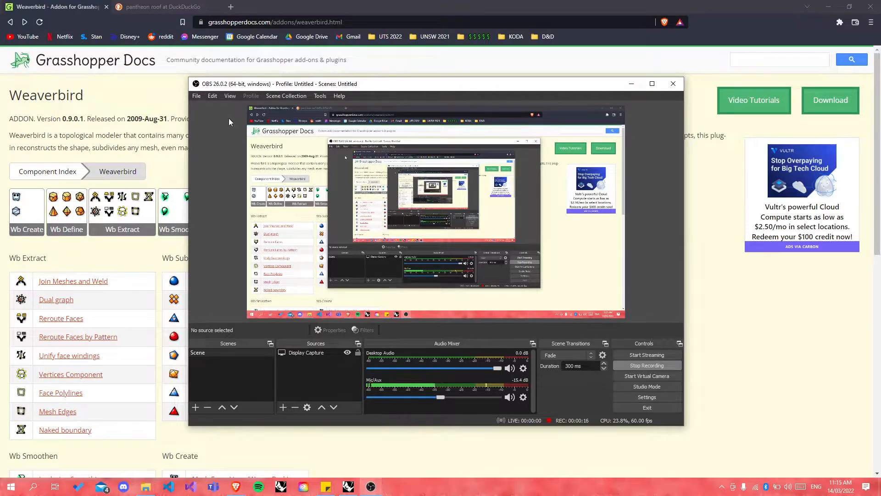
Step: Hide the recorder overlay and follow the author link to the developer's own Weaverbird page
click(235, 67)
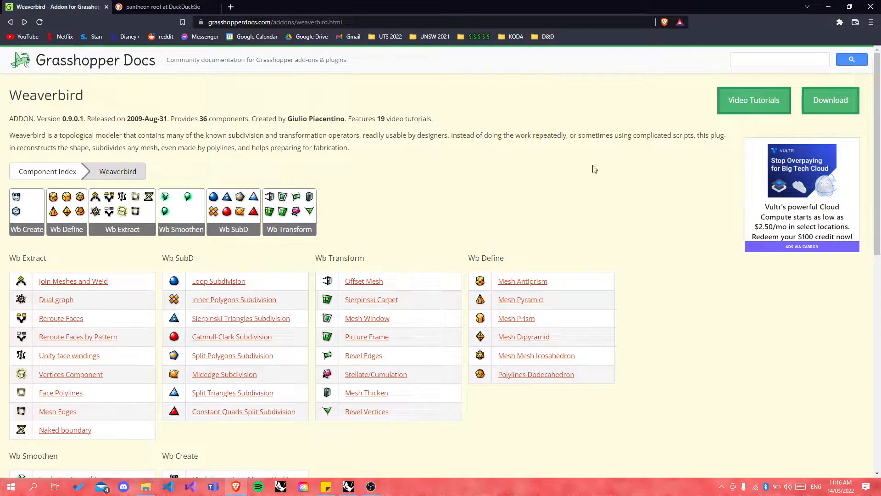
click(817, 115)
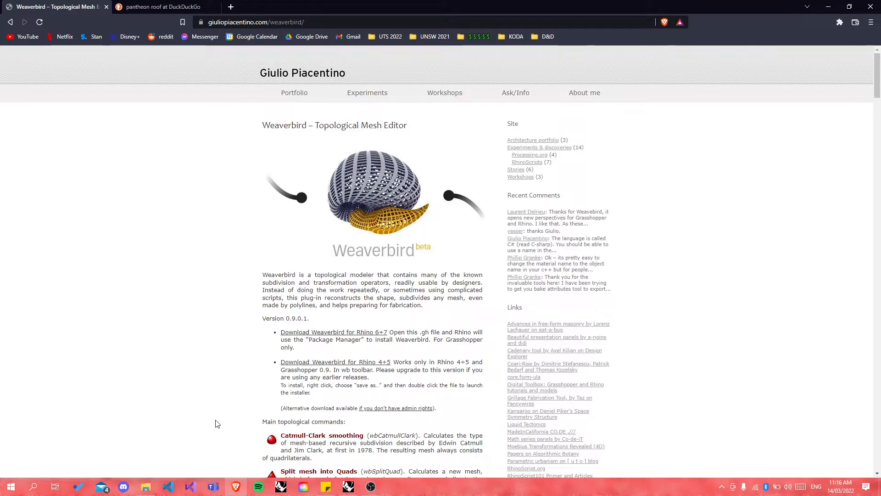
Step: Start the Weaverbird for Rhino 6+7 download, cancel the Save As prompt, and switch to File Explorer
scroll(224, 403, down, 2)
scroll(224, 402, down, 8)
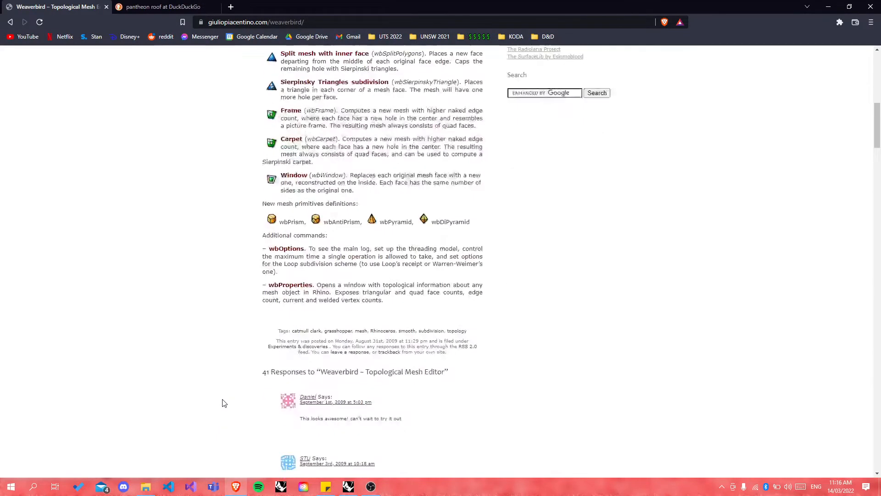
scroll(224, 403, up, 4)
scroll(224, 403, up, 5)
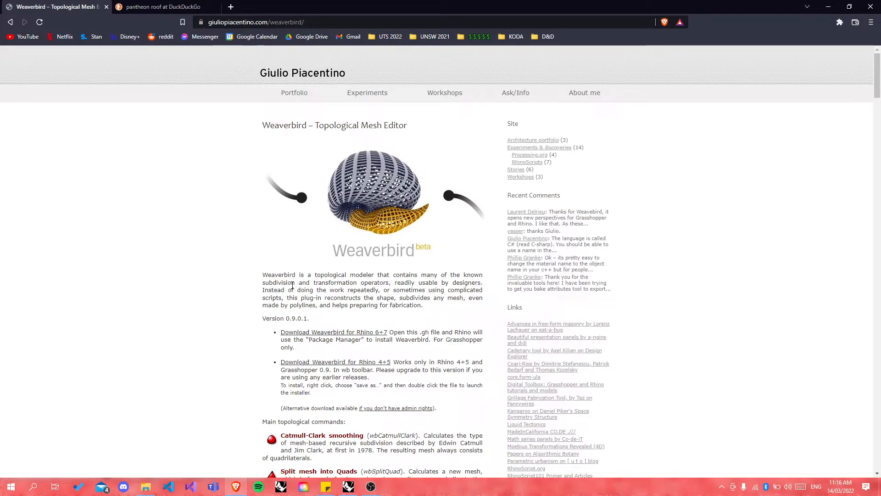
drag(279, 332, 391, 335)
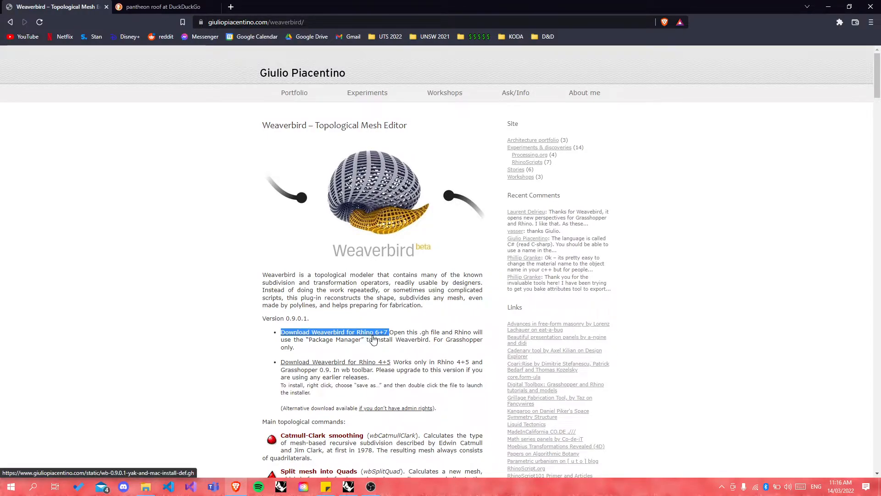
click(371, 336)
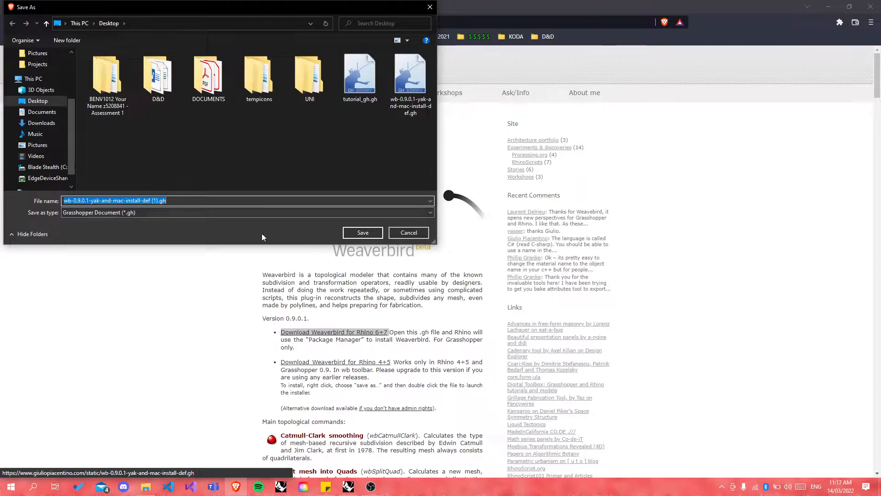
click(399, 234)
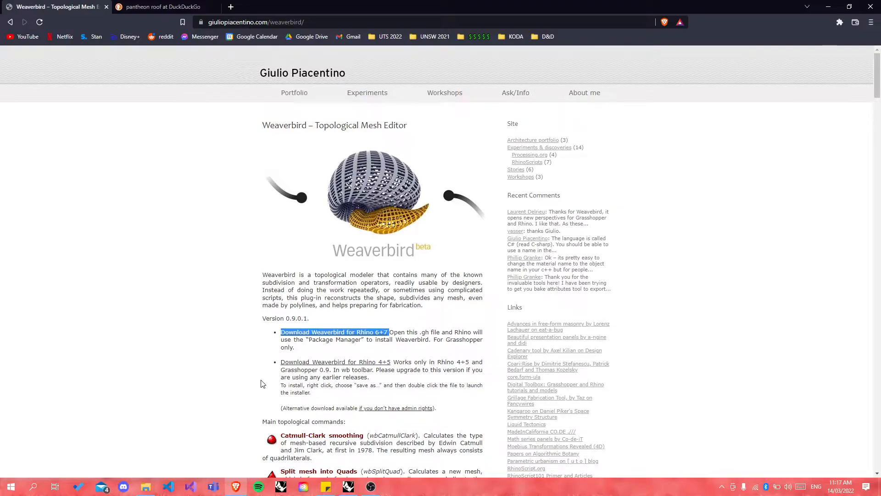
click(148, 486)
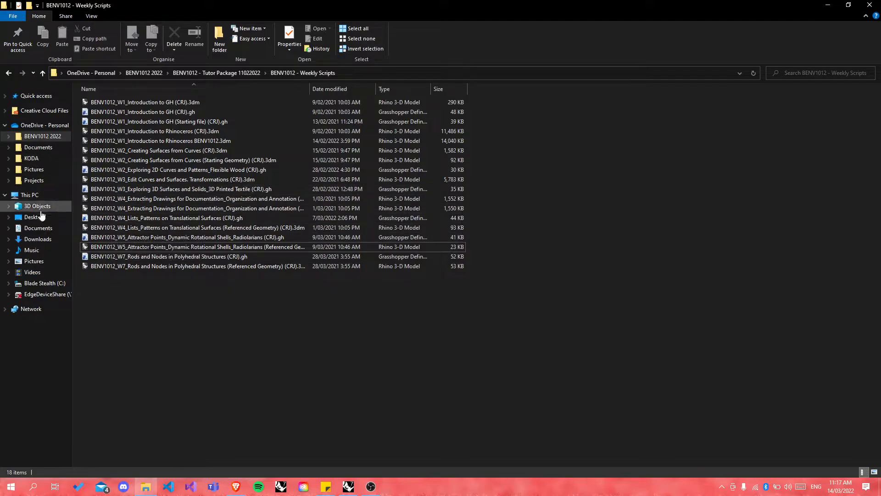
Step: Find wb-0.9.0.1-yak-and-mac-install-def.gh on the Desktop, then minimize Explorer and return to Rhino
click(33, 217)
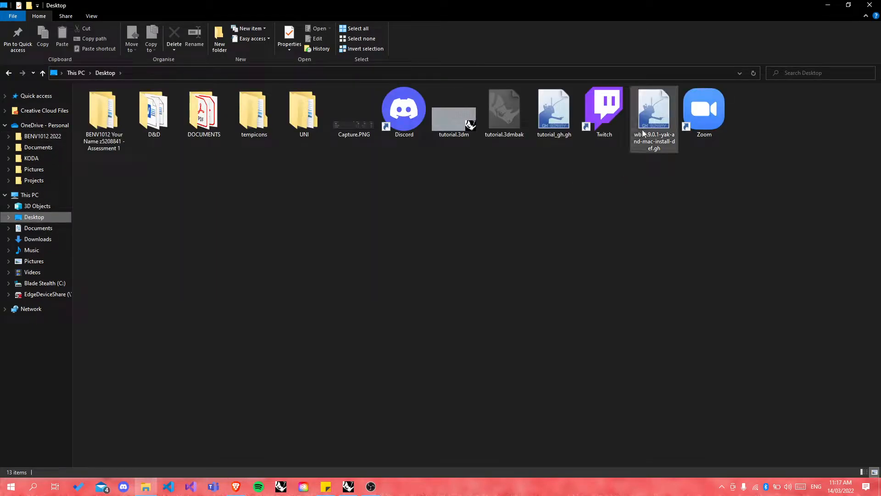
drag(653, 115, 495, 231)
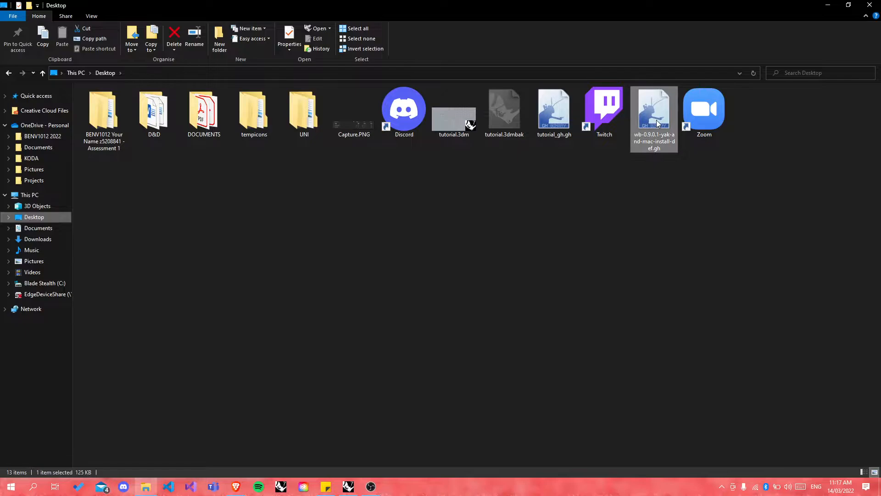
drag(655, 114, 653, 139)
click(671, 263)
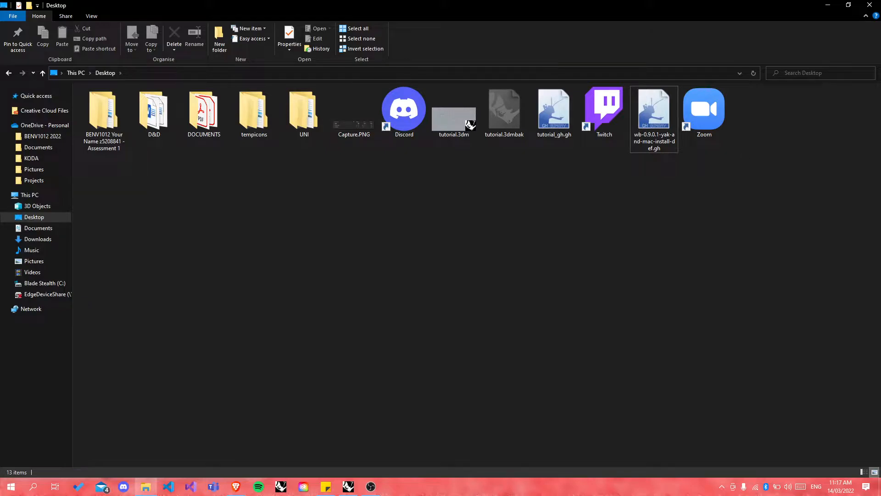
click(828, 7)
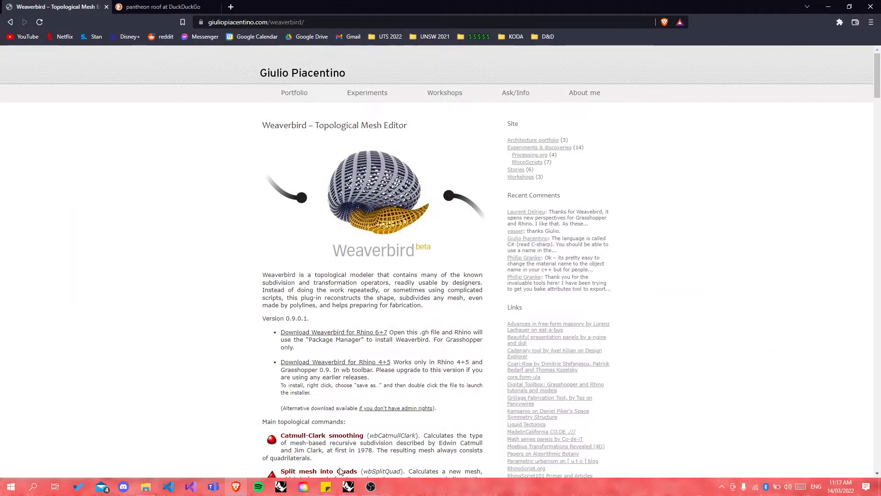
click(349, 487)
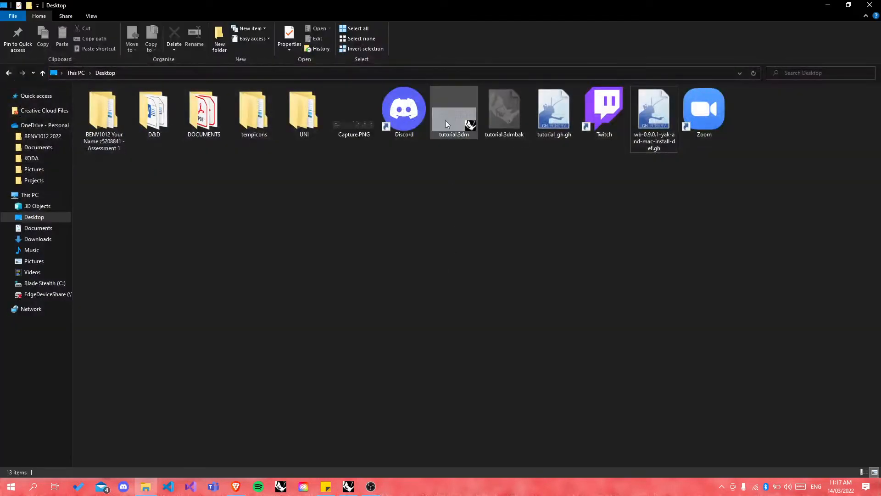
Step: Drag the Weaverbird install .gh file from Explorer onto the Grasshopper canvas
click(848, 5)
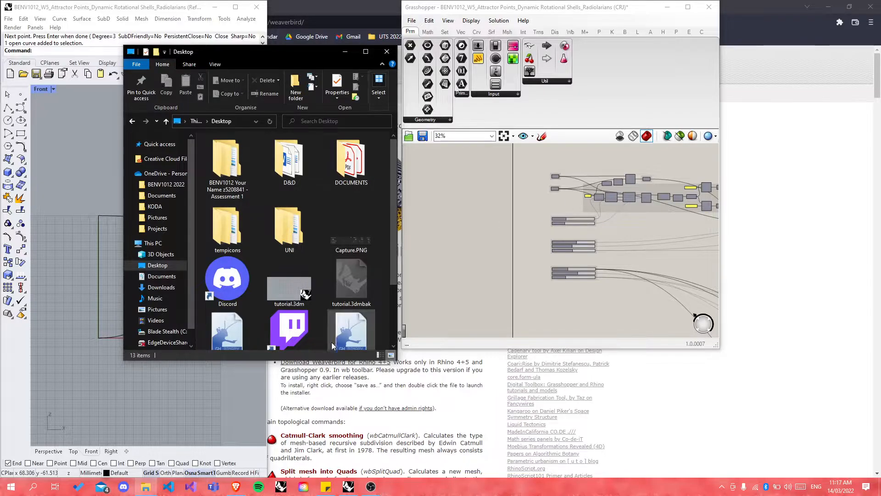
mouse_move(347, 335)
mouse_down()
mouse_move(313, 298)
mouse_move(541, 316)
mouse_move(431, 311)
mouse_move(348, 330)
mouse_up()
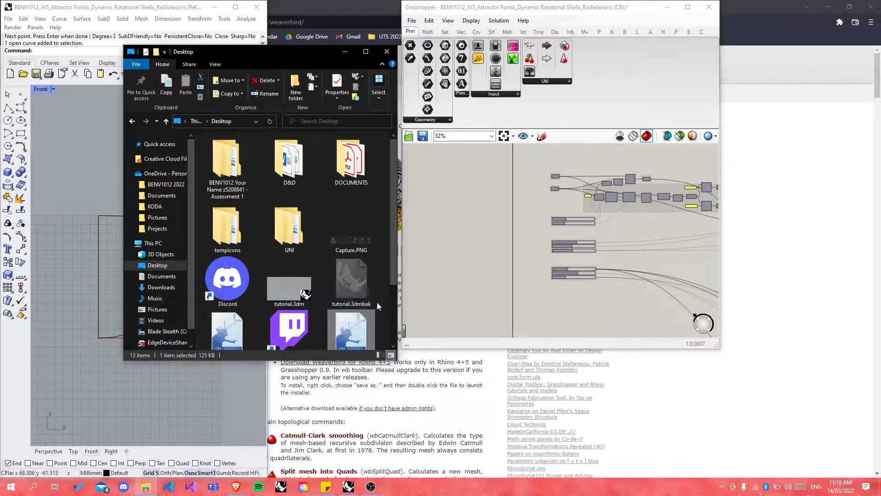
click(382, 298)
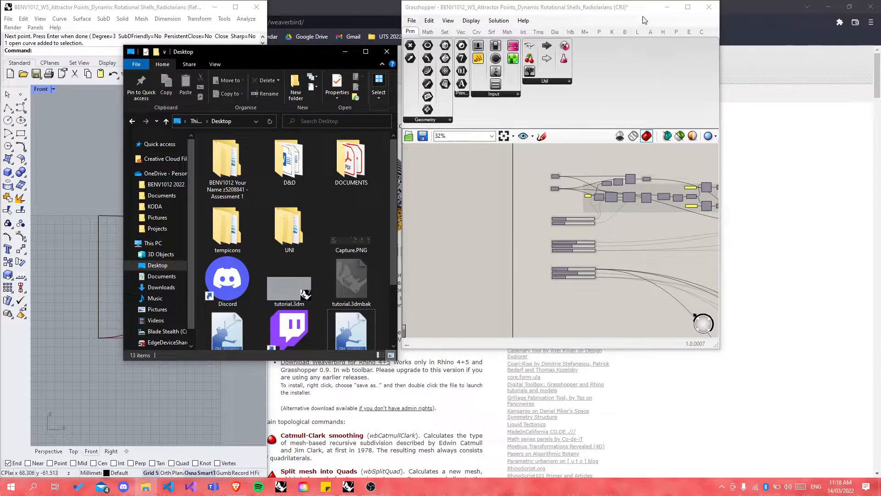
Step: Enlarge the Grasshopper and Rhino windows side by side, move Explorer aside, and bring Grasshopper forward
click(716, 345)
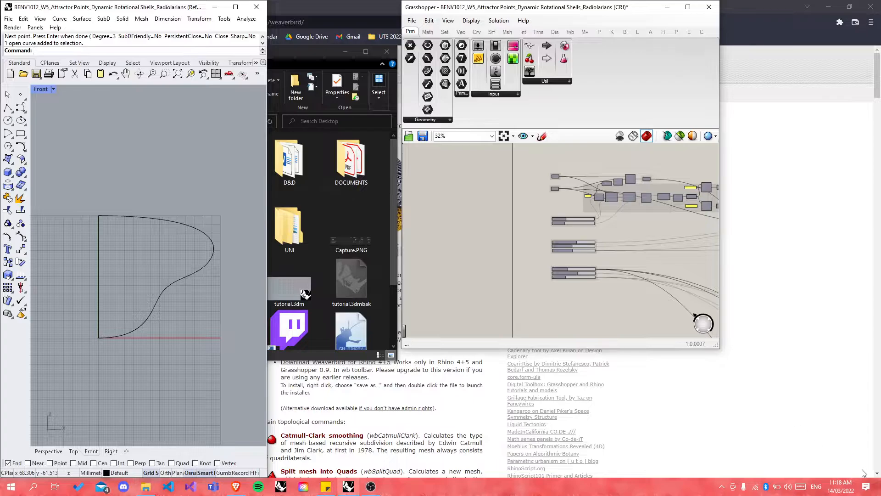
drag(719, 348, 879, 476)
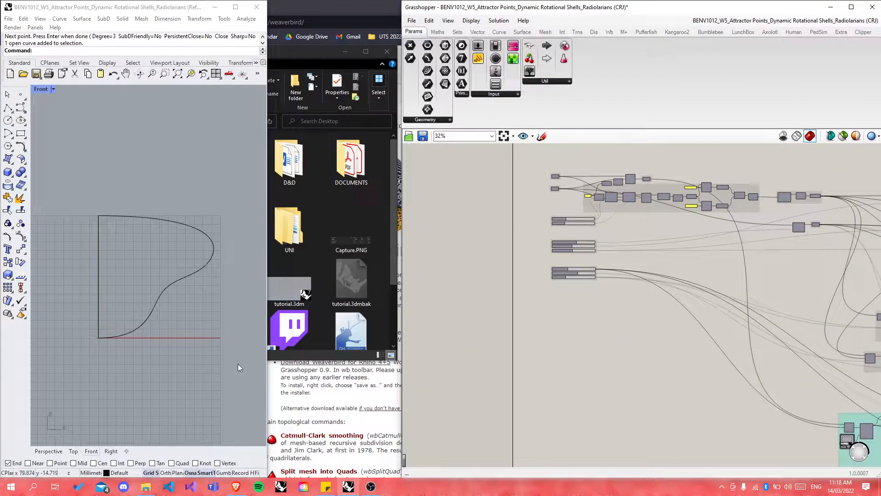
drag(268, 365, 403, 356)
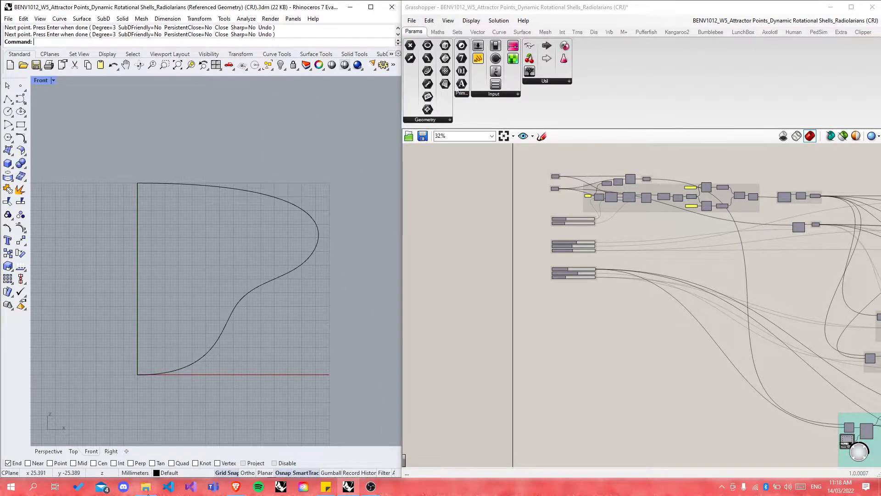
click(146, 487)
drag(296, 53, 235, 24)
mouse_move(294, 301)
mouse_down()
mouse_move(303, 206)
mouse_move(514, 363)
mouse_move(299, 311)
mouse_up()
scroll(298, 311, down, 1)
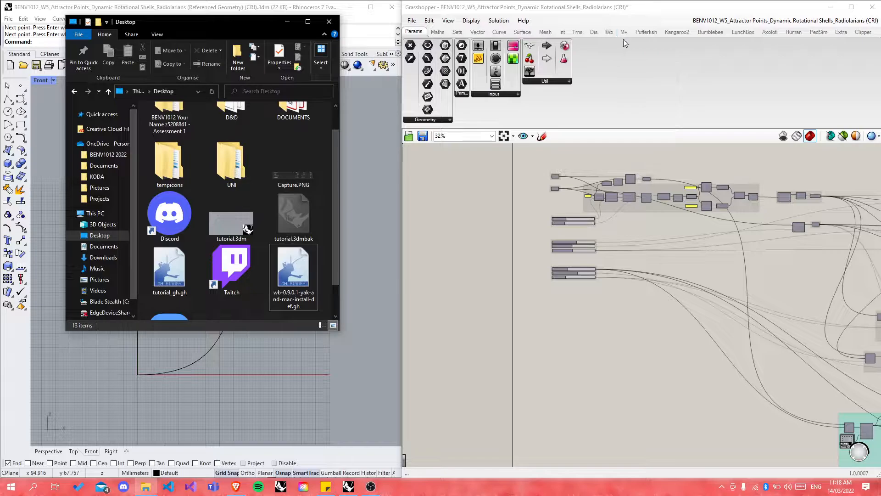
click(609, 36)
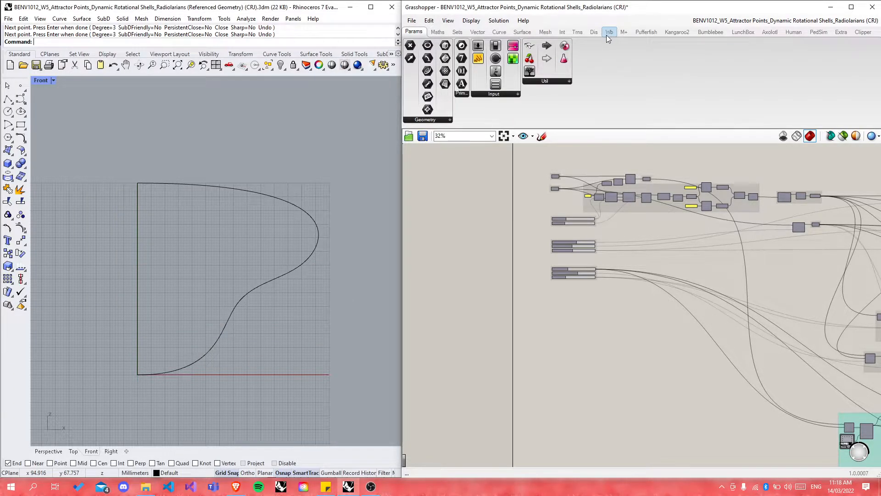
Step: Open the Wb tab to show Weaverbird's Extract, SubD and Transform component panels
click(607, 35)
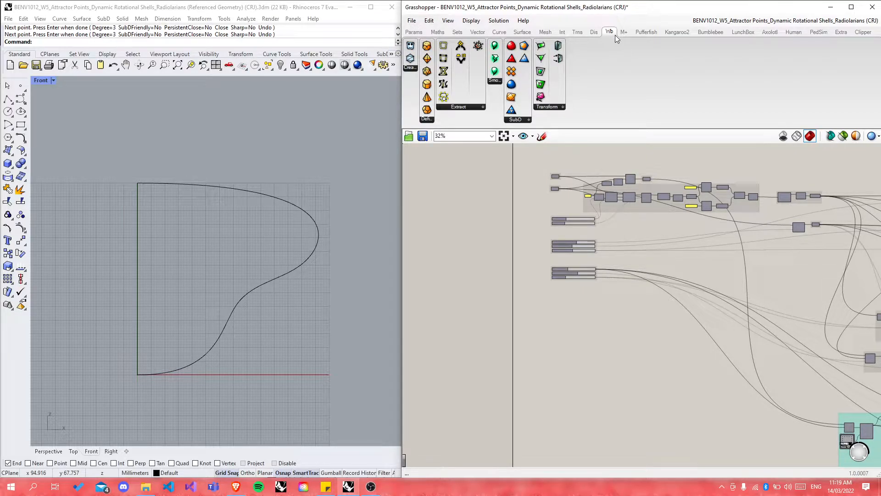
mouse_move(615, 35)
drag(579, 160, 507, 236)
scroll(500, 221, down, 8)
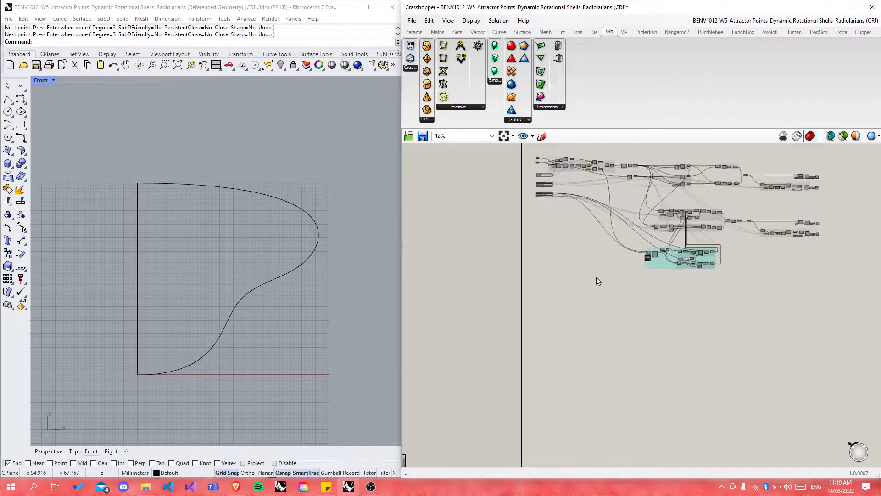
scroll(579, 274, up, 4)
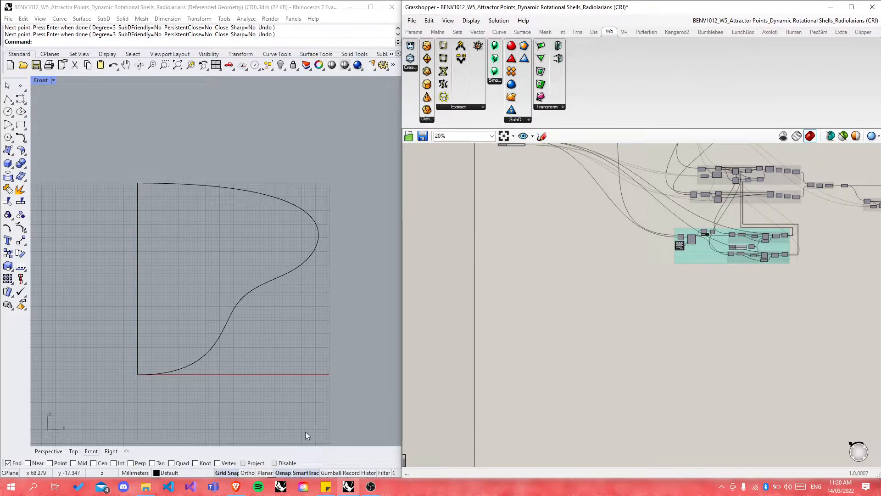
Step: Return to Brave and scroll to the Weaverbird page's main topological commands, such as Catmull-Clark smoothing
click(236, 487)
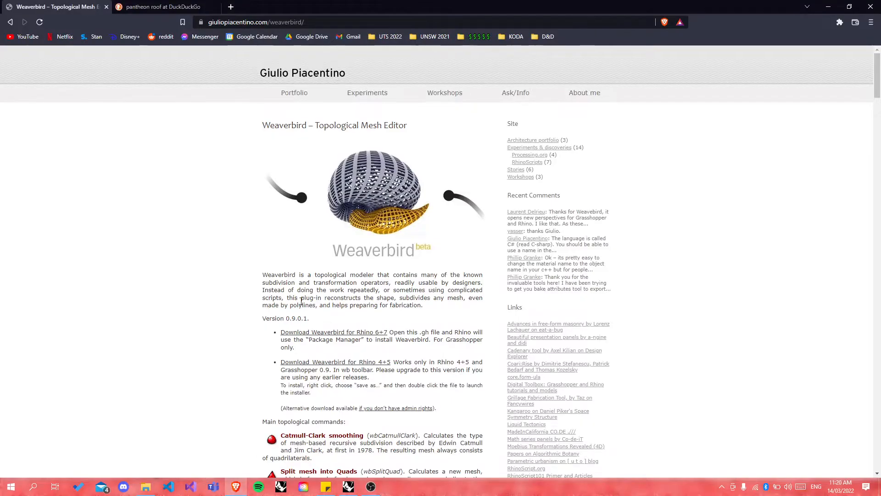
scroll(288, 252, down, 3)
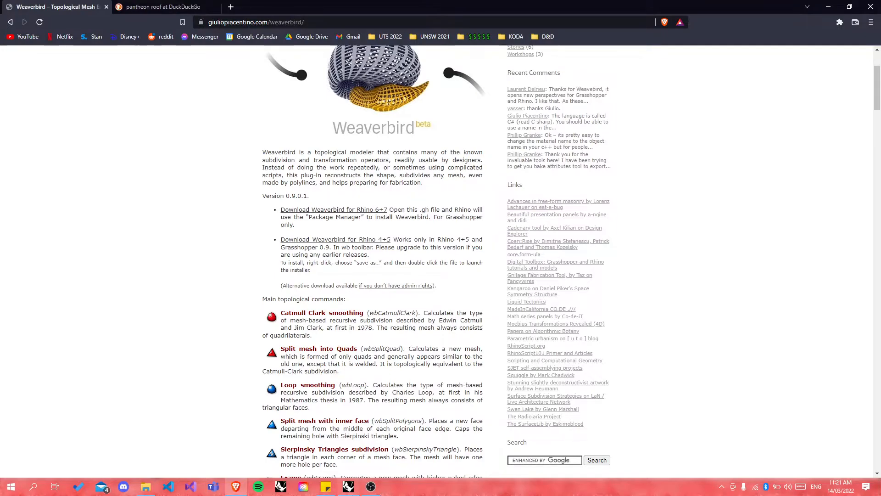
Step: Return to Rhino's Front view and window-select both curves of the old profile
mouse_move(348, 488)
click(348, 447)
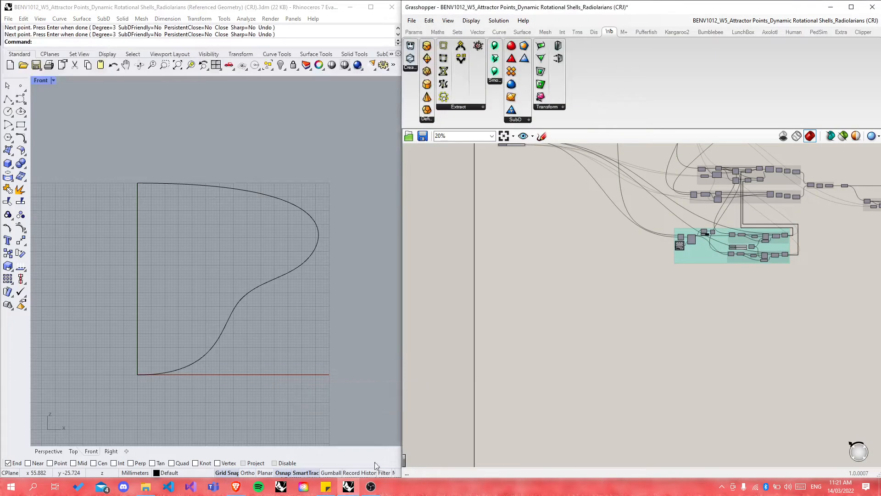
scroll(558, 301, up, 5)
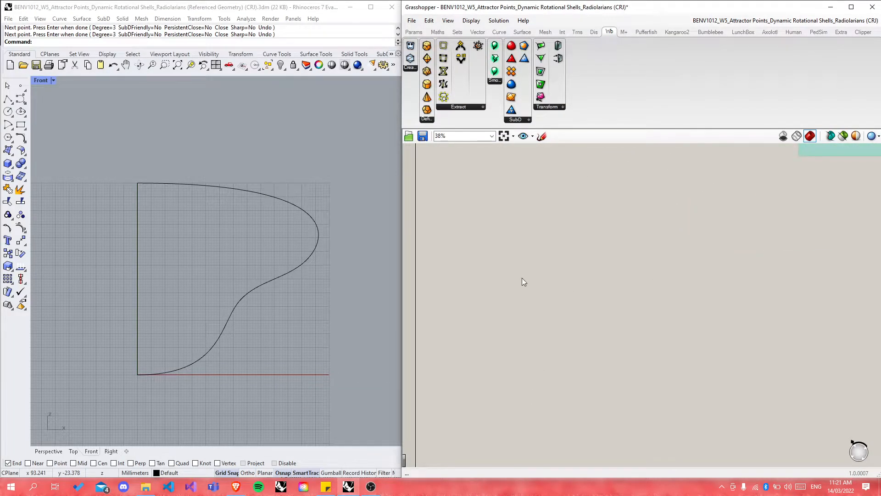
scroll(541, 286, down, 2)
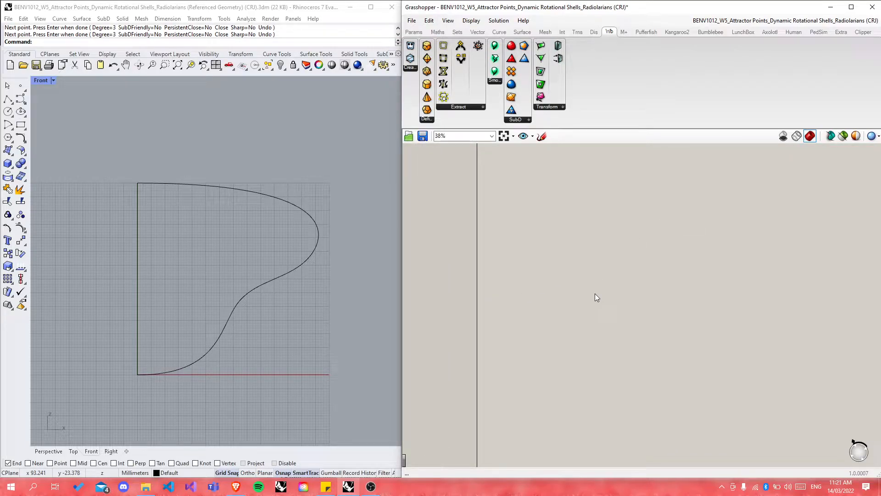
scroll(566, 256, up, 2)
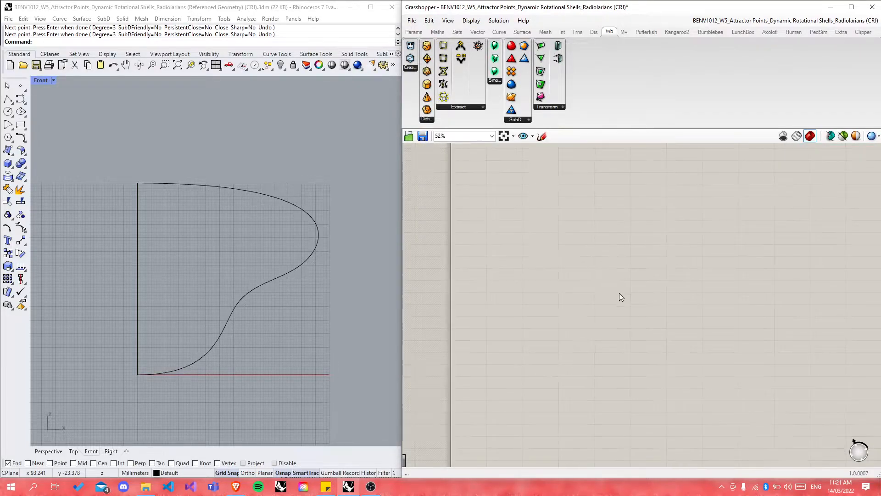
scroll(581, 267, up, 4)
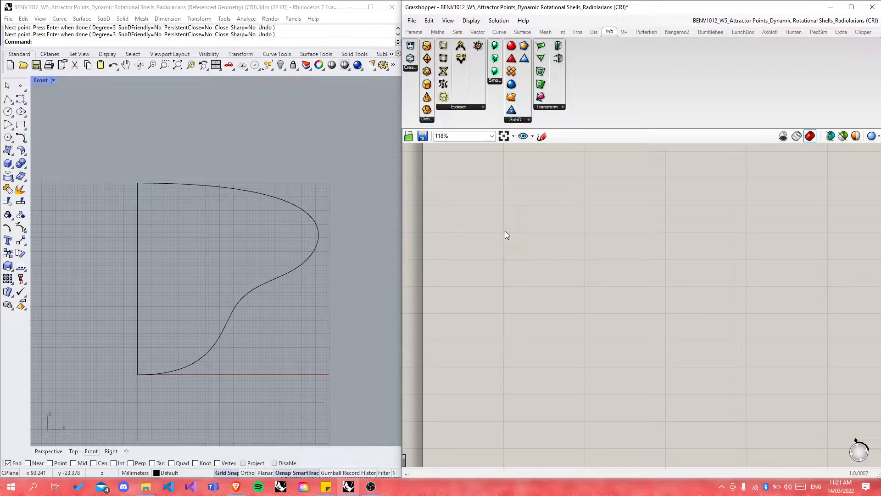
drag(81, 157, 348, 414)
Step: Delete the two old profile curves and start the Polyline command
key(Delete)
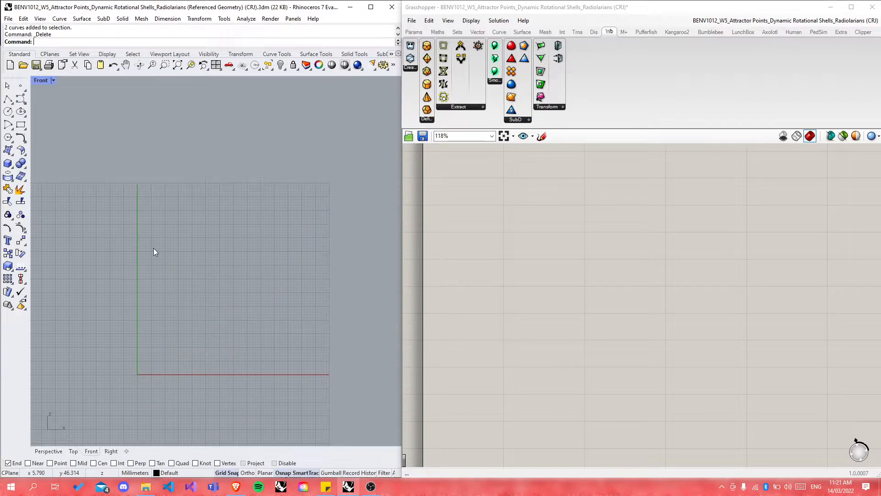
click(8, 100)
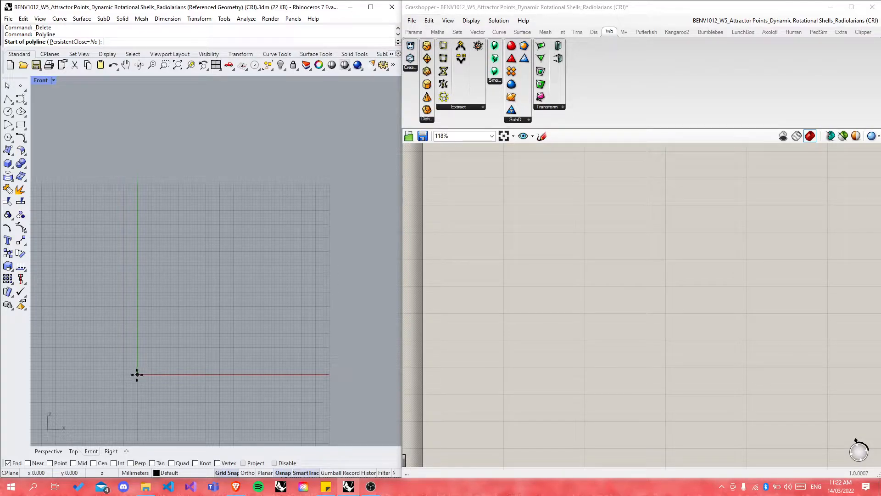
Step: Draw a single vertical polyline segment rising straight up from the origin
click(137, 374)
click(137, 180)
key(Return)
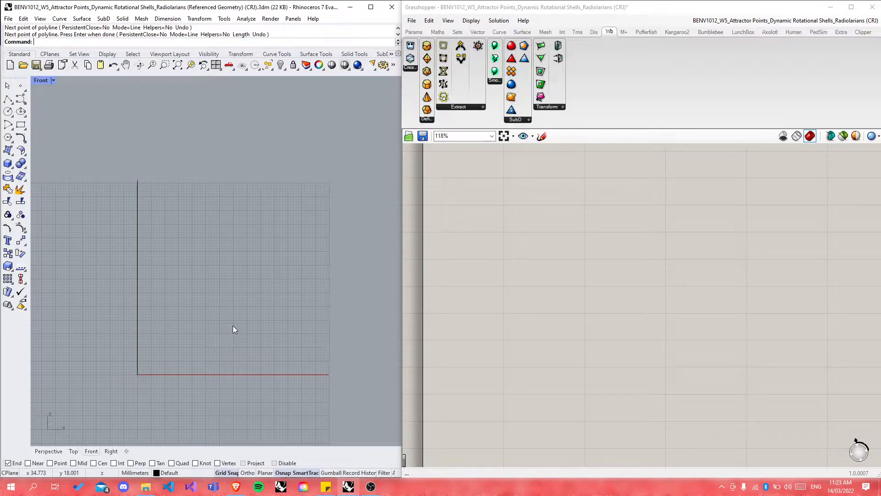
scroll(90, 232, up, 4)
scroll(201, 226, down, 6)
scroll(160, 197, up, 3)
scroll(179, 156, down, 1)
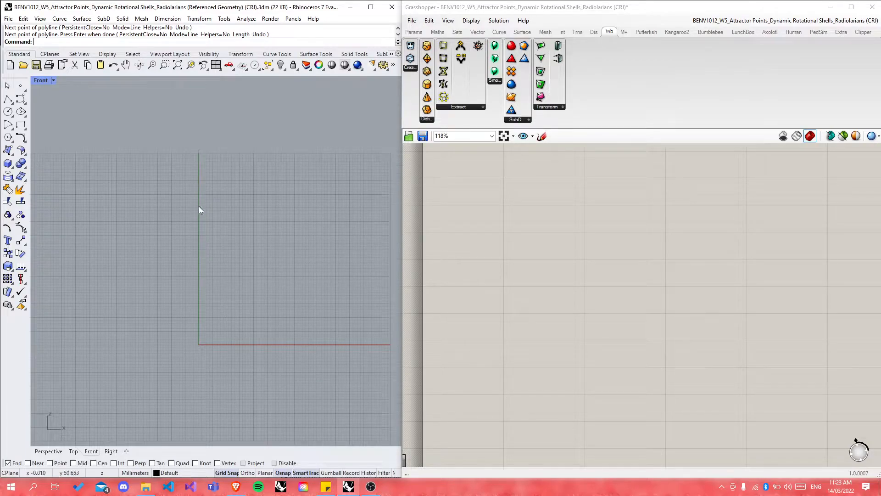
key(Return)
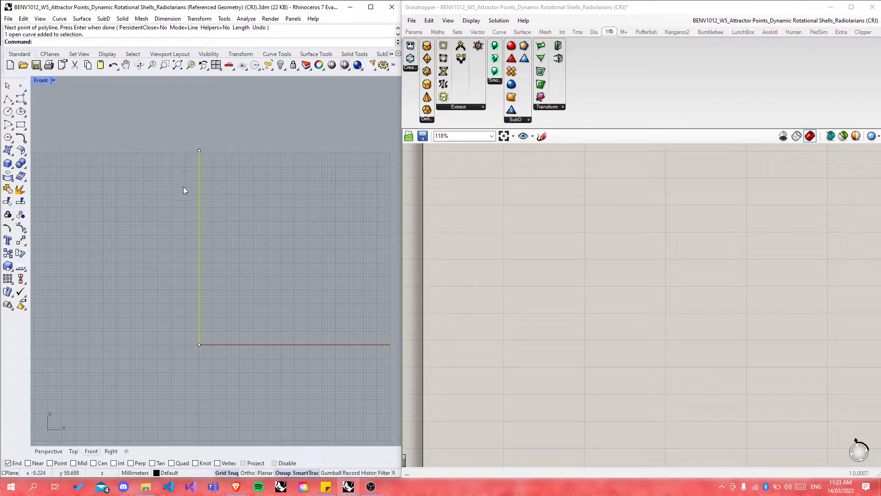
scroll(225, 216, up, 1)
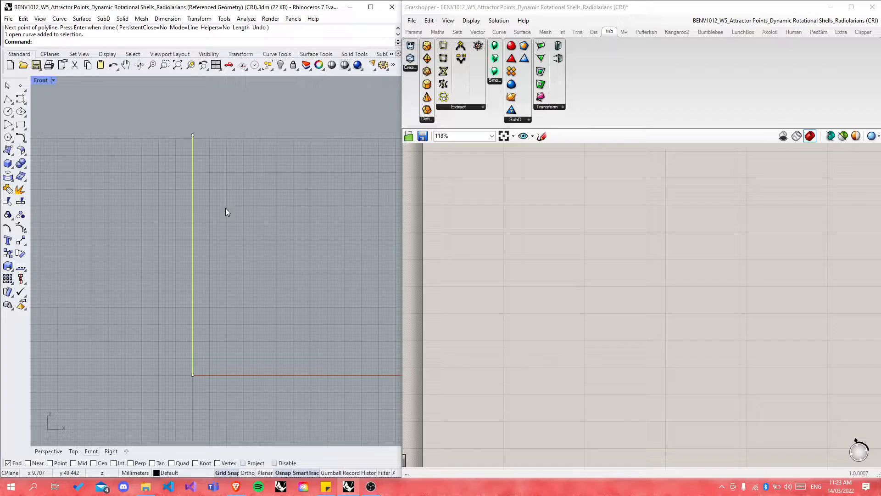
Step: Maximize the Perspective viewport and orbit to see the vertical line in 3D
double_click(40, 81)
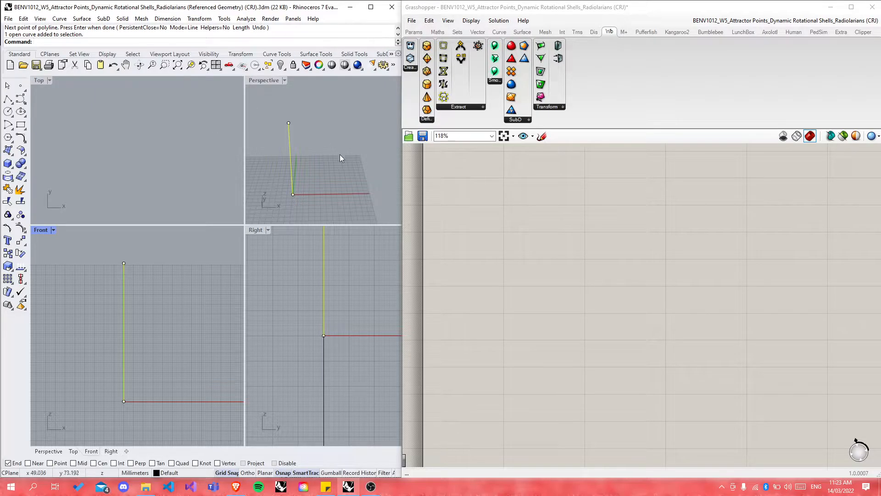
double_click(260, 80)
right_drag(215, 194, 234, 273)
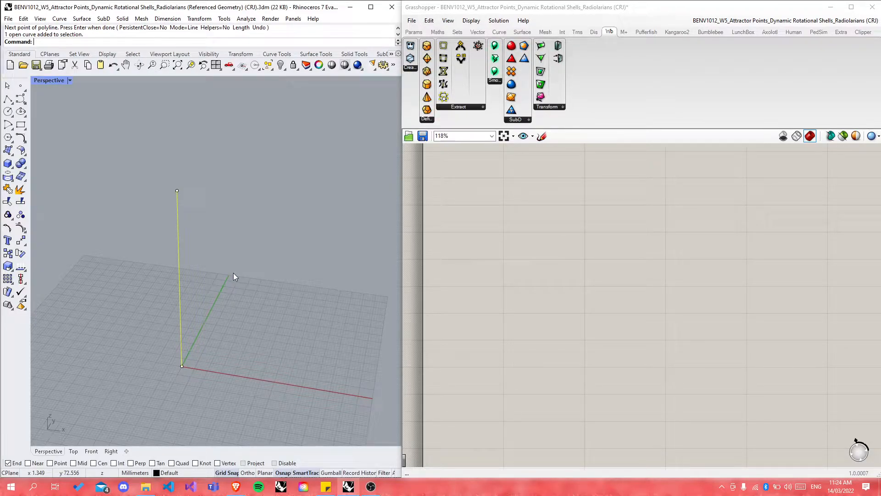
click(202, 221)
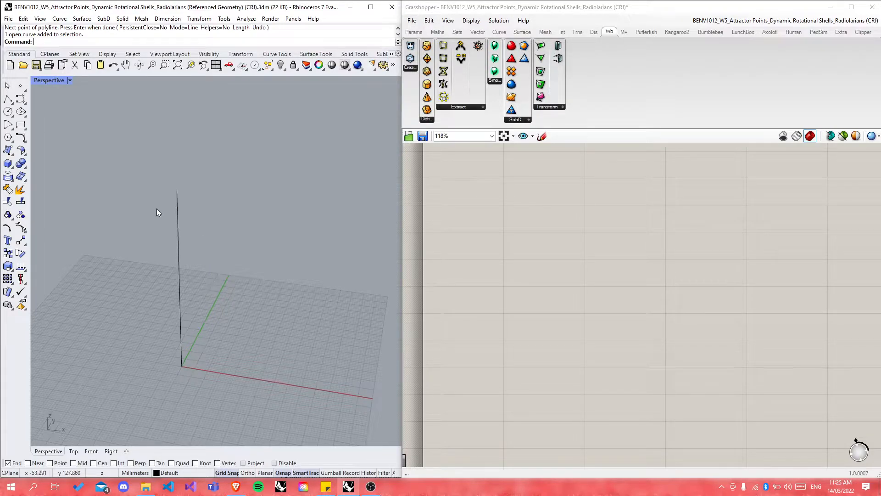
Step: In Brave, search for 'grasshopper weaverbird plugin', correcting typos along the way
click(236, 487)
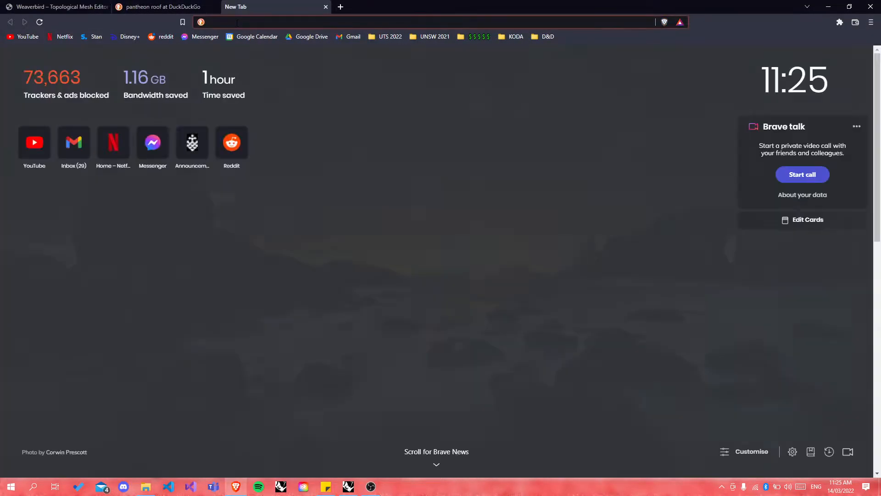
text(grasshopper weaer)
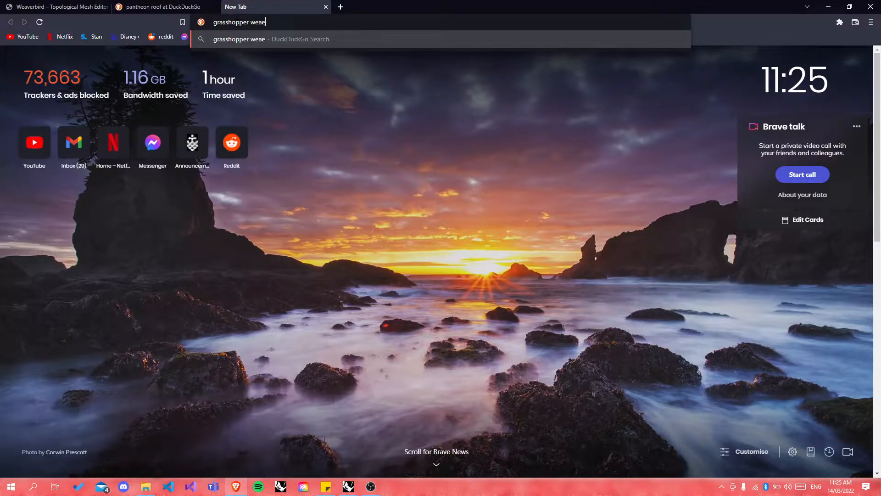
key(BackSpace)
text(verbird plg)
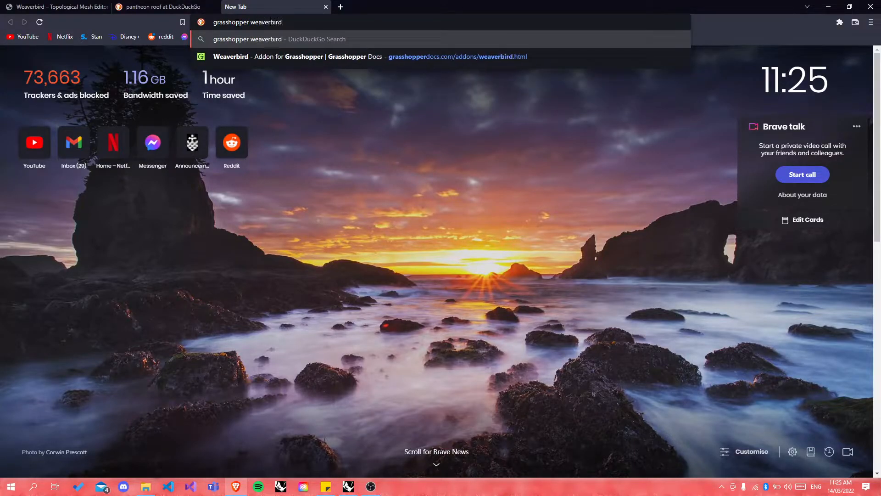
key(BackSpace)
text(uign)
key(BackSpace)
key(BackSpace)
key(BackSpace)
text(gin)
key(Return)
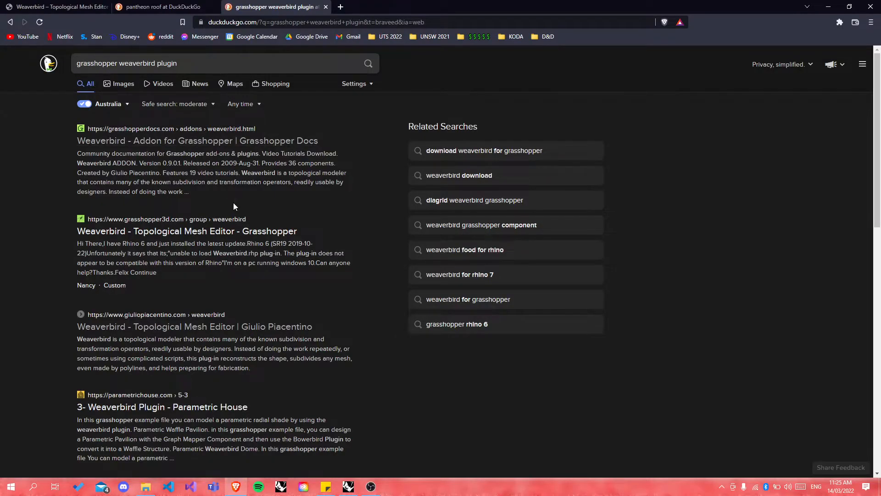
Step: Open the grasshopper3d.com Weaverbird group result and scroll through its download link and forum threads
click(269, 233)
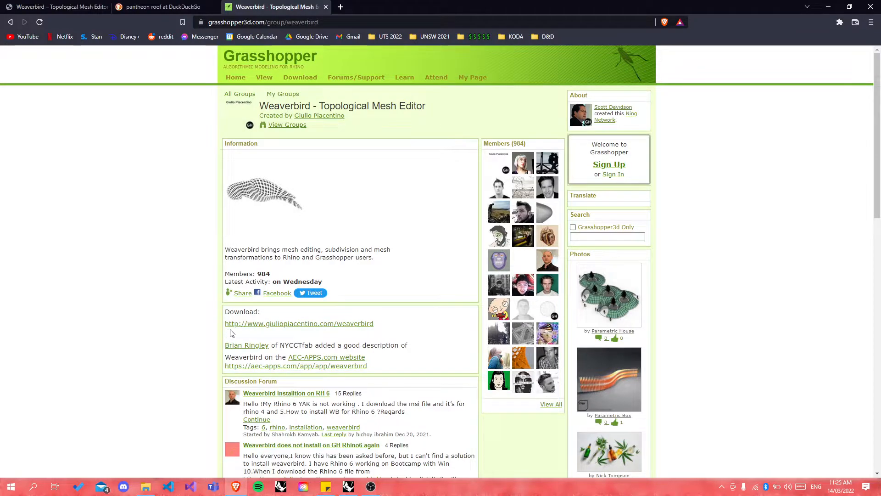
scroll(231, 333, down, 1)
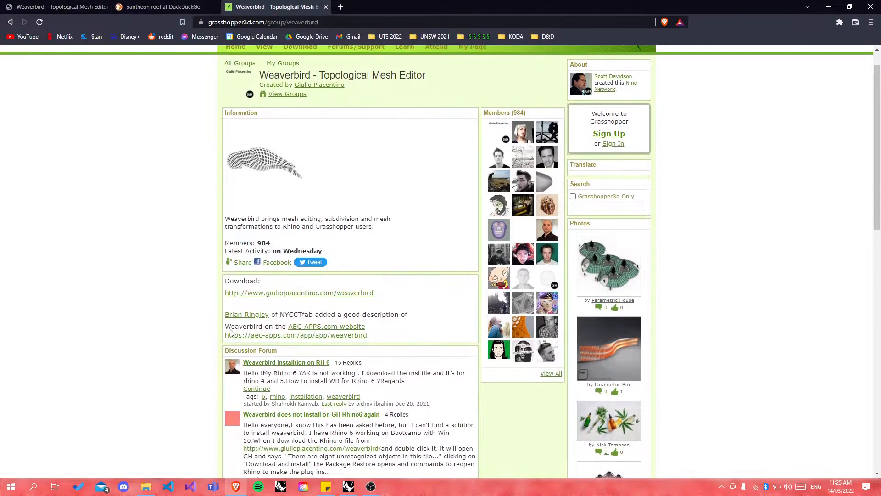
scroll(229, 329, down, 1)
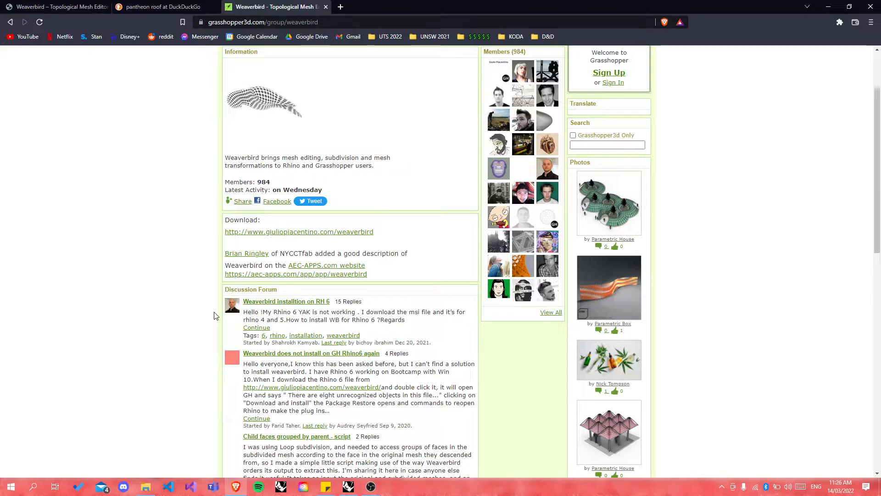
scroll(214, 316, down, 4)
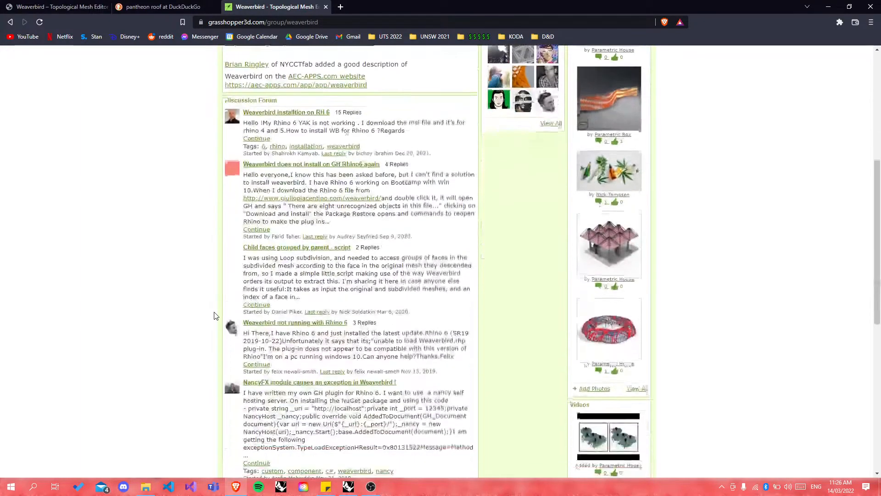
Step: Look over Parametric House's Weaverbird Plugin page, then return to the search results
click(10, 22)
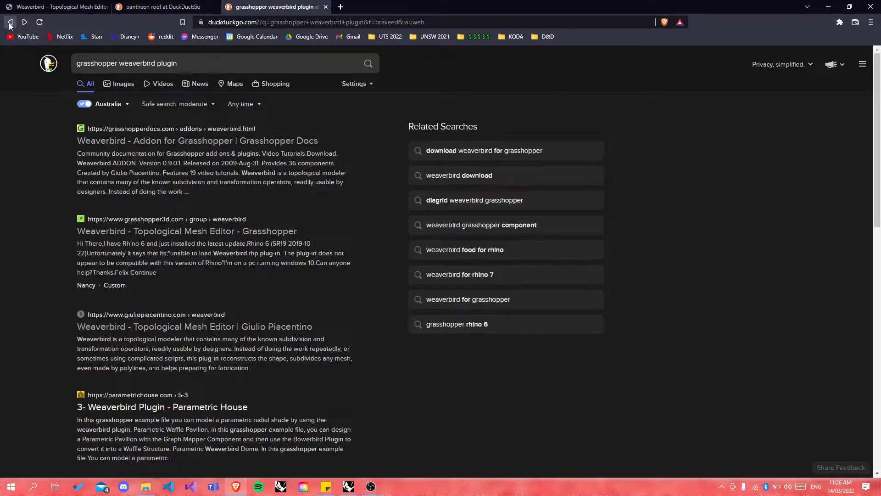
scroll(39, 305, down, 5)
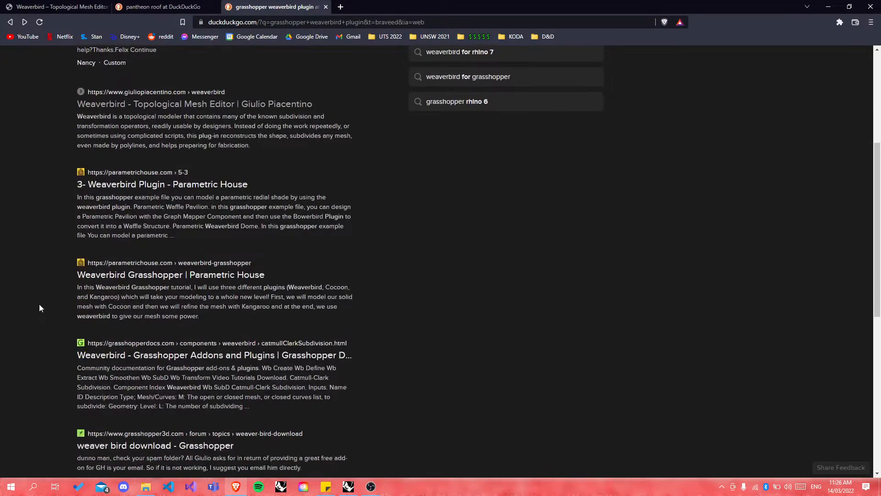
click(192, 186)
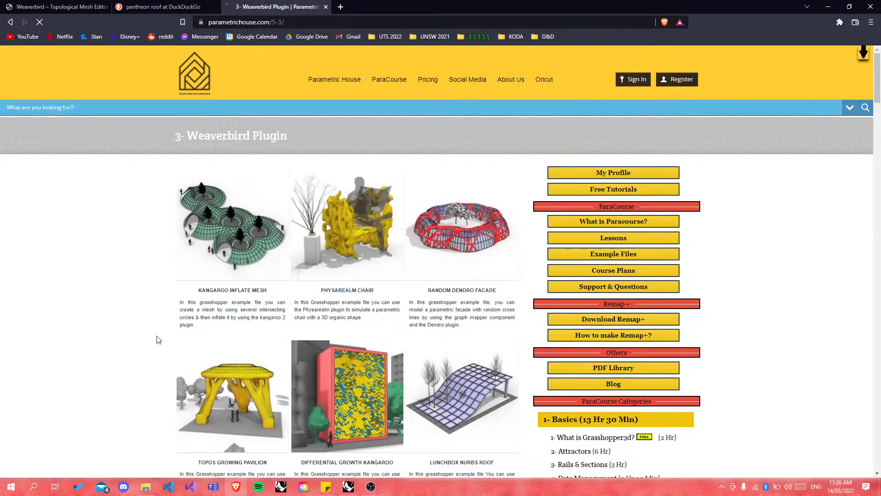
scroll(158, 340, down, 1)
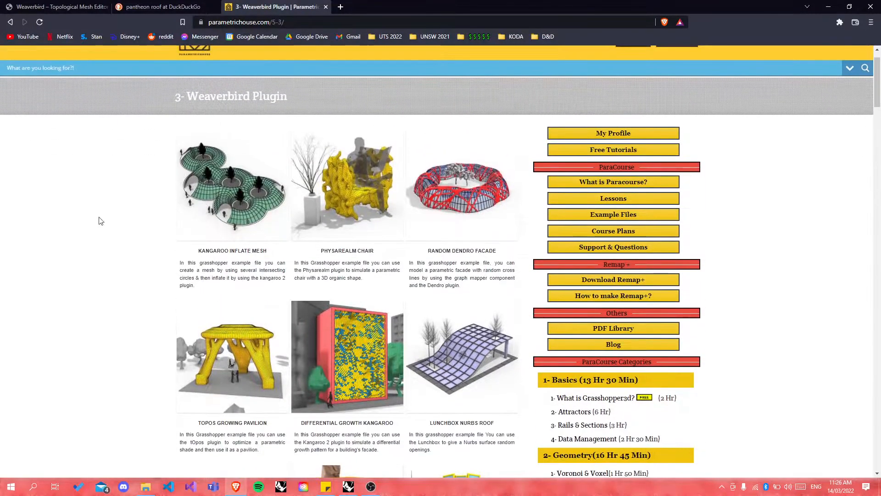
click(10, 22)
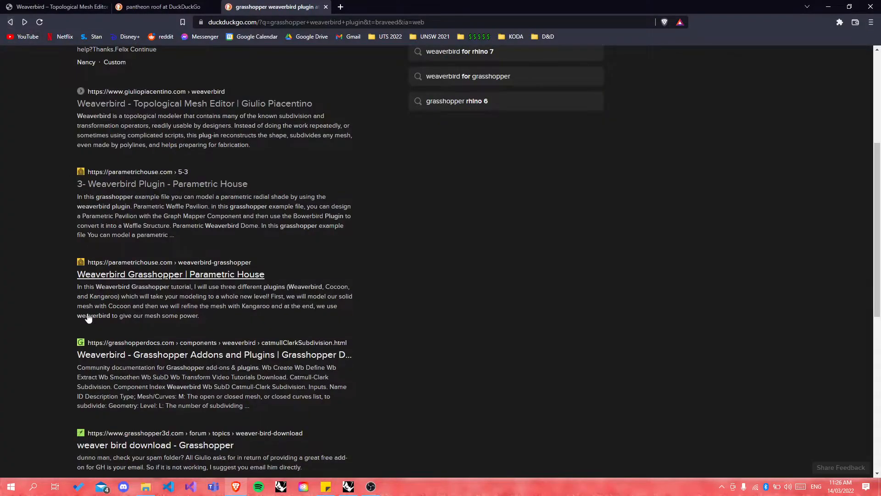
scroll(87, 314, down, 1)
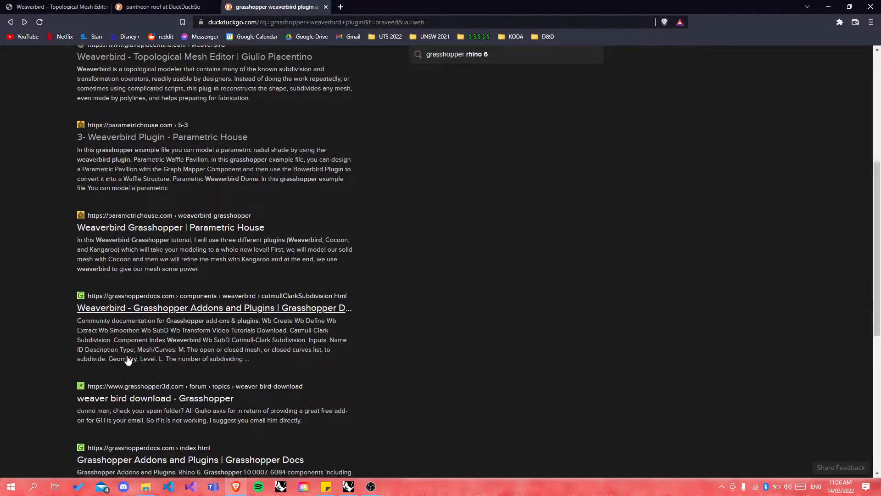
scroll(127, 363, down, 1)
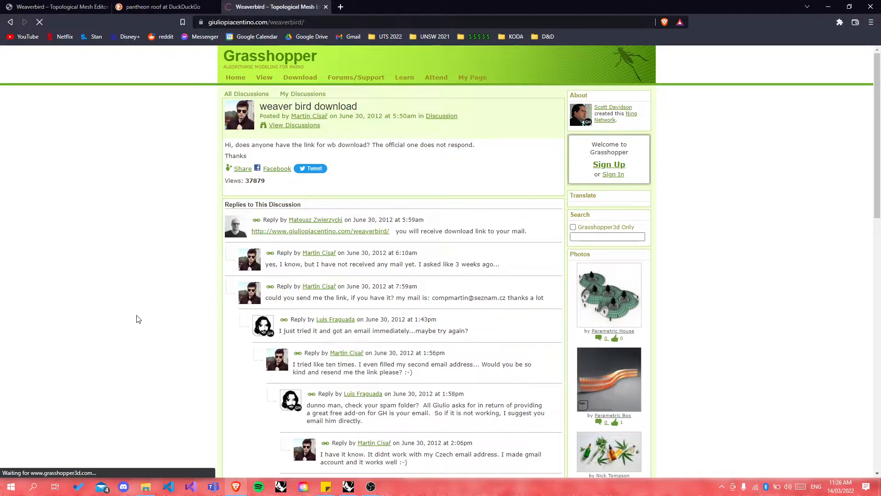
Step: Scroll Giulio Piacentino's Weaverbird – Topological Mesh Editor page down to its download links
scroll(259, 362, down, 1)
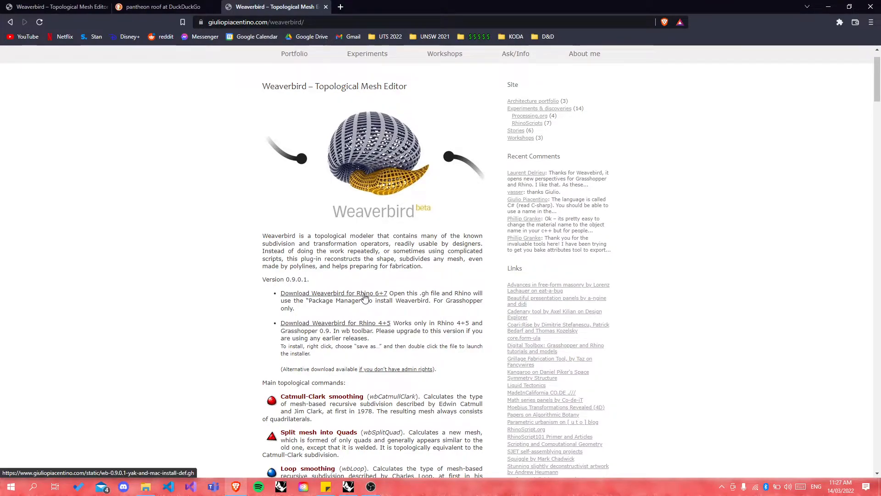
Step: Save the 'Download Weaverbird for Rhino 6+7' link to the Desktop as wb.gh
right_click(364, 296)
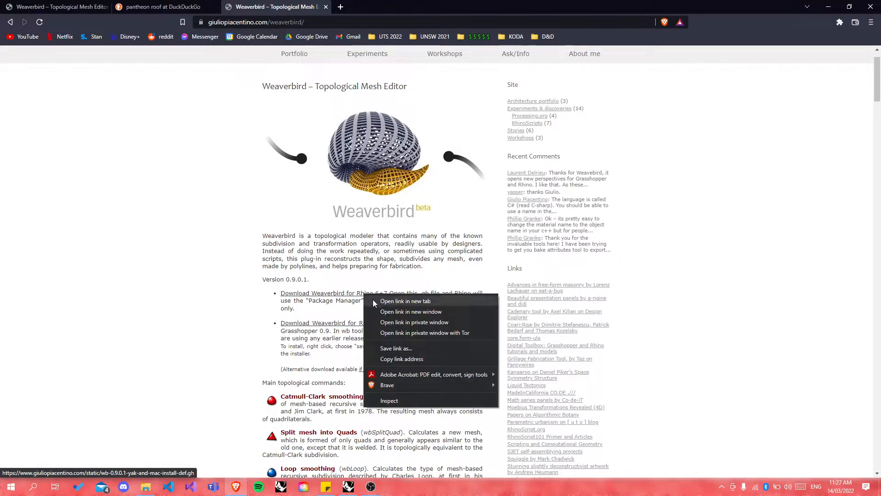
click(372, 301)
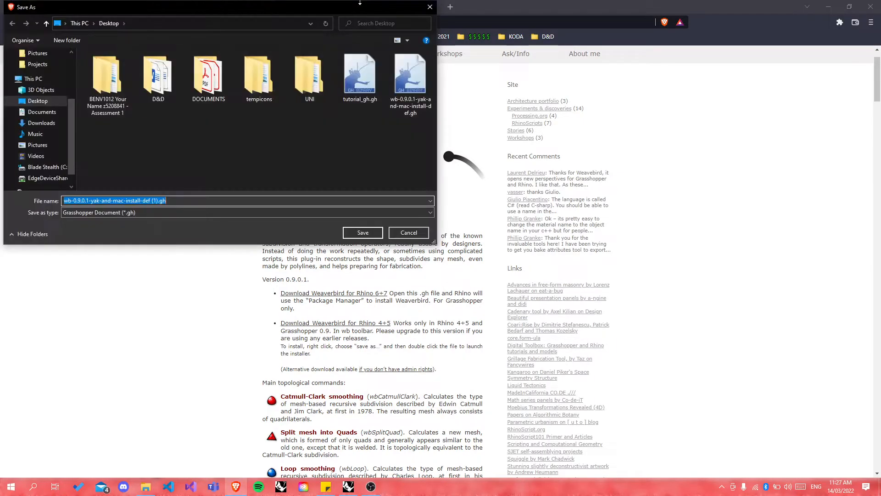
click(159, 201)
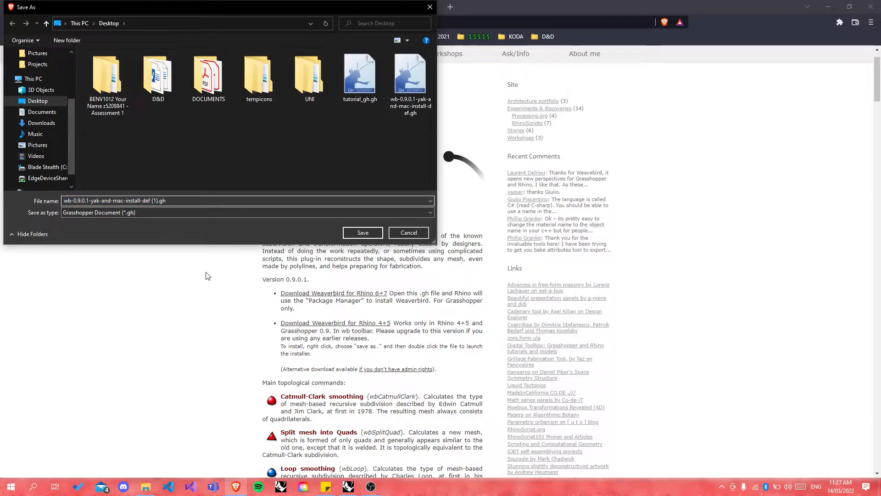
key(BackSpace)
key(BackSpace)
key(BackSpace)
key(BackSpace)
key(BackSpace)
key(BackSpace)
key(BackSpace)
key(BackSpace)
key(BackSpace)
key(BackSpace)
key(BackSpace)
key(BackSpace)
key(BackSpace)
key(BackSpace)
key(BackSpace)
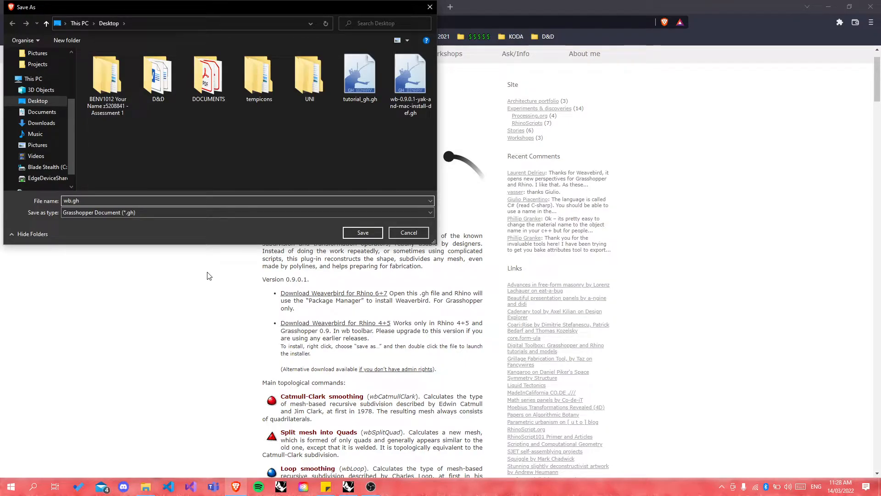
key(Return)
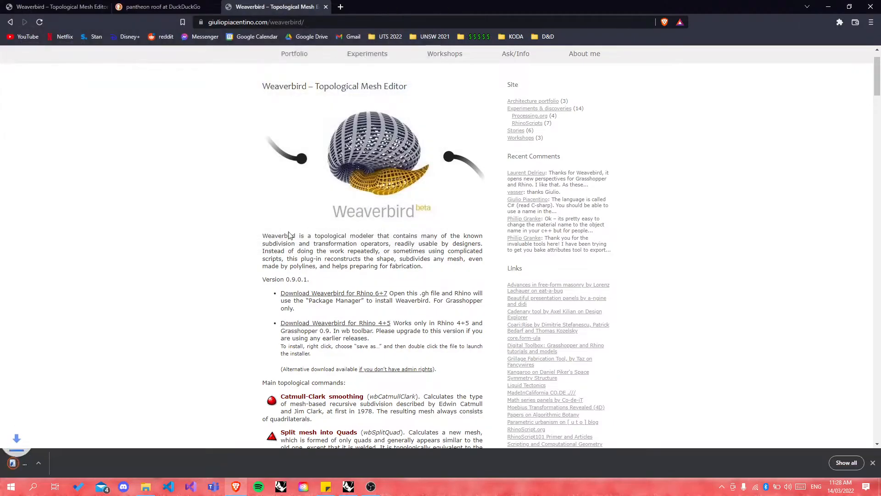
Step: Open Gmail in a new tab and start composing a new message
click(339, 8)
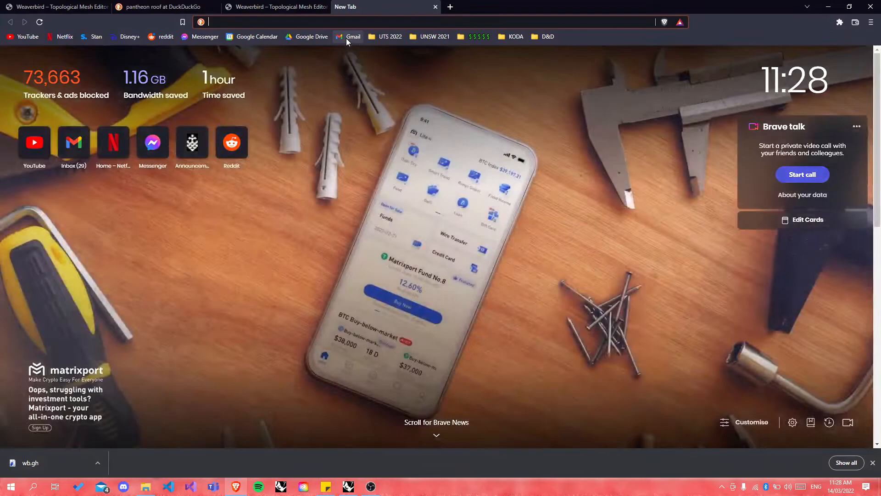
click(346, 38)
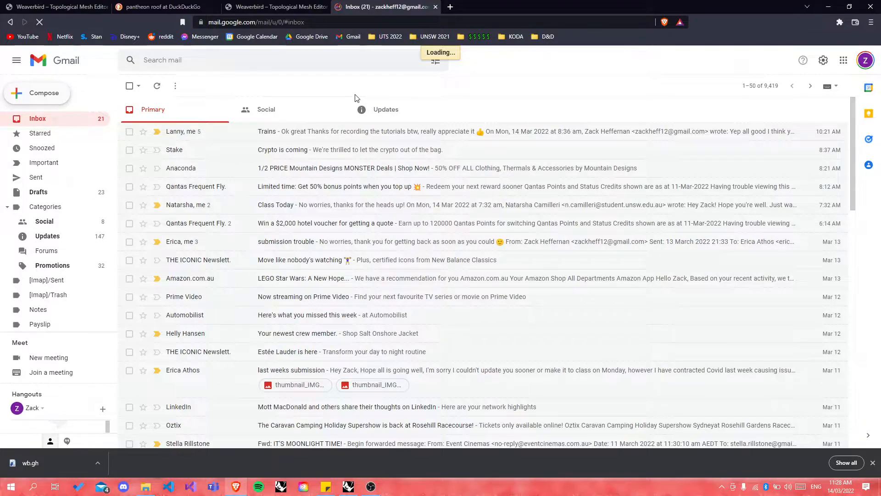
key(c)
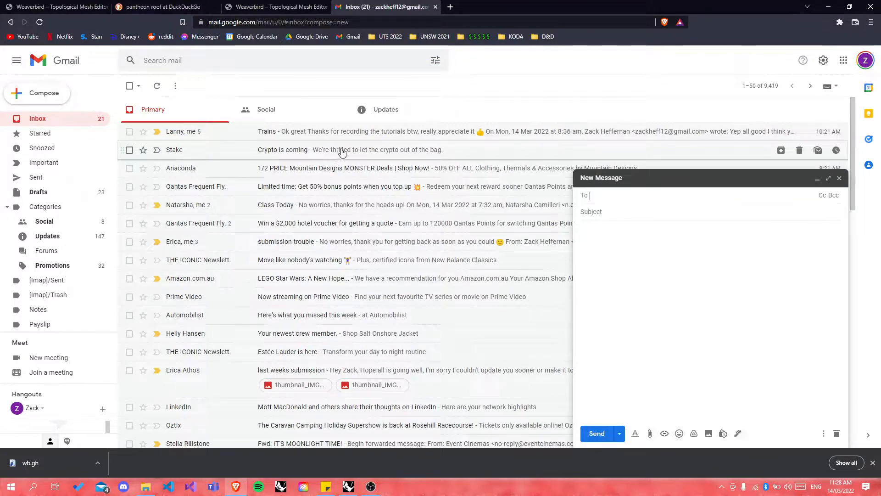
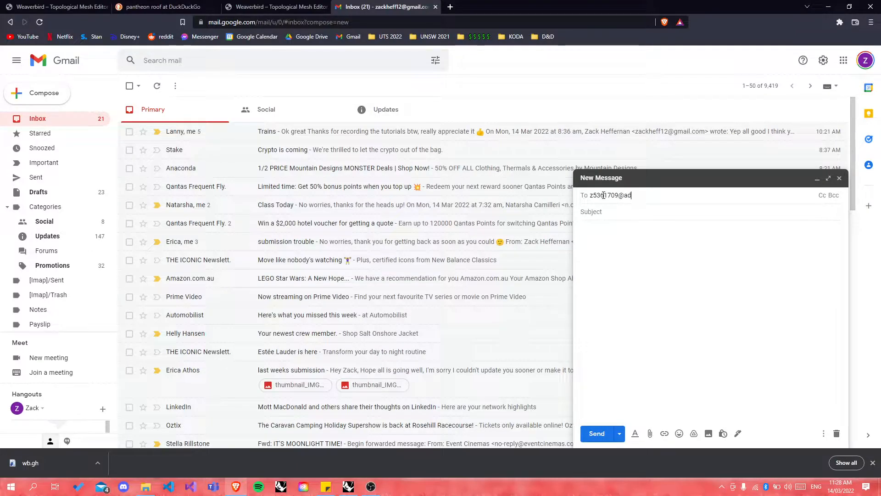
Step: Address the message to the university e-mail address and set the subject to wb.gh
key(Return)
key(BackSpace)
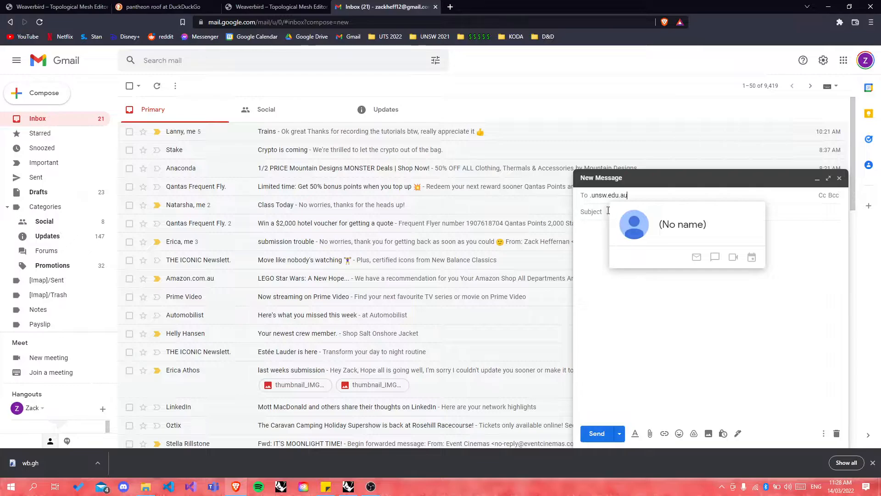
triple_click(604, 196)
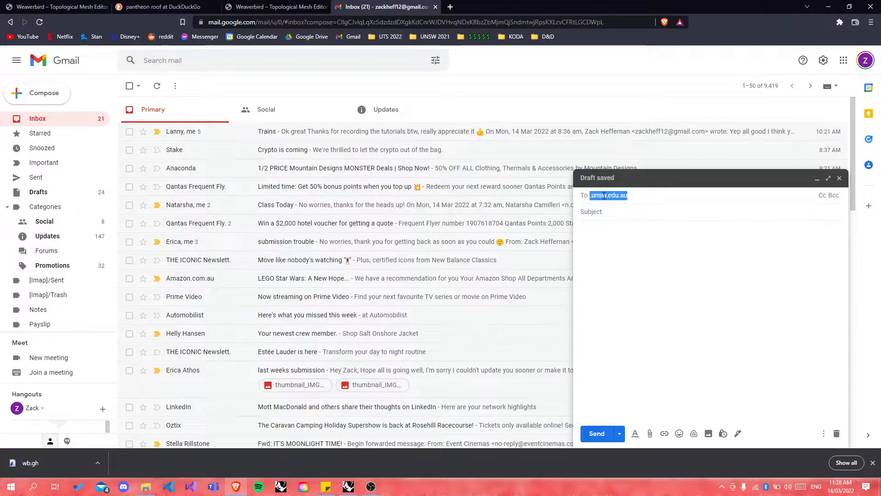
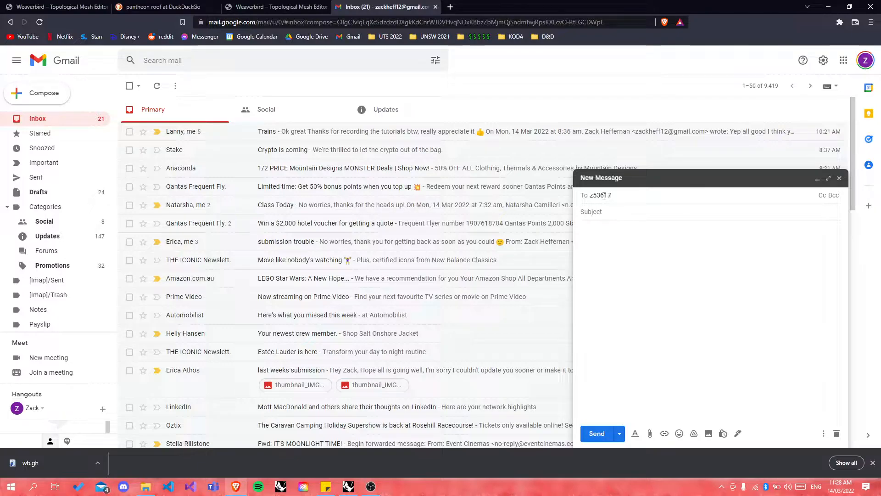
click(621, 216)
text(wb.gh)
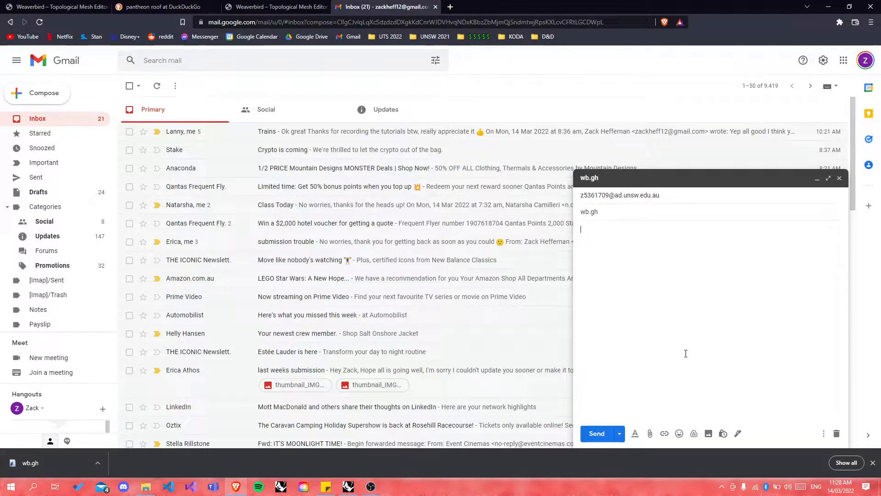
Step: Attach wb.gh from the Desktop, send the email, and minimize the browser
click(650, 433)
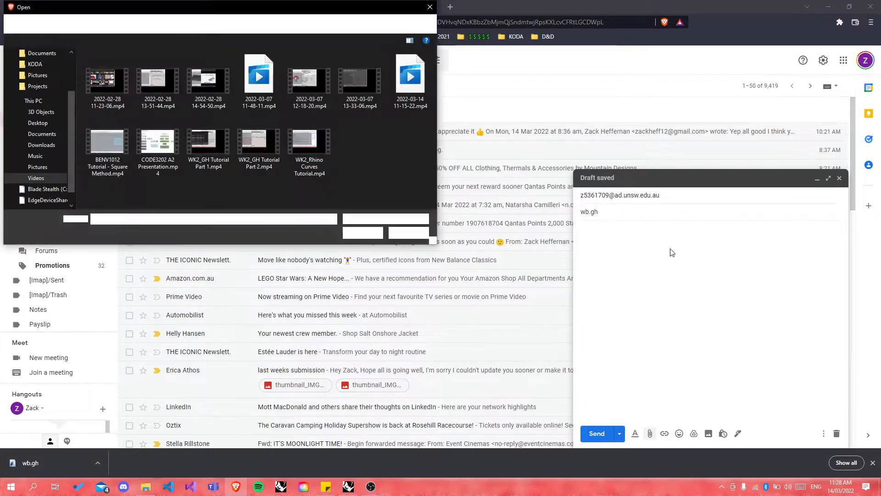
click(41, 123)
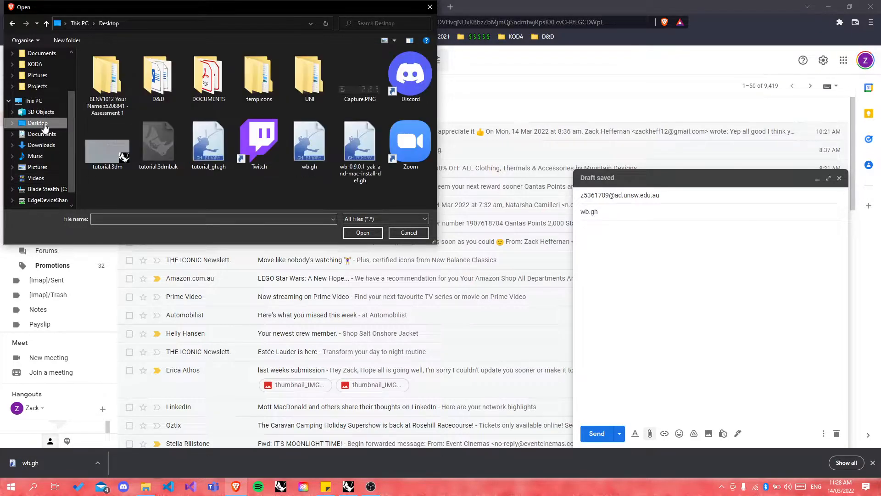
click(308, 162)
click(358, 232)
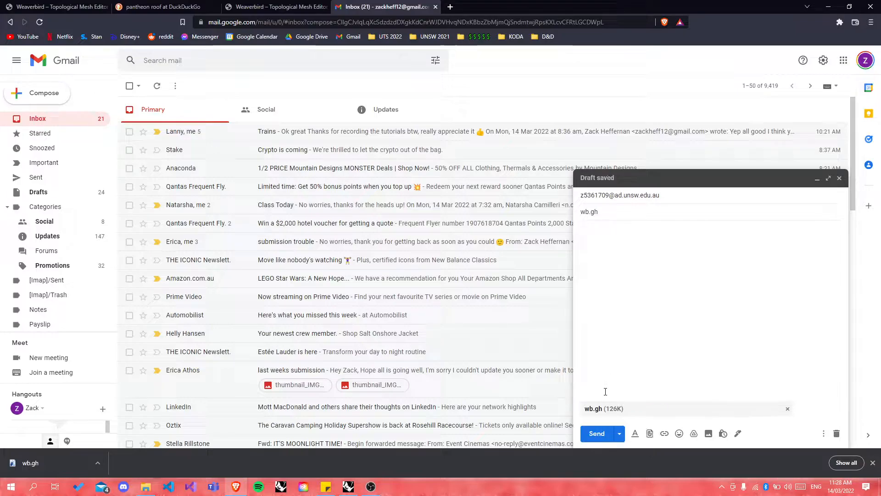
click(597, 433)
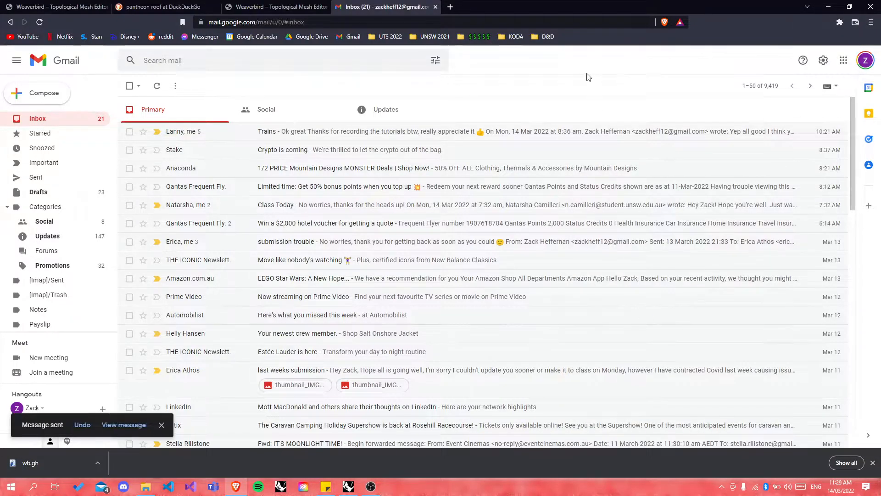
click(828, 7)
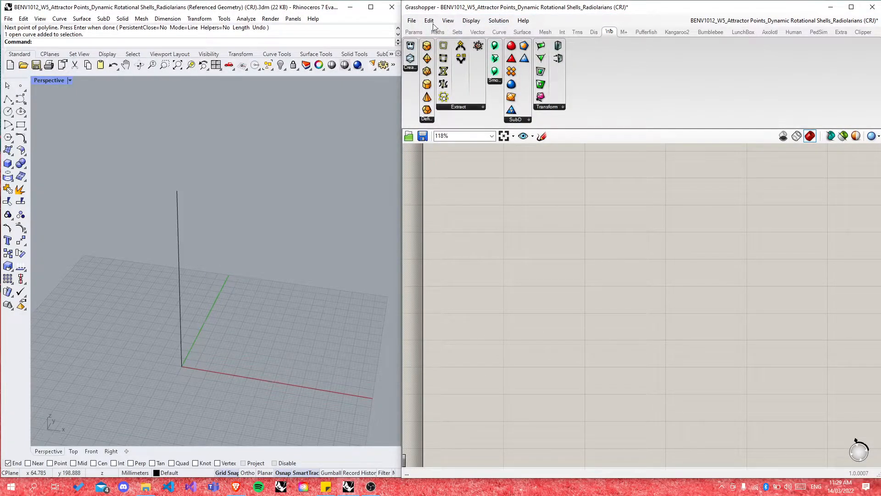
Step: Browse Grasshopper's User Object Folder in File Explorer, then close it
click(412, 20)
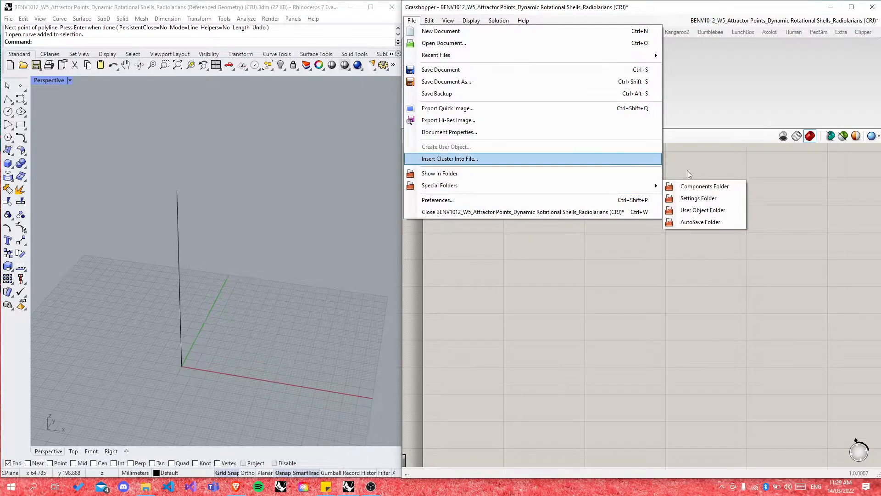
mouse_move(659, 186)
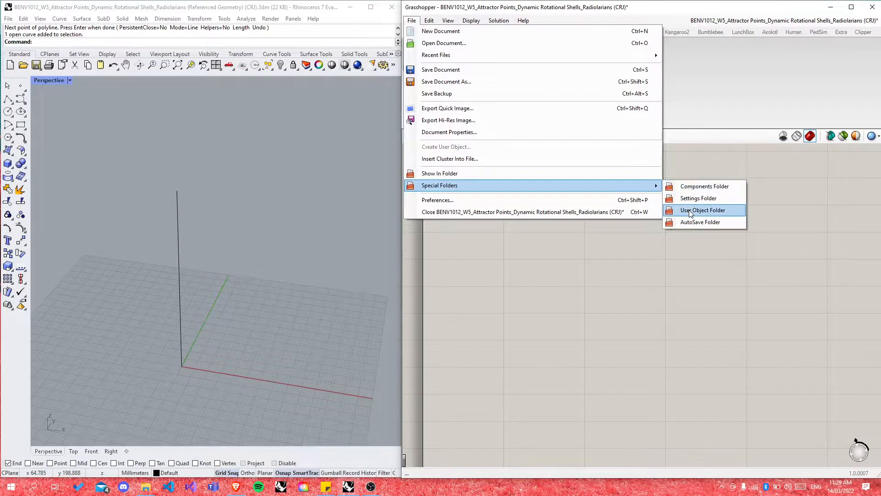
click(689, 211)
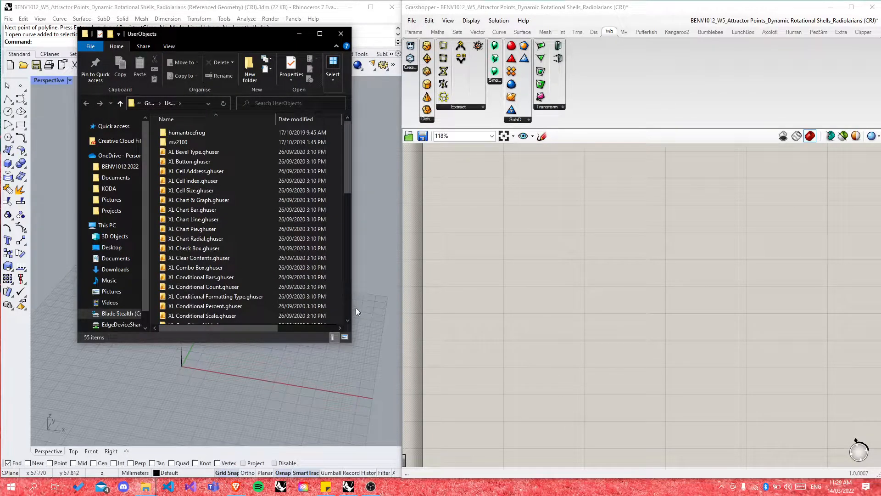
drag(353, 308, 507, 292)
scroll(358, 290, down, 7)
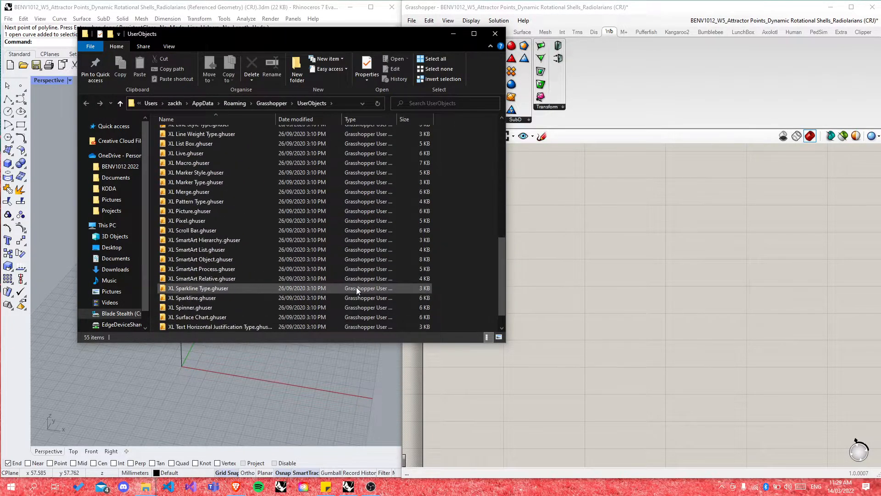
scroll(360, 289, up, 8)
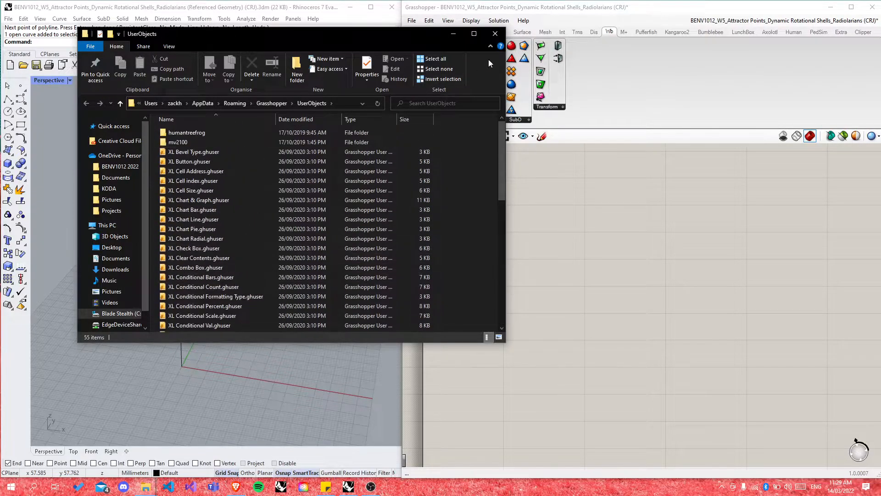
click(495, 34)
Step: Open the Components Folder, then go up to the main Grasshopper settings folder
click(411, 20)
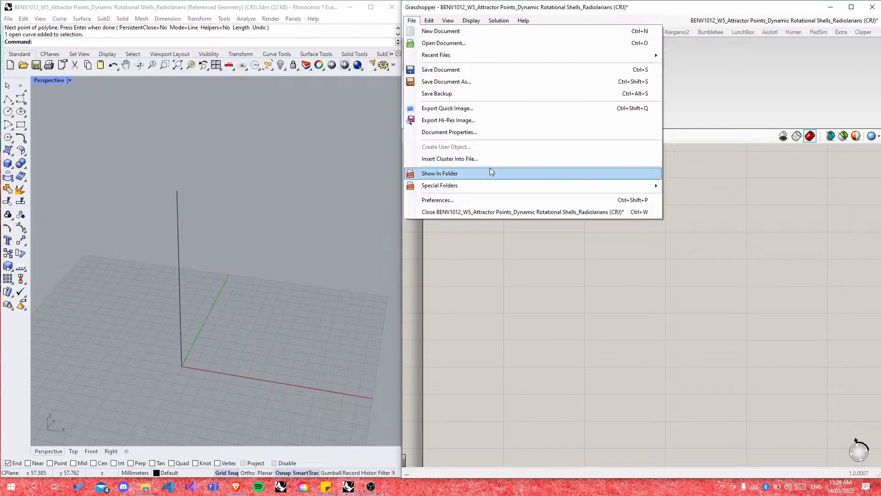
mouse_move(565, 186)
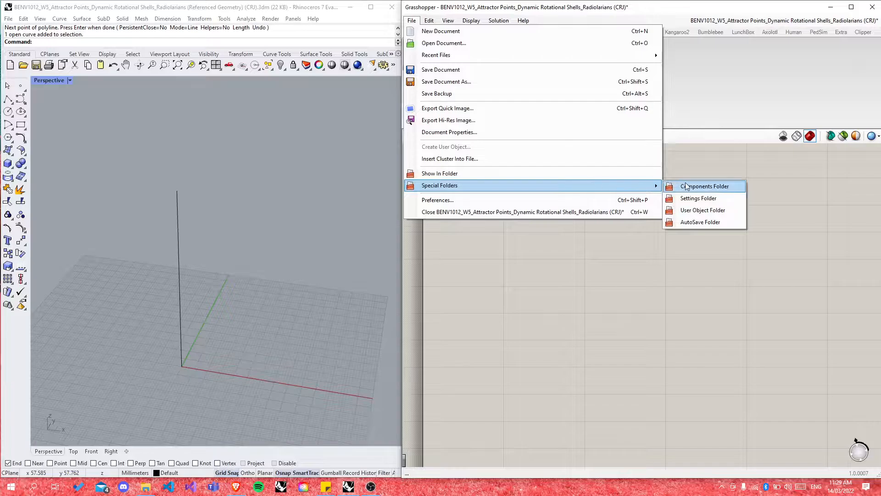
click(675, 186)
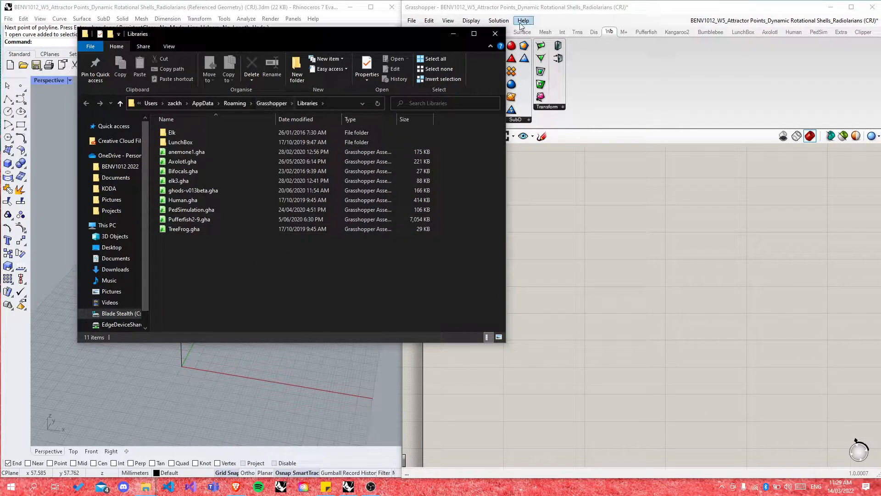
click(272, 104)
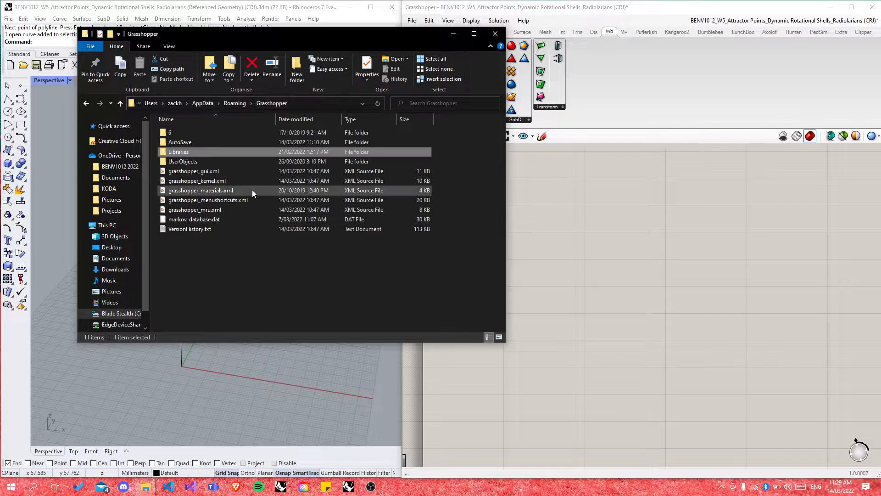
Step: Clear the file selection in the Grasshopper folder with Select none
click(249, 264)
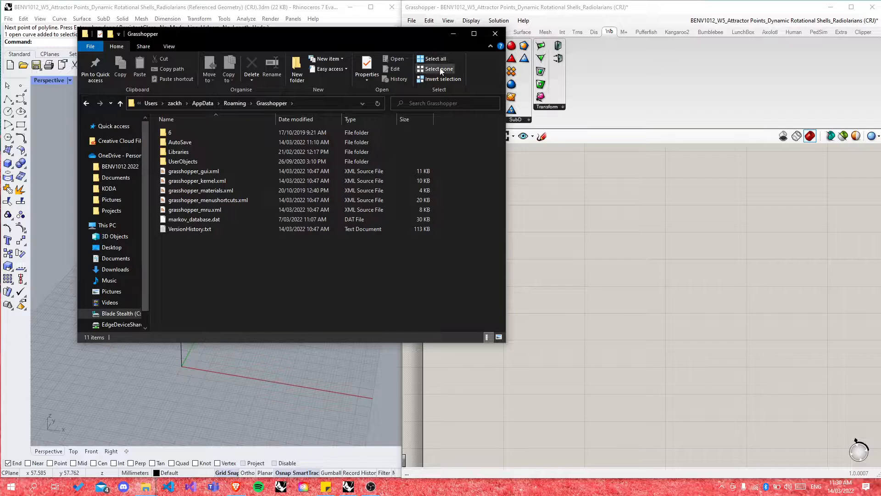
click(453, 35)
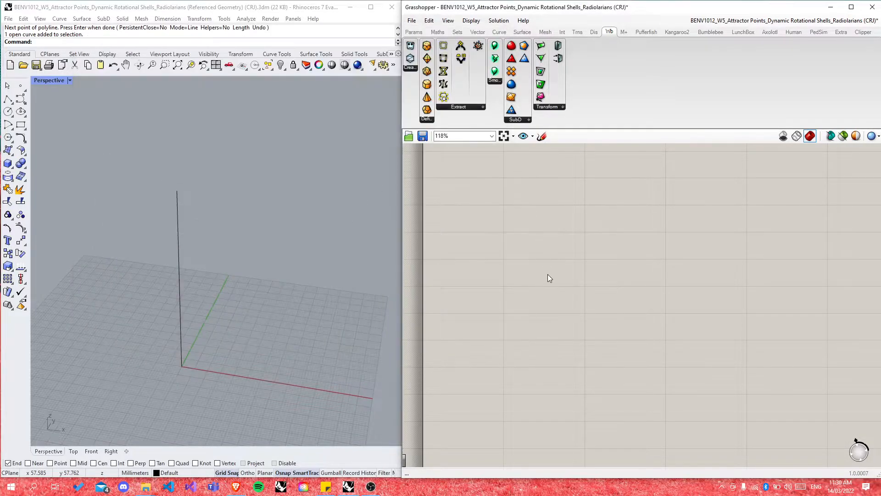
right_click(547, 274)
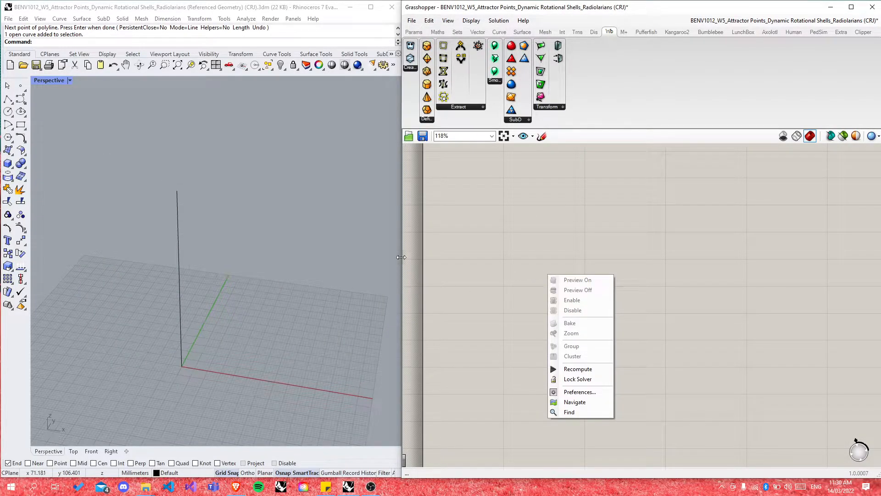
click(471, 260)
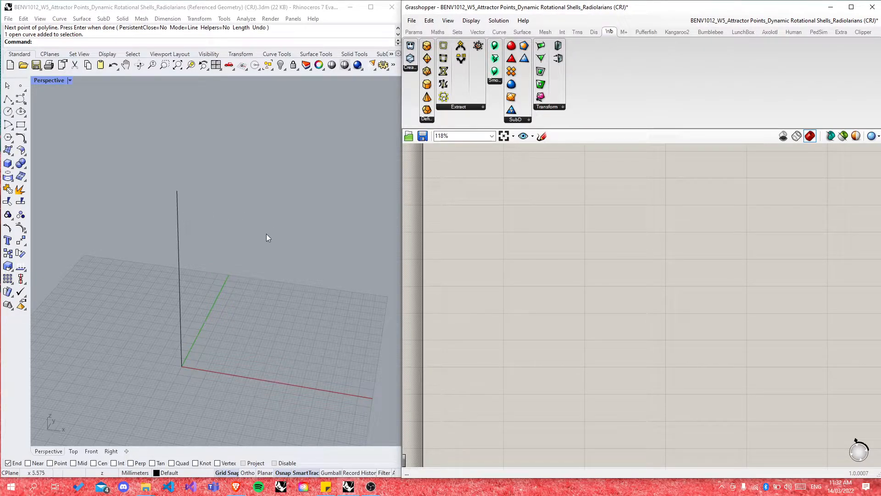
Step: Switch to the four-viewport layout, then maximize the Front viewport and adjust its zoom
double_click(41, 79)
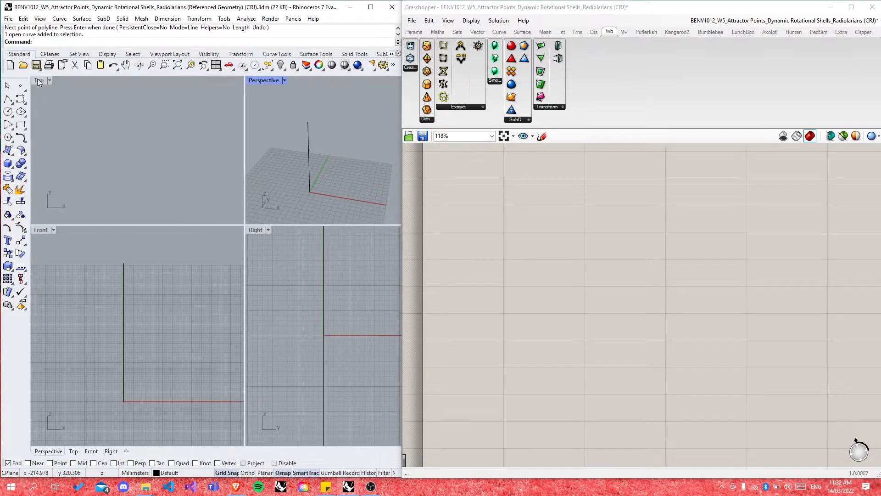
double_click(40, 230)
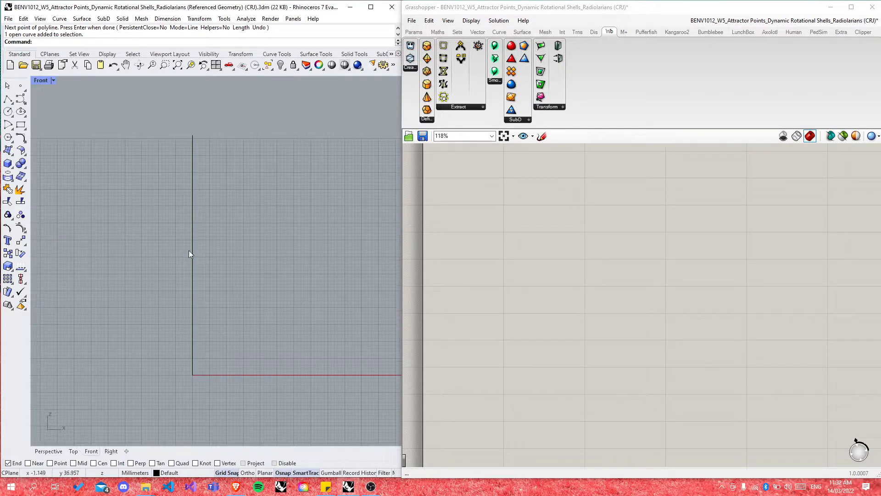
scroll(252, 241, down, 2)
scroll(252, 242, up, 3)
scroll(269, 143, down, 1)
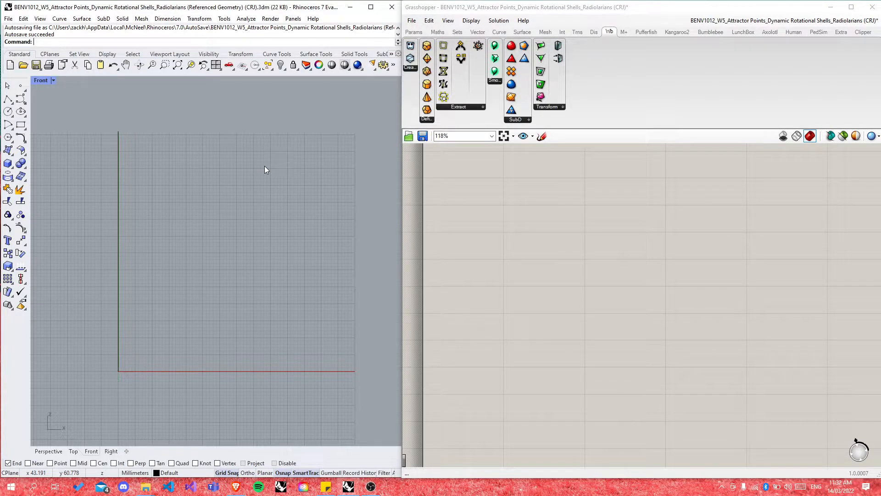
Step: Maximize the Perspective view and window-select, then deselect, the D-shaped profile curve
double_click(41, 80)
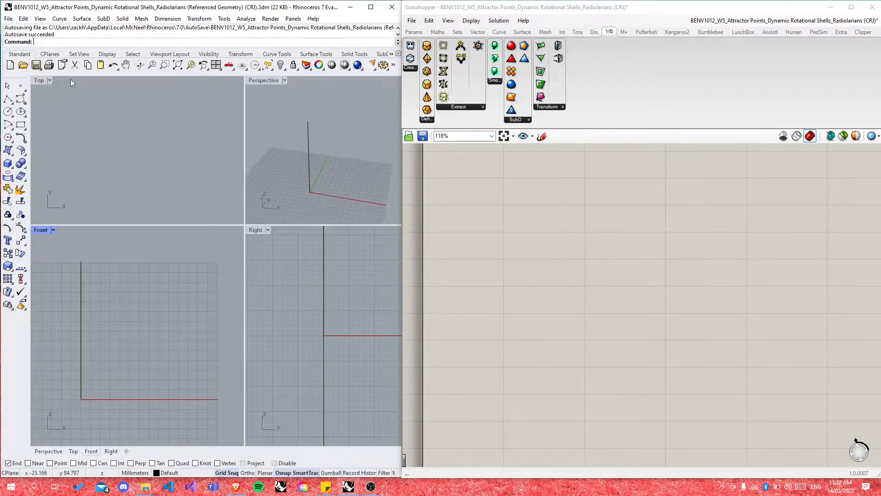
double_click(261, 84)
scroll(156, 146, down, 5)
scroll(206, 158, up, 5)
drag(170, 164, 351, 395)
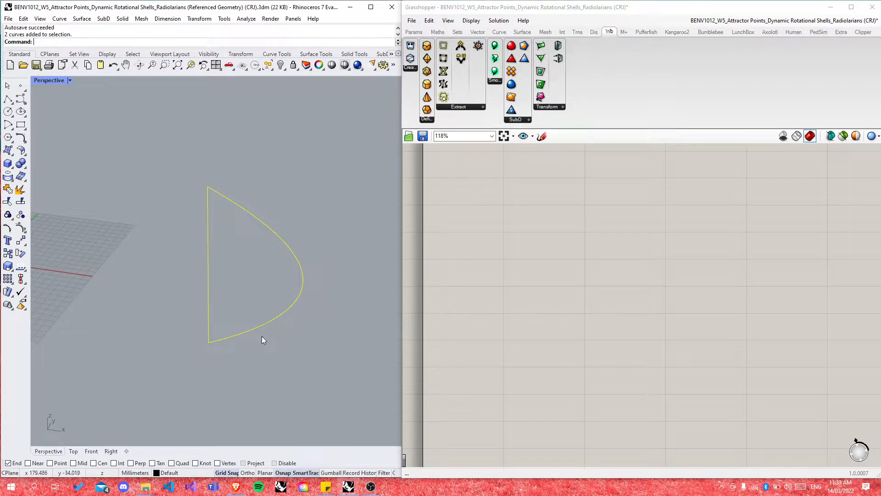
click(243, 293)
Step: Orbit to a lower angle and window-select both D-shaped curves, then deselect them
scroll(340, 309, down, 3)
scroll(340, 309, down, 4)
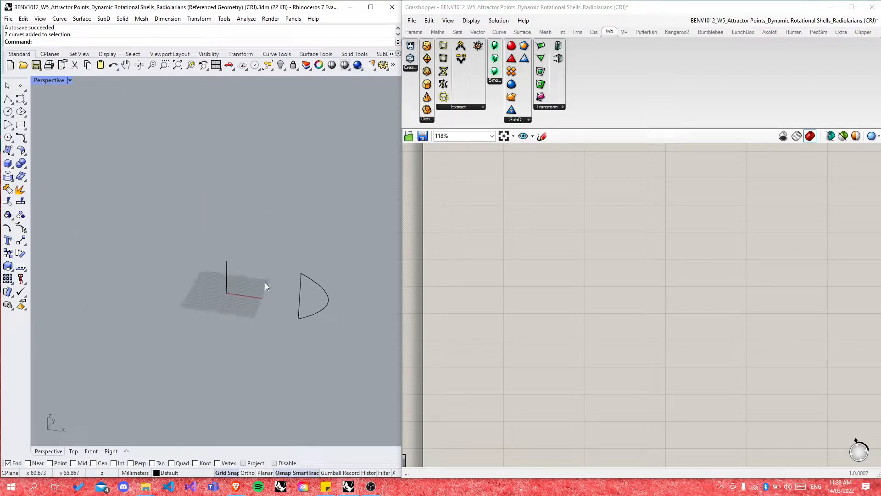
scroll(257, 285, up, 6)
right_drag(277, 324, 245, 257)
scroll(245, 257, up, 3)
scroll(230, 232, down, 5)
drag(195, 185, 263, 310)
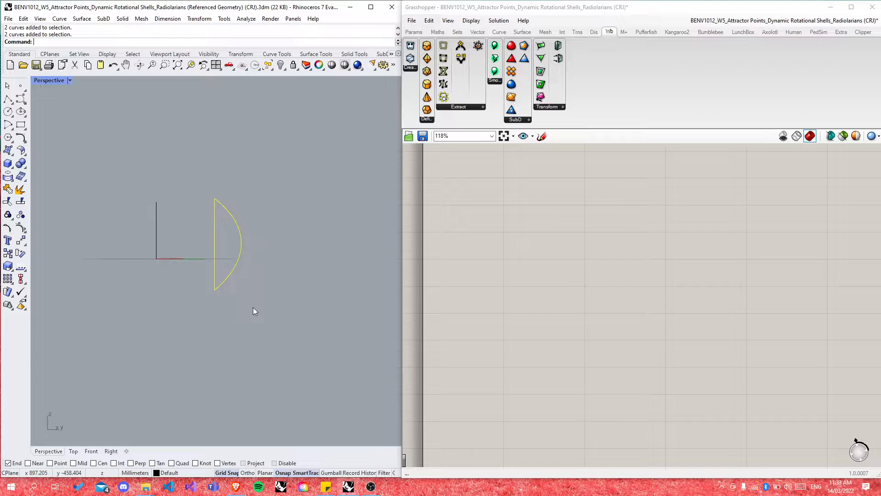
click(252, 311)
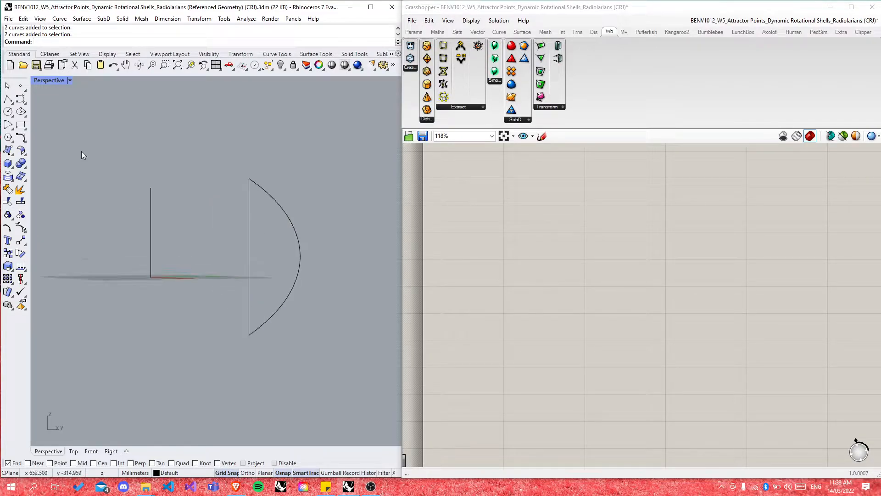
Step: Maximize the Front view and select the vertical axis line
double_click(58, 81)
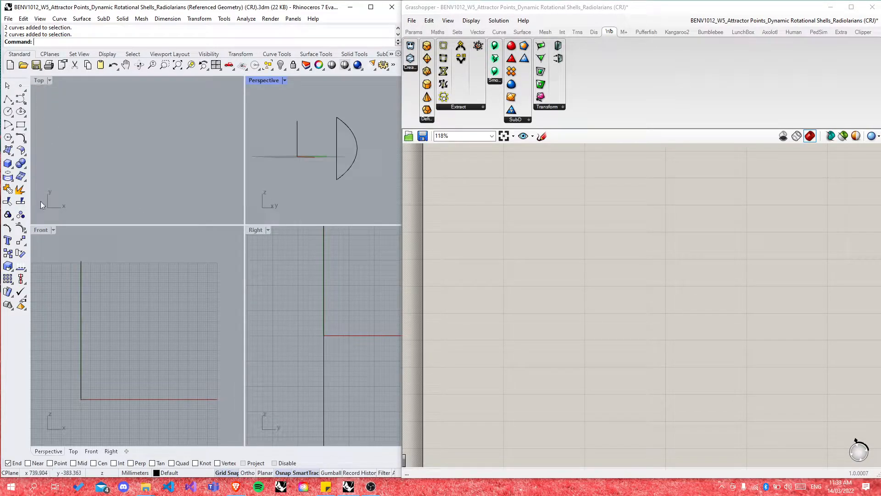
double_click(41, 230)
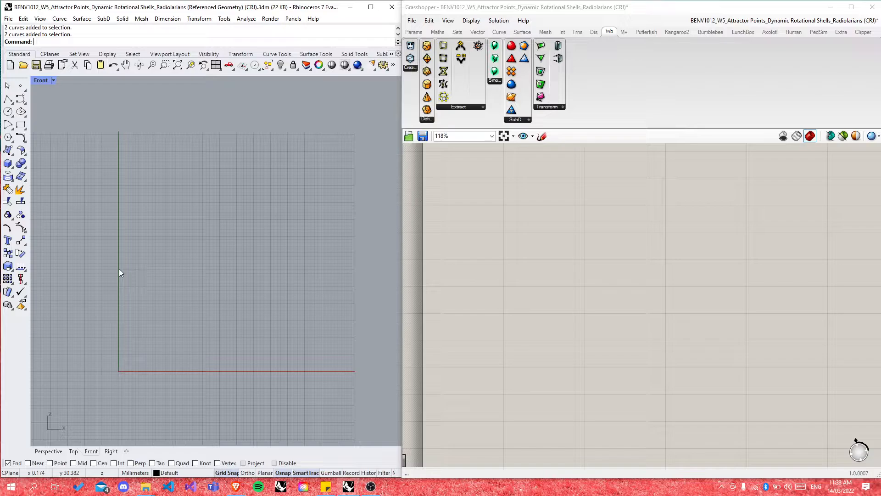
click(119, 232)
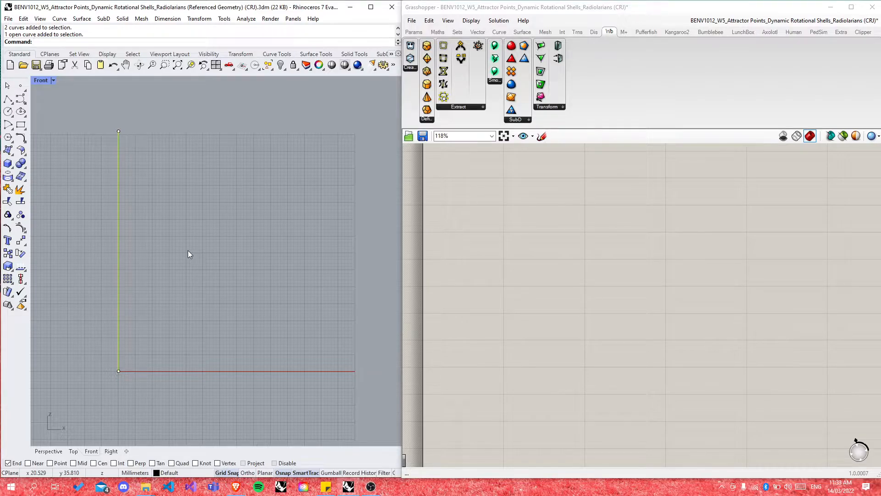
Step: Draw a control-point curve in an S shape from the axis line's top endpoint to its bottom endpoint
click(8, 99)
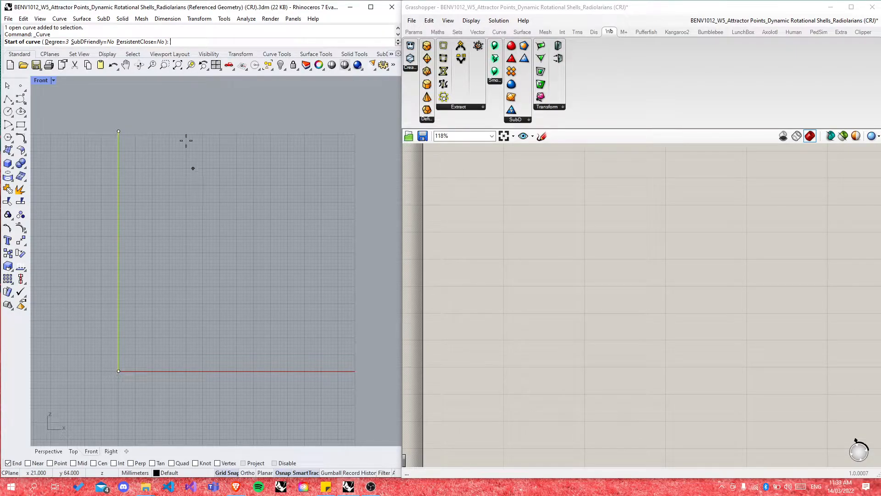
click(119, 132)
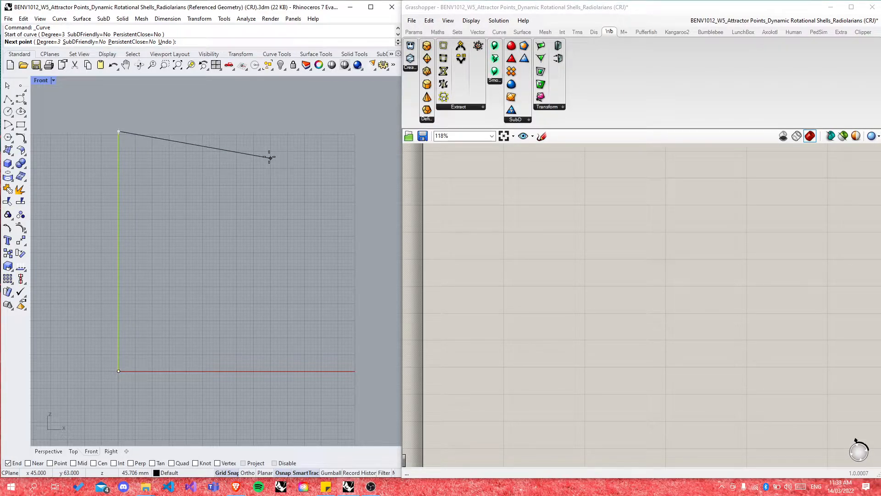
click(355, 132)
click(352, 263)
click(233, 253)
click(209, 317)
click(271, 364)
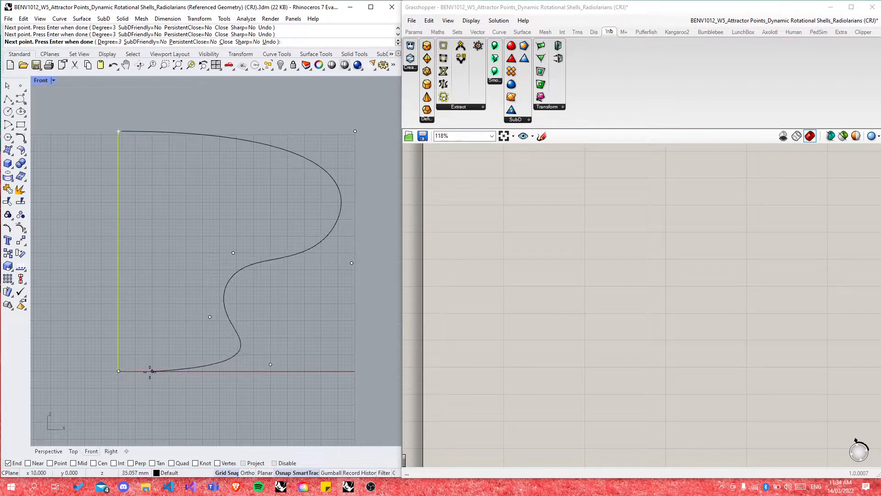
click(142, 402)
click(120, 373)
key(Return)
Step: Zoom the Front view and select the new S-shaped profile curve
scroll(307, 252, down, 3)
scroll(304, 253, down, 2)
scroll(291, 268, up, 5)
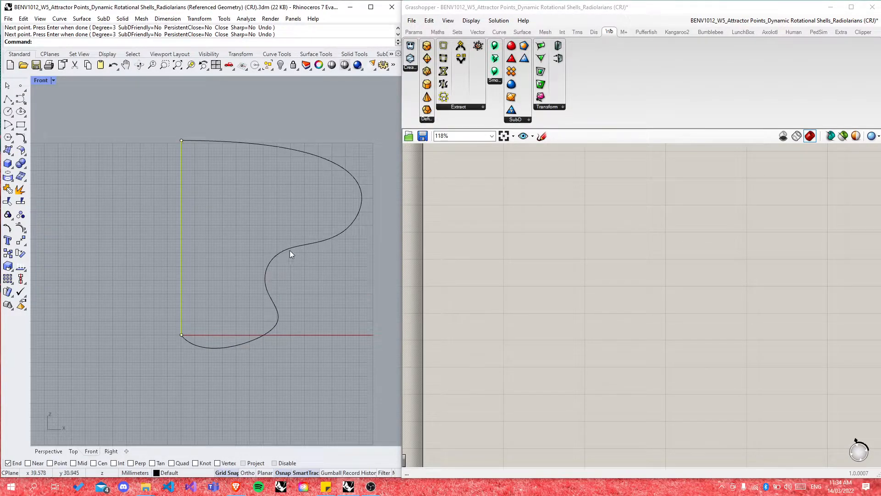
click(289, 252)
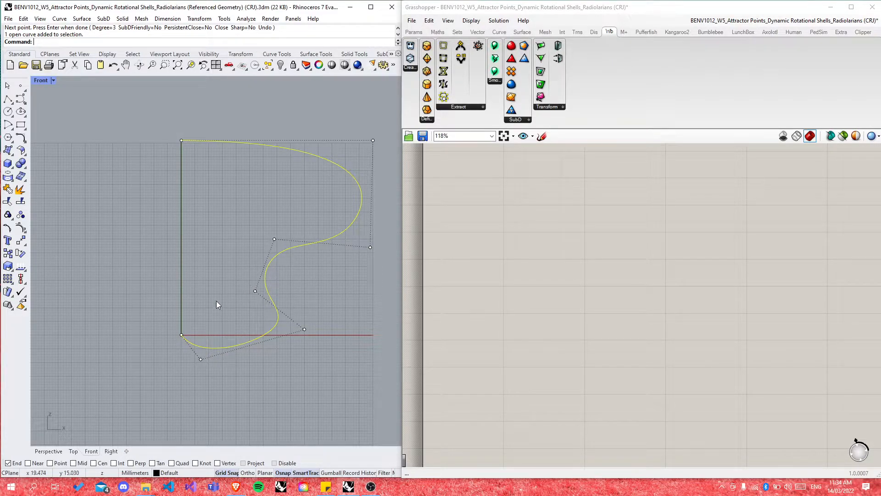
click(144, 489)
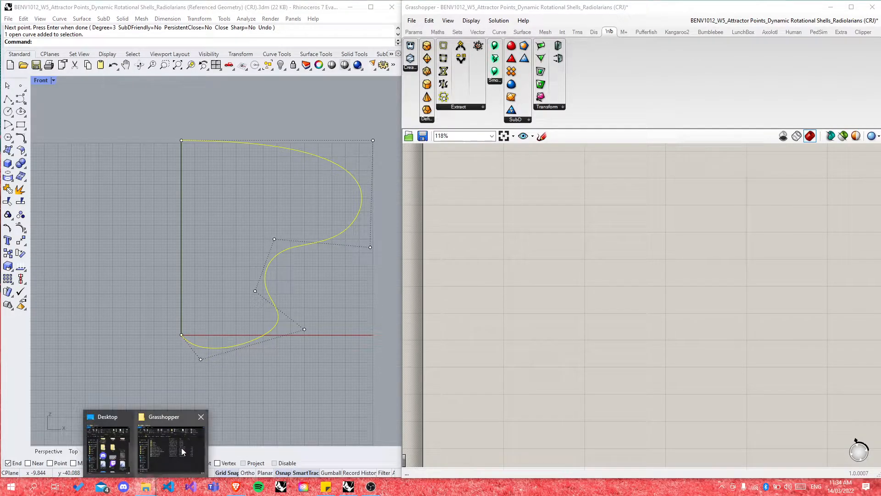
Step: Open BENV1012_W2_Creating Surfaces from Curves (CRJ).3dm from BENV1012 2022 > Tutor Package > Weekly Scripts
click(181, 448)
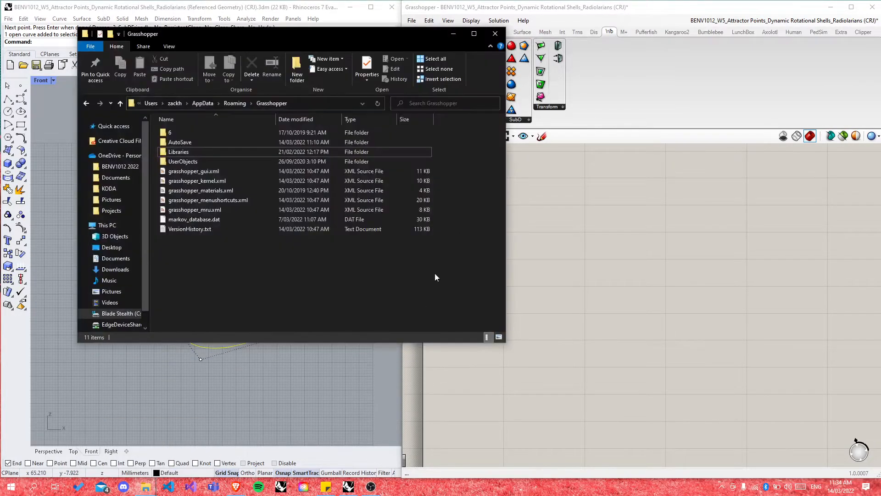
click(118, 167)
double_click(245, 131)
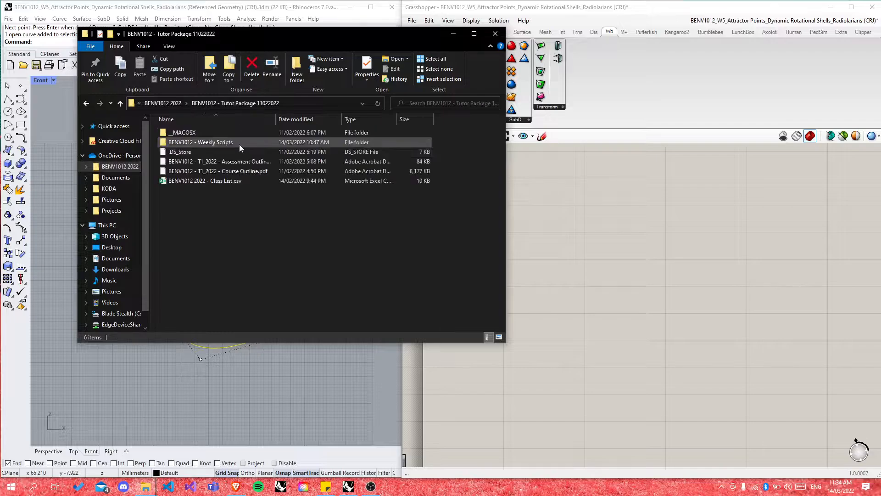
double_click(218, 142)
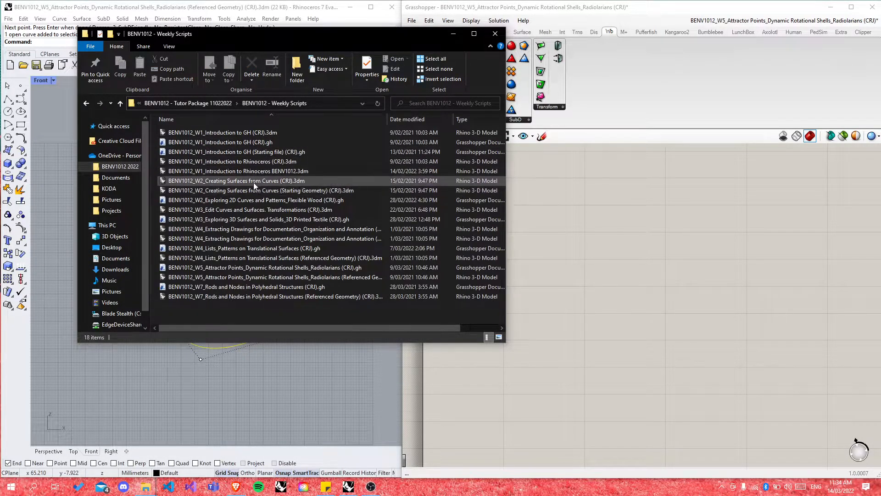
double_click(257, 182)
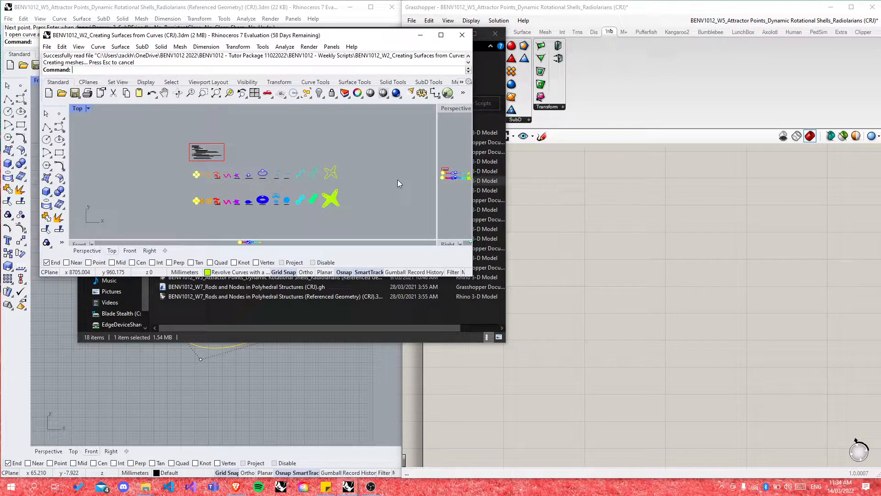
Step: Resize the W2 window, maximize its Perspective view, and zoom to the revolved shapes
drag(470, 278, 413, 460)
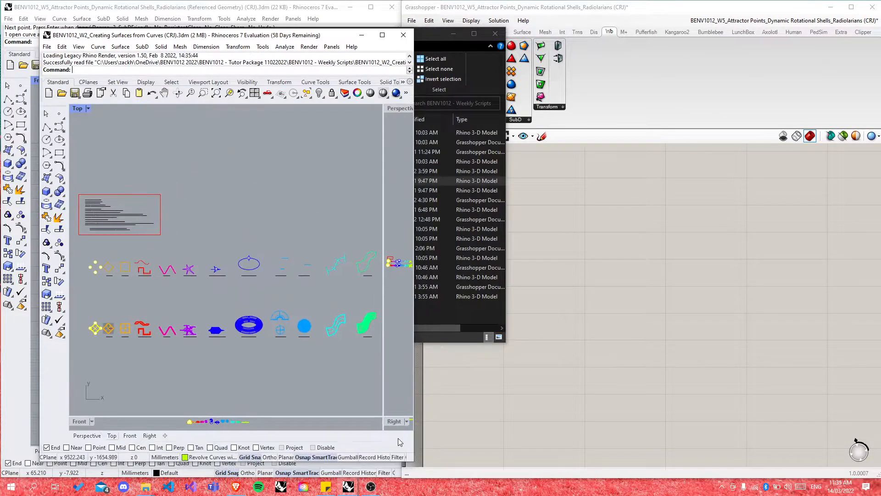
scroll(101, 316, up, 3)
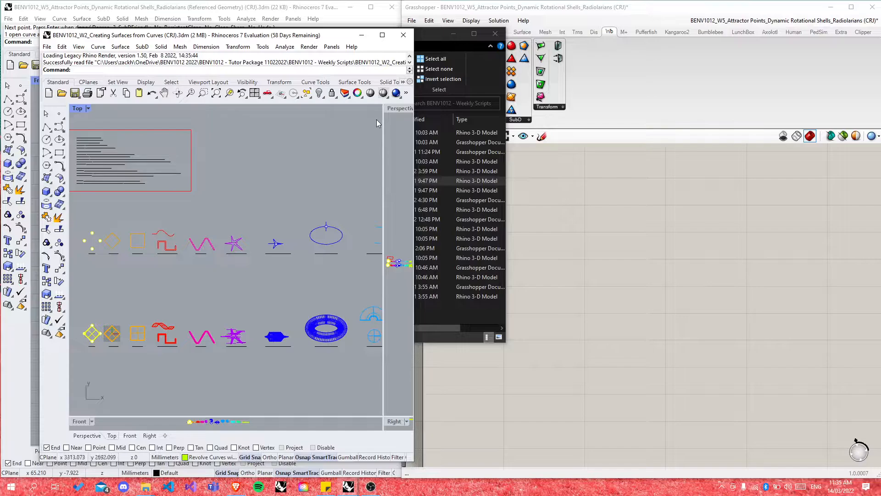
double_click(393, 108)
scroll(233, 360, up, 5)
scroll(233, 360, down, 8)
drag(232, 250, 327, 330)
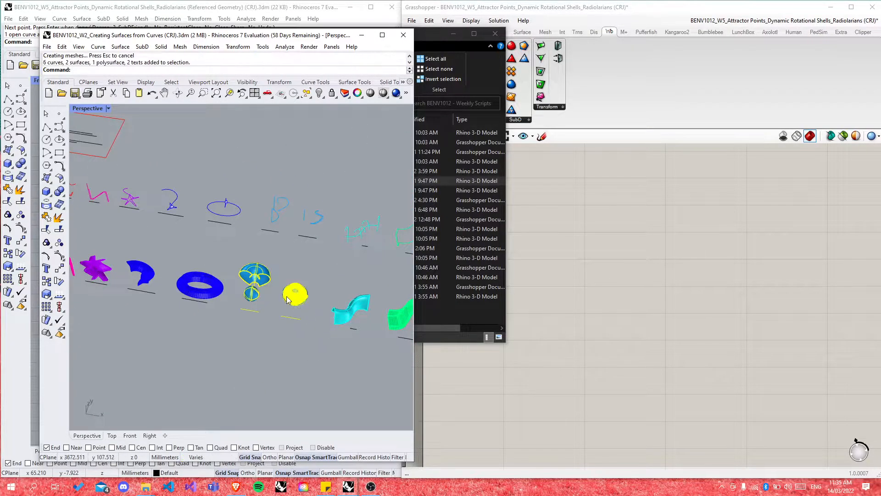
middle_click(286, 297)
click(279, 336)
drag(228, 252, 310, 322)
click(229, 93)
click(248, 315)
Step: Orbit around the vase and the magenta and purple surfaces to inspect them
right_drag(248, 316, 320, 285)
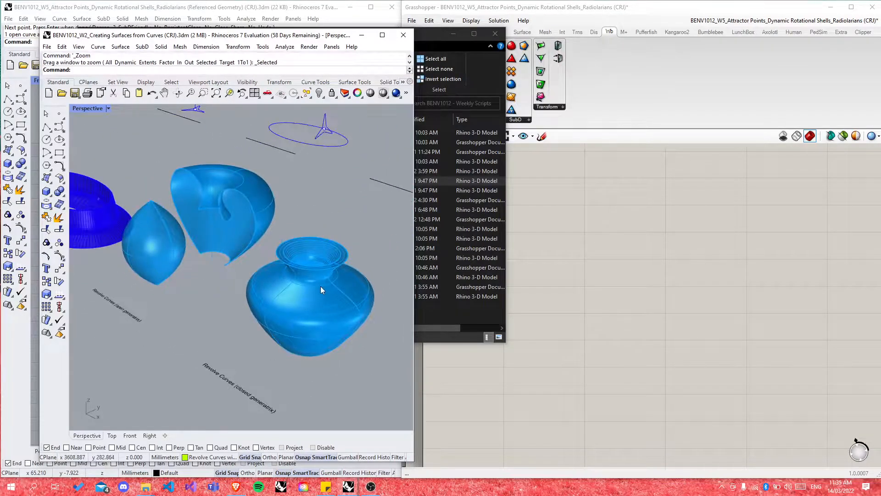
click(319, 299)
click(216, 309)
right_drag(217, 305, 299, 291)
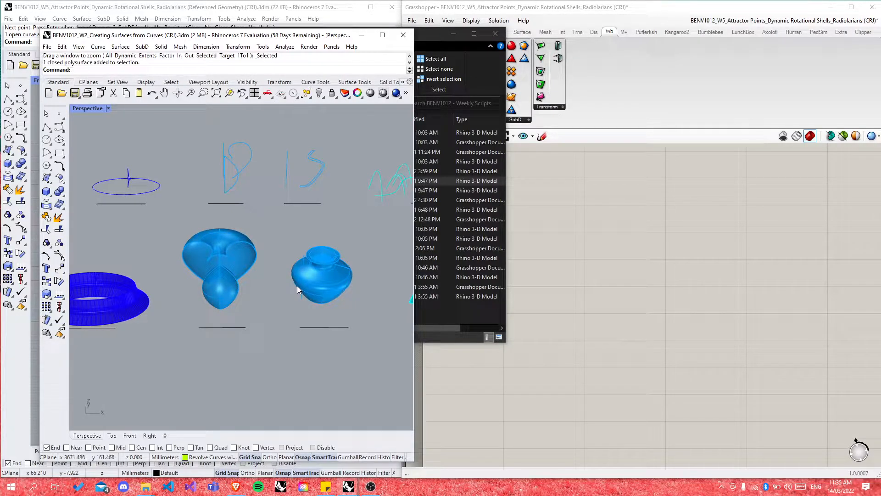
right_drag(335, 275, 167, 282)
scroll(178, 299, down, 4)
scroll(178, 299, up, 6)
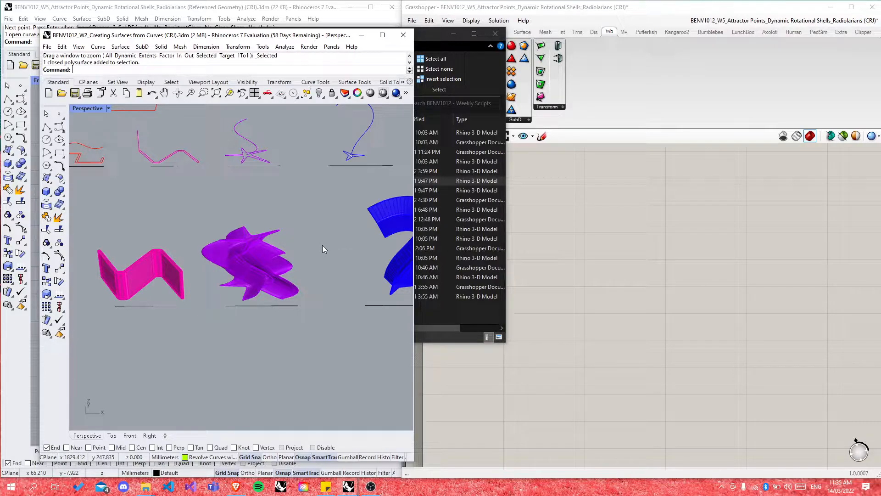
scroll(248, 280, up, 4)
click(248, 281)
right_drag(248, 282, 190, 239)
right_drag(162, 279, 353, 221)
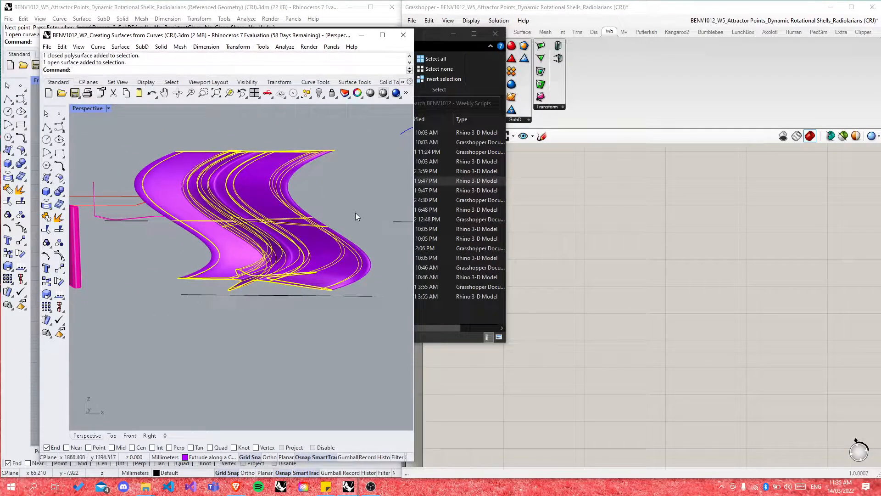
Step: Zoom and orbit around the orange Edge Surface, selecting it for a closer look
scroll(351, 188, down, 5)
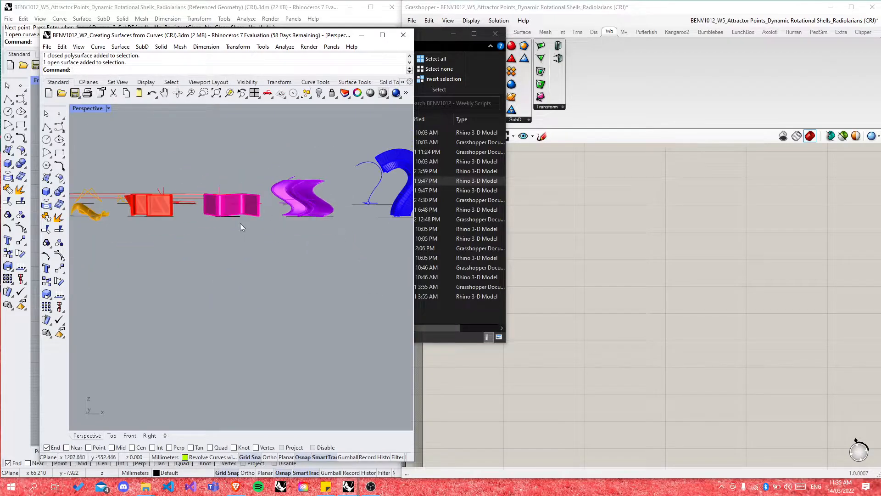
scroll(241, 222, up, 2)
scroll(288, 228, down, 6)
scroll(211, 229, up, 12)
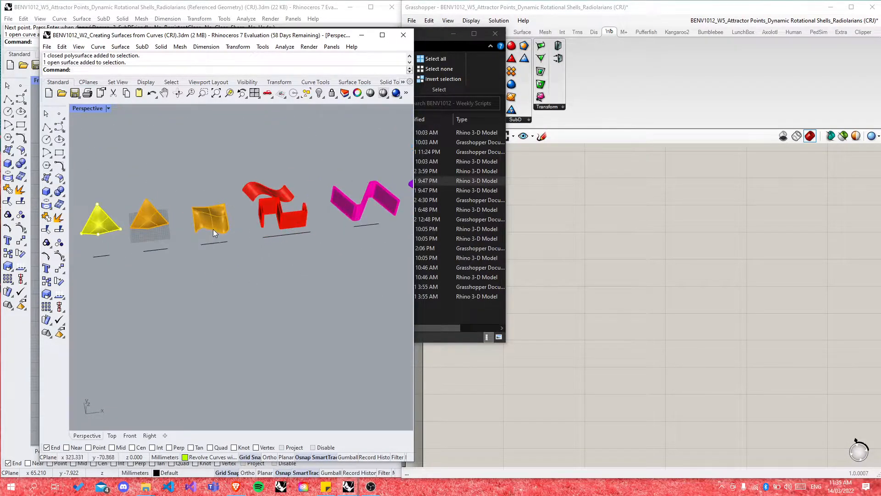
right_drag(211, 256, 180, 254)
click(197, 215)
scroll(307, 266, down, 7)
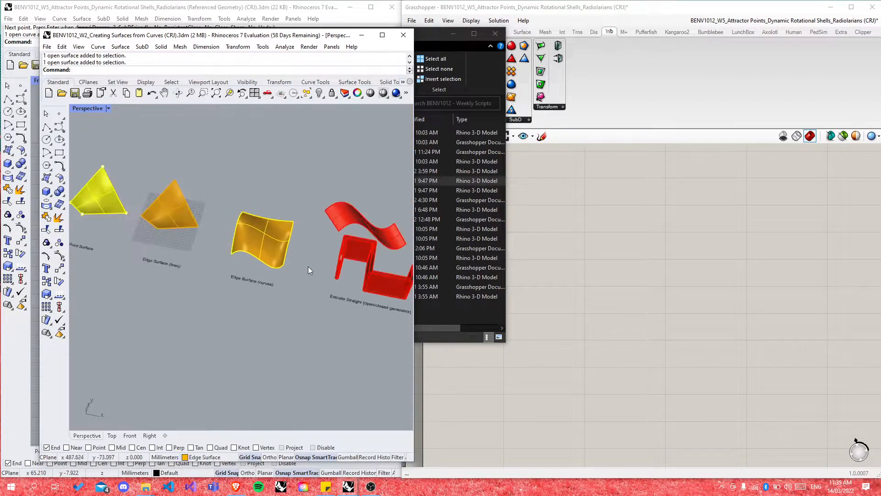
scroll(263, 235, up, 9)
scroll(229, 220, down, 5)
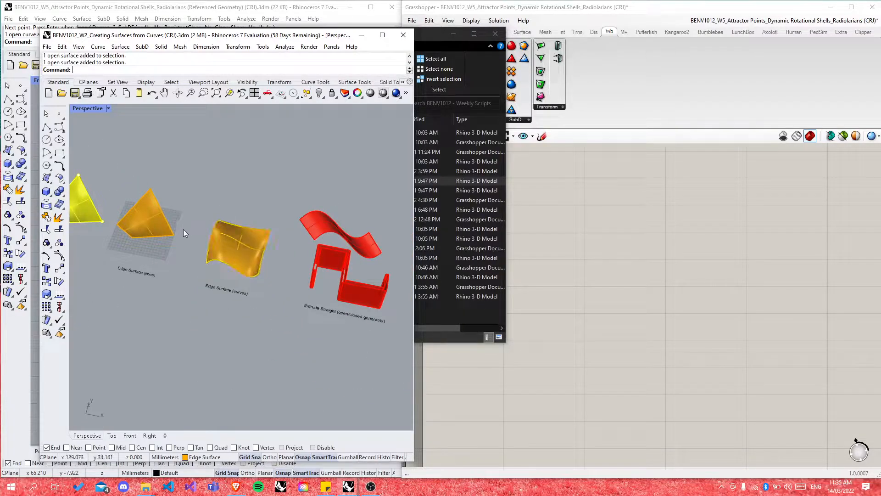
scroll(183, 229, down, 4)
scroll(317, 251, up, 6)
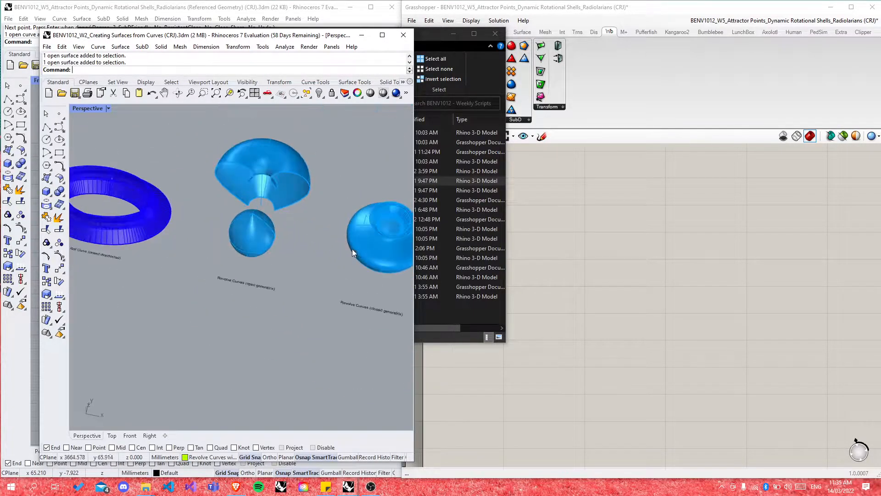
scroll(351, 248, down, 3)
scroll(372, 244, up, 8)
Step: Orbit around and select the cyan loft surface, then deselect it and zoom around
right_drag(297, 276, 285, 294)
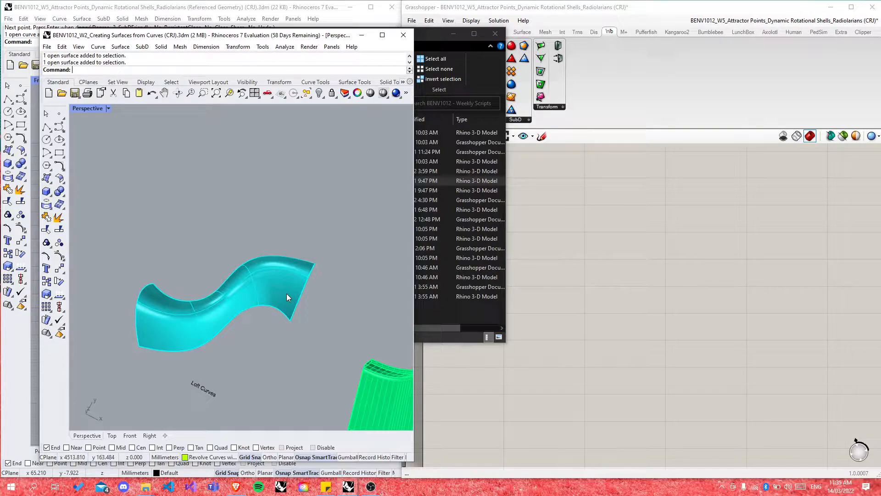
click(270, 300)
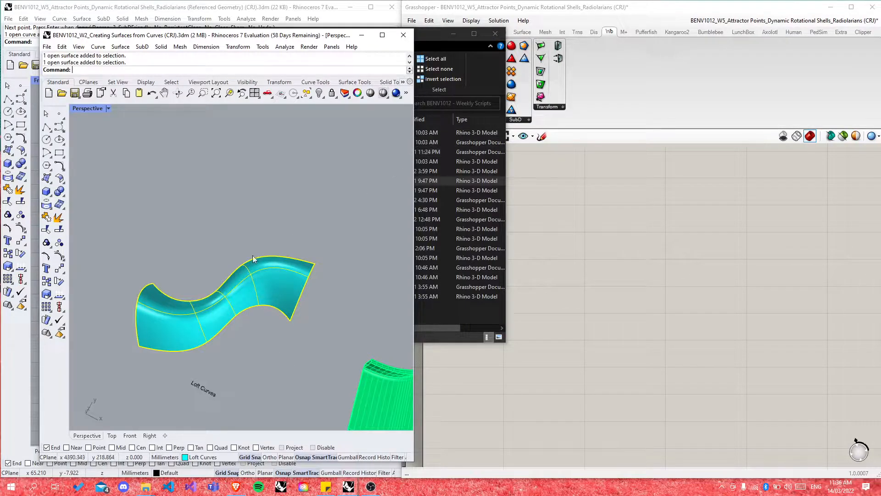
right_drag(279, 358, 262, 327)
click(272, 333)
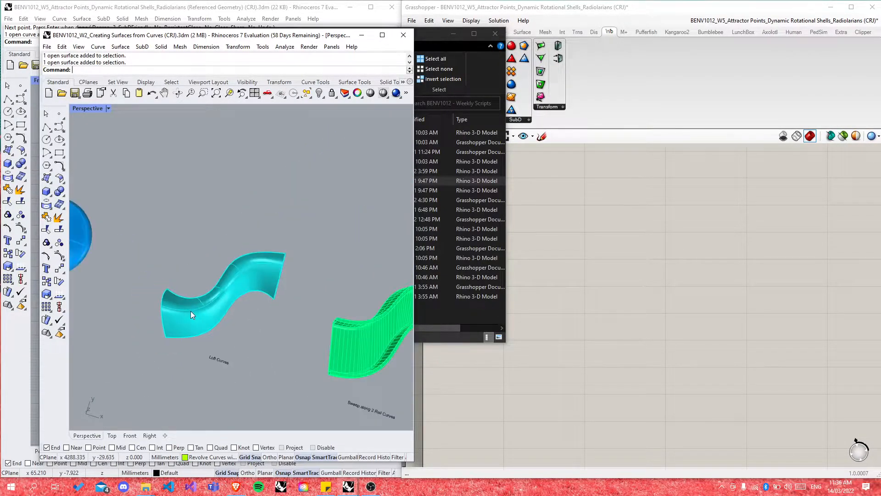
scroll(191, 310, down, 5)
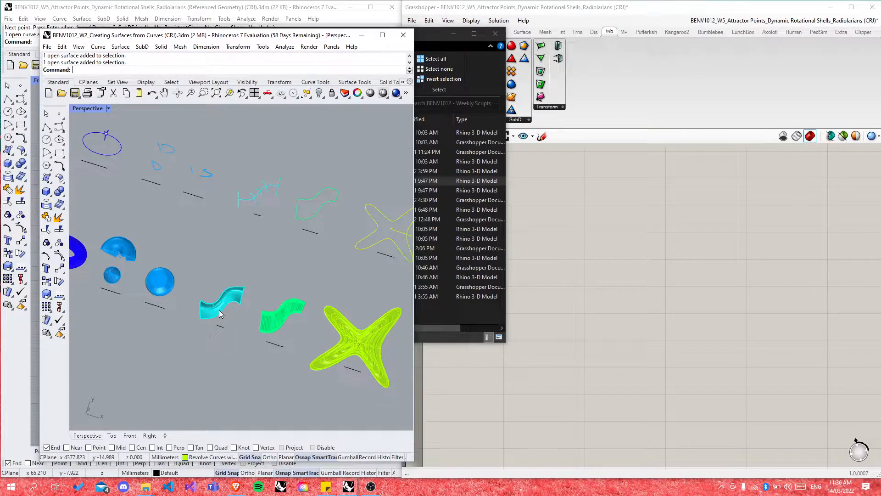
scroll(219, 309, up, 5)
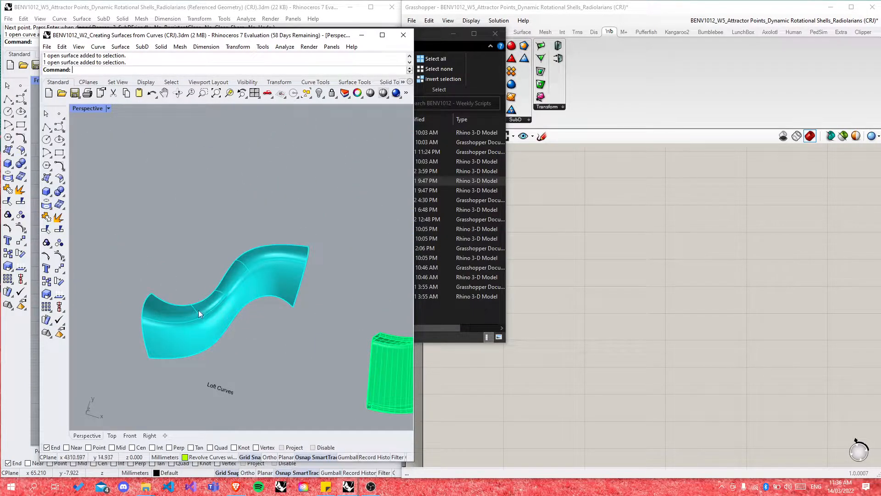
scroll(216, 293, down, 8)
scroll(228, 308, up, 6)
scroll(228, 309, down, 3)
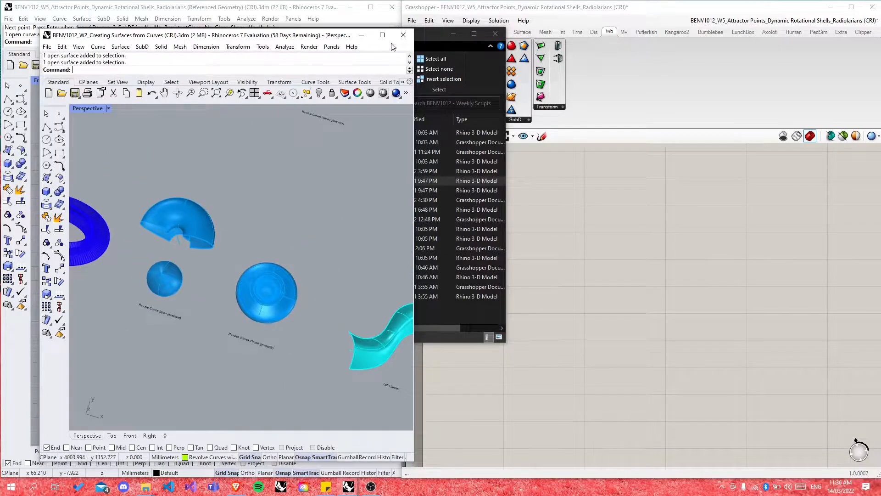
Step: Close the W2 example file and File Explorer, and clear the Rhino selection
click(403, 36)
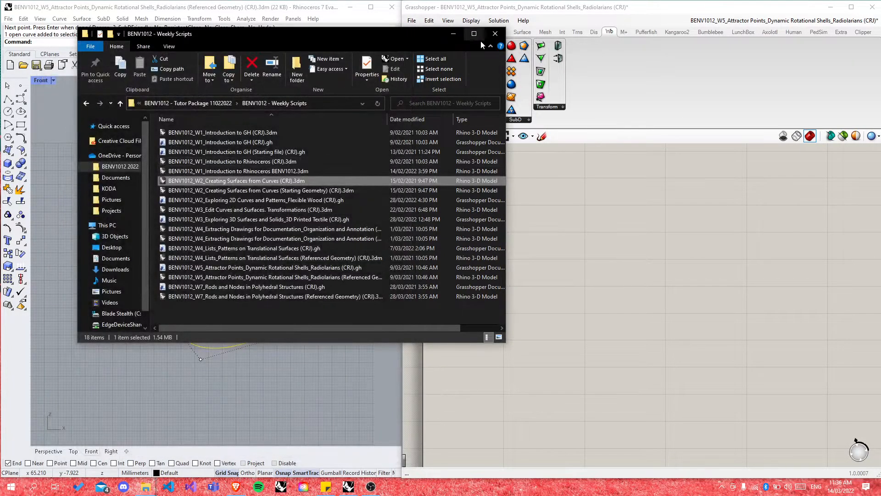
click(495, 34)
click(339, 304)
scroll(239, 285, down, 2)
Step: Select the S-shaped profile curve and the vertical axis line in Rhino
click(234, 247)
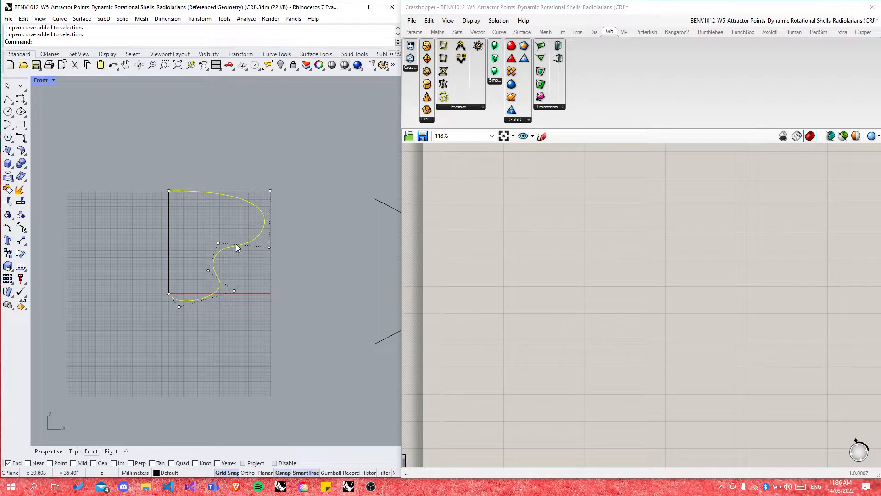
click(169, 242)
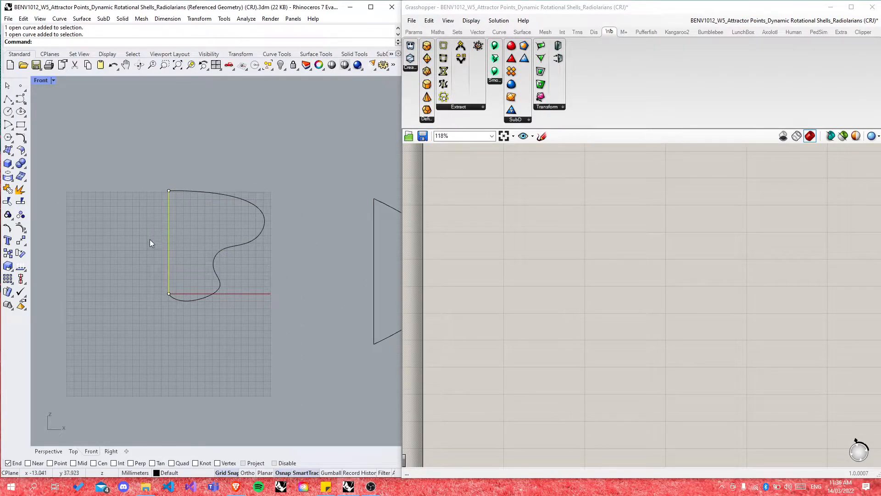
double_click(486, 237)
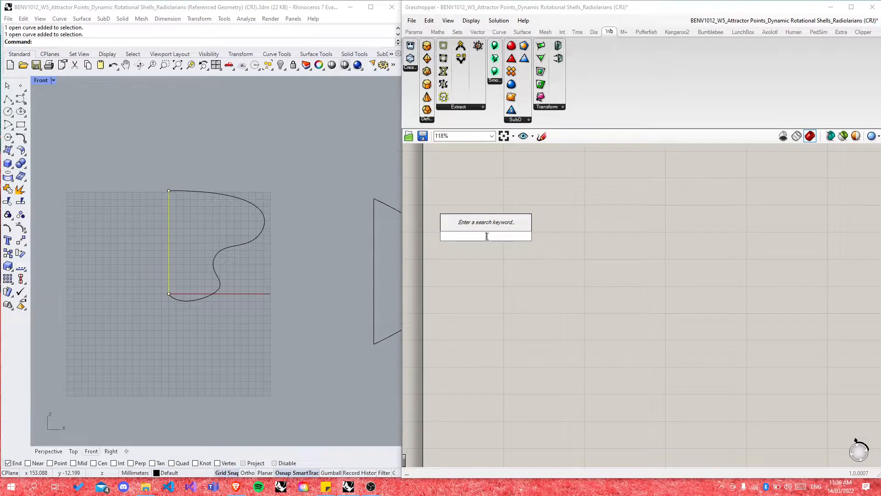
Step: Place a Curve parameter from the 'curve' search and Alt-drag a copy below it
text(curve)
key(Return)
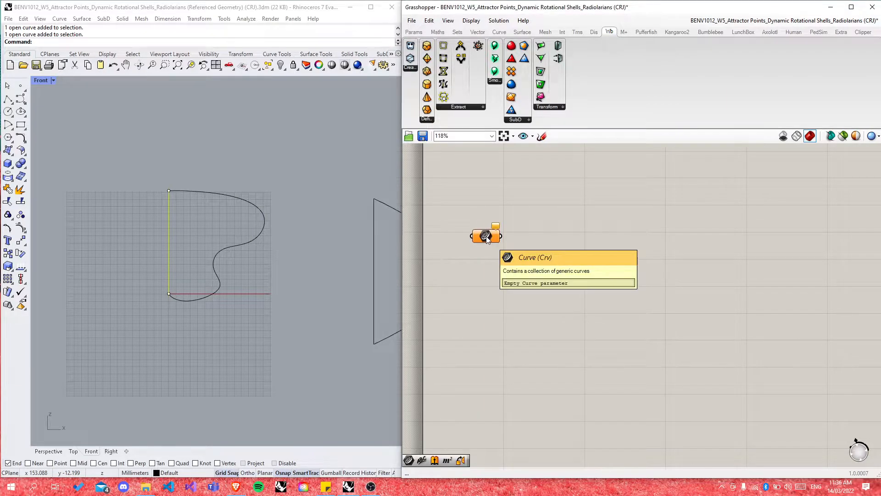
alt+drag(486, 236, 476, 299)
click(553, 302)
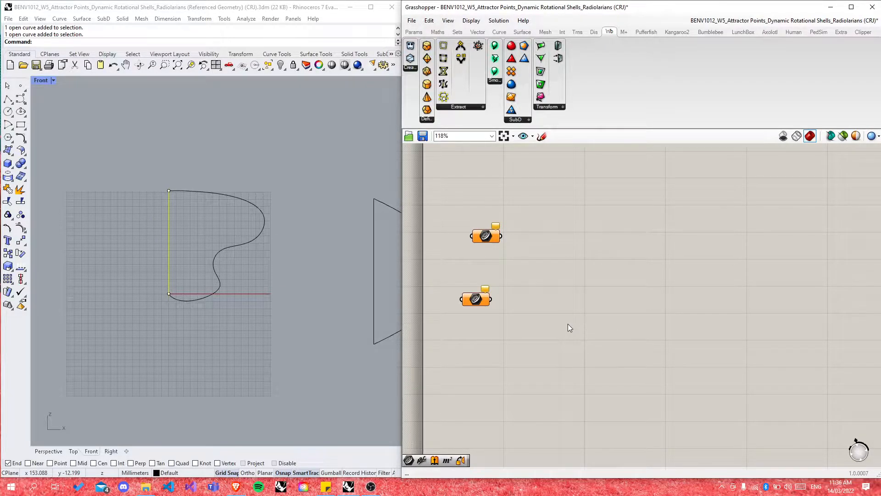
Step: Rename the upper Curve parameter to 'Generatrix' and move it up to the right
right_click(486, 236)
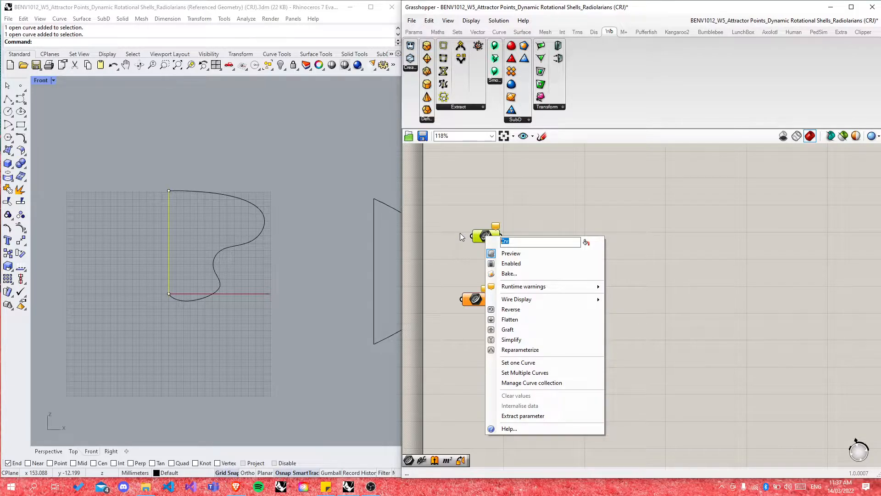
text(Generatrix)
click(574, 196)
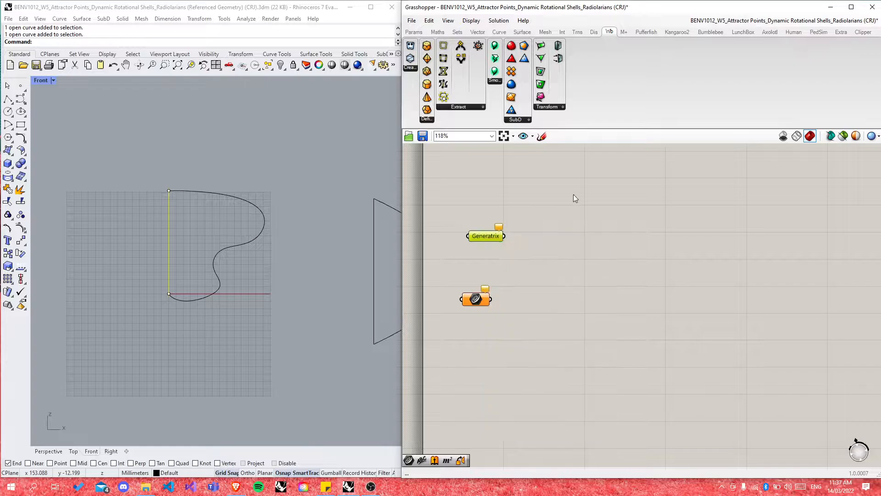
drag(489, 238, 521, 233)
Step: Rename the lower Curve parameter to 'Axis' and place it under Generatrix
right_click(476, 299)
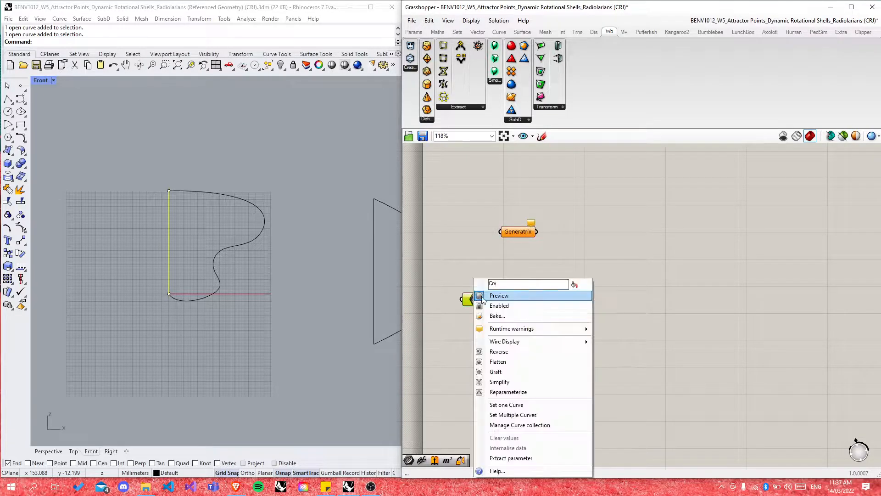
double_click(507, 283)
text(Axis)
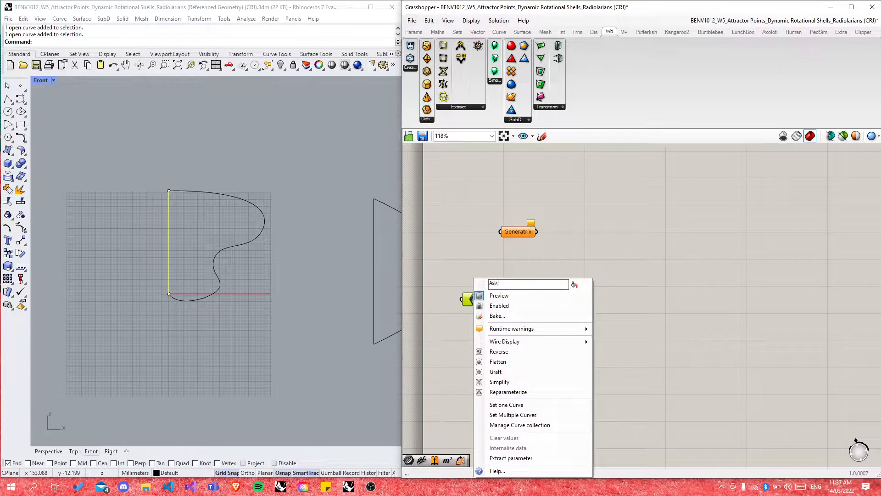
click(564, 267)
drag(479, 302, 527, 300)
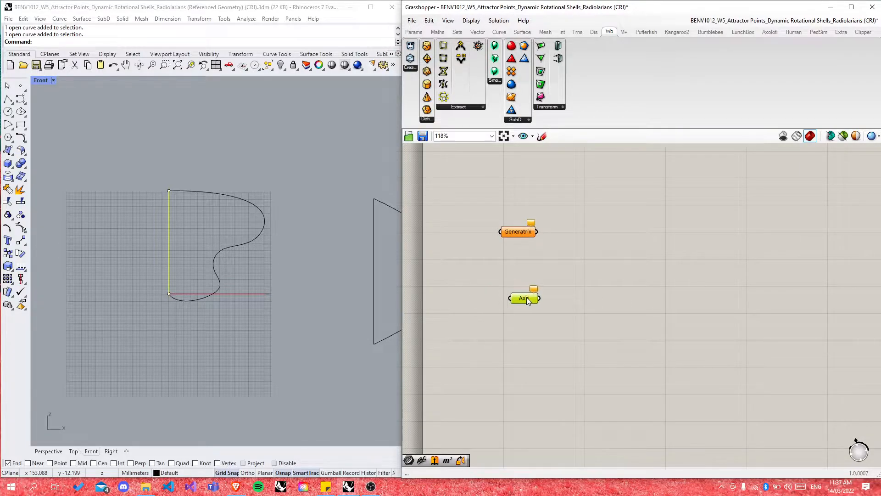
click(219, 230)
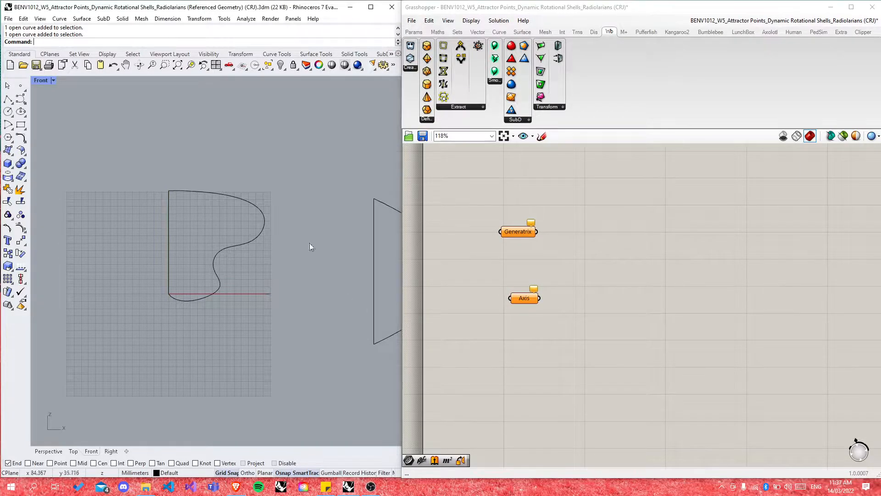
Step: Set the S-shaped profile curve as Generatrix's referenced curve via Set one Curve
click(233, 247)
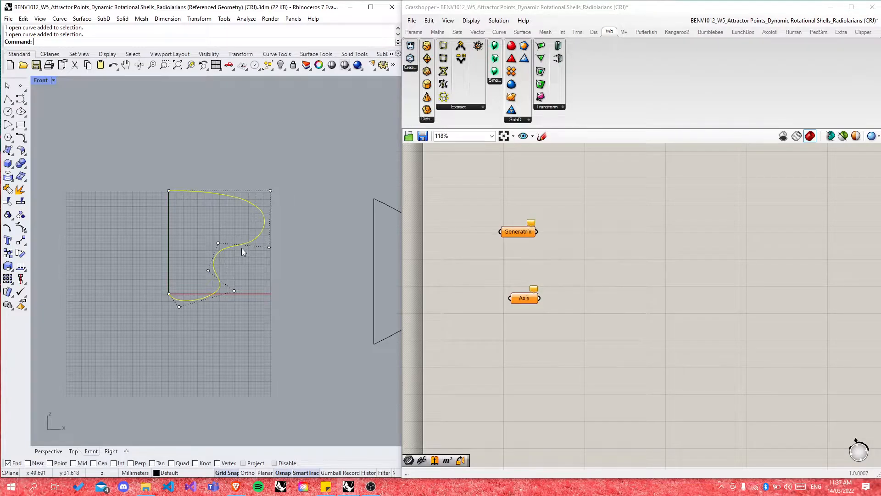
click(525, 234)
right_click(525, 233)
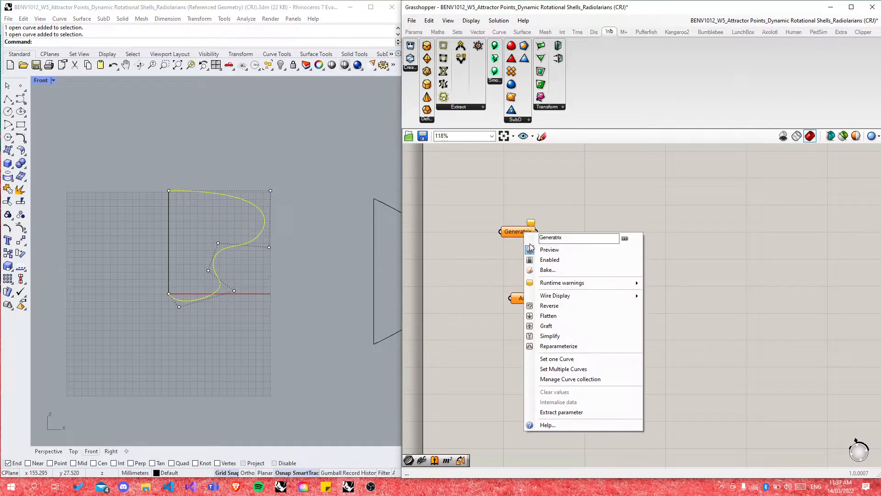
click(567, 359)
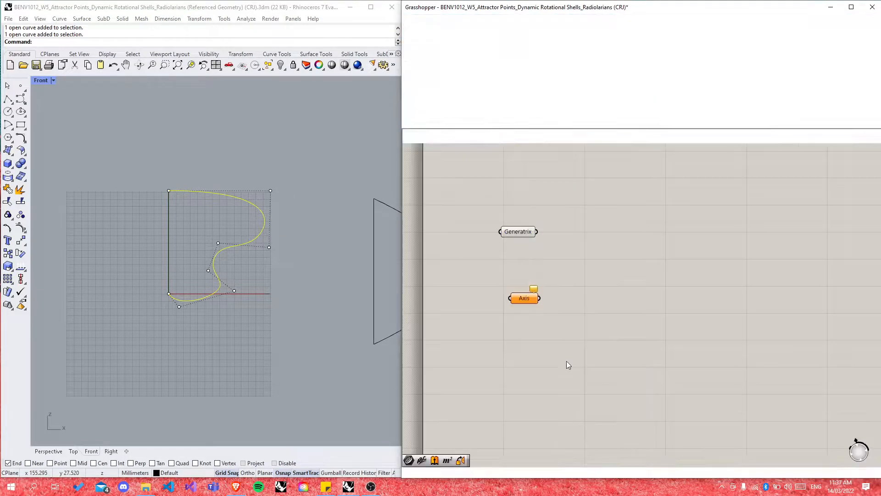
click(516, 231)
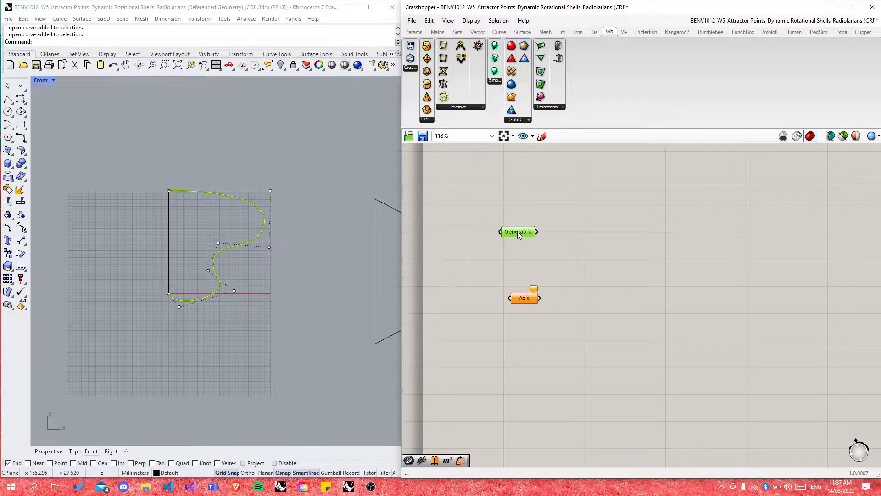
drag(519, 235, 526, 221)
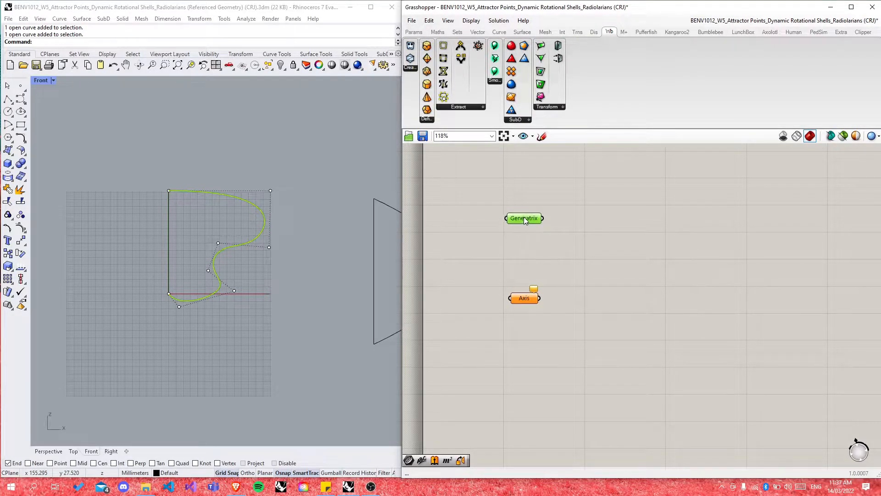
click(316, 304)
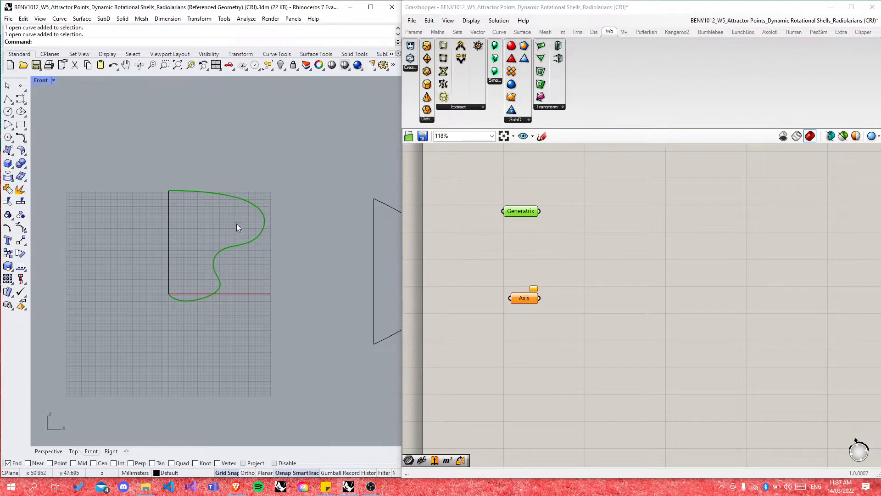
Step: Set the vertical line as the Axis parameter's referenced curve via Set one Curve
click(169, 241)
right_click(524, 301)
click(557, 402)
click(549, 327)
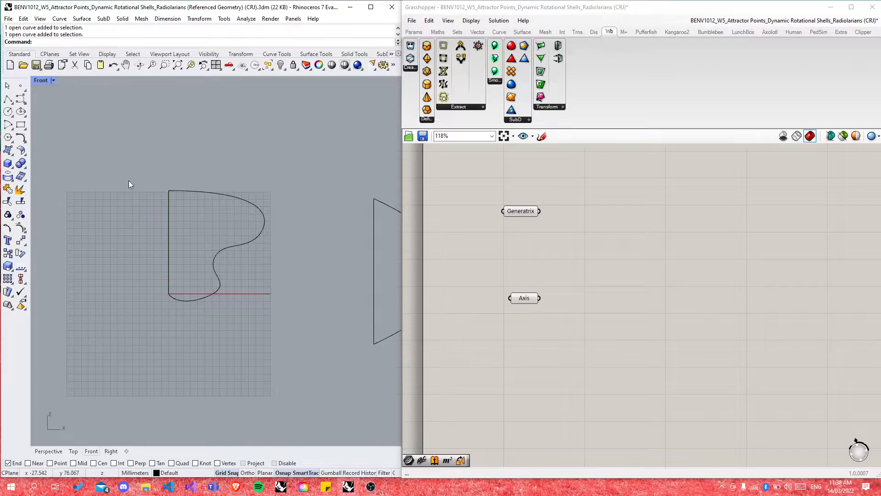
scroll(209, 196, up, 3)
scroll(254, 312, up, 1)
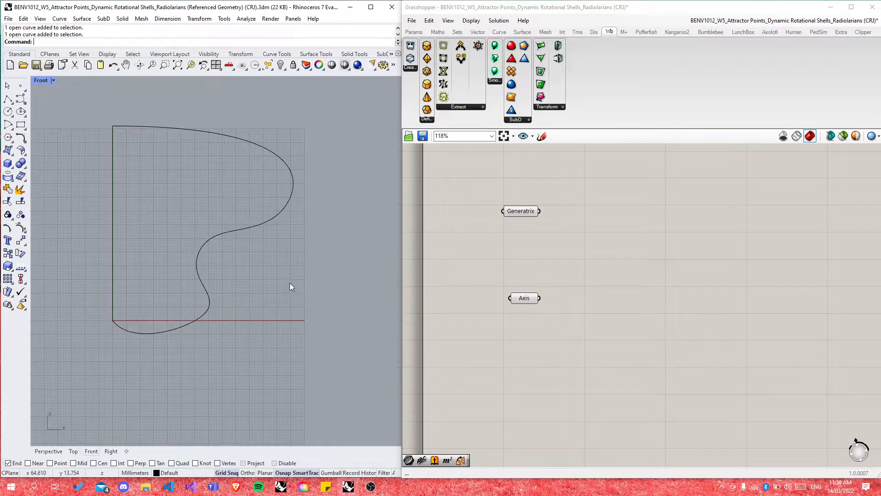
Step: Maximize the Perspective view, orbit around the profile curve and select it
double_click(40, 81)
double_click(260, 81)
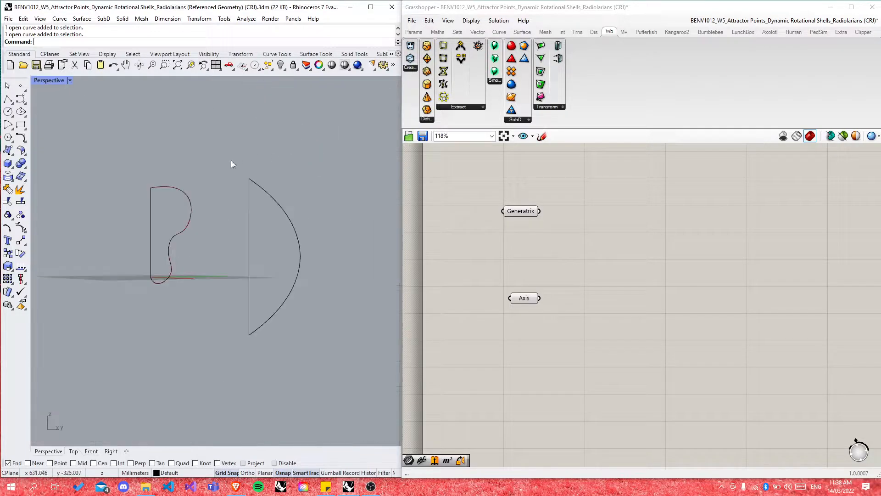
right_drag(232, 233, 285, 256)
scroll(305, 252, up, 5)
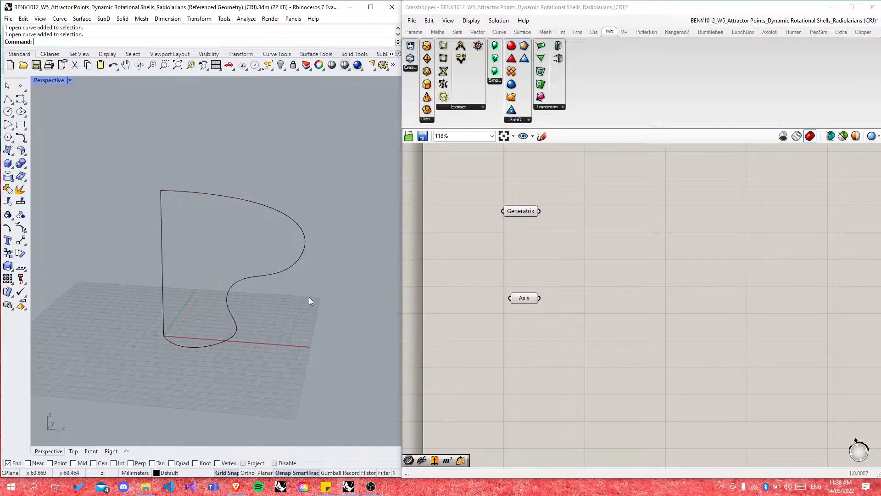
scroll(338, 202, down, 2)
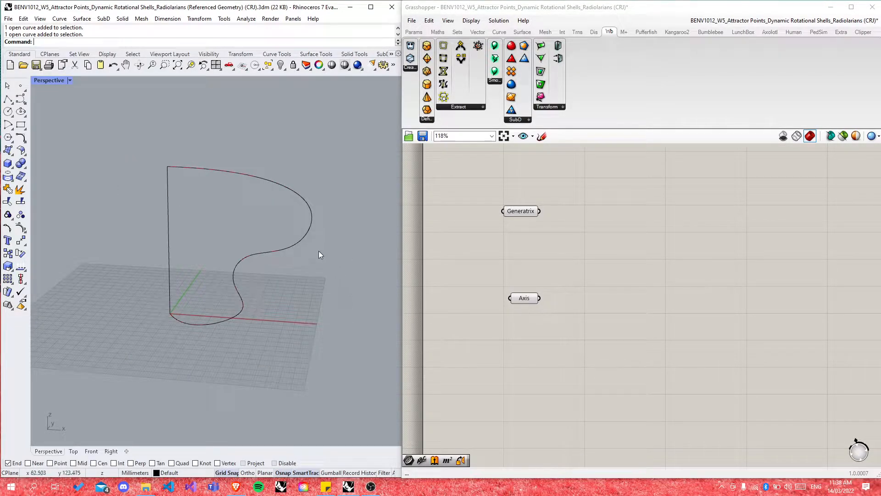
click(288, 250)
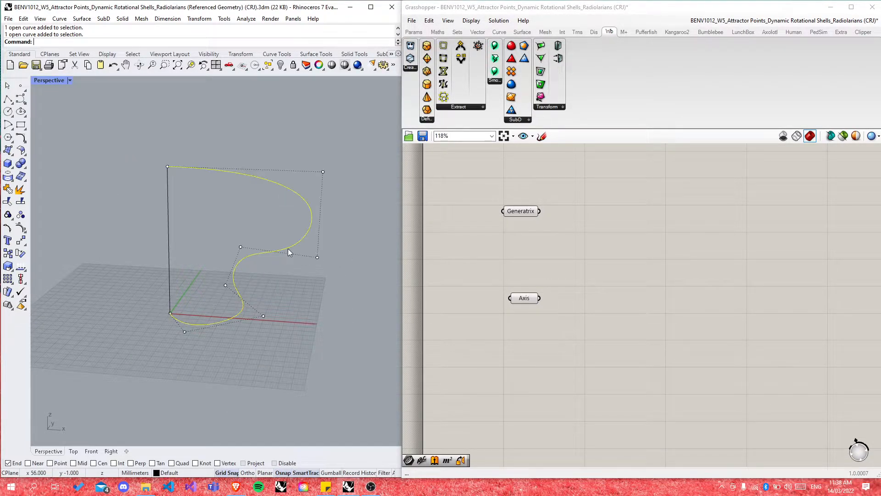
Step: Drag the profile curve's upper, lower and bottom control points into a new trial shape
drag(323, 171, 242, 134)
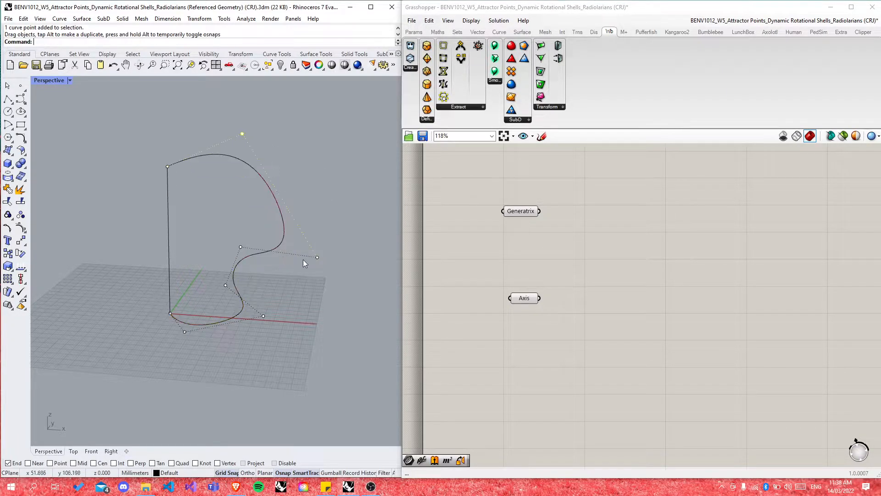
drag(317, 258, 233, 226)
drag(263, 316, 192, 302)
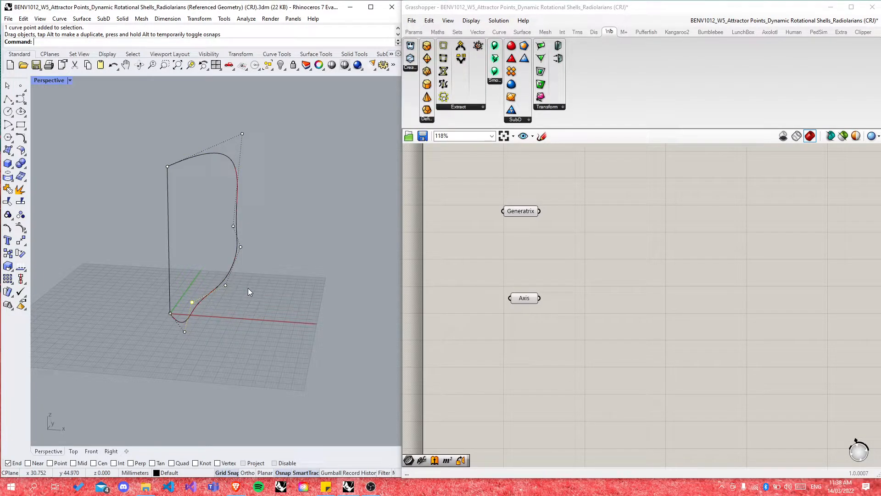
mouse_move(192, 302)
mouse_down()
mouse_move(235, 328)
mouse_move(194, 307)
mouse_move(212, 307)
mouse_move(205, 300)
mouse_up()
drag(270, 321, 296, 274)
drag(225, 284, 290, 235)
drag(241, 246, 290, 198)
drag(237, 219, 287, 212)
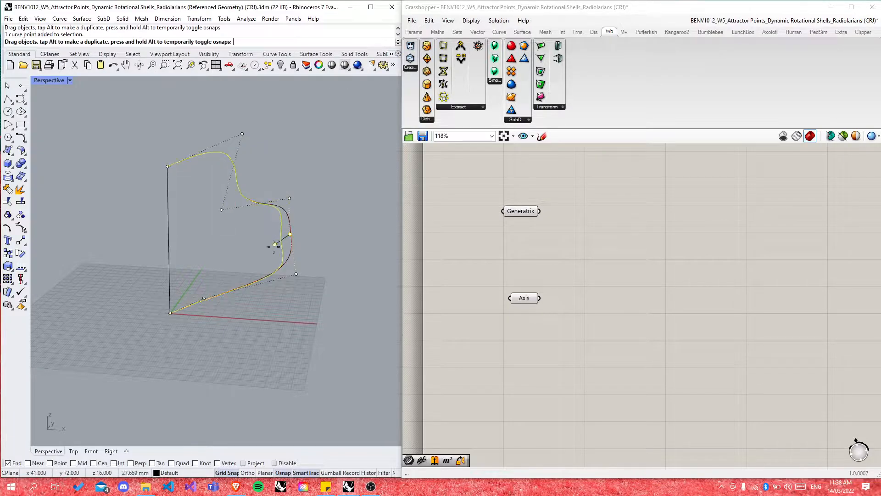
drag(296, 274, 271, 331)
click(311, 315)
Step: Adjust the right and lower control points further and orbit to review the shape
click(249, 200)
drag(273, 246, 276, 245)
drag(289, 198, 272, 228)
drag(252, 260, 235, 265)
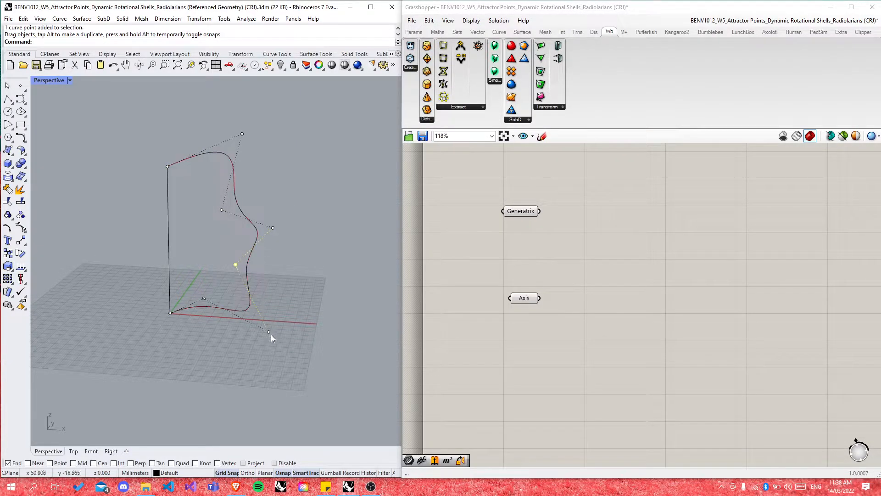
key(Escape)
right_drag(246, 317, 193, 341)
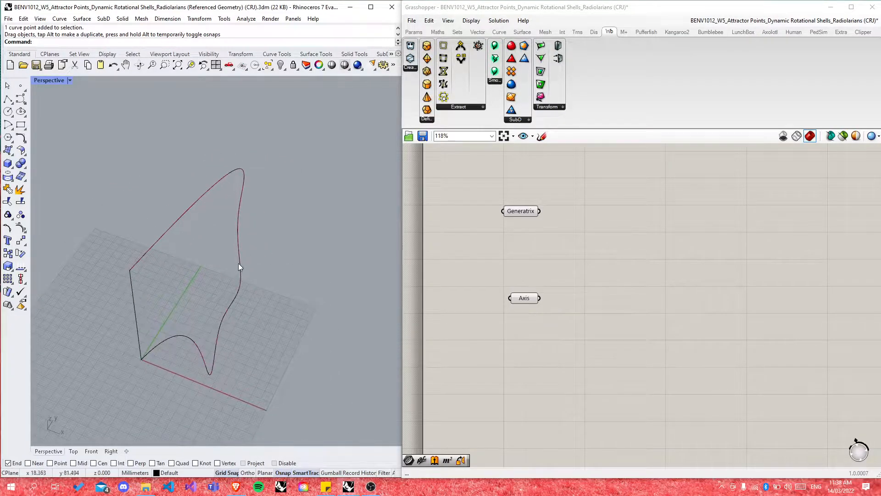
click(238, 266)
right_drag(272, 294, 237, 211)
right_drag(280, 225, 297, 246)
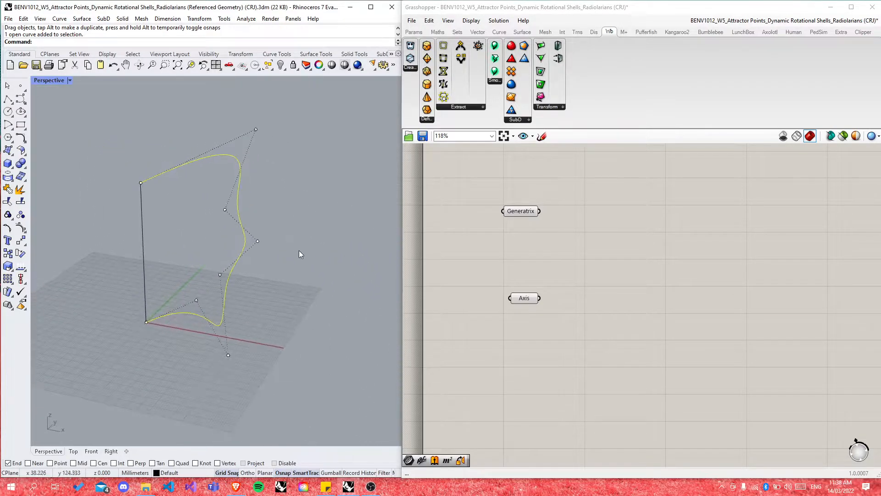
key(Escape)
Step: Undo the recent reshaping edits to restore the earlier S-shaped profile, then reselect it
key(ctrl+z)
key(ctrl+z)
key(ctrl+z)
key(ctrl+z)
key(ctrl+z)
key(ctrl+z)
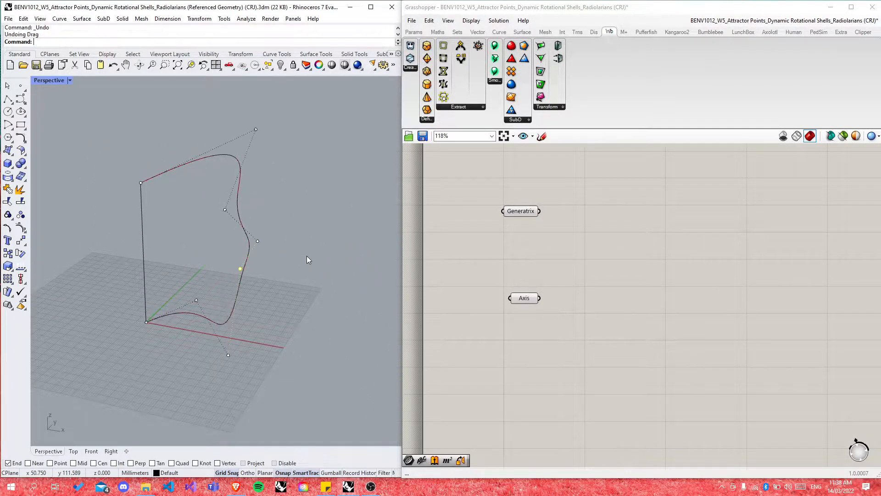
key(ctrl+z)
key(ctrl+z)
key(ctrl+z)
key(ctrl+z)
key(ctrl+z)
key(ctrl+z)
key(ctrl+z)
key(ctrl+z)
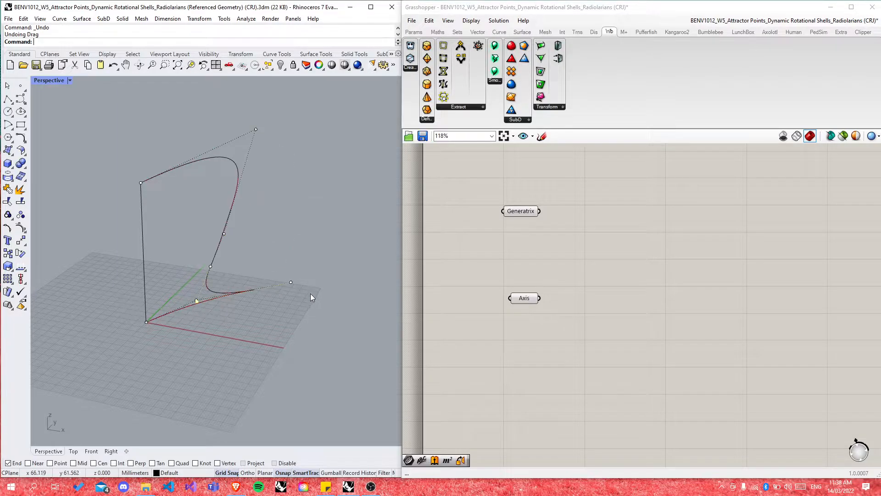
key(Escape)
key(Escape)
right_drag(289, 303, 244, 302)
click(187, 244)
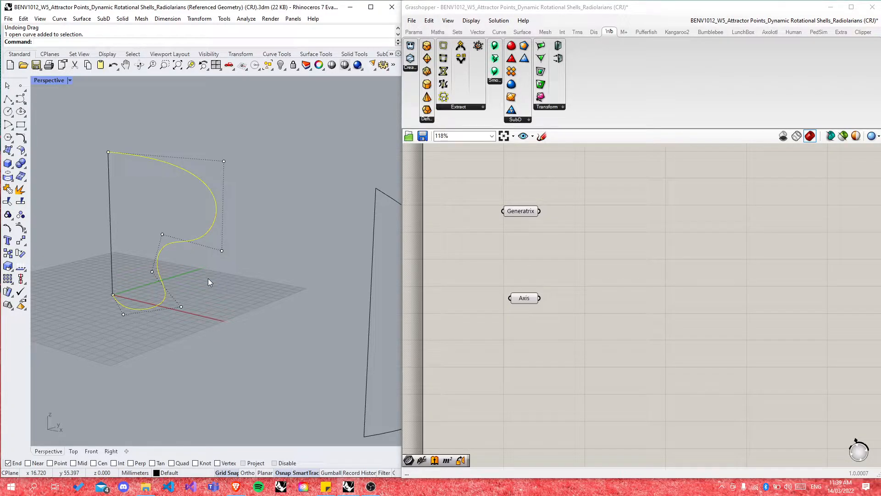
Step: Maximize the Front view and pull the right-side control points inward to narrow the profile
double_click(52, 81)
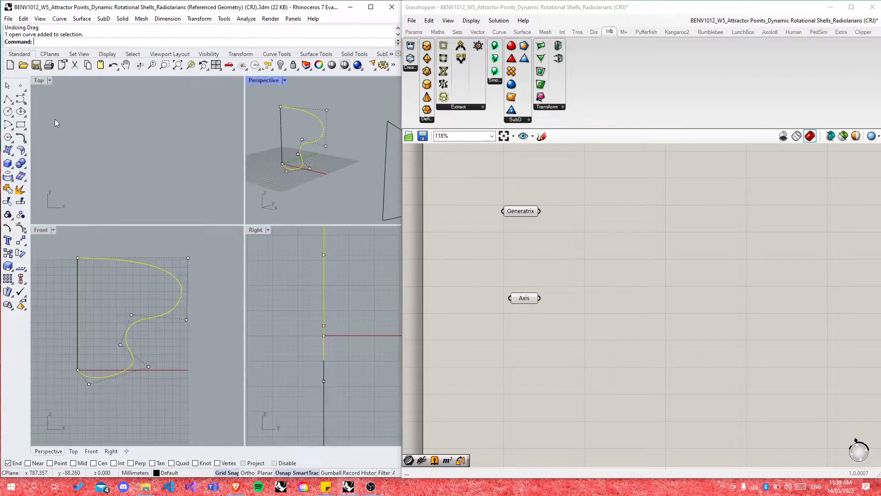
click(41, 232)
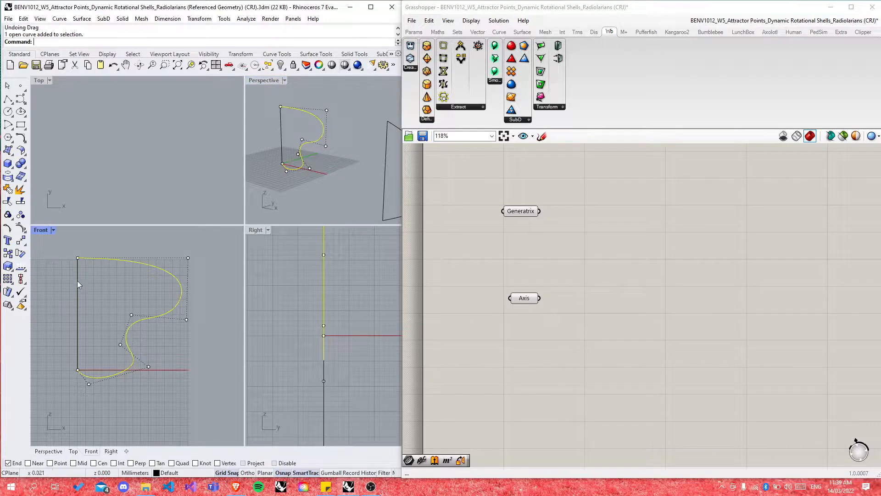
double_click(41, 230)
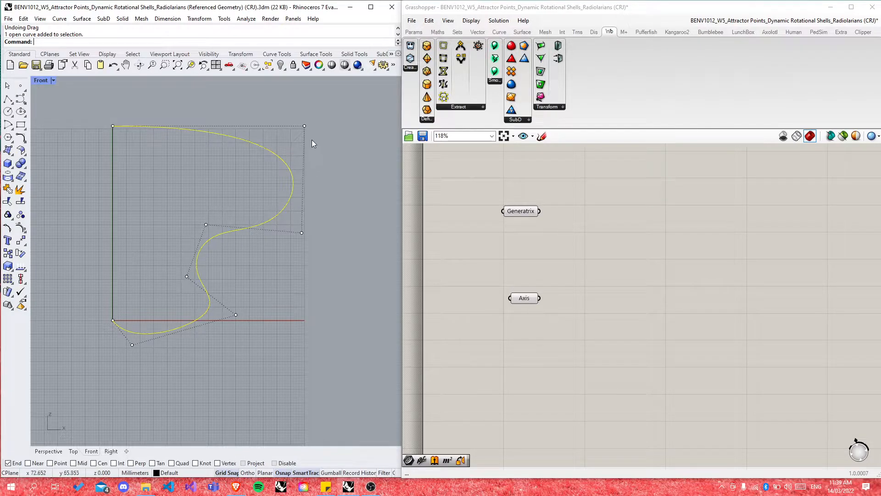
drag(304, 126, 203, 134)
drag(301, 232, 211, 185)
drag(186, 276, 167, 260)
drag(235, 315, 225, 281)
drag(132, 344, 156, 306)
drag(168, 260, 242, 221)
drag(212, 186, 157, 145)
Step: Fine-tune the middle, bottom and lower-right control points into a gentler wave
click(241, 222)
drag(242, 222, 217, 211)
click(167, 224)
drag(168, 227, 177, 265)
drag(156, 306, 190, 314)
drag(225, 282, 233, 271)
drag(176, 262, 181, 243)
key(Escape)
key(Escape)
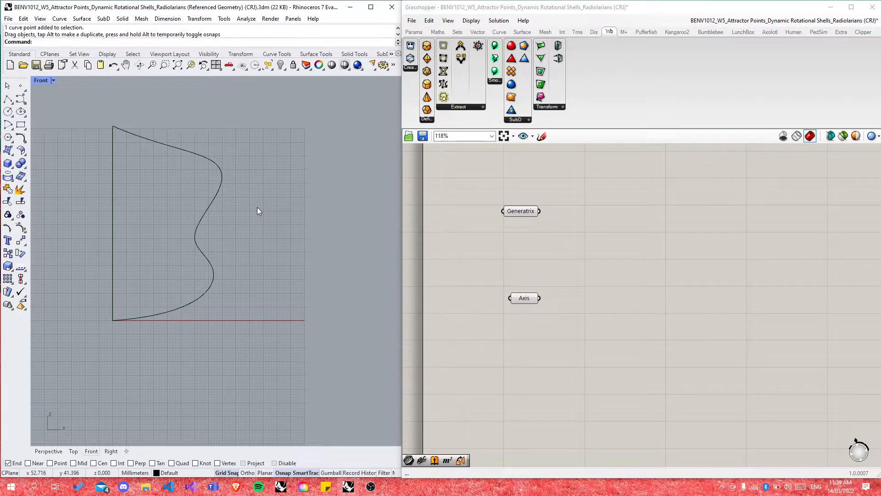
Step: Show control points with F10 and adjust the top point and upper bulge
click(172, 143)
key(F10)
drag(157, 144, 206, 121)
drag(241, 156, 186, 167)
click(221, 186)
key(Escape)
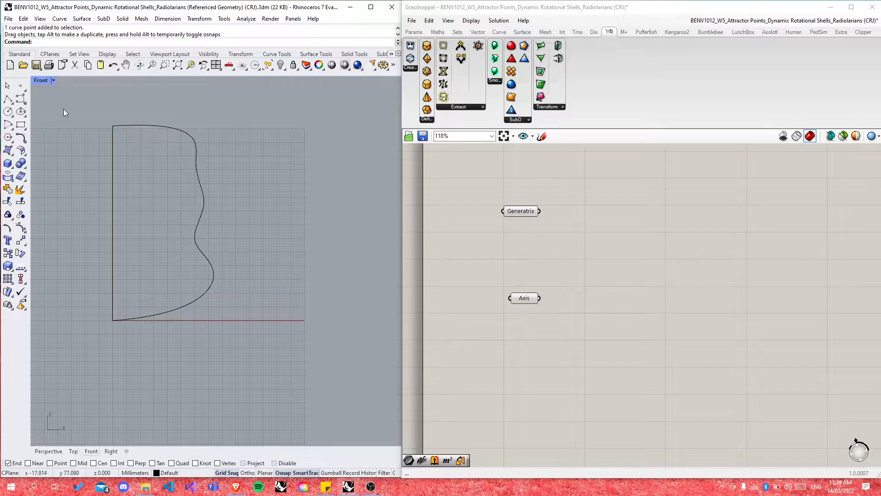
Step: Check the curve in the maximized Perspective view, then move the Axis parameter under Generatrix
double_click(40, 80)
double_click(259, 82)
right_drag(277, 150, 203, 256)
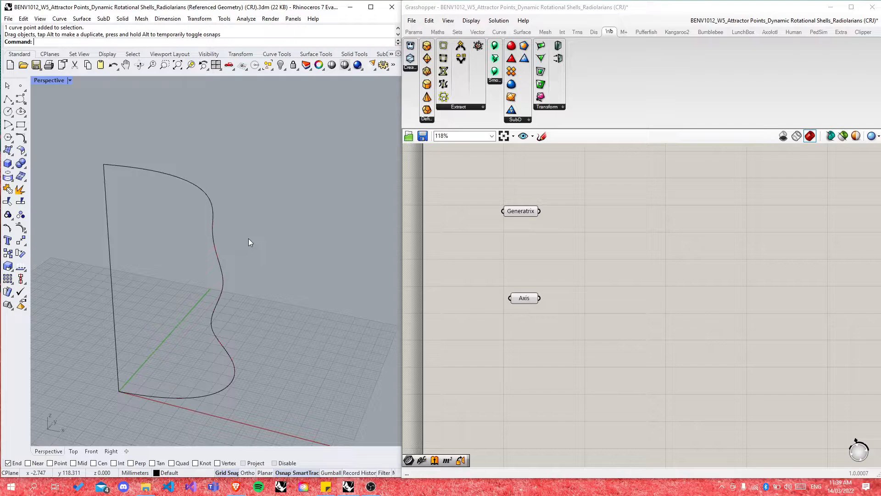
scroll(214, 169, down, 5)
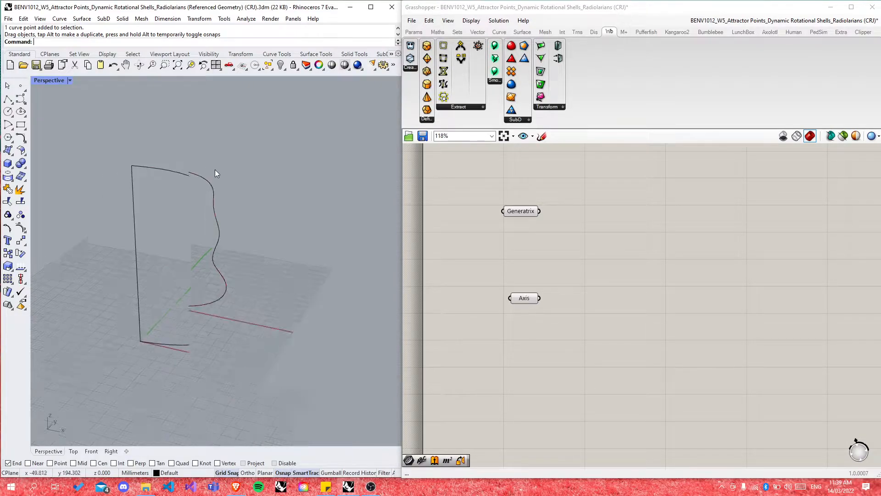
scroll(236, 178, down, 4)
scroll(201, 227, up, 7)
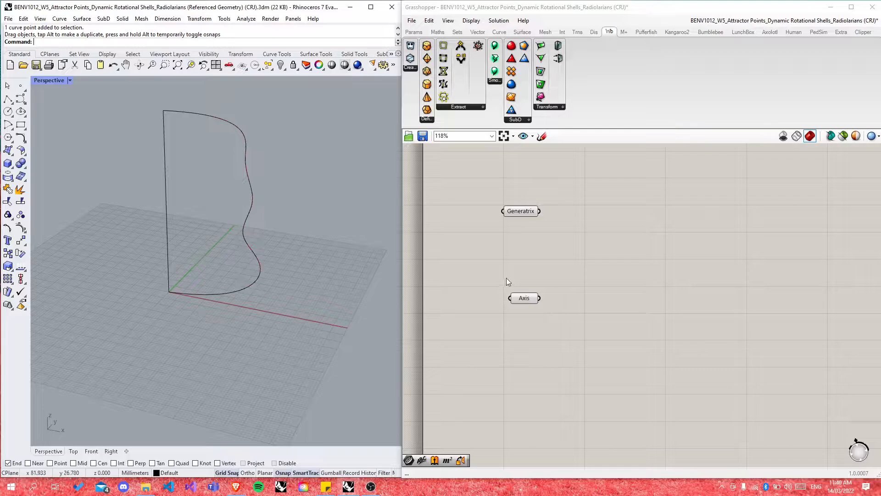
drag(523, 298, 518, 260)
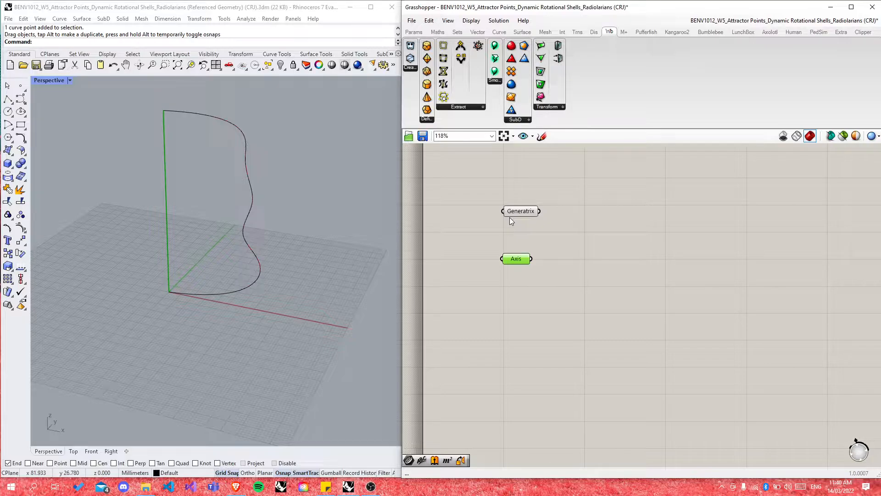
Step: Add a Curve parameter from the 'crv' search and Alt-drag a copy below it
double_click(597, 248)
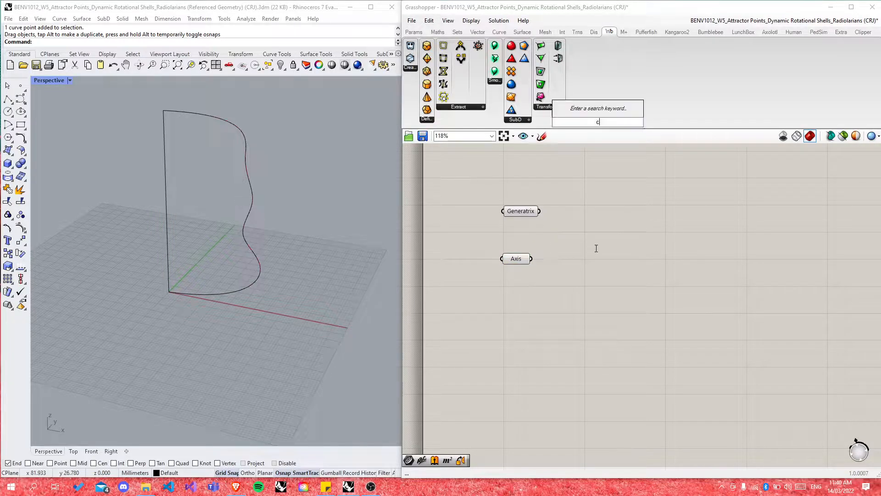
text(crv)
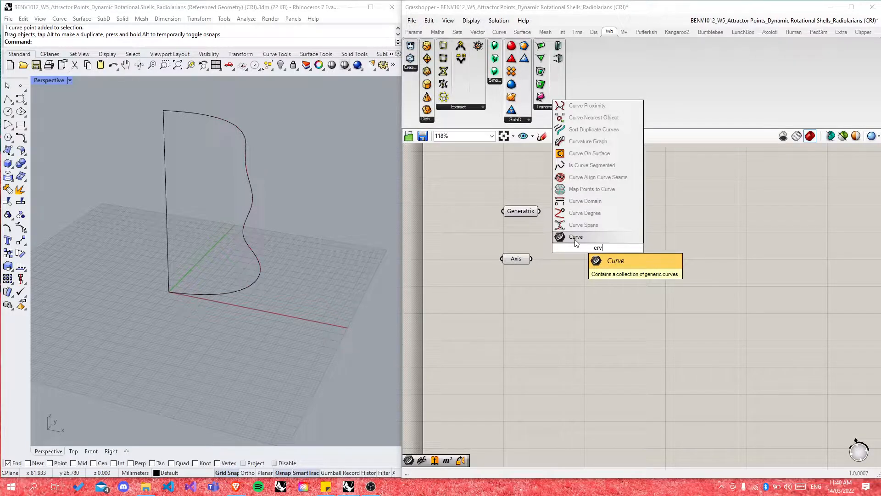
click(576, 239)
alt+drag(602, 255, 603, 287)
click(635, 284)
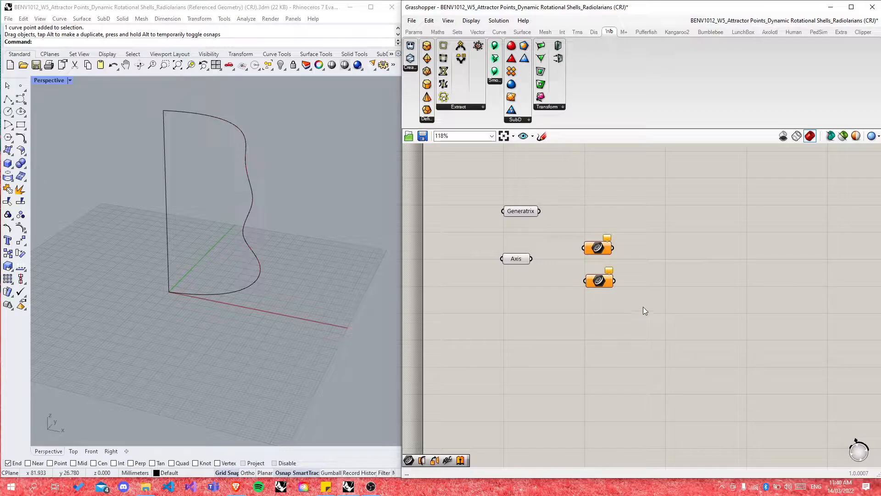
Step: Add a Bifocals component via 'bif' and move it to the canvas top-left
double_click(662, 278)
text(bif)
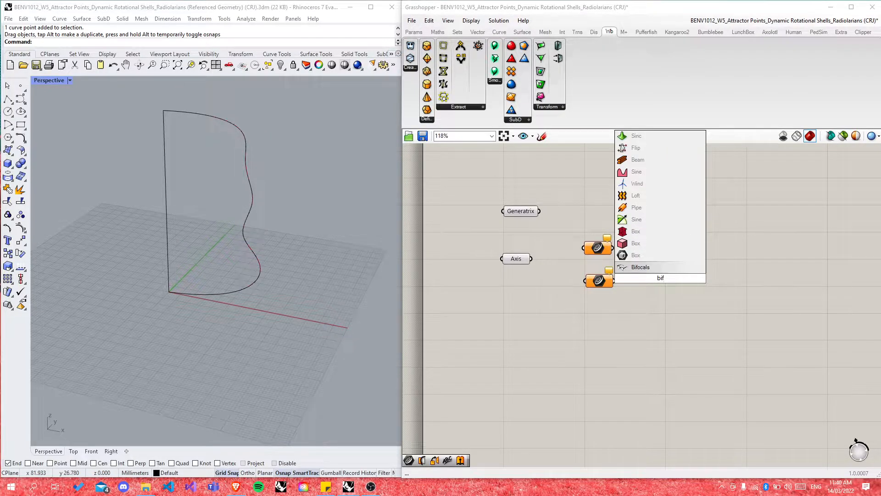
key(Return)
drag(659, 280, 460, 167)
click(650, 269)
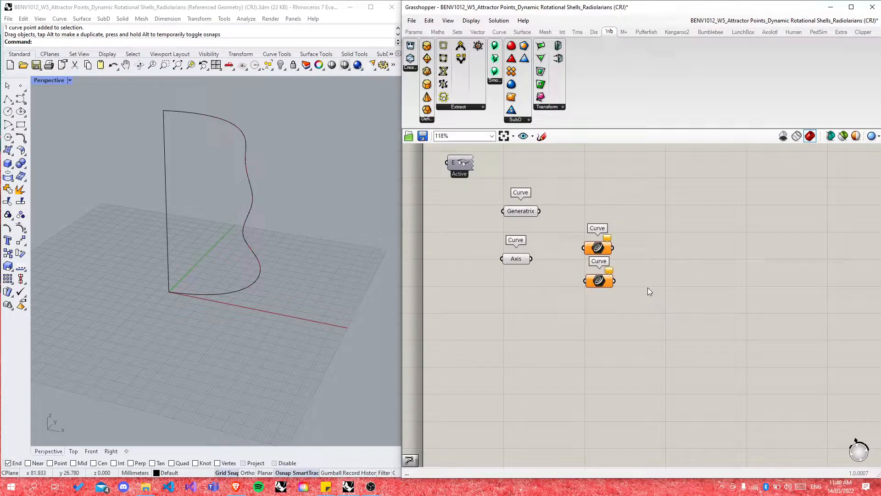
Step: Box-select the definition's components, then zoom to about 85% around Revolution
scroll(555, 351, down, 10)
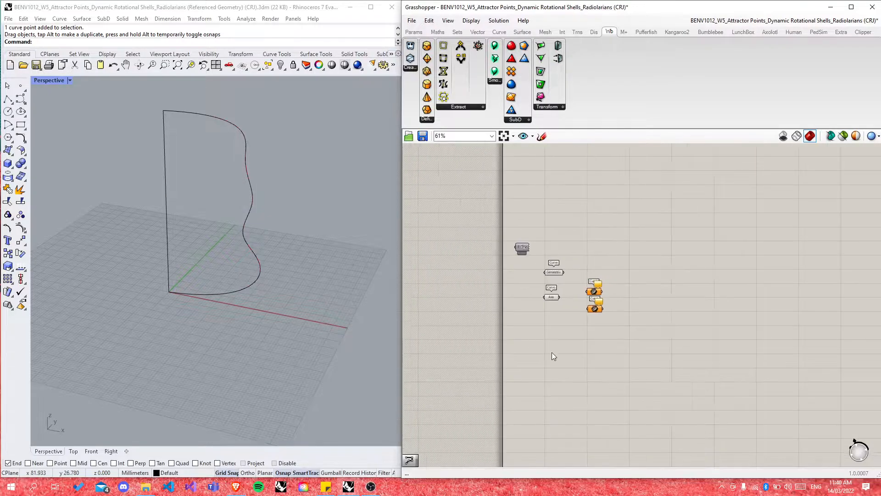
scroll(565, 230, up, 8)
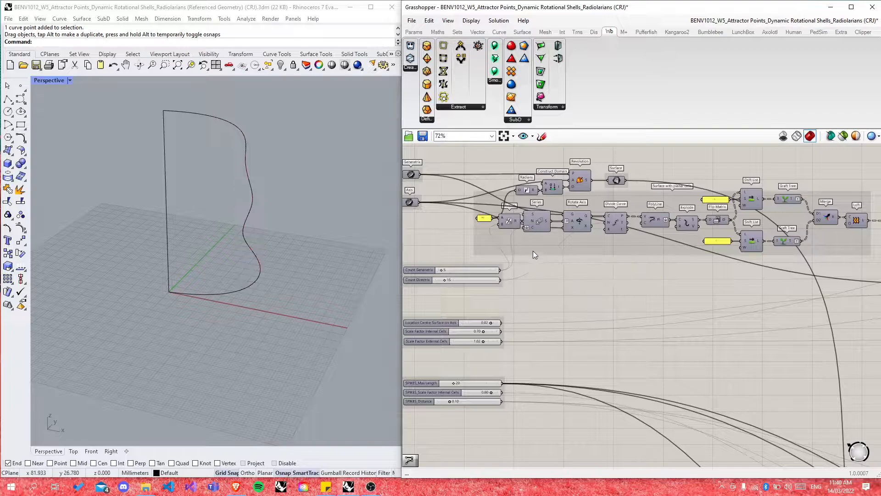
scroll(568, 281, up, 1)
scroll(567, 279, down, 3)
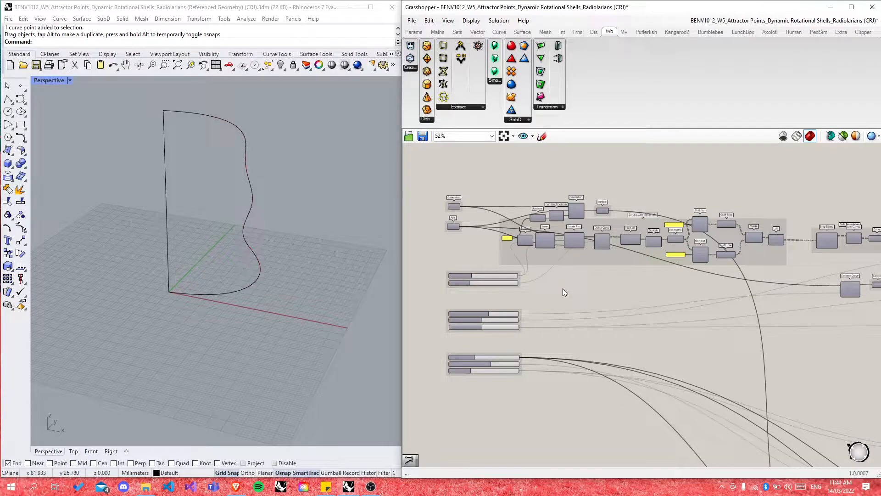
drag(481, 170, 809, 280)
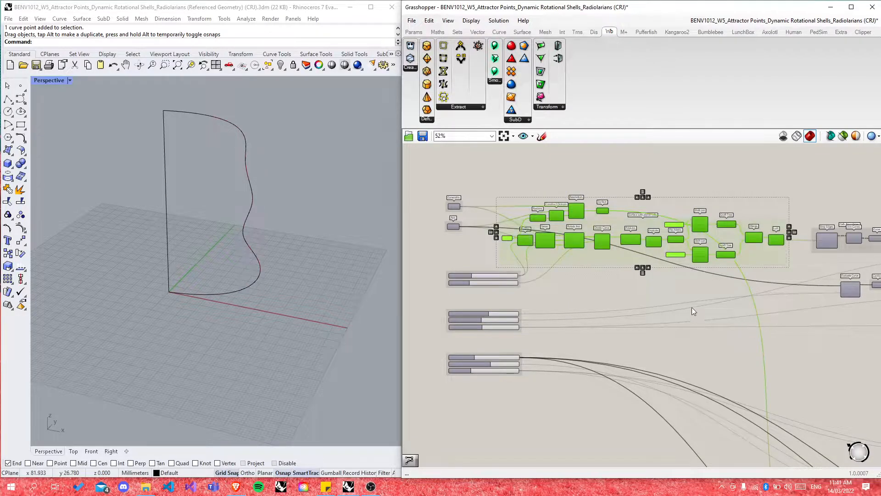
click(696, 340)
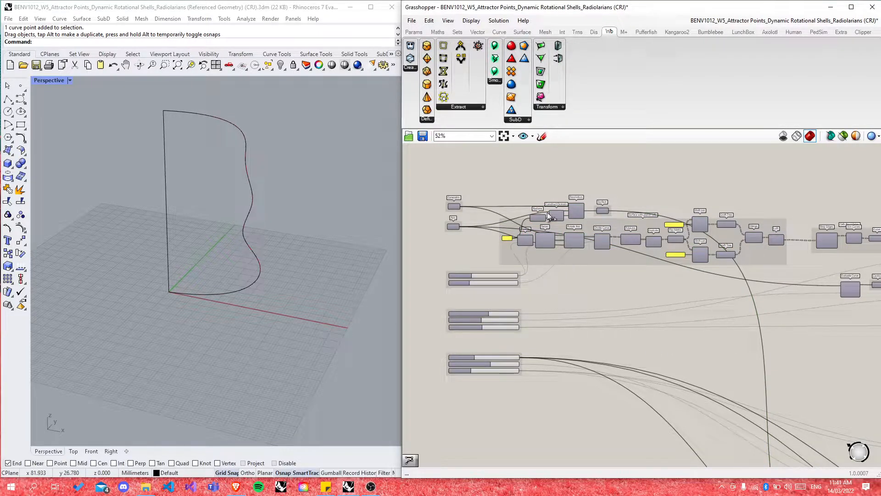
scroll(546, 217, up, 4)
scroll(712, 199, down, 1)
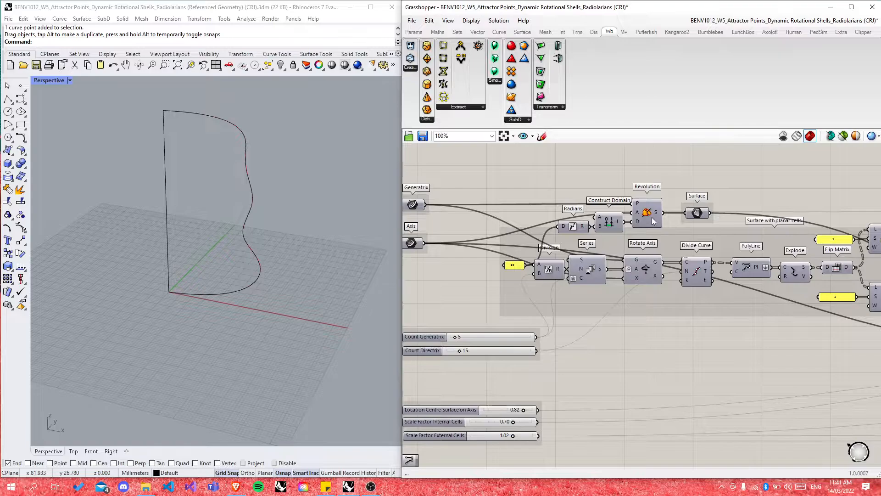
scroll(654, 221, down, 1)
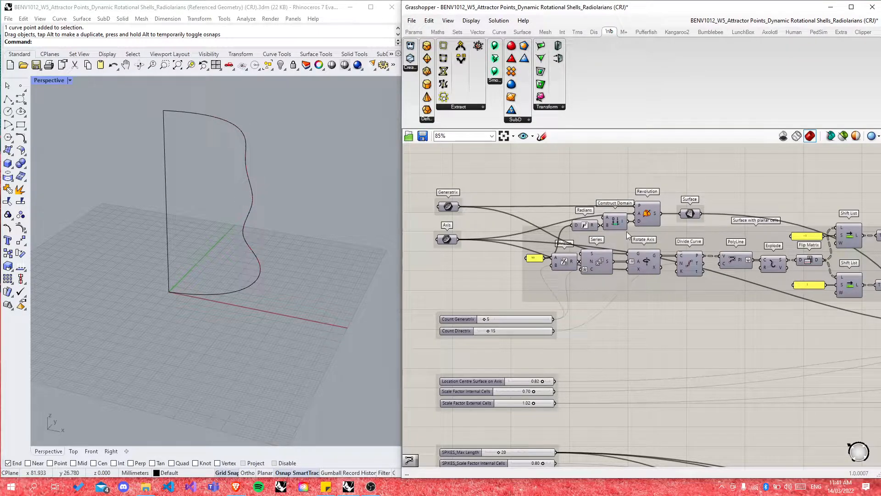
Step: Delete the two leftover Curve parameters from the canvas
click(222, 292)
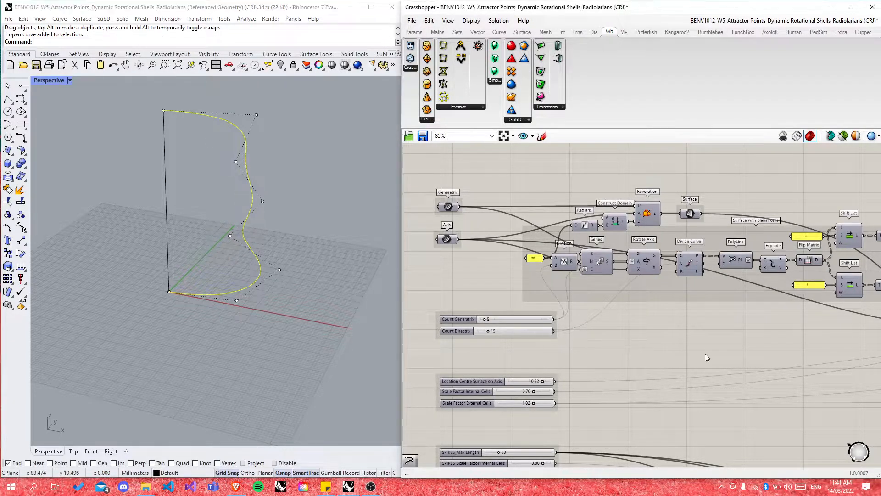
right_drag(707, 358, 676, 357)
right_drag(723, 309, 675, 309)
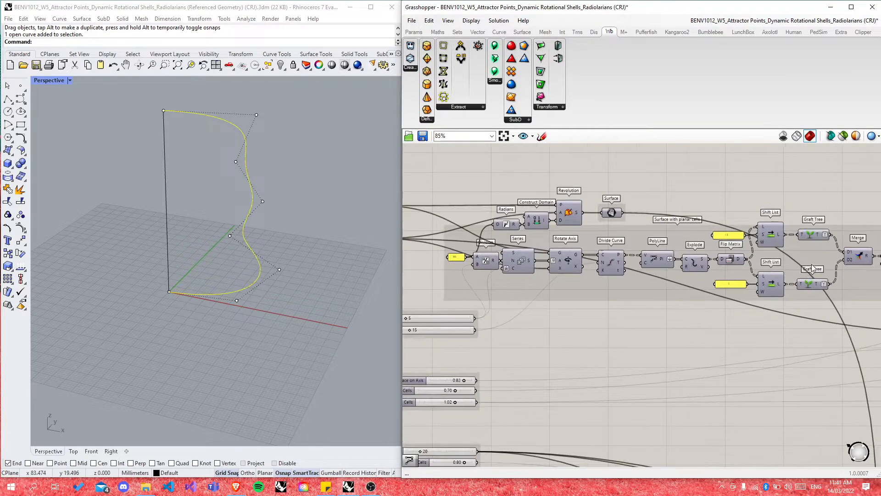
scroll(811, 269, down, 10)
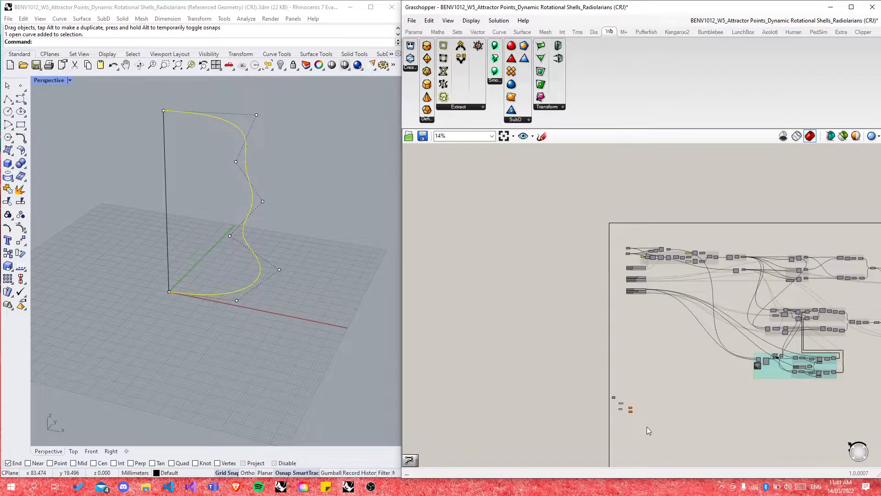
scroll(636, 420, up, 11)
drag(573, 280, 666, 402)
key(Delete)
scroll(443, 263, up, 3)
Step: Shift the Axis parameter slightly up beneath Generatrix
click(573, 282)
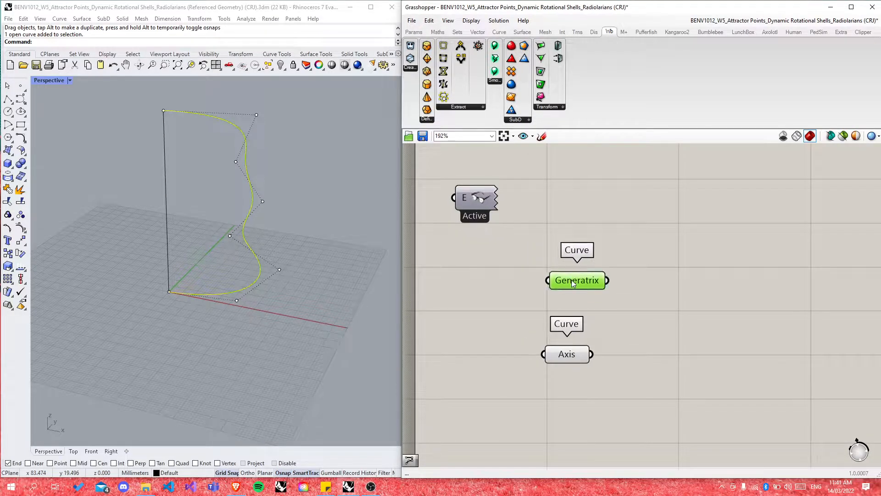
drag(569, 360, 570, 351)
click(620, 396)
scroll(523, 390, down, 15)
scroll(549, 264, up, 13)
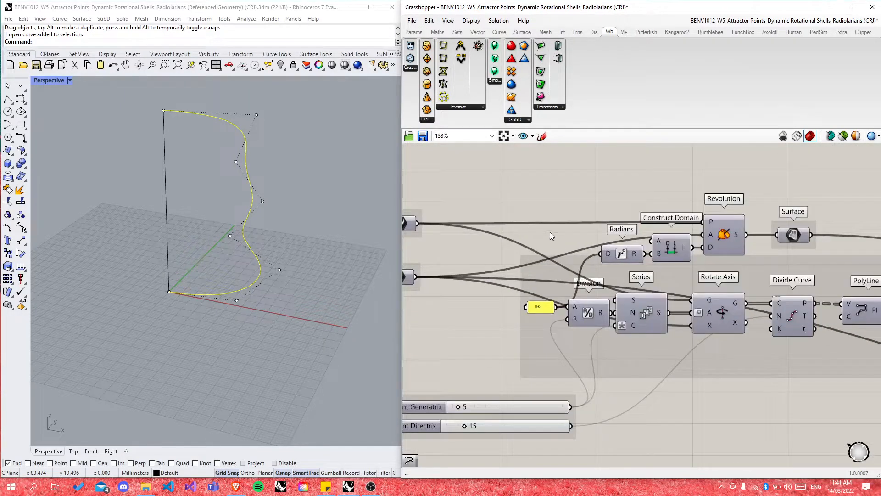
scroll(584, 201, down, 1)
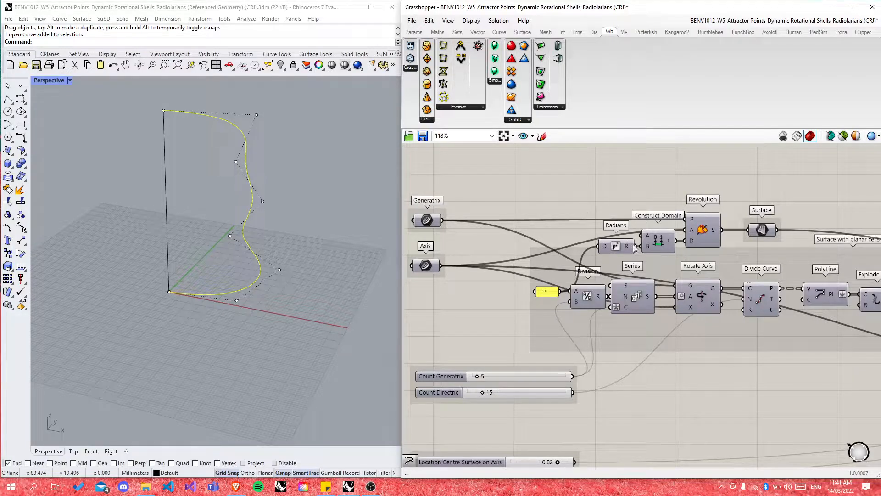
Step: Nudge Radians, Construct Domain and Revolution leftward into a tidier layout
drag(616, 246, 603, 246)
drag(658, 242, 692, 232)
click(603, 209)
drag(564, 186, 788, 259)
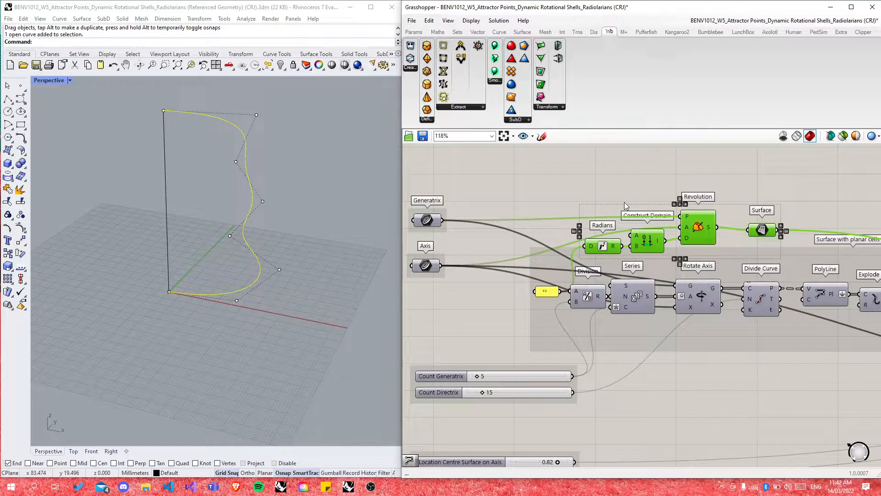
click(592, 197)
scroll(685, 172, down, 10)
scroll(671, 307, up, 6)
Step: Search for and place a Revolution component, moving it right of the Generatrix and Axis parameters
scroll(656, 287, up, 4)
double_click(651, 272)
text(rota)
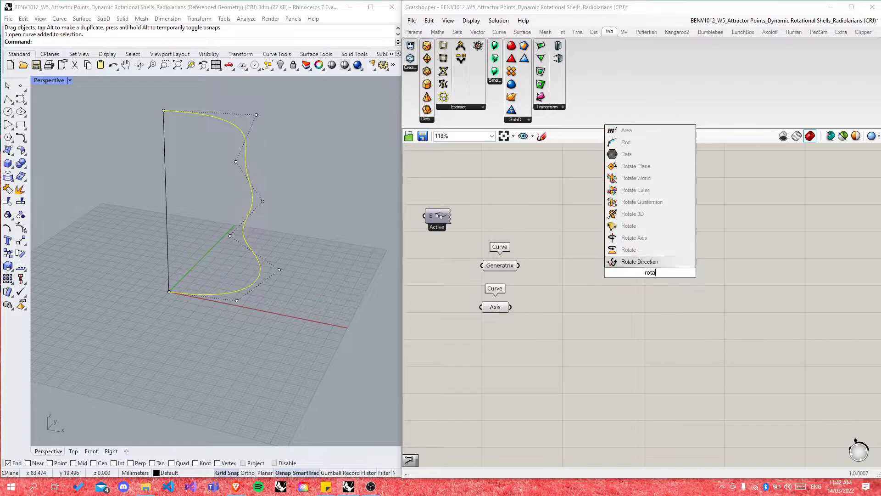
text(te)
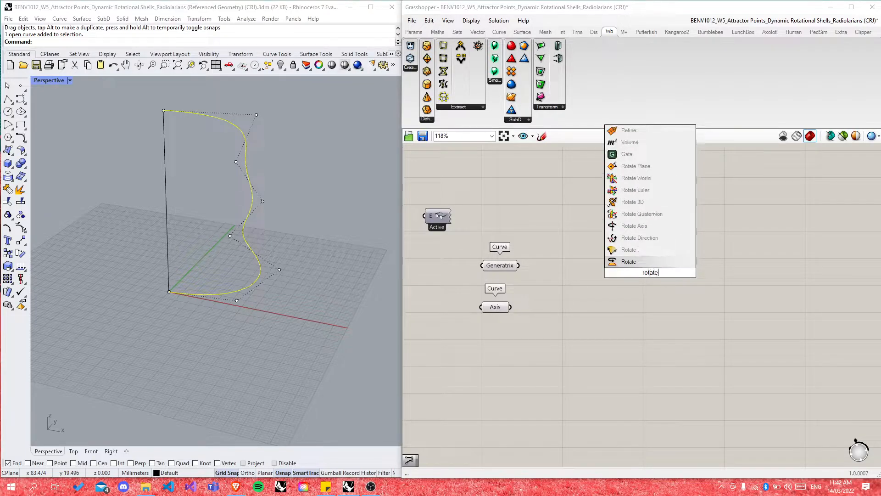
key(BackSpace)
key(BackSpace)
key(BackSpace)
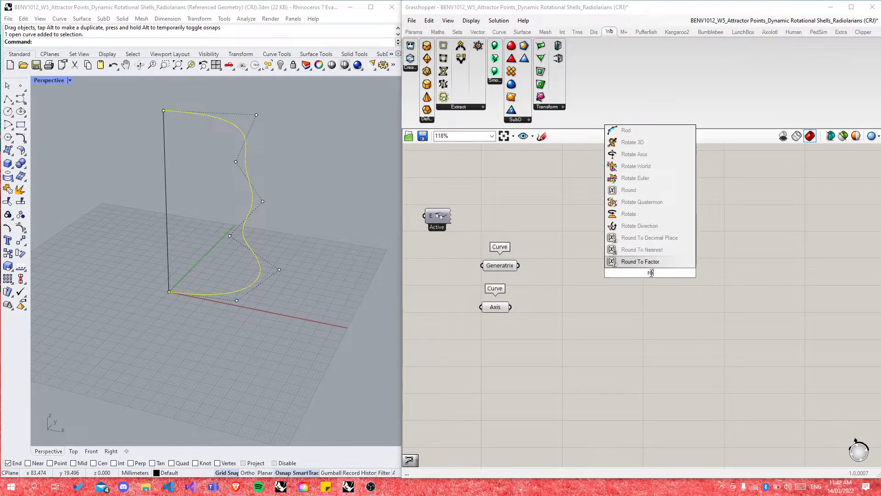
text(evolve)
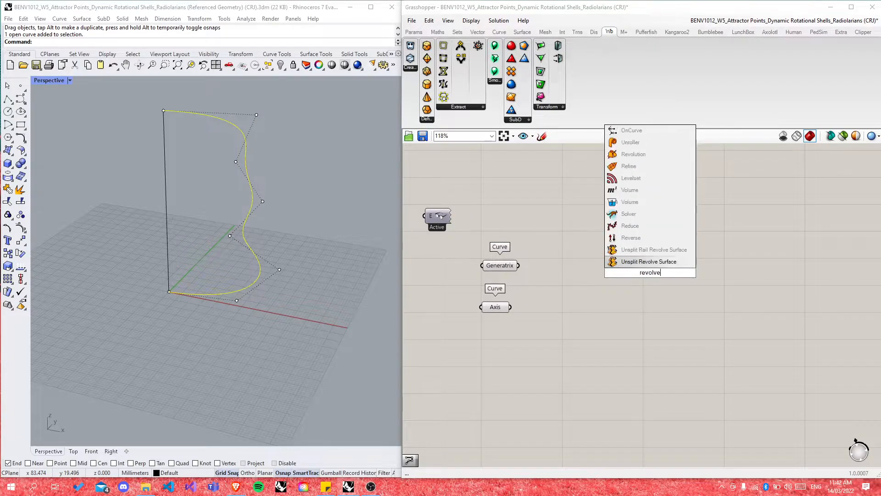
key(BackSpace)
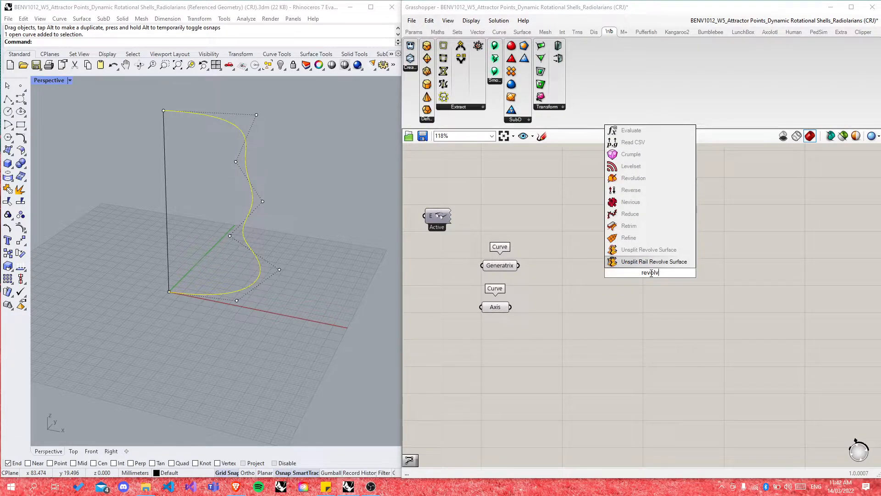
key(BackSpace)
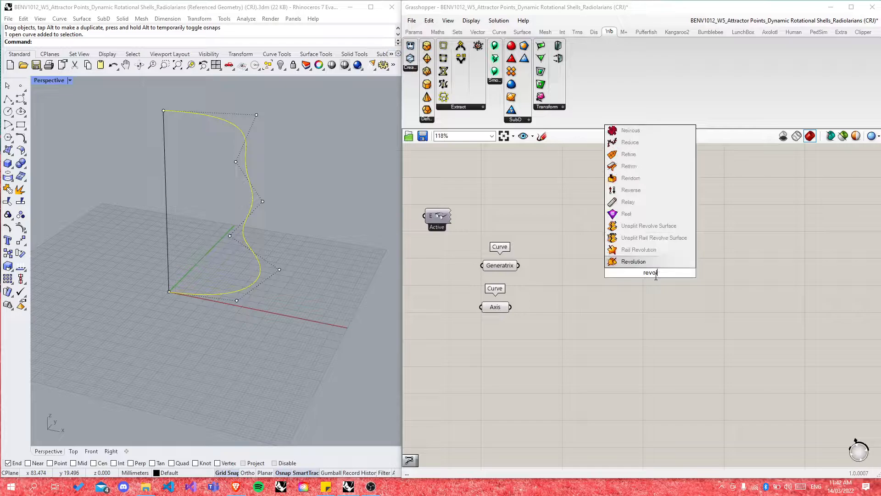
key(Return)
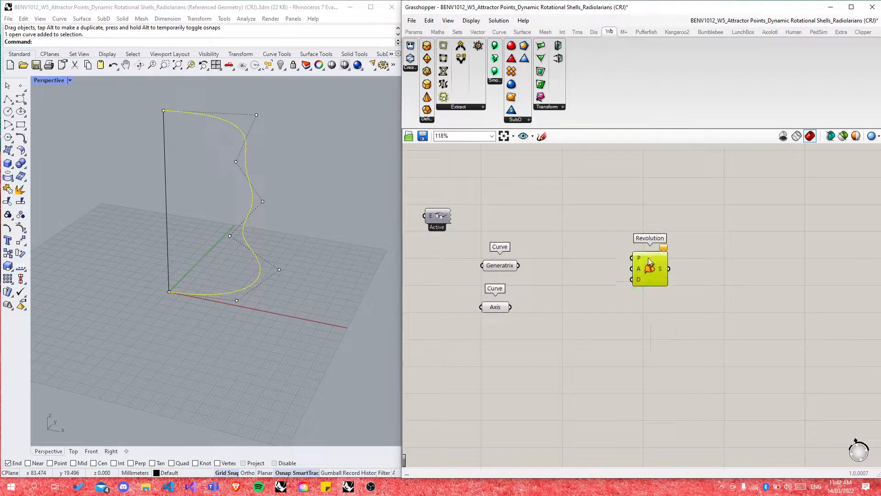
click(629, 296)
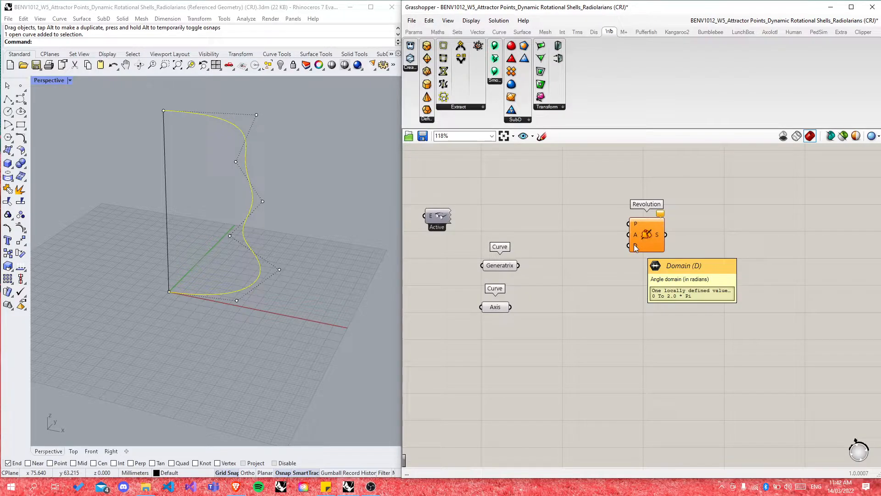
drag(636, 248, 658, 286)
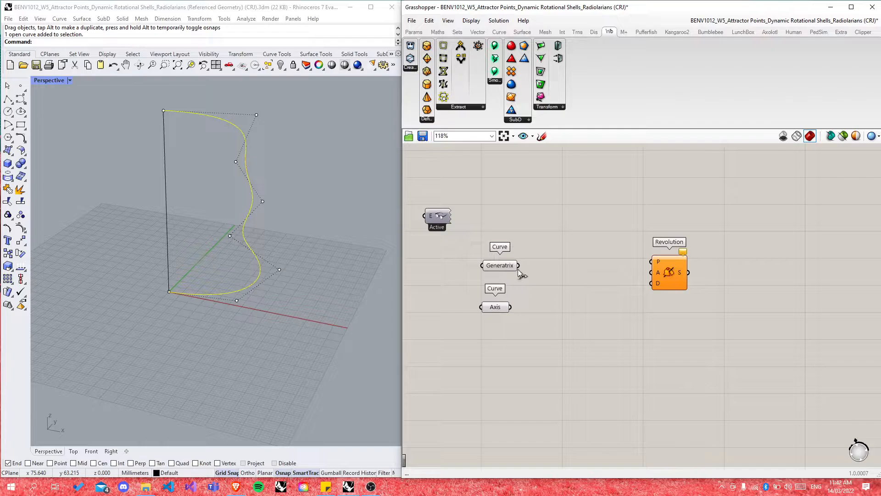
Step: Wire Generatrix into Revolution's P input and Axis into its A input
mouse_move(518, 269)
drag(520, 266, 652, 262)
drag(661, 268, 653, 272)
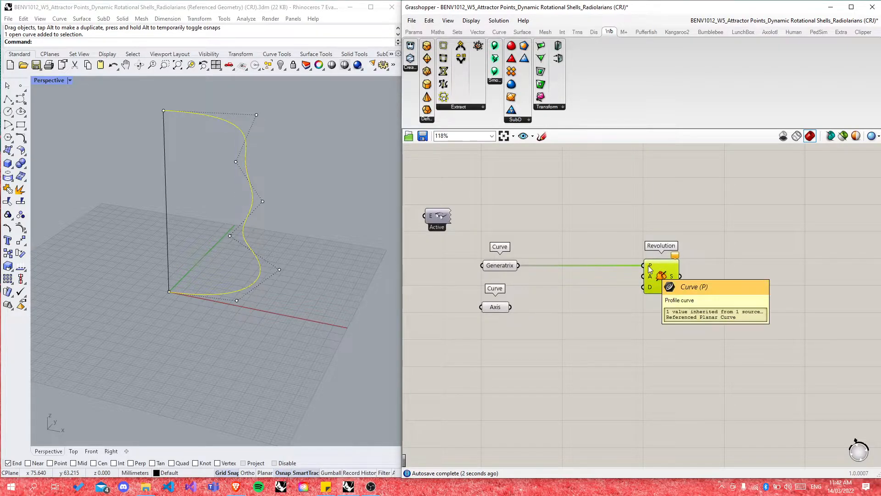
drag(512, 308, 643, 276)
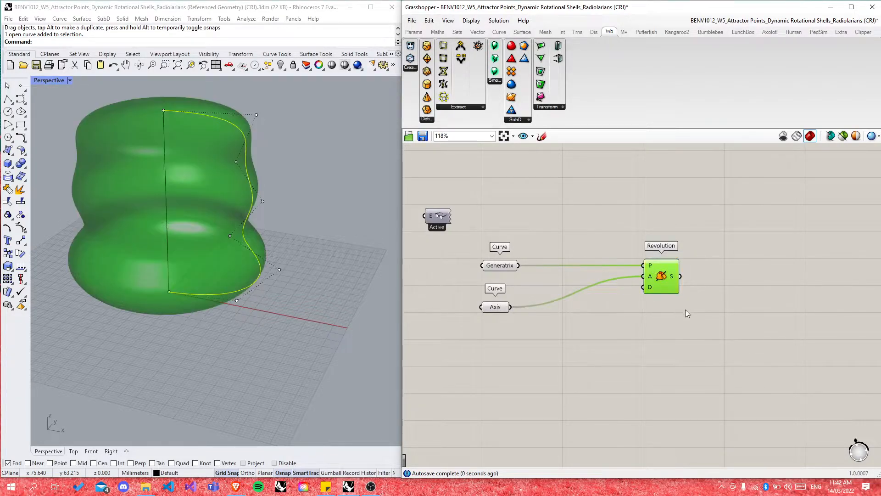
click(636, 309)
Step: Orbit the Perspective view to inspect the new wavy revolved surface
right_drag(276, 289, 297, 313)
scroll(205, 229, down, 4)
scroll(205, 229, up, 4)
click(664, 276)
right_drag(387, 293, 304, 273)
click(576, 358)
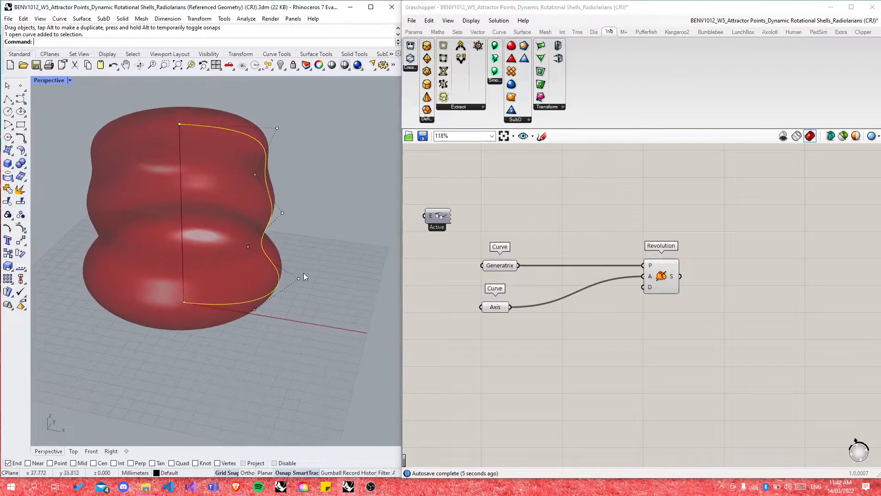
click(664, 276)
click(657, 348)
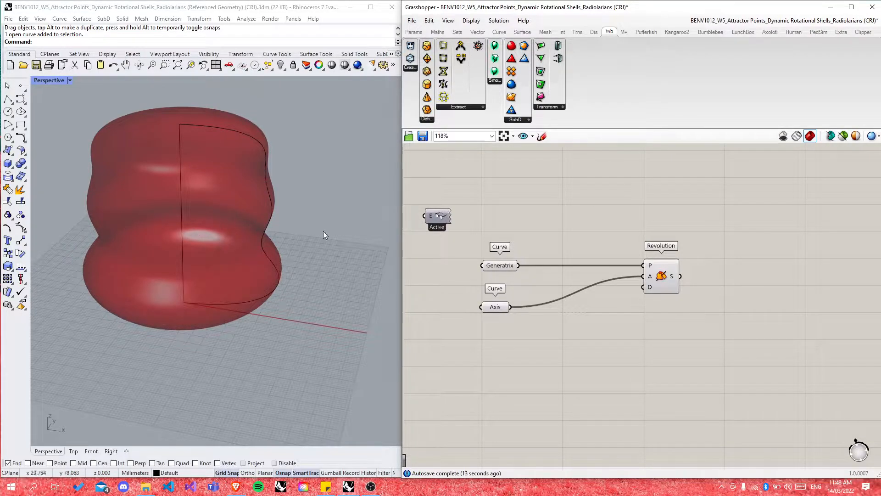
Step: Add a Construct Domain component below Revolution
scroll(670, 282, up, 3)
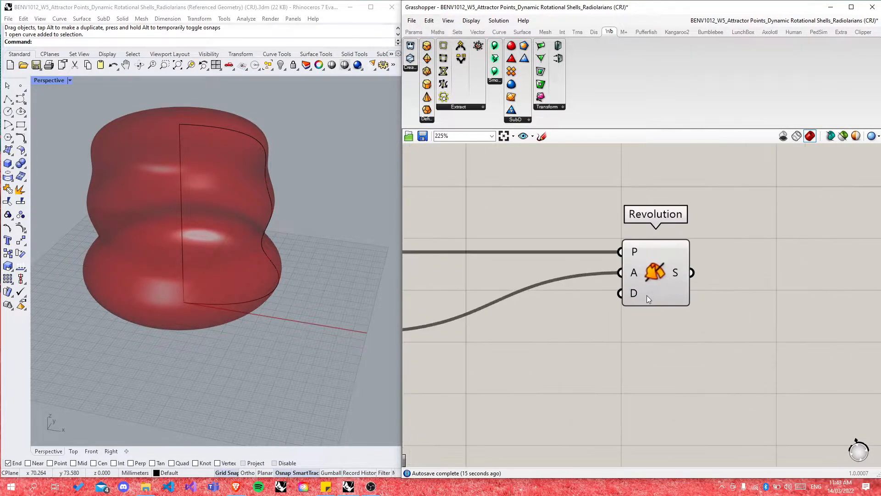
double_click(627, 395)
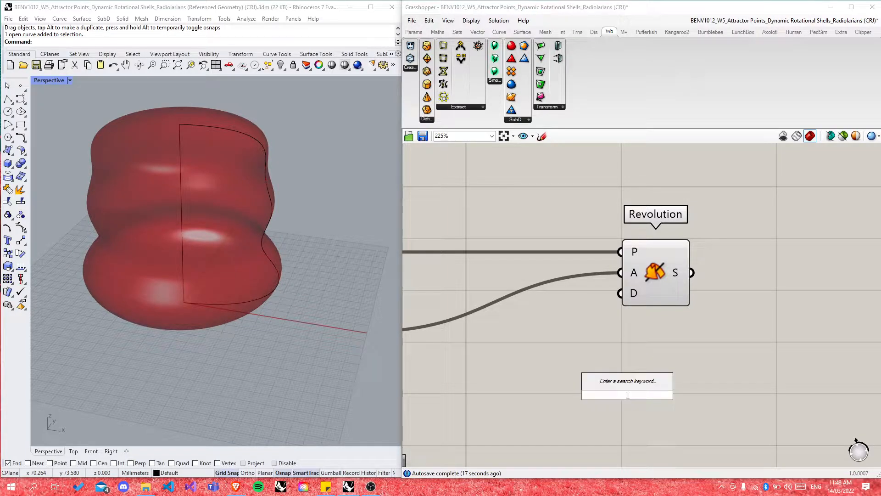
text(d)
key(BackSpace)
text(onstruct)
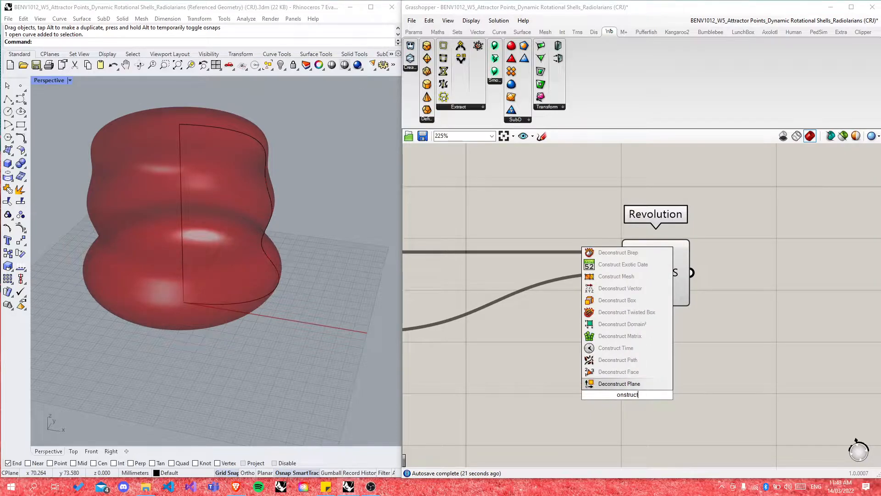
key(BackSpace)
key(BackSpace)
key(BackSpace)
key(BackSpace)
key(BackSpace)
key(BackSpace)
key(BackSpace)
key(BackSpace)
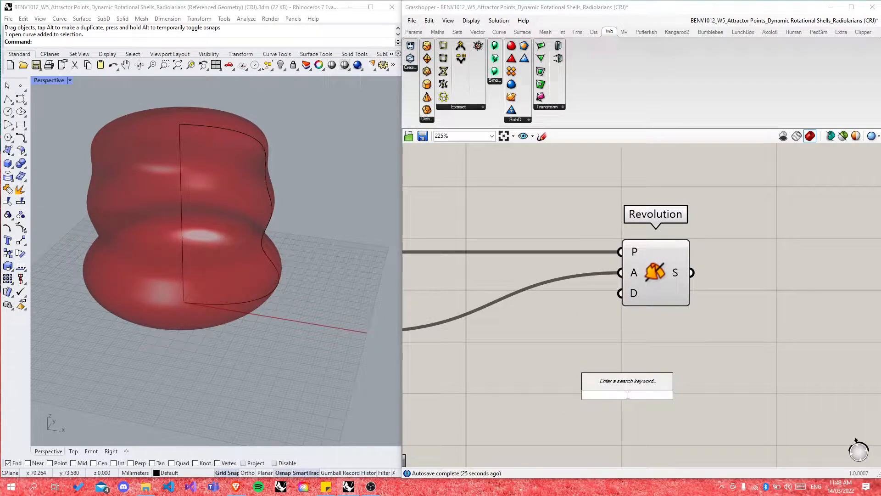
text(construct doma)
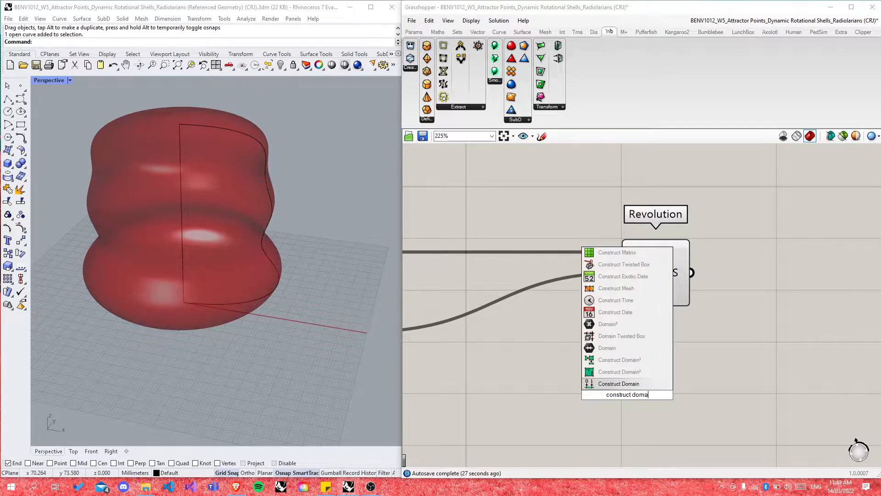
key(Return)
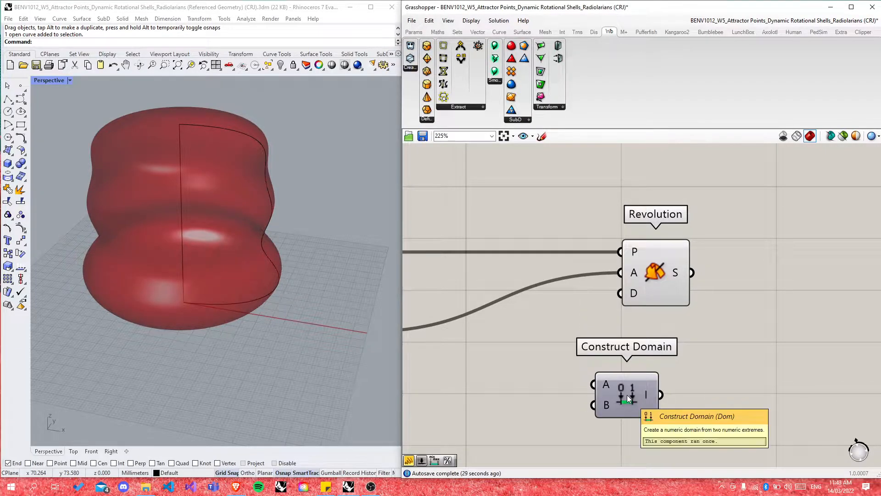
scroll(662, 389, down, 3)
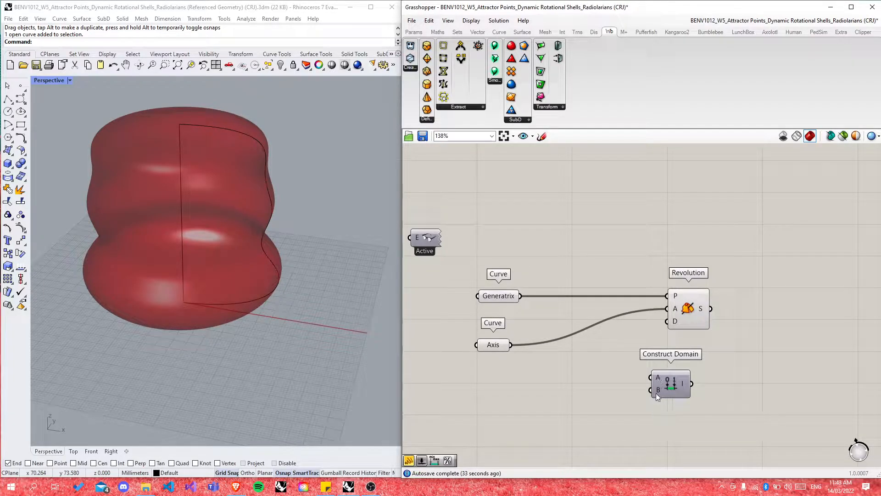
Step: Create a 90 value panel, wire it into Construct Domain's B input, and arrange both leftward
double_click(584, 406)
text(//90)
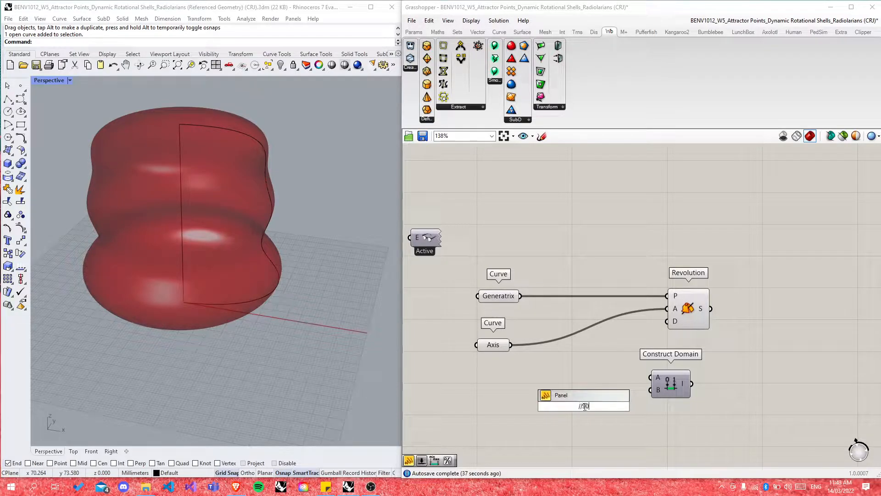
key(Return)
drag(597, 406, 649, 393)
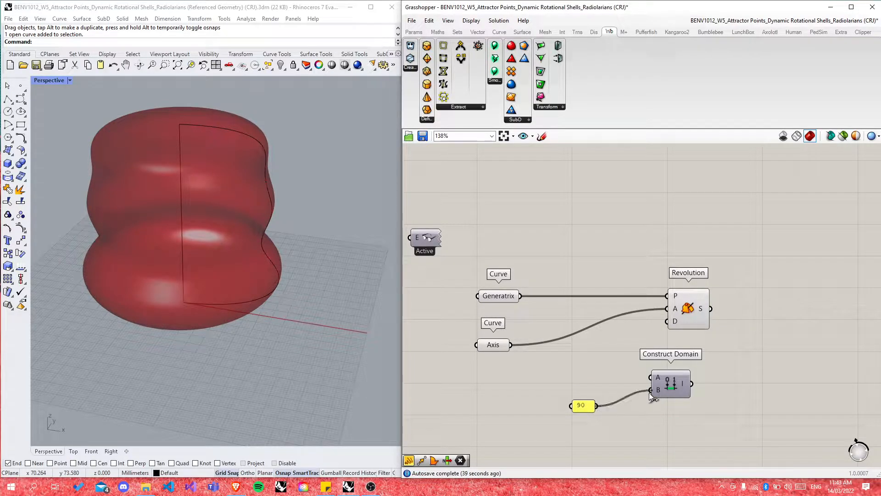
drag(580, 406, 620, 390)
click(640, 436)
right_drag(282, 335, 239, 387)
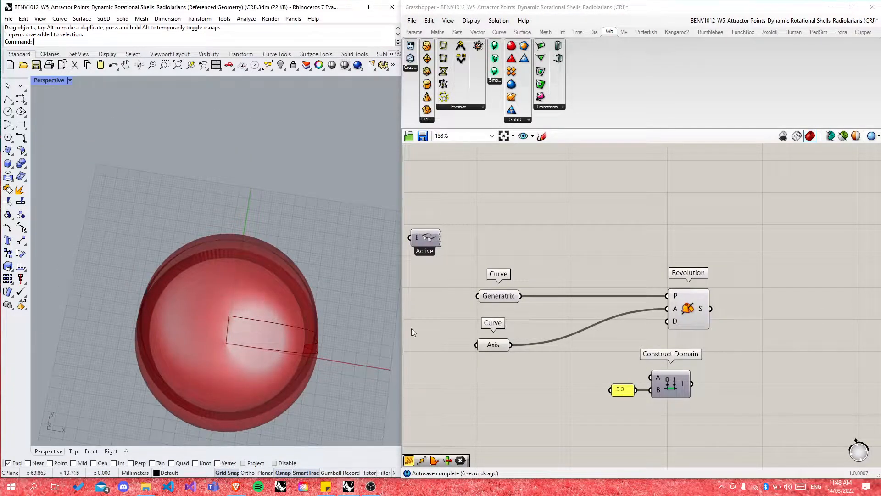
drag(631, 390, 576, 389)
drag(671, 385, 668, 321)
scroll(671, 321, up, 3)
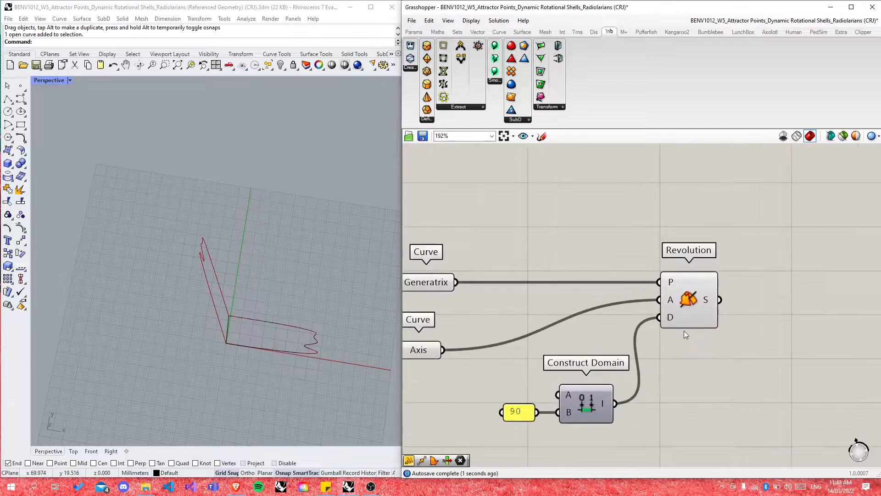
Step: Try a Degrees component on the domain, then delete it
right_click(671, 317)
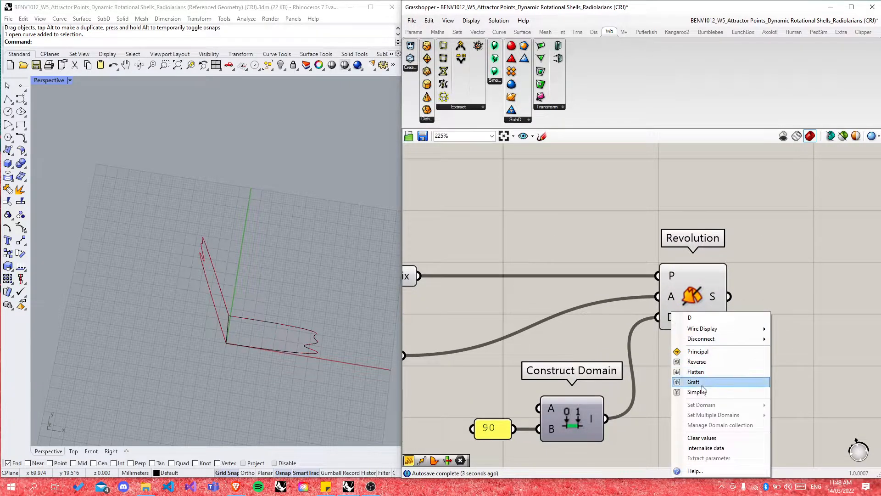
click(644, 364)
double_click(697, 404)
text(degrees)
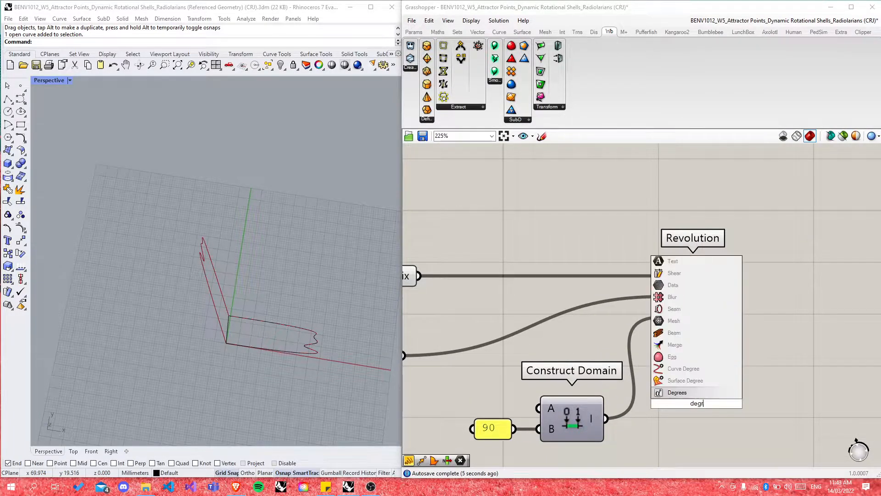
key(Return)
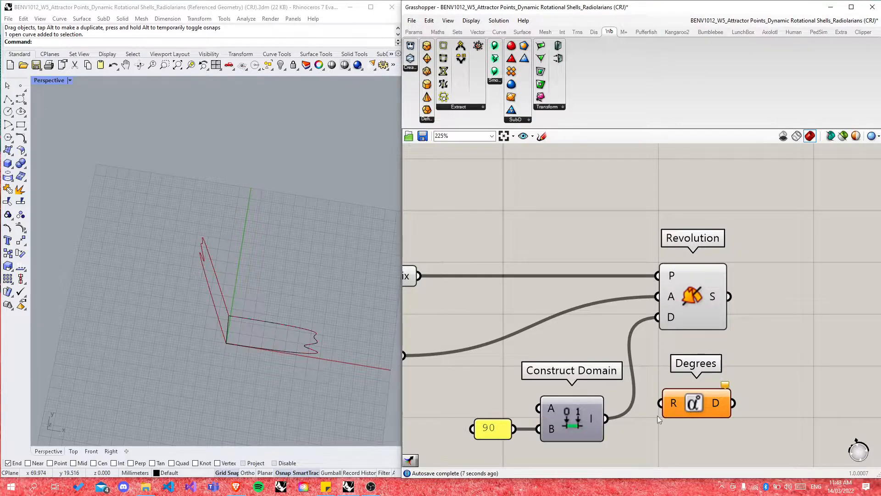
drag(605, 419, 661, 403)
drag(733, 404, 658, 317)
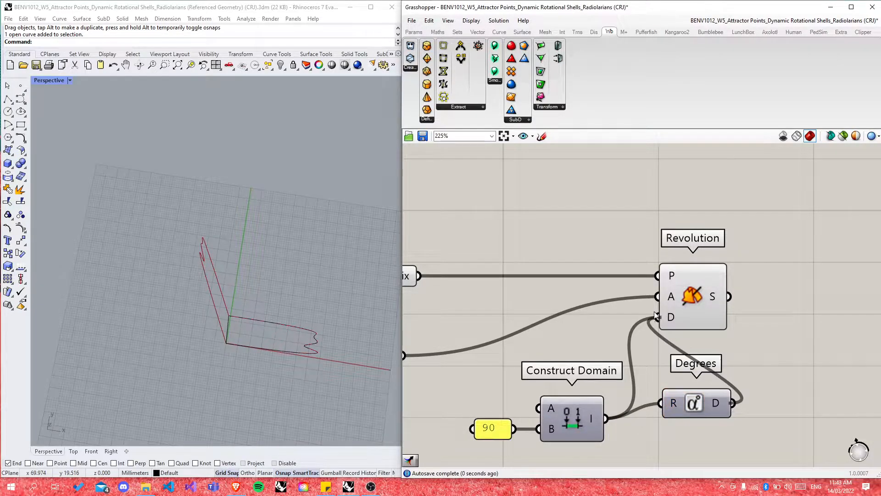
click(706, 404)
key(Delete)
Step: Insert a Radians component between Construct Domain and Revolution's D input, lining them up
double_click(705, 407)
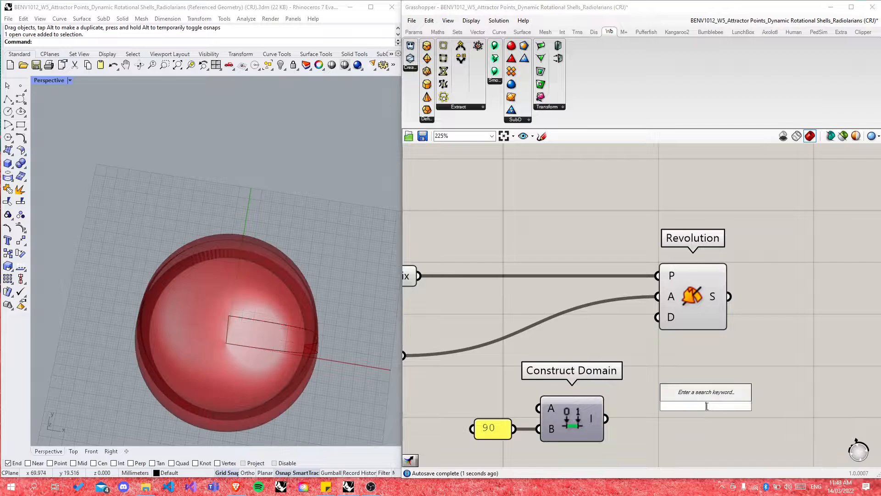
text(radians)
key(Return)
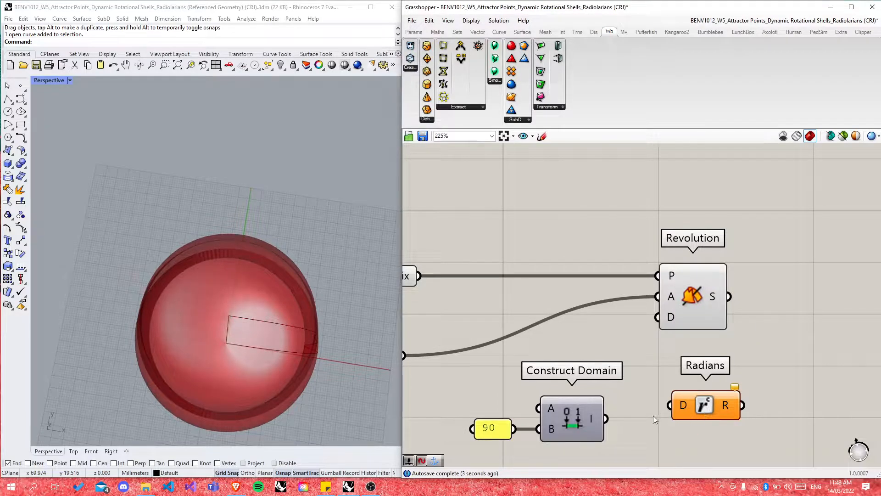
drag(606, 421, 658, 317)
click(714, 365)
scroll(613, 404, down, 4)
scroll(651, 362, up, 3)
drag(612, 366, 480, 363)
drag(595, 353, 538, 353)
drag(703, 360, 629, 354)
click(761, 311)
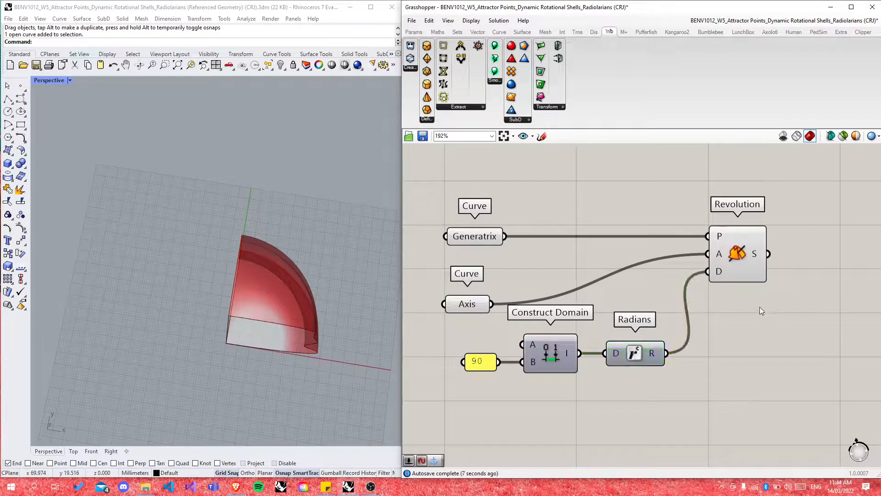
Step: Simplify Revolution's D input and fine-tune the Radians component's position
right_click(716, 271)
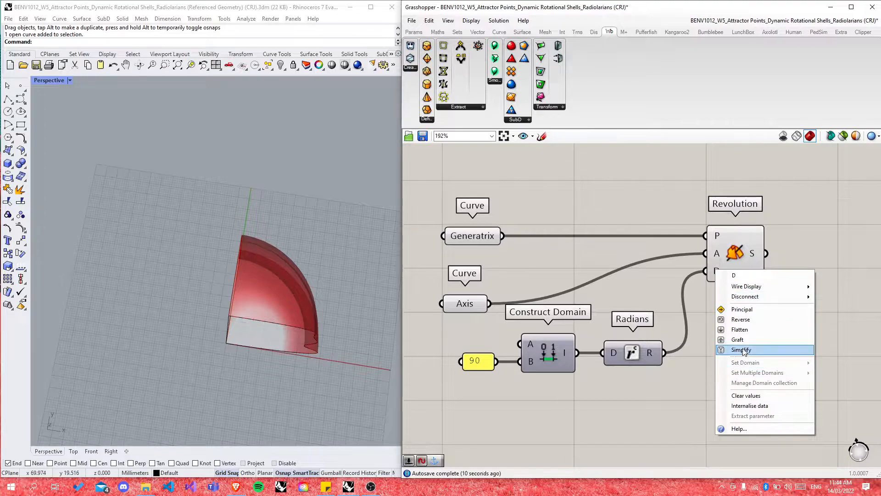
click(744, 350)
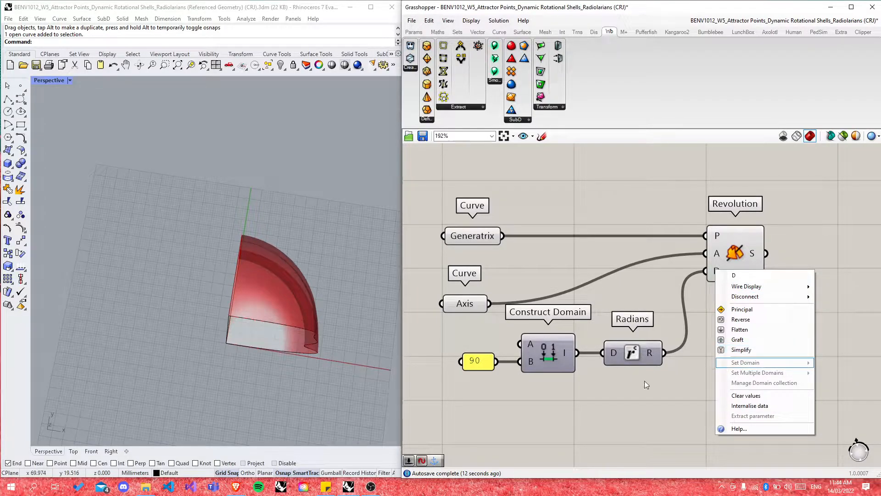
drag(639, 351, 641, 349)
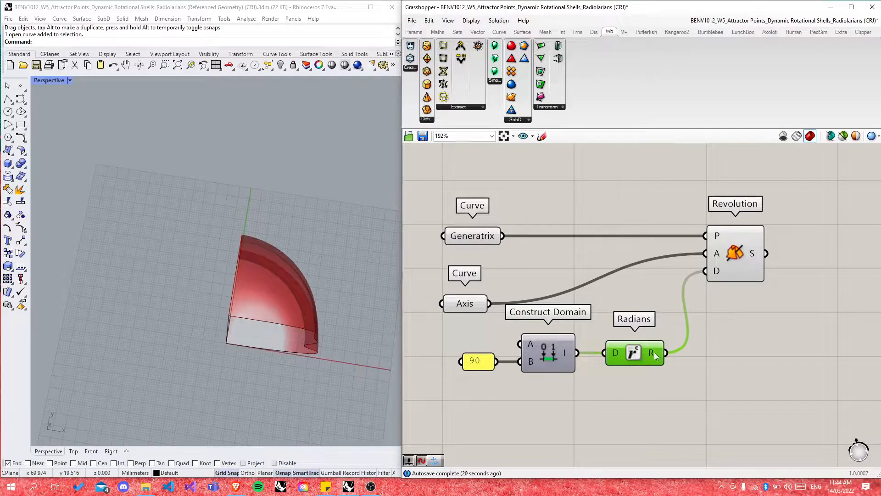
mouse_move(654, 351)
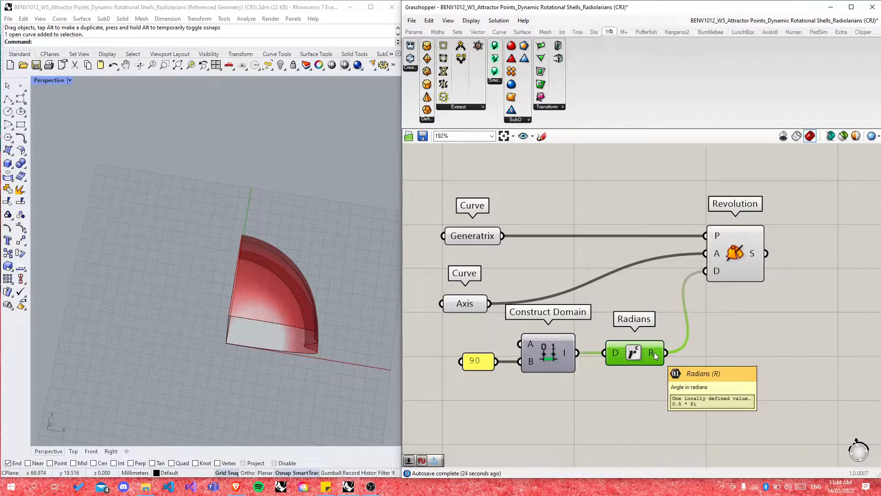
click(709, 376)
drag(634, 351, 626, 351)
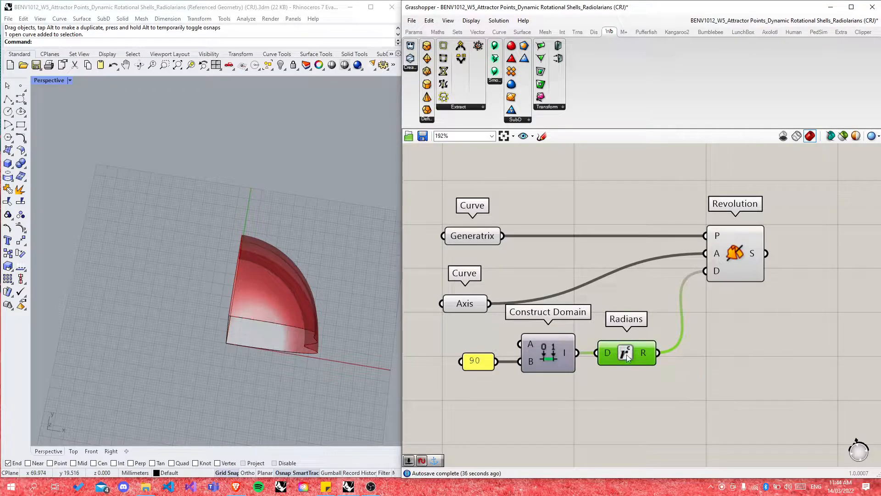
mouse_move(642, 351)
click(710, 288)
mouse_move(719, 272)
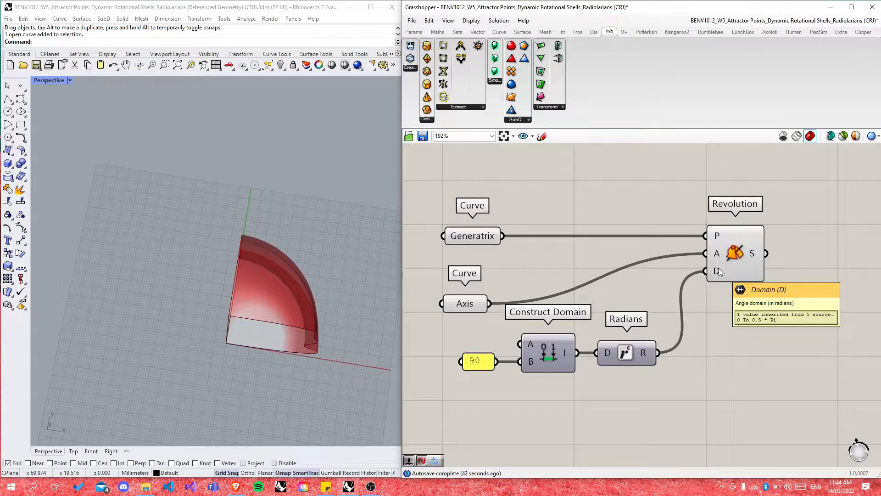
Step: Orbit the Rhino view to inspect the 90° quarter-turn wavy shell
mouse_move(269, 354)
right_down()
mouse_move(280, 278)
mouse_move(209, 296)
mouse_move(270, 361)
right_up()
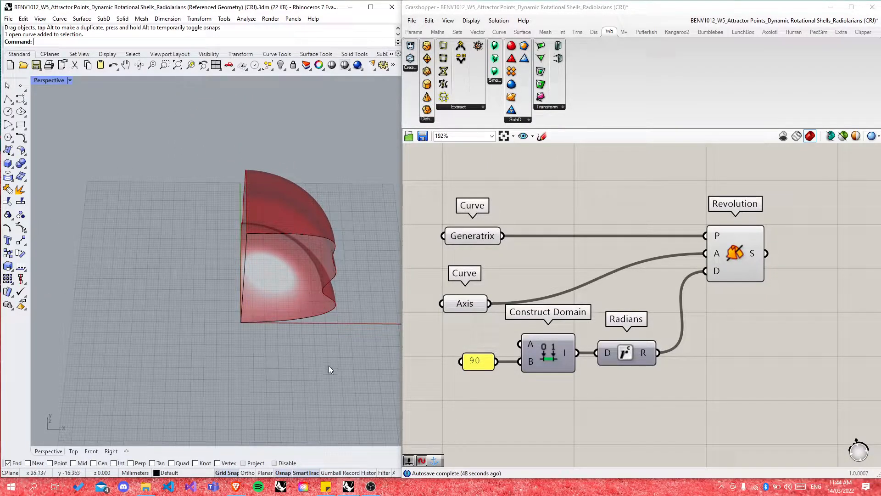
mouse_move(330, 322)
right_down()
mouse_move(262, 279)
mouse_move(284, 271)
mouse_move(306, 278)
right_up()
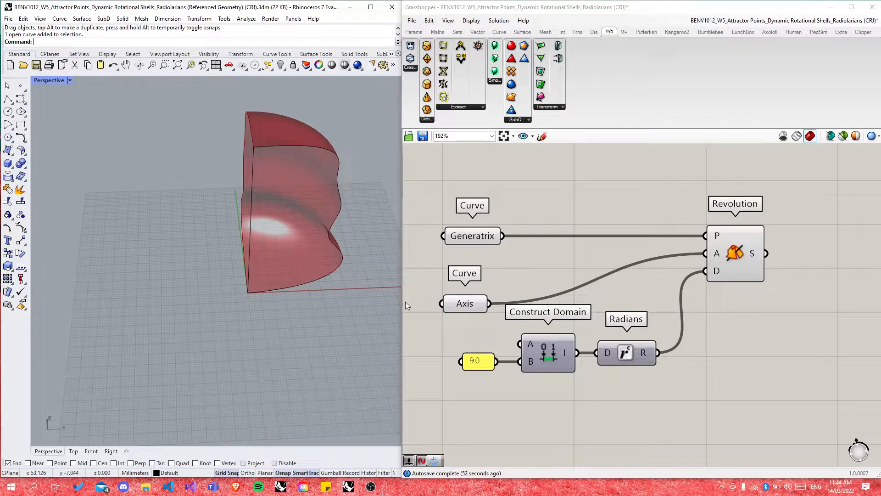
scroll(454, 368, down, 5)
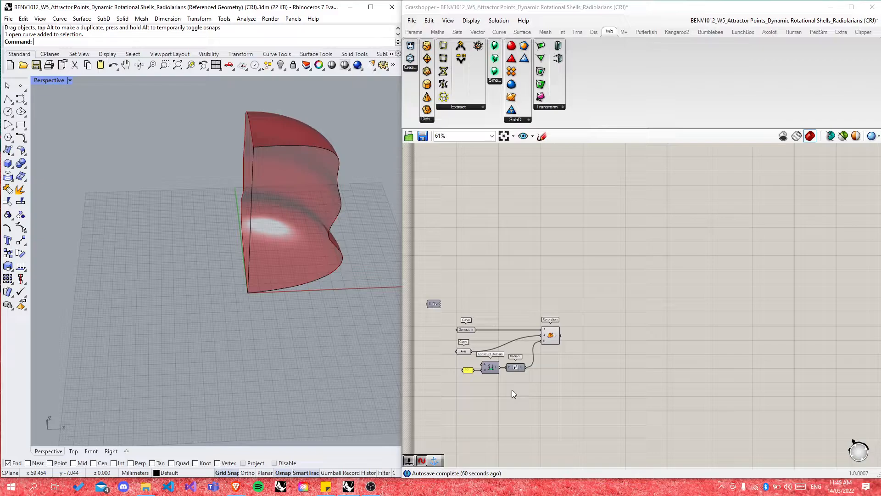
scroll(322, 155, up, 3)
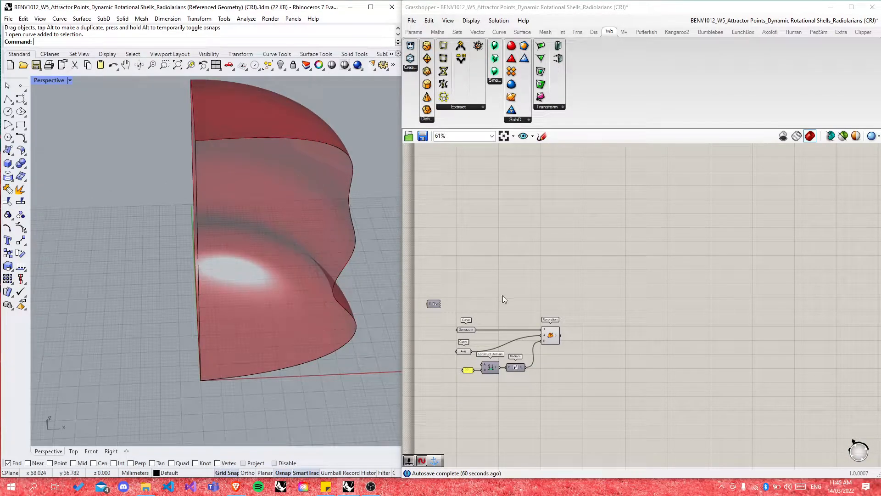
click(550, 335)
right_drag(280, 205, 271, 241)
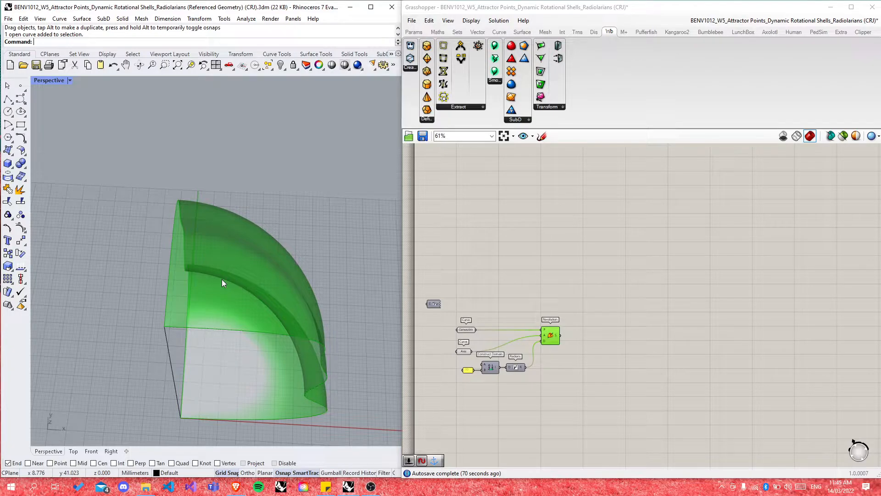
click(601, 365)
scroll(553, 400, down, 8)
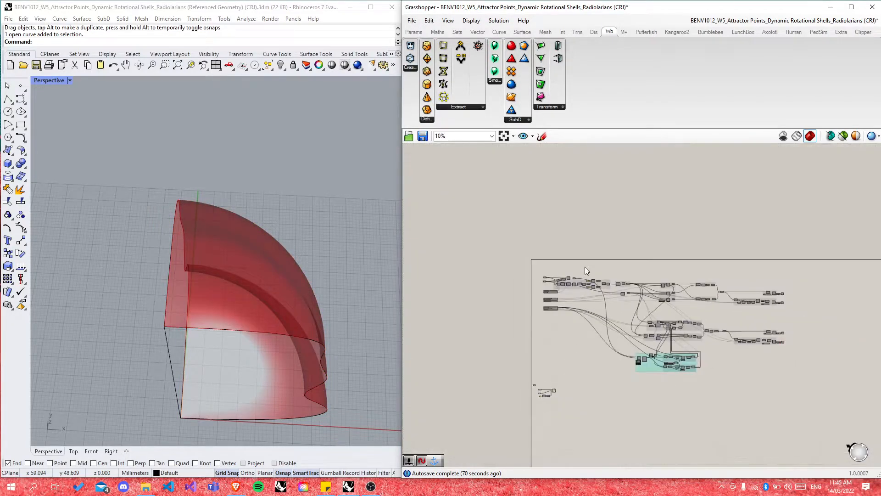
Step: Select the Series component to inspect it
scroll(585, 273, up, 12)
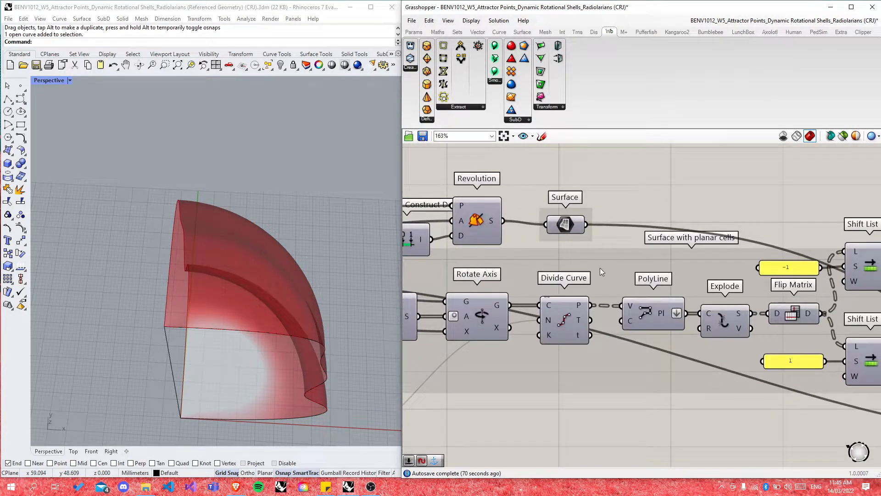
scroll(658, 254, down, 4)
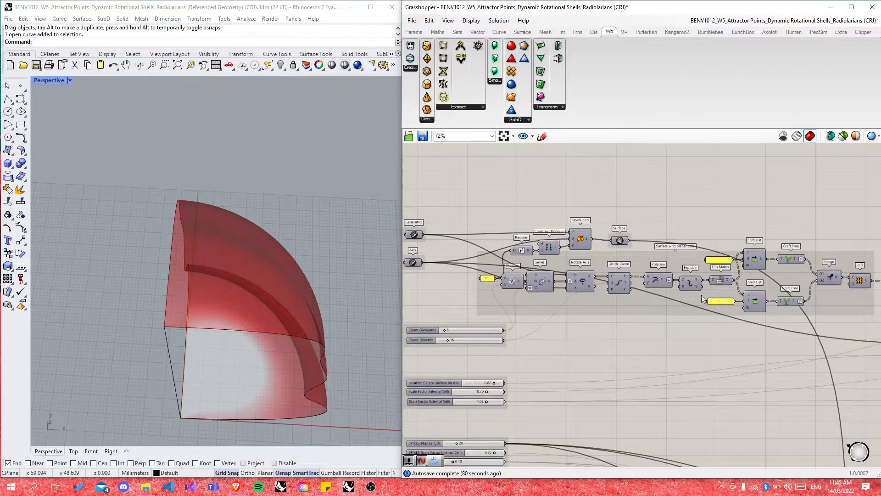
scroll(504, 279, up, 4)
click(583, 291)
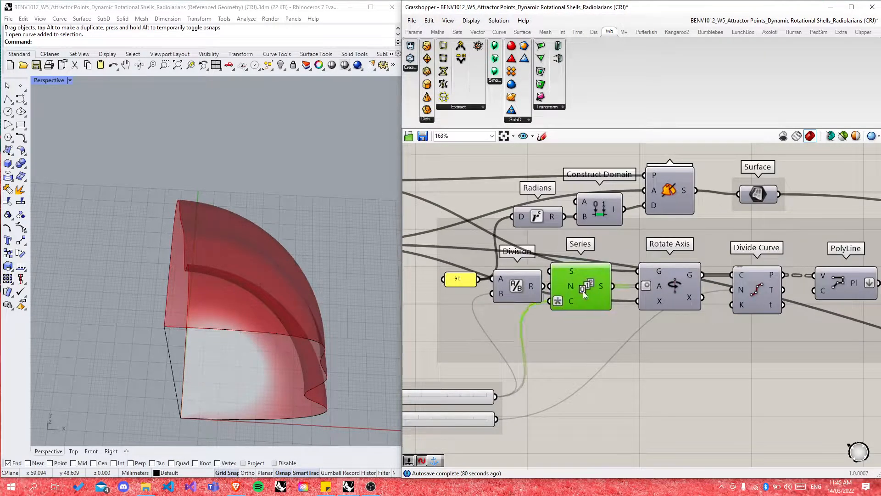
click(621, 377)
scroll(712, 332, down, 2)
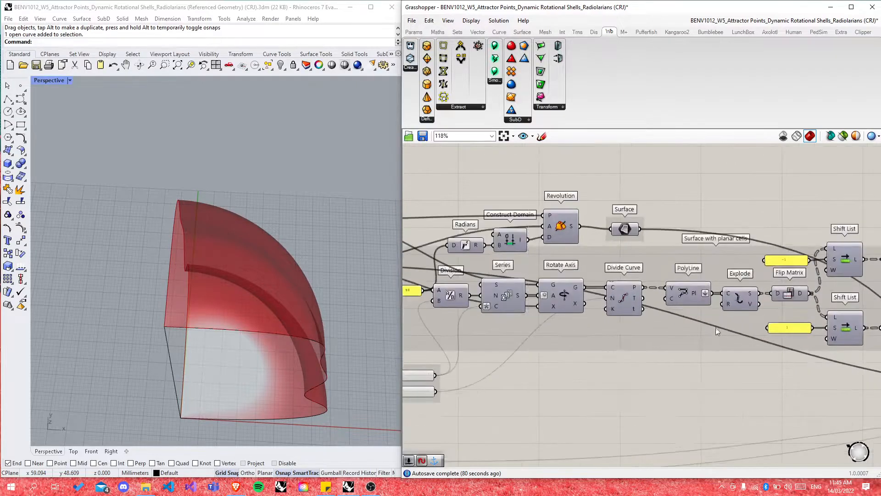
Step: Enable the PolyLine preview to show the shell's curves, then switch to Brave
middle_click(687, 292)
click(705, 276)
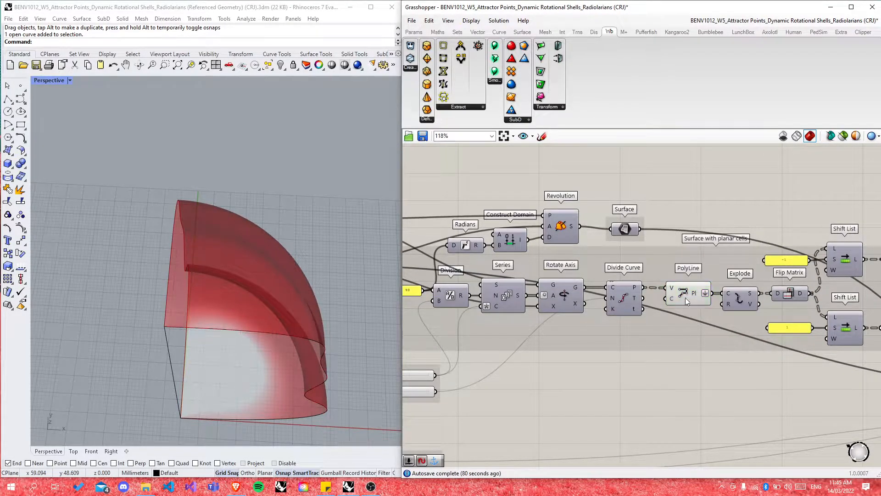
scroll(204, 274, down, 3)
scroll(335, 315, up, 4)
right_drag(335, 317, 241, 271)
scroll(240, 271, up, 2)
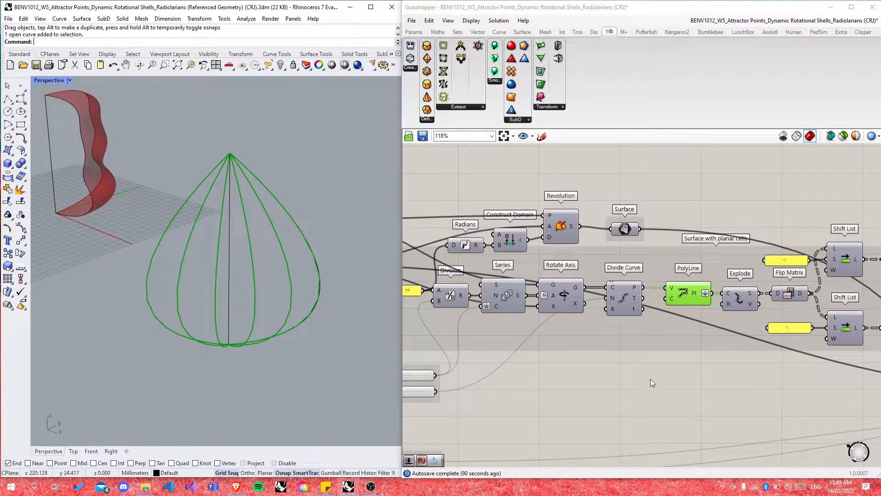
click(638, 377)
scroll(551, 323, down, 2)
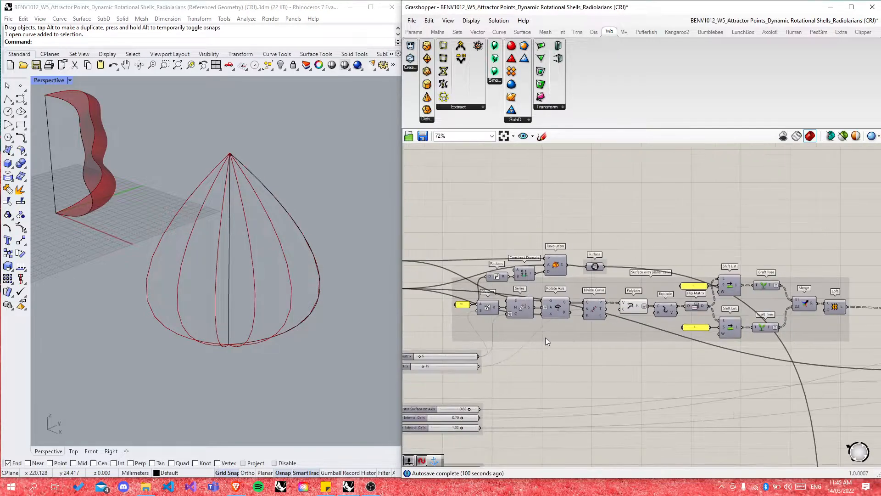
scroll(630, 306, up, 2)
scroll(591, 340, down, 1)
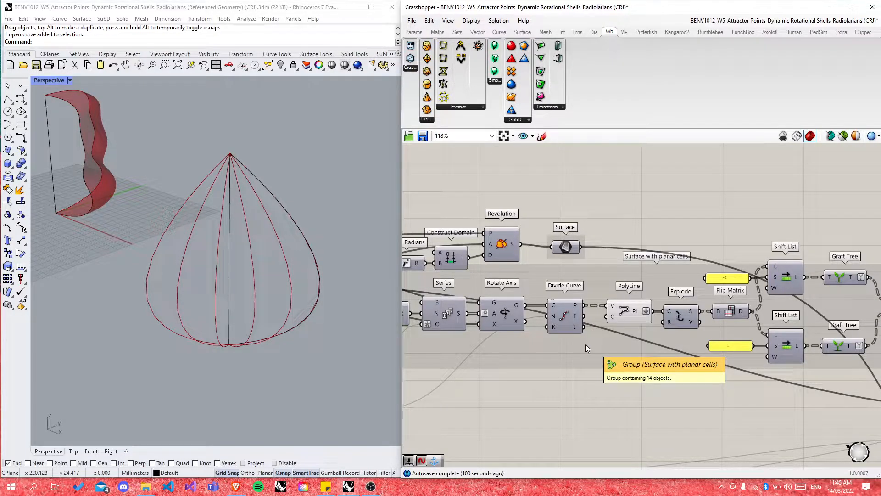
click(236, 487)
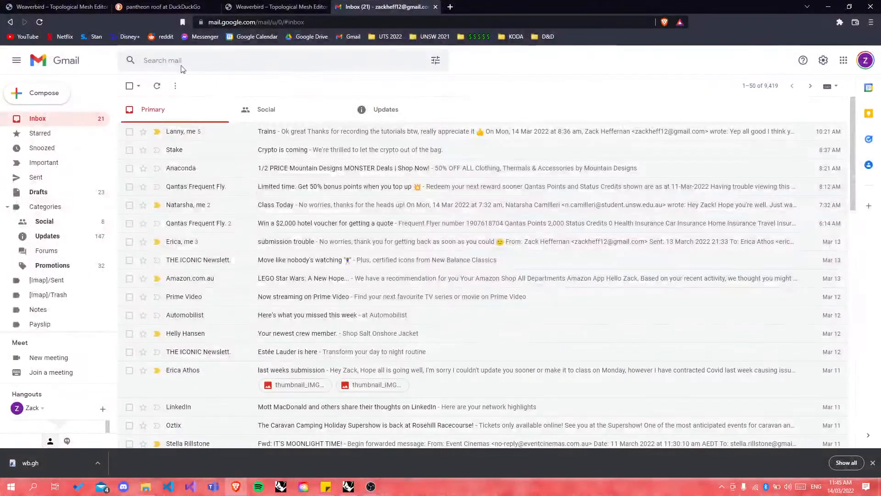
Step: Open the pantheon roof image results and view an enlarged Pantheon dome photo
click(157, 7)
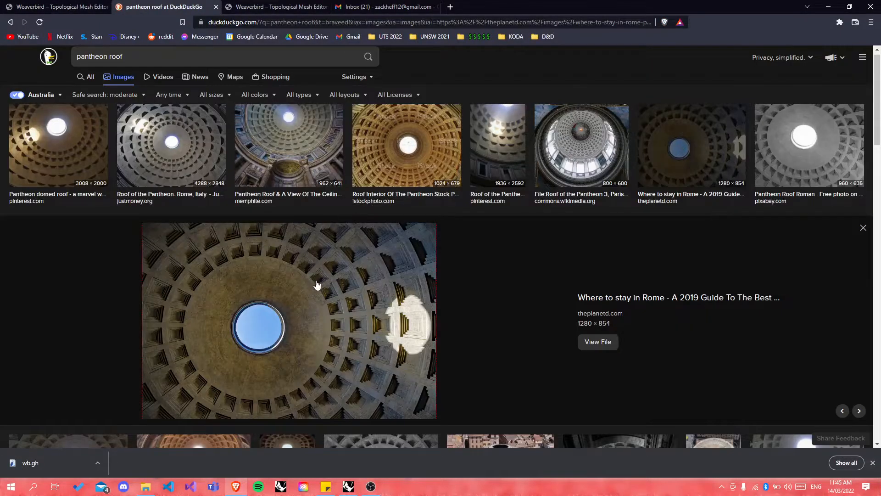
mouse_move(316, 285)
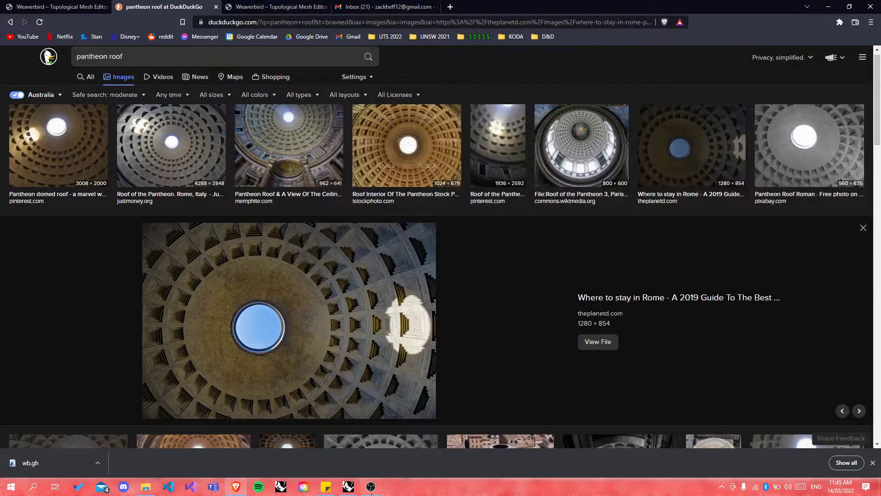
Step: Turn off the PolyLine preview so only the single profile curve shows in Rhino
click(349, 486)
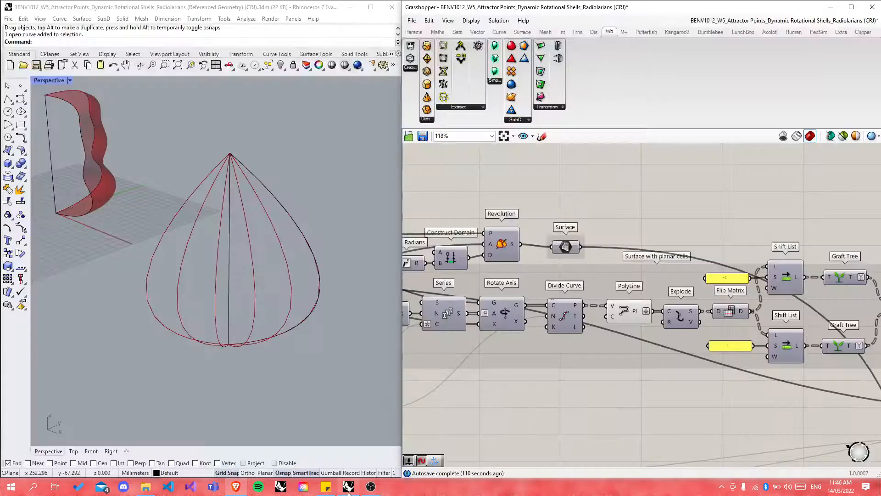
click(606, 308)
key(space)
click(644, 280)
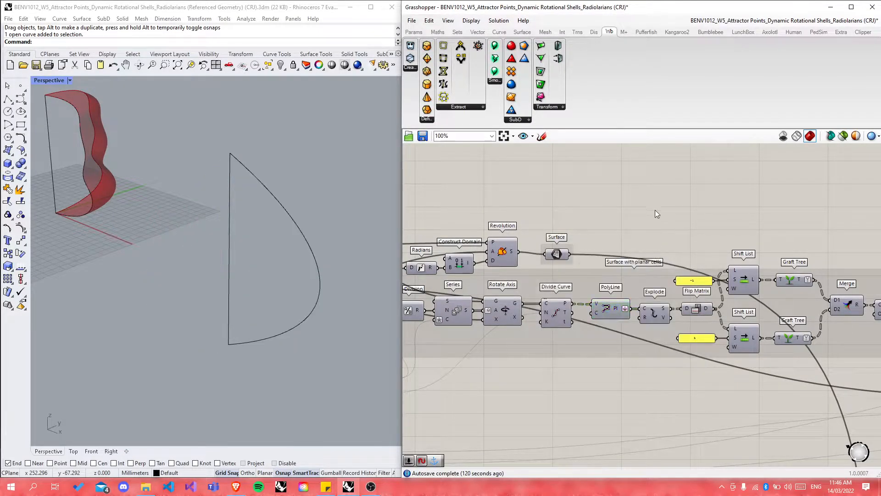
scroll(748, 191, down, 3)
scroll(604, 272, up, 3)
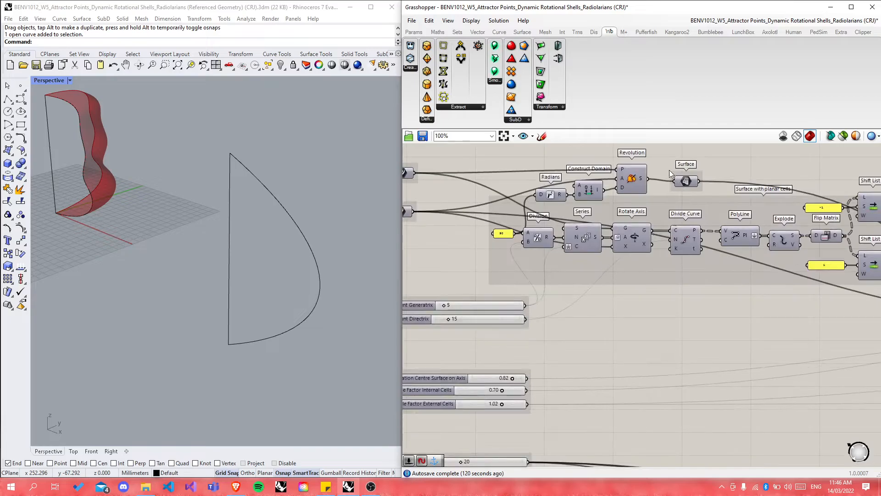
Step: Reposition the Series and Division components and move the 90 value to the left
click(583, 237)
drag(535, 239, 536, 257)
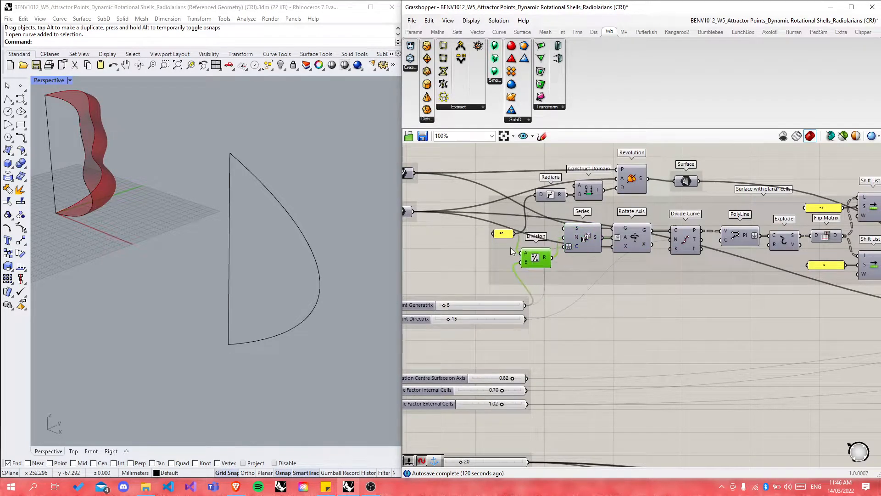
drag(502, 233, 469, 229)
click(537, 258)
drag(537, 258, 537, 245)
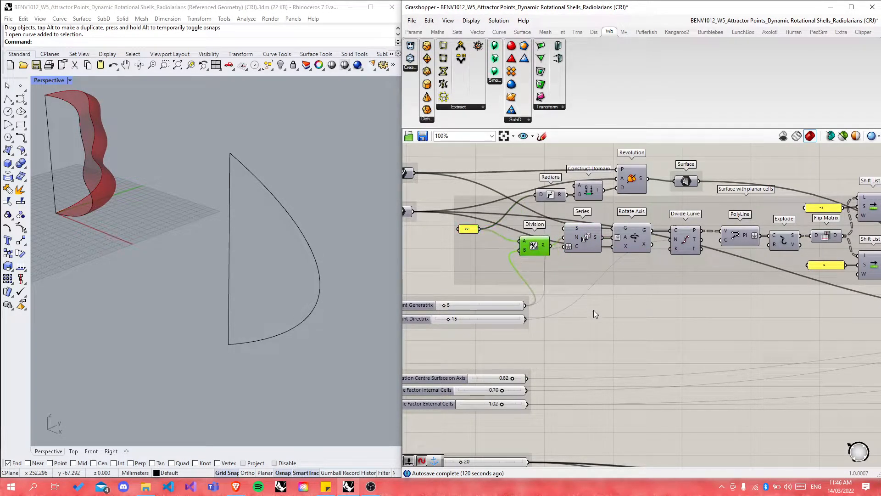
scroll(661, 286, down, 3)
scroll(512, 297, up, 4)
Step: Move the Count Generatrix slider up and left, then fine-tune the Series and Division positions
click(512, 296)
drag(510, 294, 487, 279)
click(599, 263)
scroll(533, 224, down, 2)
scroll(594, 205, down, 1)
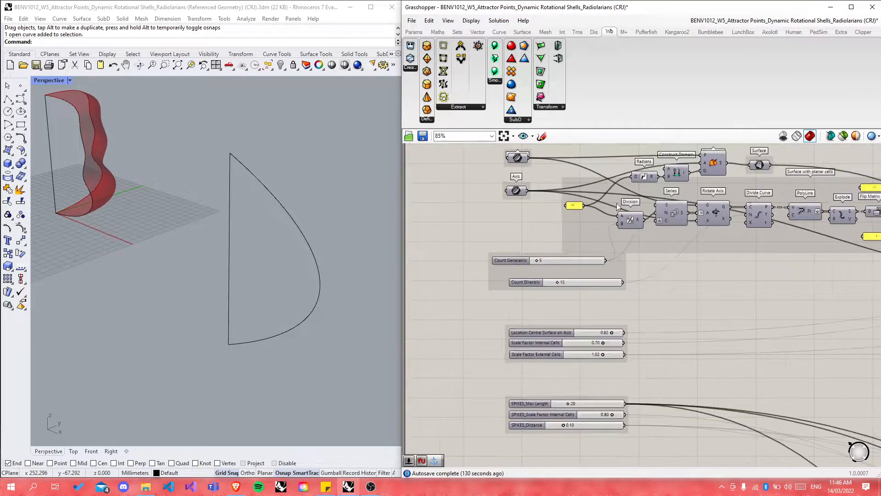
drag(671, 219, 671, 221)
click(714, 276)
scroll(605, 211, up, 2)
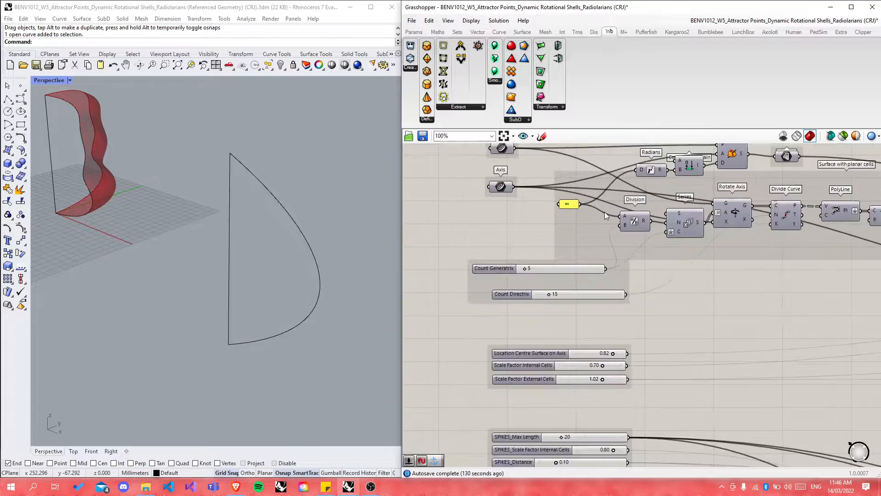
mouse_move(698, 224)
mouse_down()
mouse_move(700, 210)
mouse_move(696, 224)
mouse_up()
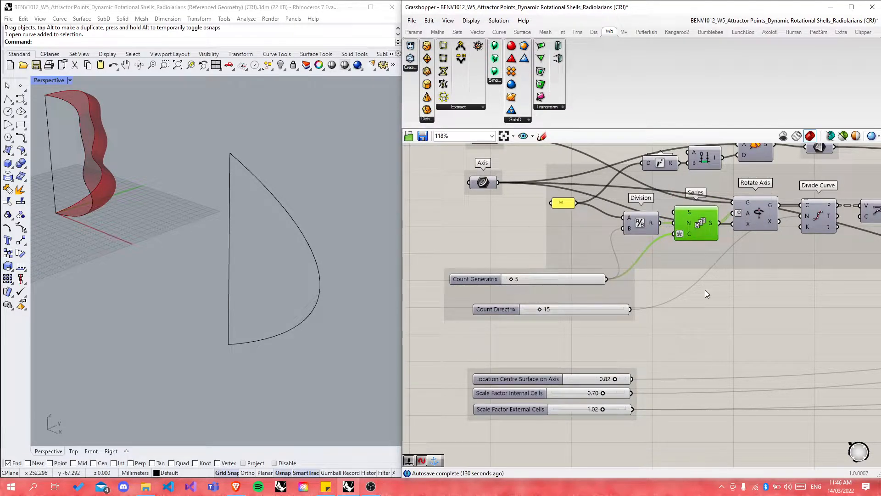
click(756, 288)
drag(620, 215, 619, 226)
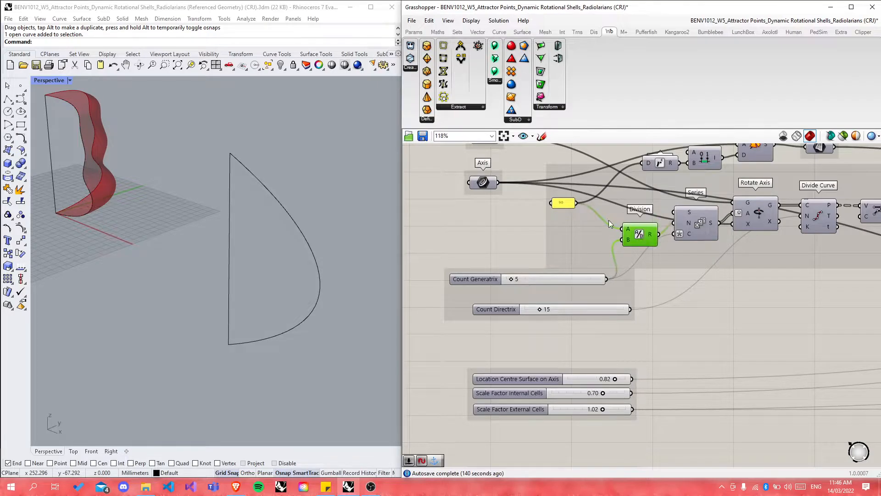
scroll(633, 238, down, 12)
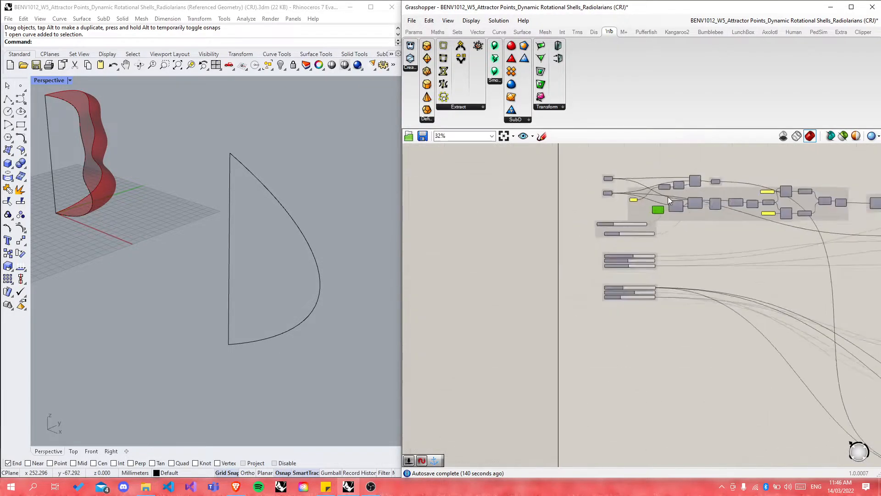
Step: Spread the Revolution, Radians, Construct Domain and 90 value components further to the right
scroll(666, 331, up, 9)
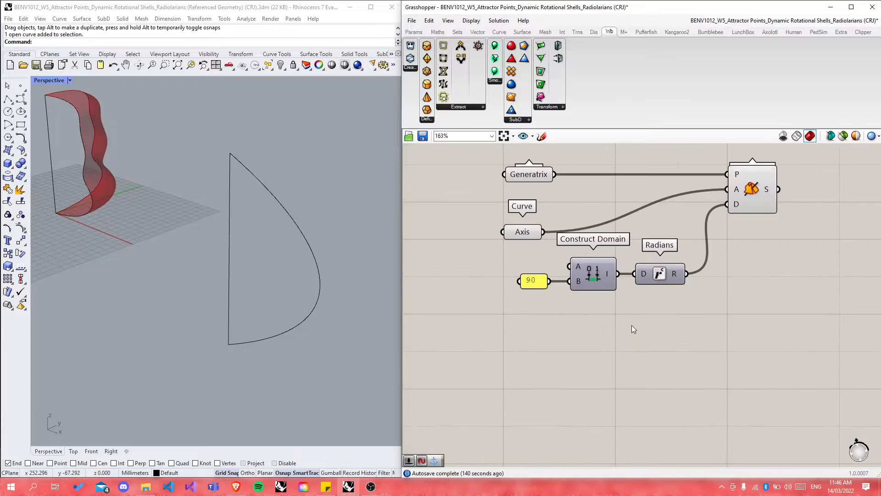
drag(655, 243, 713, 244)
click(621, 295)
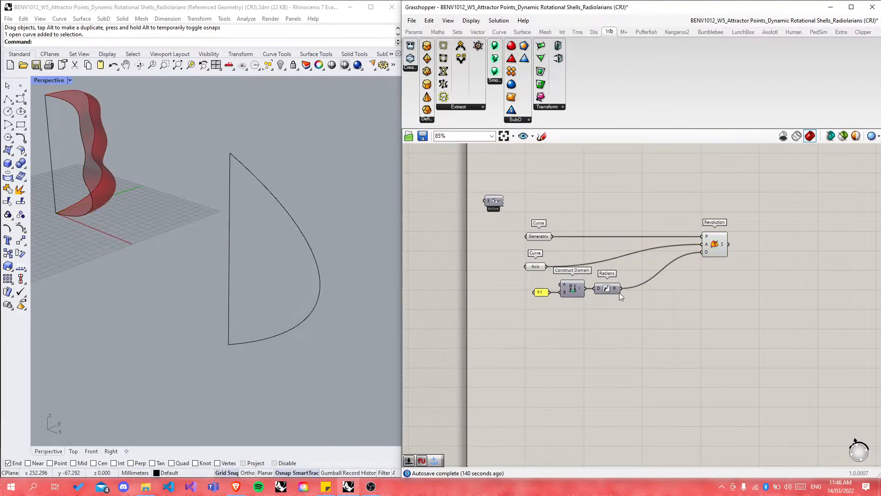
scroll(601, 288, up, 4)
drag(602, 288, 750, 289)
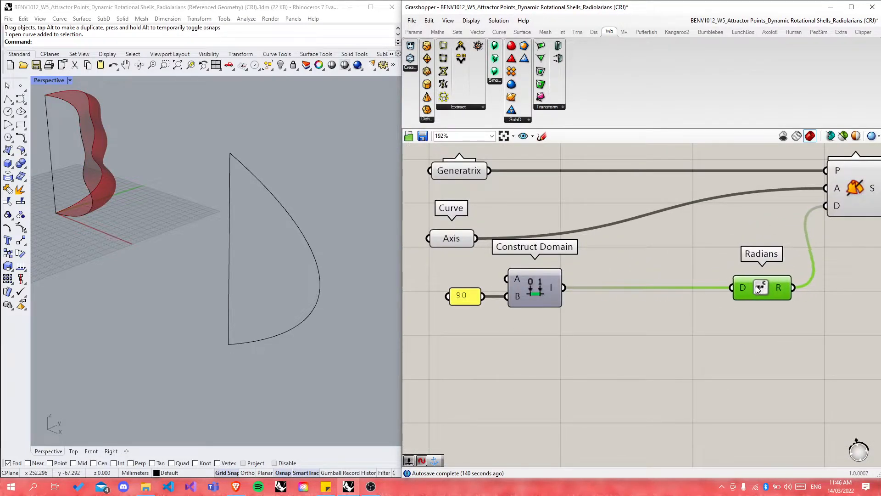
drag(549, 287, 682, 287)
drag(466, 298, 589, 298)
click(634, 334)
scroll(495, 276, down, 3)
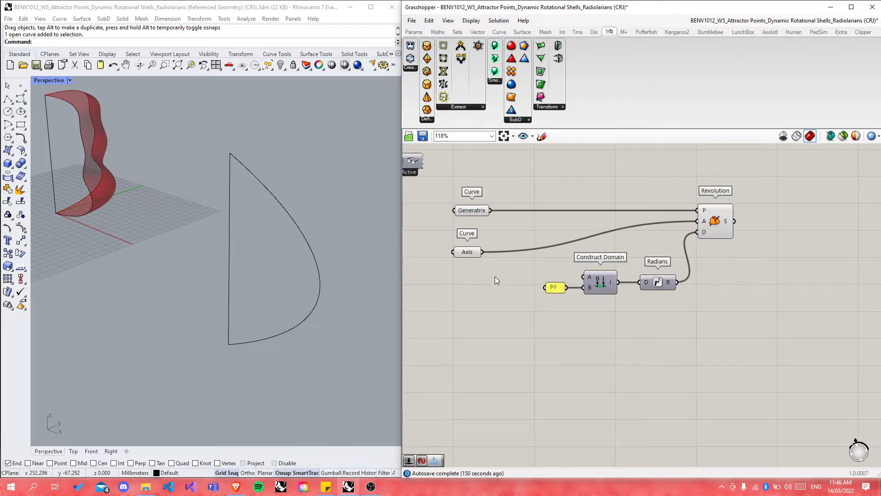
Step: Add a Division component and feed the 90 value into its A input
double_click(610, 342)
scroll(568, 387, down, 6)
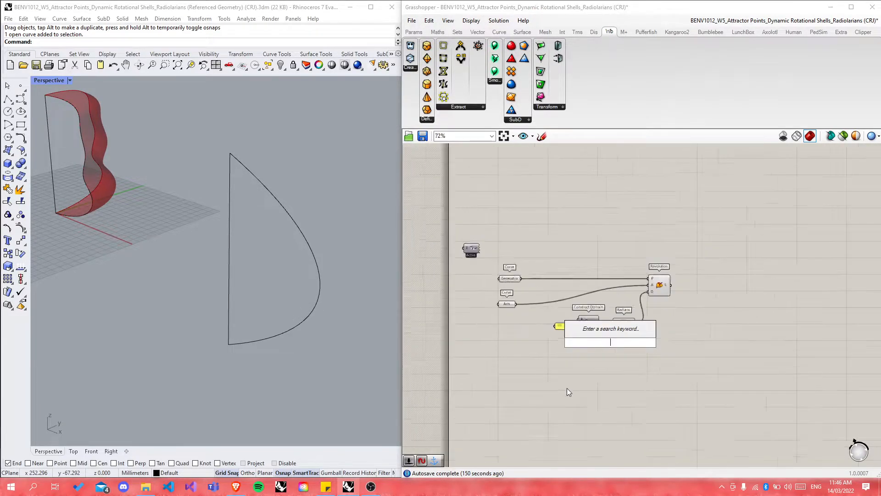
scroll(589, 166, up, 4)
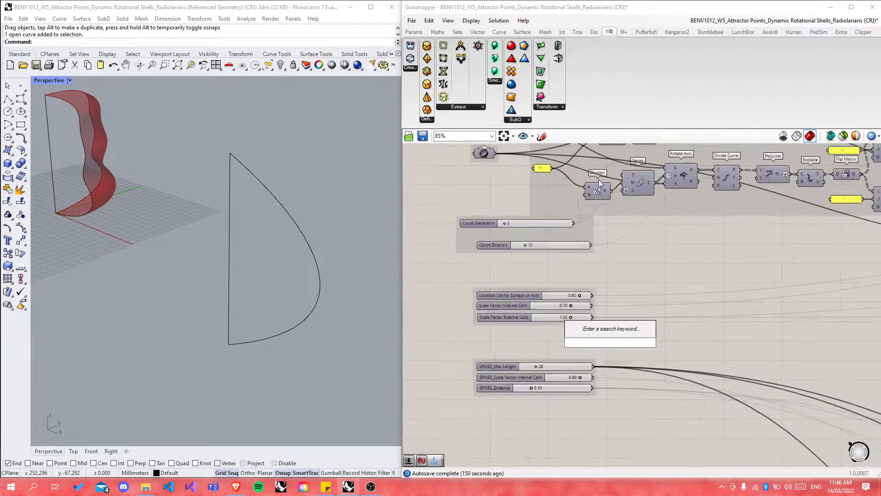
scroll(588, 304, up, 5)
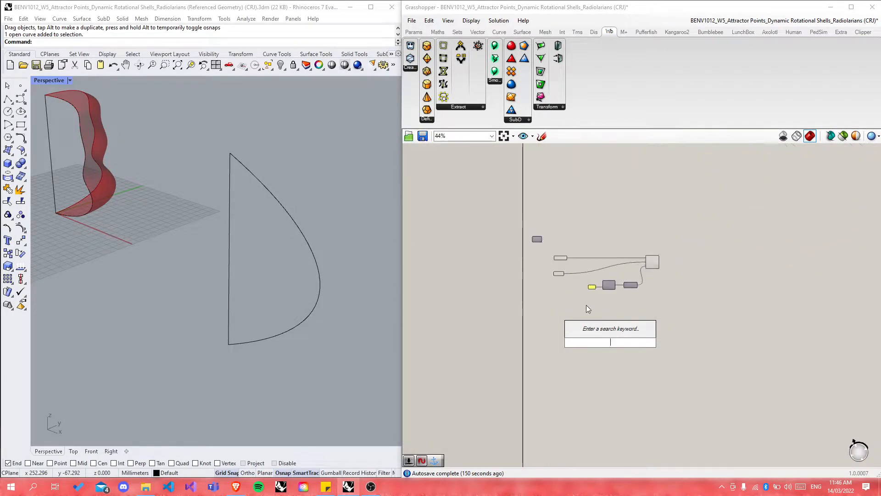
text(/)
key(Return)
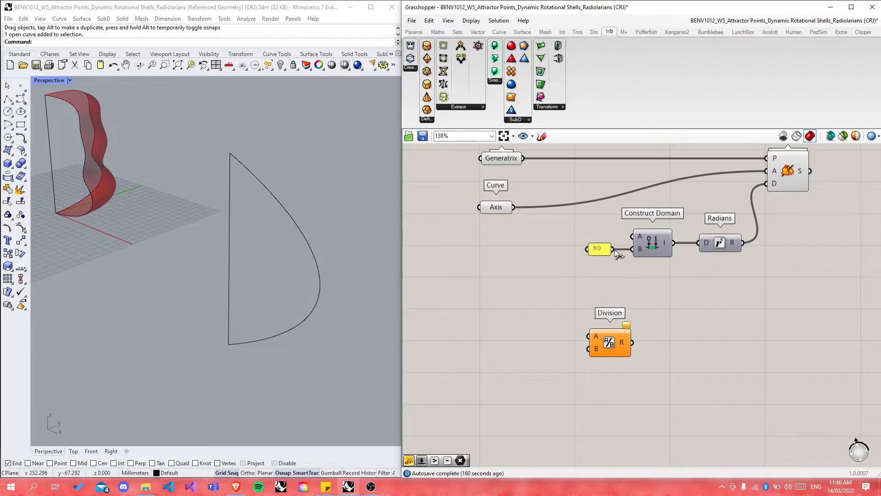
drag(590, 331, 636, 311)
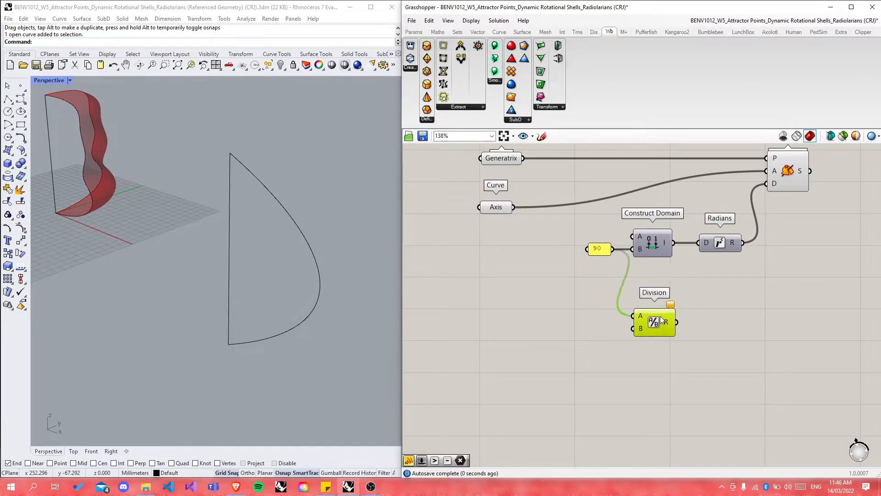
scroll(625, 363, down, 10)
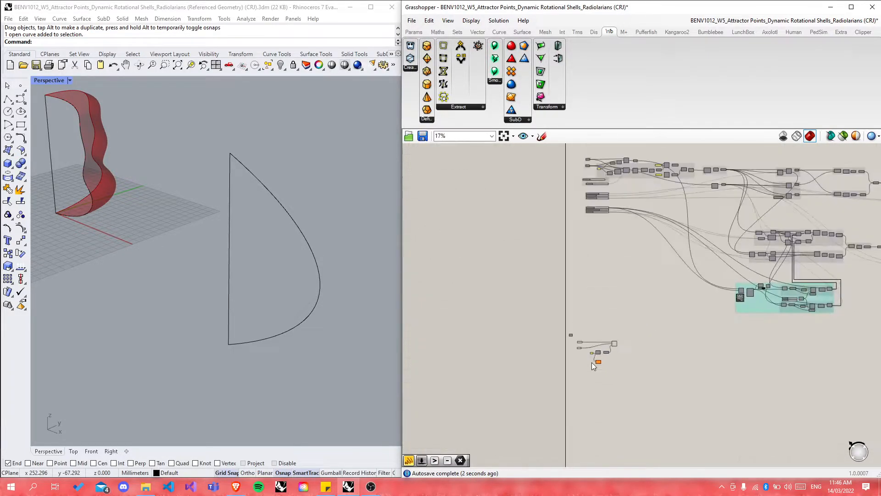
scroll(608, 166, up, 10)
scroll(669, 184, down, 11)
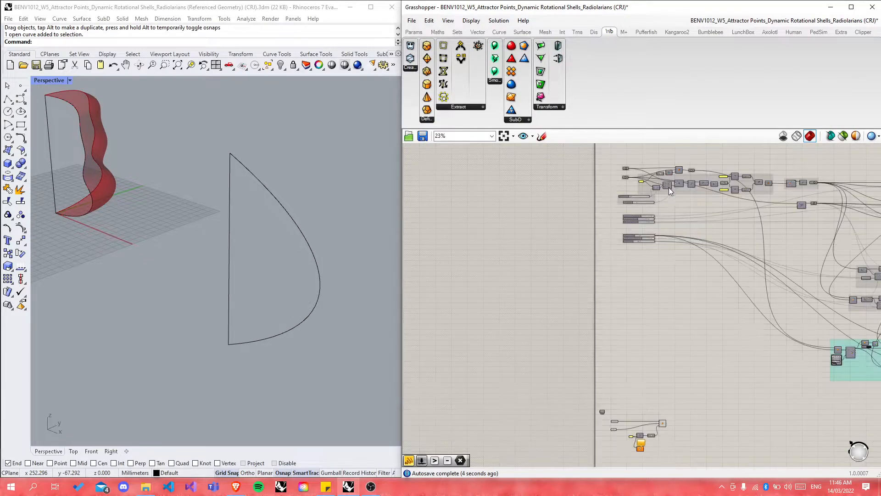
scroll(639, 318, up, 10)
Step: Add a Number Slider set to 5 into Division's B input and open its settings
double_click(674, 285)
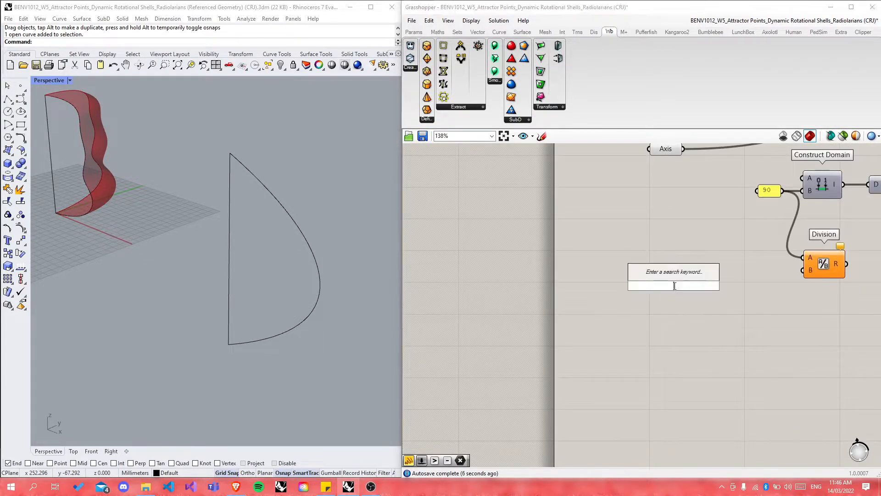
text(slider)
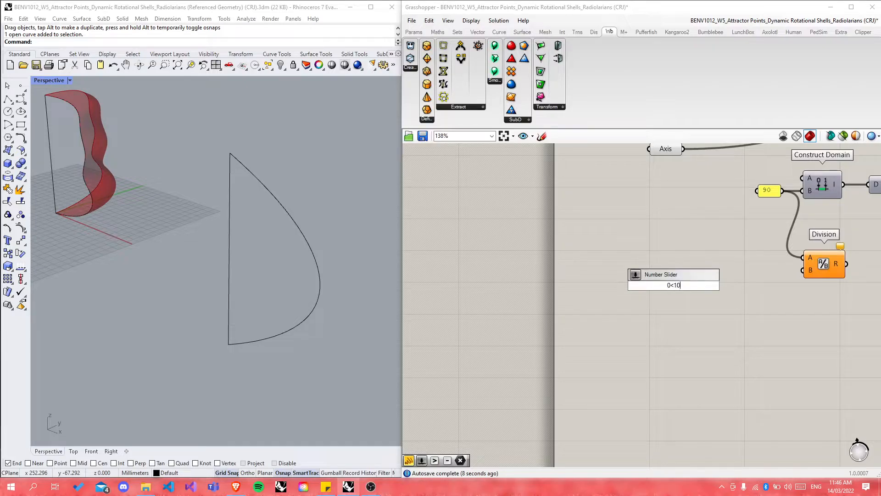
key(Return)
drag(725, 285, 803, 270)
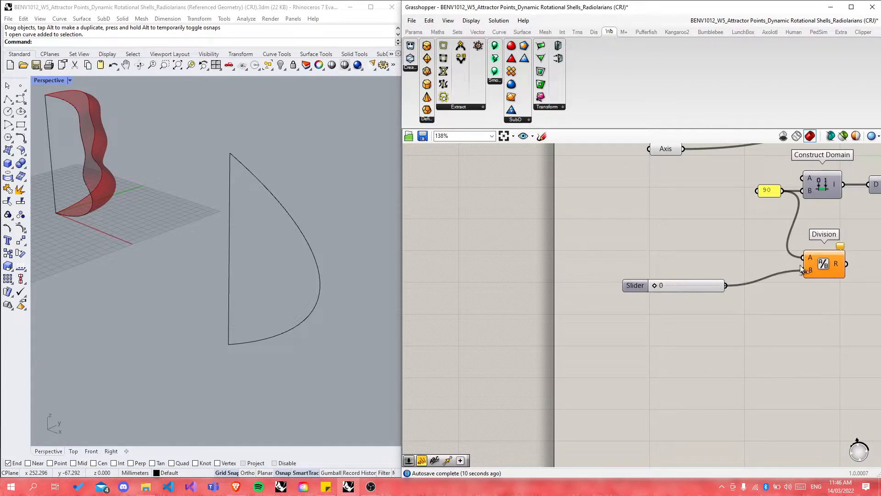
drag(642, 286, 679, 286)
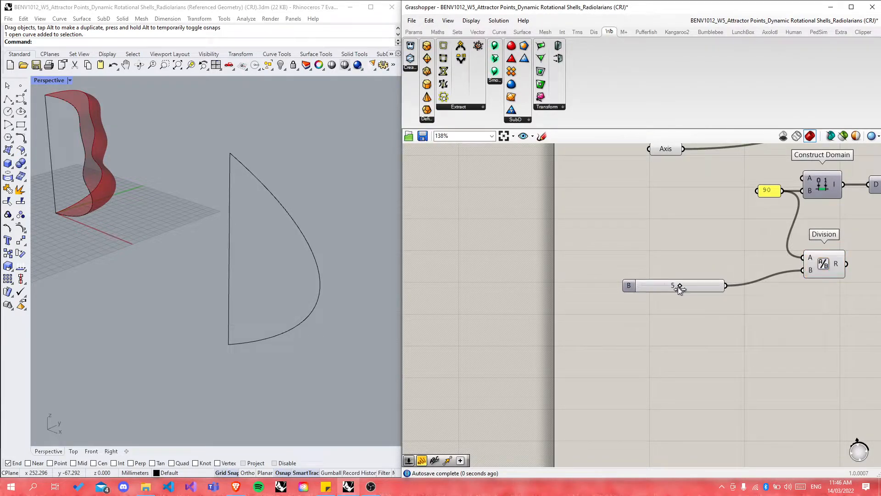
double_click(628, 286)
Step: Name the slider 'Generatrix Count' and move it up slightly on the canvas
click(619, 216)
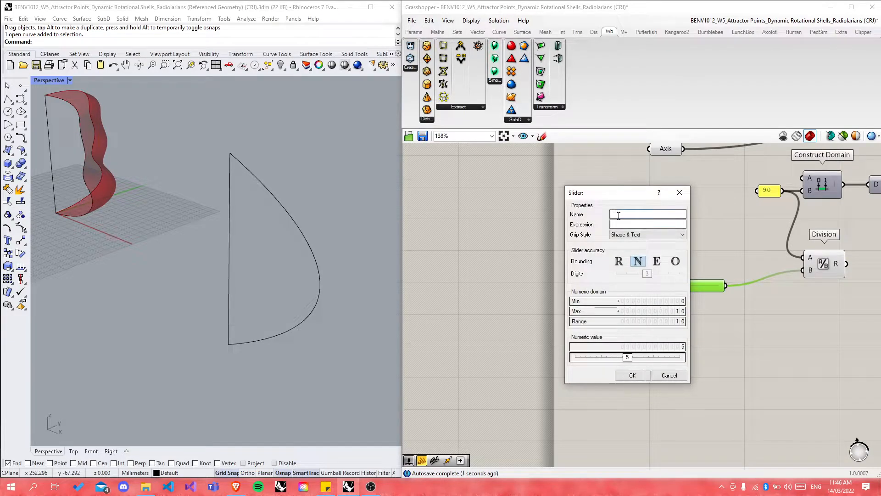
text(Generatr)
key(BackSpace)
text(x Count)
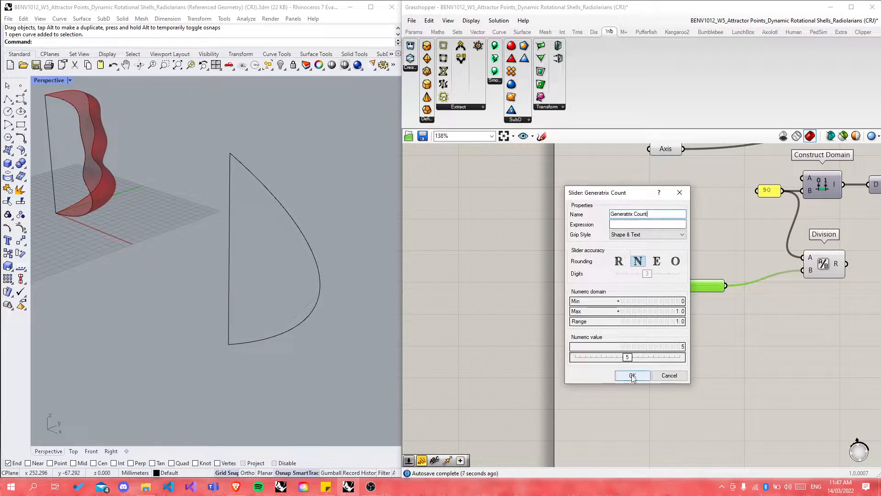
click(632, 375)
drag(690, 287, 695, 270)
click(708, 314)
Step: Shift the Division component slightly to the left
scroll(638, 330, down, 5)
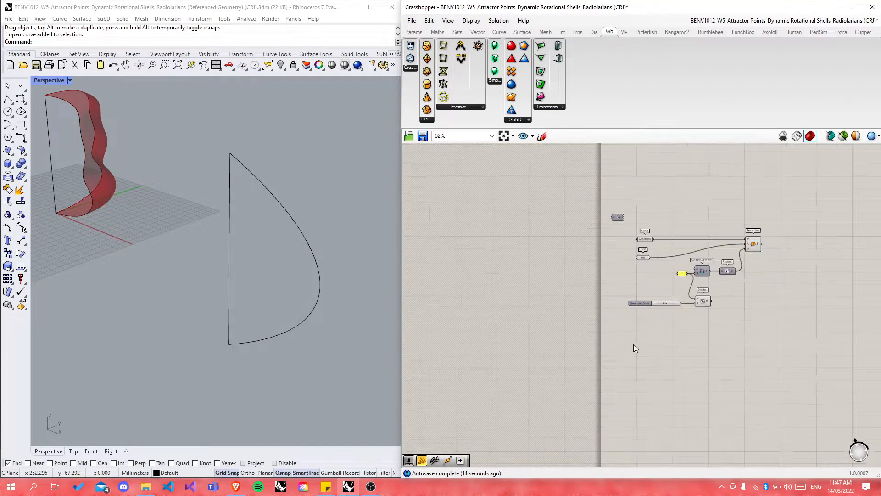
scroll(684, 306, up, 3)
click(718, 294)
drag(718, 294, 711, 294)
click(697, 340)
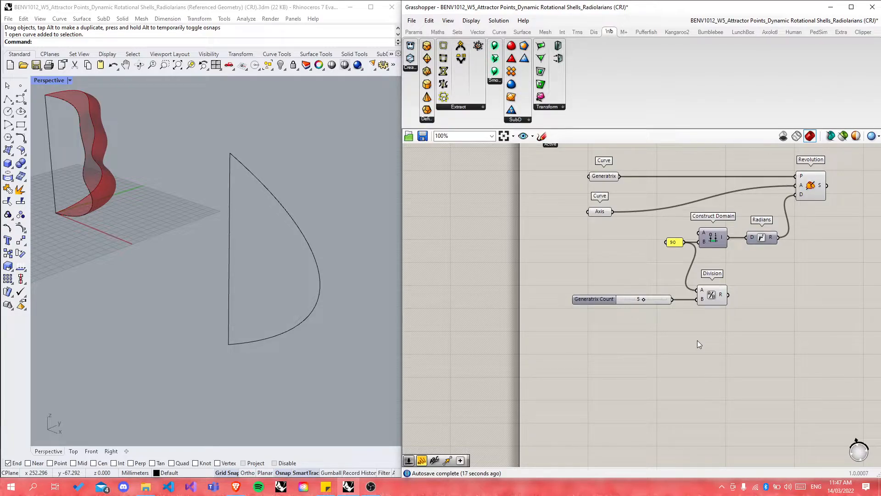
Step: Zoom and orbit the Rhino view onto the red wavy shell, then zoom the Grasshopper canvas
scroll(657, 350, down, 4)
scroll(237, 230, down, 8)
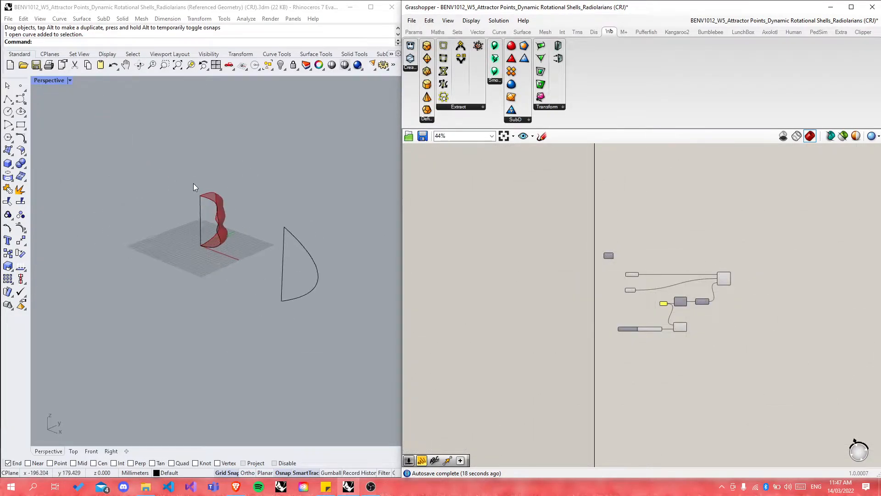
scroll(192, 183, up, 9)
right_drag(282, 266, 179, 293)
scroll(243, 299, up, 4)
mouse_move(270, 315)
right_down()
mouse_move(252, 304)
mouse_move(253, 316)
right_up()
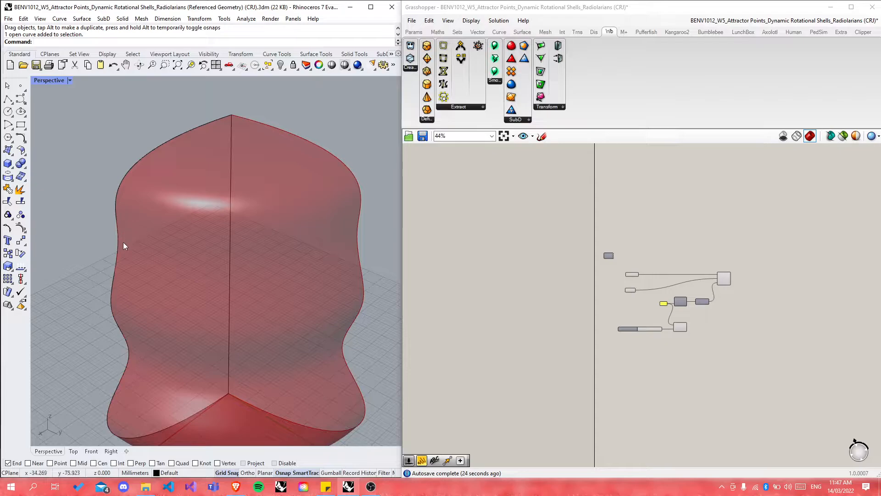
scroll(219, 247, down, 1)
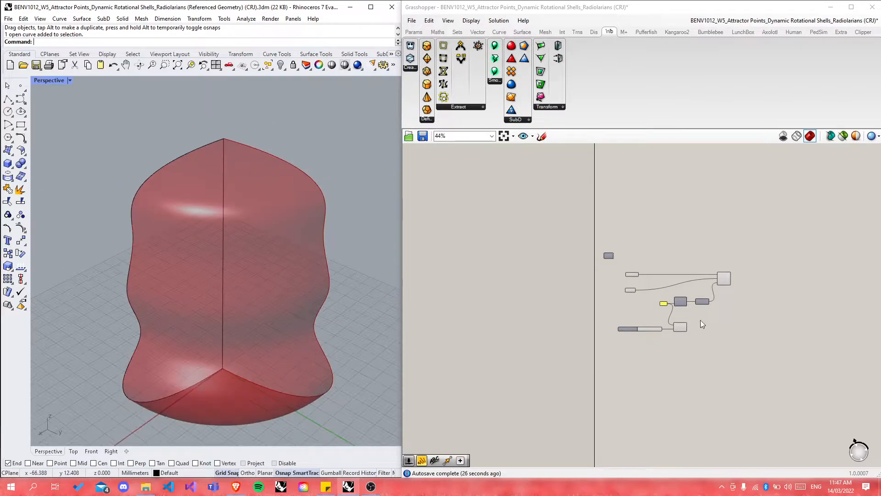
scroll(696, 330, up, 4)
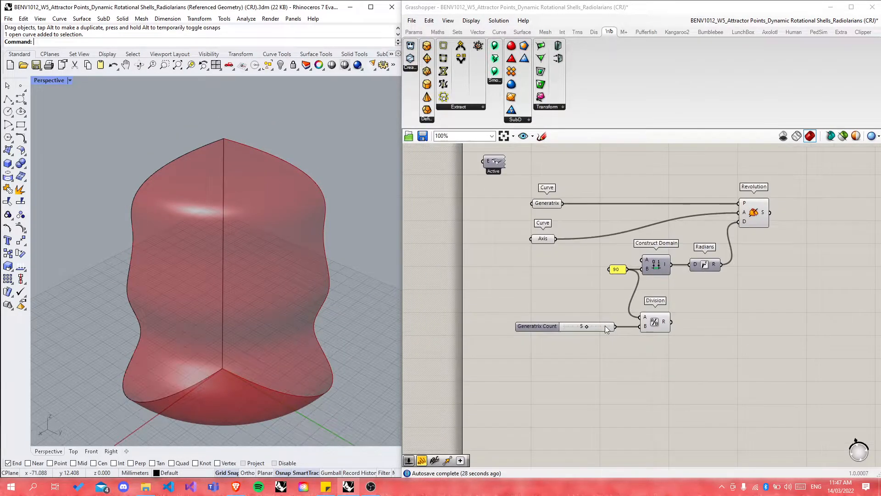
scroll(597, 323, up, 2)
Step: Move the 90 panel further left and check that Division outputs 18 (90 ÷ 5)
drag(639, 224, 587, 224)
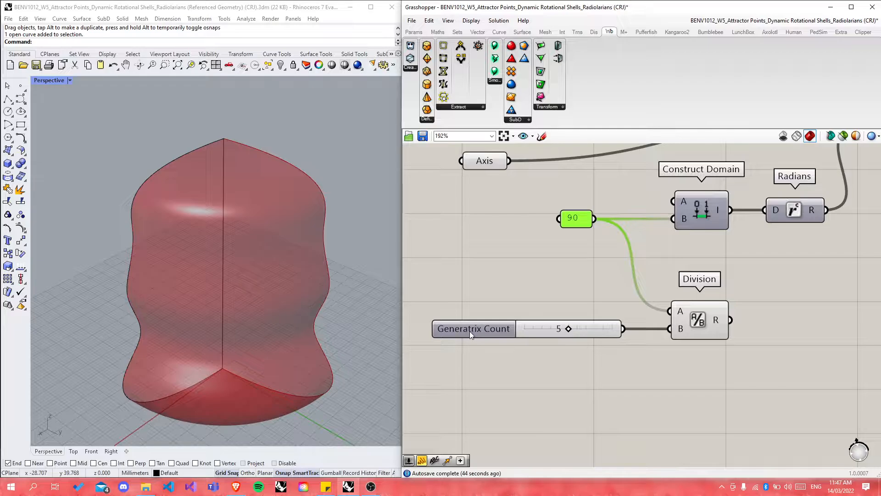
mouse_move(470, 331)
scroll(469, 338, down, 3)
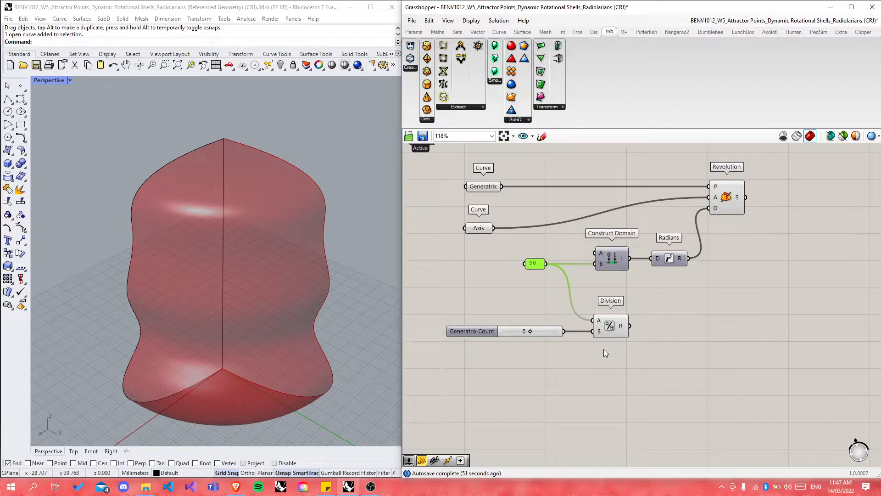
scroll(511, 342, up, 4)
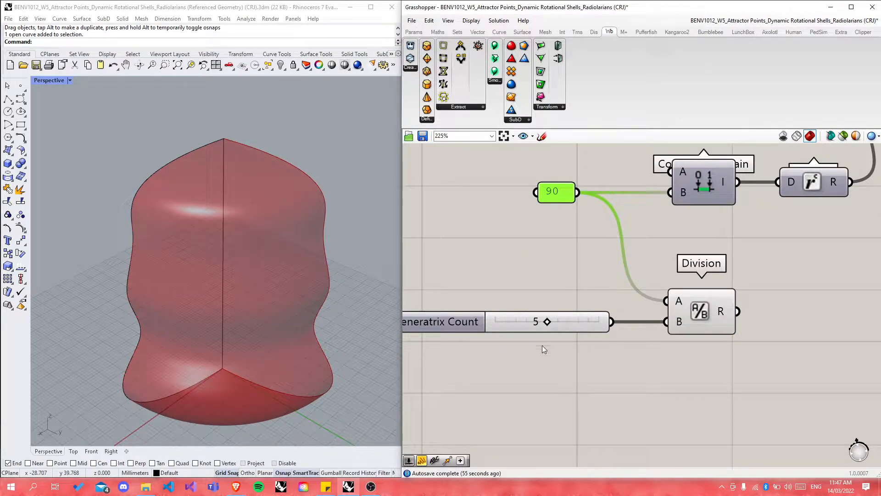
scroll(496, 383, down, 2)
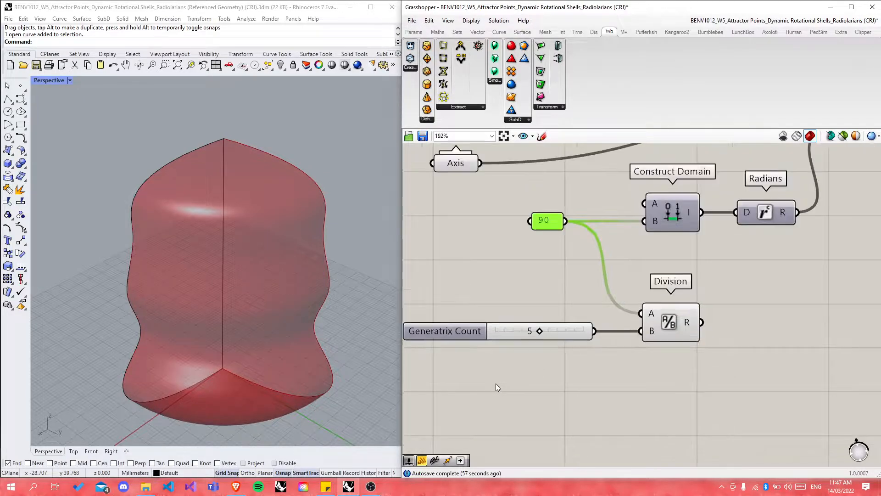
scroll(684, 326, up, 3)
mouse_move(681, 318)
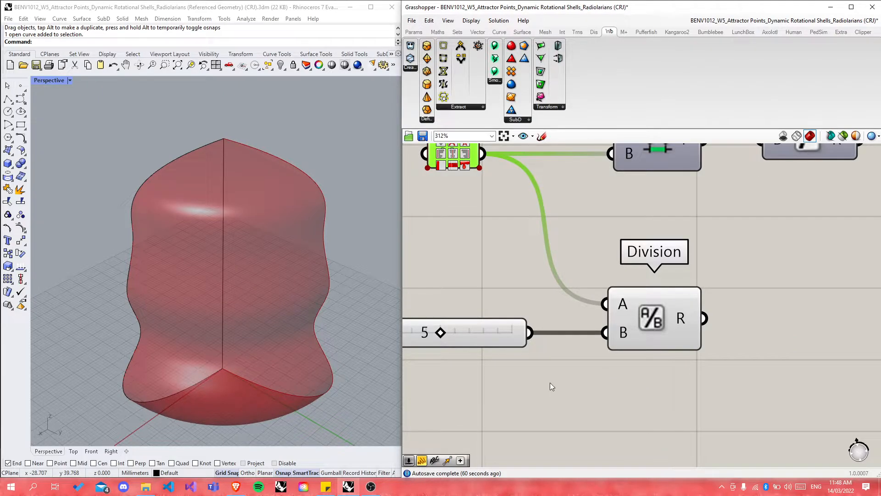
scroll(528, 394, down, 8)
Step: Inspect the example's Division and Series components building 0–90 in steps of 18
scroll(550, 275, up, 3)
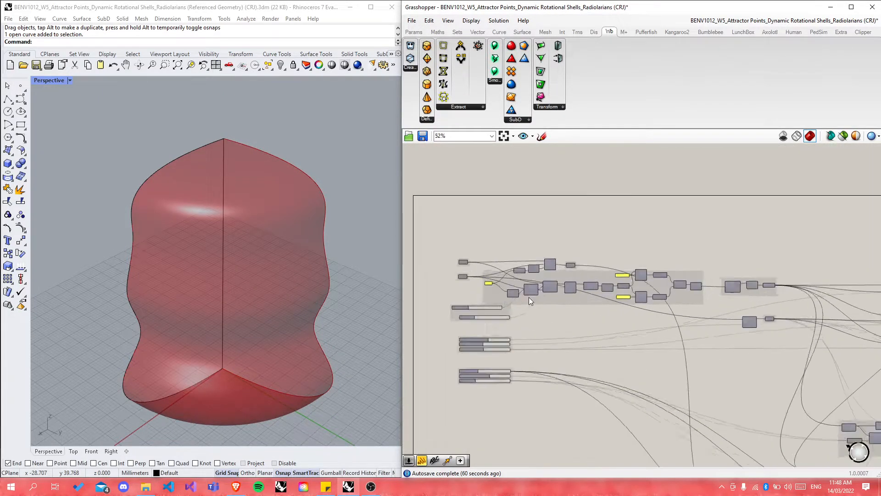
scroll(528, 296, up, 5)
click(482, 282)
click(573, 301)
drag(574, 300, 564, 304)
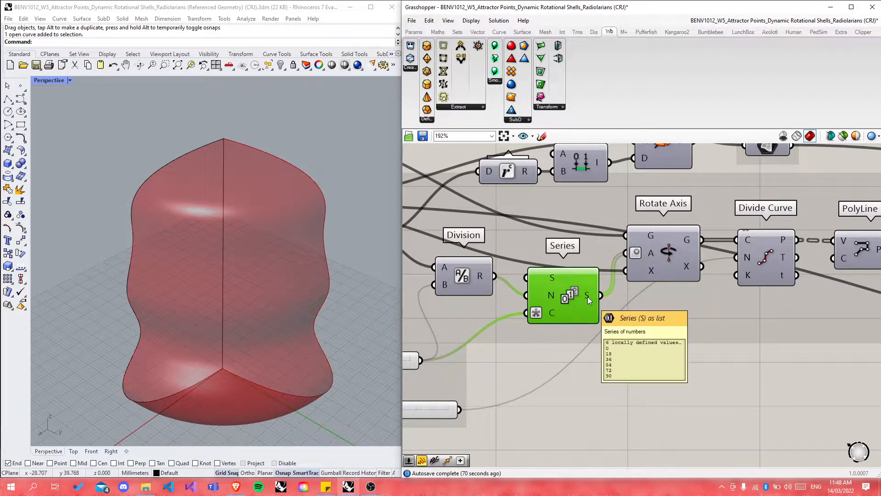
scroll(677, 279, down, 2)
scroll(720, 274, down, 1)
scroll(617, 304, up, 2)
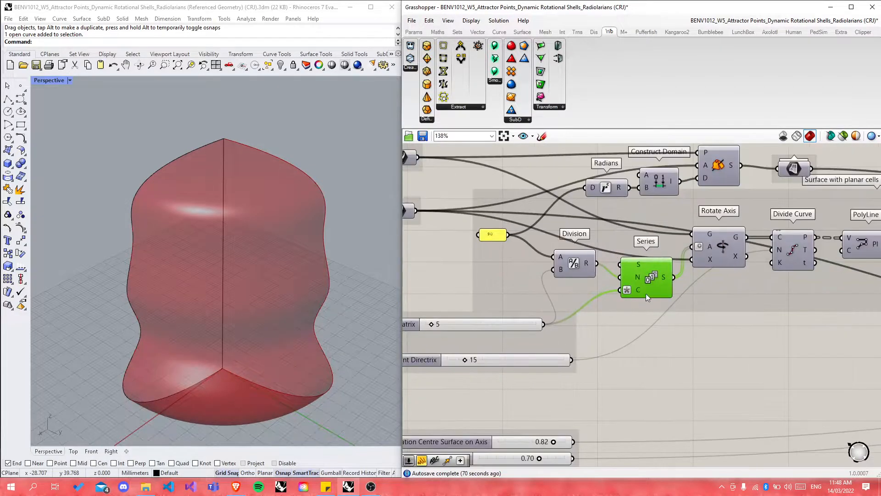
scroll(616, 223, down, 2)
scroll(629, 233, up, 3)
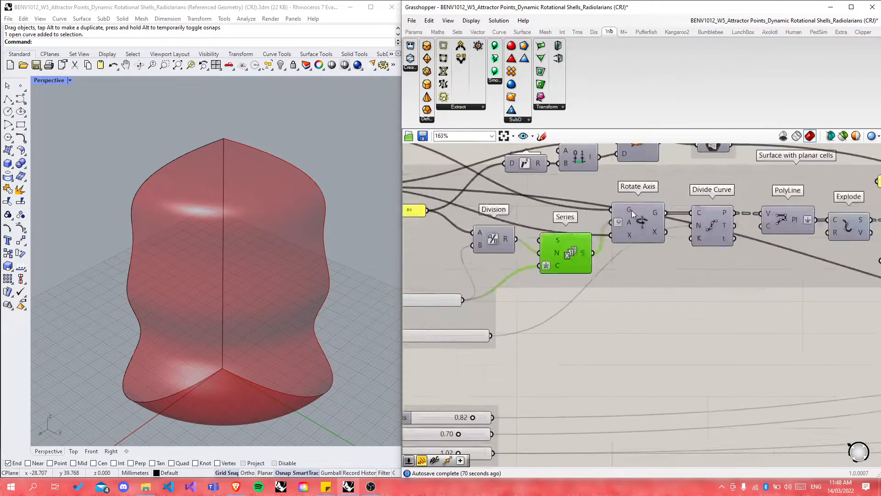
Step: Inspect the example's Rotate Axis component and zoom out to the full canvas
click(630, 236)
scroll(704, 227, down, 3)
scroll(693, 385, up, 3)
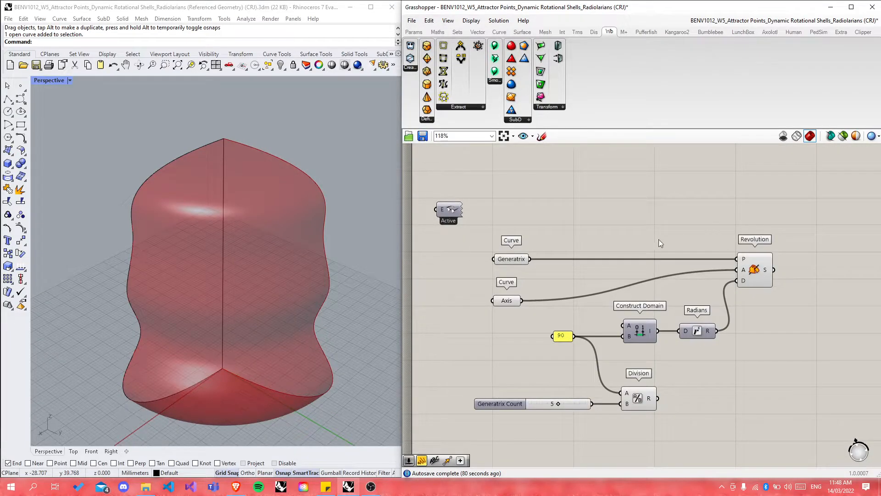
scroll(575, 353, down, 5)
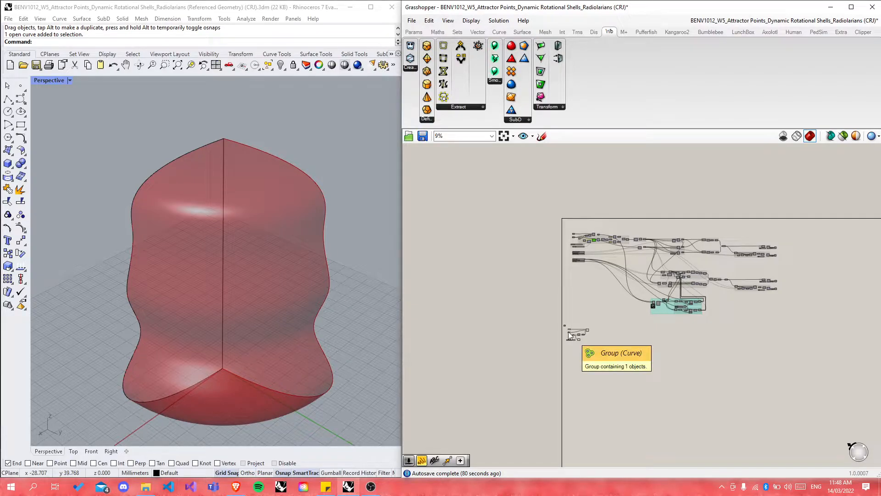
Step: Place a Rotate Axis component, found by searching 'rotate', to the right of Division
scroll(568, 331, up, 6)
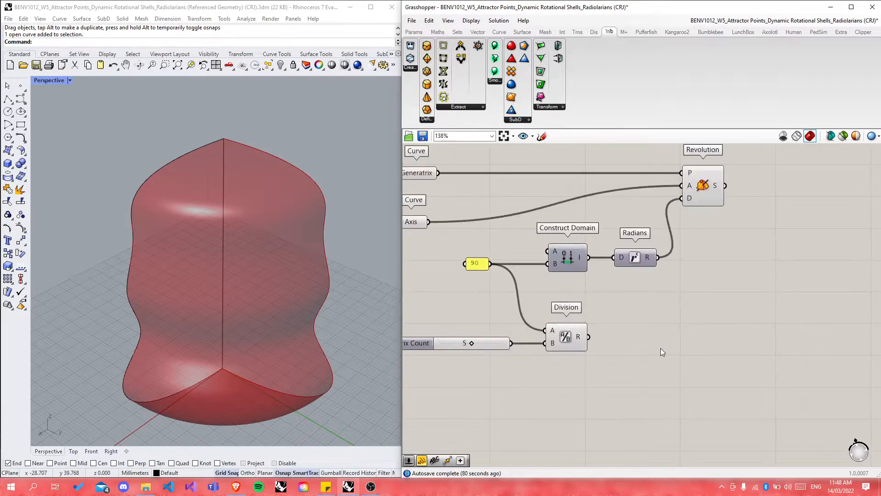
double_click(695, 346)
text(rotate)
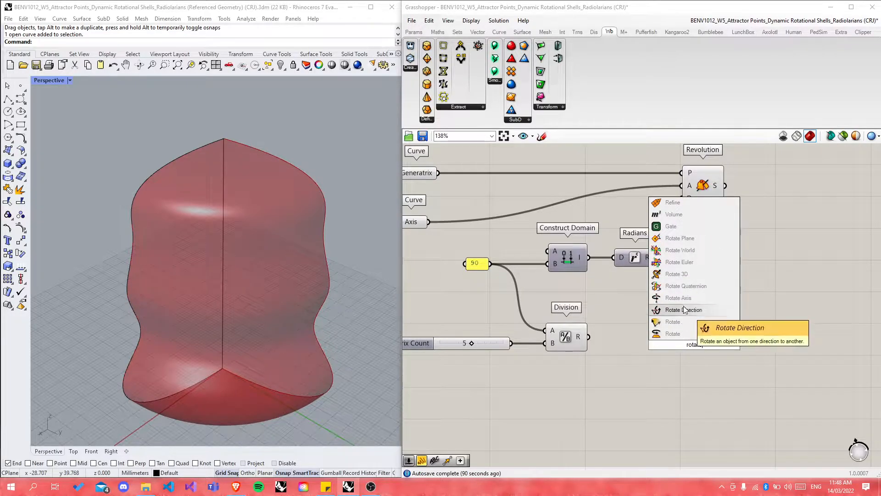
click(678, 297)
drag(690, 332, 704, 338)
click(654, 391)
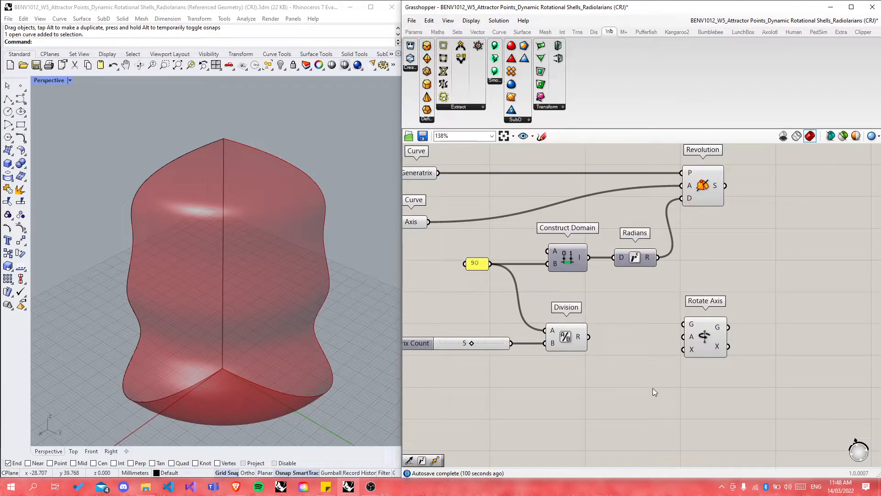
scroll(786, 337, down, 2)
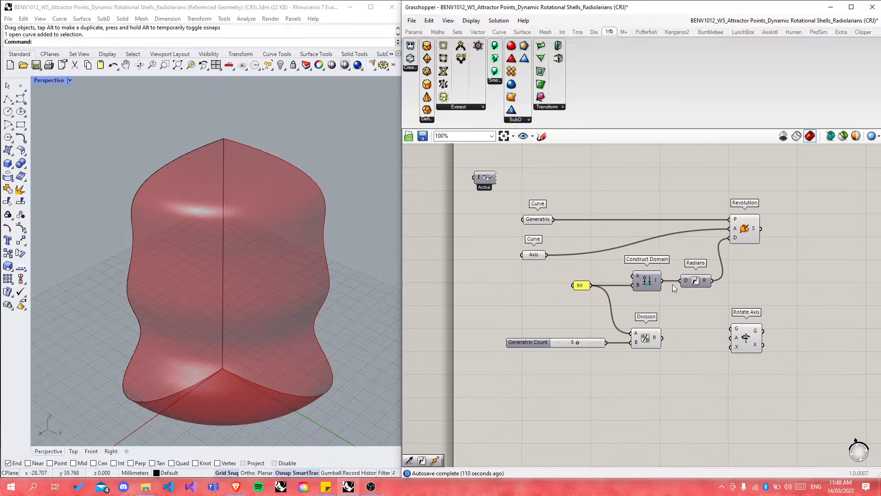
scroll(622, 258, up, 2)
drag(790, 366, 801, 365)
Step: Place a Series component from the search between Division and Rotate Axis
double_click(729, 396)
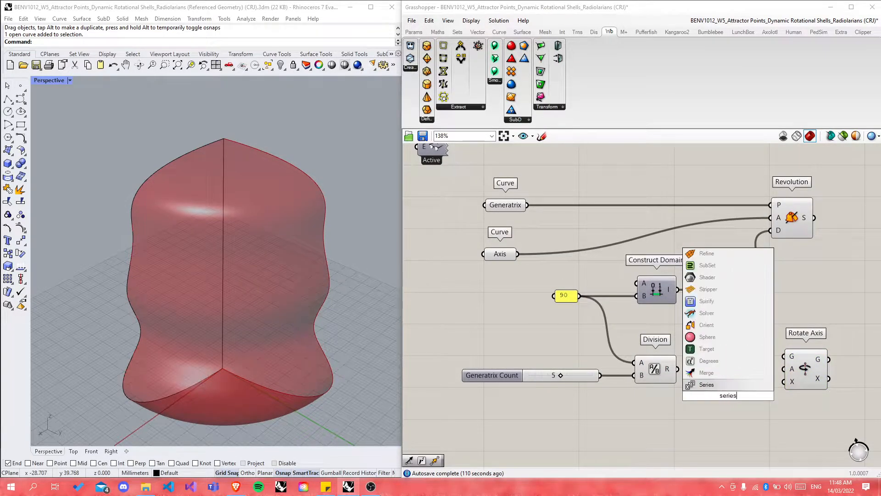
key(Return)
drag(730, 383, 732, 385)
click(720, 439)
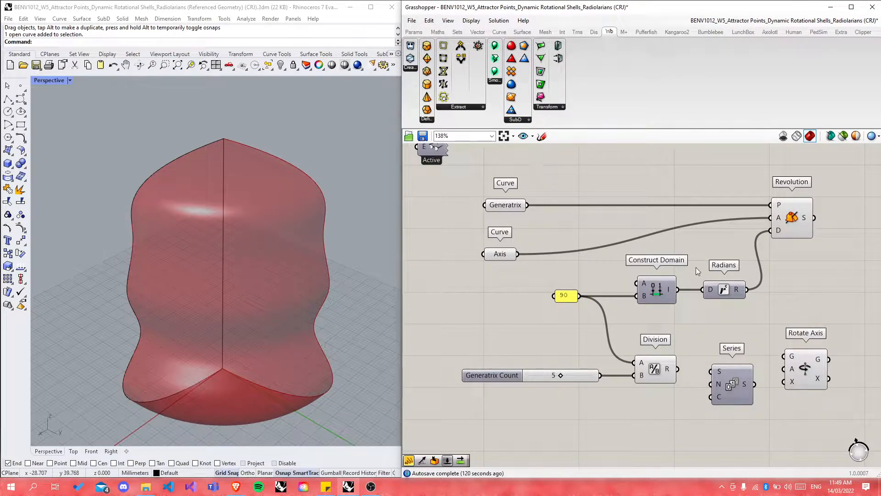
click(809, 368)
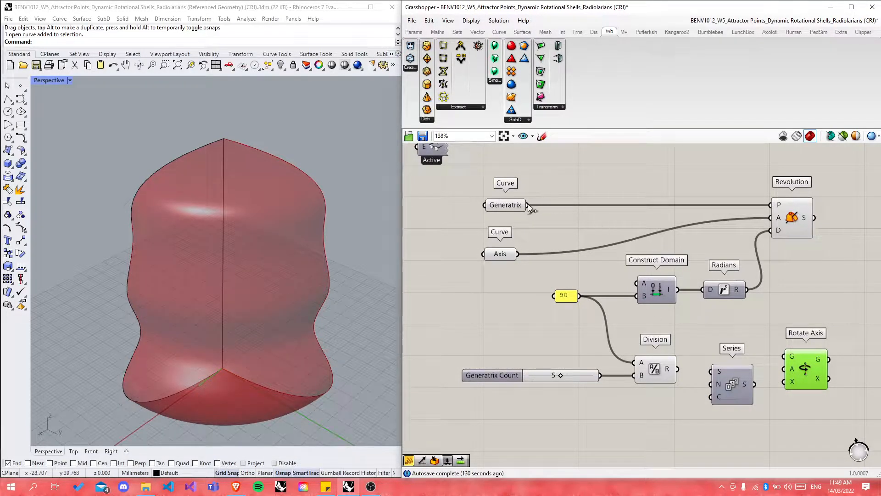
click(787, 218)
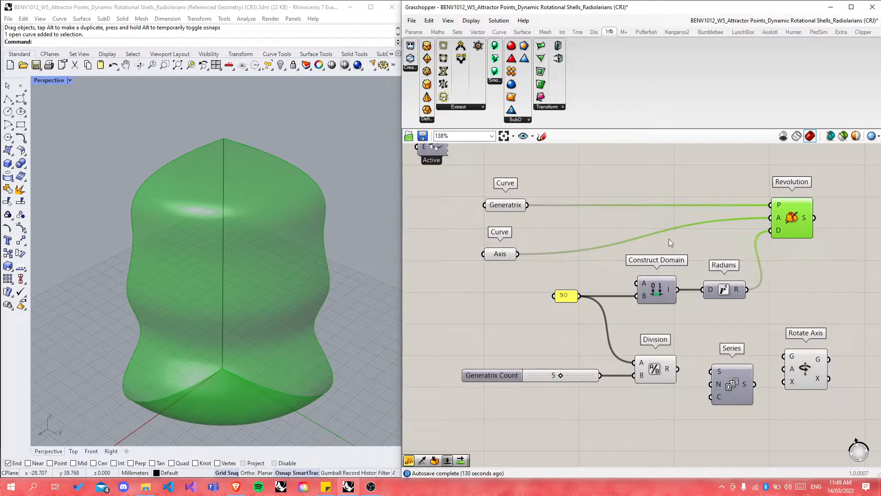
click(812, 362)
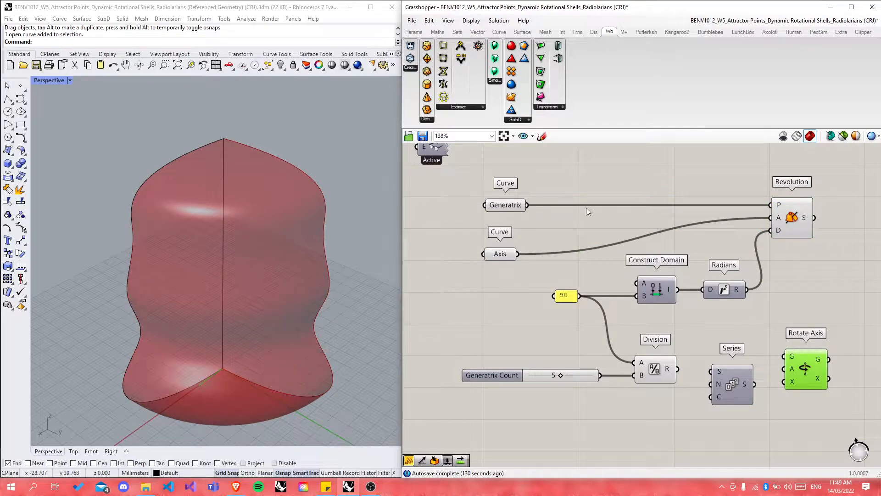
drag(527, 206, 785, 362)
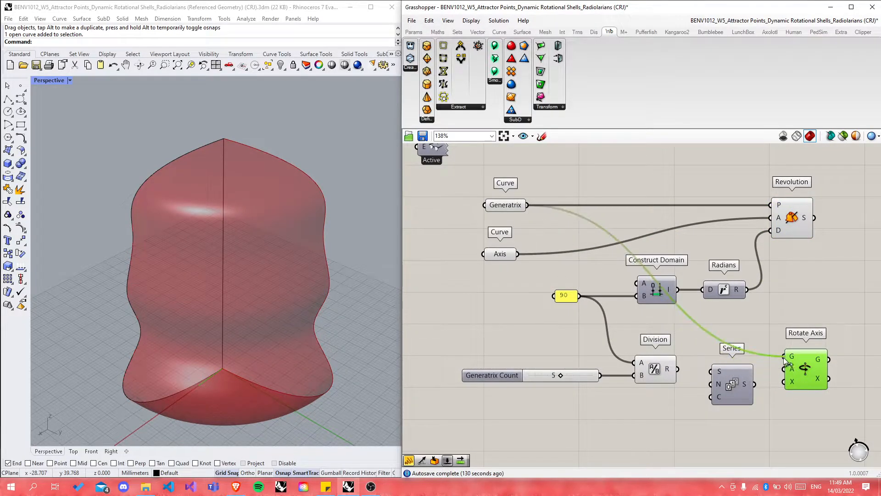
click(806, 295)
drag(804, 373, 824, 347)
click(789, 405)
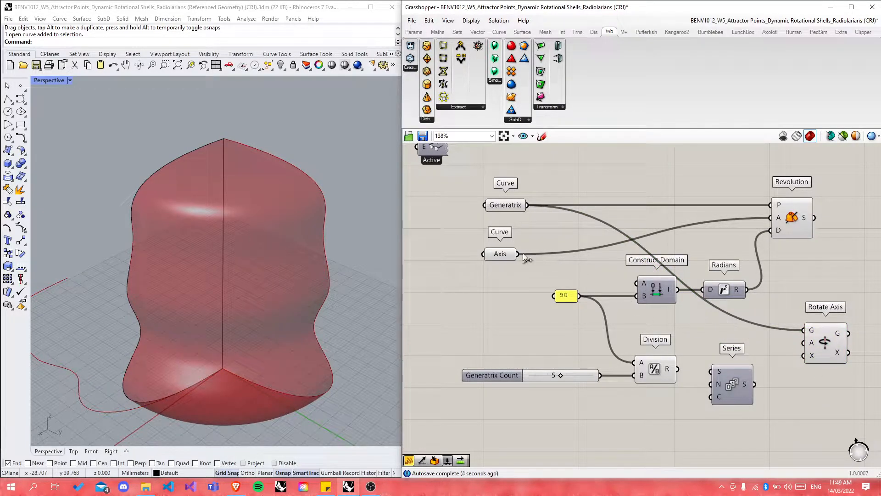
drag(518, 254, 803, 342)
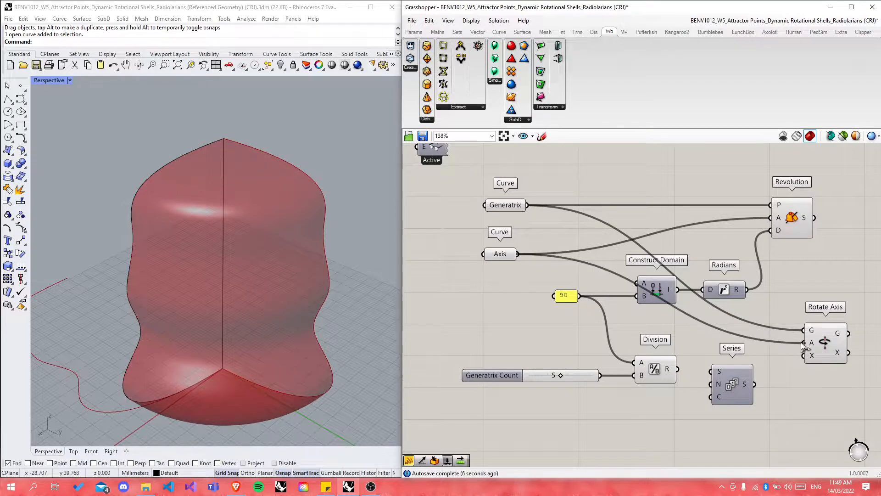
scroll(681, 340, down, 2)
scroll(742, 373, up, 5)
click(685, 369)
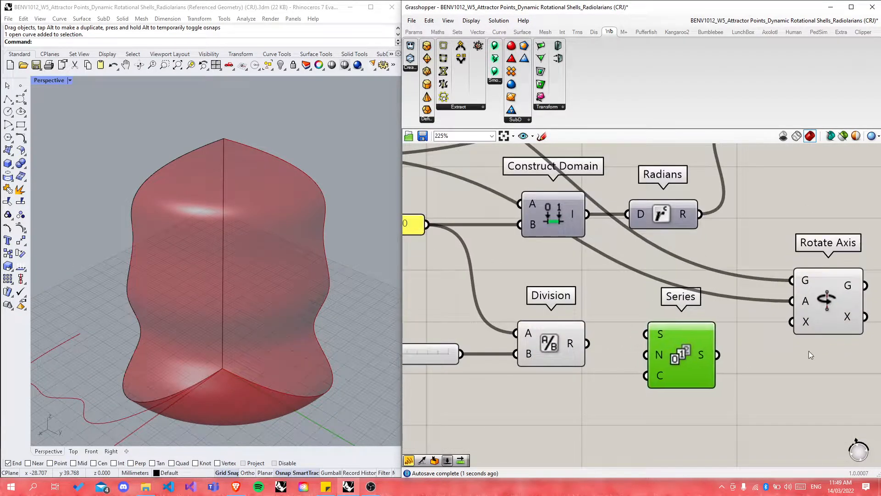
scroll(811, 329, down, 10)
drag(630, 266, 809, 331)
scroll(809, 332, up, 6)
right_click(797, 316)
mouse_move(809, 320)
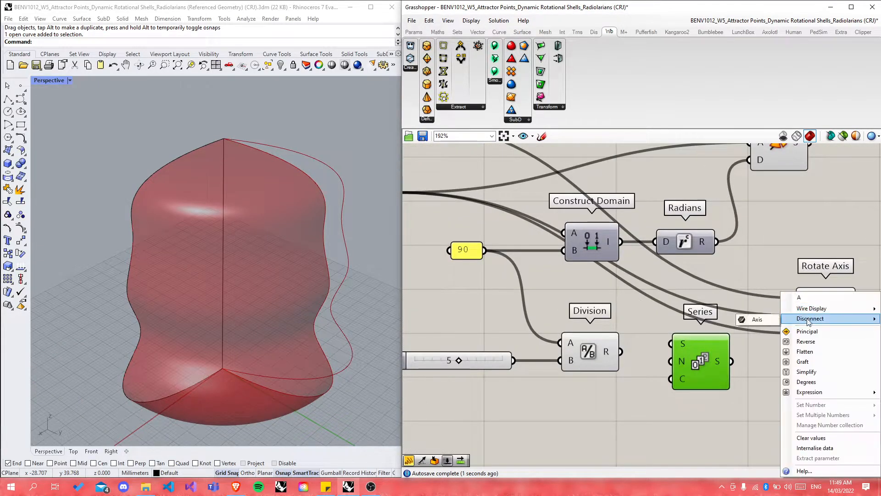
click(757, 319)
click(822, 318)
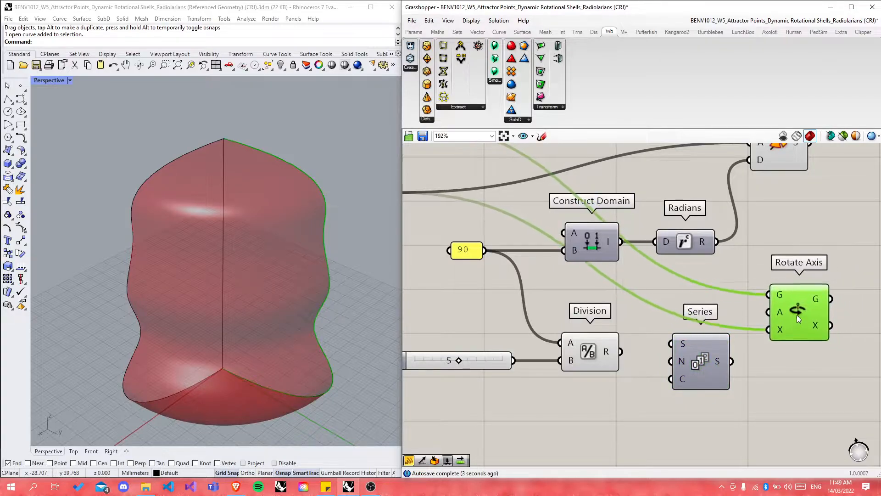
scroll(776, 335, down, 6)
scroll(623, 259, up, 3)
scroll(622, 259, down, 3)
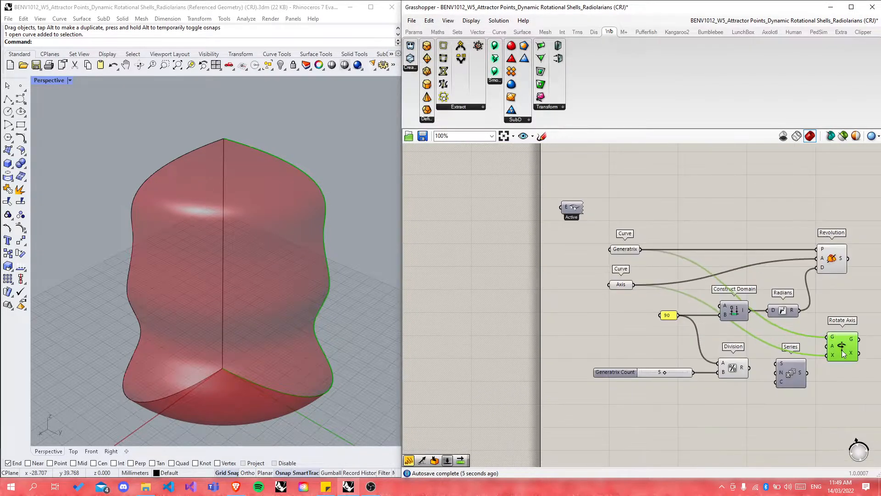
scroll(727, 319, up, 7)
scroll(616, 266, down, 2)
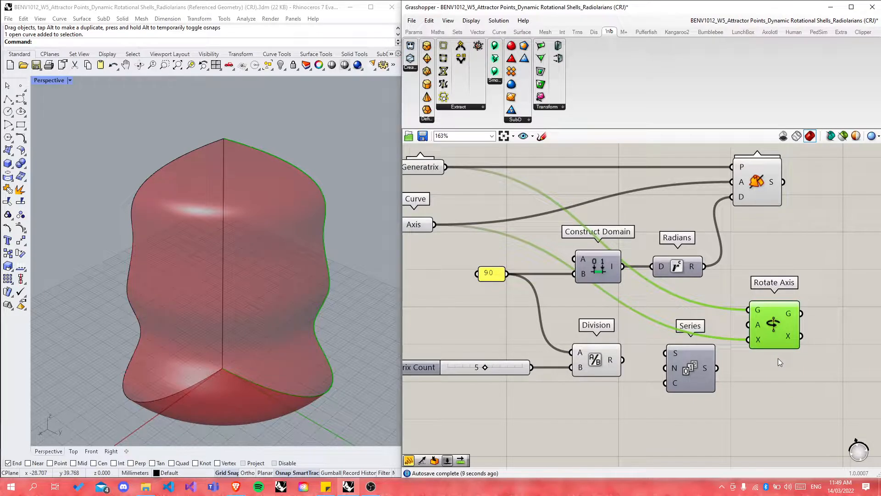
Step: Lower the Series component slightly beside Division, then select Division
drag(698, 382, 695, 390)
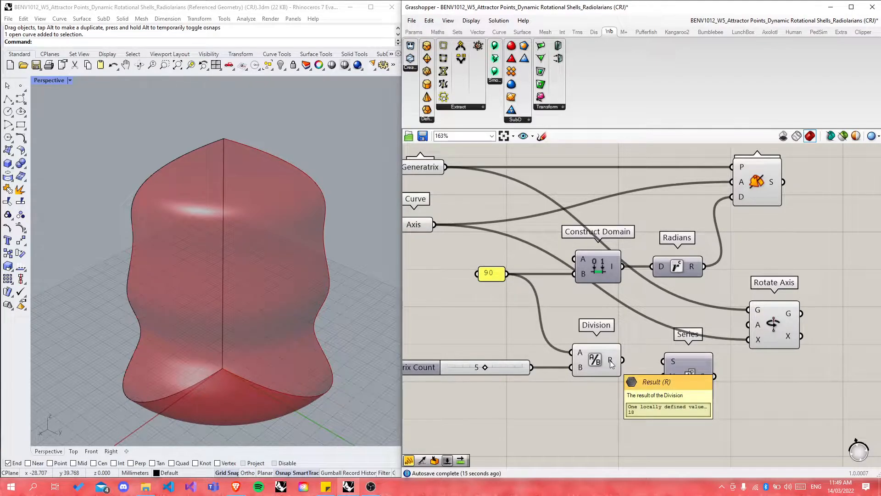
scroll(644, 377, up, 1)
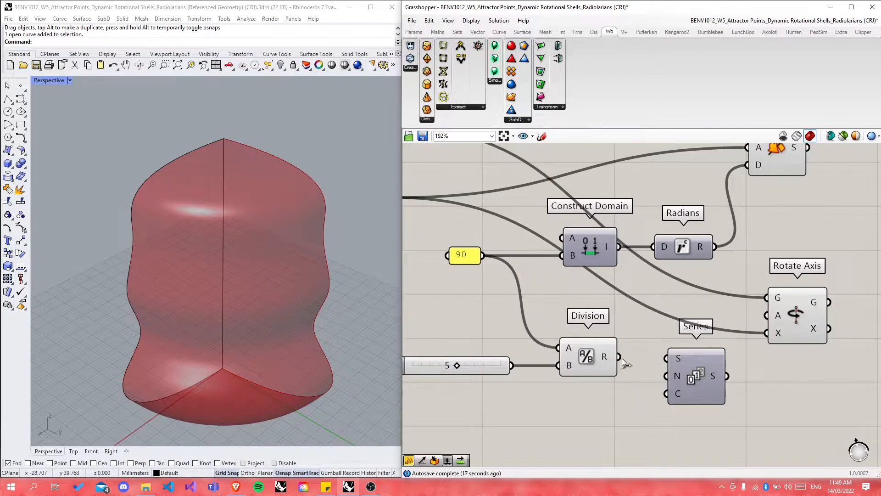
scroll(633, 389, down, 5)
scroll(624, 247, up, 4)
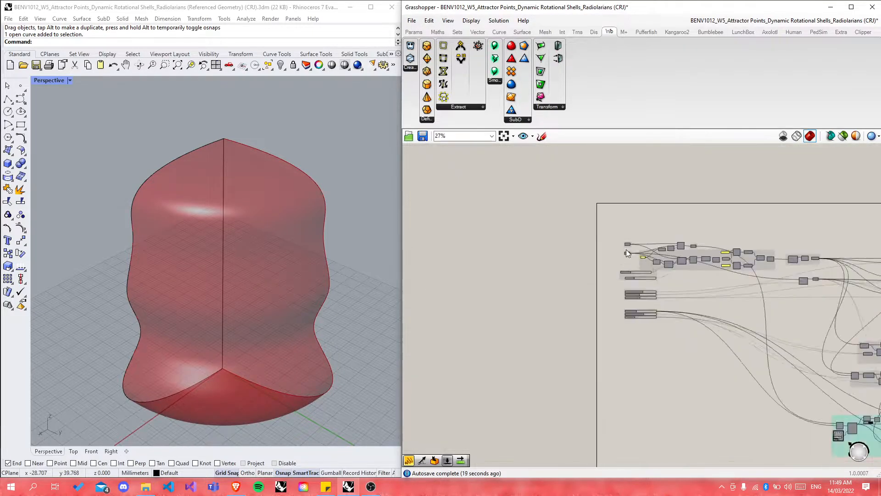
scroll(702, 275, up, 3)
click(607, 274)
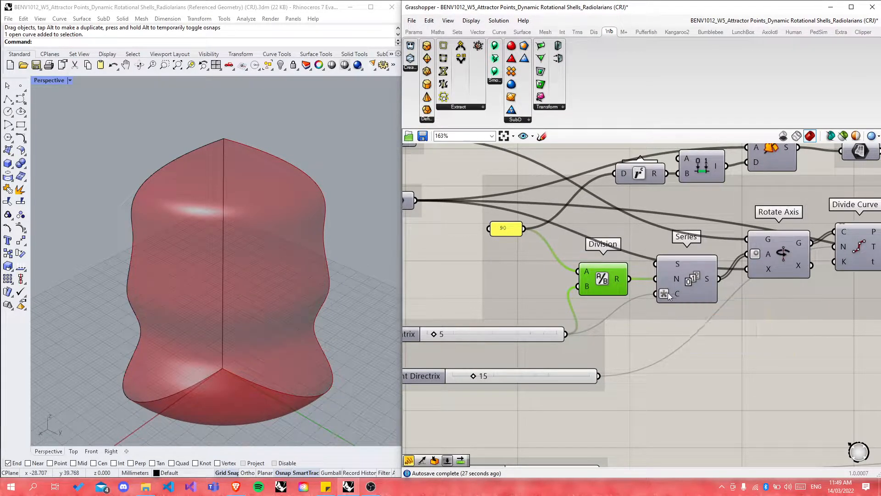
right_click(668, 293)
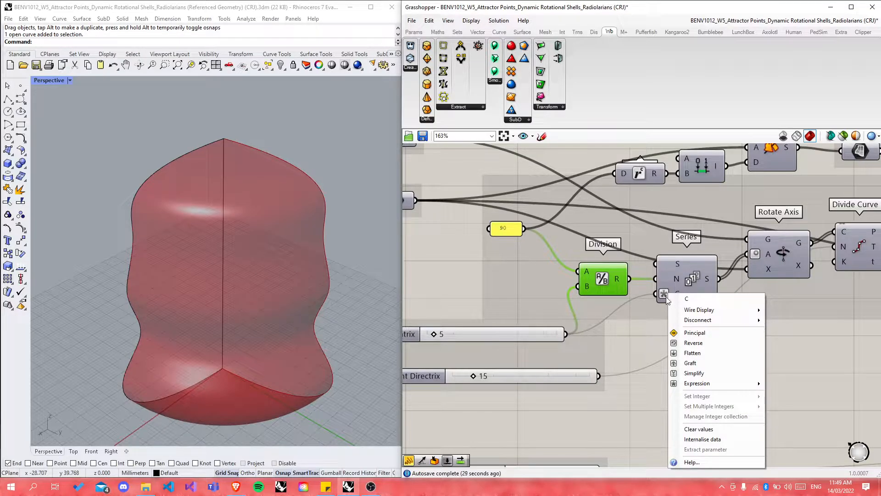
mouse_move(694, 388)
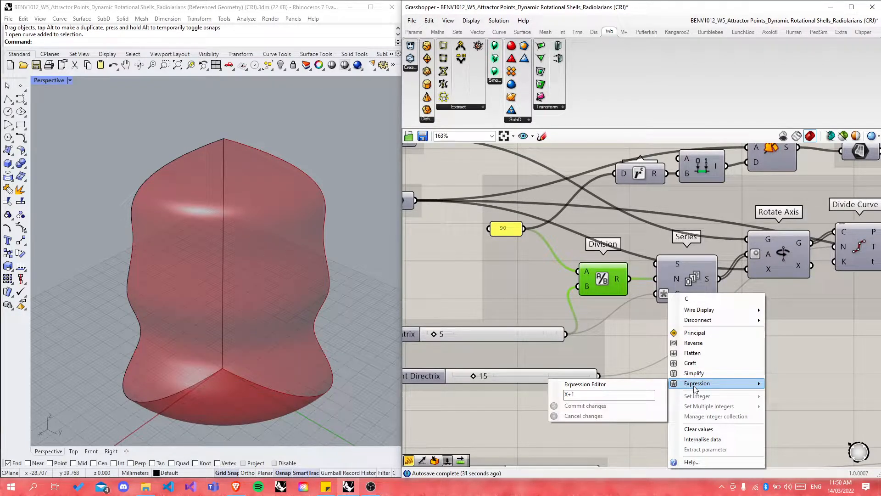
click(797, 339)
scroll(698, 244, down, 8)
scroll(698, 244, up, 6)
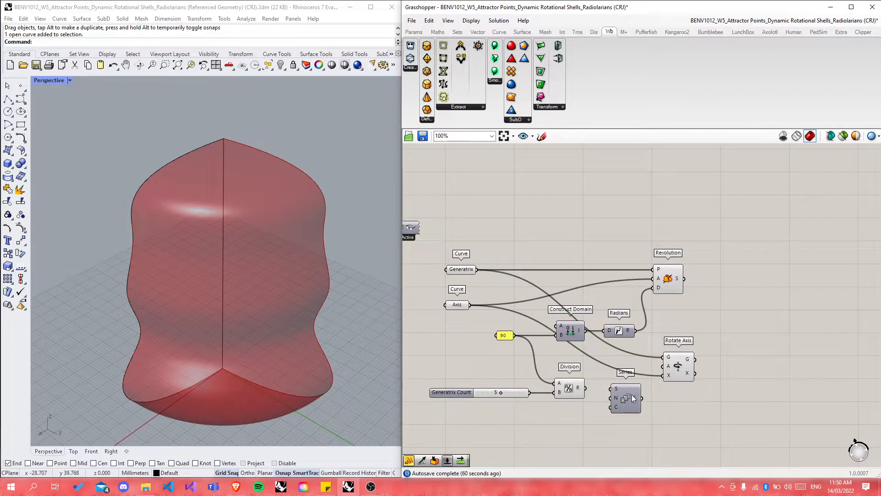
Step: Move Series up beside Division and wire Division's result into the Series step
scroll(596, 399, up, 3)
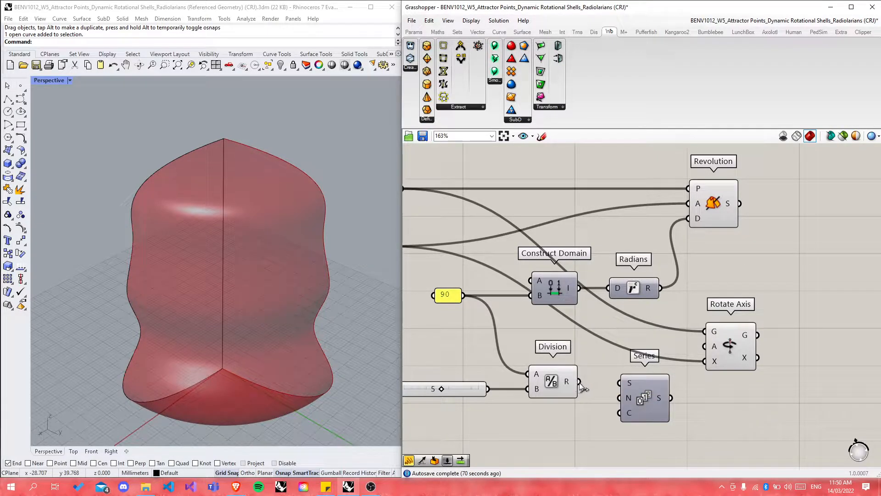
drag(650, 403, 652, 387)
drag(578, 382, 626, 386)
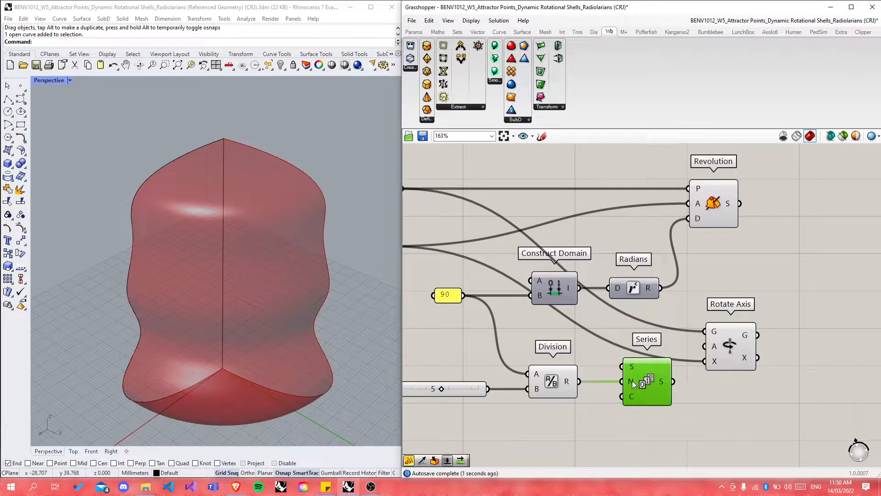
click(637, 412)
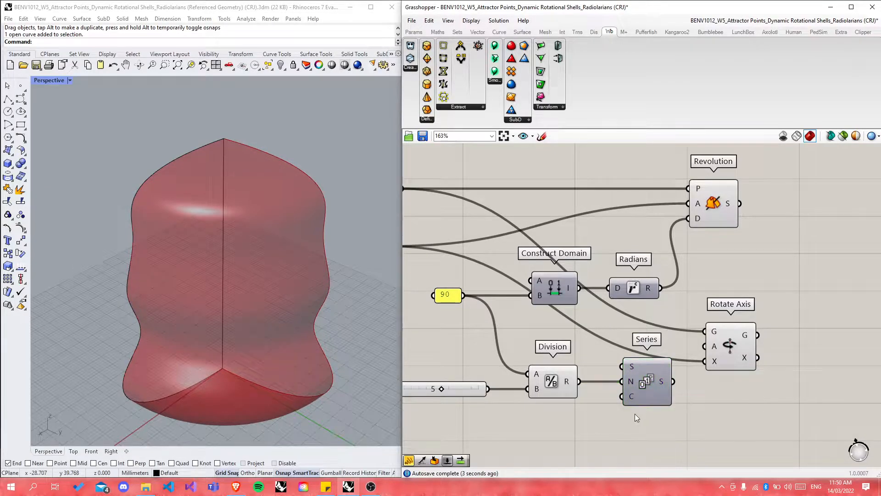
Step: Drive Series count with the Generatrix Count slider via x+1, and feed Series into Rotate Axis angle
click(655, 390)
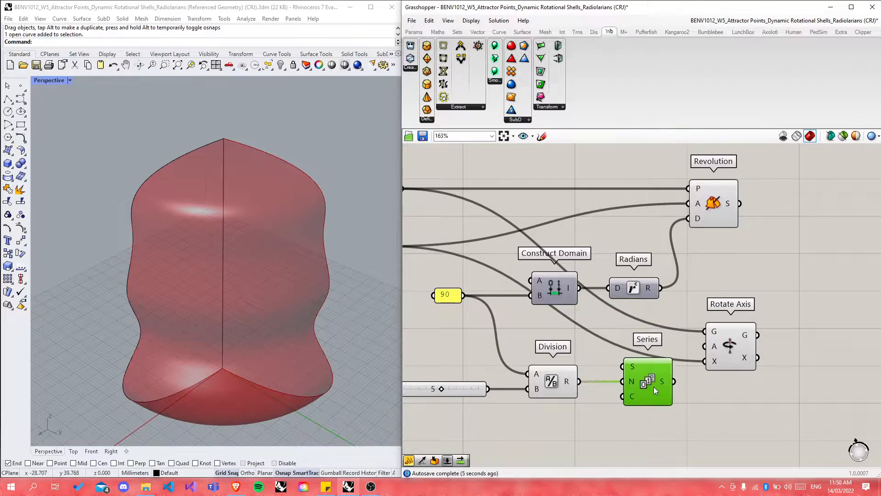
mouse_move(568, 381)
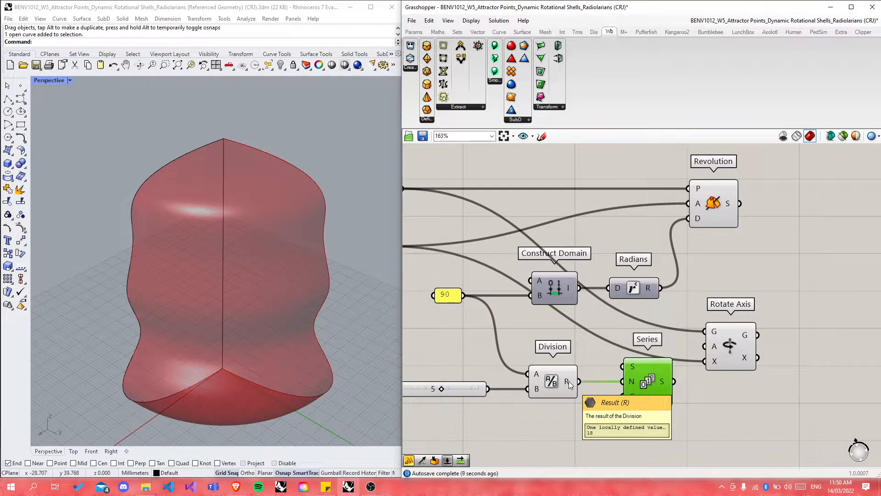
drag(454, 390, 623, 395)
click(526, 435)
right_click(632, 396)
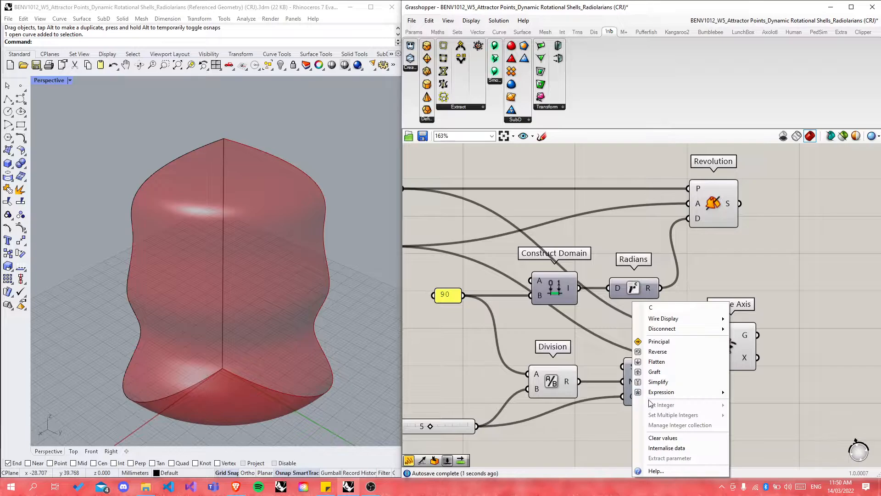
mouse_move(688, 391)
text(x+1)
click(769, 415)
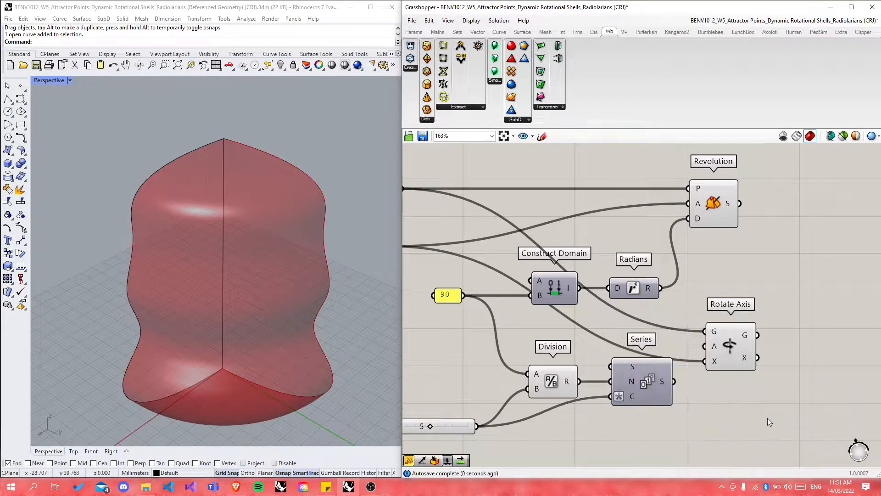
drag(674, 381, 706, 346)
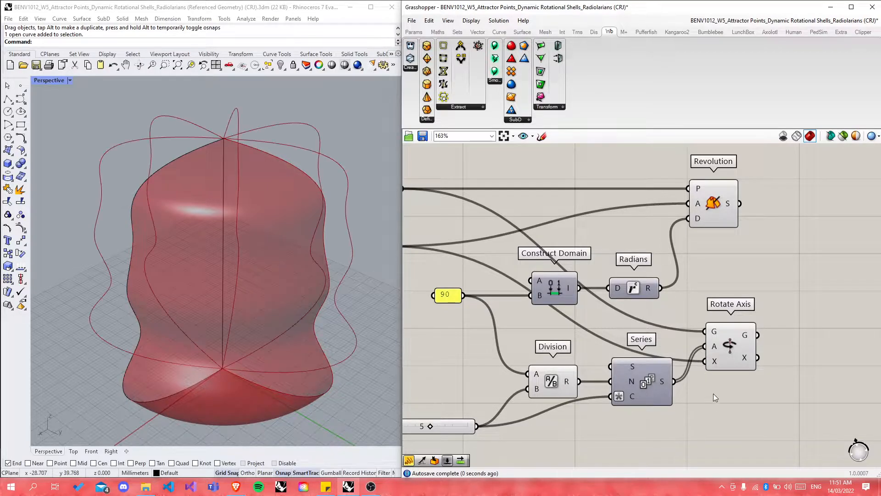
right_drag(253, 293, 164, 333)
Step: Set Rotate Axis's angle input to Degrees so the profiles span 0–90 in steps of 18
scroll(613, 449, down, 5)
scroll(631, 269, up, 3)
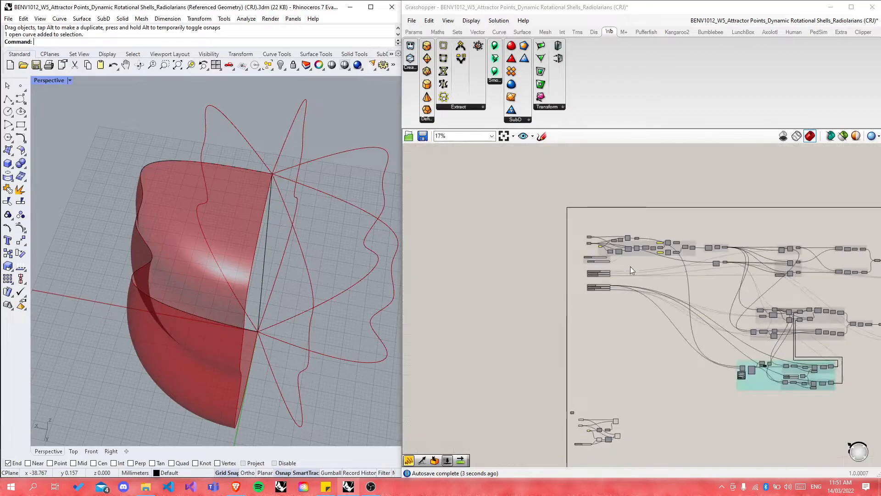
scroll(590, 238, up, 3)
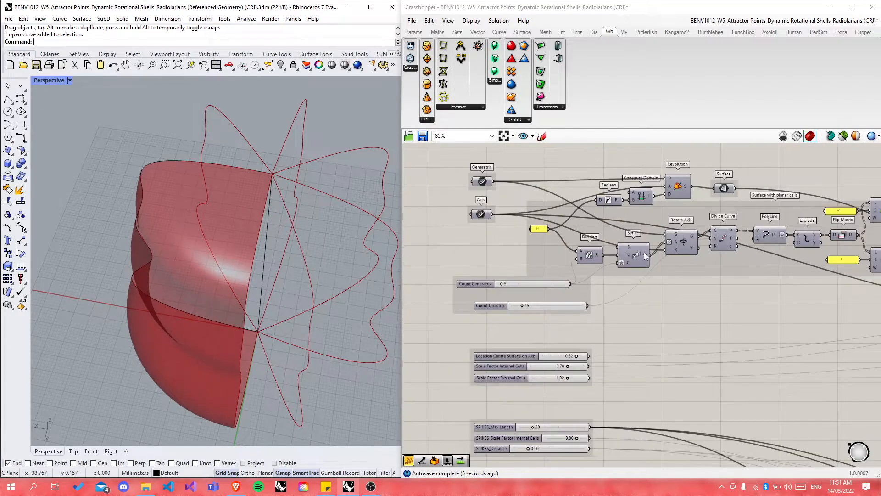
click(683, 241)
middle_click(683, 241)
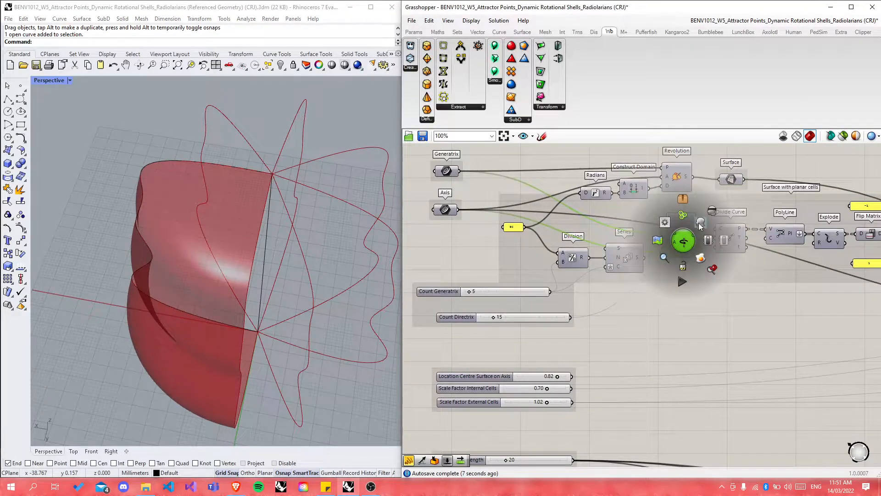
scroll(675, 243, up, 3)
mouse_move(677, 244)
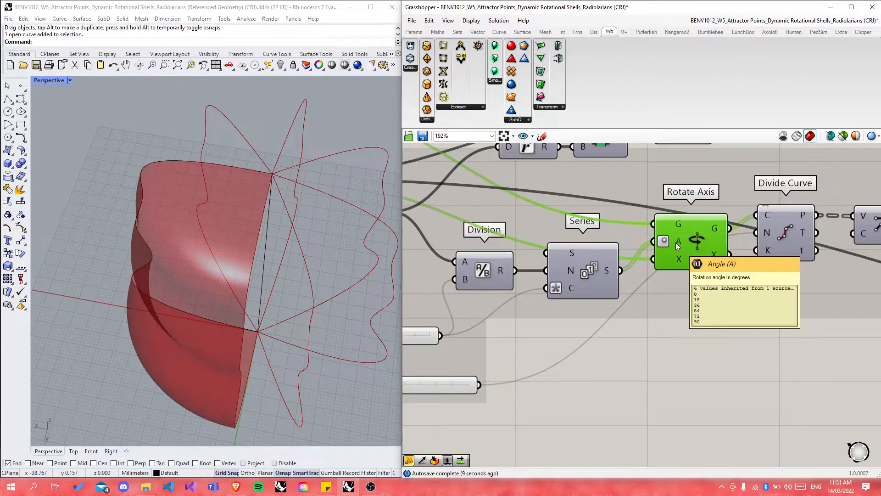
scroll(676, 243, down, 5)
scroll(671, 191, down, 5)
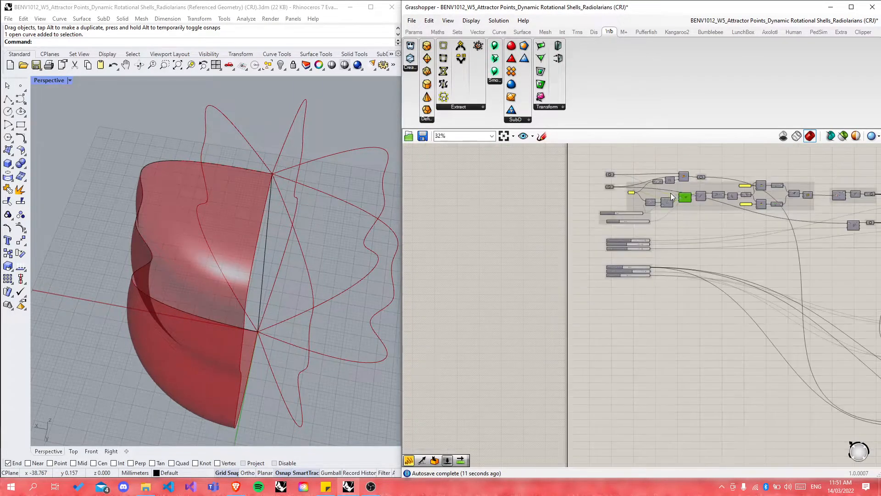
scroll(667, 372, up, 10)
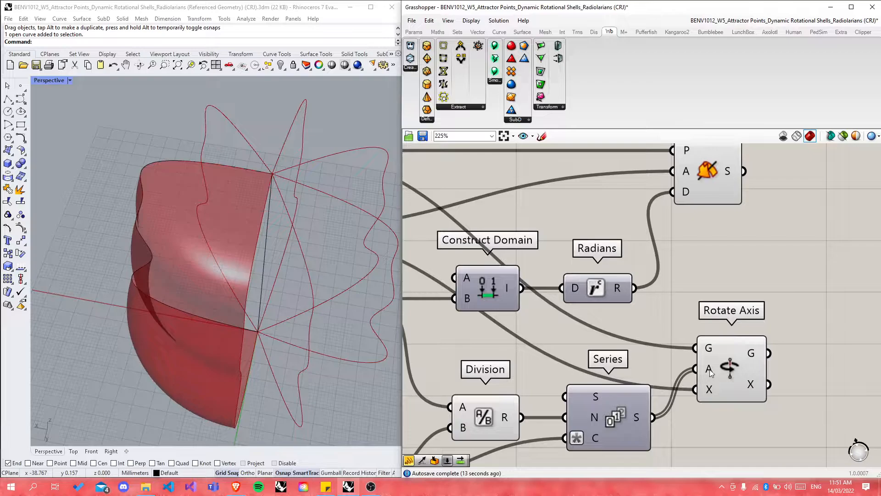
right_click(710, 370)
click(735, 382)
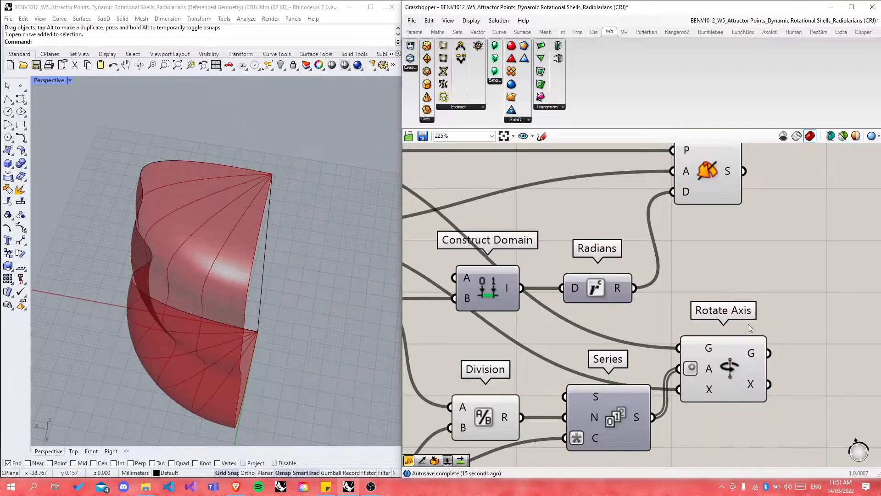
scroll(749, 340, down, 2)
Step: Shift the Rotate Axis component slightly to the right
click(668, 381)
click(585, 378)
click(703, 382)
drag(735, 358, 747, 359)
click(659, 411)
Step: Drag Generatrix Count to 4, leaving five profile curves 22.5 apart, and orbit the Perspective view
scroll(594, 413, up, 3)
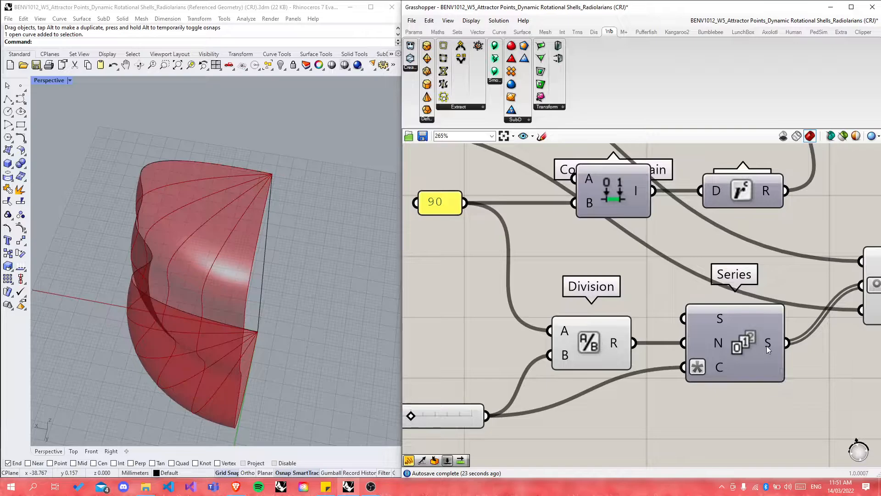
mouse_move(768, 346)
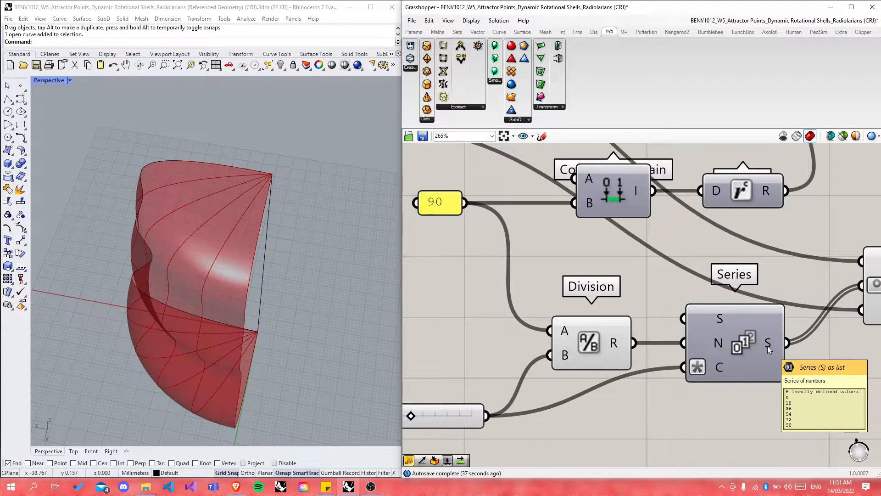
scroll(732, 320, down, 5)
scroll(543, 379, up, 5)
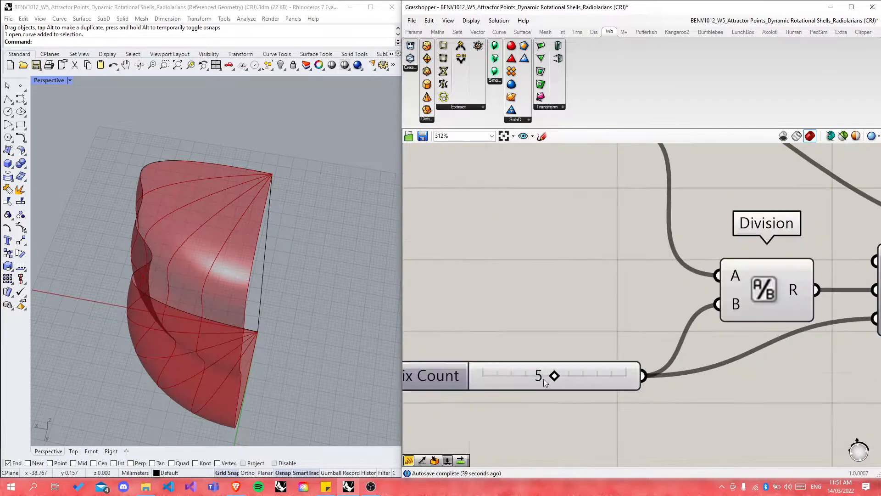
mouse_move(555, 374)
mouse_down()
mouse_move(588, 376)
mouse_move(525, 377)
mouse_move(557, 376)
mouse_move(541, 376)
mouse_up()
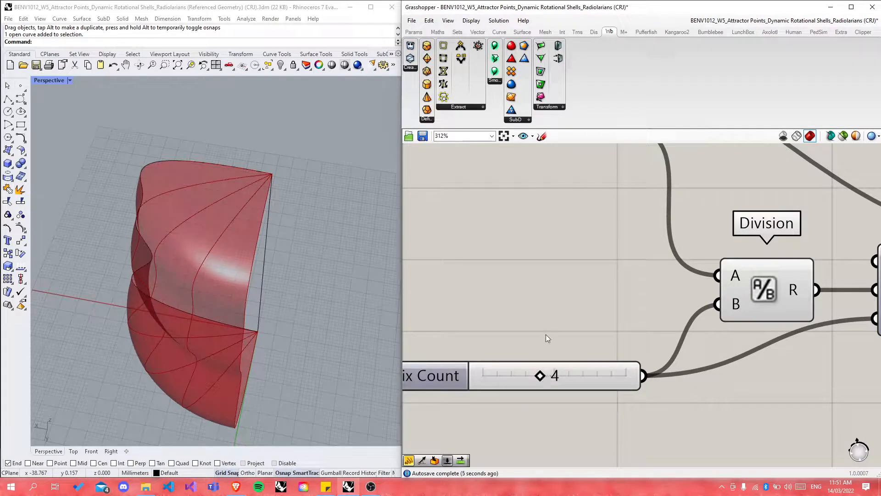
right_drag(269, 285, 242, 269)
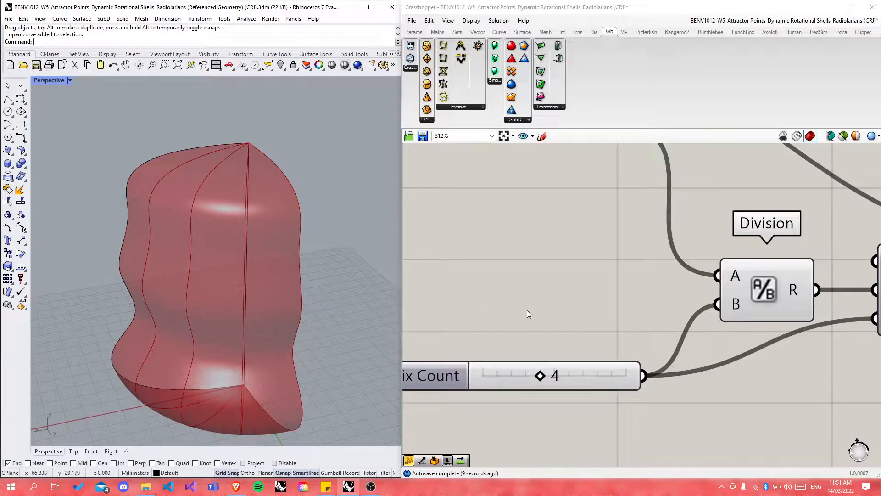
scroll(529, 270, down, 3)
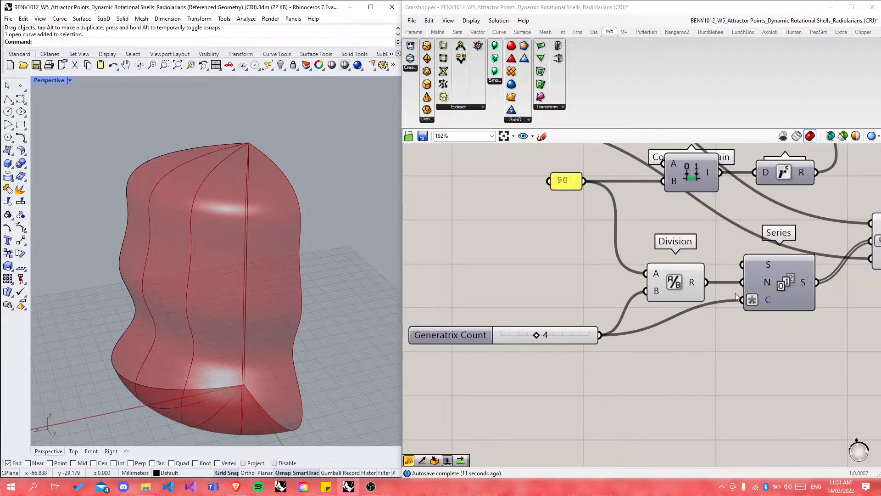
scroll(768, 301, up, 1)
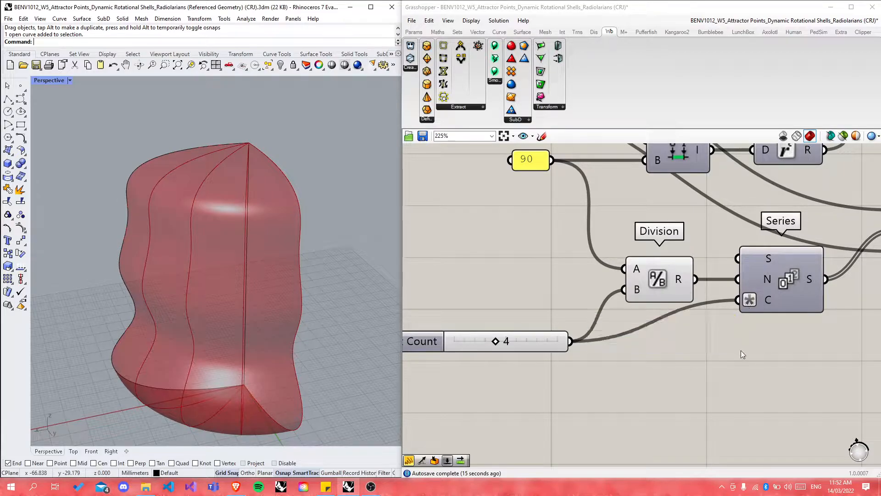
Step: Create a Scribble reading 'x+1' with ~x+1 and place it beside the Series component
double_click(741, 351)
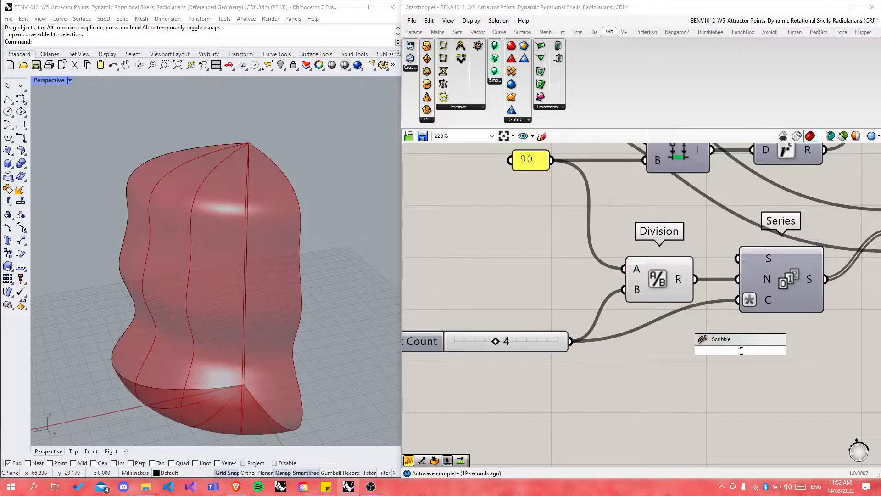
text(~x+1)
key(Return)
drag(733, 355, 760, 330)
click(724, 434)
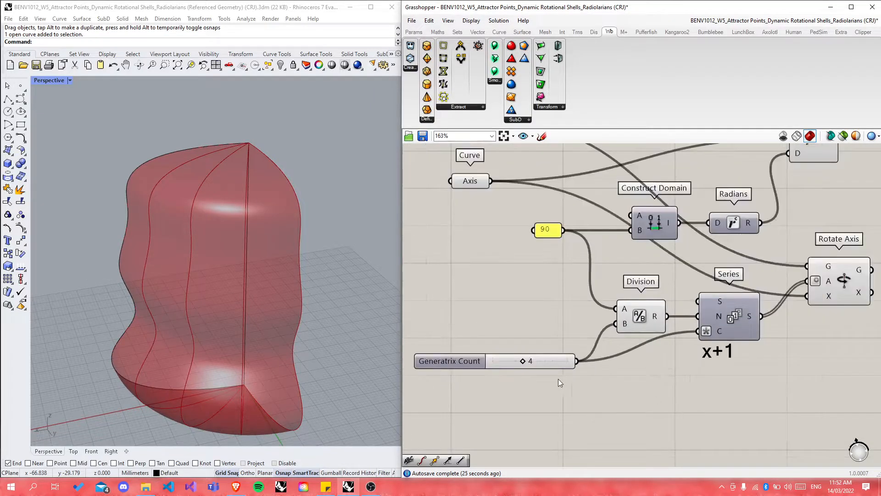
scroll(523, 362, down, 2)
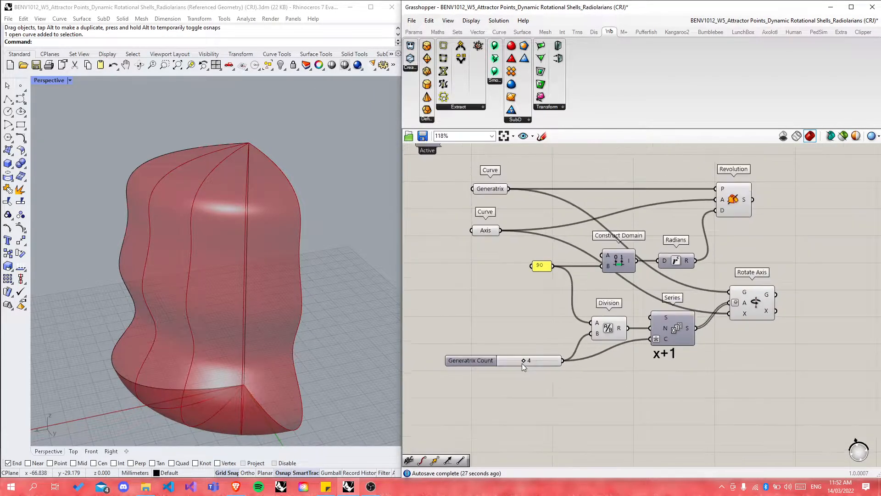
scroll(735, 310, up, 3)
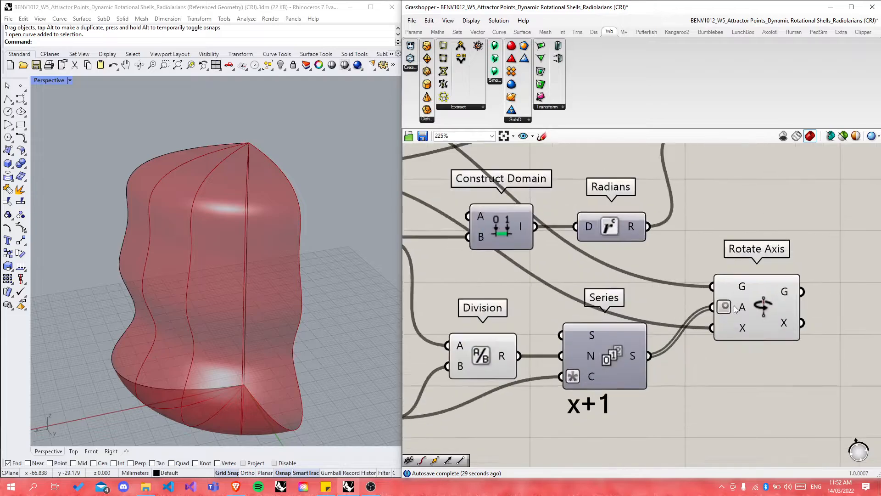
scroll(735, 309, up, 1)
mouse_move(742, 313)
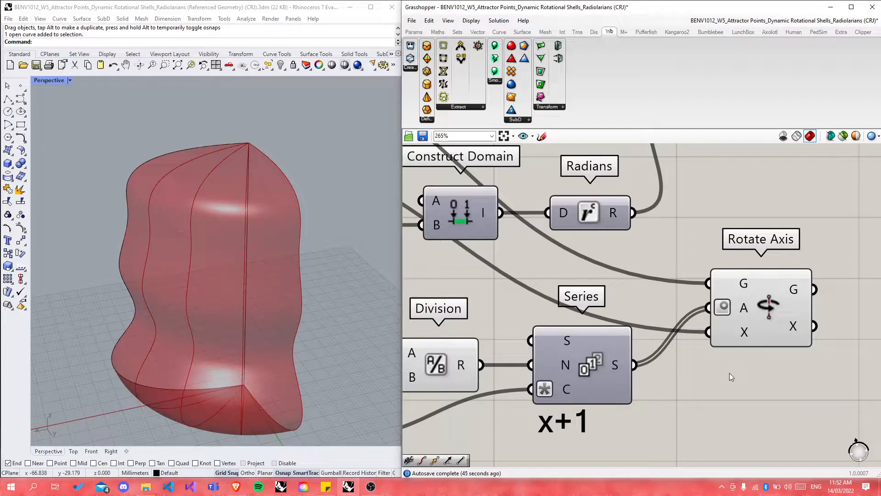
scroll(764, 365, down, 5)
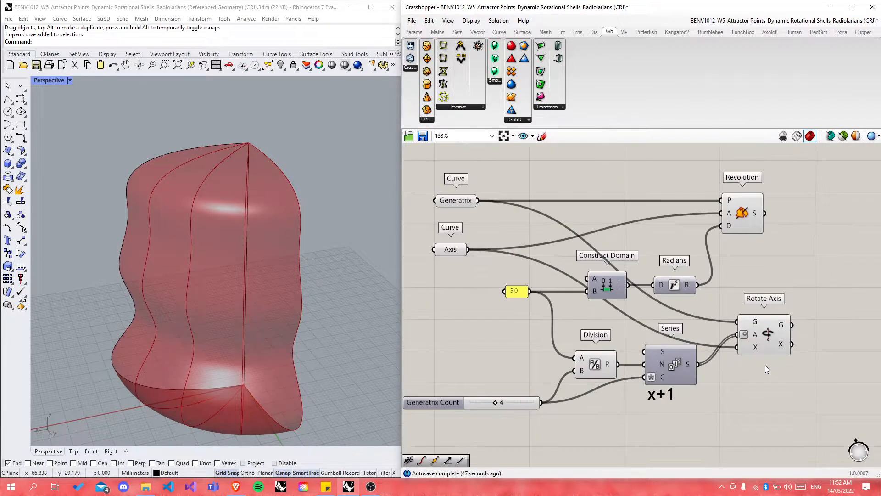
scroll(765, 365, down, 1)
scroll(528, 419, up, 1)
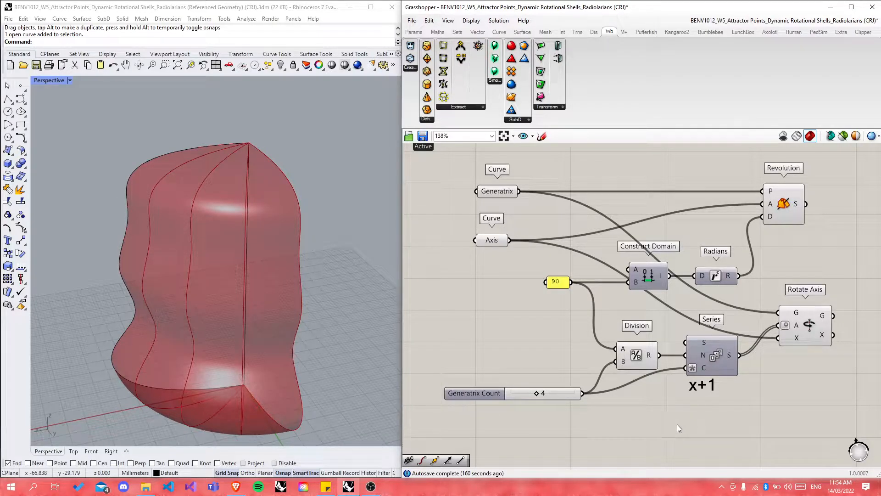
Step: Search for 'contour' after trying 'subdivi' and 'surface coun', and place the Contour component
double_click(676, 424)
text(subdivi)
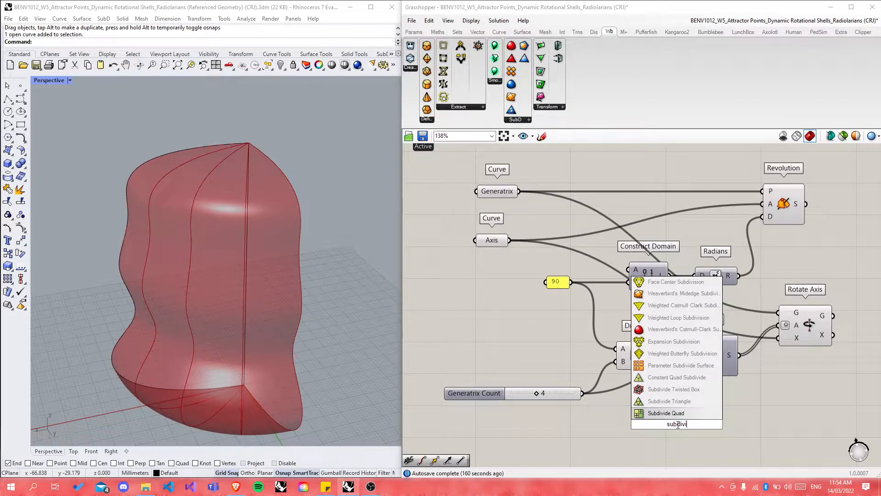
key(BackSpace)
key(BackSpace)
key(BackSpace)
key(BackSpace)
key(BackSpace)
key(BackSpace)
key(BackSpace)
text(surface coun)
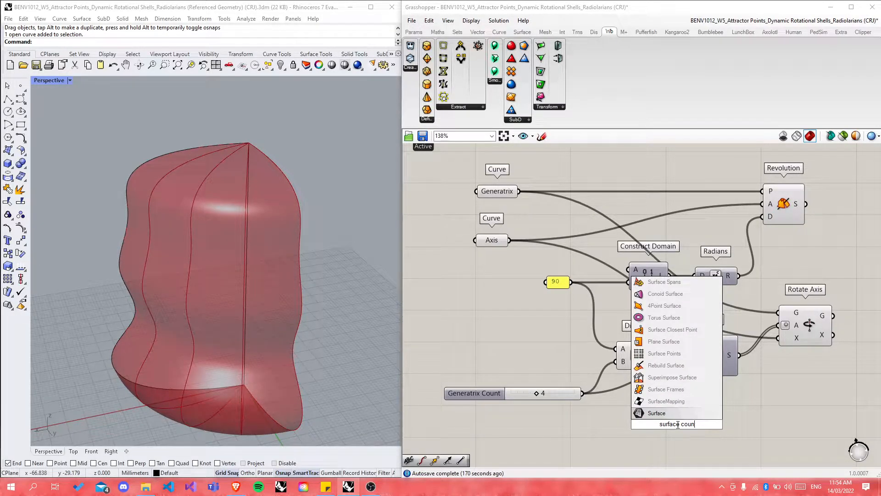
key(BackSpace)
key(BackSpace)
key(BackSpace)
key(BackSpace)
key(BackSpace)
key(BackSpace)
key(BackSpace)
key(BackSpace)
key(BackSpace)
key(BackSpace)
key(BackSpace)
key(BackSpace)
text(contour)
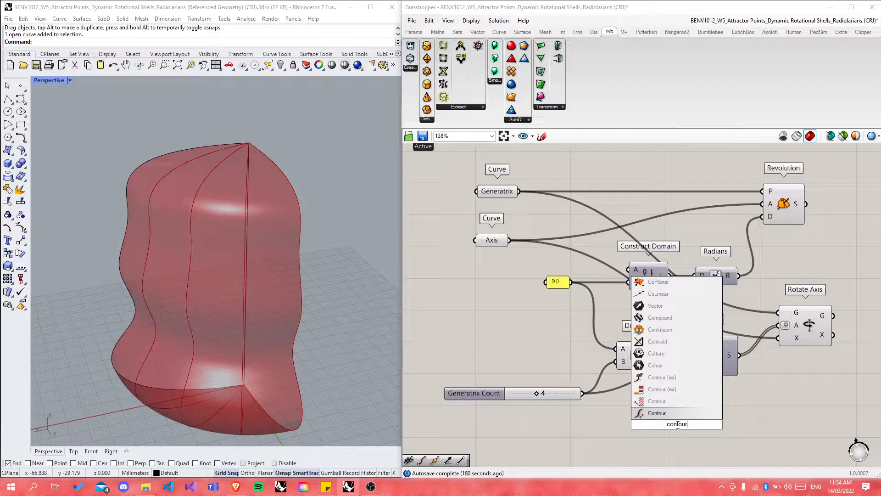
click(656, 413)
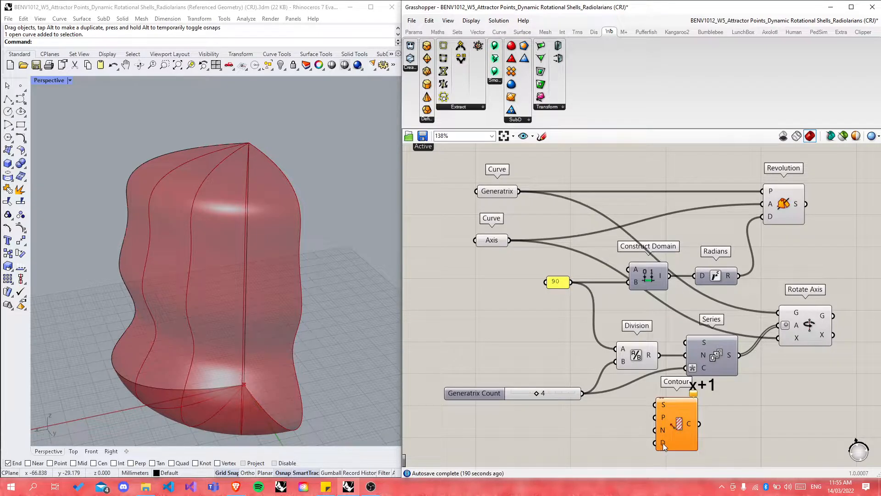
Step: Move Contour to the lower right and orbit the Perspective view around the shell
scroll(578, 308, down, 3)
scroll(603, 407, up, 1)
drag(627, 347, 700, 408)
click(616, 389)
right_drag(315, 244, 189, 274)
scroll(149, 264, down, 5)
scroll(237, 297, up, 3)
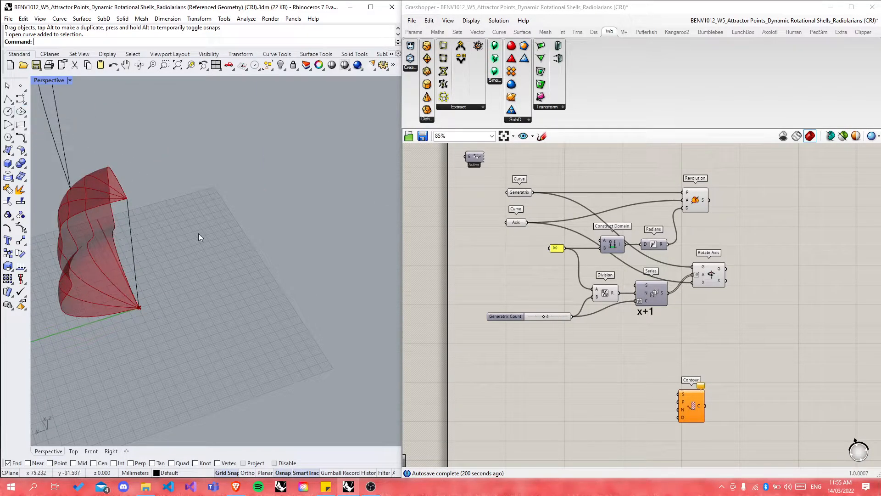
Step: Place Circle and Polygon components, stacking the Polygon directly under the Circle
double_click(545, 382)
text(circ)
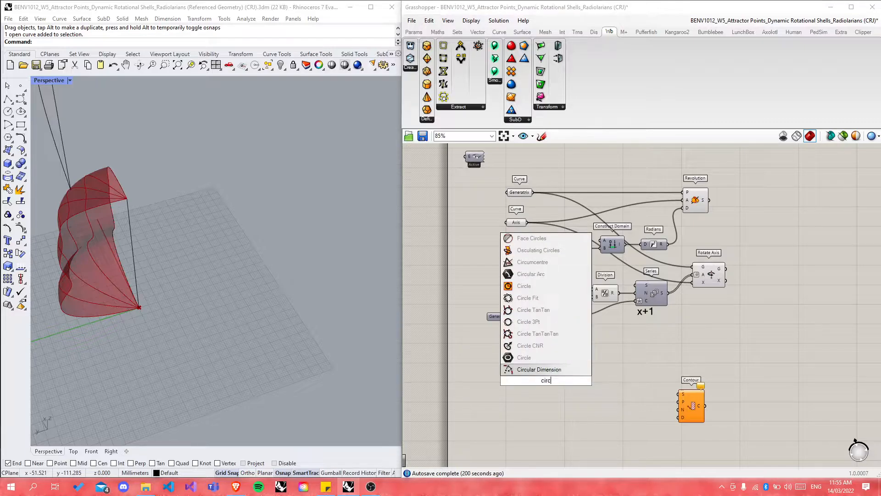
key(Up)
key(Up)
key(Up)
key(Up)
key(Up)
key(Up)
key(Up)
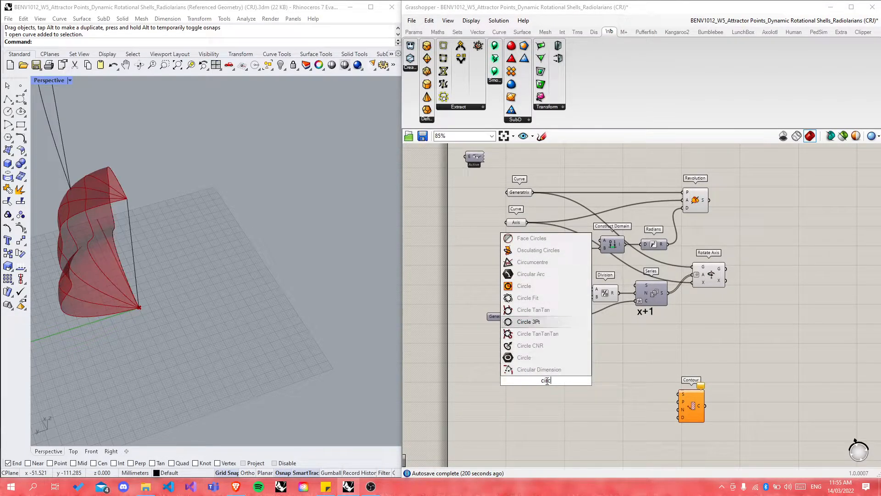
key(Return)
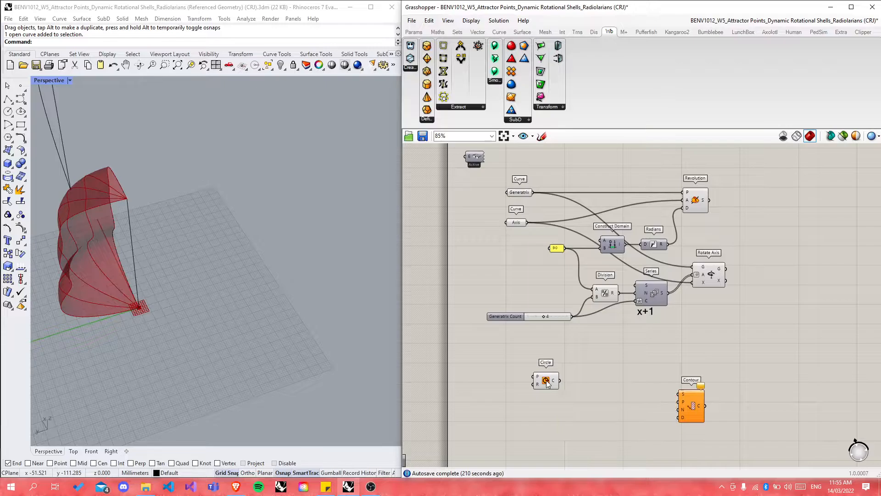
double_click(580, 433)
text(poly)
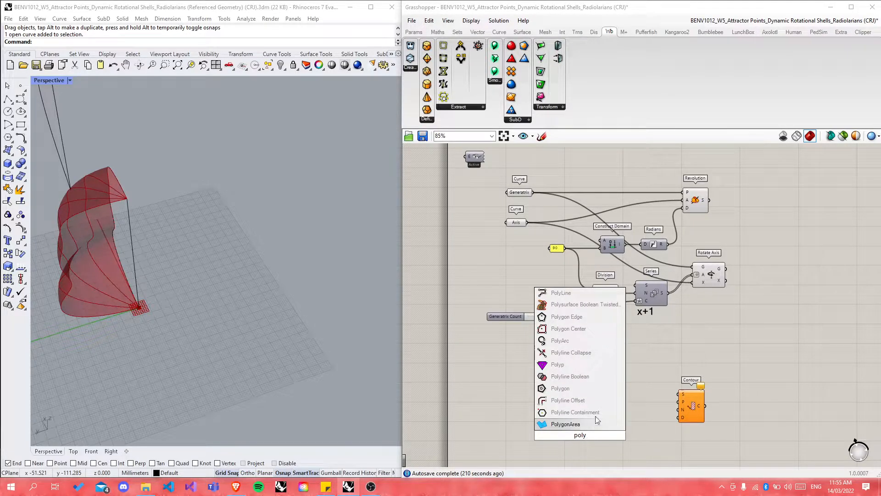
click(572, 387)
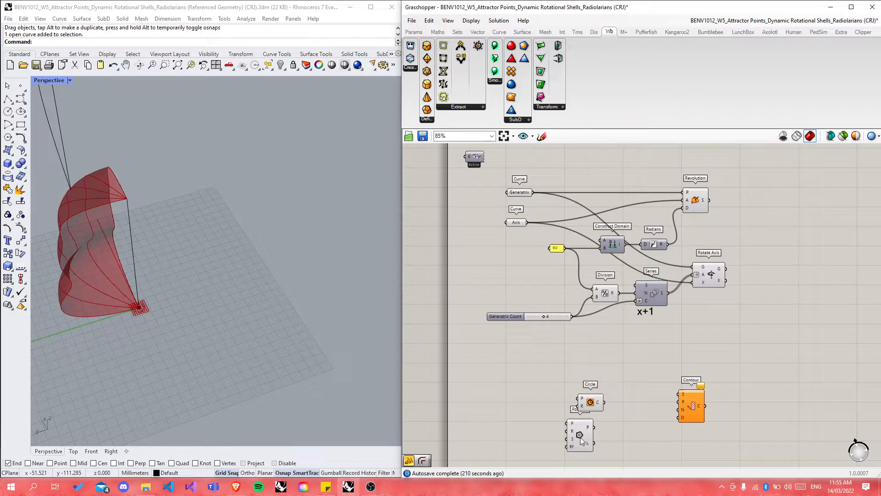
drag(581, 441, 638, 443)
drag(591, 402, 609, 367)
drag(642, 435, 608, 419)
click(646, 418)
Step: Add a Move component and wire the Polygon into its geometry input
scroll(606, 444, up, 3)
double_click(656, 434)
text(move)
key(Return)
drag(629, 391, 649, 433)
click(627, 444)
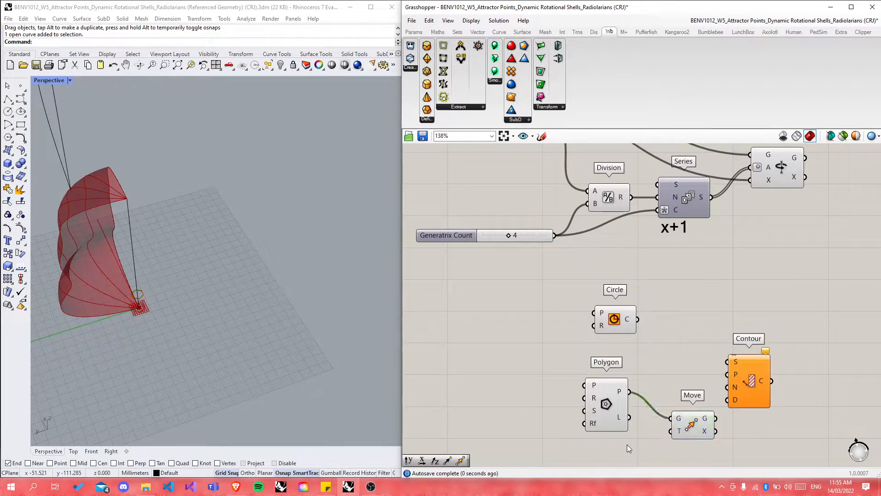
Step: Select the upper group of components, bring up its quick options, then dismiss them
scroll(148, 298, up, 3)
scroll(547, 349, down, 4)
drag(490, 178, 699, 291)
middle_click(644, 256)
click(675, 228)
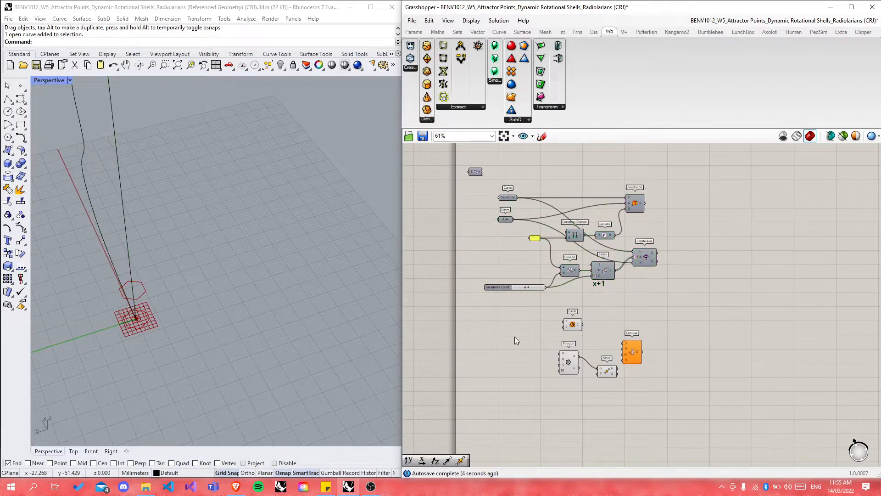
Step: Turn off the Polygon's preview and shift the Move component down and left
scroll(115, 293, up, 3)
scroll(261, 327, down, 6)
scroll(202, 367, up, 6)
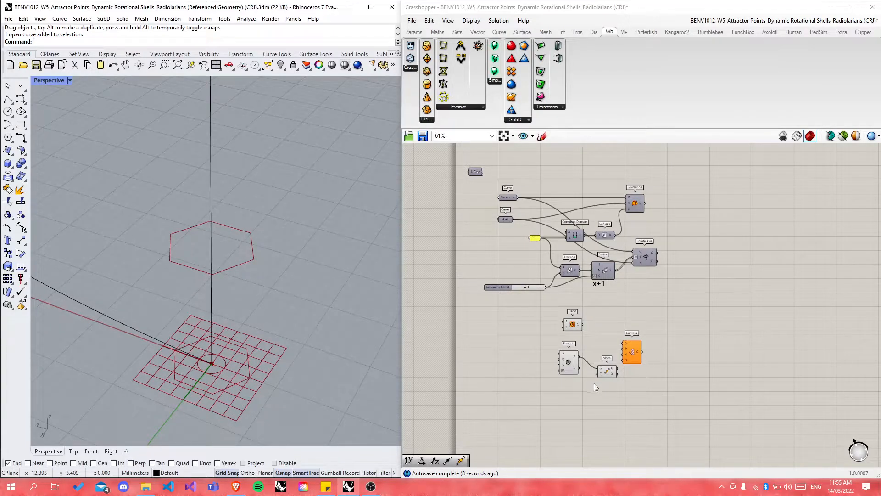
scroll(597, 384, up, 4)
click(549, 339)
middle_click(549, 339)
click(578, 309)
click(619, 292)
drag(623, 362, 617, 378)
double_click(693, 386)
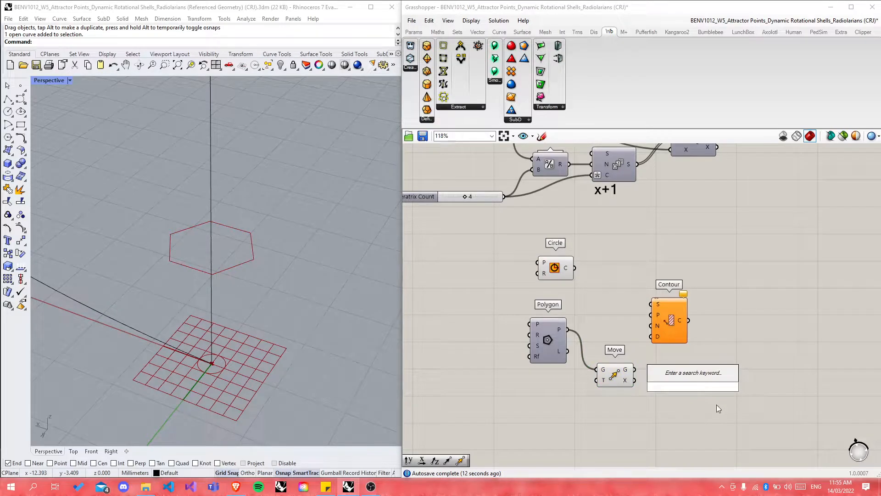
Step: Add a Loft taking the Circle and moved hexagon as curves, with Contour repositioned beside it
text(loft)
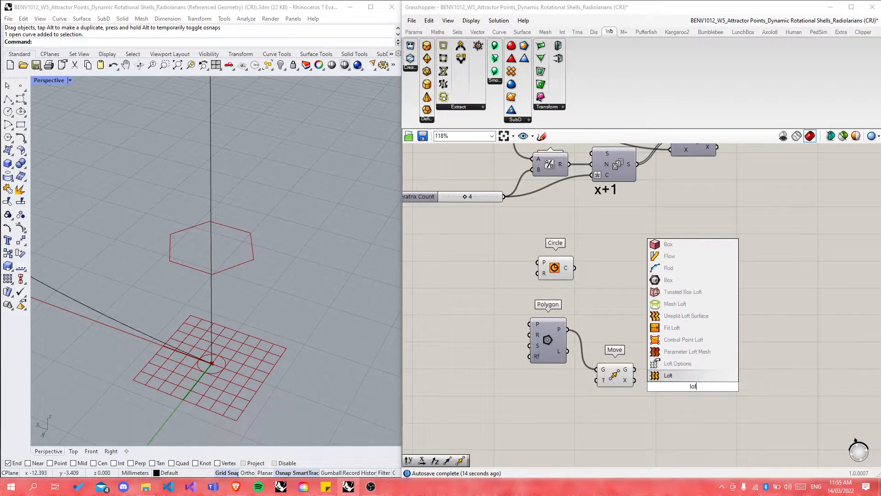
key(Return)
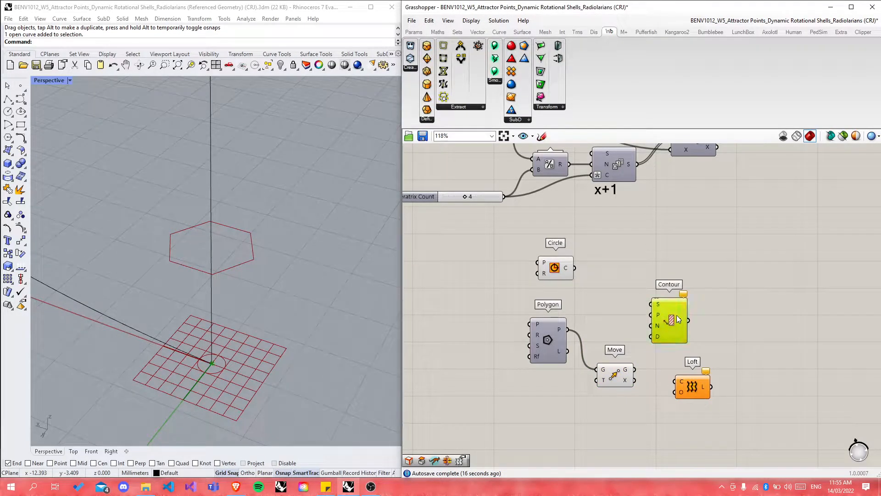
drag(670, 323, 726, 294)
drag(574, 267, 692, 357)
click(714, 400)
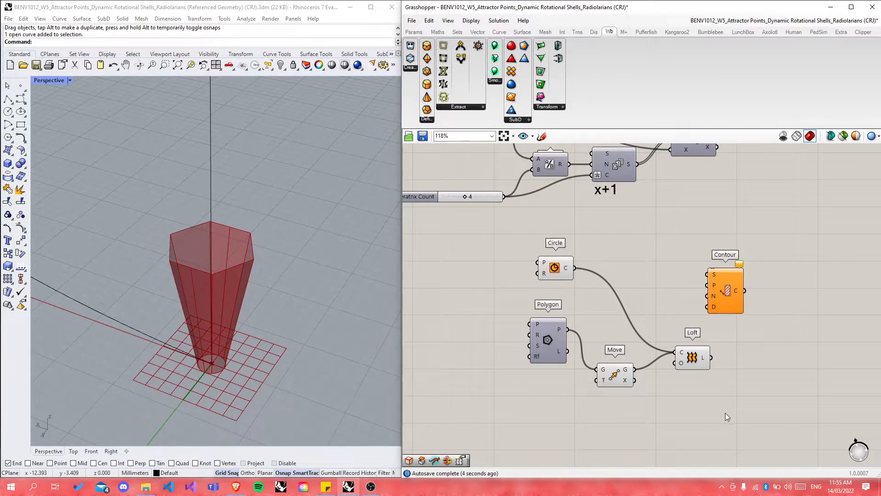
drag(703, 361, 761, 289)
click(686, 293)
scroll(686, 292, up, 3)
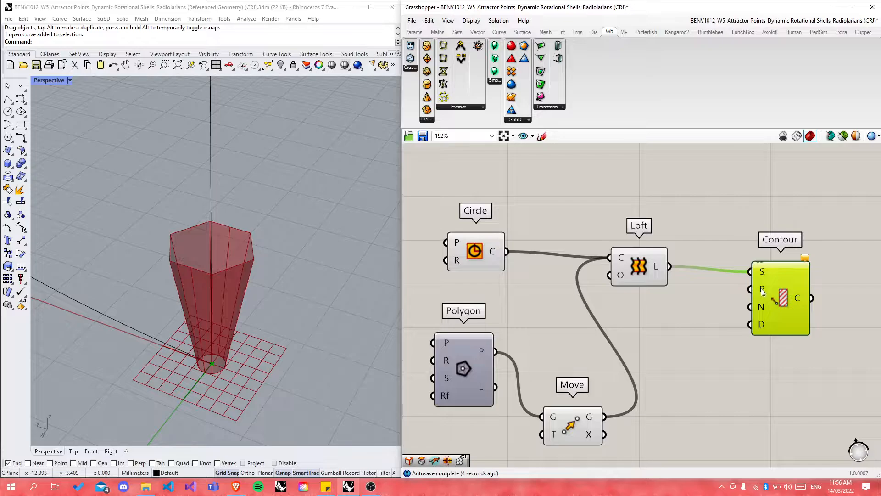
click(682, 352)
right_drag(303, 311, 348, 321)
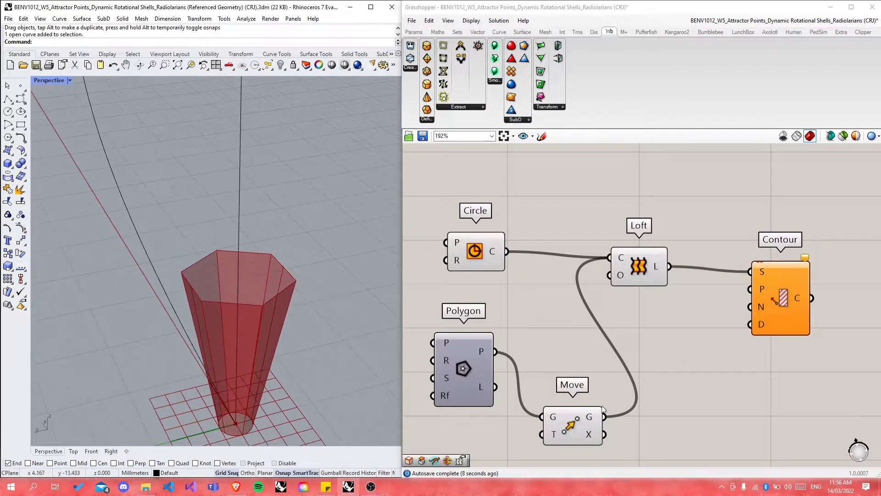
Step: Add an Explode component and feed the moved hexagon into it
double_click(720, 445)
text(explode)
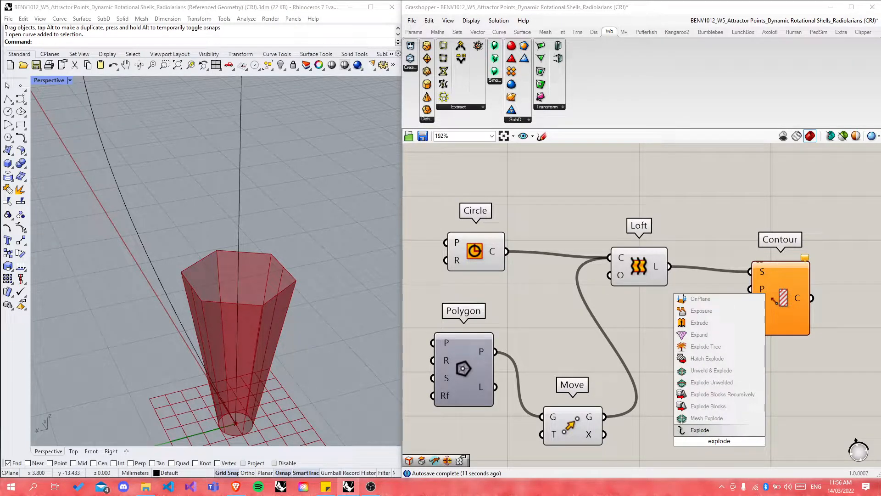
key(Return)
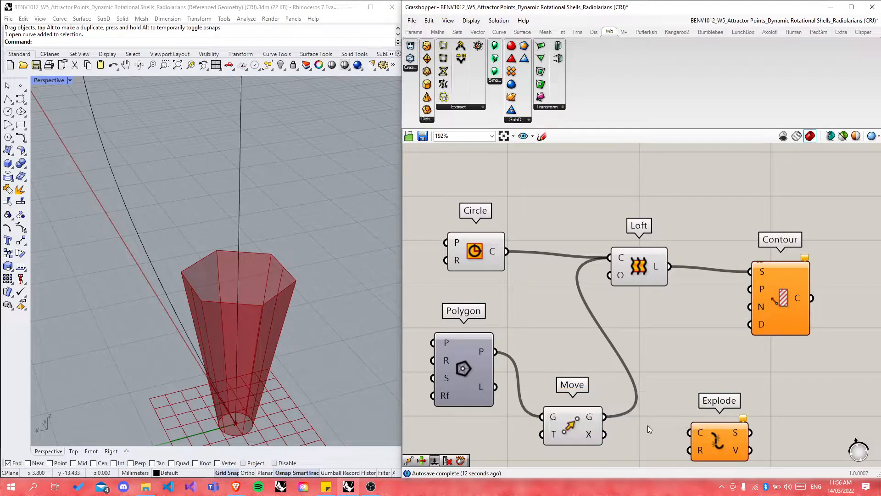
drag(605, 417, 715, 427)
Step: Place List Item taking Explode's vertices and wire its item output to Contour's P input
double_click(801, 424)
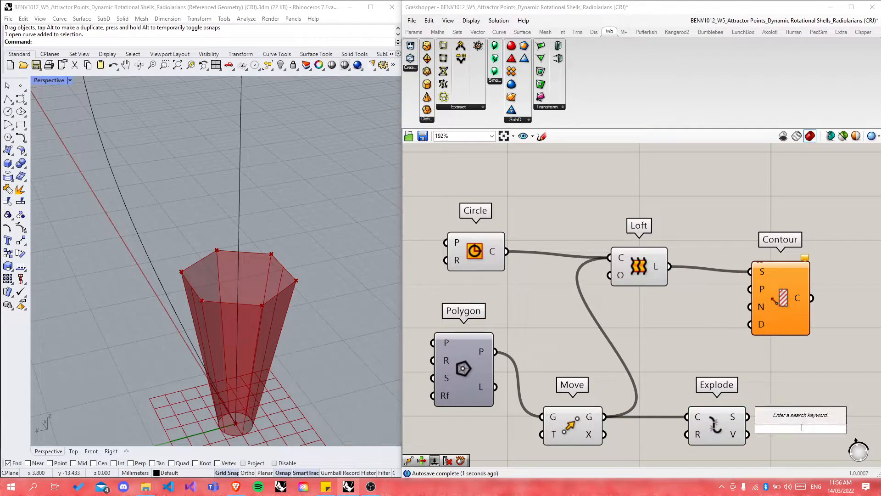
text(list item)
key(Return)
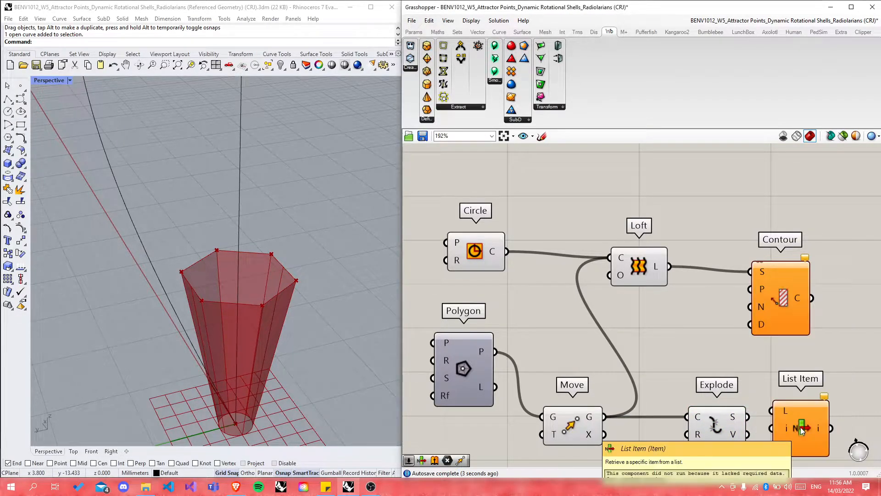
drag(747, 435, 678, 427)
drag(813, 425, 832, 268)
scroll(674, 349, down, 3)
scroll(778, 321, up, 3)
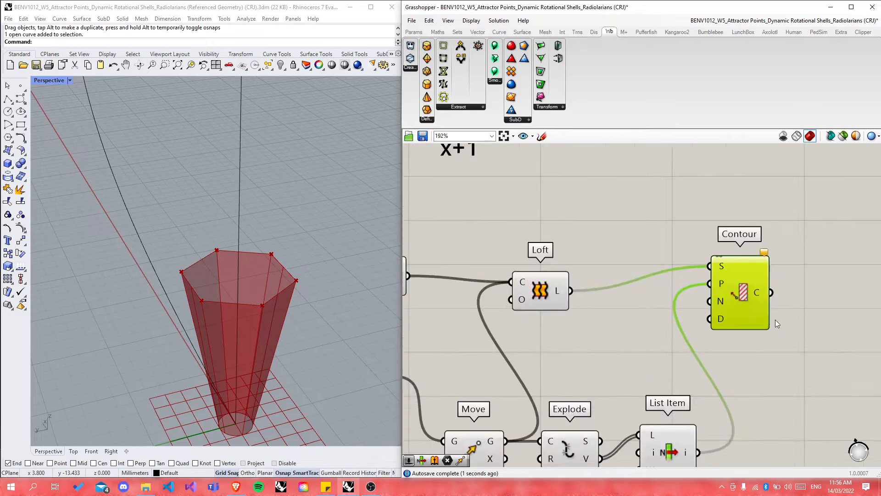
mouse_move(720, 302)
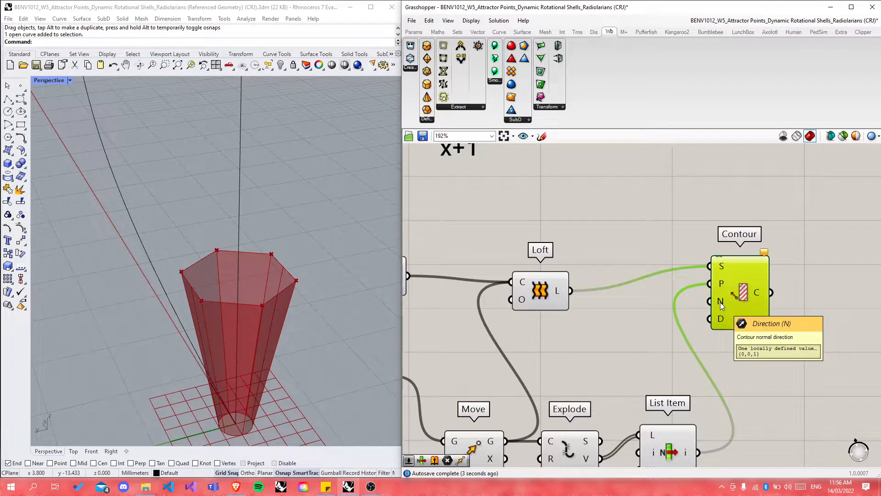
mouse_move(721, 324)
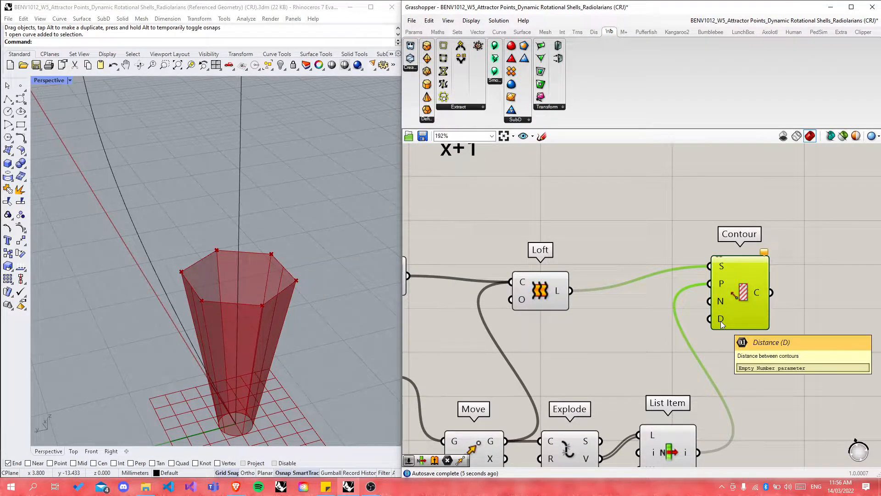
mouse_move(764, 254)
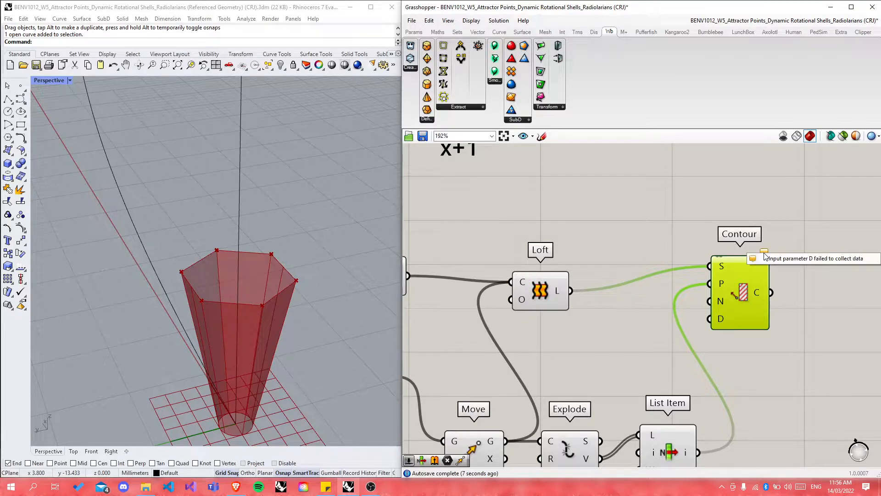
click(653, 359)
Step: Create a 0–10 slider with 0.0<10, wire it to Contour's D input, and set 3.0
double_click(649, 357)
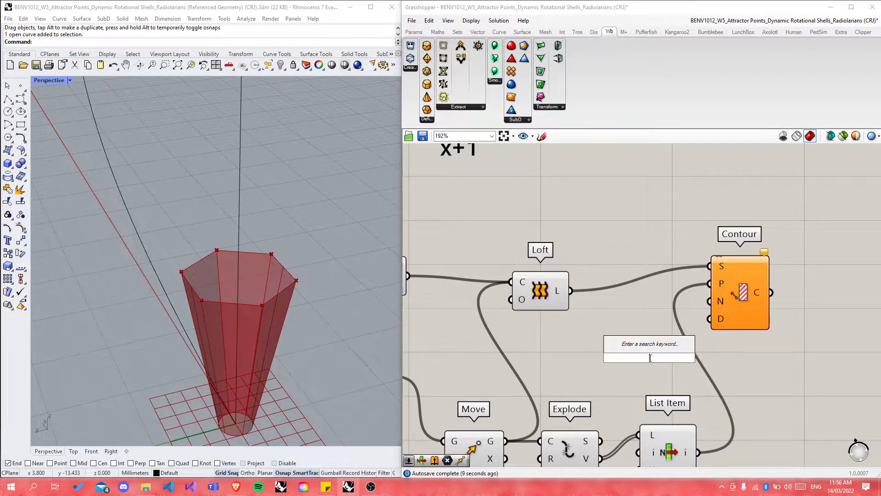
text(0.0<10)
key(Return)
drag(734, 357, 711, 318)
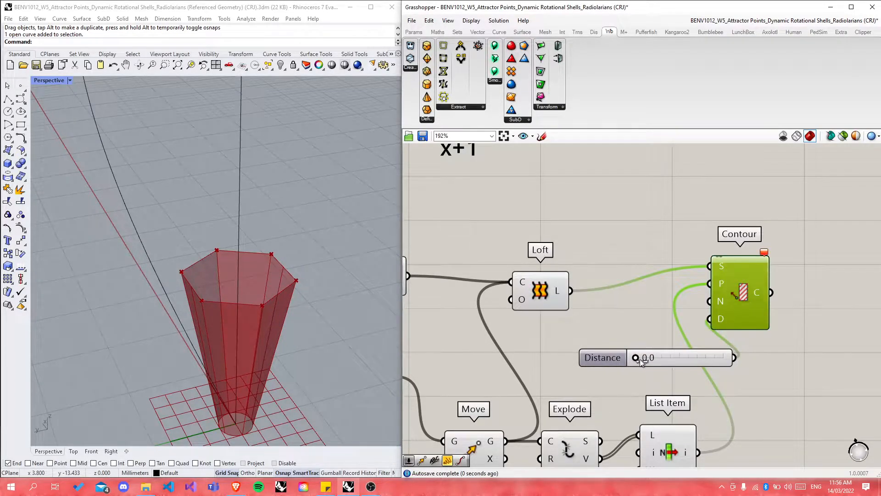
drag(636, 357, 662, 357)
Step: Orbit the Perspective view to look down steeply on the contoured loft
mouse_move(280, 379)
right_down()
mouse_move(265, 349)
mouse_move(310, 423)
mouse_move(278, 394)
right_up()
scroll(309, 419, up, 5)
scroll(192, 340, down, 5)
scroll(361, 435, up, 7)
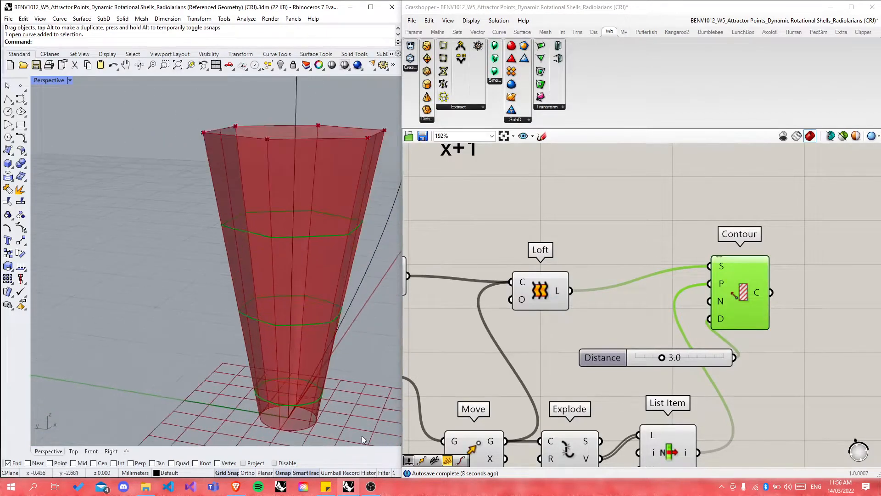
scroll(209, 381, down, 4)
scroll(209, 379, up, 3)
right_drag(271, 388, 271, 244)
scroll(276, 252, down, 5)
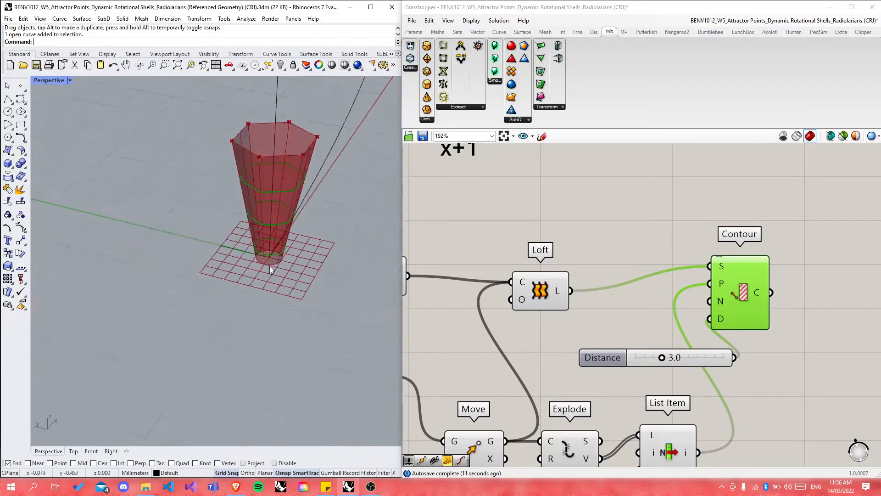
scroll(285, 214, up, 3)
scroll(174, 349, down, 3)
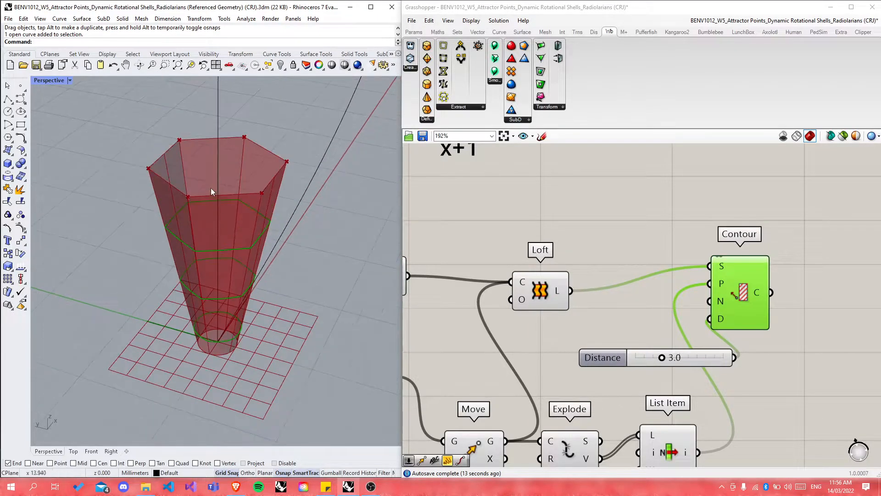
scroll(211, 190, up, 4)
scroll(255, 225, down, 3)
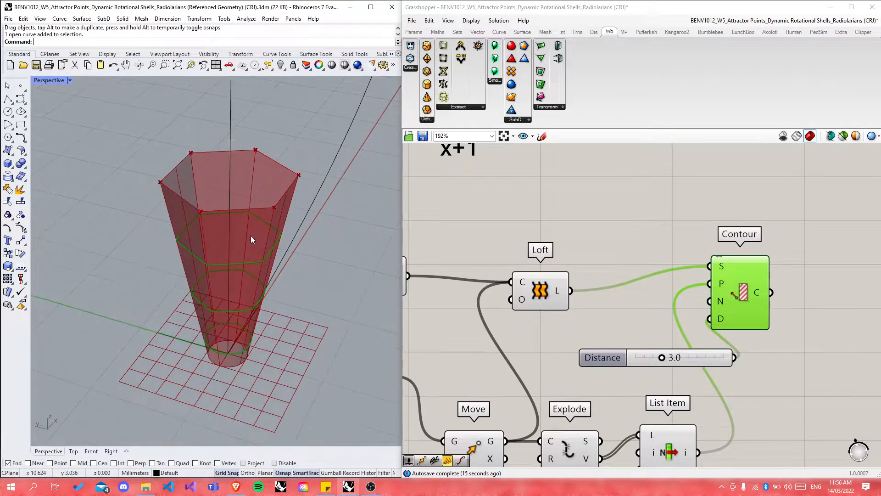
scroll(251, 235, up, 2)
Step: Rearrange Contour beside the Distance slider and clear the selection
drag(747, 317, 819, 345)
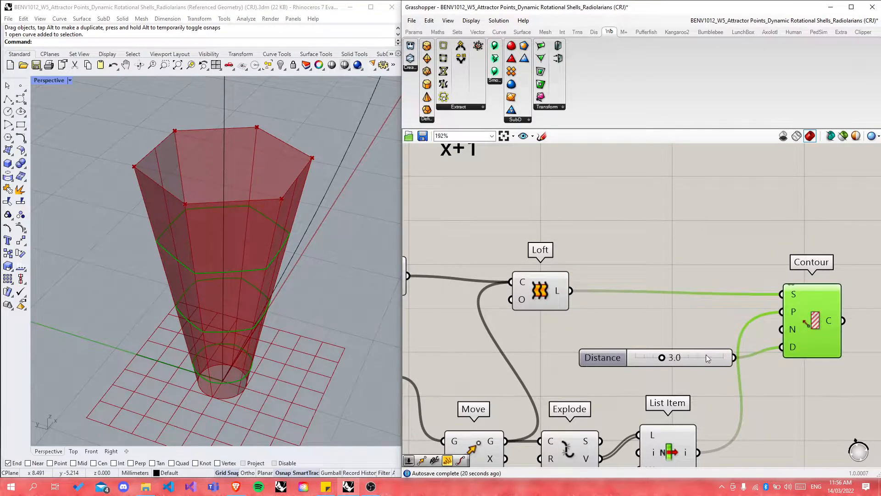
drag(710, 359, 683, 348)
drag(813, 329, 808, 325)
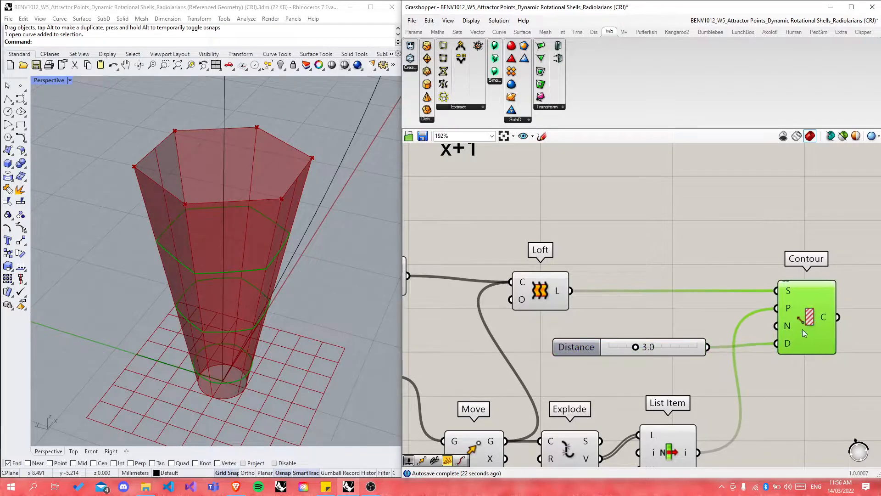
click(682, 362)
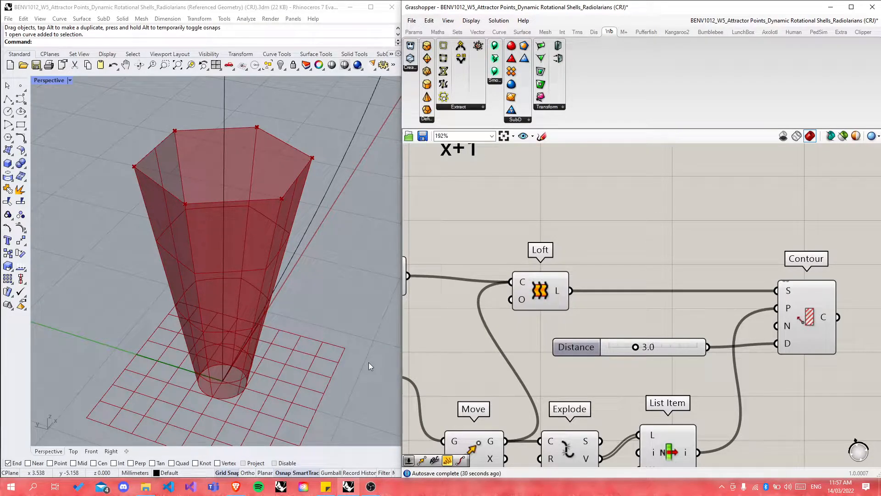
Step: Select the Loft component to highlight its lofted hexagonal surface
scroll(582, 219, down, 2)
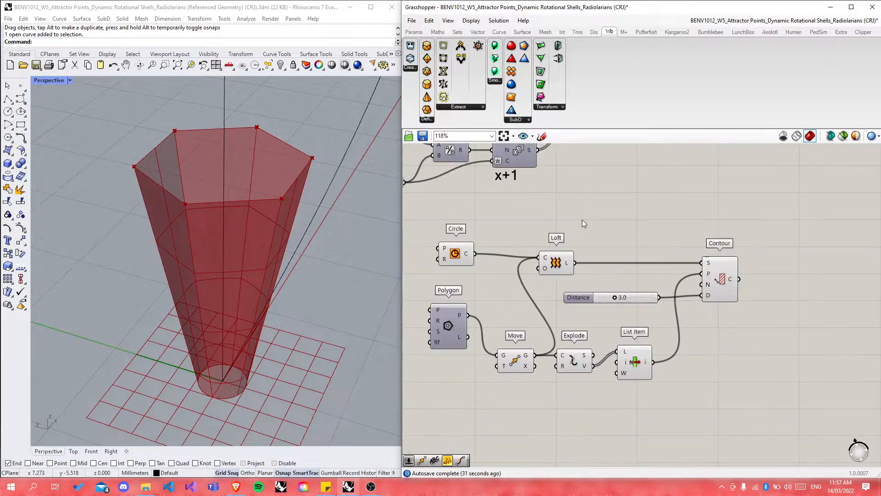
click(555, 269)
scroll(224, 206, up, 5)
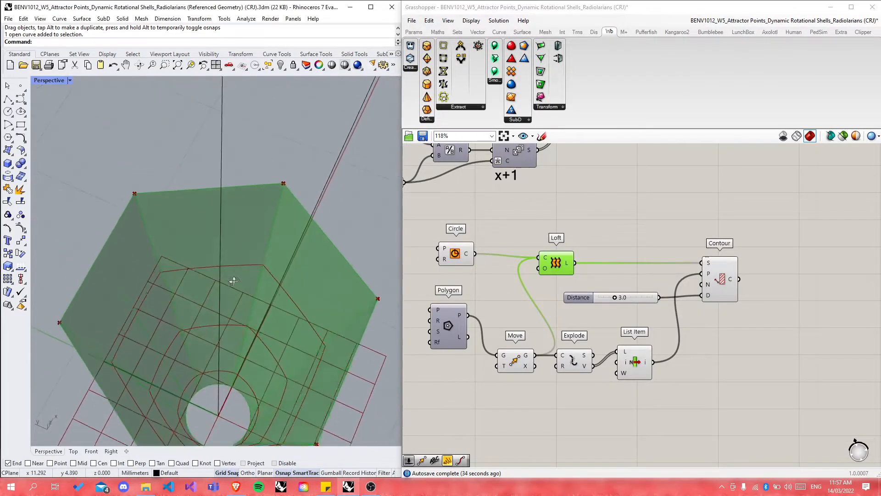
scroll(197, 389, up, 4)
scroll(191, 362, down, 7)
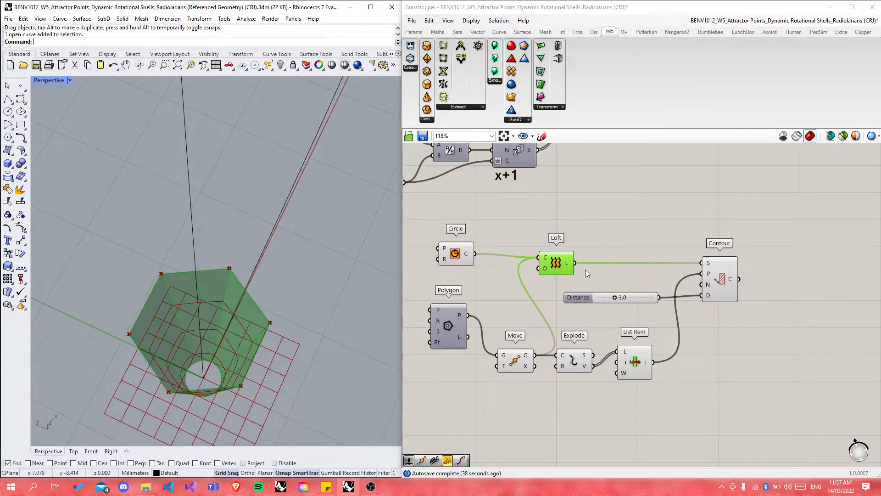
scroll(587, 268, up, 2)
Step: Add a Brep Edges component wired from the Loft's L output, then orbit to inspect the shell
double_click(635, 219)
text(brep edges)
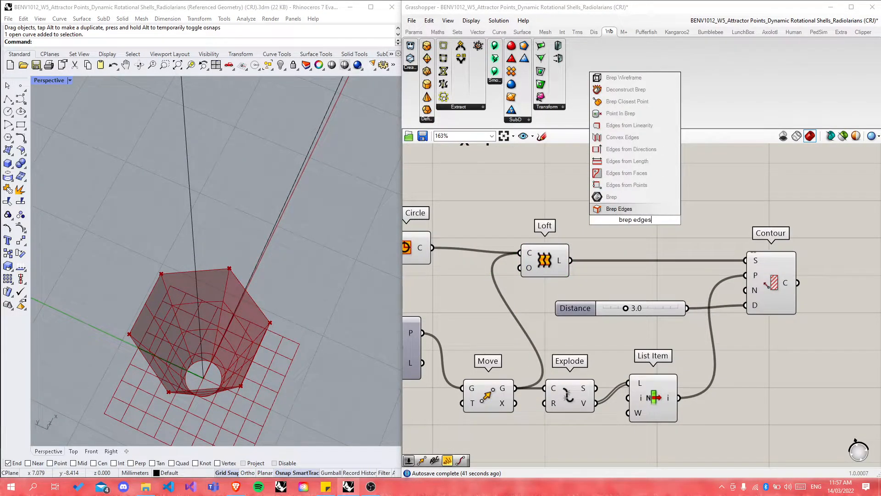
key(Return)
drag(570, 261, 606, 220)
right_drag(157, 364, 263, 291)
scroll(245, 353, up, 5)
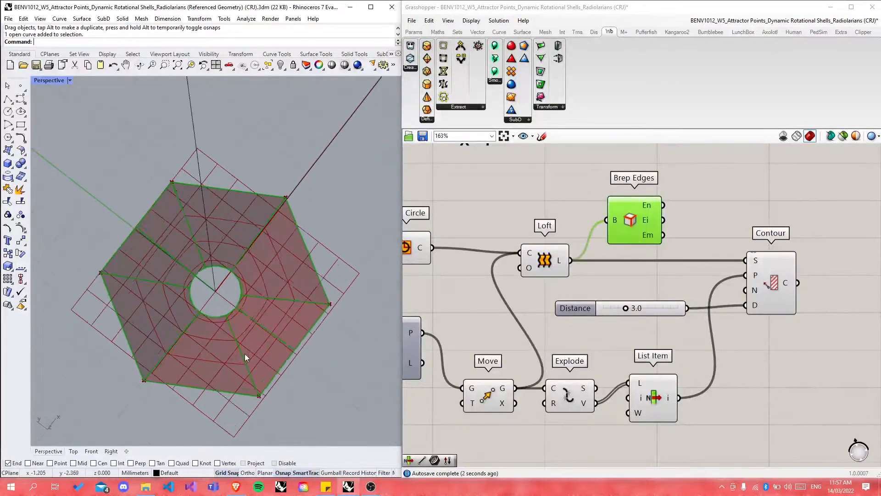
right_drag(276, 344, 306, 354)
Step: Zoom around the canvas to locate the Cells Boundaries group
scroll(485, 374, down, 10)
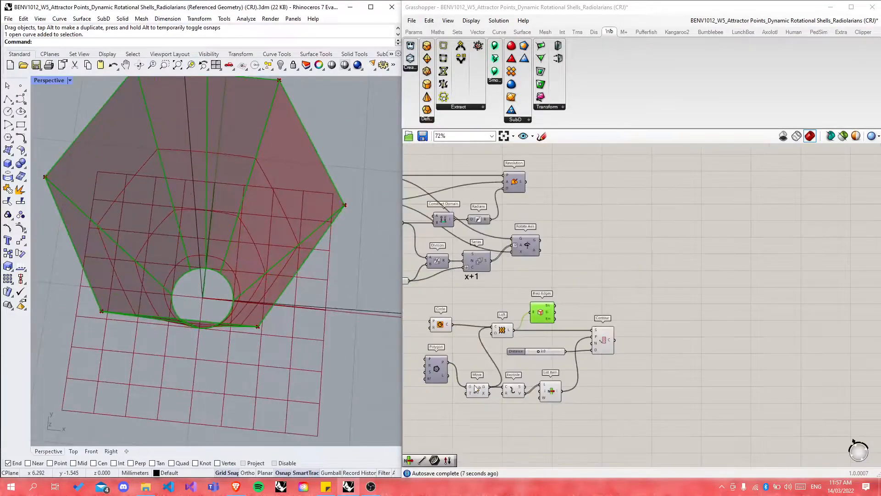
scroll(746, 270, up, 5)
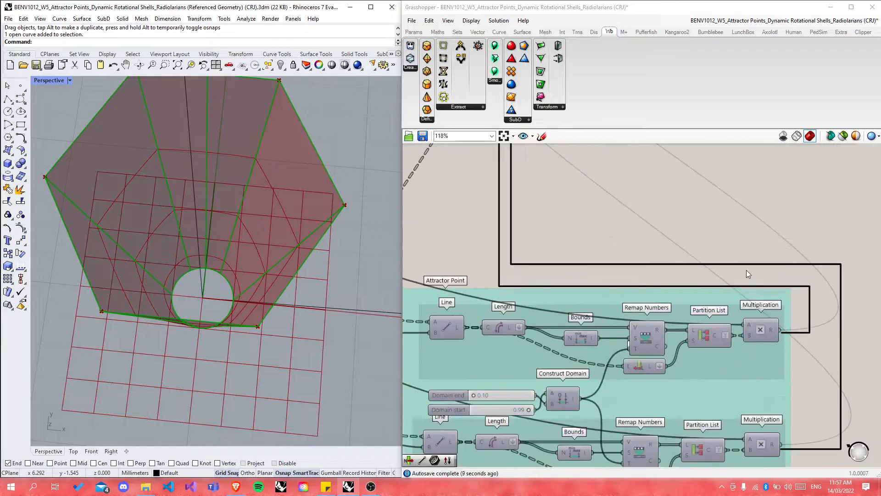
scroll(746, 270, down, 5)
scroll(620, 206, up, 8)
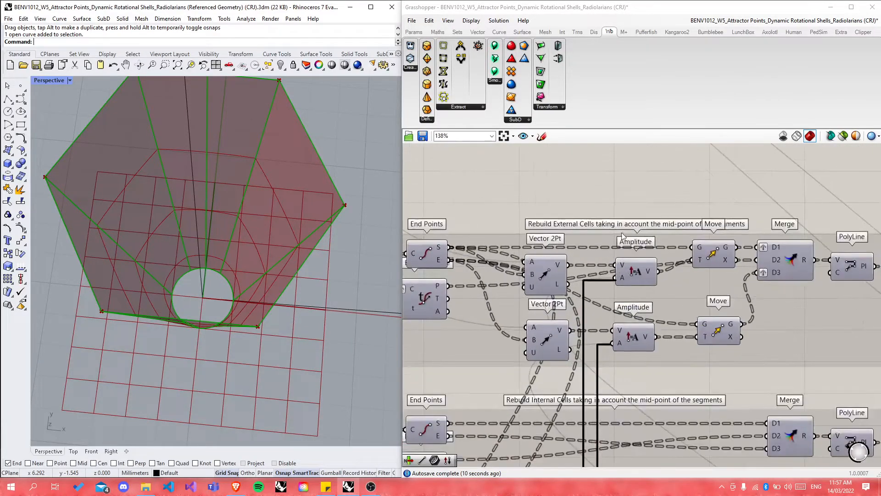
scroll(622, 269, down, 12)
scroll(569, 242, up, 8)
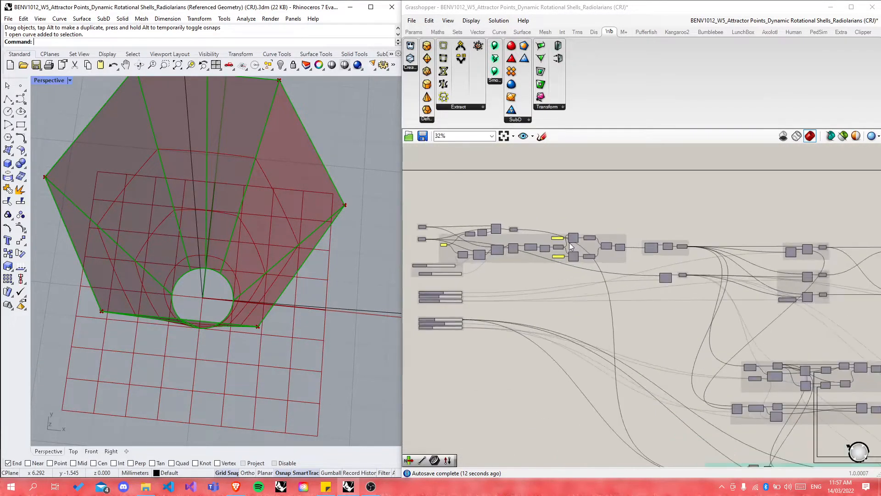
scroll(657, 261, up, 5)
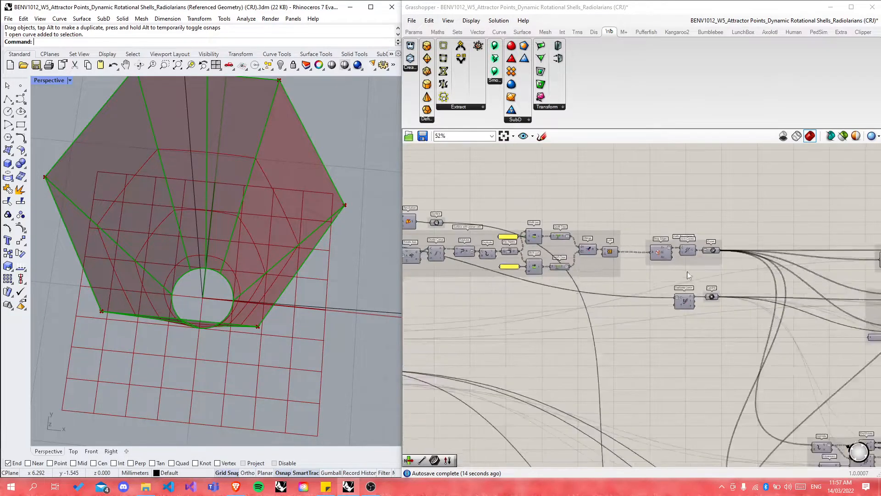
scroll(625, 258, down, 1)
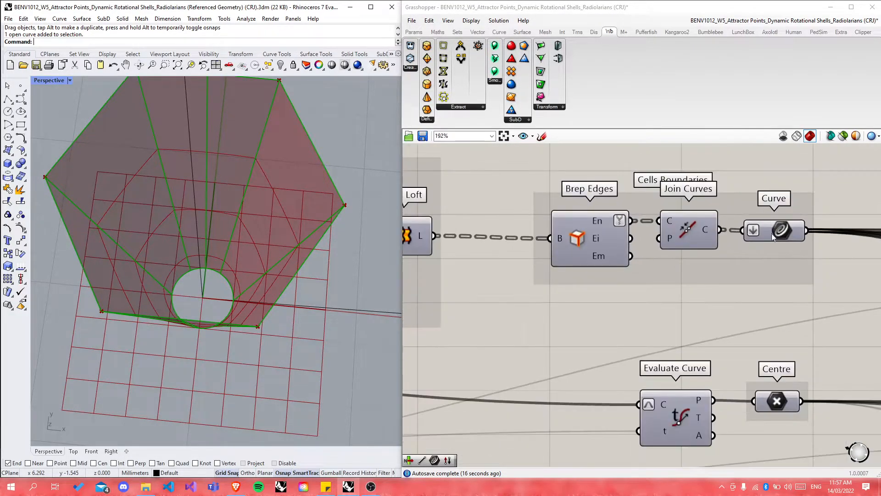
Step: Turn off the preview of the Curve component in Cells Boundaries
click(771, 232)
middle_click(772, 232)
scroll(235, 272, down, 9)
scroll(221, 269, down, 20)
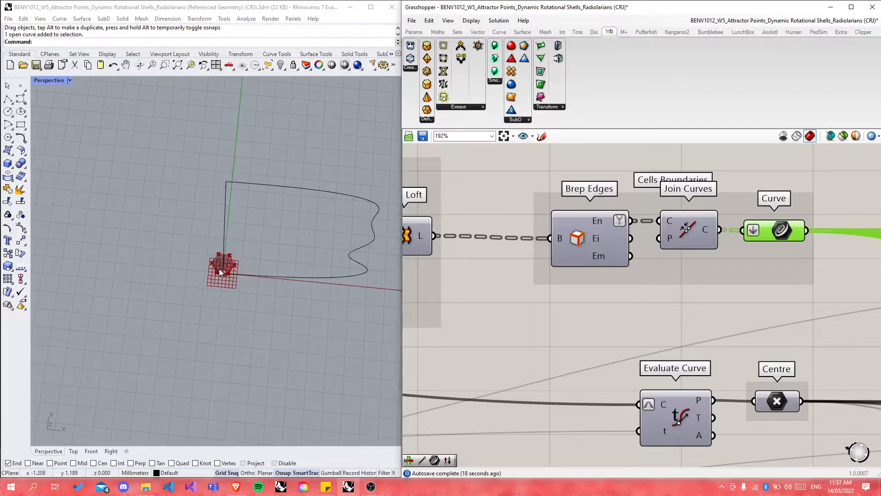
scroll(307, 292, up, 10)
scroll(253, 275, up, 5)
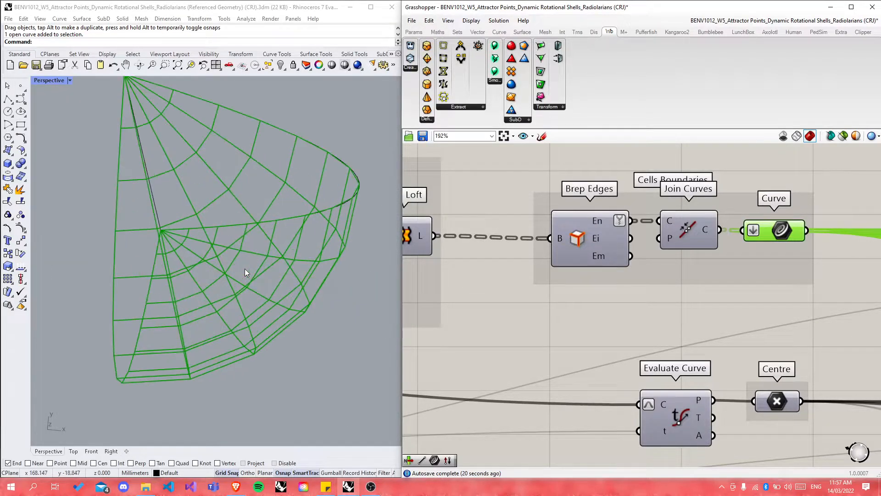
middle_click(775, 230)
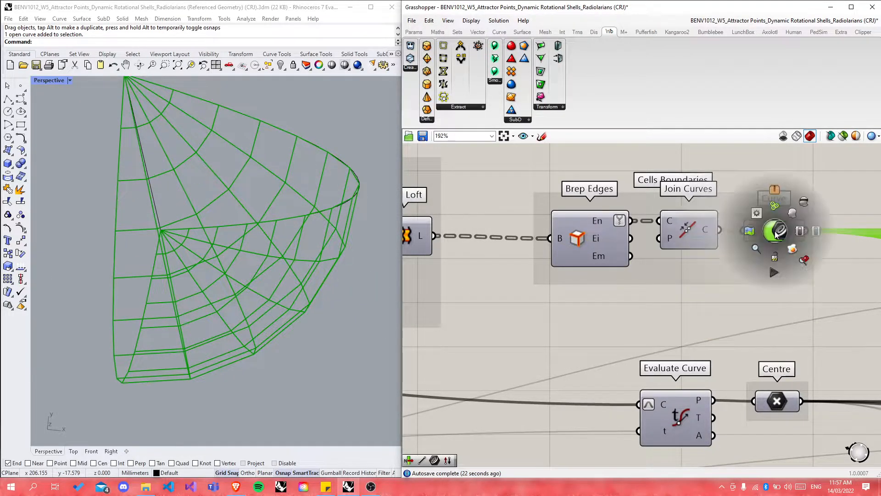
click(804, 200)
scroll(606, 259, down, 15)
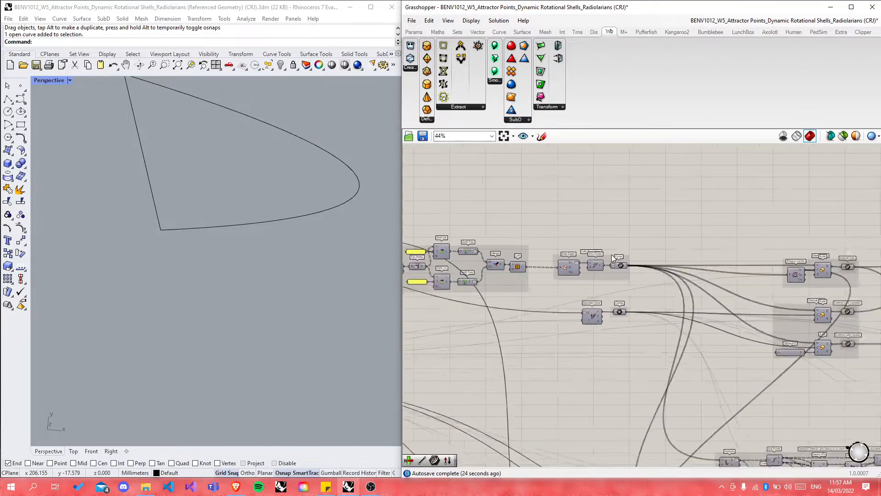
scroll(601, 264, up, 14)
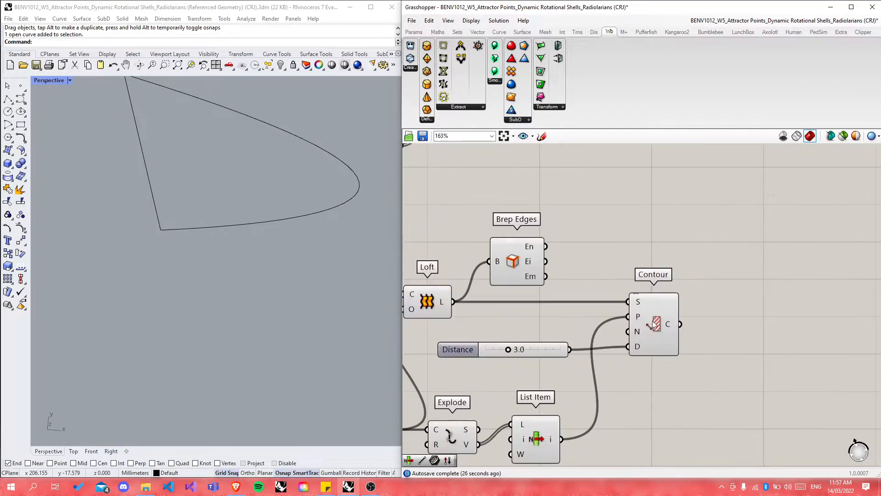
Step: Turn on the Brep Edges preview and inspect the shell's edges alongside the Contour
click(524, 277)
scroll(695, 345, down, 2)
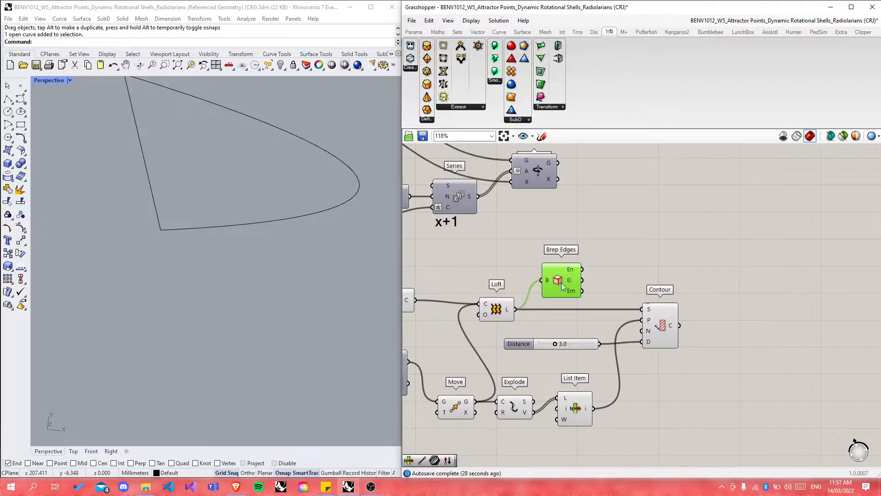
middle_click(560, 281)
click(515, 299)
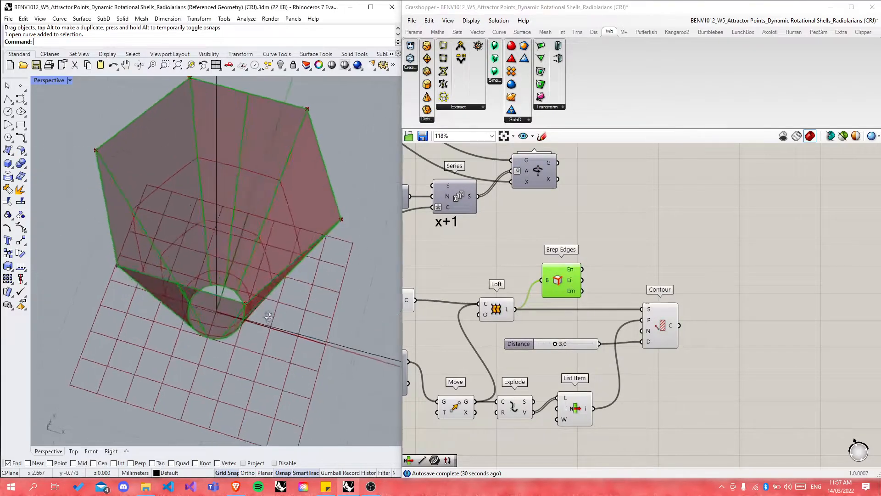
right_drag(257, 293, 205, 298)
click(619, 280)
click(657, 325)
click(643, 270)
click(560, 282)
click(662, 321)
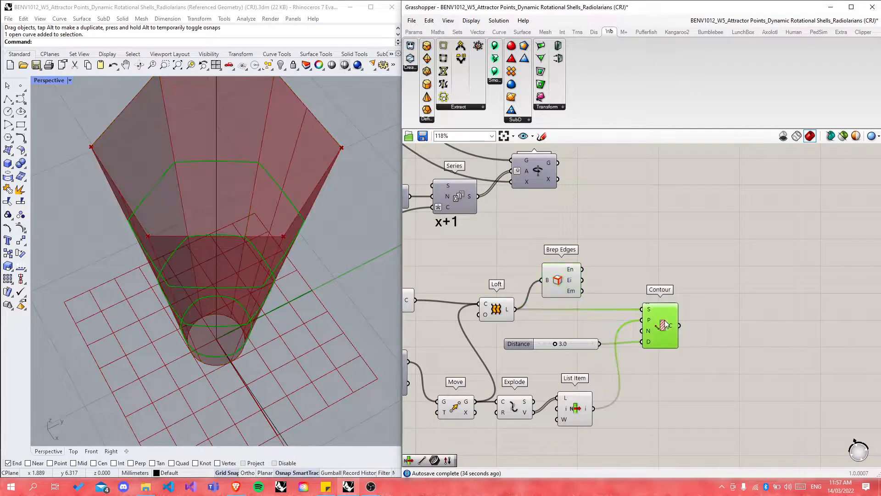
Step: Place a Join Curves component and wire in Brep Edges' interior edges and the Contour curves
double_click(710, 266)
text(join)
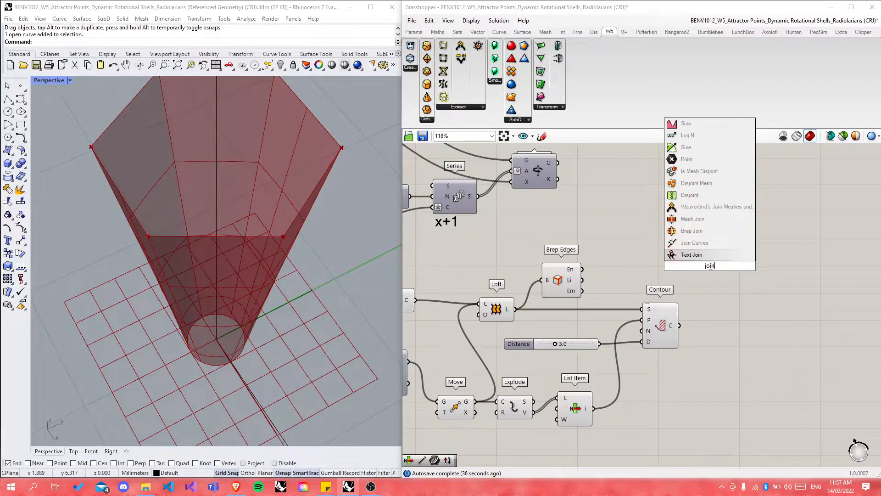
key(Return)
key(ctrl+z)
double_click(710, 266)
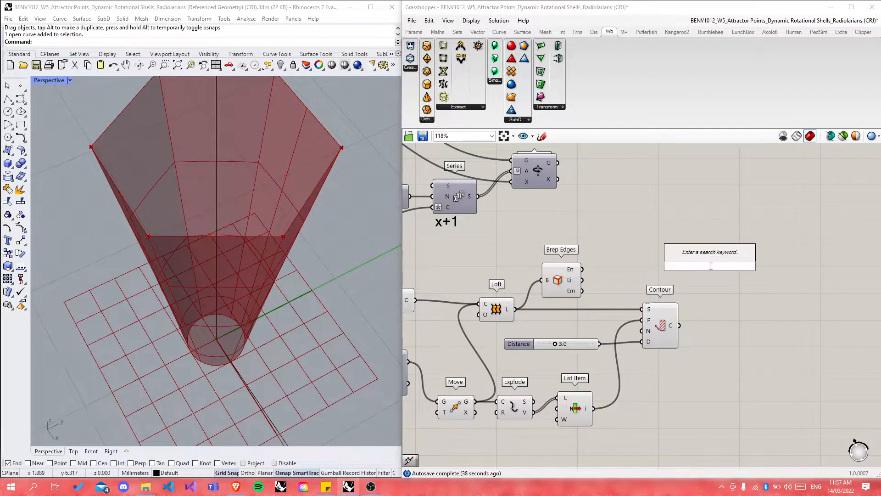
text(join)
click(693, 243)
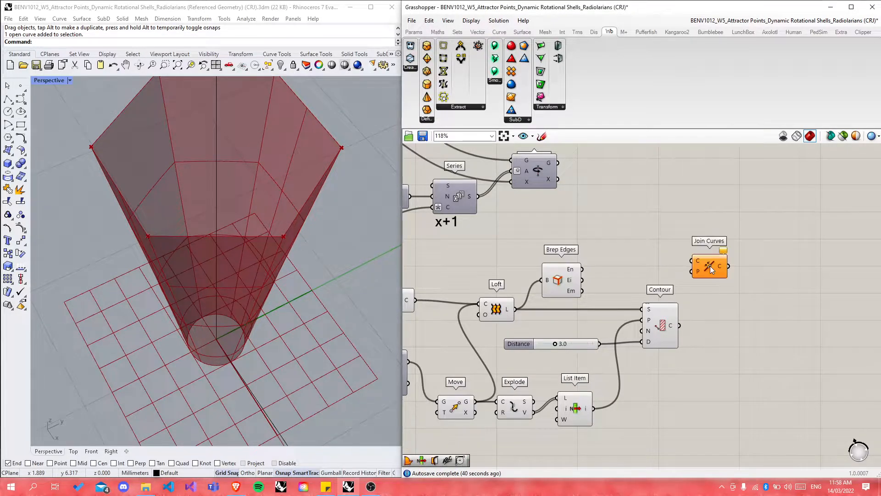
click(570, 271)
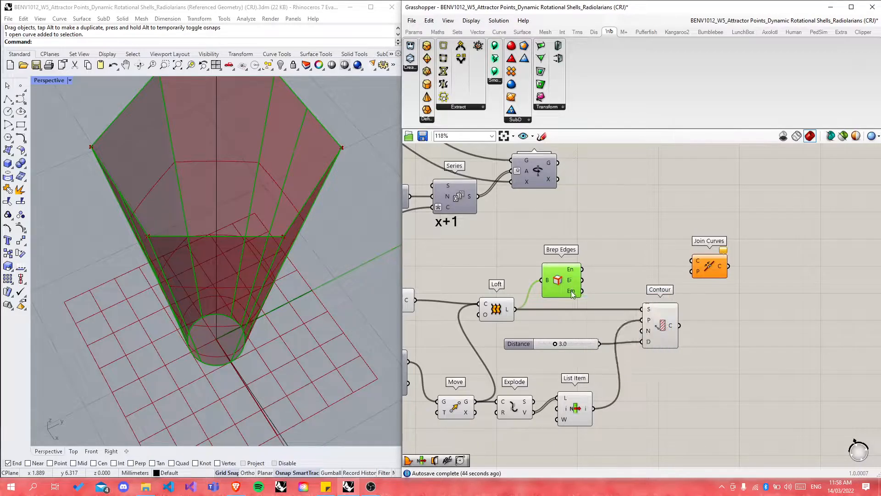
drag(582, 280, 692, 261)
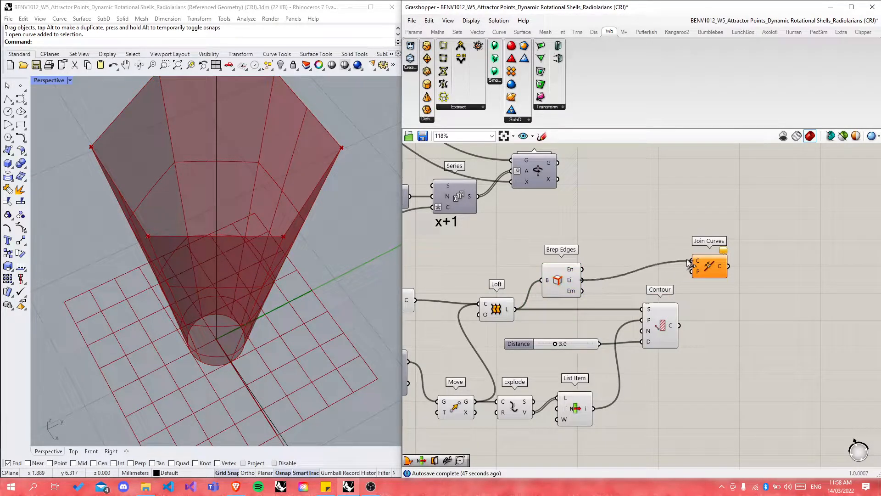
shift+drag(680, 326, 685, 264)
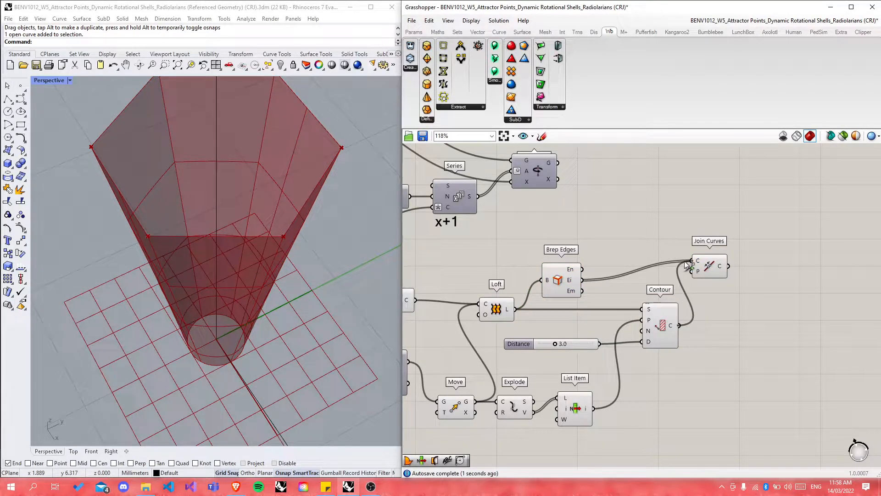
Step: Turn off the preview of the lower group of nine components
scroll(702, 276, down, 5)
drag(556, 266, 709, 356)
middle_click(695, 304)
click(718, 286)
click(781, 236)
right_drag(361, 270, 257, 257)
scroll(716, 298, up, 6)
Step: Connect Brep Edges' naked edges to Join Curves and reconnect the interior edges
shift+drag(530, 254, 709, 239)
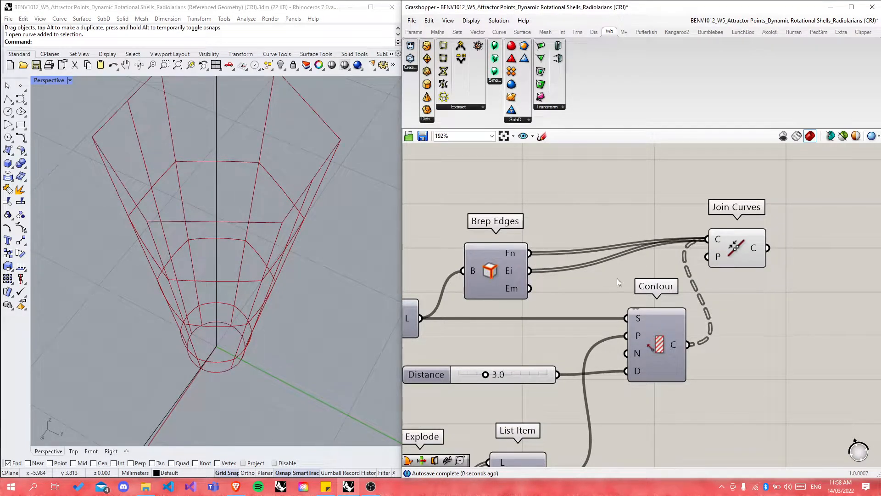
right_click(530, 271)
mouse_move(562, 296)
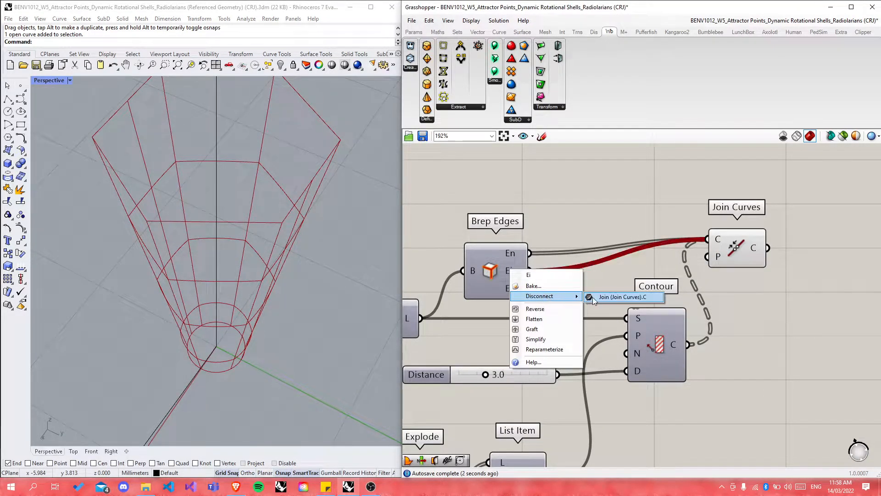
click(593, 297)
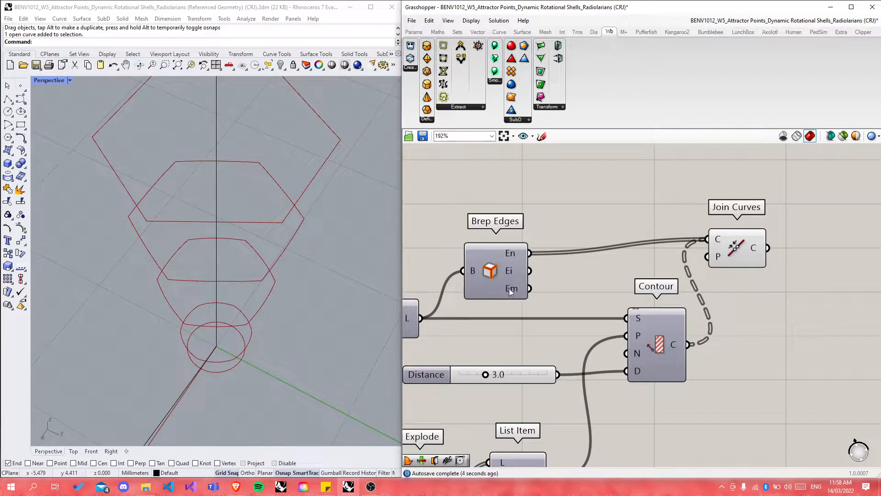
drag(536, 273, 706, 239)
right_drag(247, 317, 137, 317)
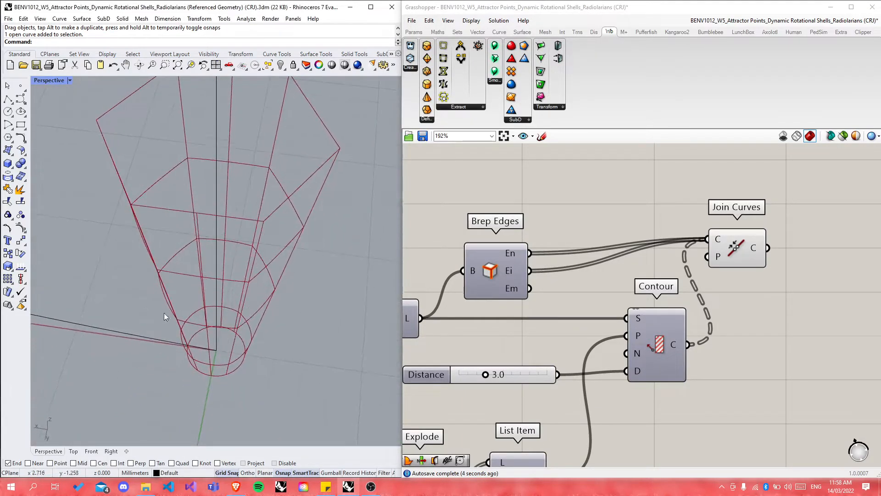
Step: Flatten the Join Curves output and move the component further right
right_click(759, 248)
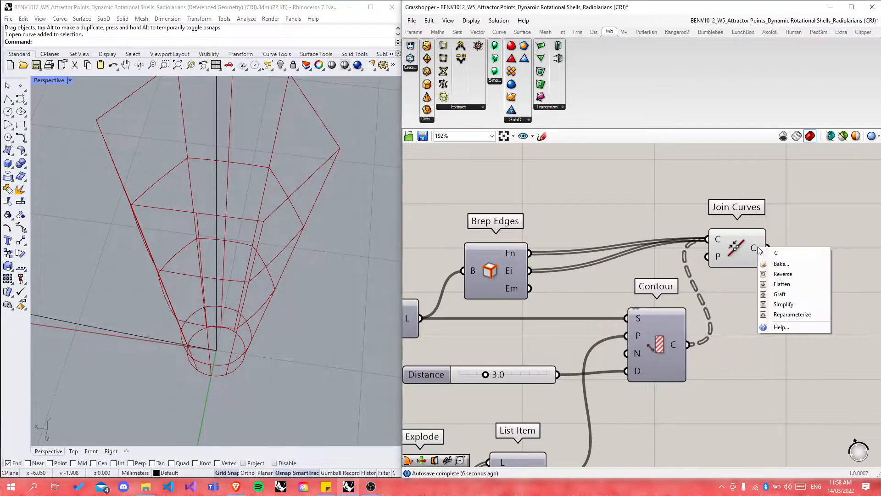
click(779, 285)
drag(730, 257, 790, 271)
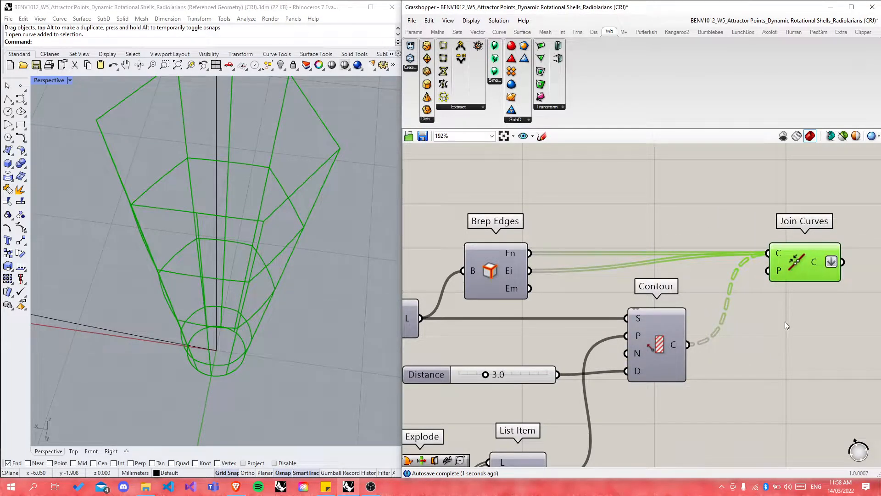
click(759, 338)
Step: Window-select the nine lower components from Circle and Polygon through Join Curves and delete them
scroll(707, 340, down, 5)
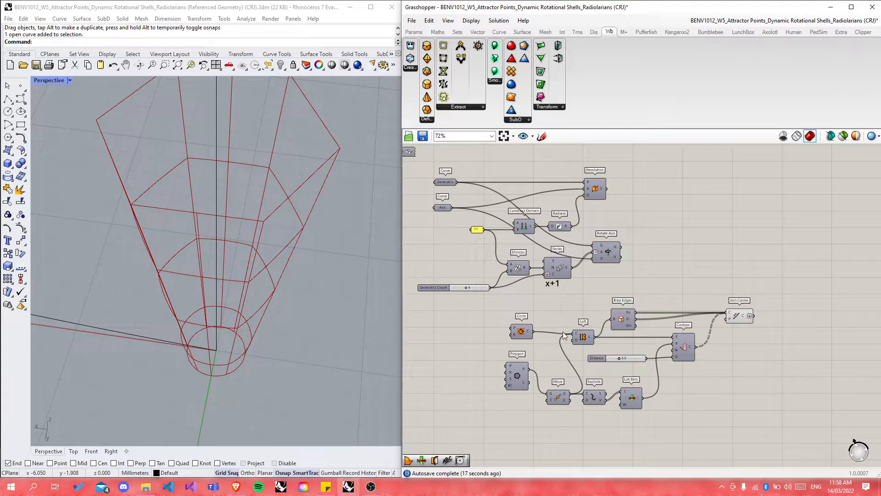
scroll(661, 389, up, 2)
scroll(705, 312, up, 4)
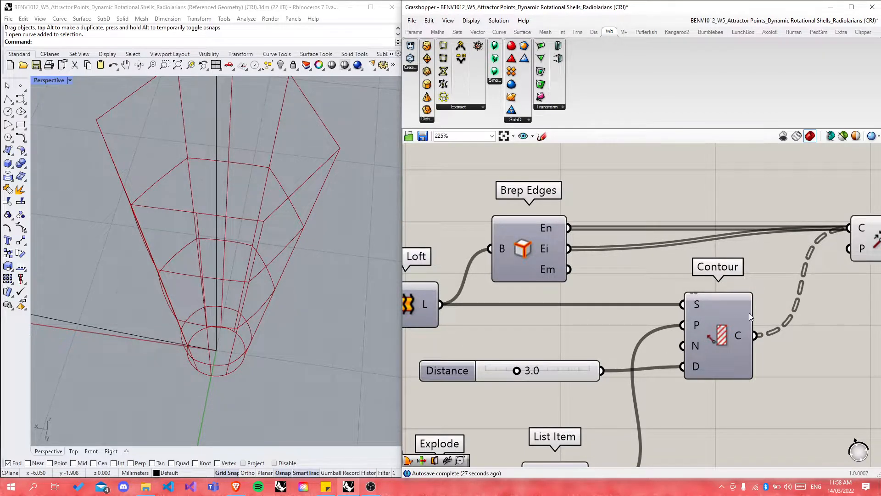
scroll(749, 313, down, 4)
scroll(759, 403, up, 1)
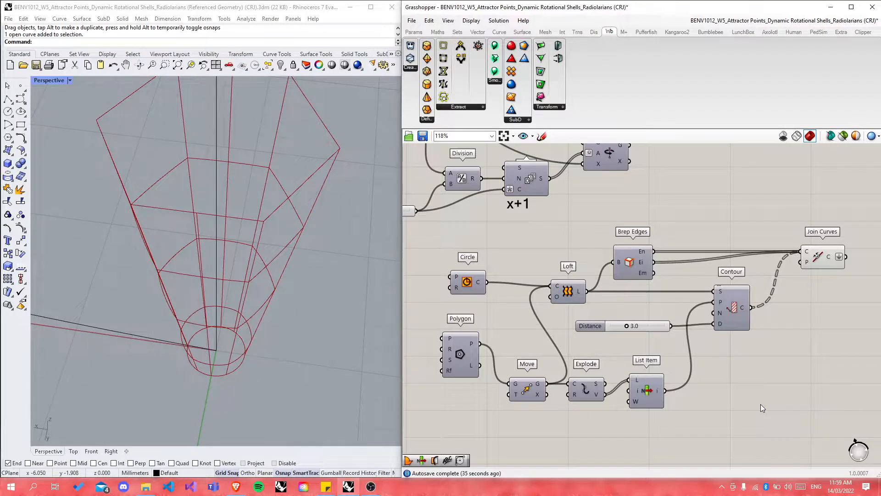
scroll(761, 404, down, 3)
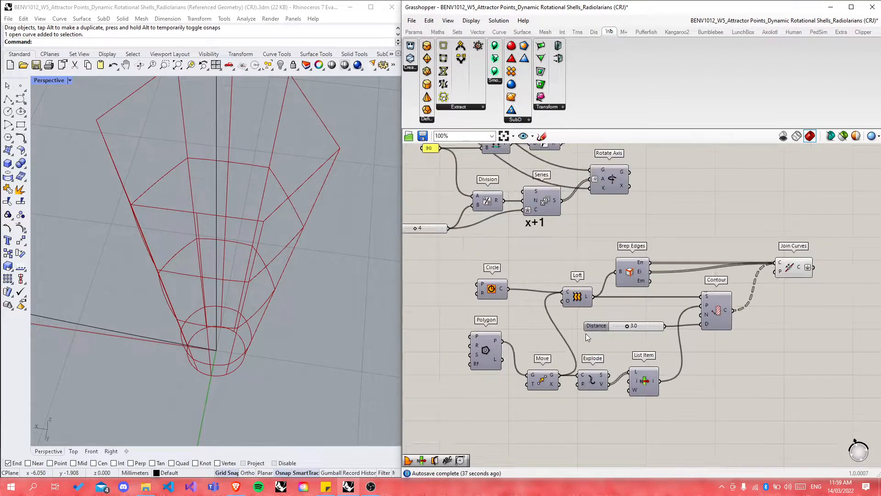
drag(779, 412, 499, 281)
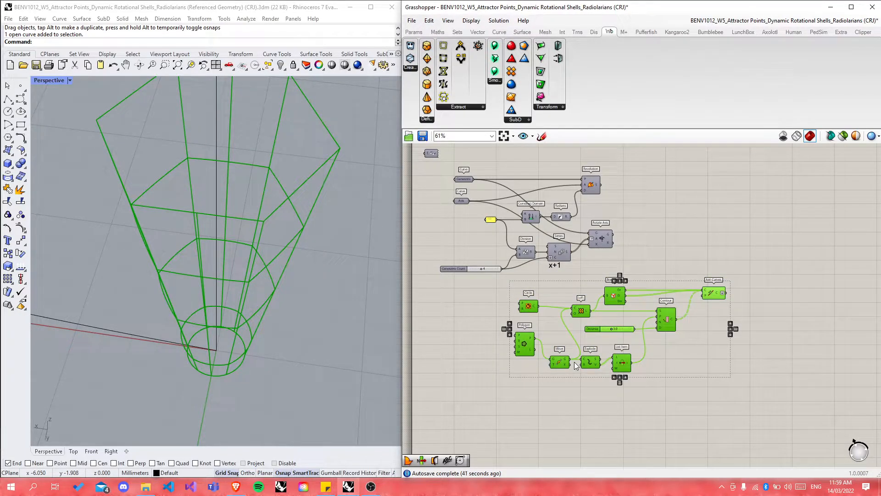
scroll(581, 341, up, 4)
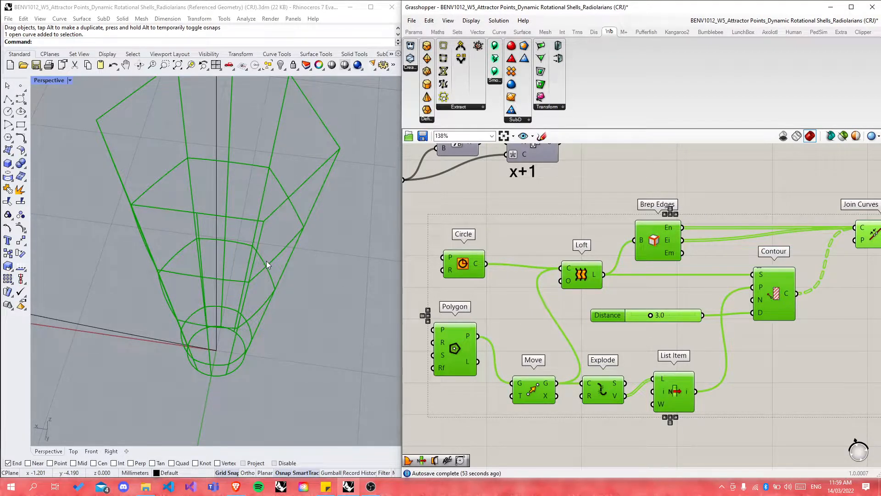
key(Delete)
scroll(581, 350, down, 5)
Step: Turn on the Revolution and Rotate Axis previews and zoom the Rhino view to the shell
scroll(509, 242, up, 4)
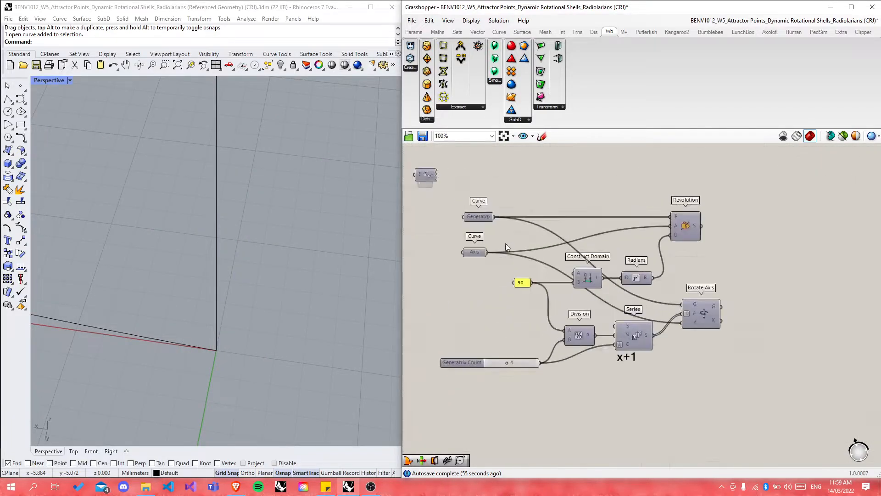
click(686, 226)
middle_click(685, 226)
click(703, 210)
click(704, 313)
middle_click(704, 312)
click(718, 299)
middle_click(706, 315)
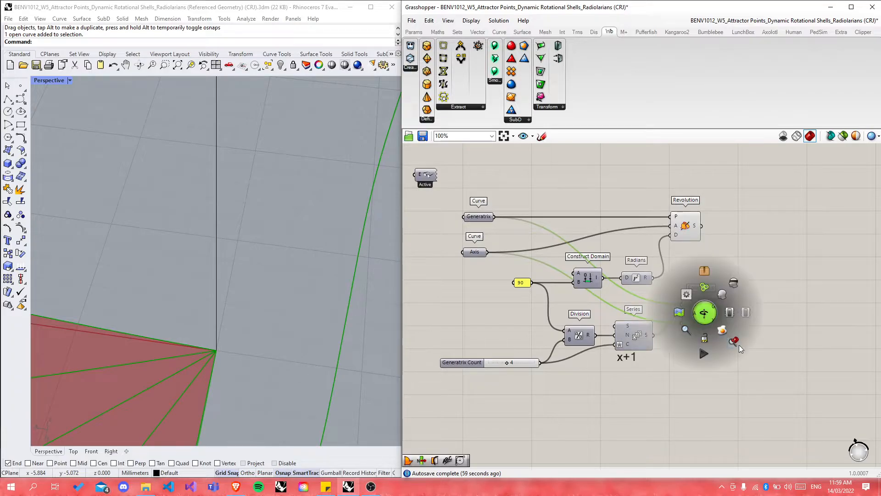
click(740, 342)
Step: Orbit around the shell while highlighting the Rotate Axis curves and the Revolution surface
right_drag(301, 352, 271, 362)
scroll(258, 238, up, 6)
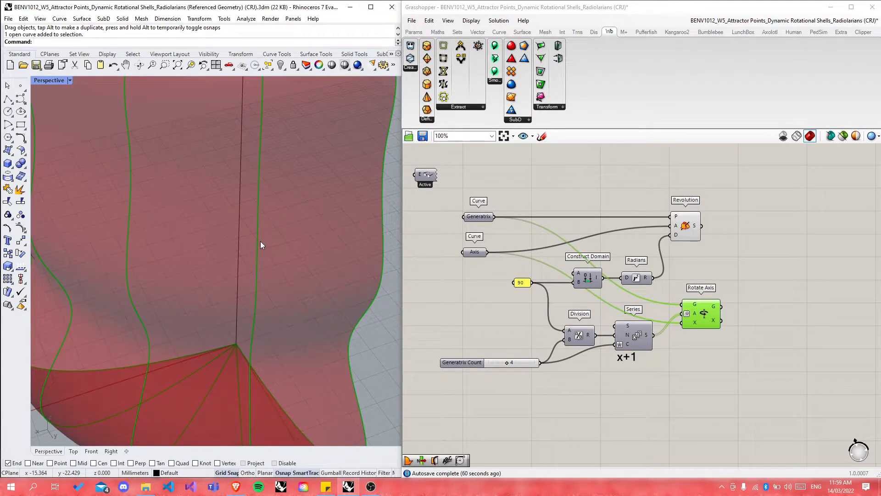
click(758, 273)
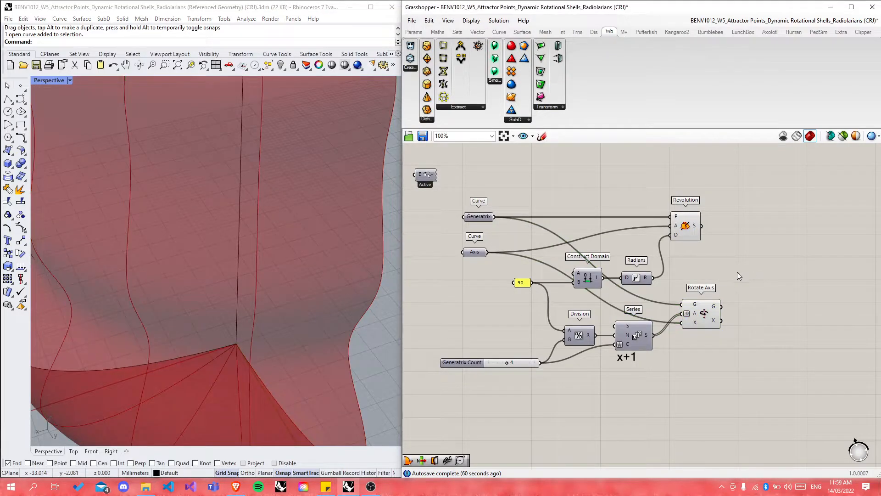
click(718, 322)
scroll(321, 279, down, 8)
right_drag(322, 279, 195, 297)
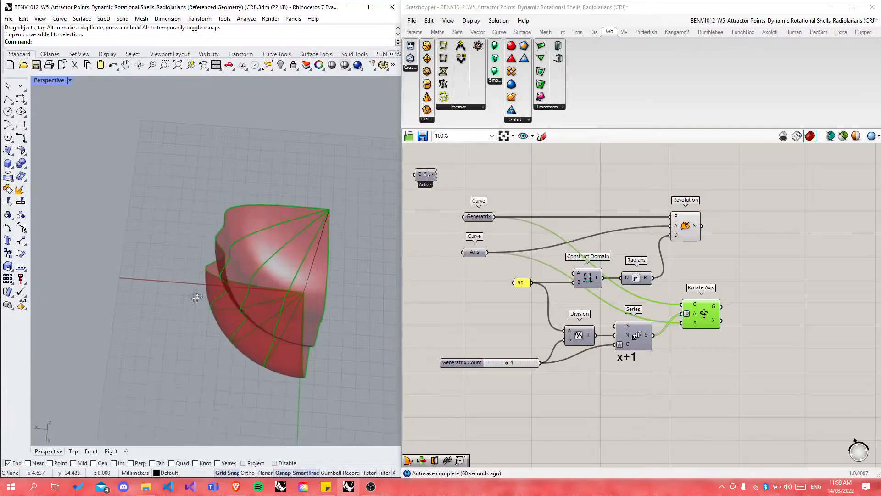
scroll(309, 255, up, 6)
right_drag(310, 254, 308, 234)
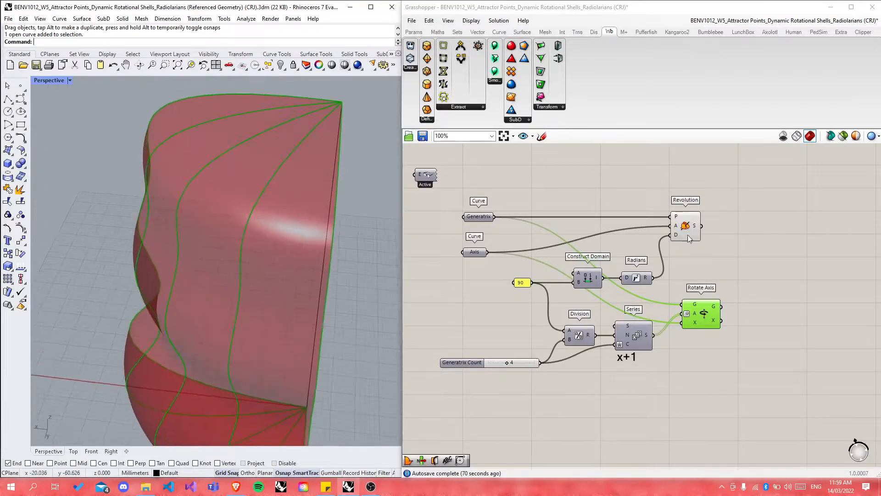
click(685, 236)
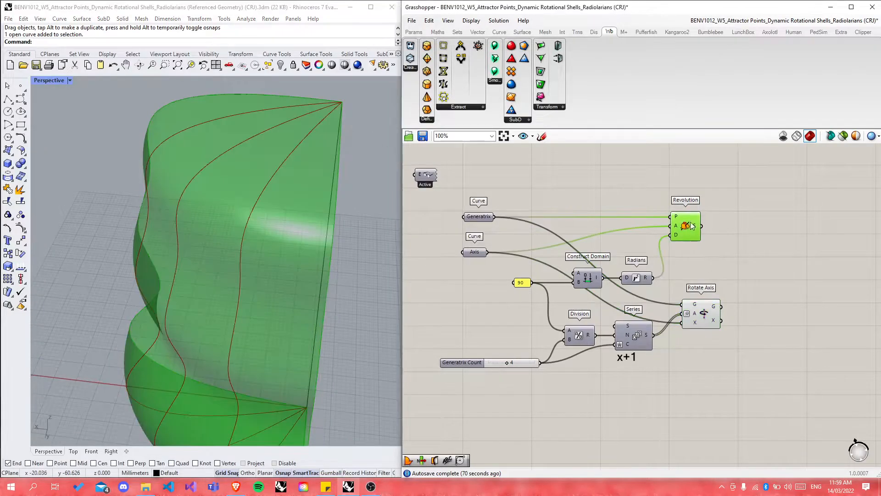
click(768, 244)
Step: Add a Surface parameter and a Curve parameter fed by Rotate Axis's rotated curves
double_click(759, 237)
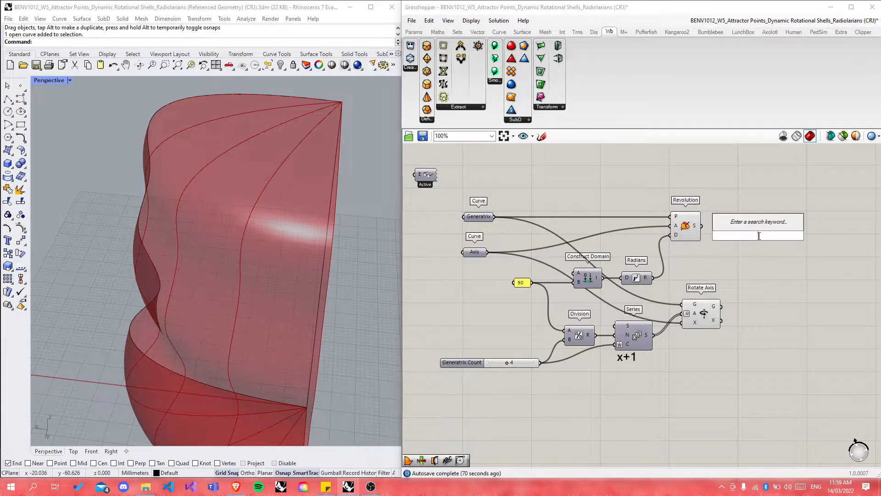
text(srf)
key(Up)
key(Return)
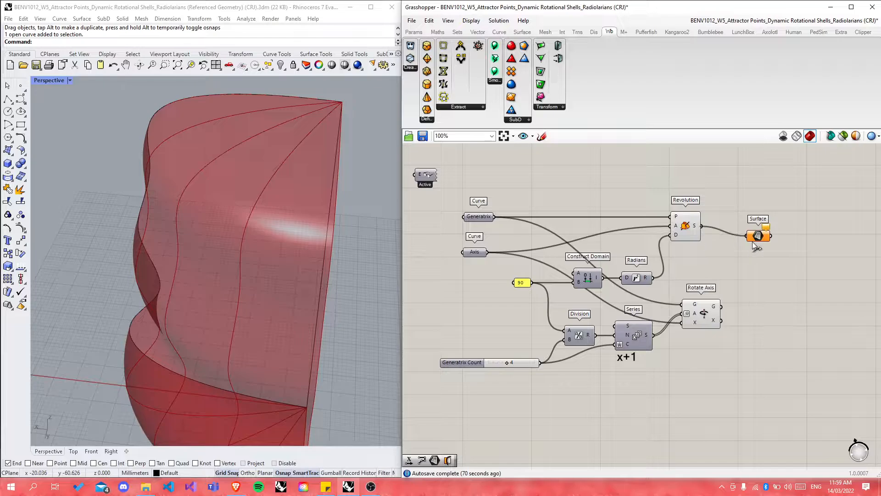
click(759, 236)
double_click(764, 318)
text(curve)
key(Return)
drag(726, 312, 772, 306)
click(779, 327)
Step: Window-select the Surface and Curve parameters and put them in one group
drag(739, 196, 813, 351)
middle_click(775, 307)
click(776, 281)
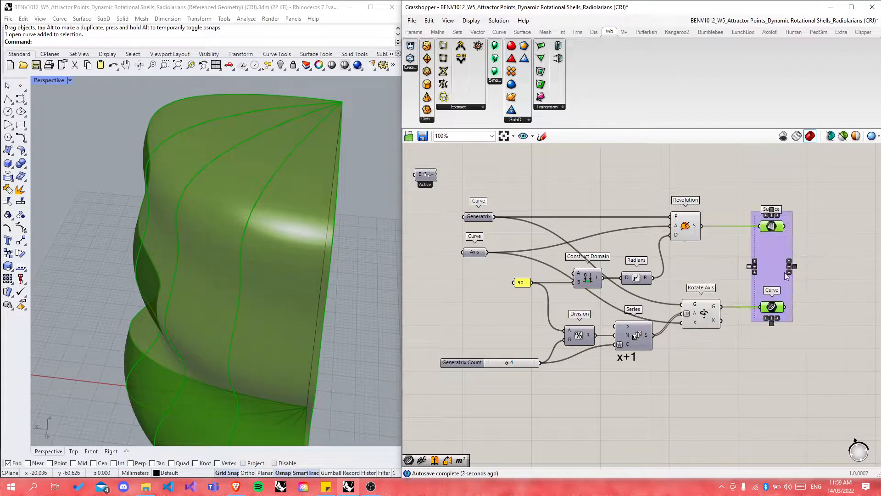
click(828, 241)
drag(647, 196, 737, 363)
middle_click(693, 318)
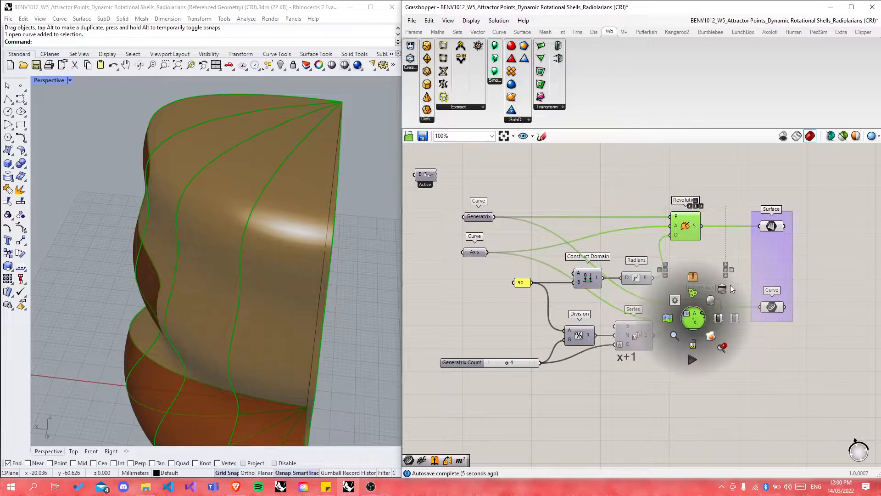
click(778, 345)
scroll(819, 263, up, 3)
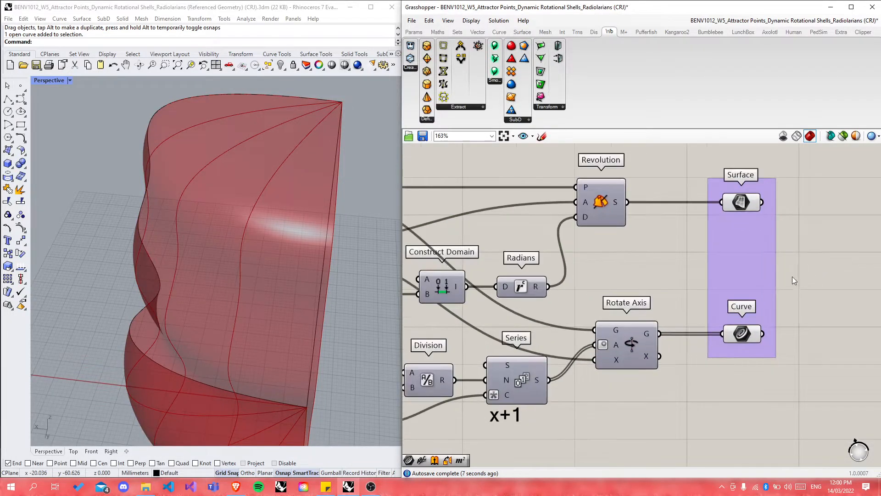
Step: Rename the Surface parameter 'Base Surface' and the Curve parameter 'Surface Crv'
right_click(740, 204)
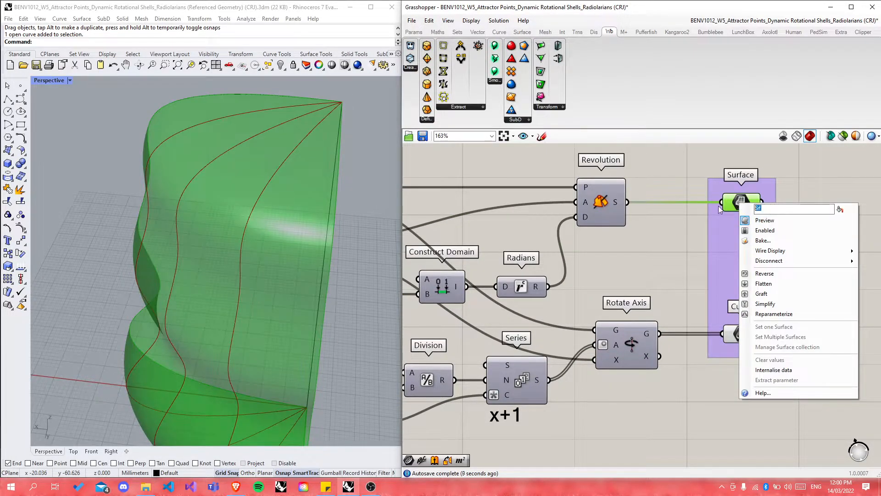
text(Base Surface)
click(826, 184)
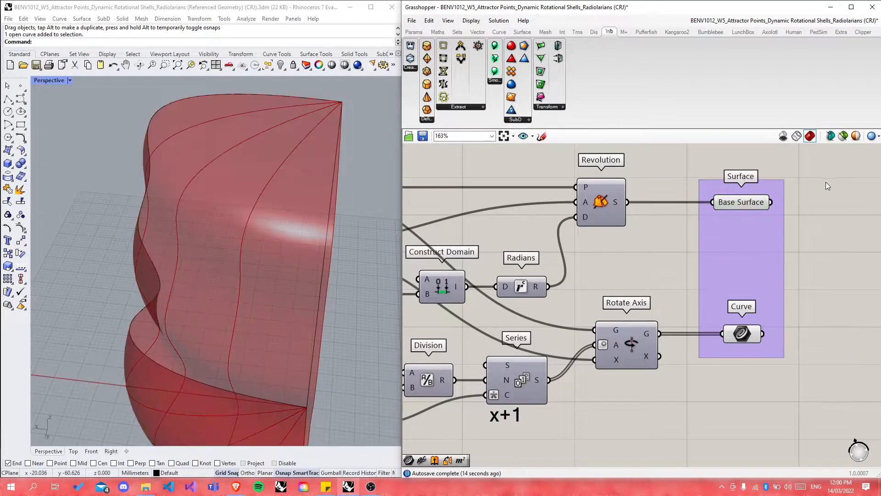
right_click(742, 333)
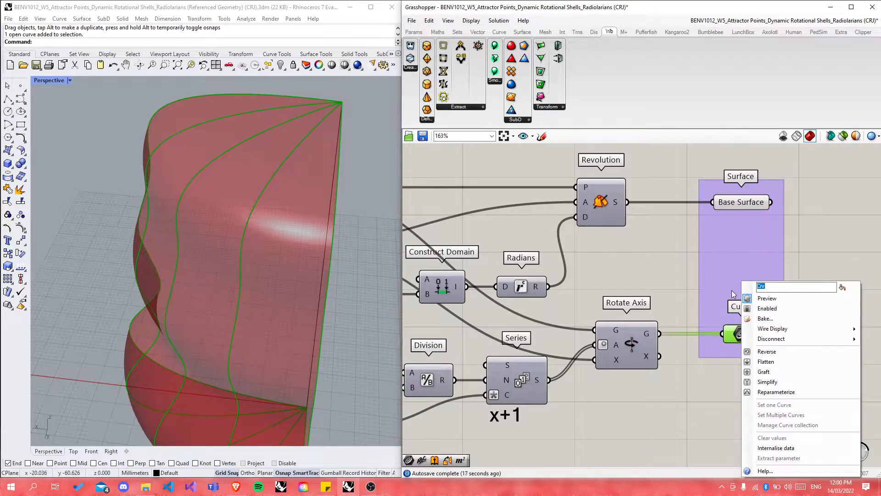
text(Surface Crv)
click(829, 267)
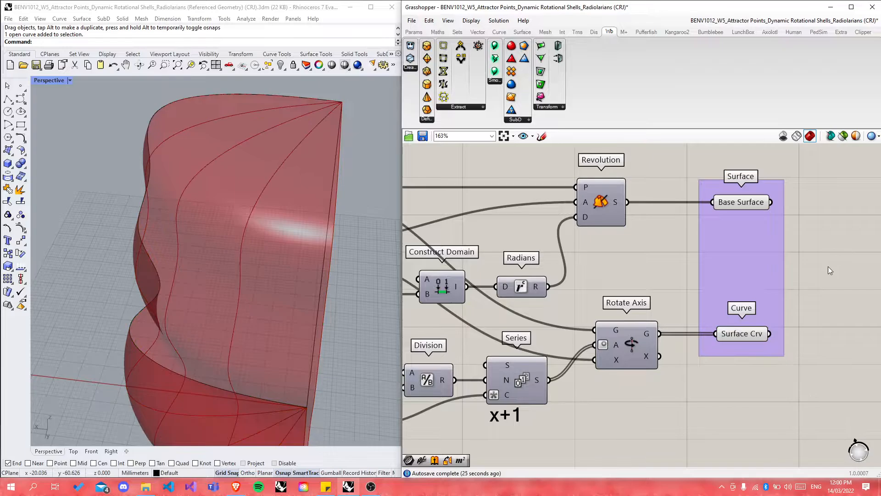
click(737, 205)
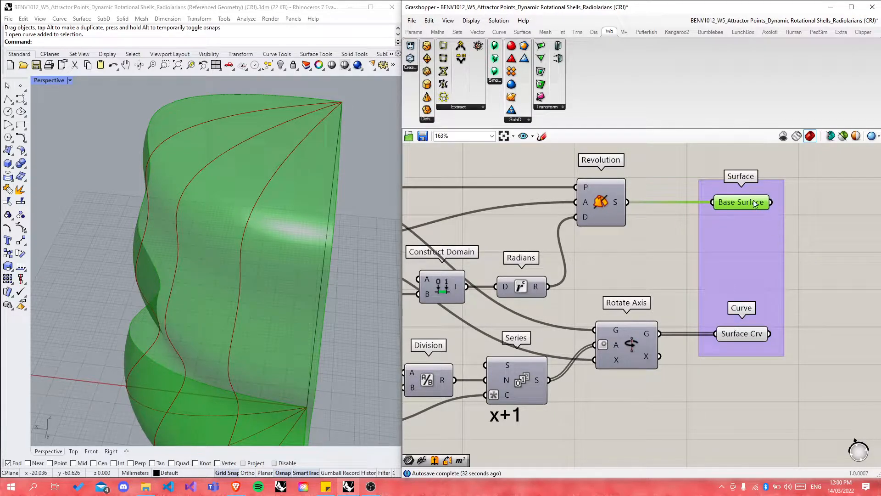
drag(721, 163, 760, 188)
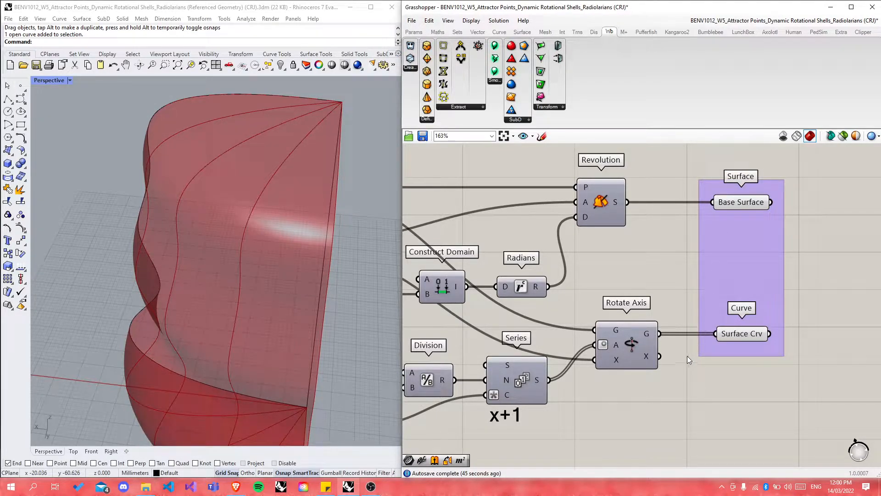
Step: Select the Surface Crv component to preview its profile curves, then deselect it
scroll(555, 378, down, 8)
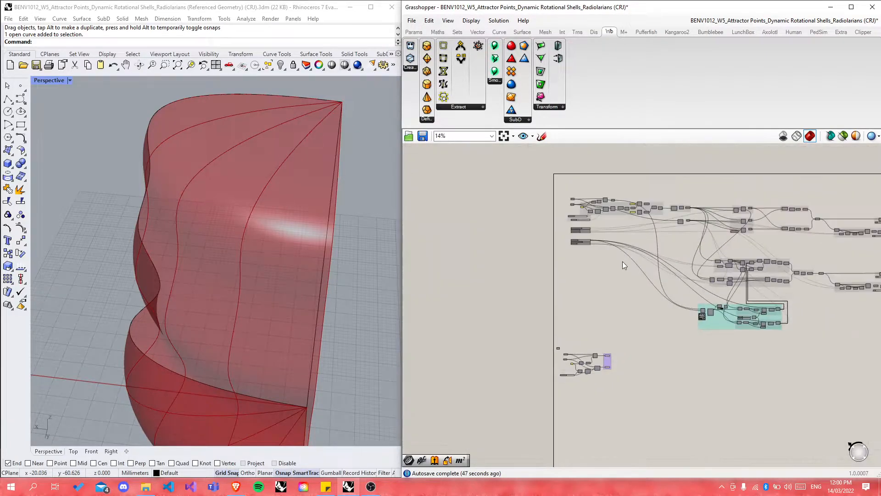
scroll(625, 233, up, 6)
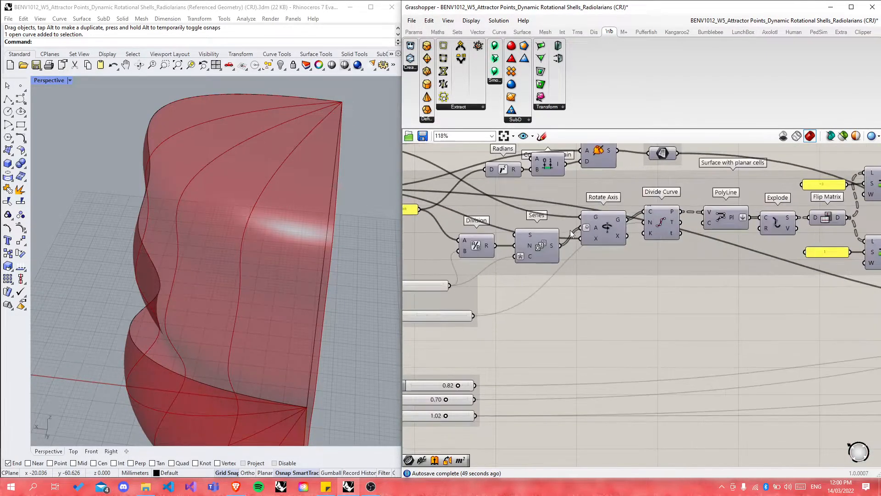
scroll(615, 202, down, 5)
scroll(612, 344, up, 6)
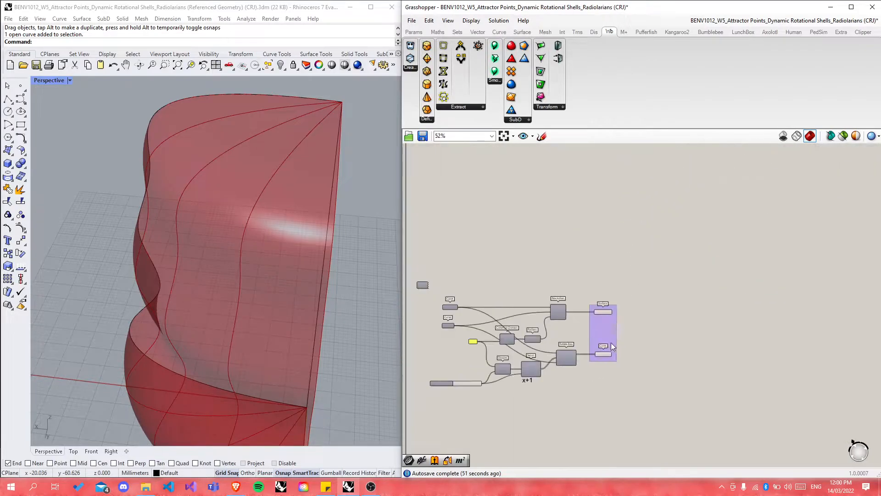
click(600, 360)
scroll(712, 367, down, 6)
scroll(734, 345, up, 3)
scroll(720, 348, down, 2)
click(748, 359)
Step: Add a Divide Curve component and feed the Surface Crv curves into its C input
double_click(748, 359)
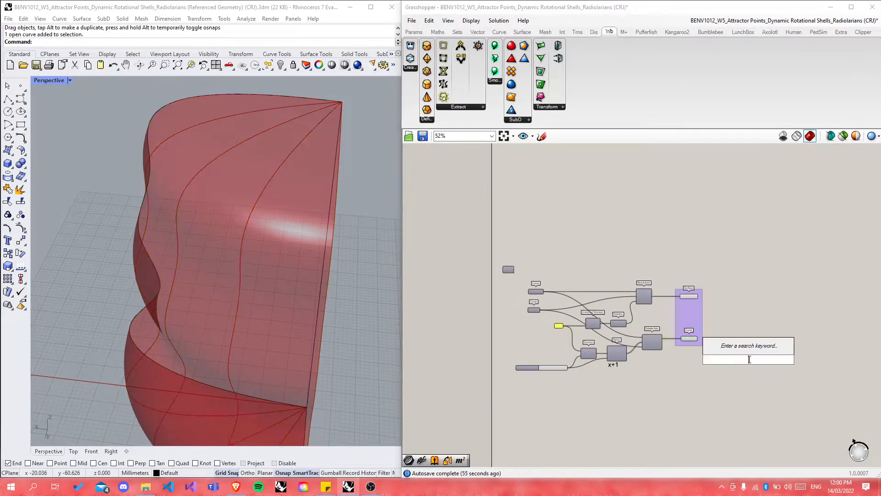
text(divide)
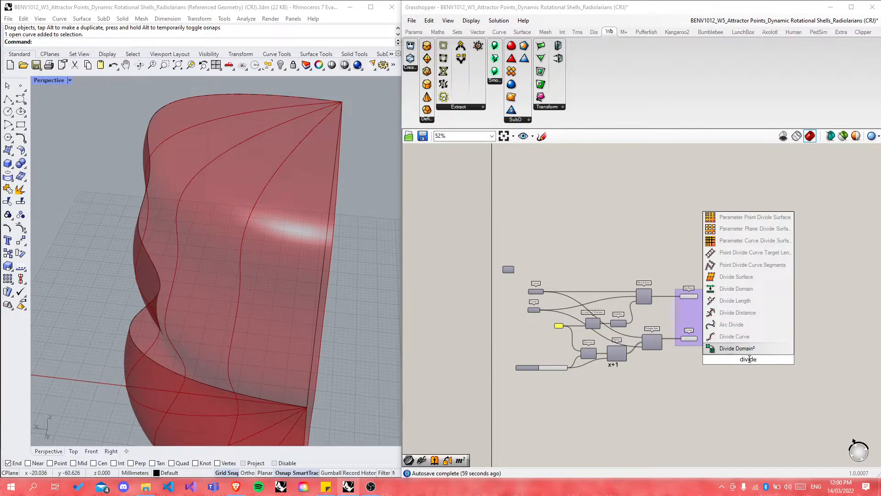
click(734, 337)
scroll(736, 358, up, 4)
drag(651, 314, 740, 323)
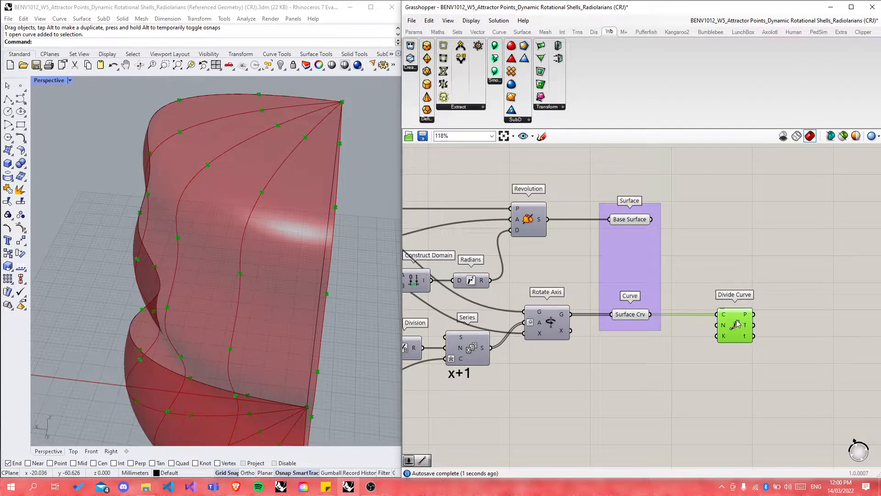
click(718, 389)
scroll(725, 363, up, 1)
Step: Create a 0<10 integer Number Slider on the canvas
right_drag(285, 309, 264, 250)
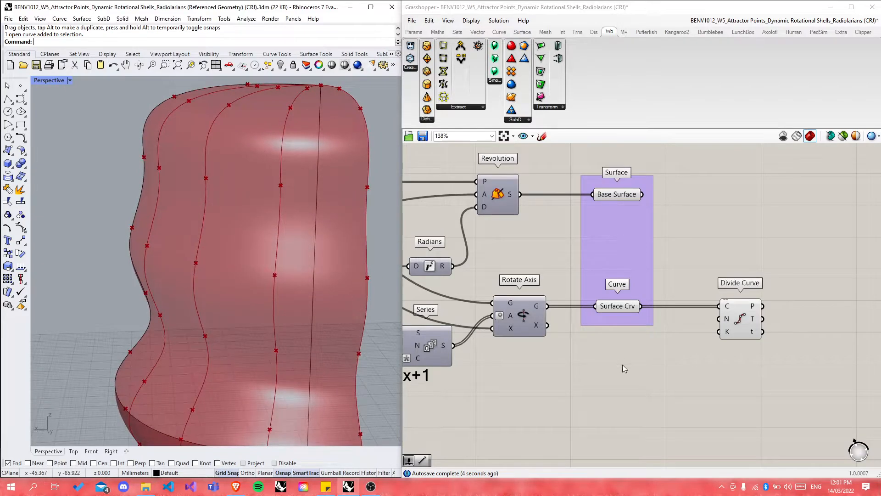
double_click(623, 417)
text(0)
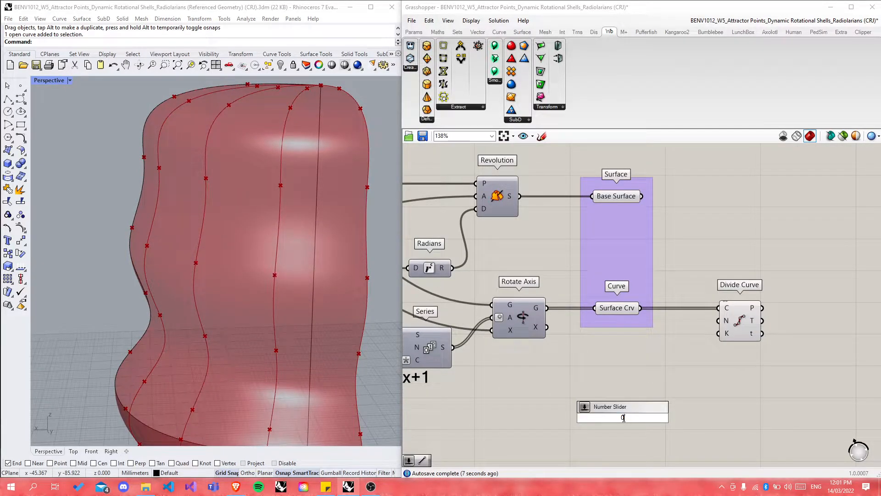
text(<20)
key(BackSpace)
text(10)
key(BackSpace)
key(BackSpace)
text(10)
key(Return)
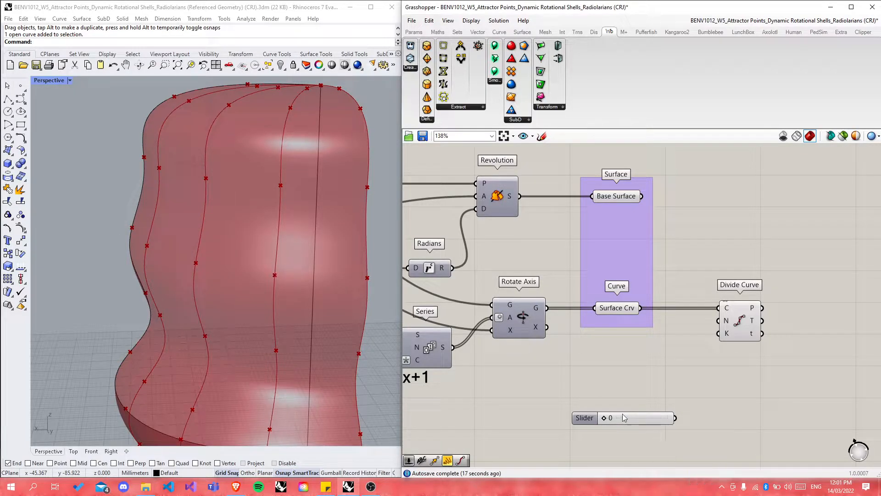
Step: Wire the slider into Divide Curve's N input and rename it 'Subdivision Count'
drag(675, 418, 719, 321)
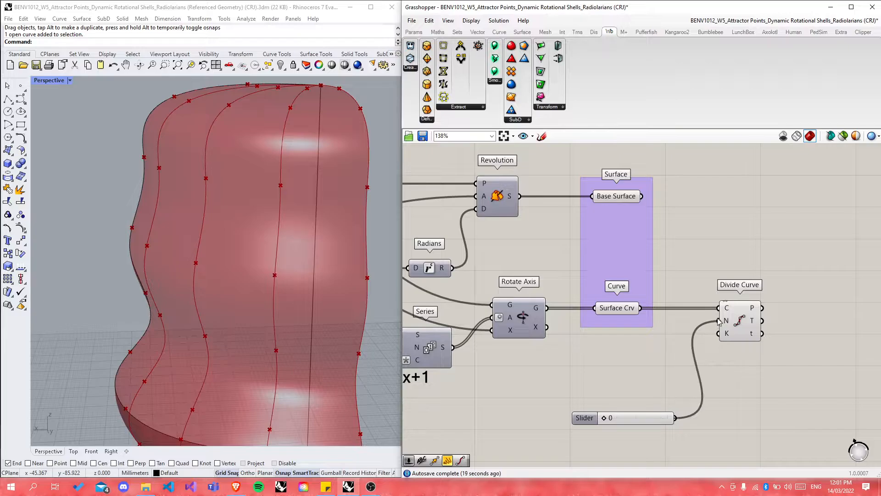
drag(643, 422, 518, 393)
scroll(262, 335, down, 5)
scroll(676, 377, down, 6)
scroll(539, 403, up, 5)
right_click(497, 394)
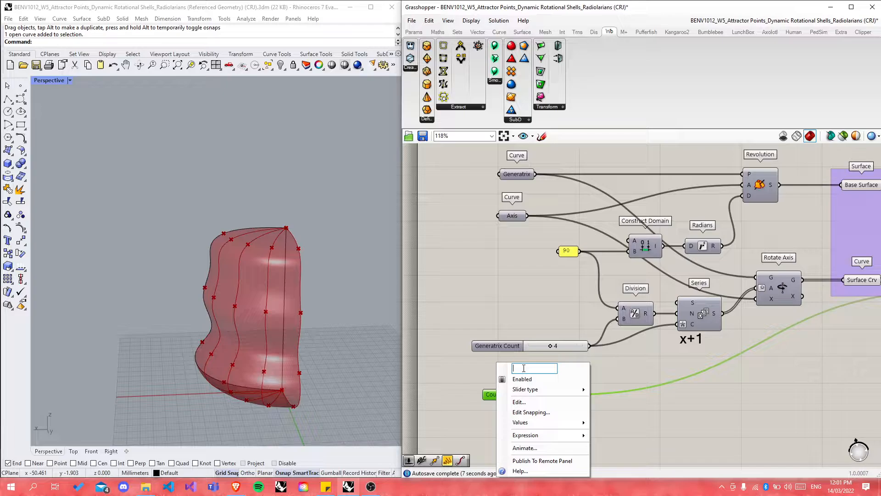
text(Subdivision)
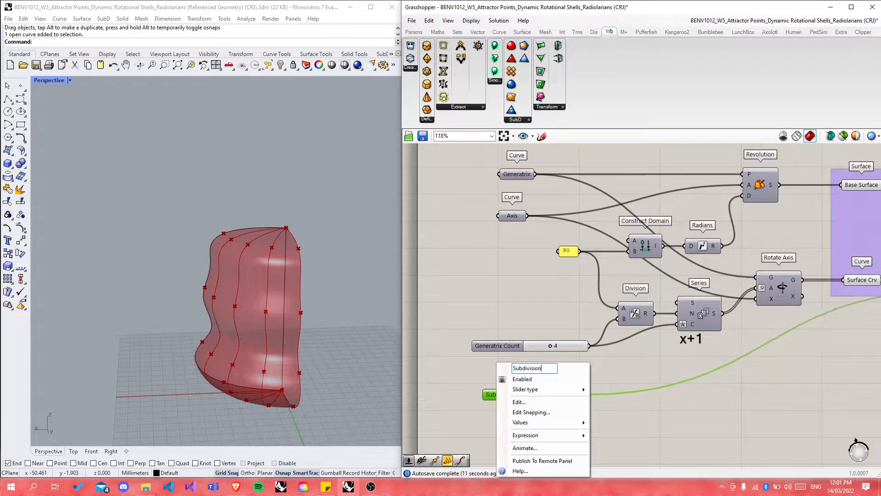
text( Count)
key(Return)
Step: Set the Subdivision Count slider to 6, stepping through 4 and 5
drag(517, 395, 553, 382)
click(459, 382)
right_drag(288, 382, 188, 360)
drag(552, 381, 563, 381)
right_drag(348, 317, 374, 318)
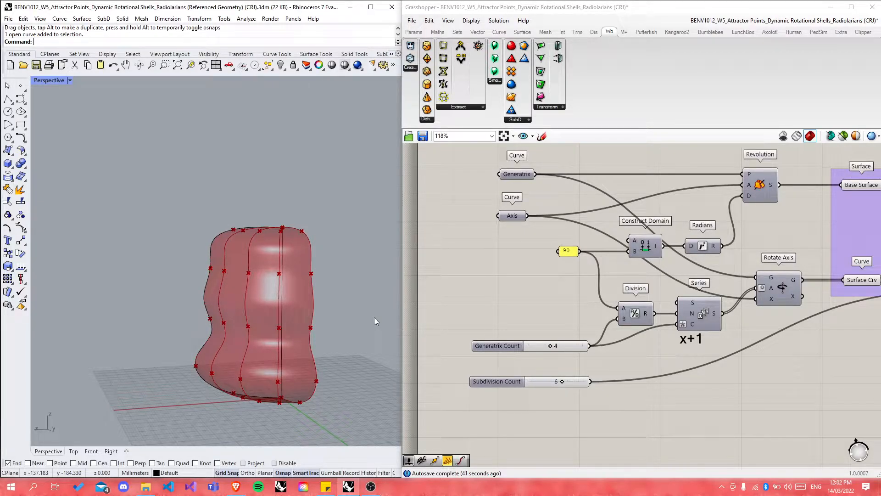
Step: Turn on the Rotate Axis component's preview to show the rotated profile curves in Rhino
scroll(491, 298, down, 2)
scroll(597, 289, up, 3)
click(712, 279)
middle_click(711, 277)
click(725, 257)
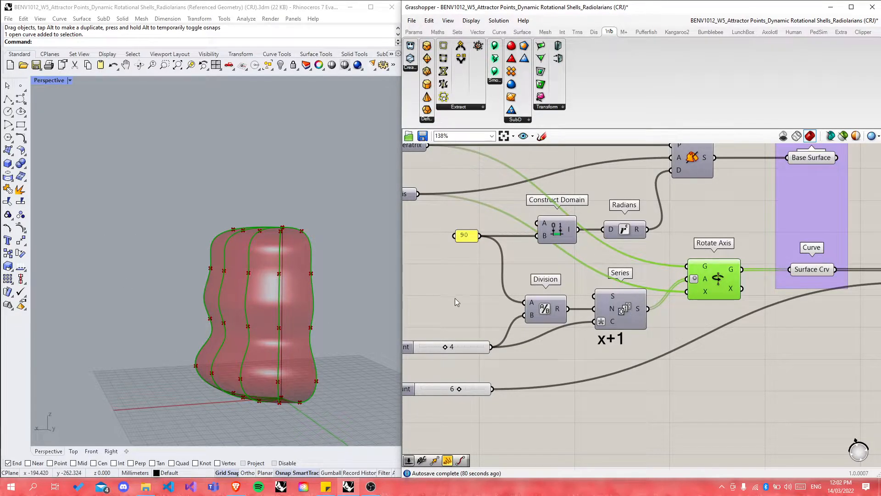
scroll(455, 298, down, 3)
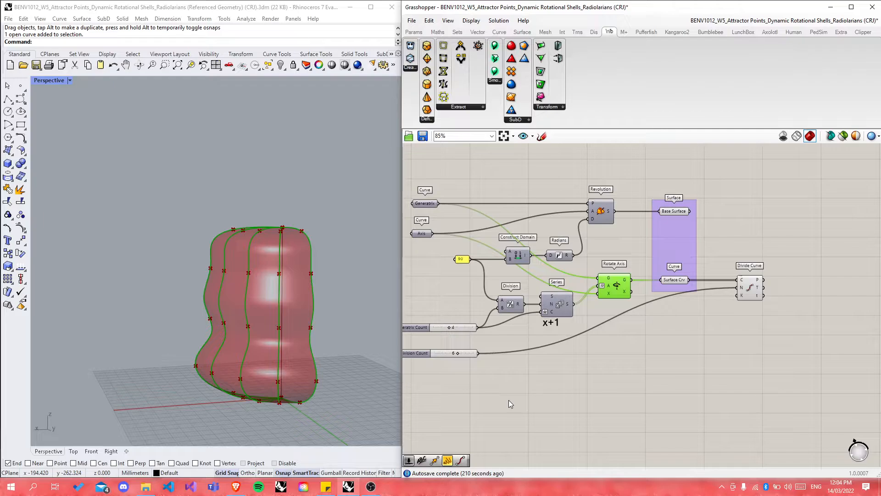
Step: Preview the rotated profile curves and the Divide Curve points on the shell in Rhino
click(376, 3)
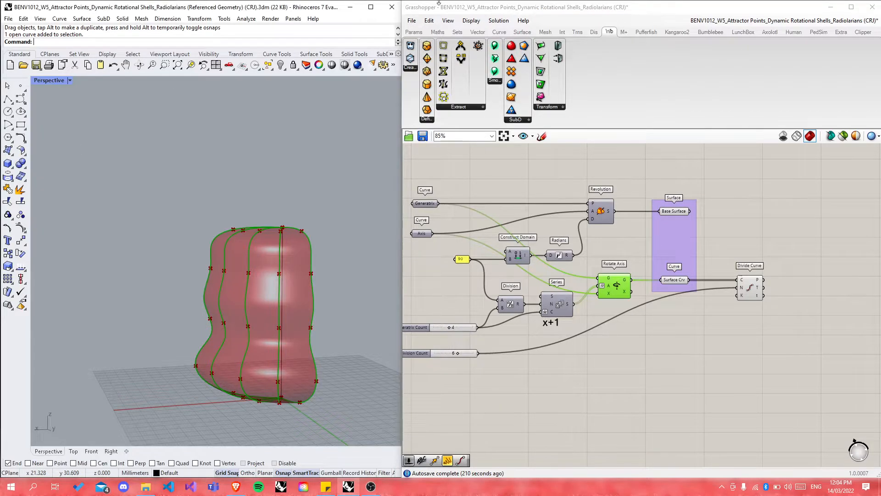
click(769, 233)
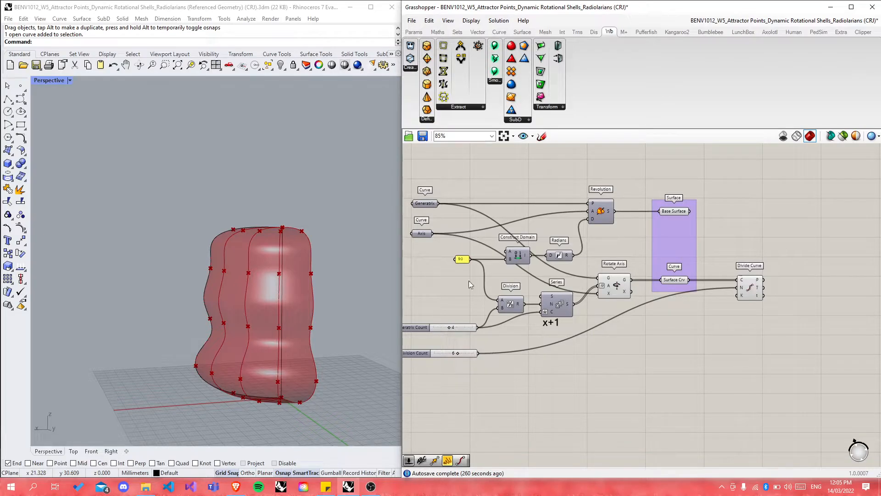
scroll(241, 257, up, 2)
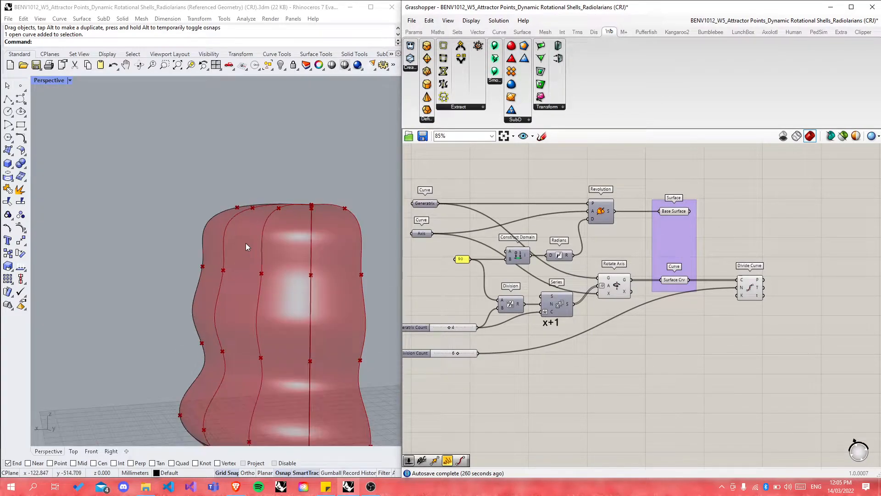
click(617, 287)
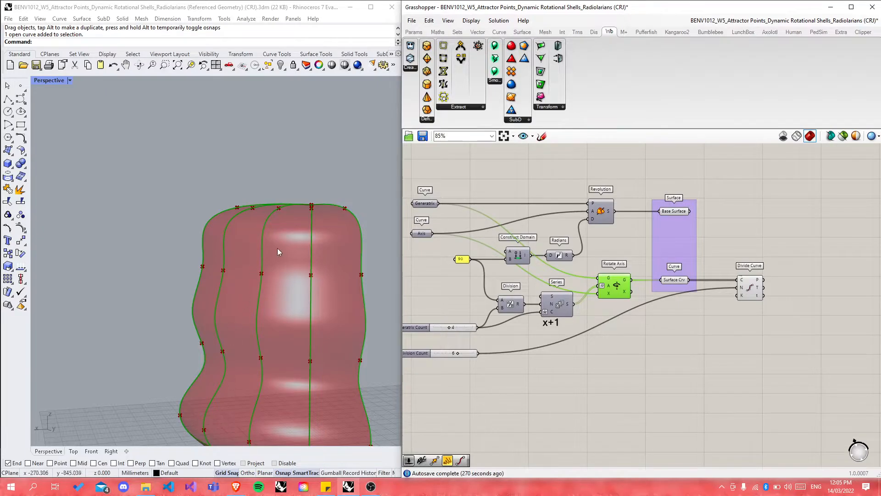
right_drag(238, 189, 258, 186)
click(749, 287)
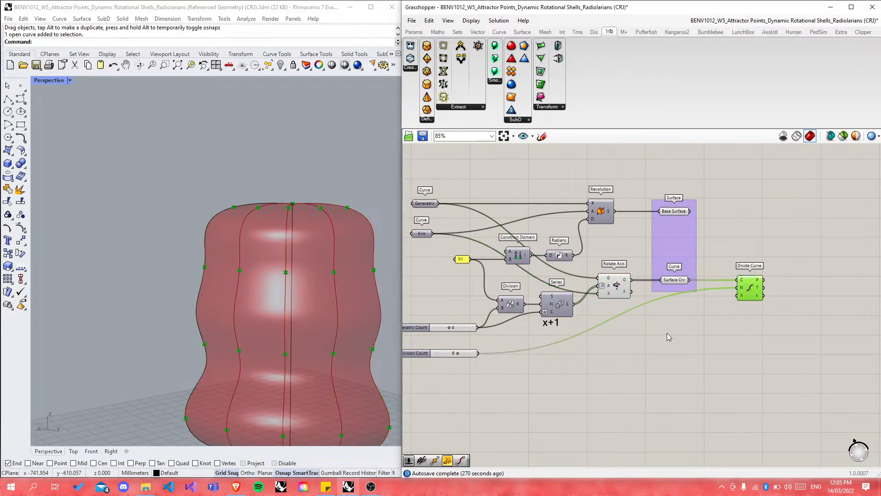
scroll(620, 351, down, 6)
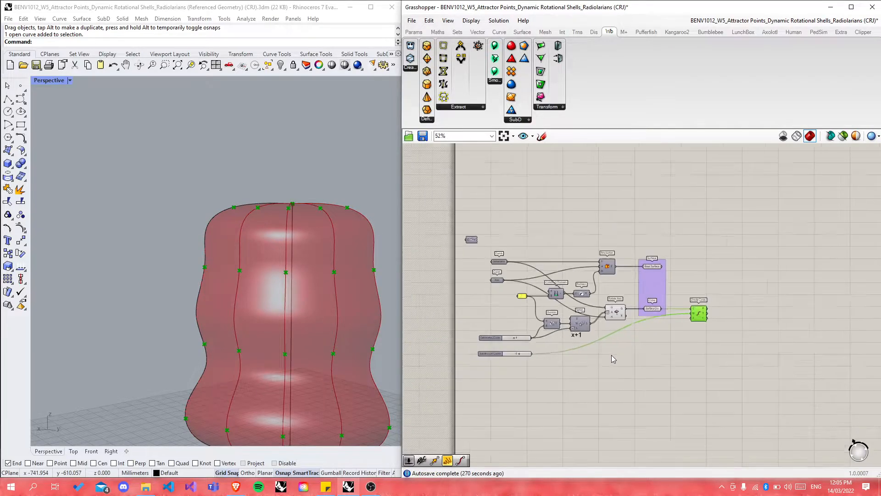
scroll(619, 344, up, 7)
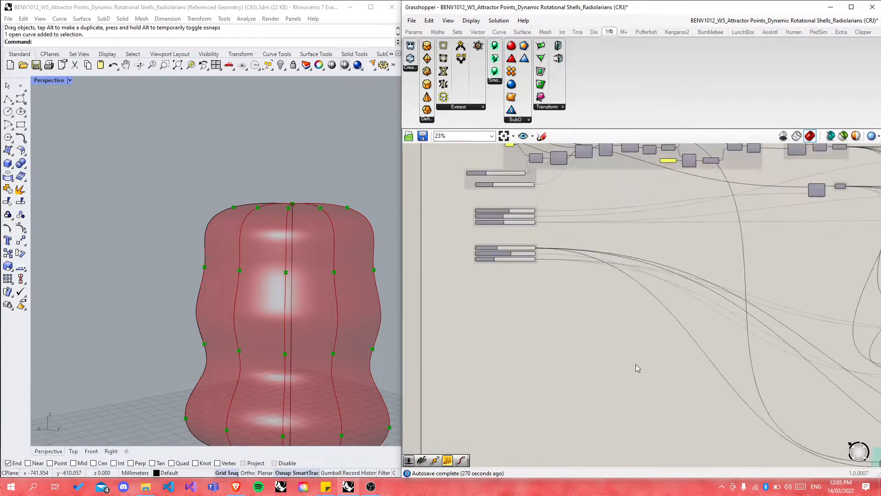
scroll(623, 250, up, 1)
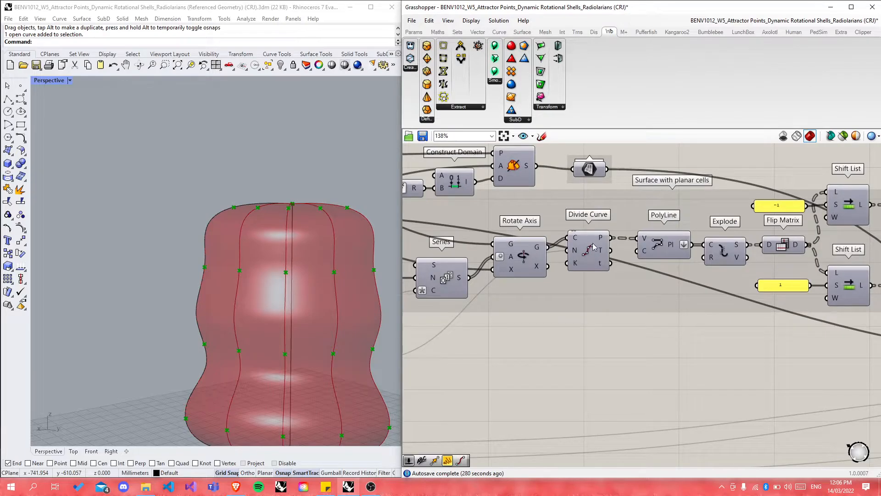
scroll(593, 246, down, 8)
scroll(668, 398, up, 4)
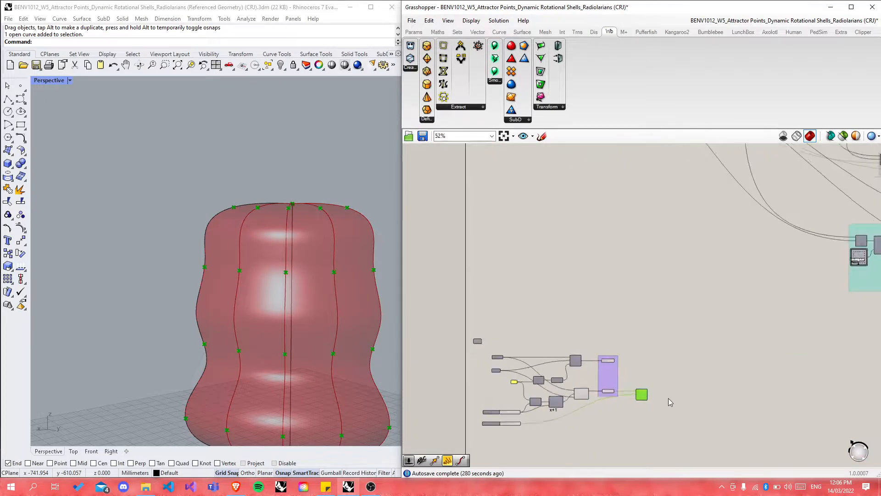
scroll(668, 398, up, 4)
Step: Add a PolyLine component fed by the Divide Curve points
double_click(673, 403)
text(polyl)
key(Up)
key(Up)
key(Up)
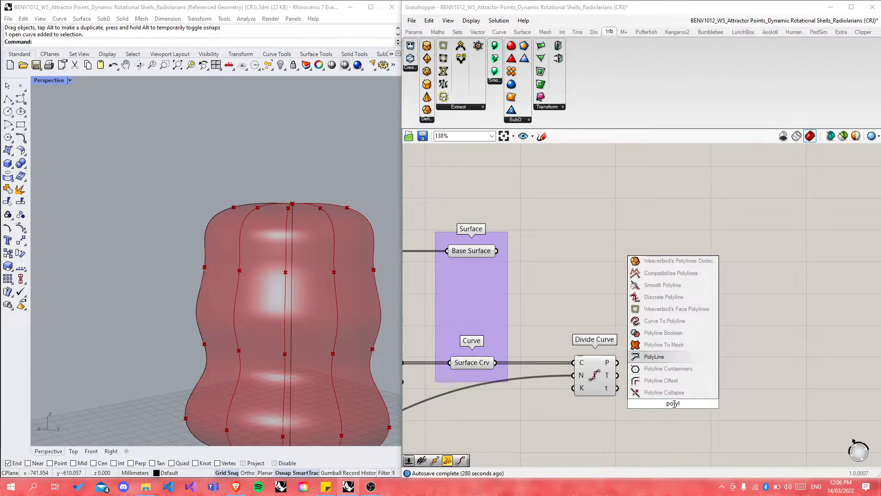
key(Return)
drag(616, 362, 698, 369)
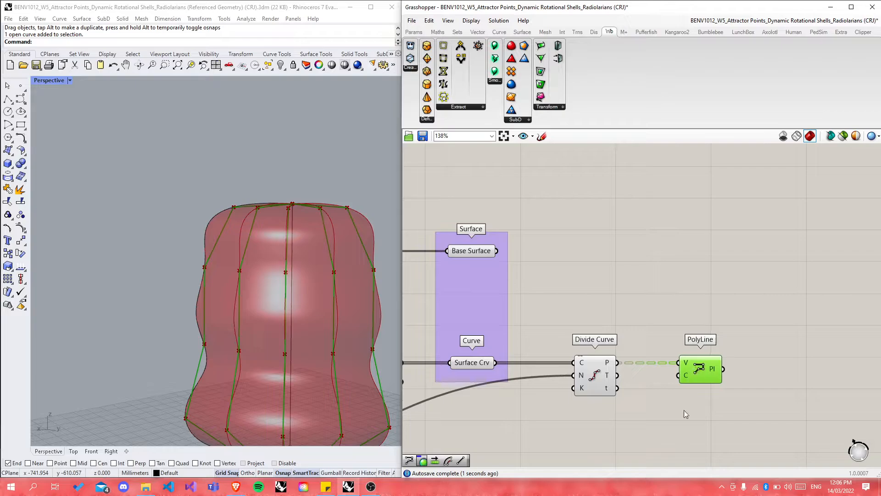
click(679, 411)
Step: Insert a Flip Matrix between Divide Curve P and PolyLine V for horizontal rings
double_click(659, 408)
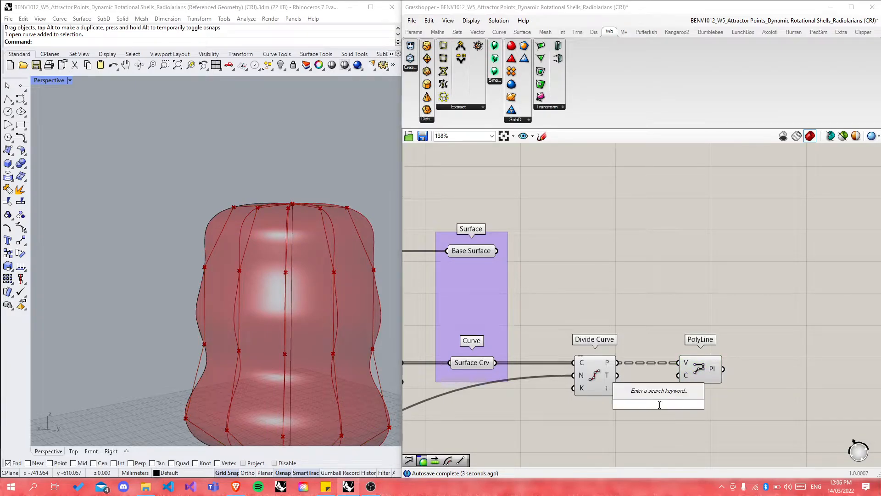
text(flip)
key(Up)
key(Return)
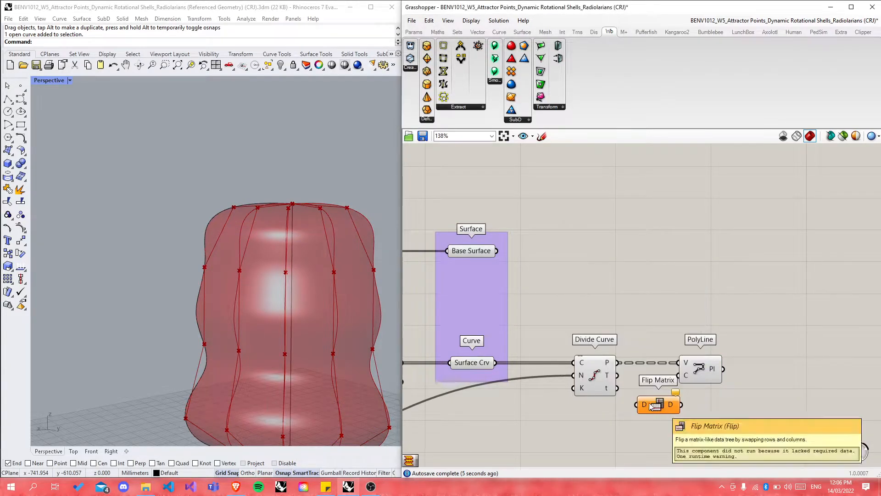
drag(618, 363, 676, 364)
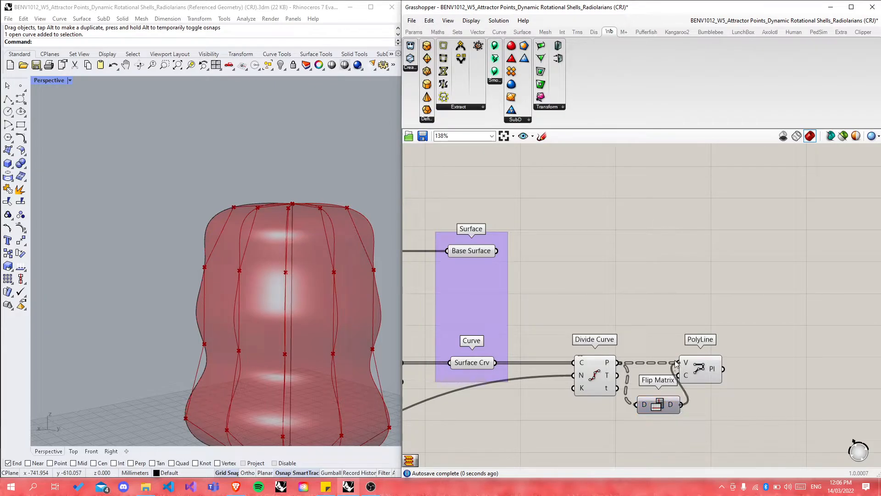
drag(658, 404, 713, 376)
drag(655, 365, 662, 365)
click(648, 398)
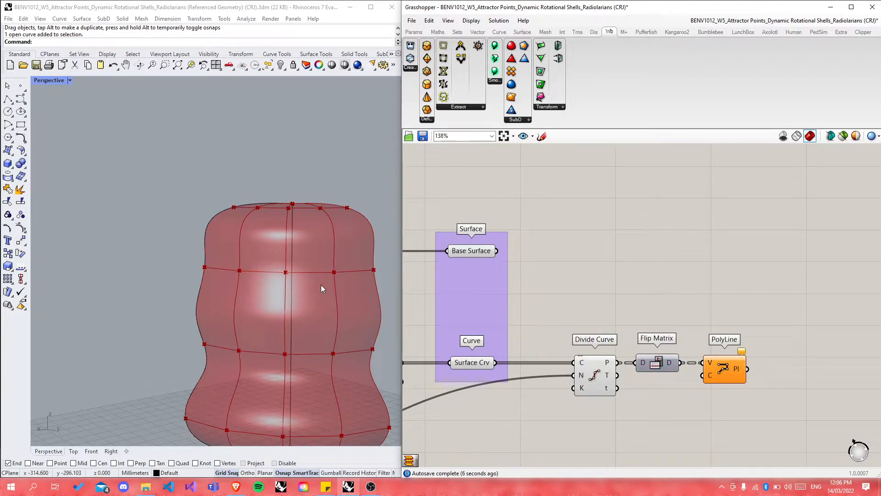
right_drag(321, 285, 342, 282)
Step: Add a second, unflipped PolyLine from Divide Curve P and compare it with the flipped one
drag(656, 363, 661, 394)
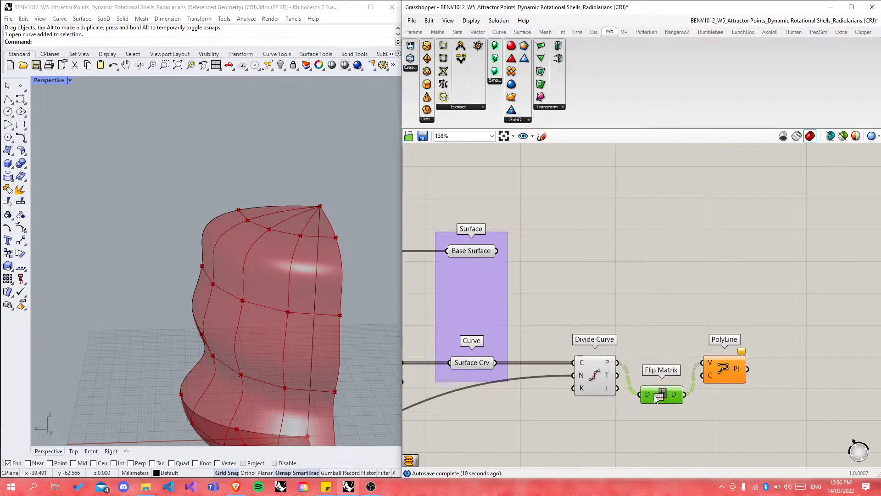
double_click(675, 291)
text(poly)
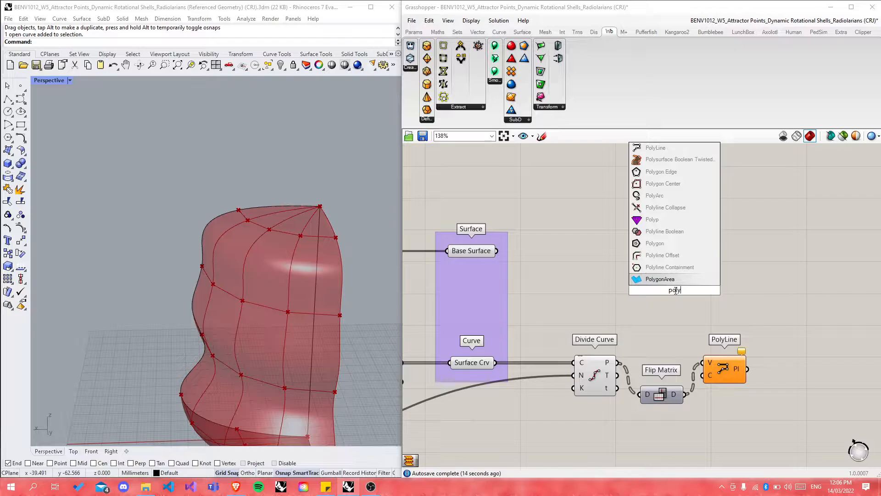
text(line)
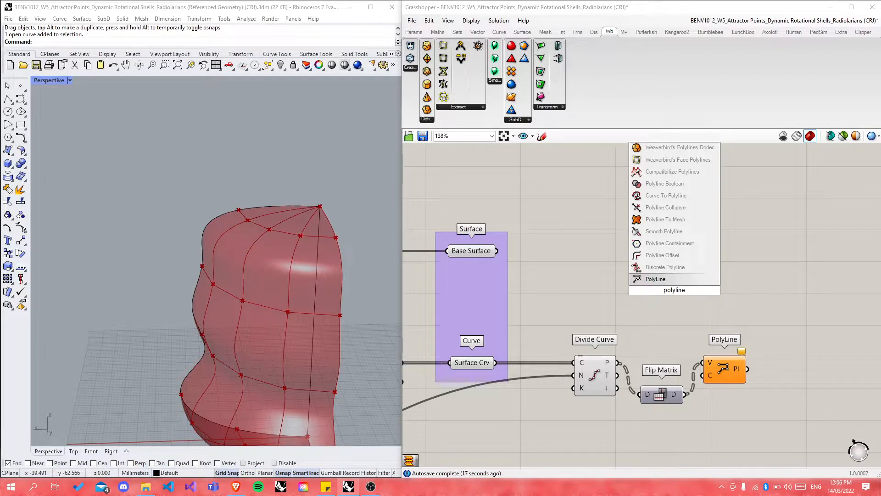
key(Return)
drag(618, 363, 653, 283)
click(723, 367)
middle_click(724, 367)
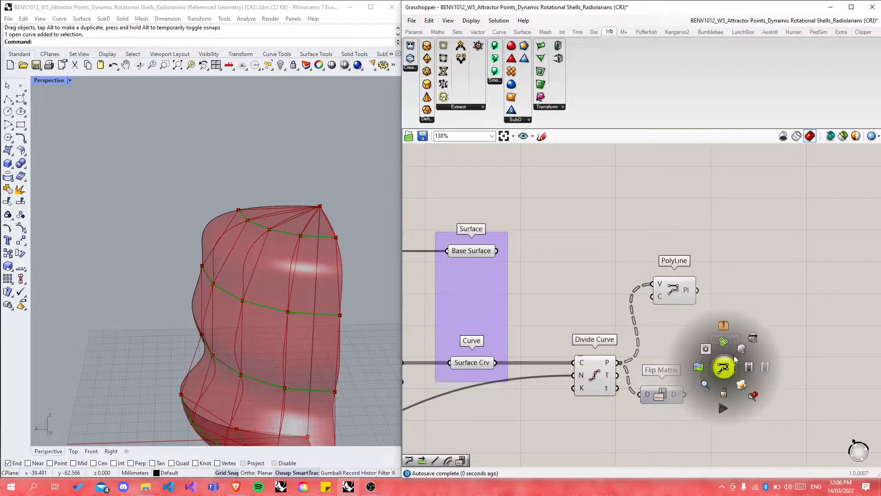
click(748, 342)
click(726, 299)
click(674, 290)
right_drag(316, 271, 316, 300)
Step: Delete the unflipped PolyLine and turn the flipped PolyLine's preview back on
drag(663, 398, 661, 363)
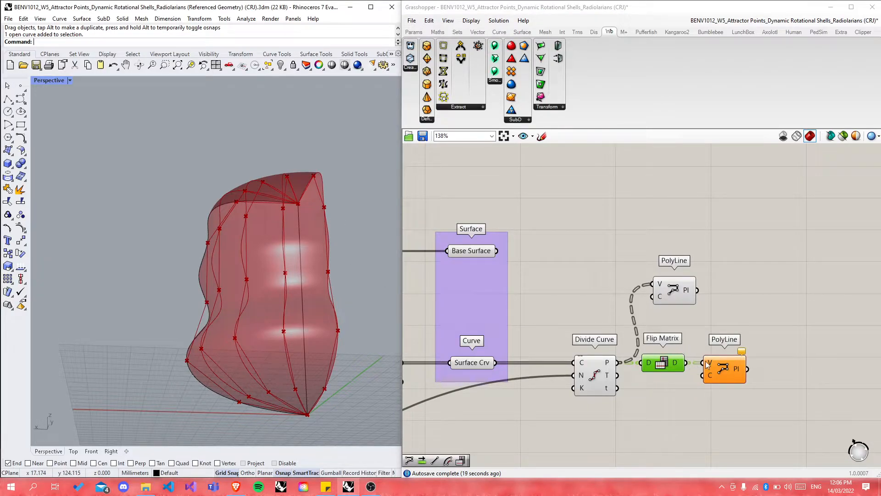
click(671, 298)
key(Delete)
click(731, 370)
middle_click(731, 370)
click(749, 349)
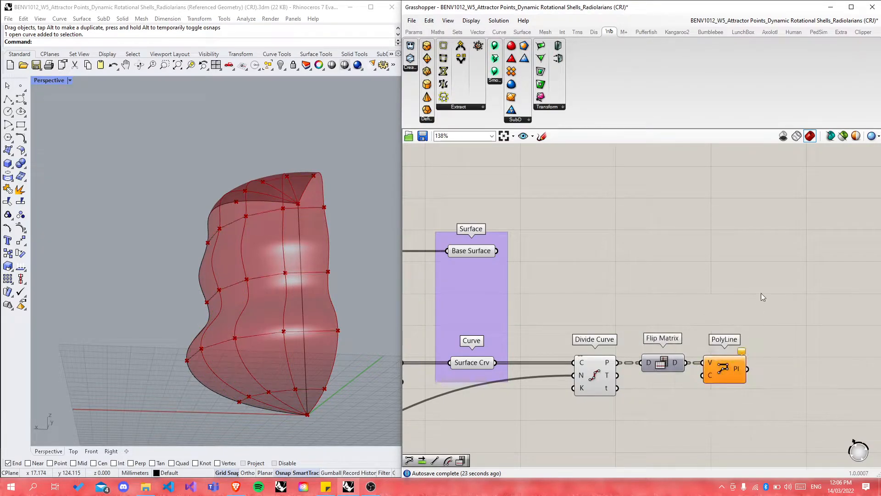
right_drag(274, 304, 321, 306)
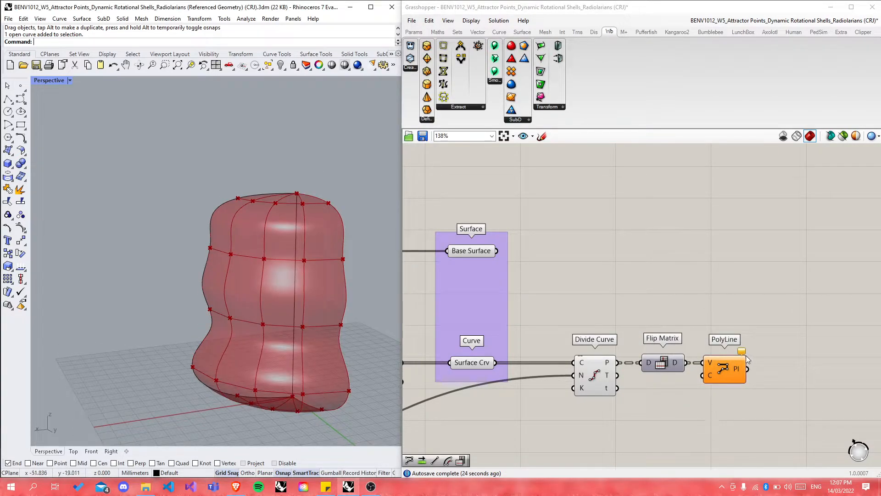
mouse_move(742, 353)
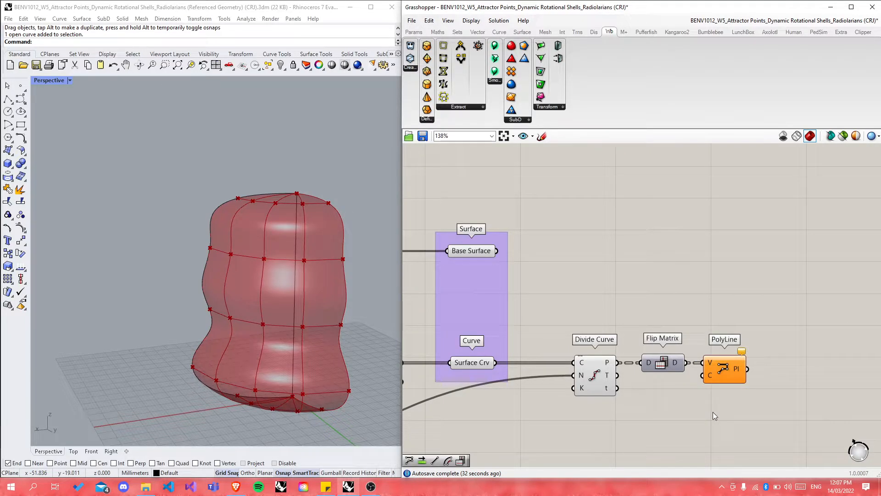
drag(730, 372, 739, 376)
right_drag(267, 317, 271, 265)
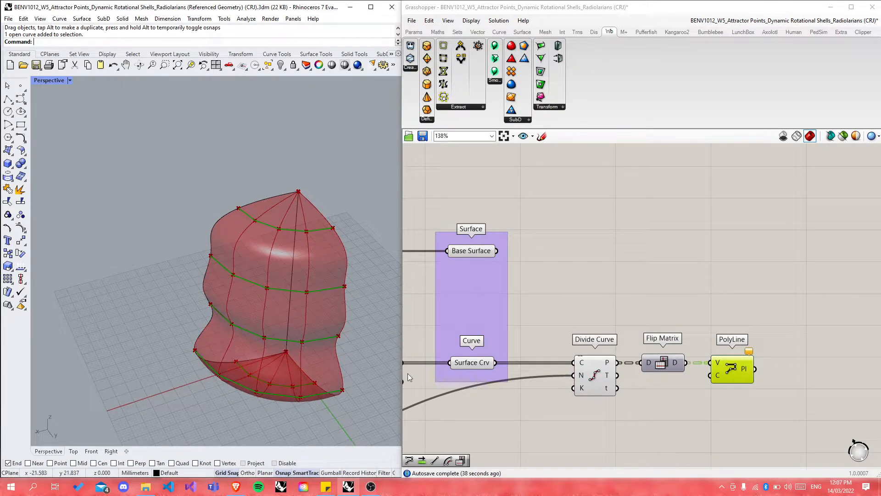
Step: Turn on the PolyLine preview and orbit around the shell
scroll(505, 422, down, 8)
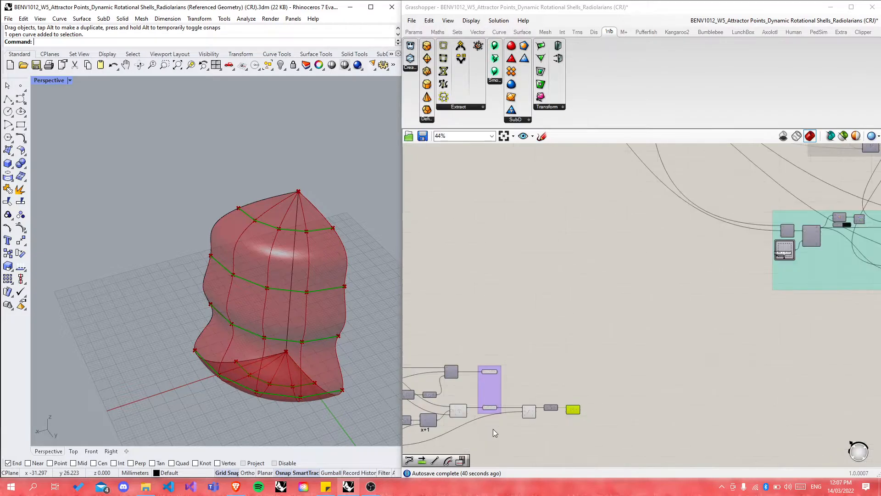
scroll(505, 207, up, 7)
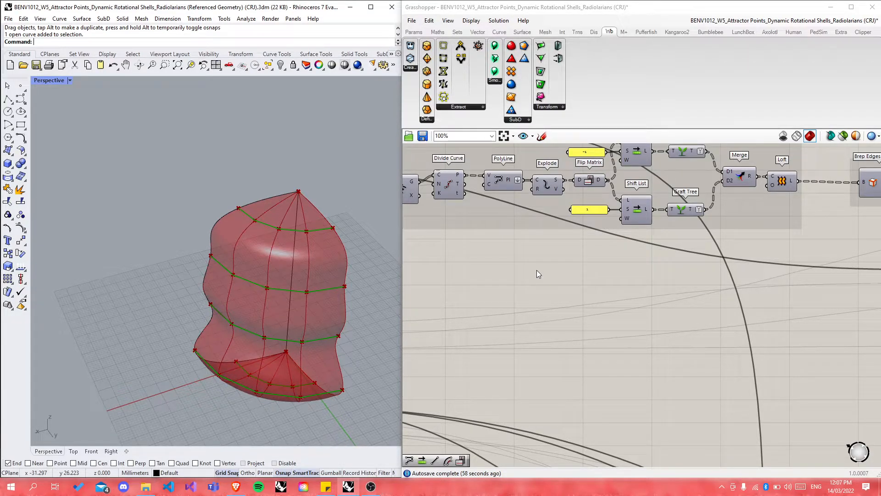
scroll(560, 303, up, 3)
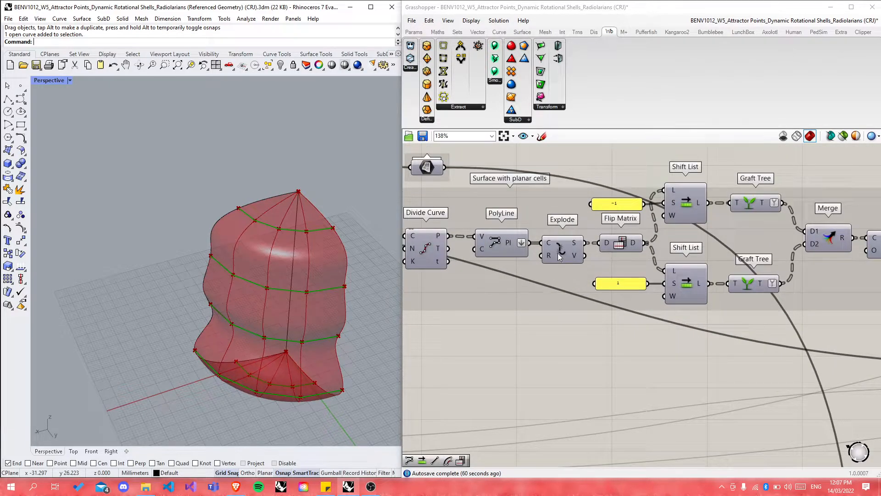
click(559, 256)
middle_click(499, 241)
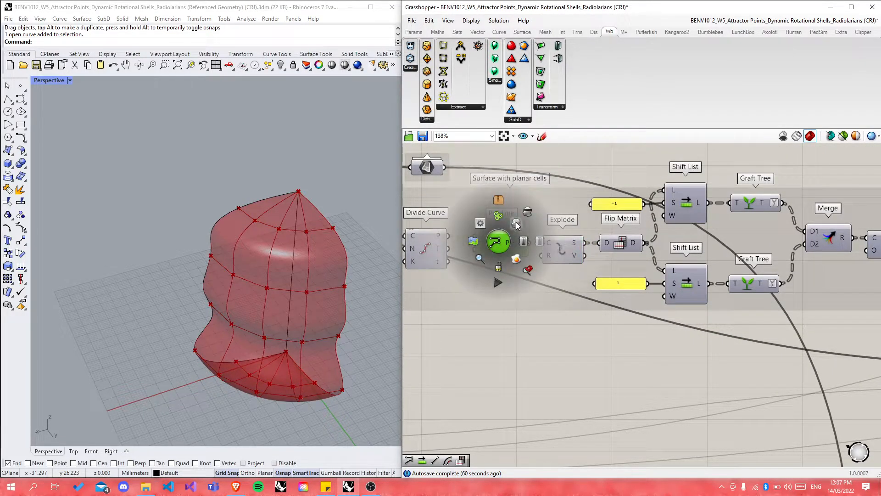
click(517, 225)
scroll(235, 242, down, 5)
scroll(149, 257, up, 3)
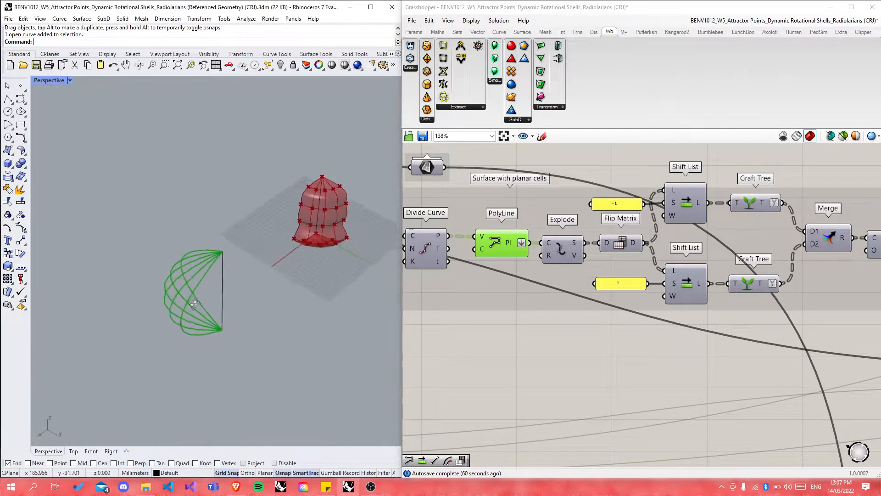
right_drag(191, 304, 215, 299)
scroll(563, 254, up, 4)
Step: Show the Explode and Flip Matrix points in the Rhino viewport
click(569, 246)
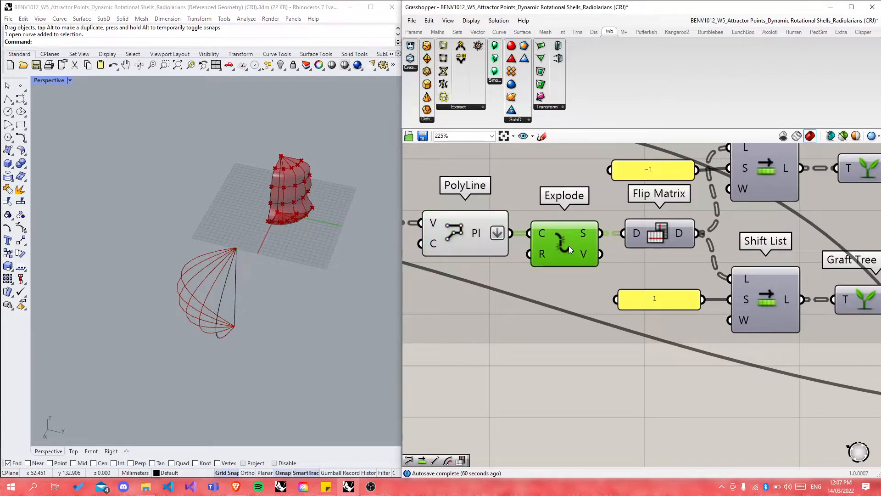
middle_click(569, 246)
click(585, 229)
scroll(207, 281, up, 3)
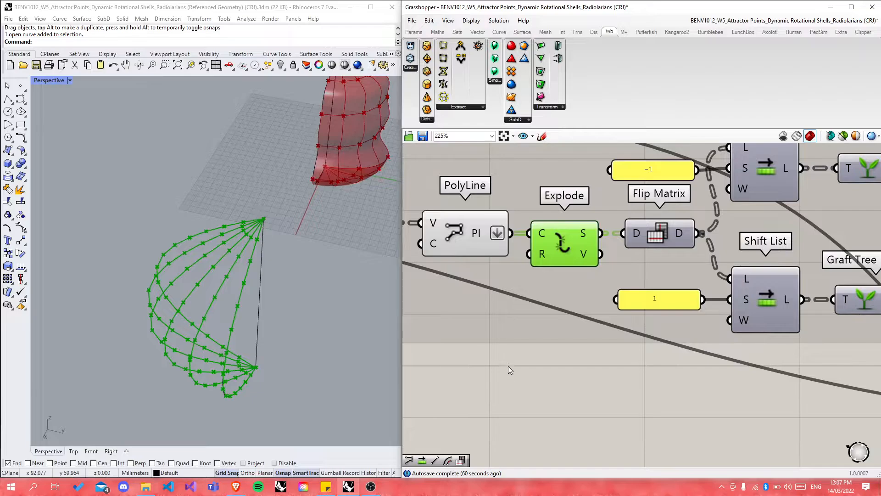
click(508, 367)
click(658, 235)
middle_click(657, 235)
click(674, 218)
click(500, 366)
scroll(500, 365, down, 3)
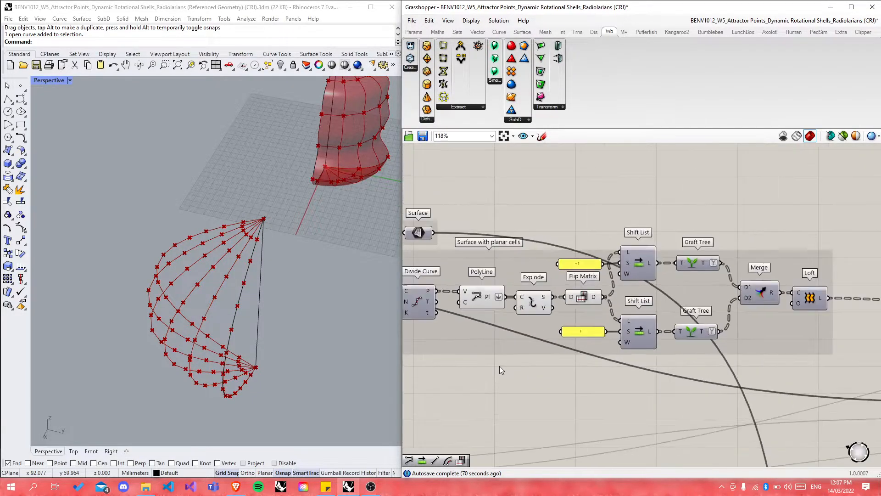
right_drag(251, 341, 322, 322)
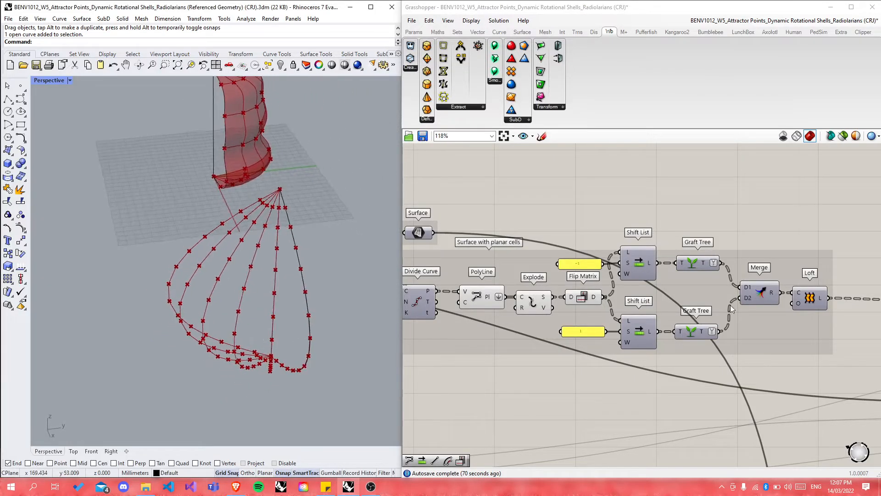
Step: Briefly show the Loft panels in the viewport, then hide them
middle_click(804, 298)
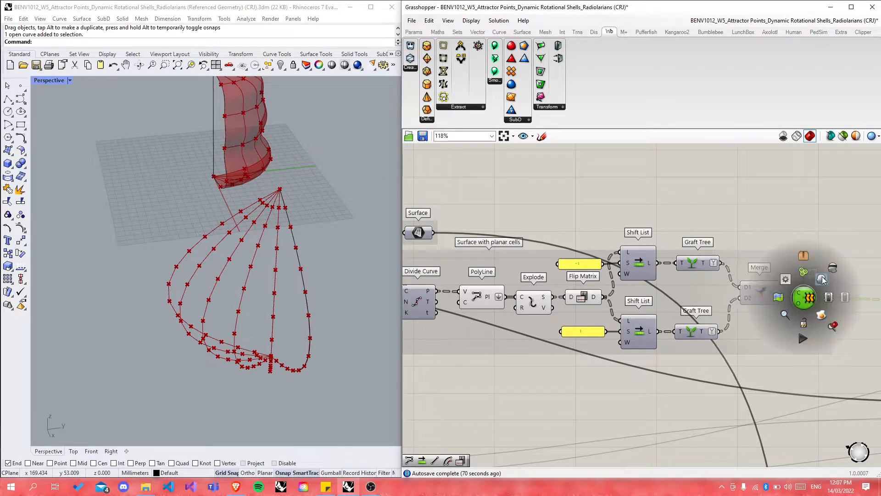
click(822, 281)
middle_click(806, 297)
click(835, 268)
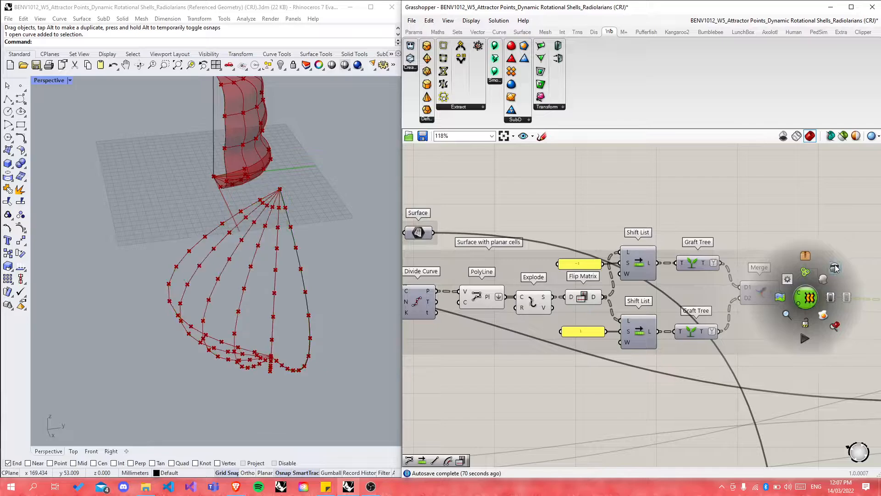
Step: Hide the Flip Matrix and Explode previews again
scroll(599, 303, up, 5)
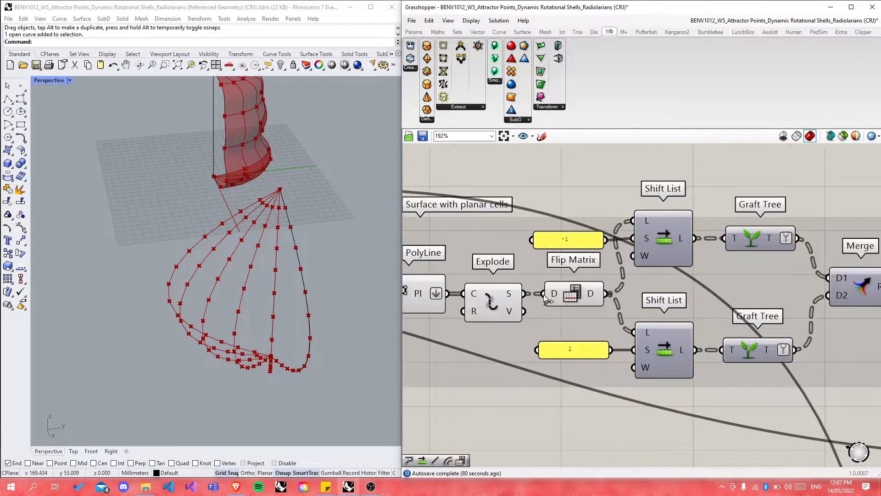
click(579, 298)
middle_click(578, 294)
click(608, 268)
click(491, 298)
middle_click(491, 298)
click(522, 270)
scroll(679, 230, down, 8)
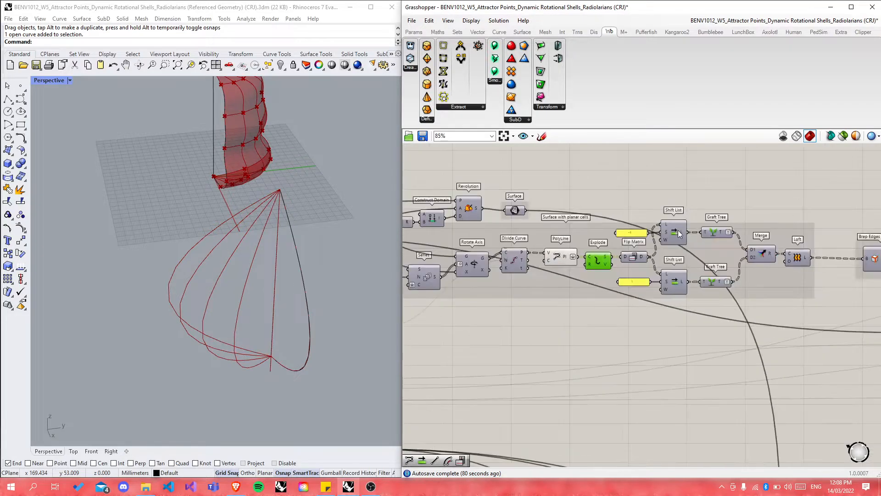
scroll(605, 390, up, 8)
scroll(550, 361, down, 1)
scroll(599, 308, up, 1)
Step: Delete Flip Matrix and wire Divide Curve P directly into PolyLine V
drag(522, 248, 561, 294)
key(Delete)
click(626, 296)
drag(495, 279, 595, 287)
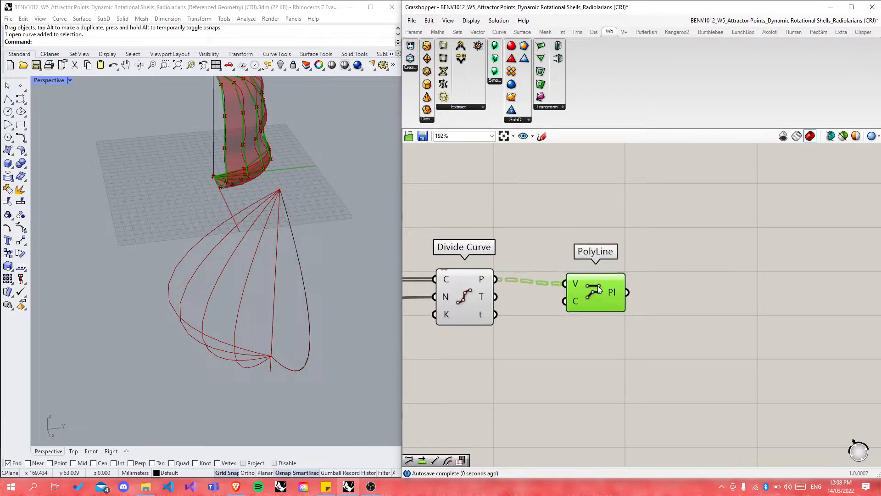
click(623, 345)
Step: Internalise the data of the Generatrix and Axis curve parameters
scroll(526, 340, down, 4)
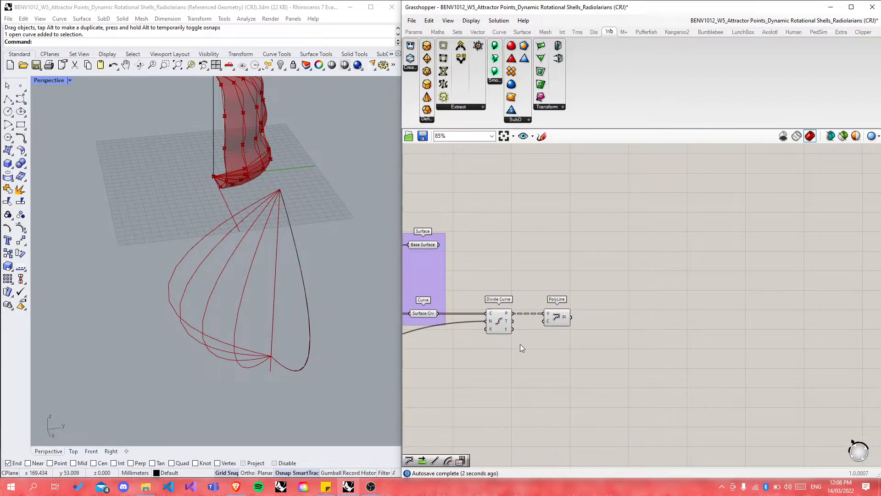
scroll(524, 347, down, 5)
drag(470, 213, 753, 342)
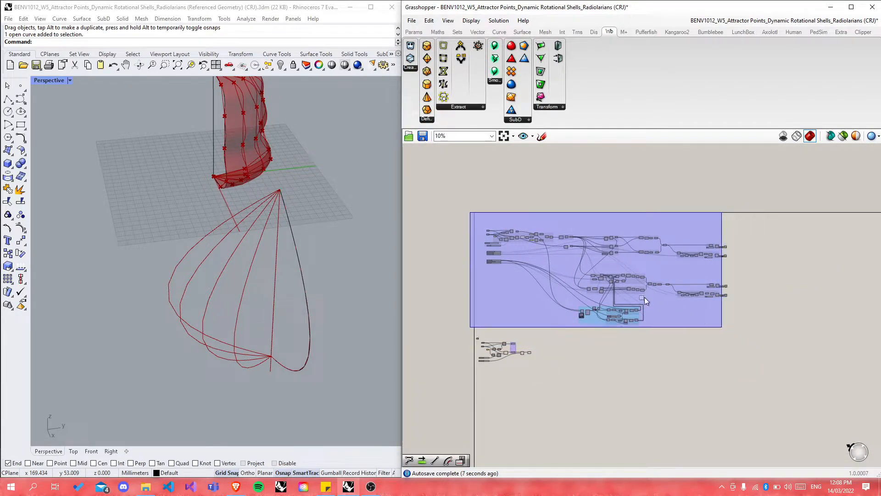
scroll(524, 357, up, 3)
scroll(527, 361, up, 6)
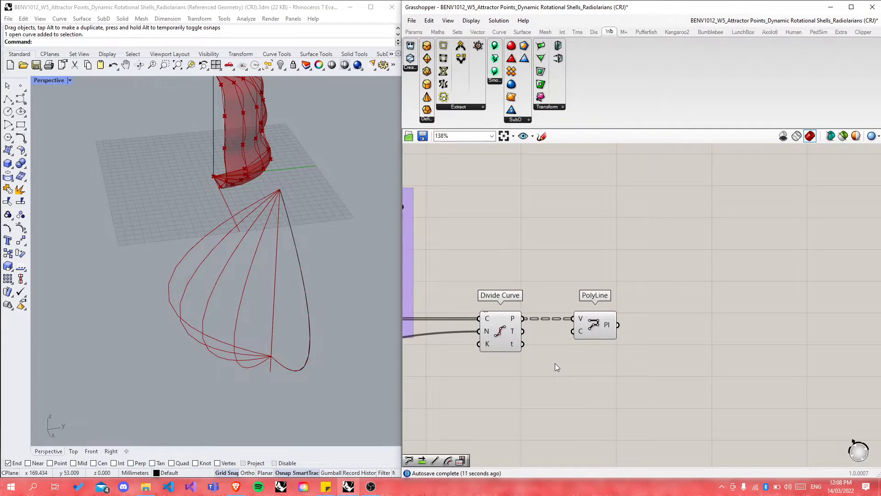
scroll(716, 289, down, 6)
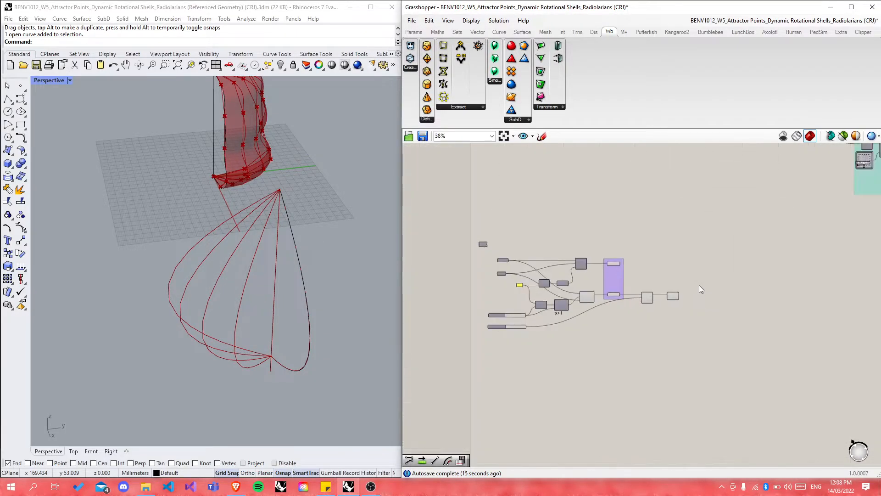
scroll(499, 265, up, 5)
scroll(497, 258, down, 4)
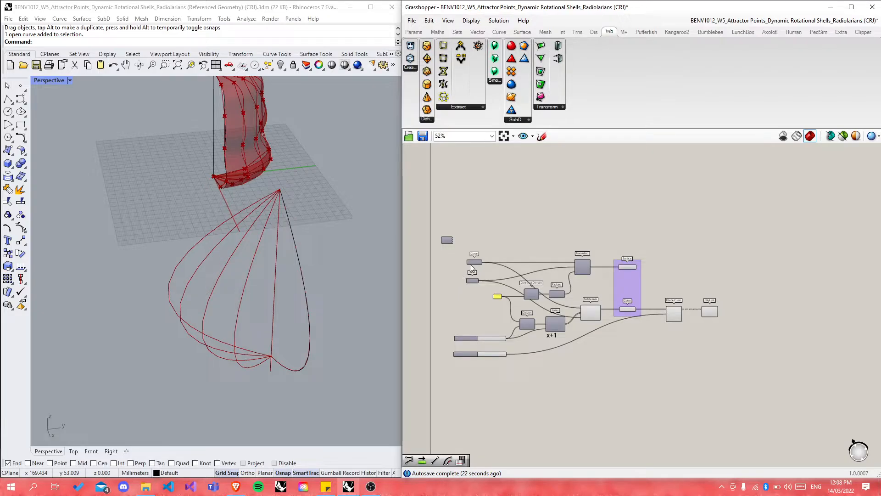
scroll(470, 265, up, 4)
drag(450, 238, 532, 337)
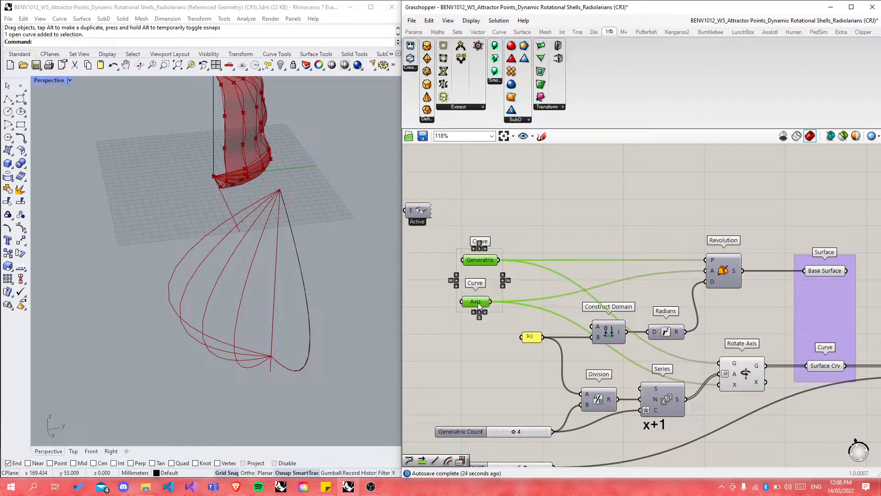
right_click(479, 305)
click(522, 446)
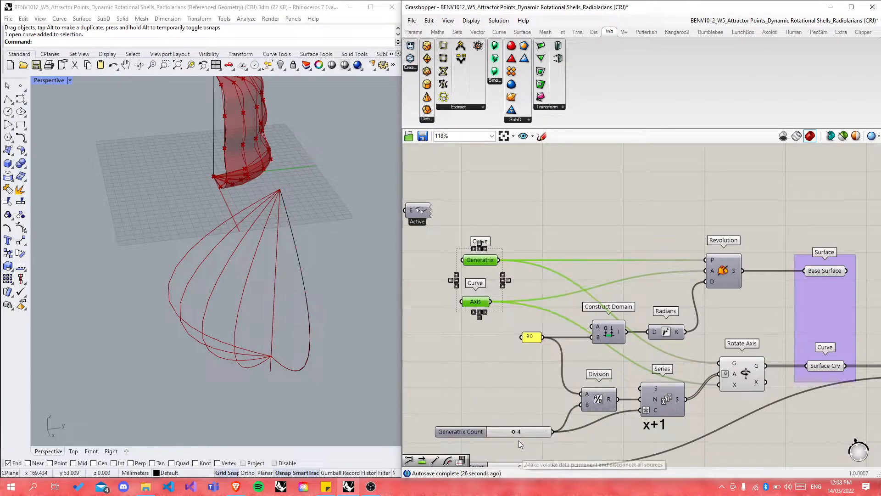
click(469, 344)
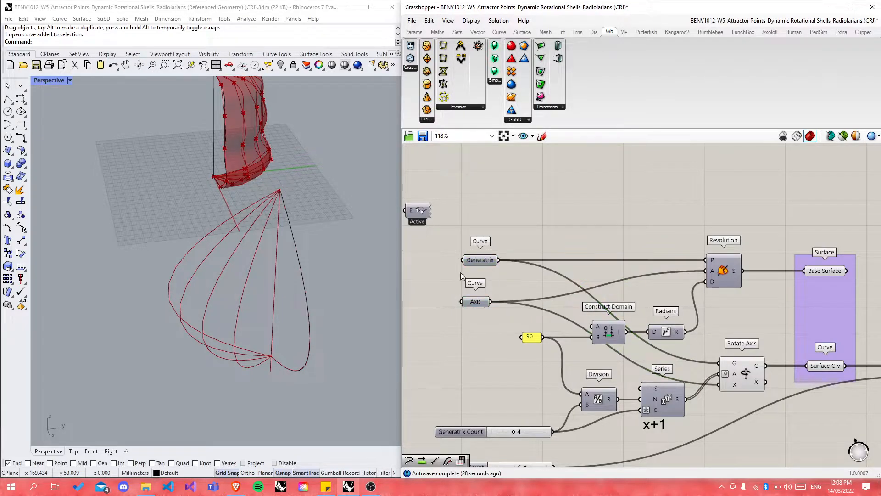
Step: Create a new blank Grasshopper document
click(412, 20)
click(441, 31)
scroll(228, 194, down, 2)
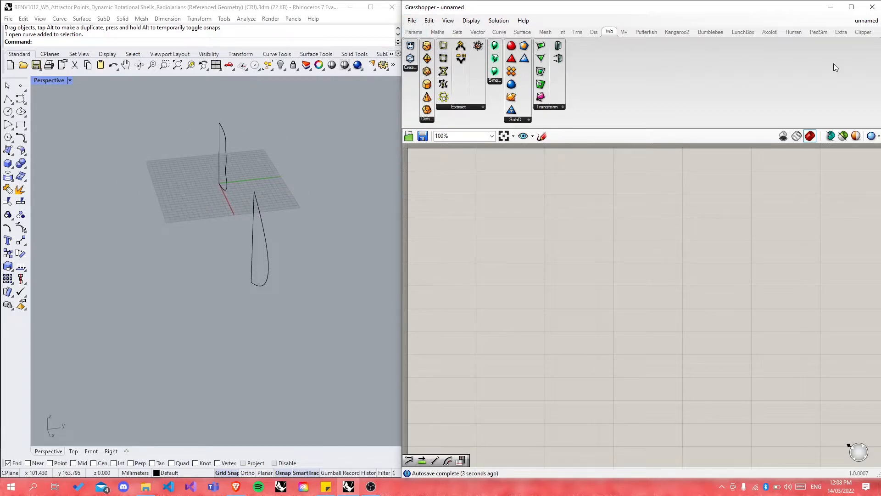
Step: In the original definition, select and cut the small revolve-and-divide definition
mouse_move(862, 23)
click(828, 108)
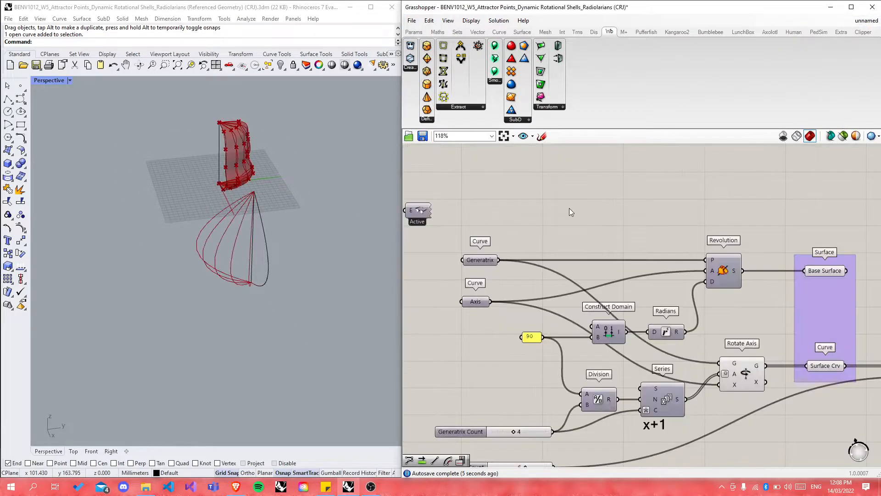
scroll(500, 226, down, 3)
drag(437, 192, 801, 384)
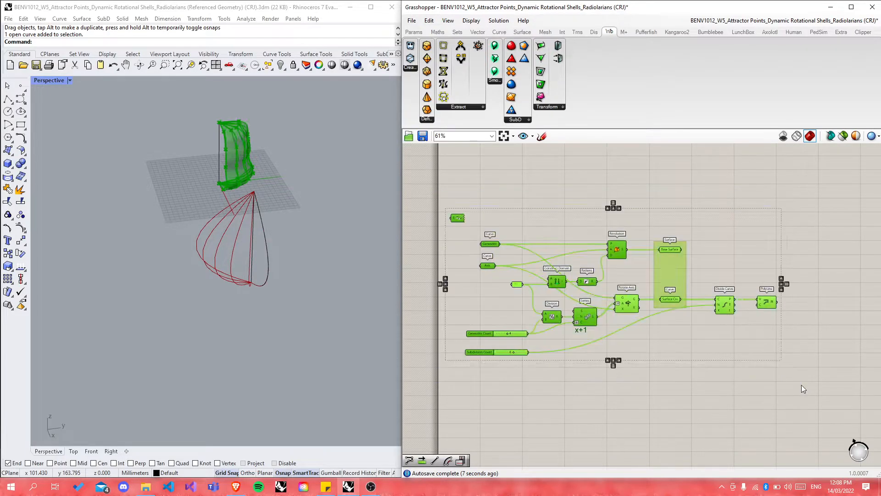
key(Delete)
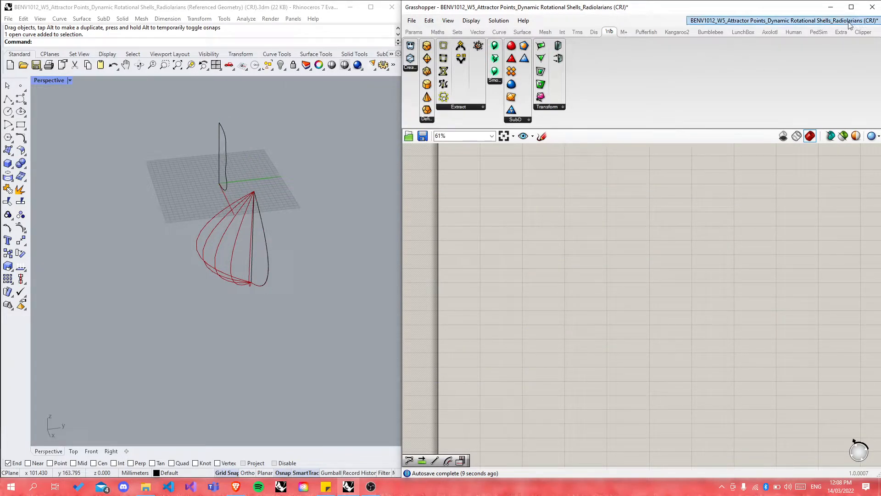
Step: Paste the definition into the unnamed document and move it higher on the canvas
click(849, 21)
click(727, 124)
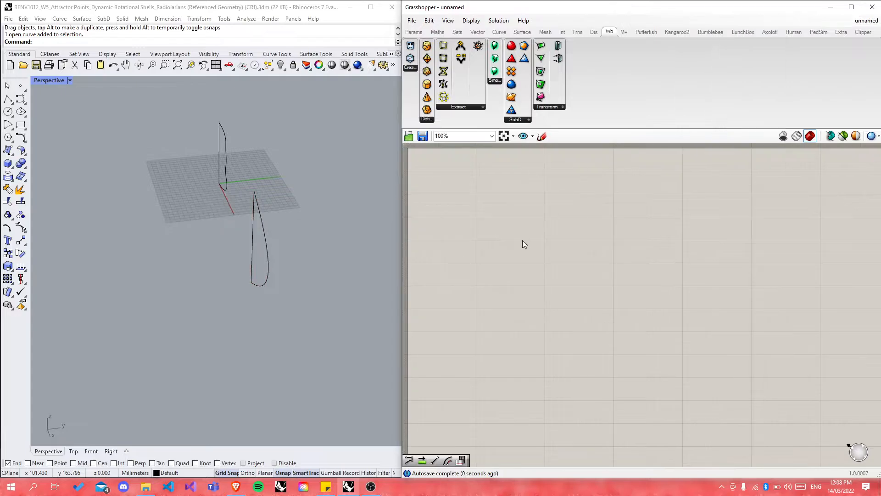
click(356, 274)
scroll(504, 280, down, 5)
drag(447, 311, 617, 424)
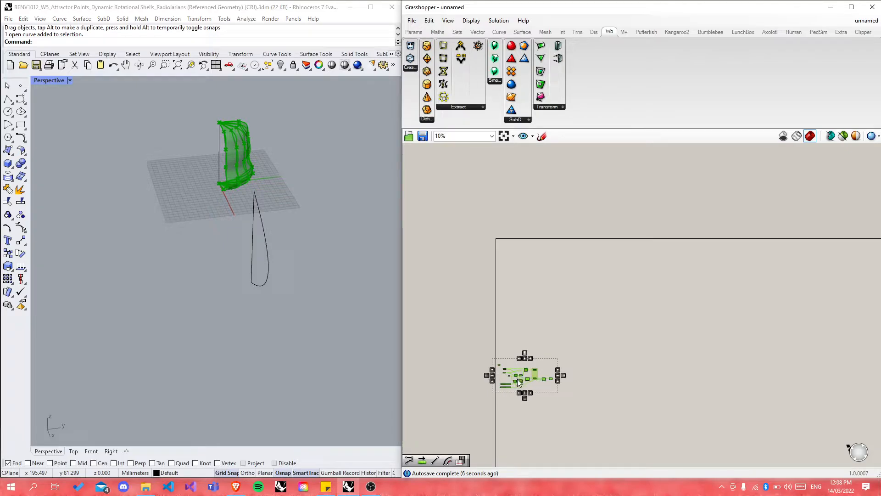
drag(519, 379, 530, 269)
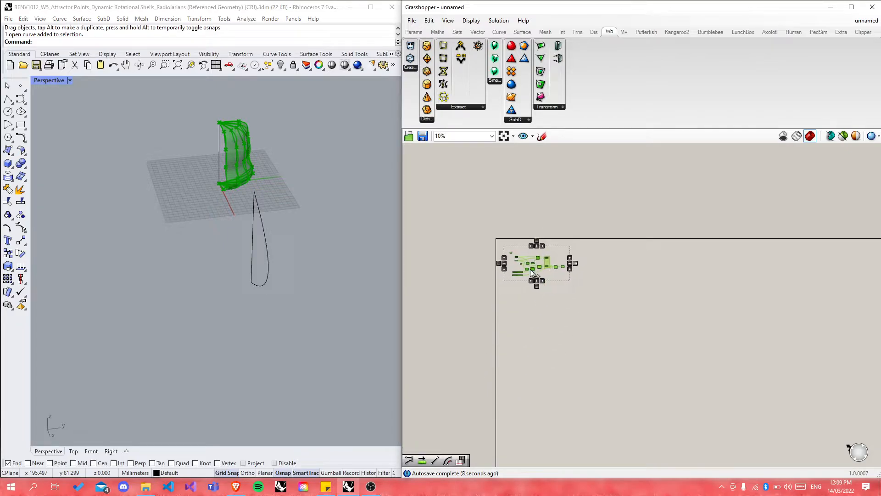
click(564, 332)
scroll(527, 256, up, 8)
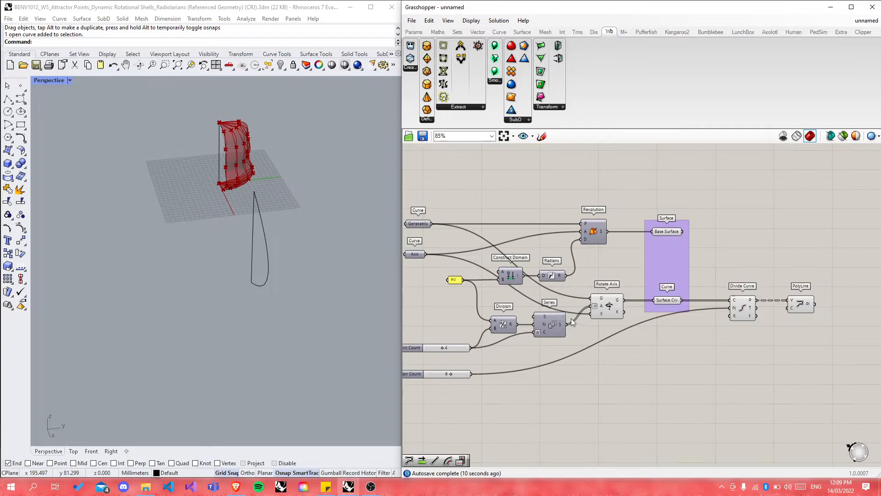
scroll(571, 318, down, 3)
Step: Select the D-shaped source curve in the Rhino viewport
mouse_move(863, 21)
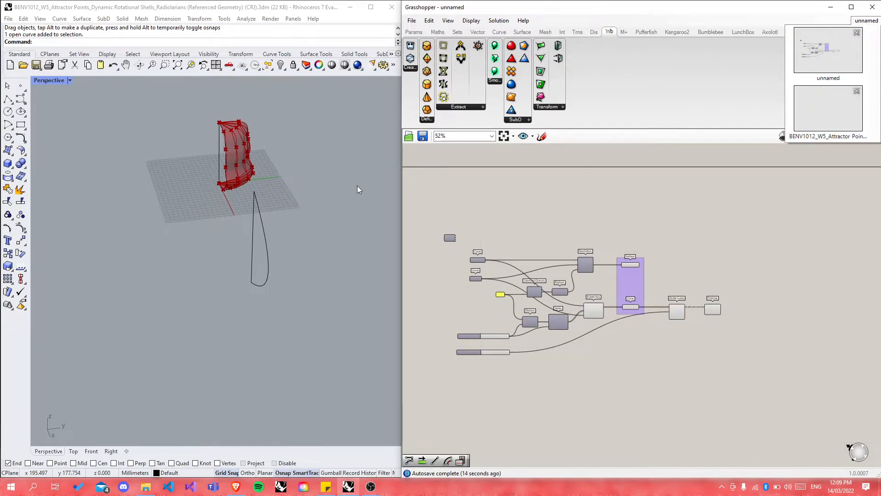
scroll(281, 225, up, 4)
right_drag(201, 262, 250, 257)
drag(191, 159, 340, 353)
Step: Delete the D-shaped curve in Rhino and orbit to face the red shell
key(Delete)
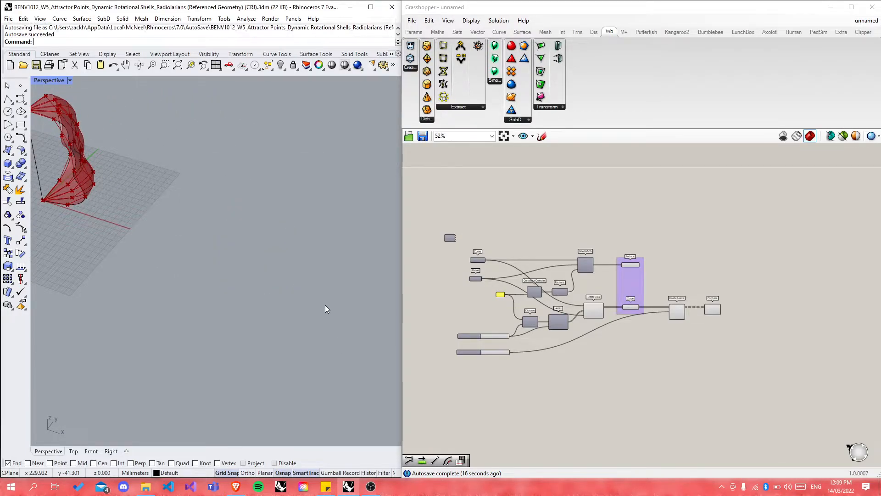
scroll(610, 253, down, 2)
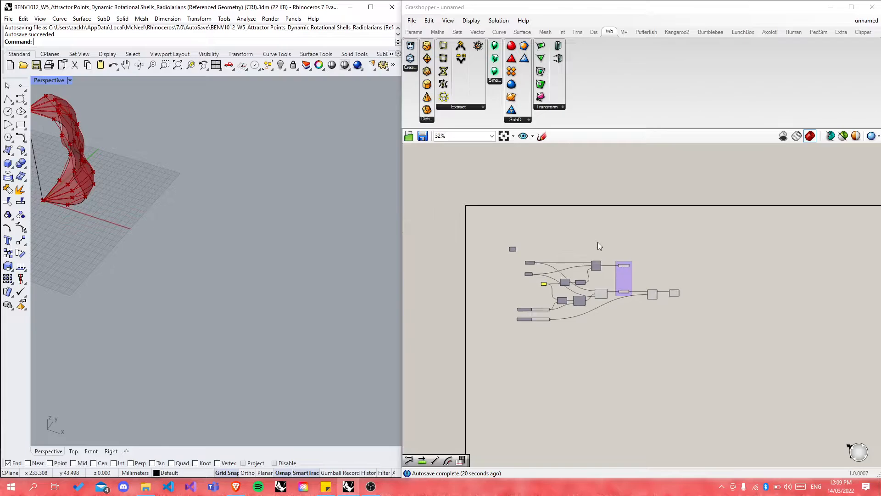
right_drag(148, 186, 299, 223)
scroll(174, 218, up, 9)
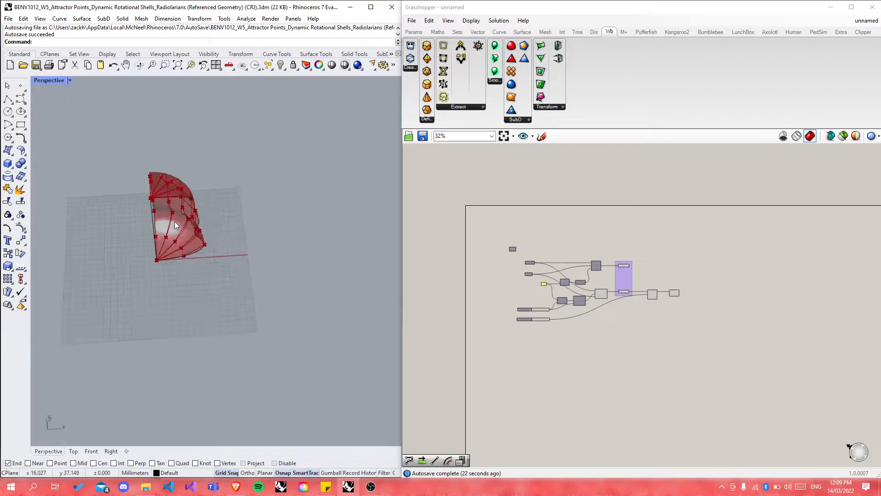
Step: Open the Dynamic Rotational Shells definition to preview its red shell, then return to the unnamed document
click(859, 19)
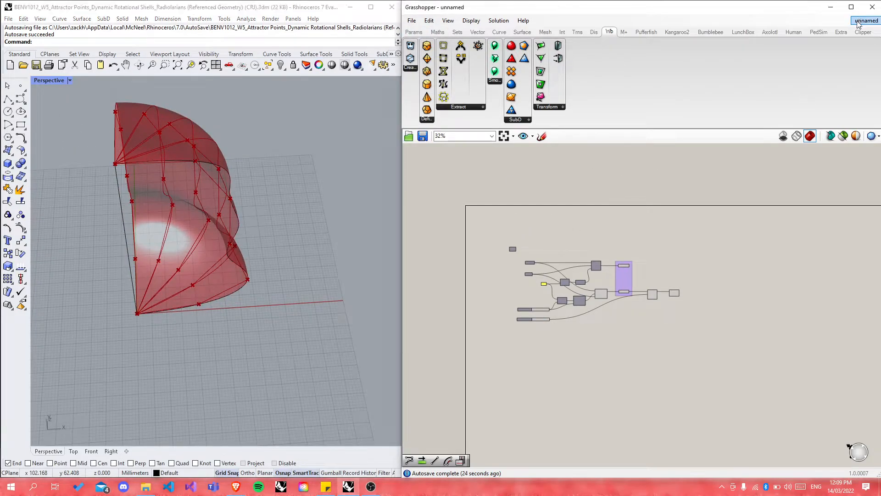
click(859, 19)
click(837, 107)
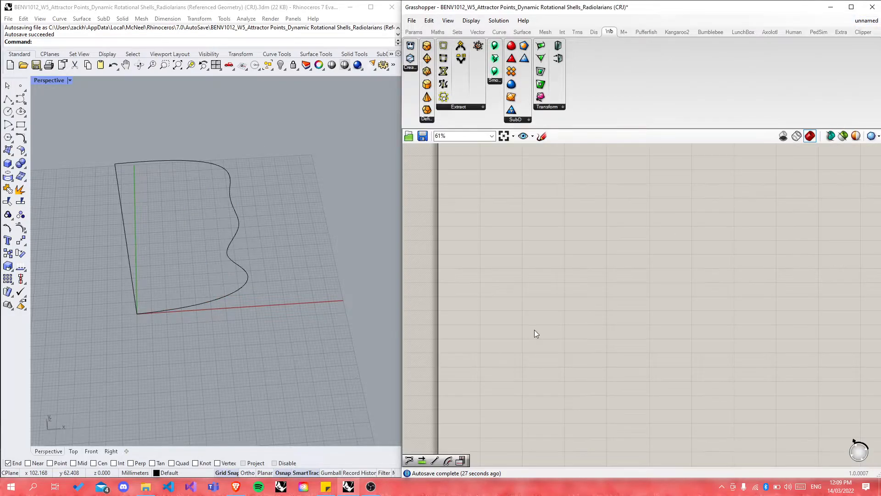
scroll(534, 329, down, 6)
scroll(481, 189, up, 8)
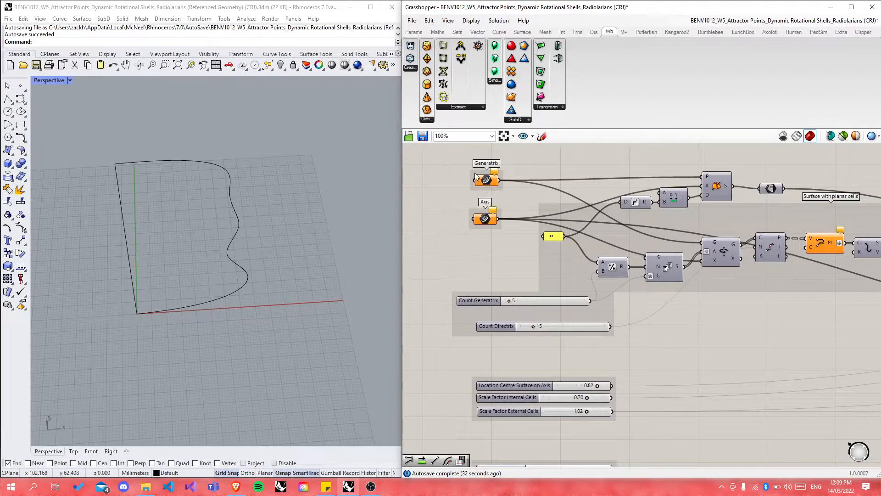
click(854, 22)
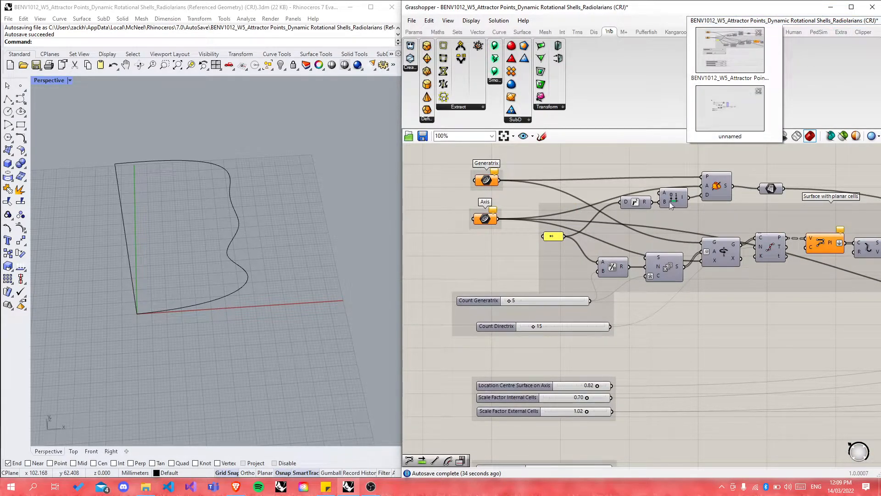
click(493, 269)
click(495, 265)
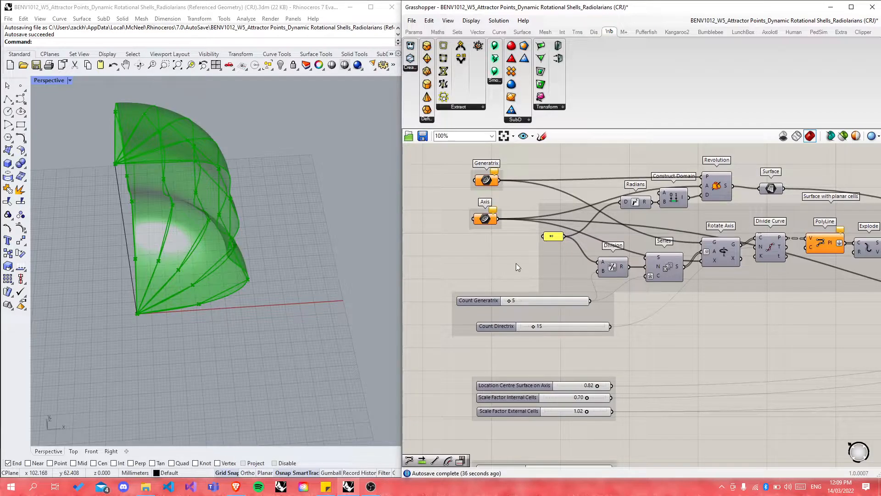
click(500, 252)
scroll(514, 214, down, 5)
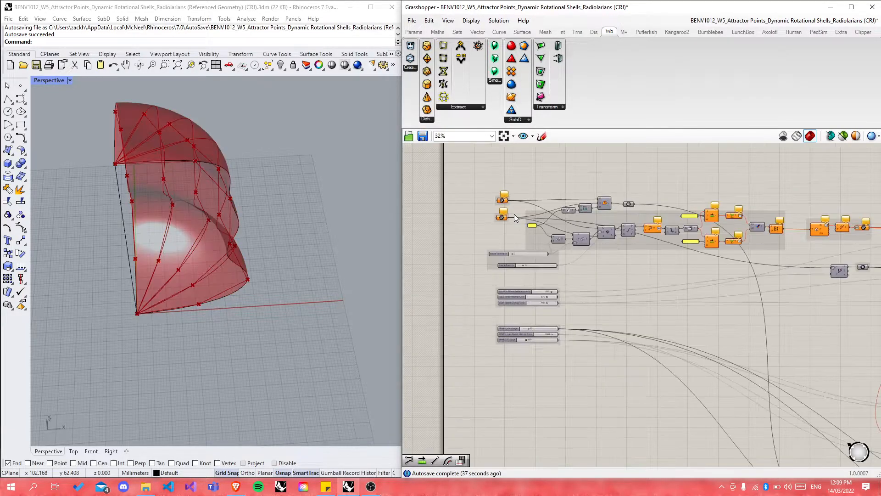
scroll(514, 214, down, 3)
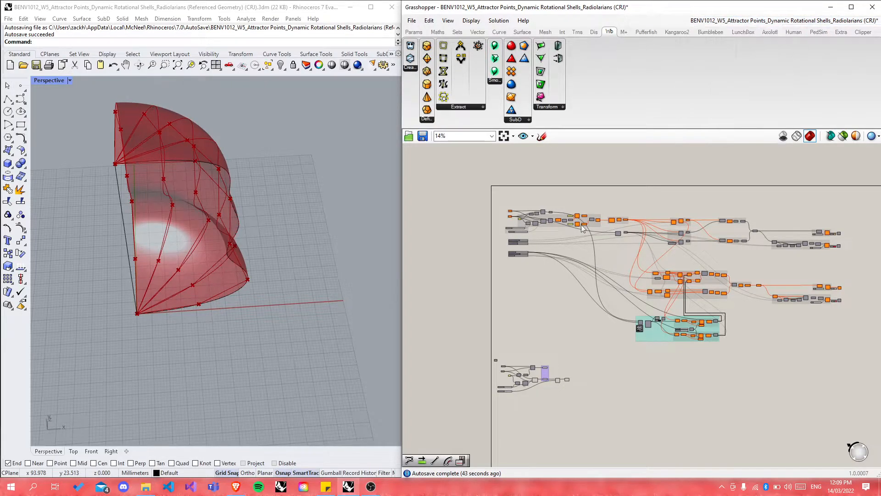
key(ctrl+n)
key(ctrl+z)
Step: Restore the accidentally deleted D-shaped curve in Rhino with Ctrl+Z
scroll(521, 275, down, 5)
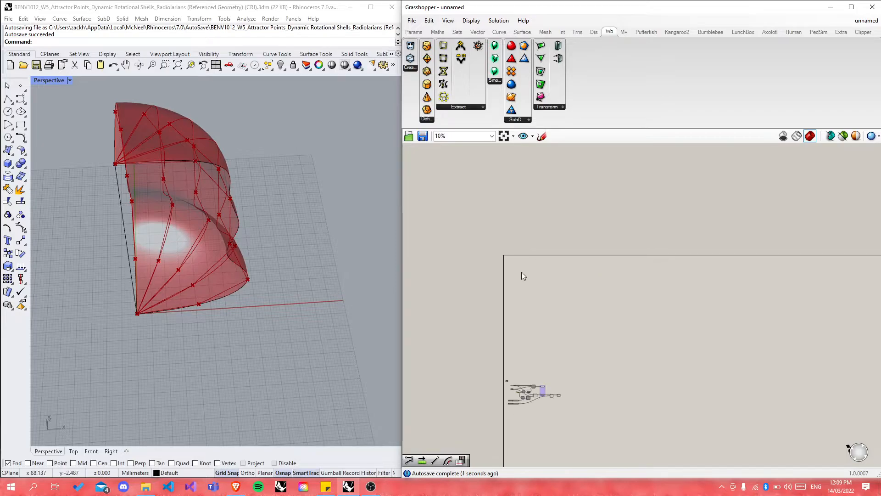
scroll(229, 284, down, 3)
key(ctrl+z)
click(284, 319)
Step: Switch Grasshopper back to the Dynamic Rotational Shells definition (BENV1012)
click(866, 20)
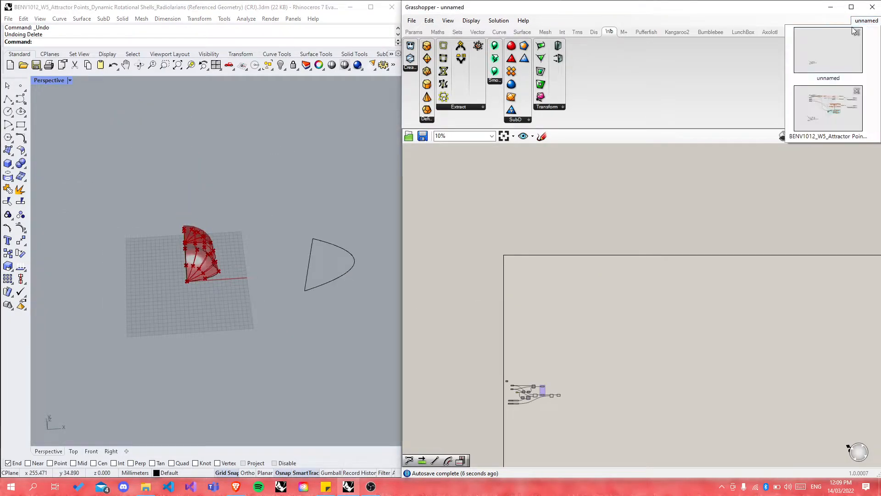
click(814, 114)
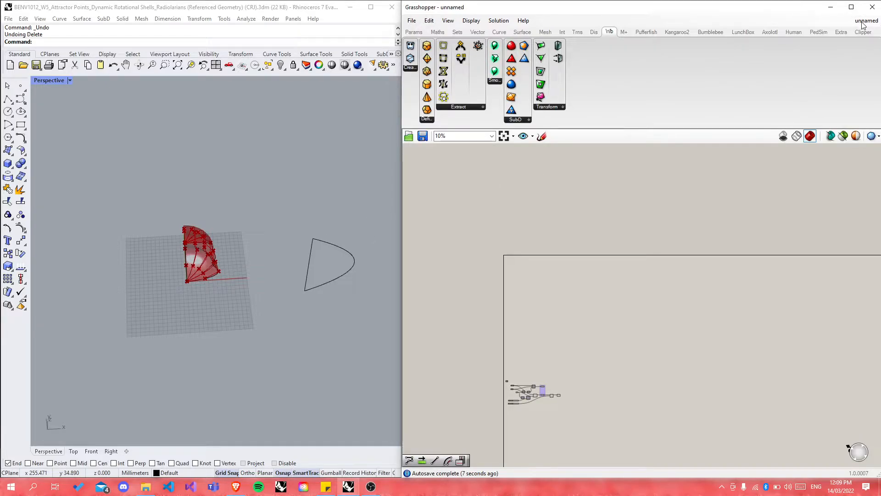
scroll(346, 258, up, 5)
scroll(286, 203, down, 5)
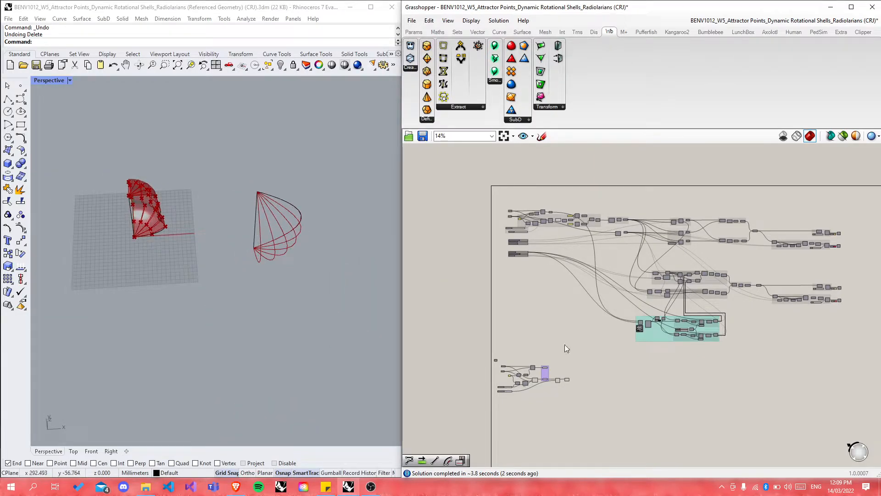
Step: Move the PolyLine component left so it sits next to Divide Curve
scroll(582, 372, up, 8)
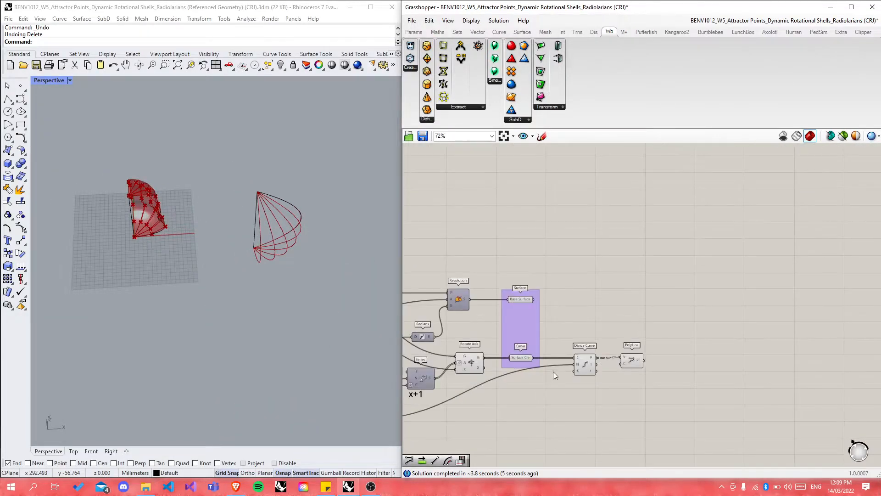
drag(634, 359, 621, 358)
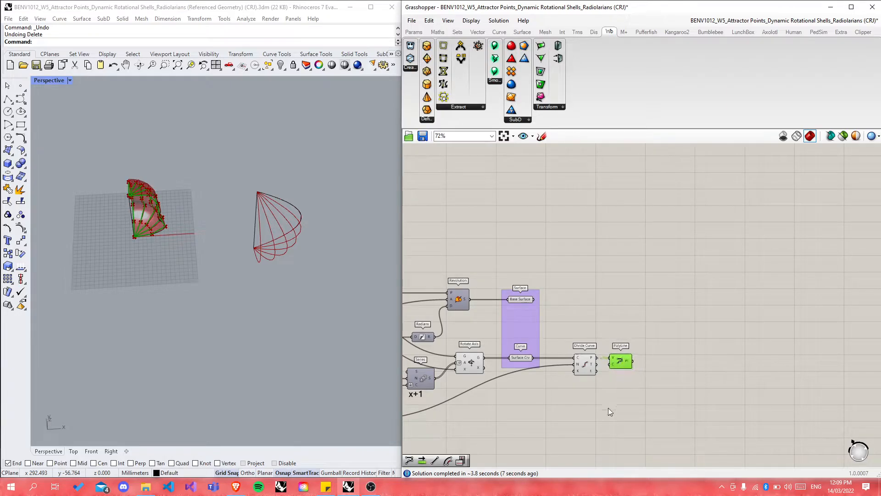
click(607, 408)
scroll(511, 435, down, 6)
scroll(511, 434, down, 2)
scroll(545, 184, up, 10)
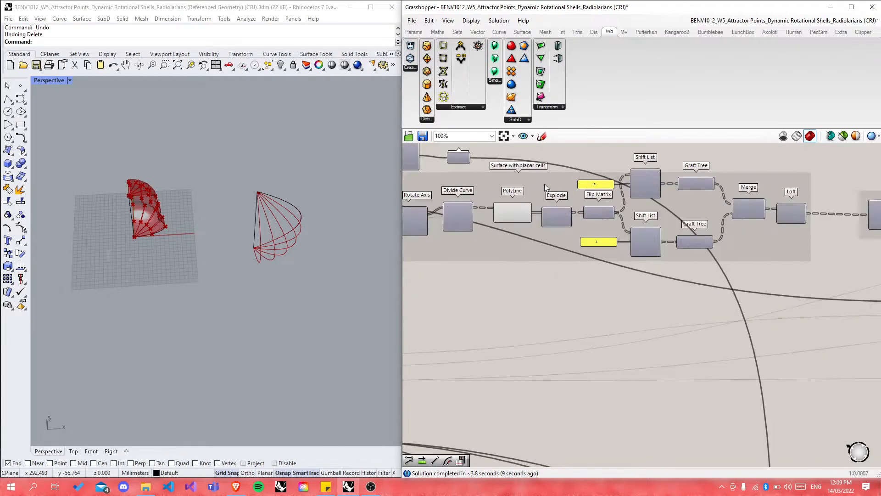
scroll(644, 194, down, 10)
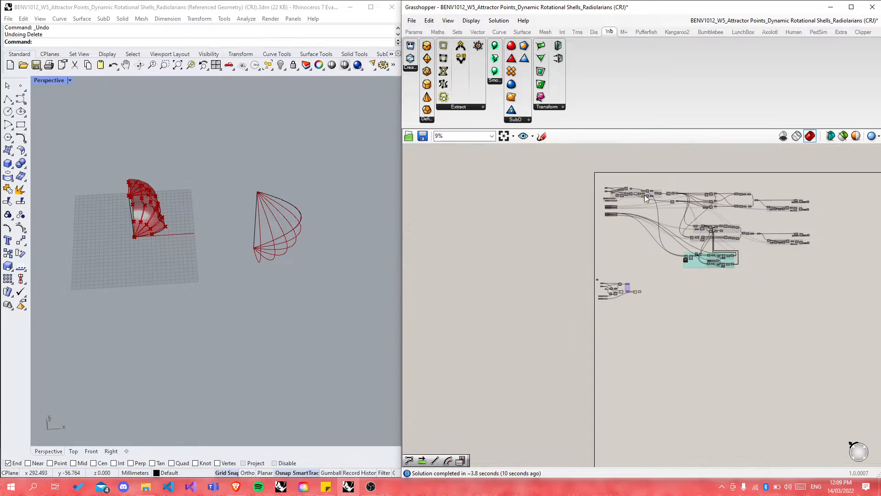
scroll(632, 302, up, 15)
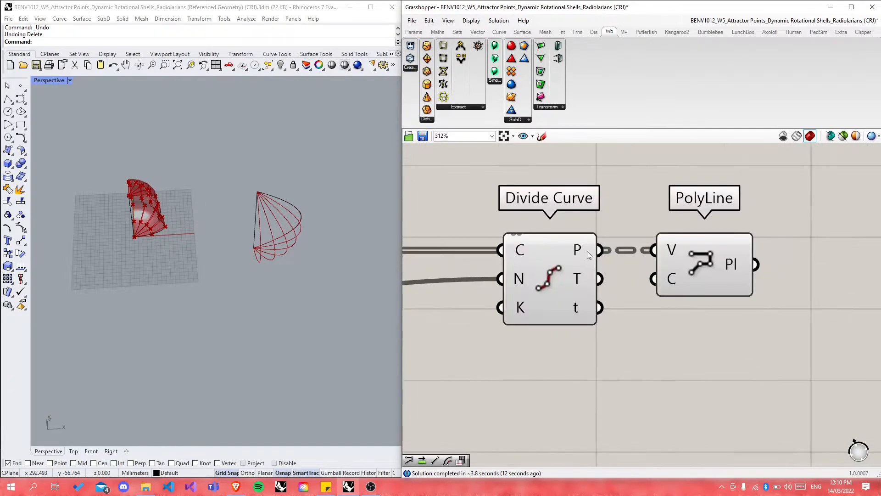
Step: Select PolyLine to preview its polylines and orbit the Rhino view around the shell
mouse_move(580, 253)
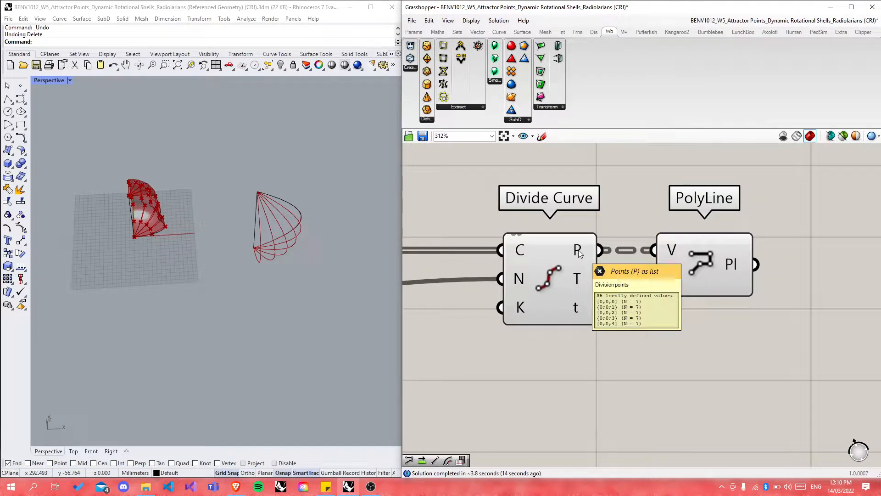
scroll(130, 177, up, 5)
right_drag(130, 177, 118, 309)
scroll(118, 308, down, 4)
scroll(180, 208, up, 3)
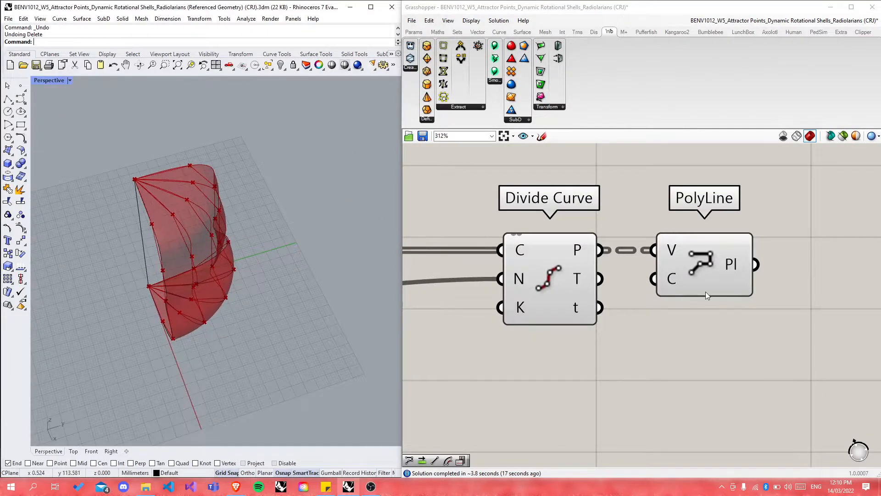
click(721, 263)
right_drag(322, 243, 180, 341)
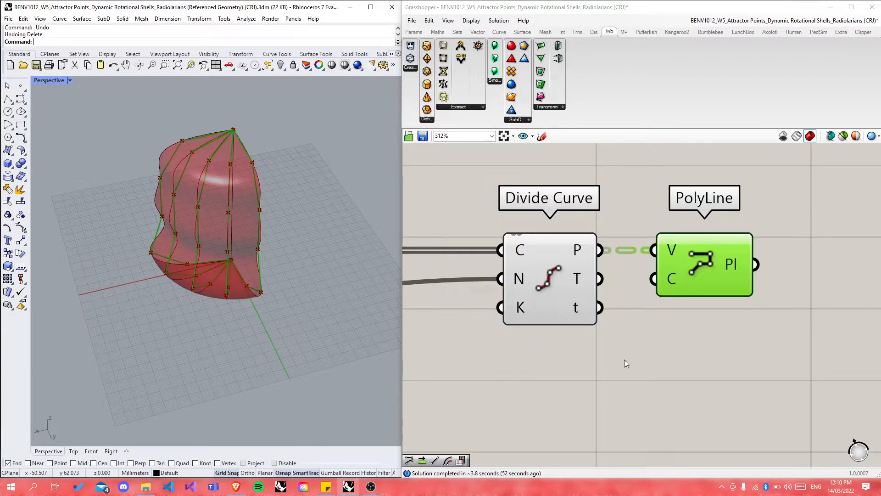
Step: Flatten PolyLine's Pl output into a single list of polylines
scroll(491, 333, down, 2)
scroll(668, 294, up, 2)
mouse_move(665, 279)
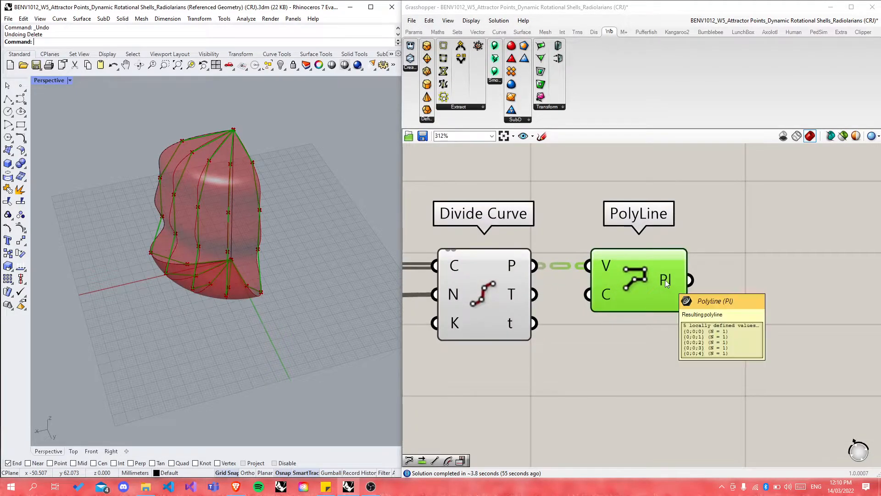
right_click(665, 281)
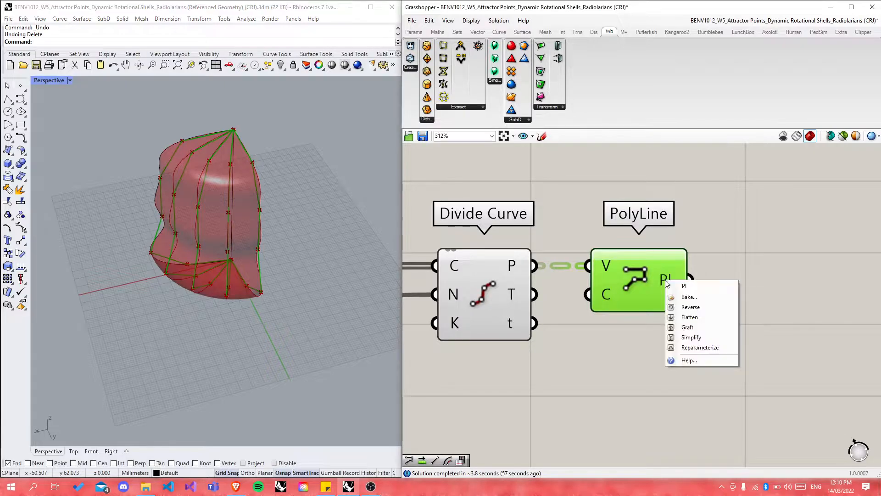
click(688, 317)
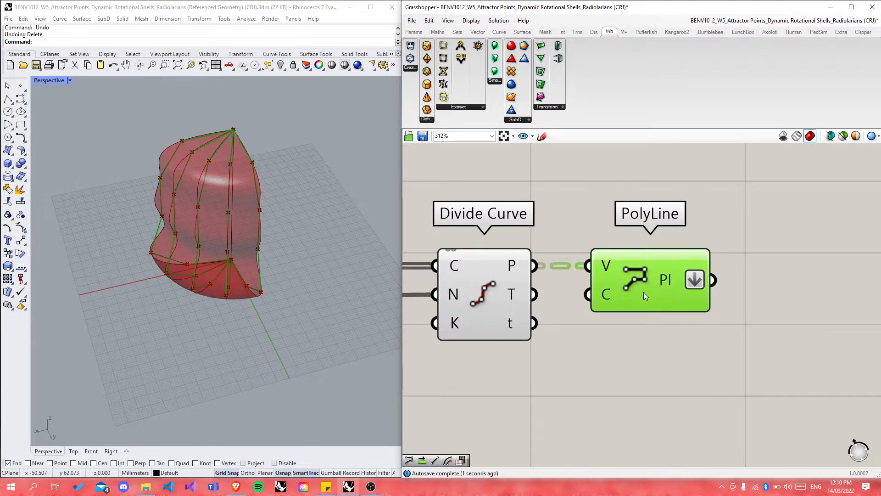
Step: Start adding a Flip Matrix component from the canvas search beside PolyLine
scroll(517, 327, down, 4)
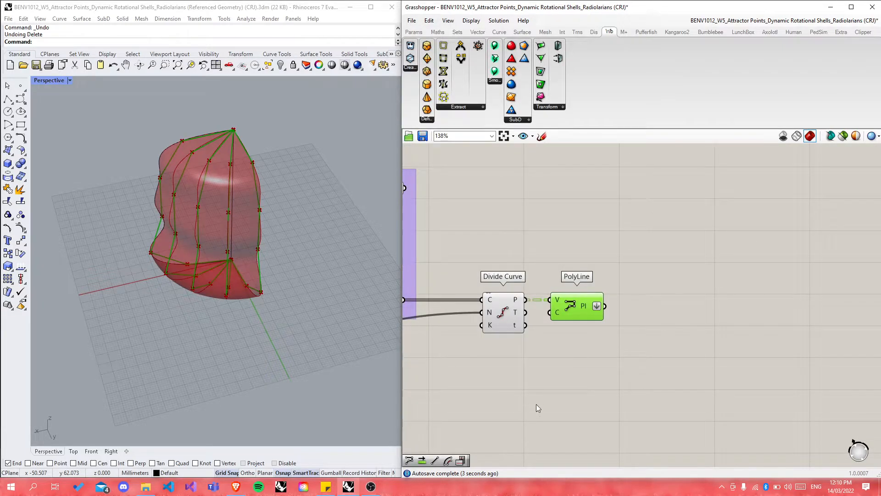
scroll(542, 405, down, 3)
scroll(552, 351, down, 5)
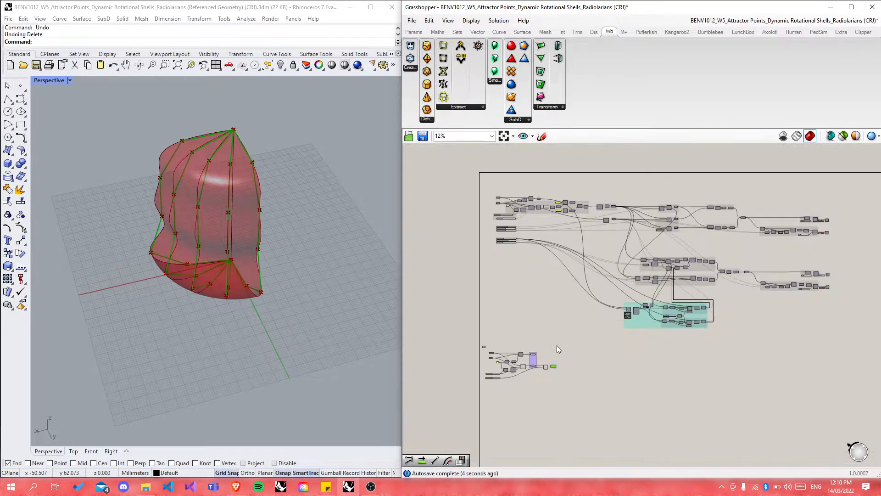
scroll(557, 285, up, 5)
scroll(556, 239, down, 6)
scroll(547, 335, up, 8)
double_click(571, 395)
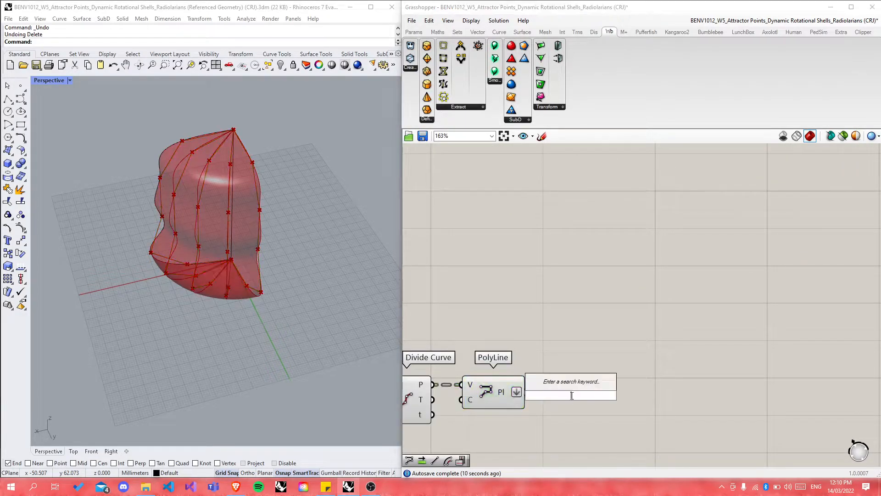
Step: Place a Flip Matrix component and feed it the flattened PolyLine output
text(flip)
click(554, 371)
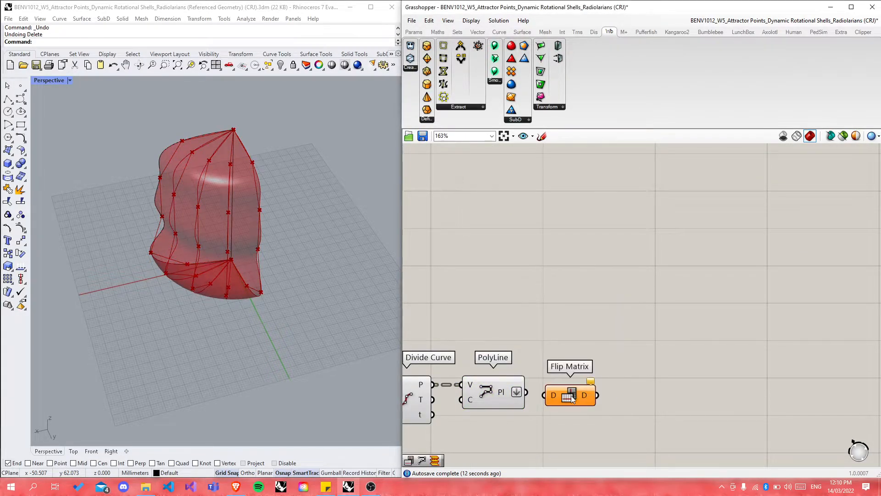
drag(526, 391, 579, 394)
Step: Add a Panel showing PolyLine's output and move it up beside the chain
double_click(565, 281)
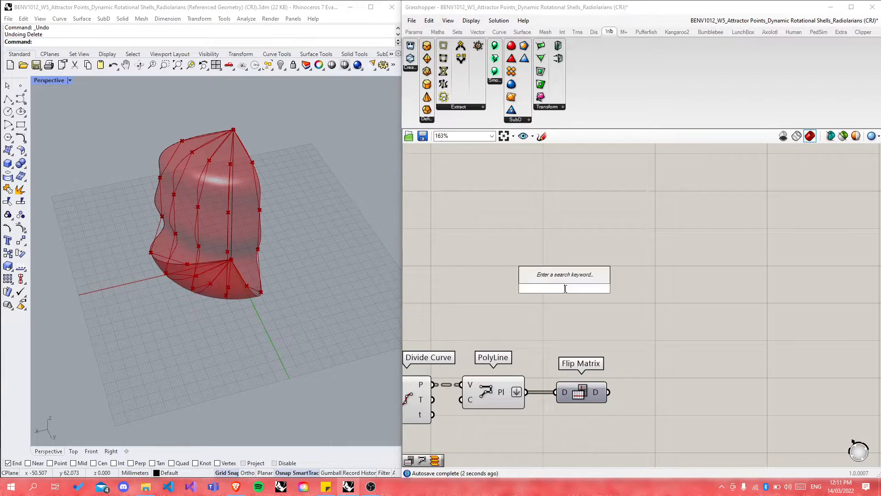
text(panel)
key(Return)
drag(523, 393, 503, 289)
drag(554, 302, 596, 253)
click(720, 365)
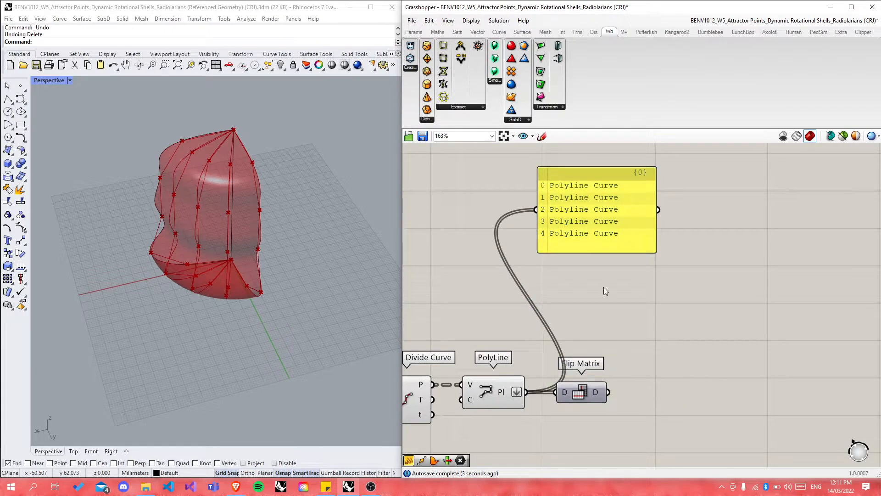
Step: Duplicate the panel and connect the copy to Flip Matrix's output
click(573, 212)
key(ctrl+c)
key(ctrl+v)
drag(621, 257, 675, 388)
drag(609, 391, 667, 411)
Step: Tidy the lower panel and Flip Matrix; panels show 5 polylines becoming 5 branches
scroll(637, 318, down, 3)
click(710, 451)
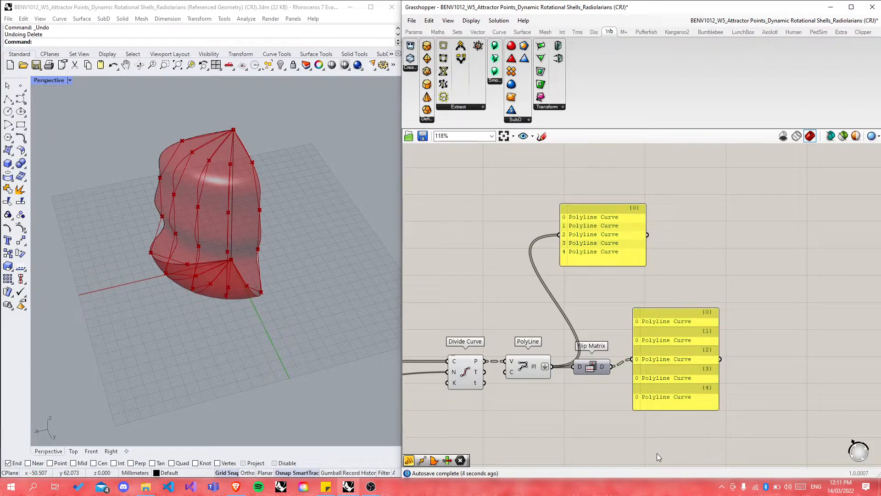
drag(681, 361, 685, 366)
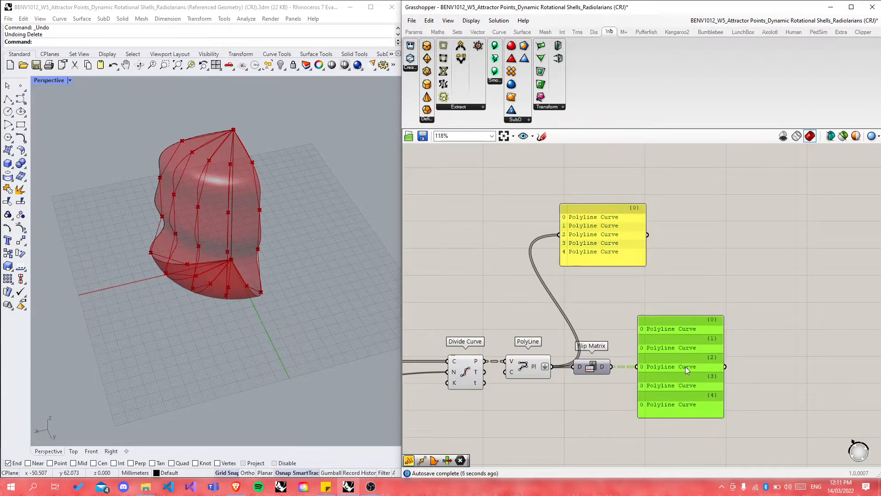
click(592, 408)
drag(595, 368, 602, 368)
click(607, 407)
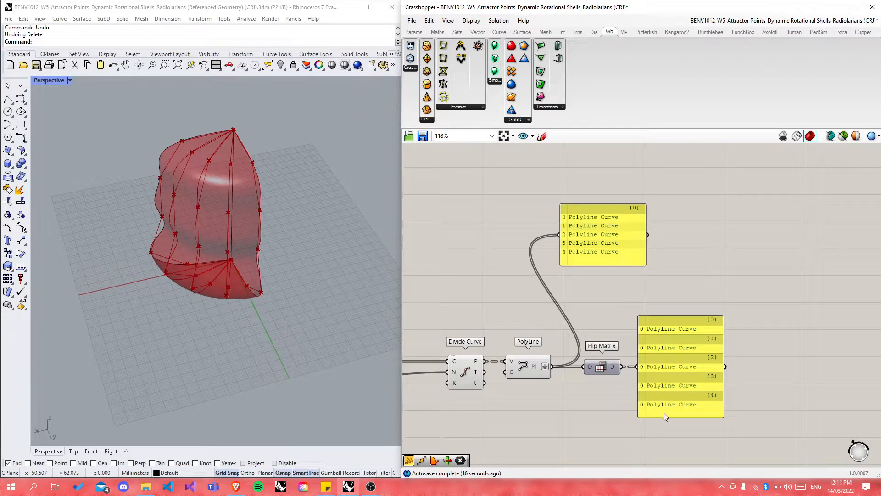
scroll(592, 377, up, 2)
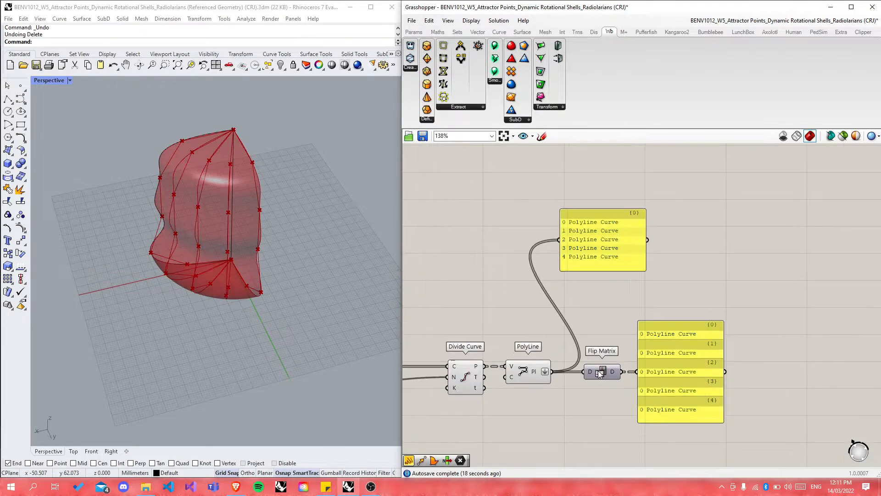
scroll(599, 373, up, 1)
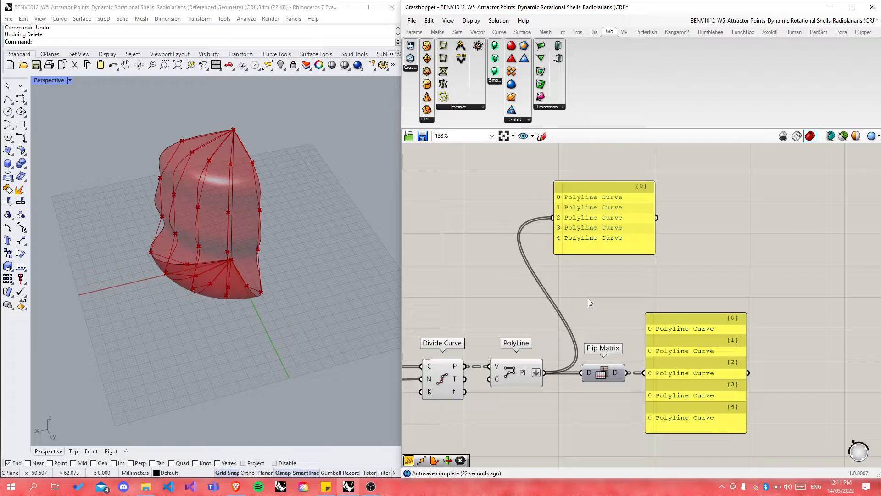
scroll(567, 369, down, 12)
scroll(565, 234, up, 9)
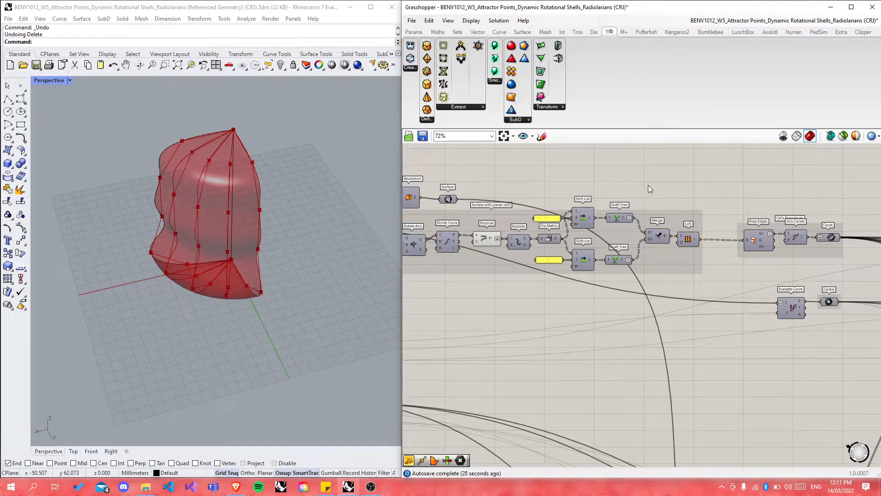
scroll(648, 186, down, 10)
scroll(638, 301, up, 11)
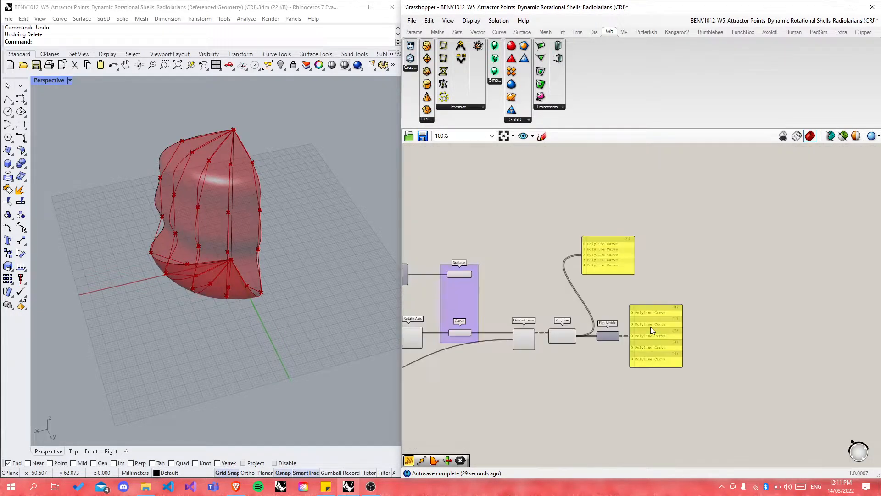
Step: Delete the two Polyline Curve check panels and place a Shift List component
click(573, 227)
key(Delete)
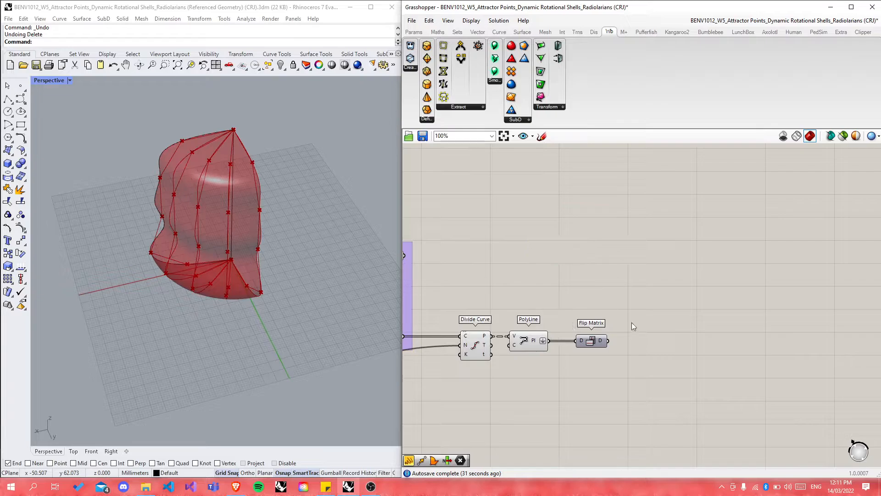
double_click(649, 332)
text(shift)
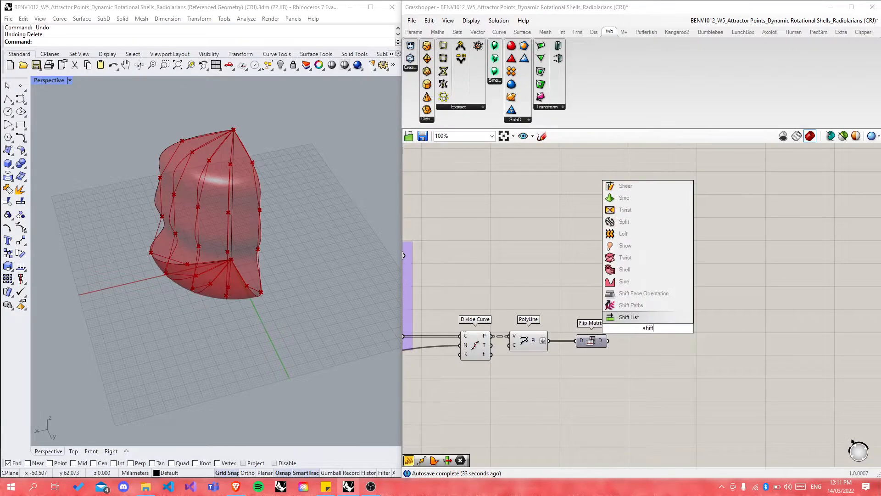
key(Return)
Step: Duplicate Shift List and feed Flip Matrix's flipped curves into both L inputs
click(649, 332)
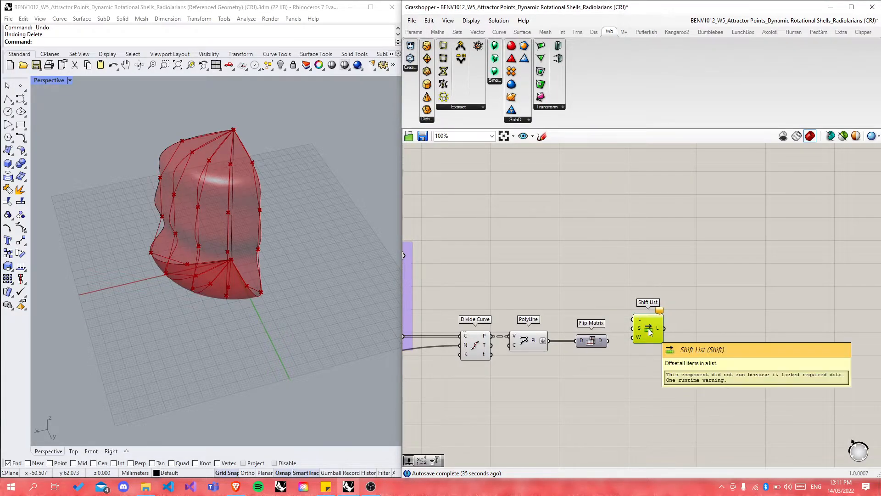
key(ctrl+c)
key(ctrl+v)
drag(646, 367, 645, 390)
drag(649, 337, 649, 318)
click(684, 340)
scroll(624, 341, up, 4)
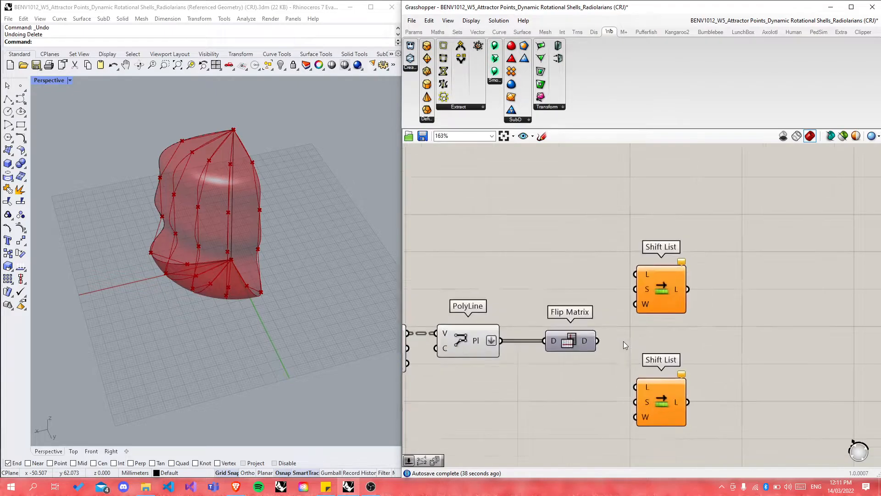
drag(594, 340, 637, 395)
Step: Add a panel holding -1 as the upper Shift List's shift offset
double_click(559, 263)
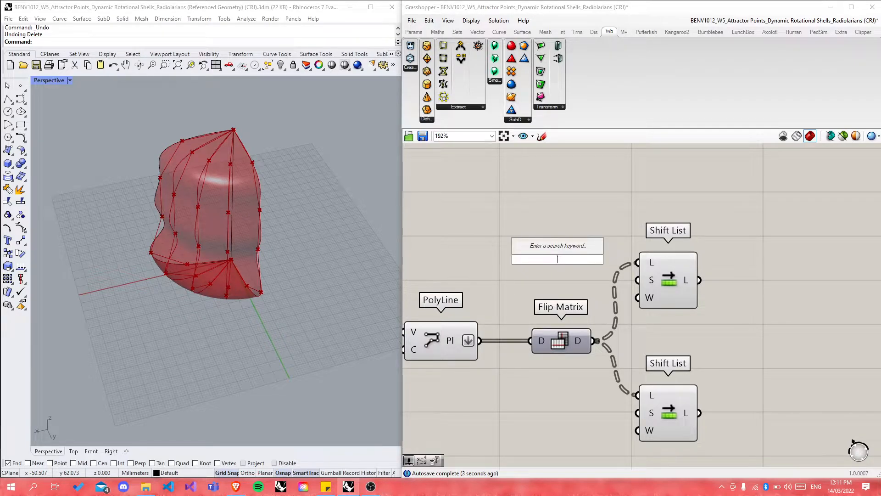
text(//-1)
key(Return)
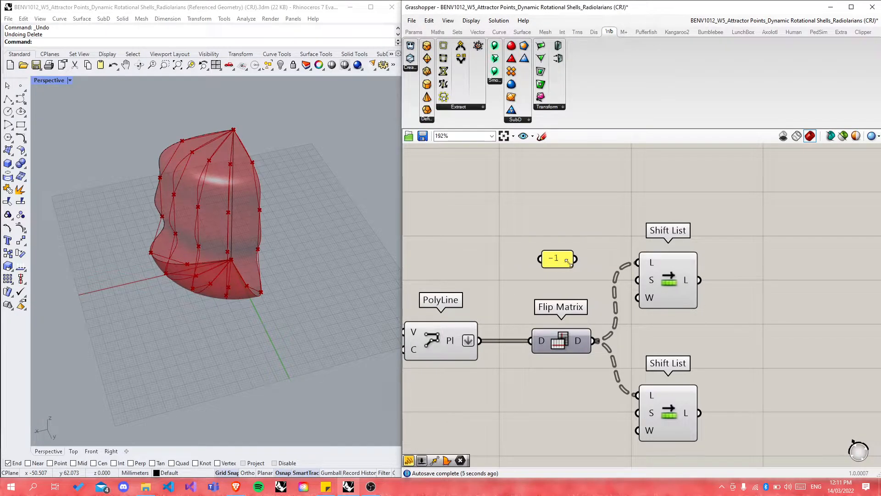
drag(577, 259, 638, 281)
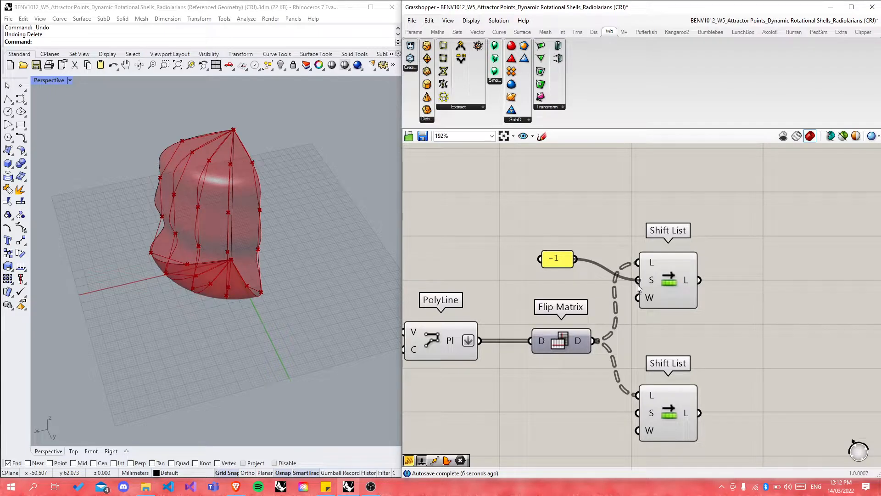
Step: Copy the panel, change it to 1, and wire it to the lower Shift List
click(560, 262)
key(ctrl+c)
key(ctrl+v)
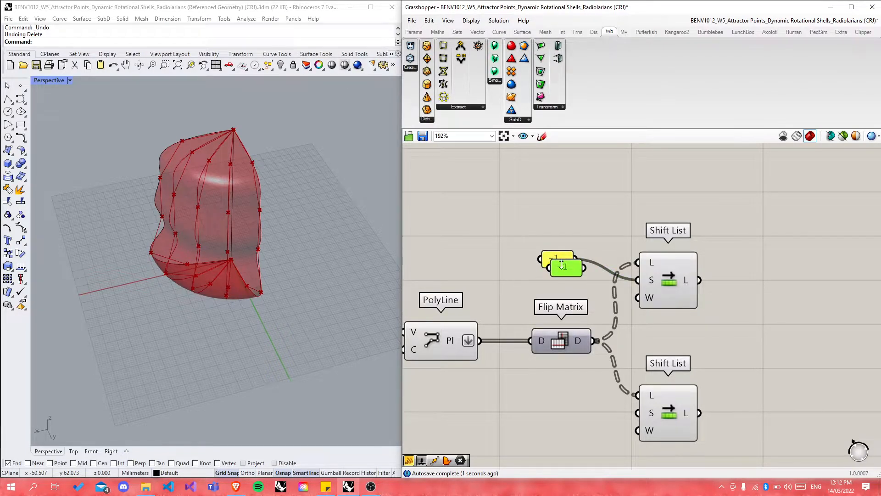
double_click(560, 270)
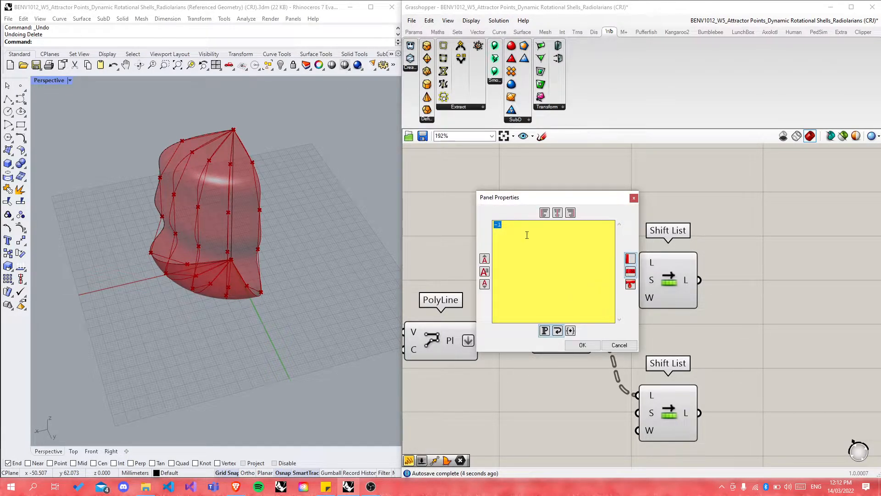
text(1)
click(582, 345)
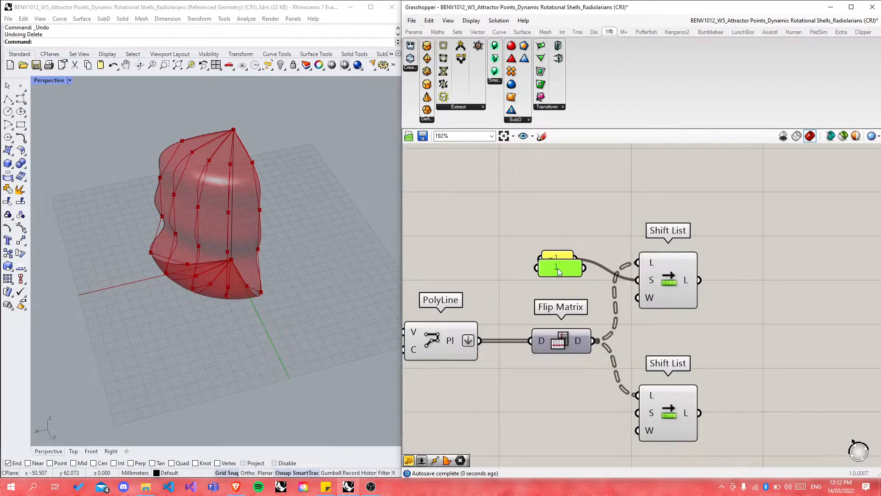
drag(559, 274, 637, 413)
click(596, 441)
drag(568, 419, 567, 415)
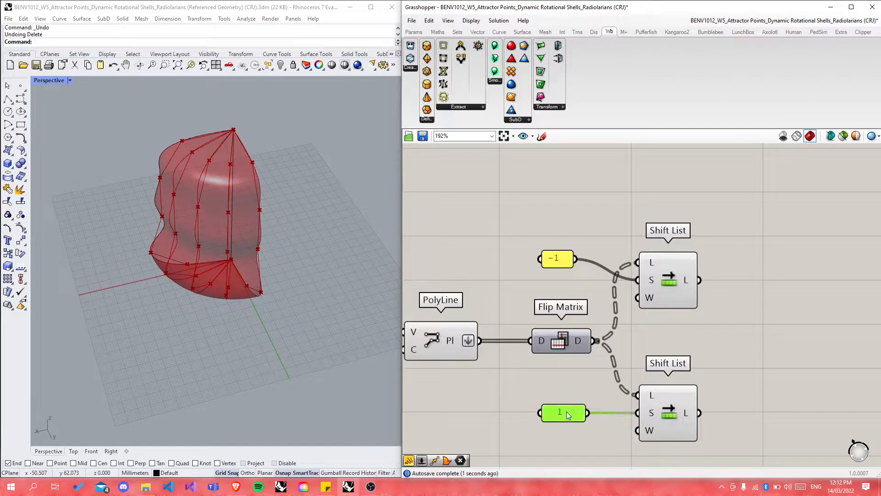
drag(557, 262, 557, 283)
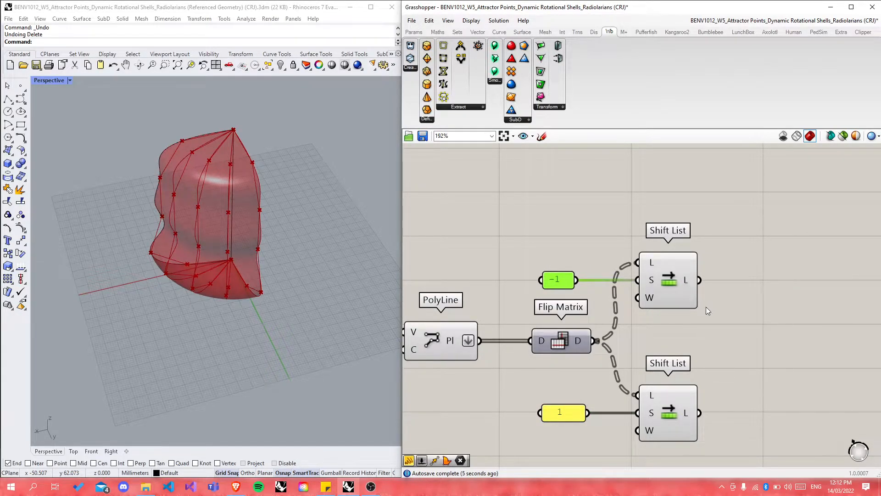
Step: Preview the upper Shift List's shifted curves and orbit the Rhino view to inspect them
mouse_move(685, 280)
click(674, 287)
right_drag(217, 295, 270, 309)
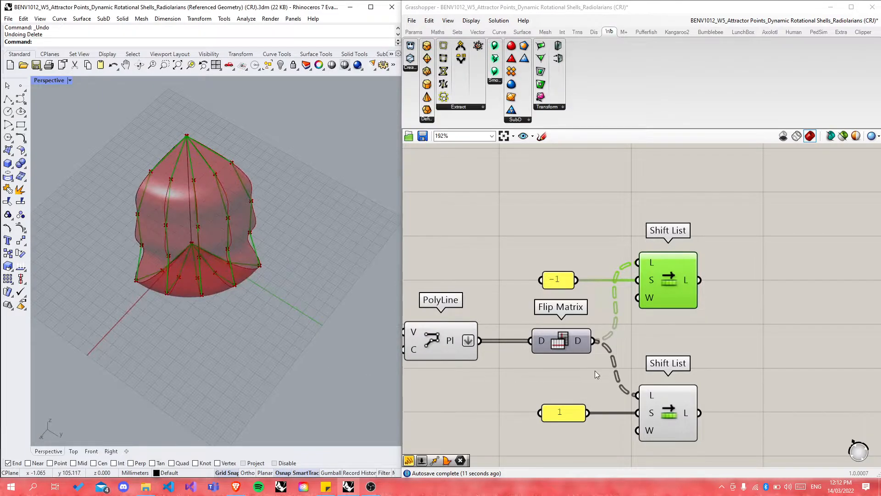
scroll(589, 380, down, 10)
scroll(579, 307, up, 10)
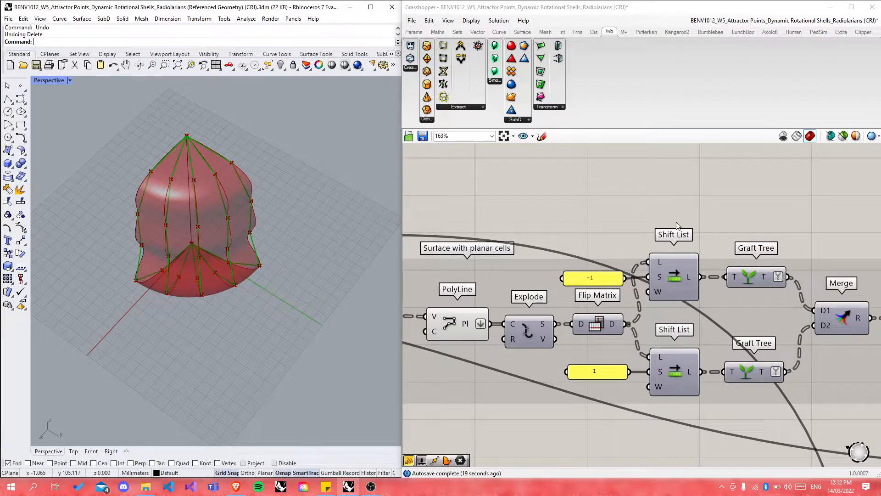
scroll(702, 209, down, 5)
click(700, 324)
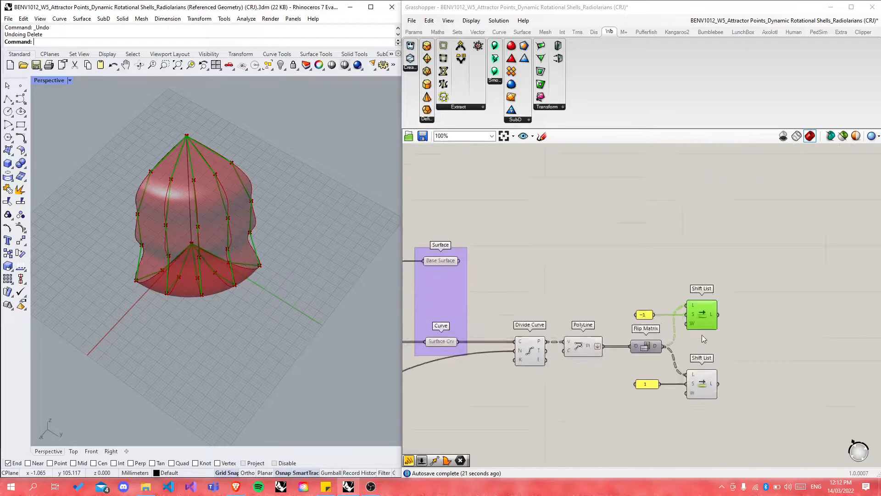
scroll(705, 338, up, 8)
Step: Add a False Boolean Toggle and wire it to the upper Shift List's wrap input
click(669, 340)
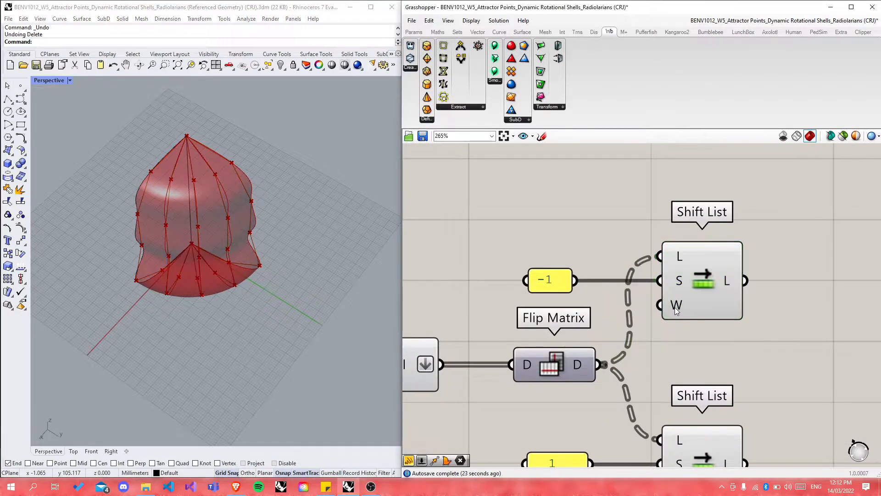
double_click(690, 359)
text(bol)
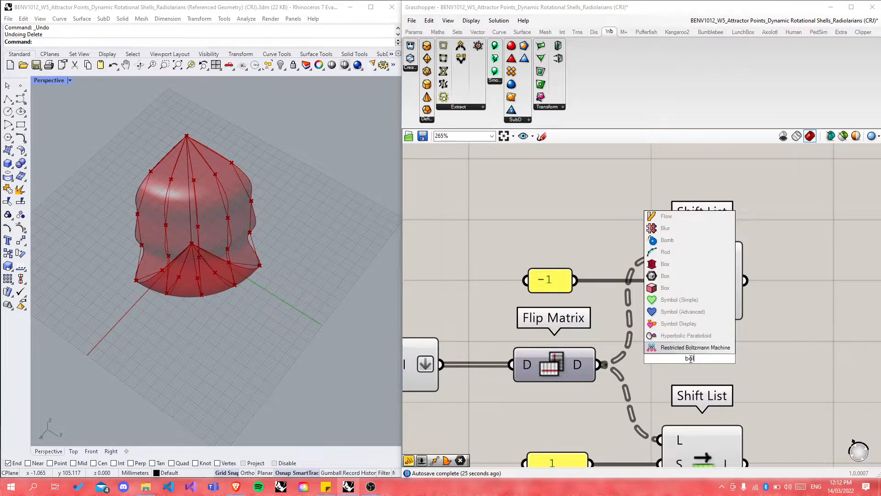
key(BackSpace)
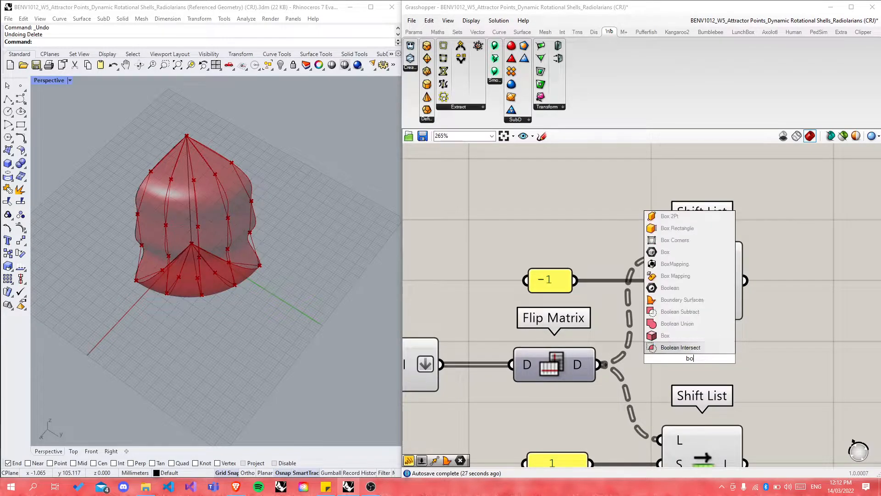
text(olea)
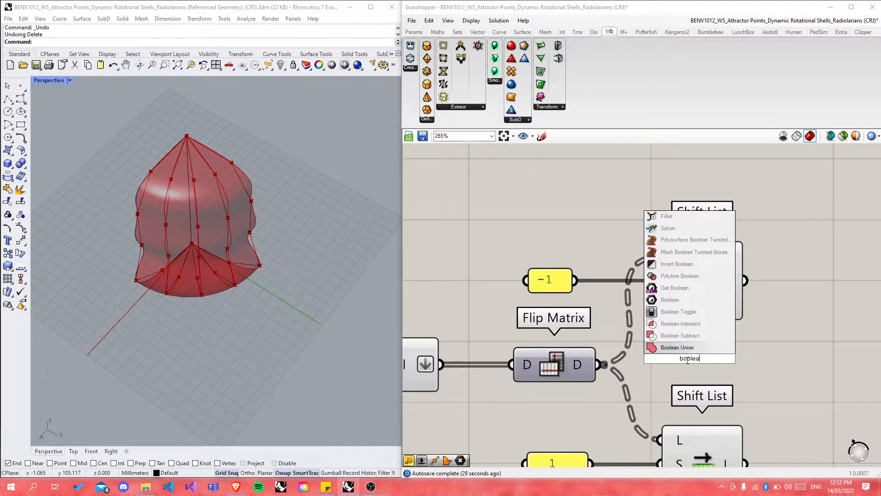
click(679, 311)
scroll(539, 273, down, 3)
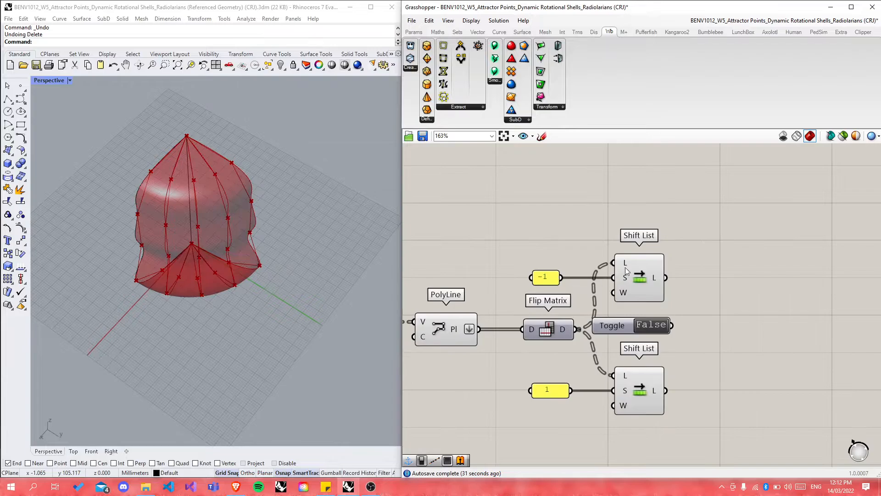
drag(624, 269, 690, 252)
drag(553, 282, 584, 262)
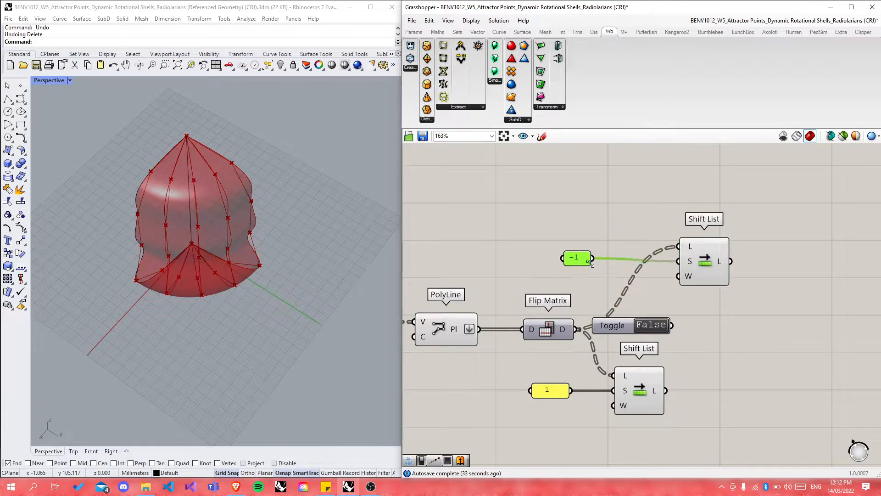
drag(674, 326, 679, 276)
drag(628, 325, 600, 252)
click(719, 342)
Step: Give the lower Shift List a copied False toggle on its wrap input and tidy the layout
click(611, 281)
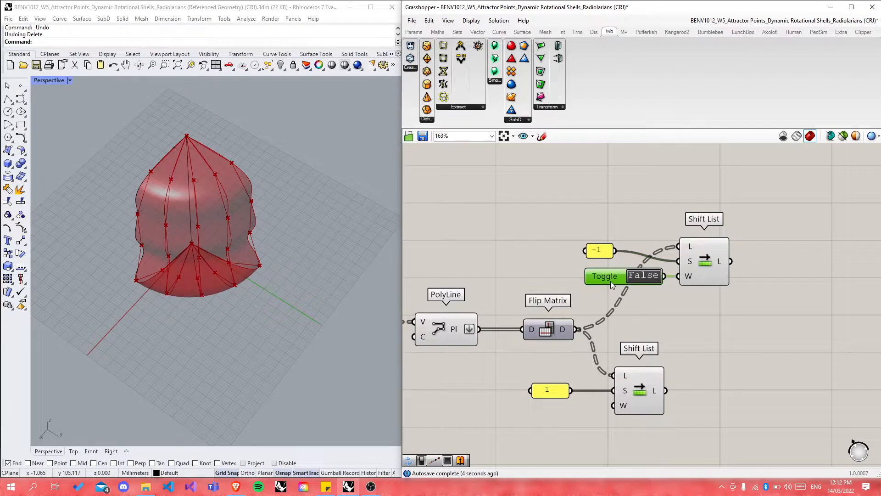
key(ctrl+c)
key(ctrl+v)
drag(629, 286, 696, 376)
drag(704, 262, 695, 261)
drag(607, 277, 599, 277)
drag(548, 392, 586, 370)
click(553, 423)
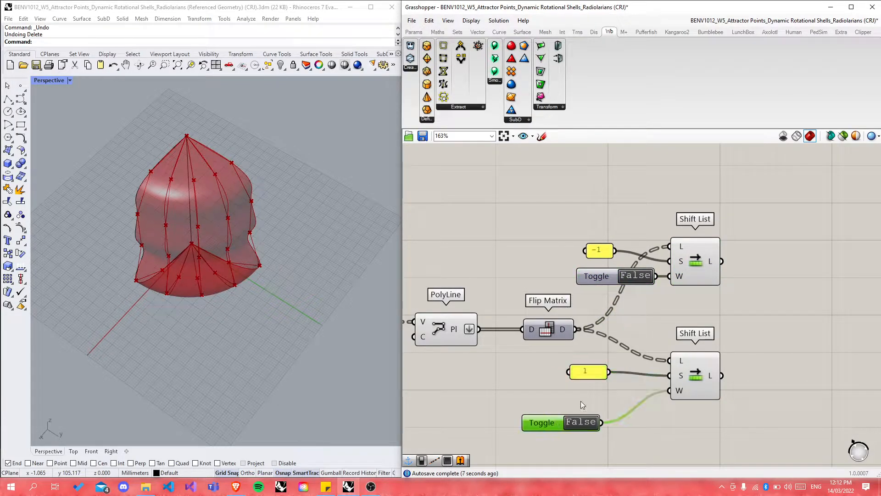
drag(553, 421, 565, 389)
click(624, 431)
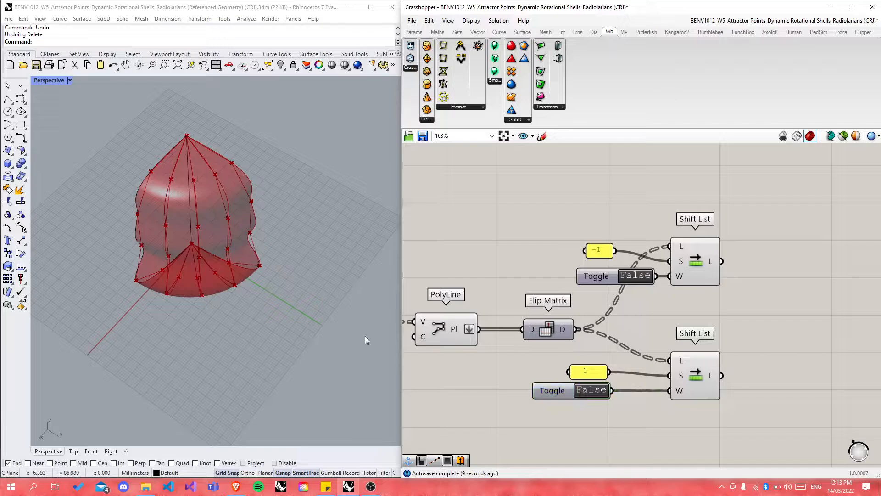
Step: Connect a Curve parameter to the upper Shift List's -1 output, then delete it
click(695, 261)
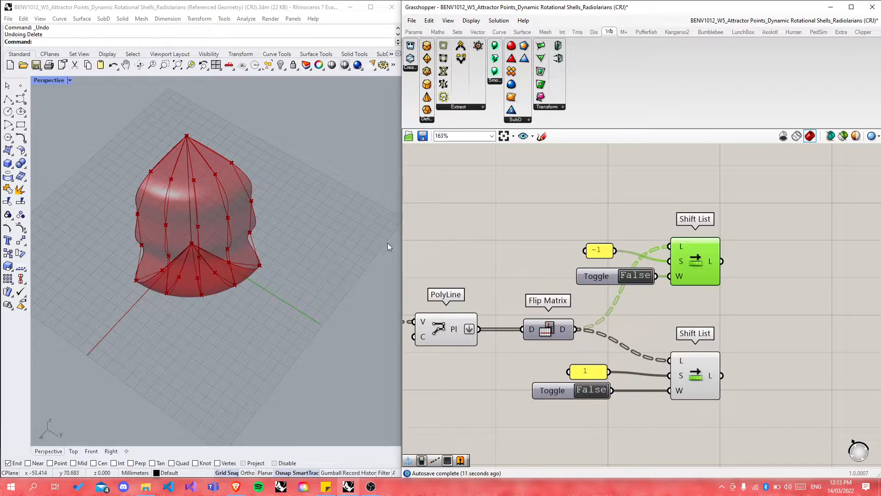
scroll(224, 220, up, 3)
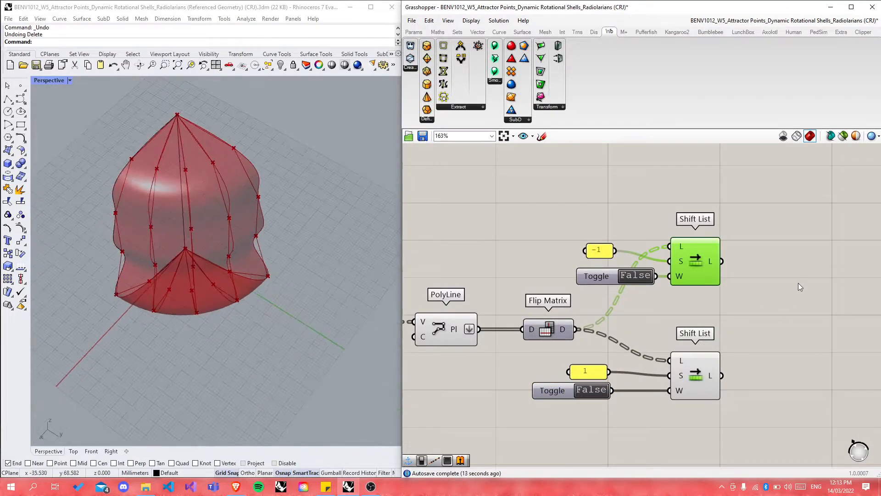
double_click(758, 285)
text(crv)
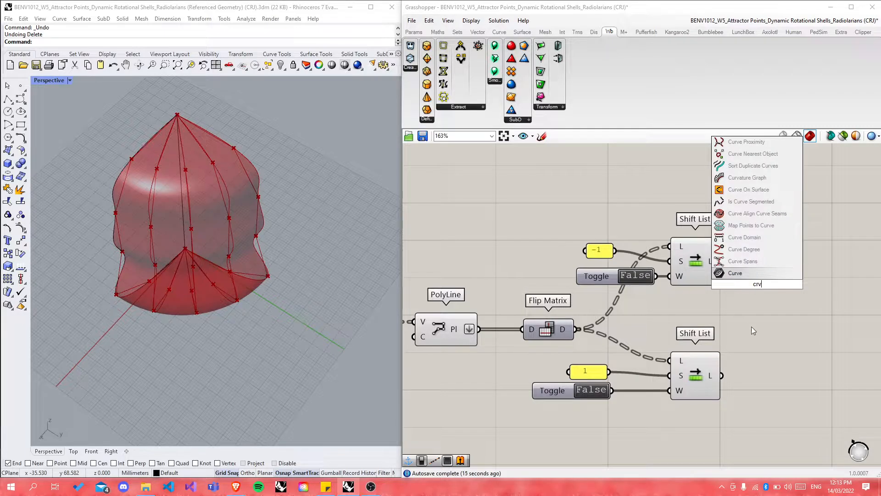
key(Return)
drag(722, 261, 738, 284)
click(759, 287)
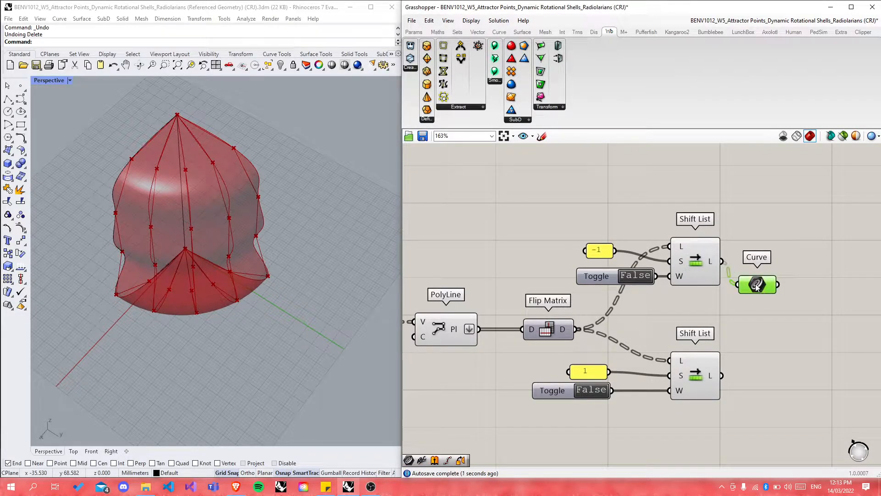
key(Delete)
Step: Place an empty Panel above Shift List near the Graft Tree, Merge and Loft chain
scroll(639, 363, down, 10)
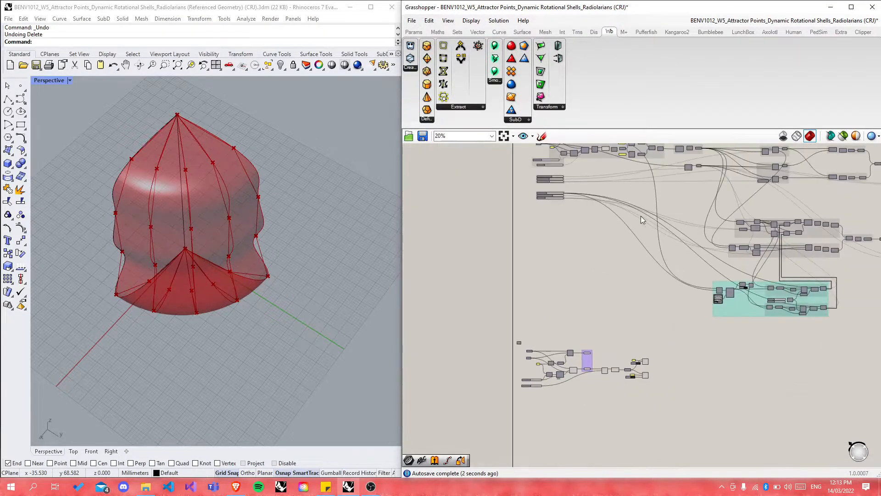
scroll(635, 177, up, 8)
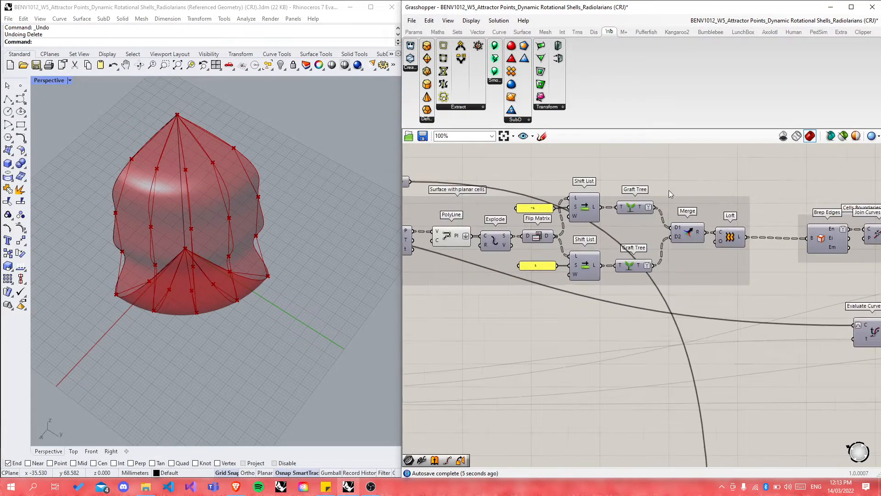
click(730, 237)
middle_click(730, 237)
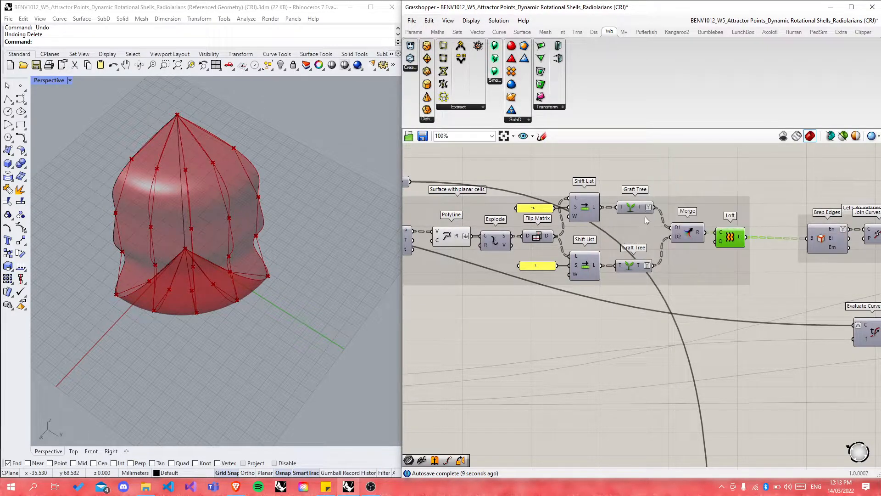
double_click(656, 156)
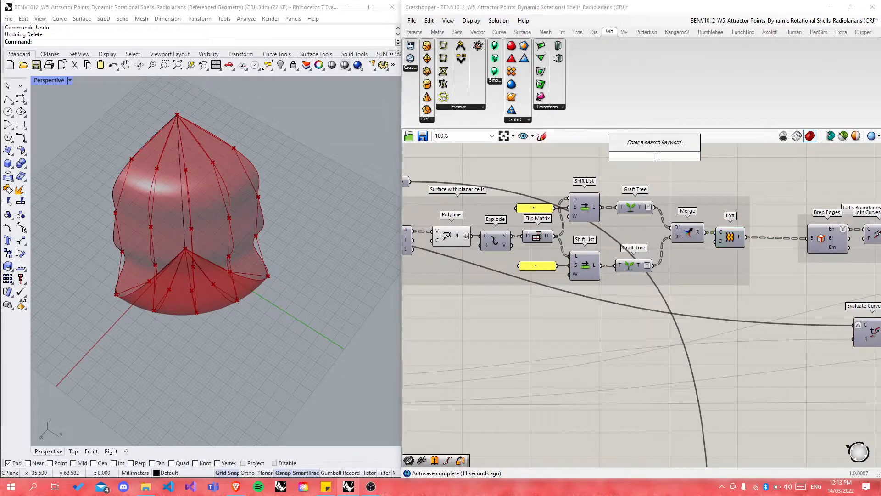
text(panel)
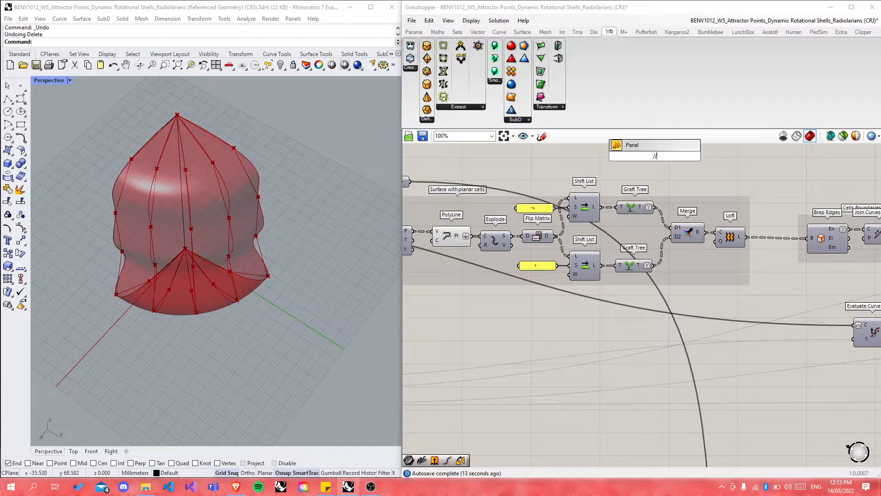
key(Return)
Step: Inspect the Shift List output and both Graft Tree outputs in the panel
drag(601, 207, 618, 157)
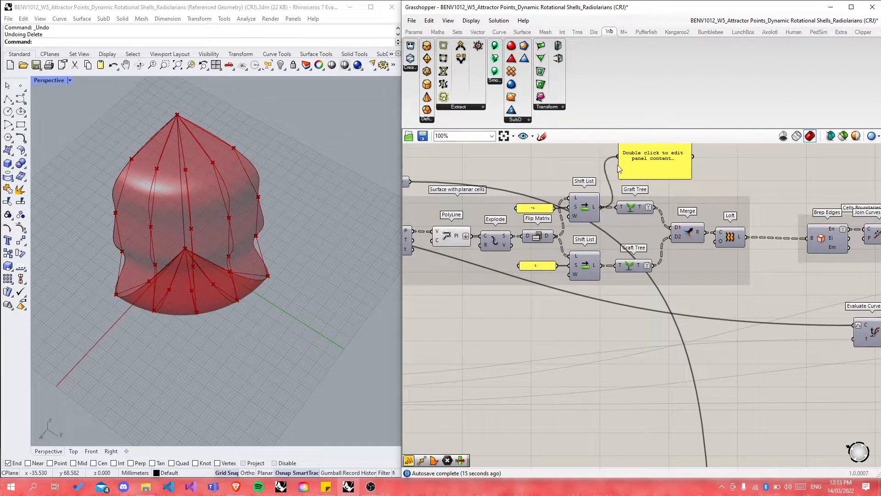
scroll(643, 248, up, 2)
drag(645, 248, 718, 191)
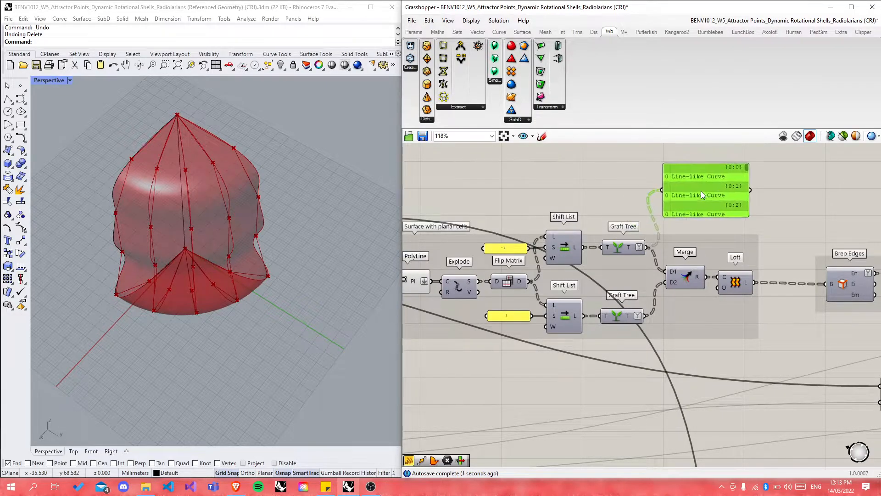
drag(646, 315, 657, 196)
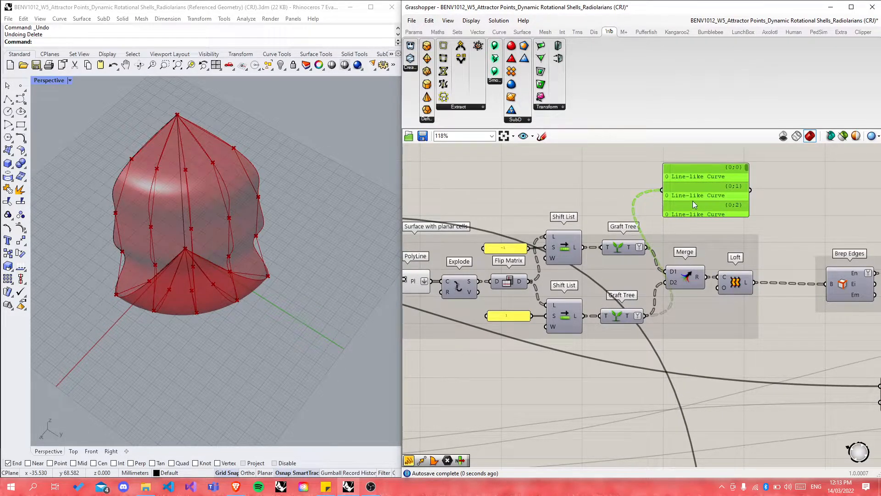
click(797, 213)
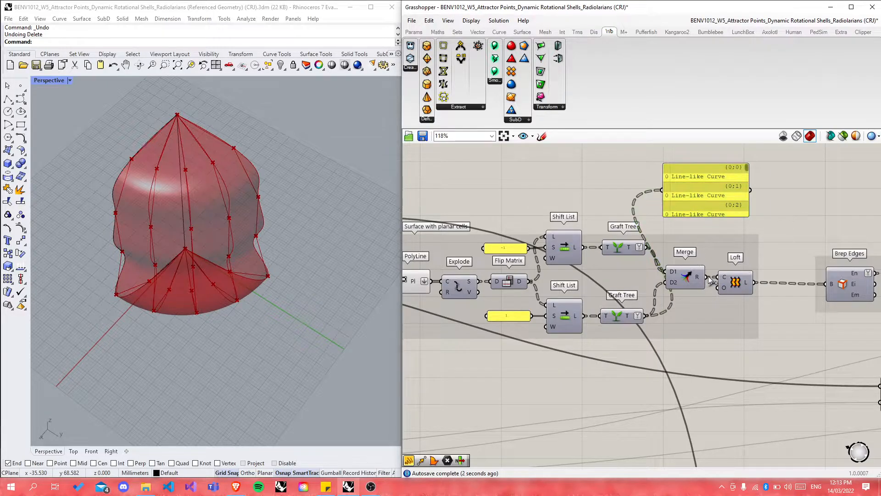
Step: Check the Merge result and lofted surfaces in the panel, then delete the panel
drag(707, 277, 661, 189)
drag(717, 213, 733, 226)
drag(753, 283, 678, 203)
click(779, 219)
click(704, 214)
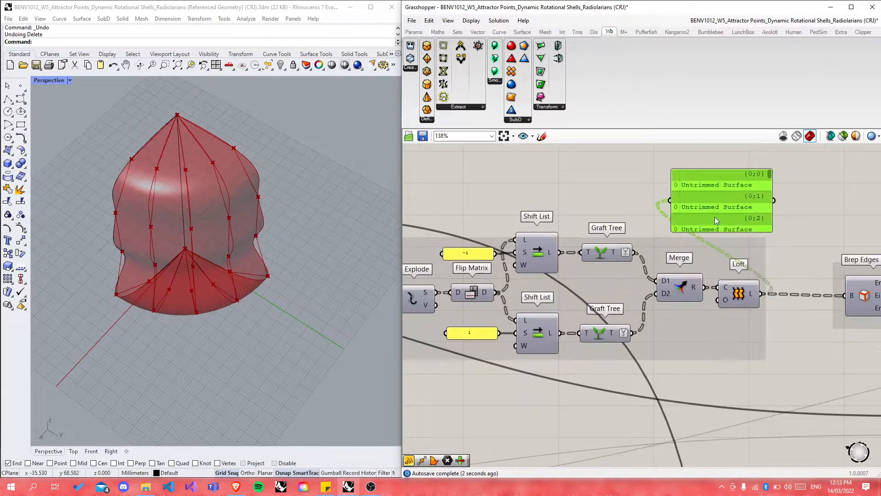
drag(762, 183, 763, 241)
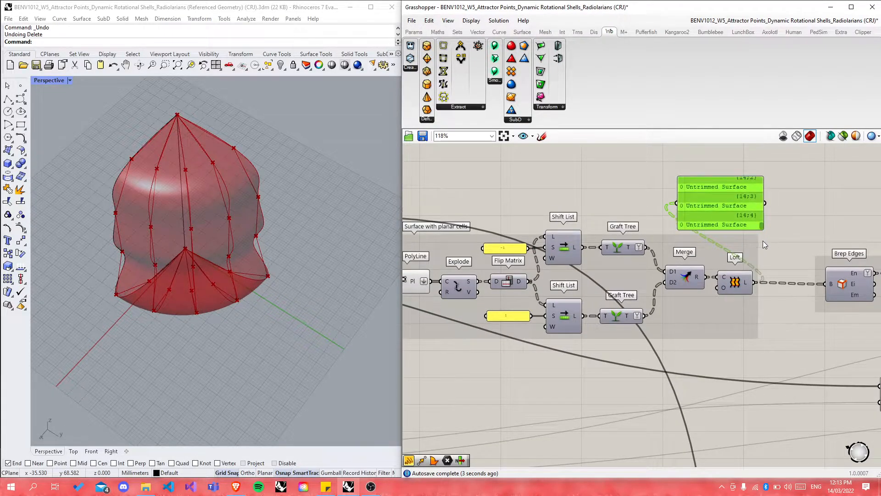
click(809, 212)
click(737, 203)
key(Delete)
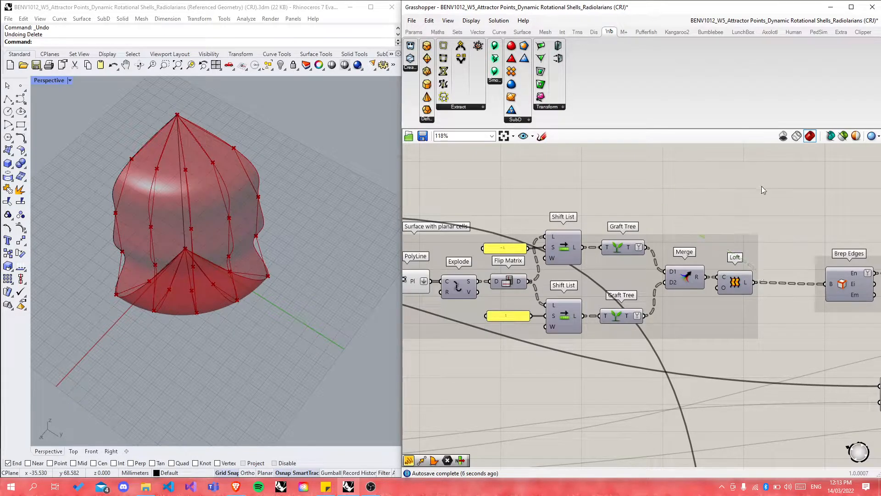
Step: Add a Graft Tree component fed by the -1 Shift List output
scroll(750, 179, down, 5)
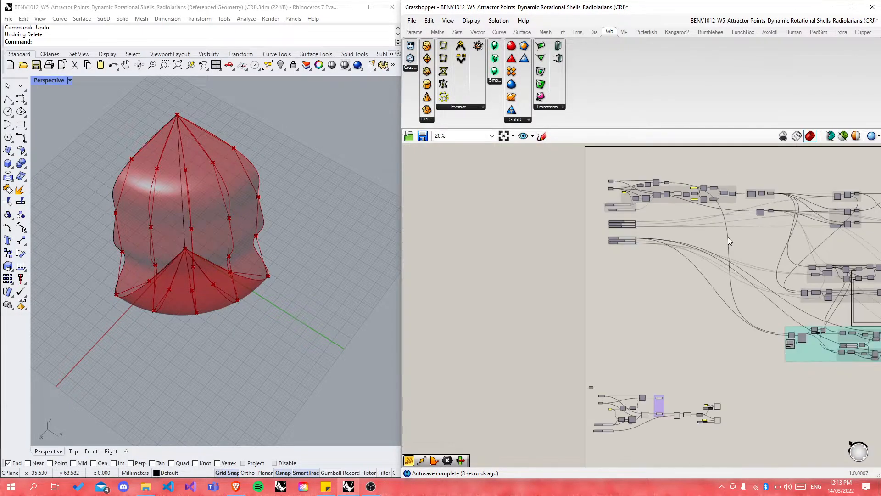
scroll(742, 434, up, 6)
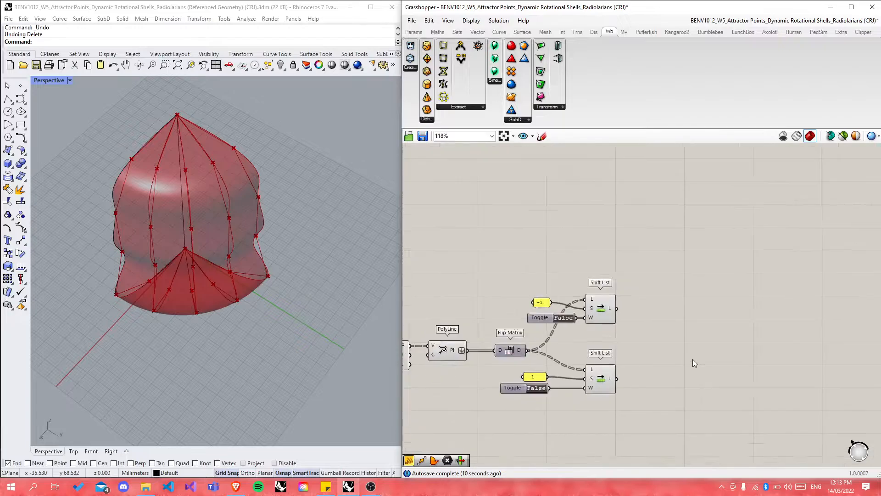
double_click(670, 363)
text(graf)
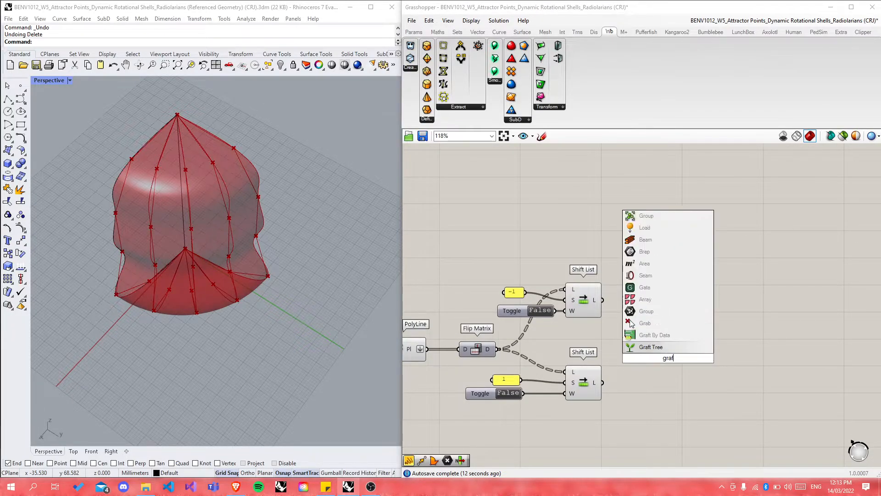
key(Return)
scroll(608, 357, up, 2)
drag(599, 295, 677, 296)
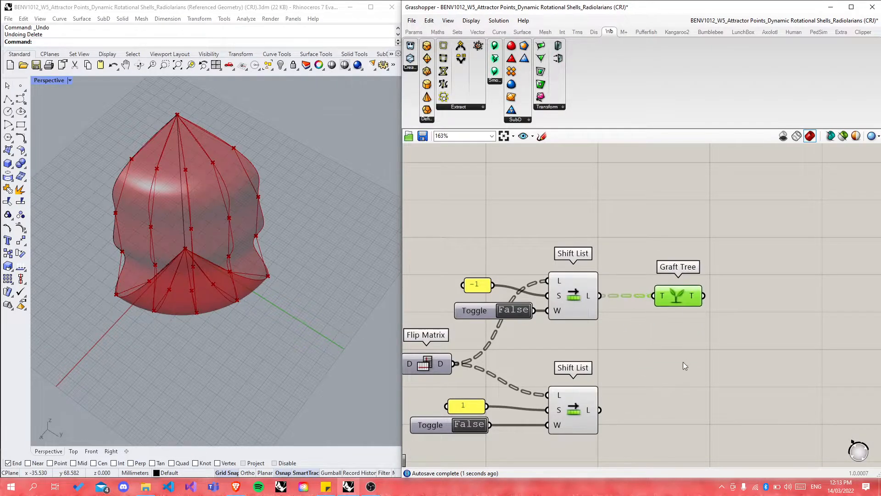
Step: Add a panel showing the -1 shifted list as branches {0;0} to {4;0}
double_click(683, 362)
text(panel)
key(Return)
drag(599, 296, 622, 361)
drag(681, 376, 700, 260)
click(633, 374)
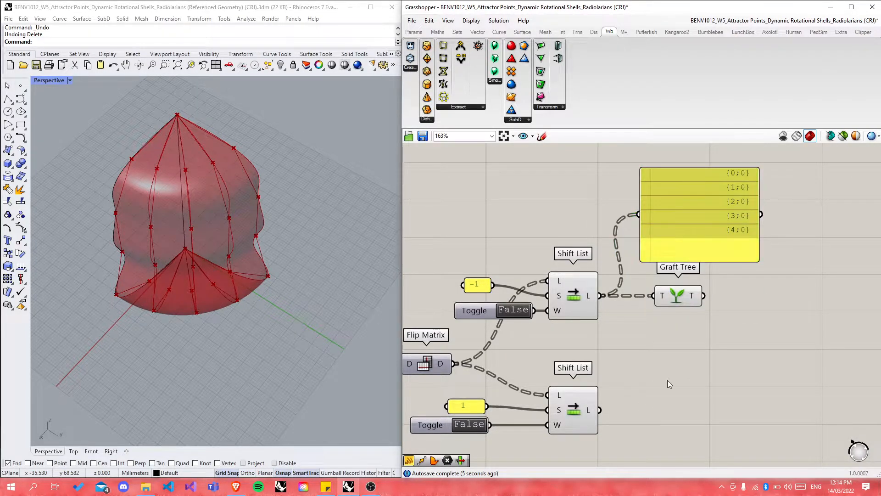
scroll(656, 381, down, 5)
scroll(556, 369, up, 4)
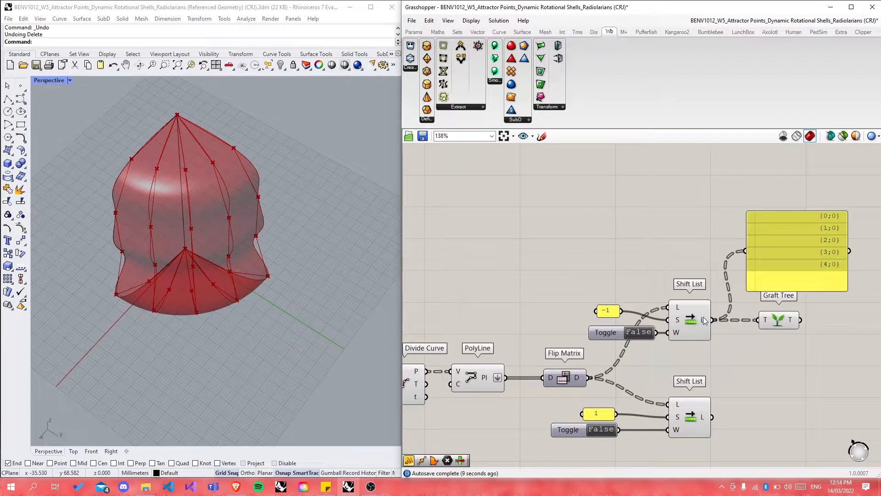
mouse_move(678, 311)
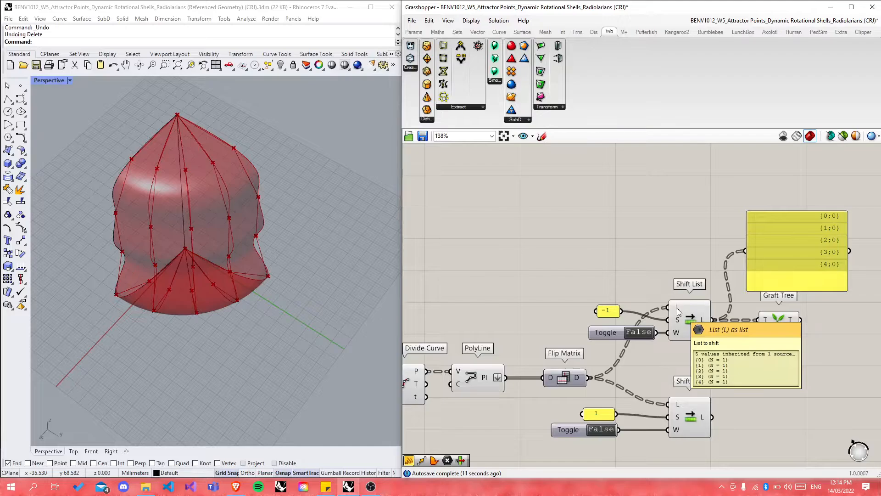
scroll(579, 295, down, 9)
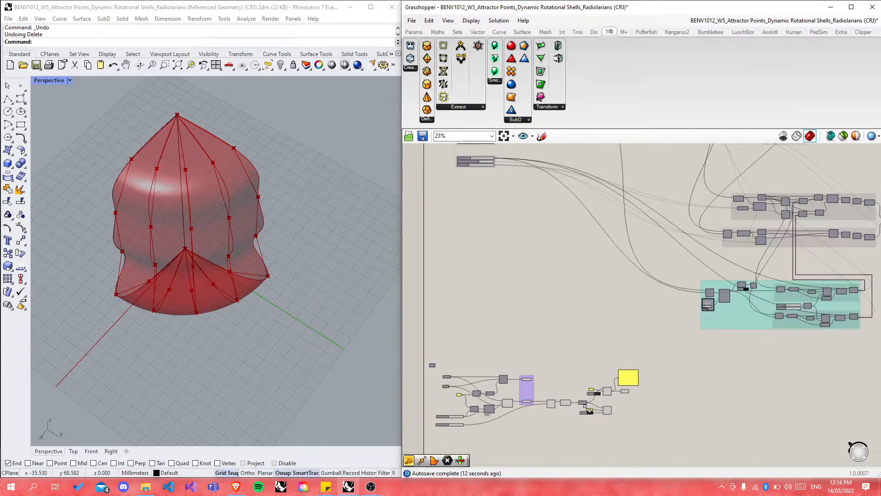
Step: Insert an Explode component fed by the PolyLine output
scroll(579, 295, up, 10)
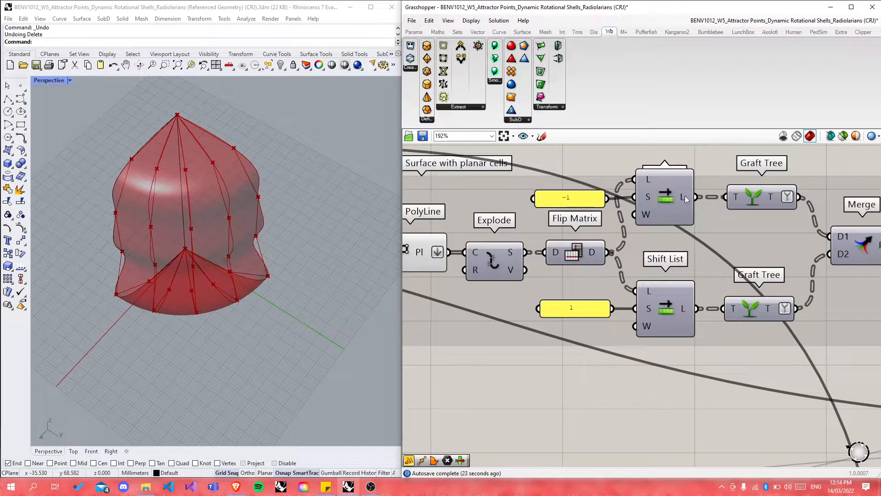
mouse_move(420, 255)
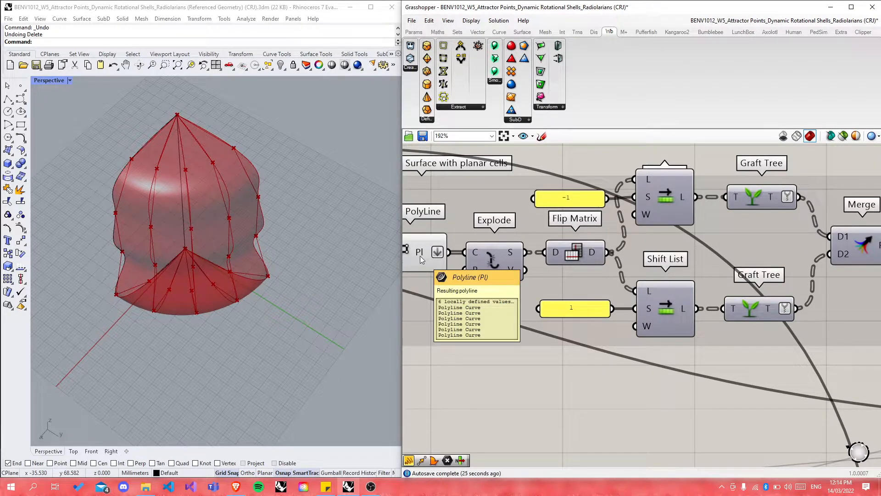
scroll(676, 236, down, 8)
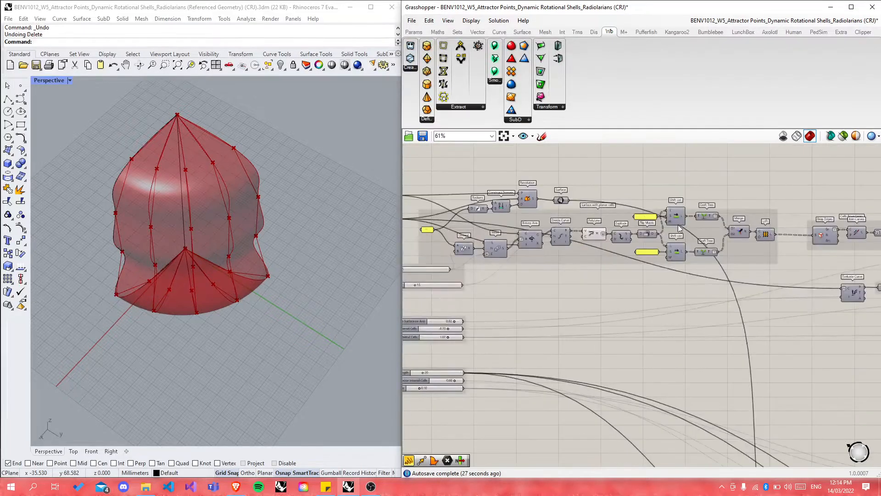
scroll(661, 410, up, 5)
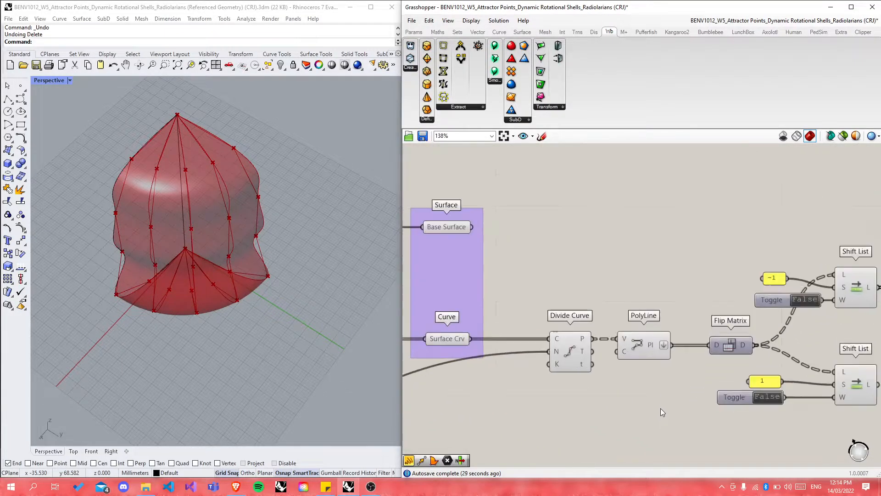
double_click(693, 293)
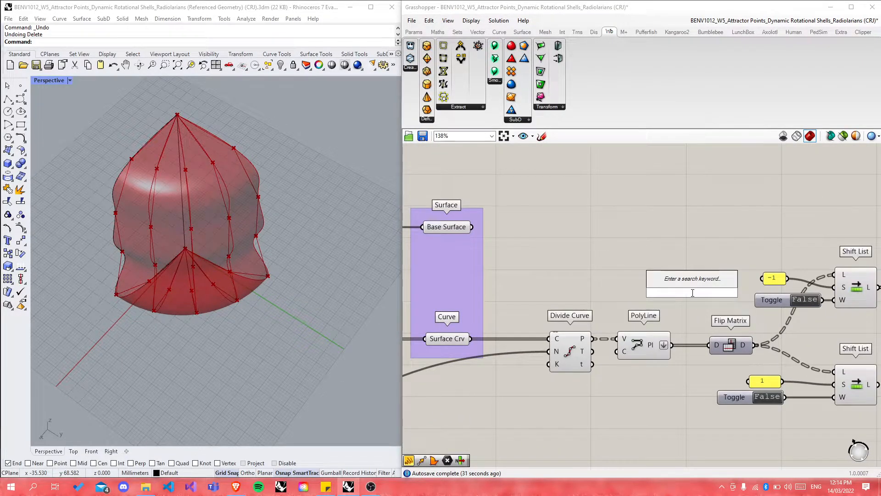
text(explode)
key(Return)
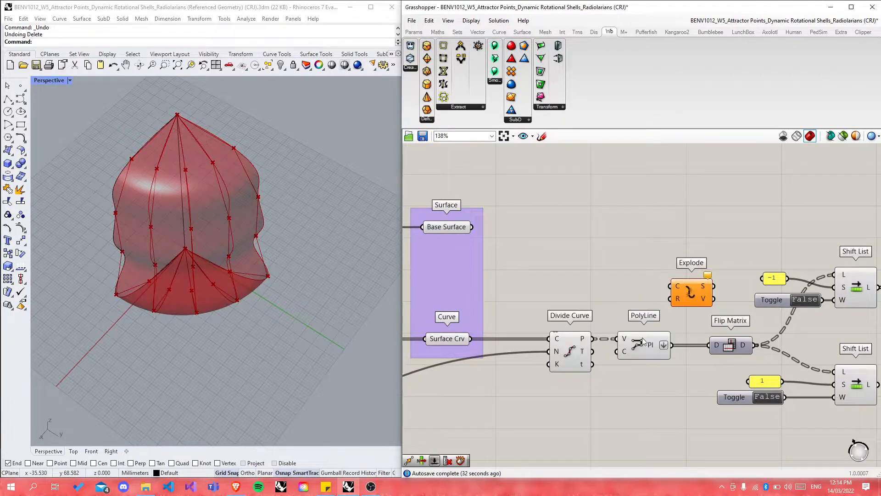
drag(638, 347, 680, 357)
Step: Realign Divide Curve, PolyLine, Explode and Flip Matrix, then preview the exploded segments
drag(570, 352, 549, 351)
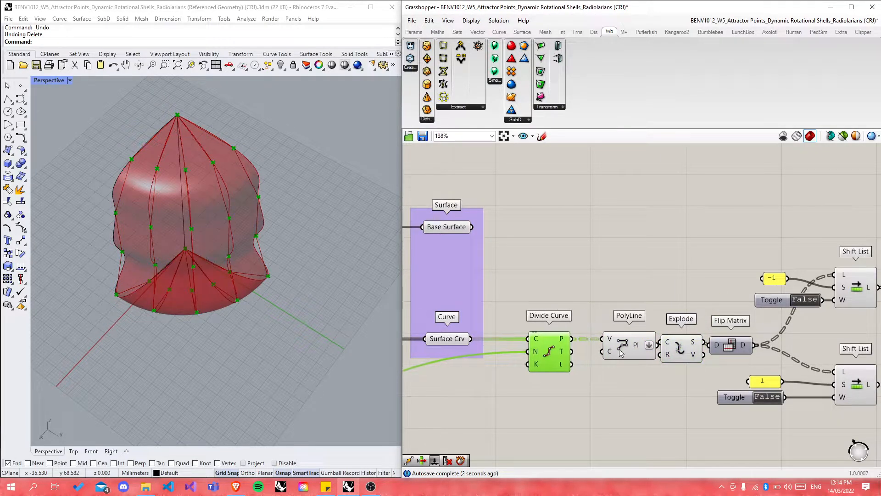
click(615, 350)
drag(615, 349, 600, 347)
drag(680, 352, 671, 353)
drag(734, 352, 738, 353)
drag(673, 354, 676, 354)
click(670, 395)
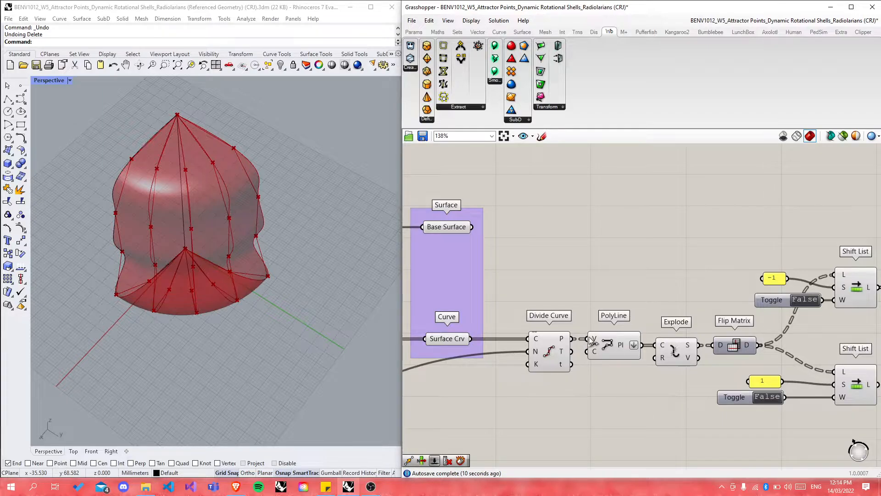
click(678, 358)
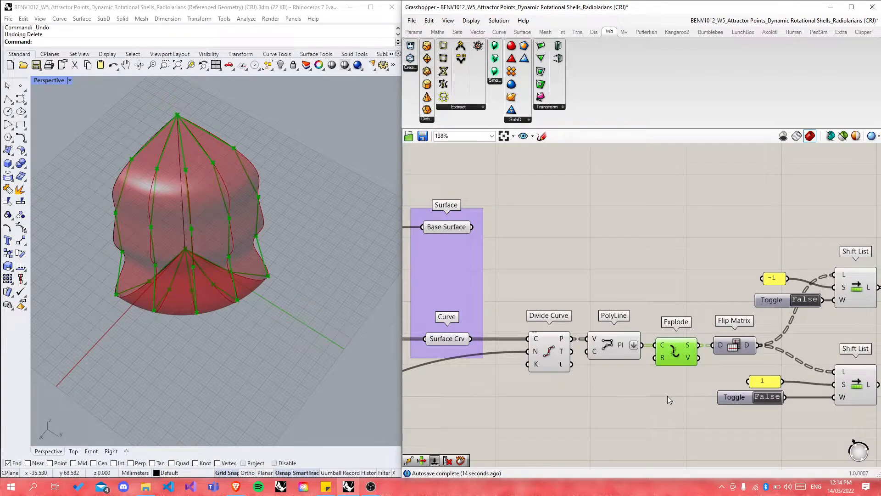
click(643, 402)
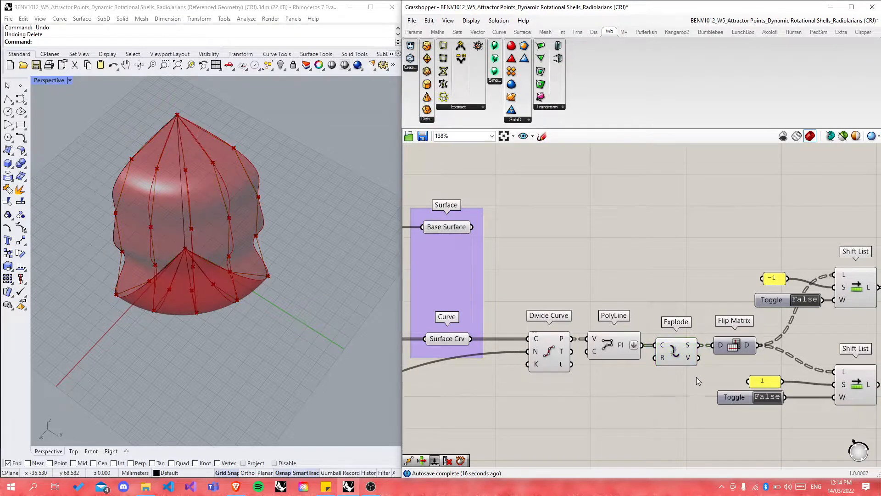
scroll(696, 380, up, 1)
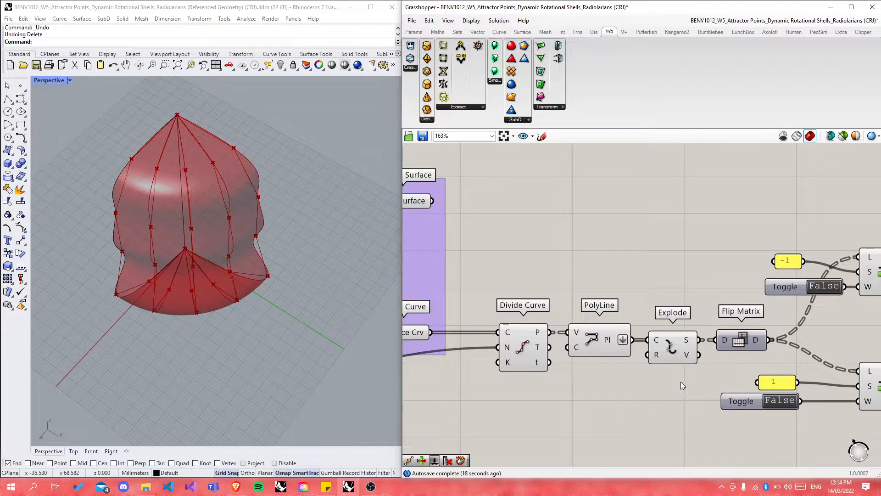
Step: Add a panel listing the five polyline curves and place it to the left
mouse_move(689, 344)
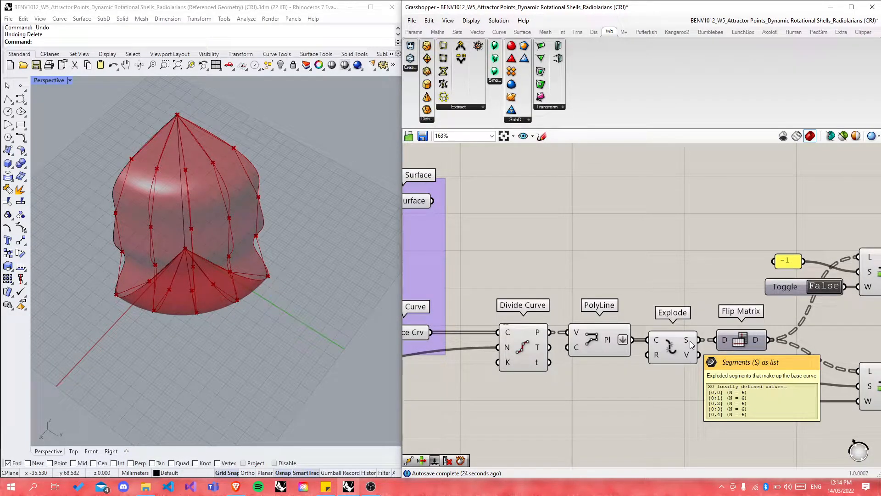
double_click(669, 236)
text(panel)
key(Return)
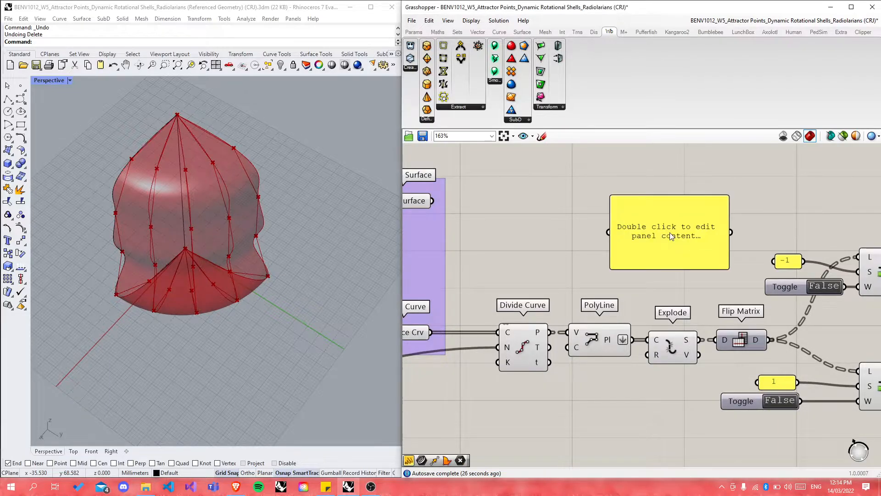
drag(632, 340, 609, 232)
drag(666, 261, 599, 253)
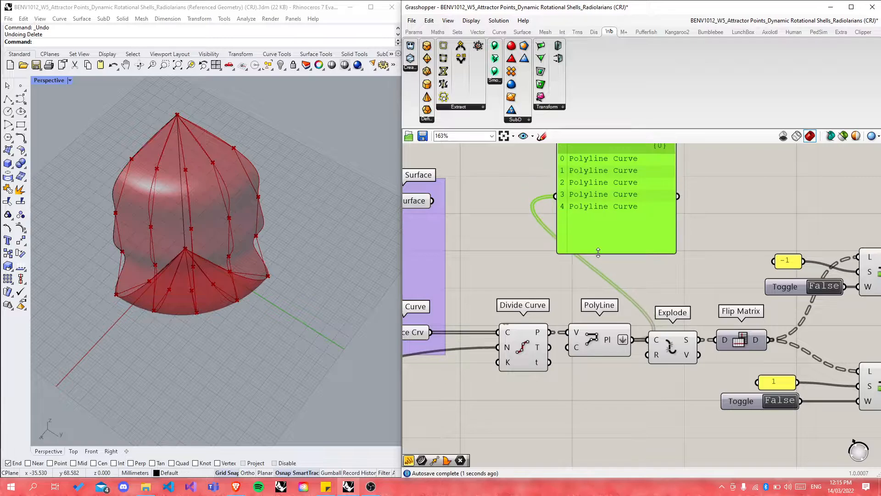
drag(575, 223, 502, 256)
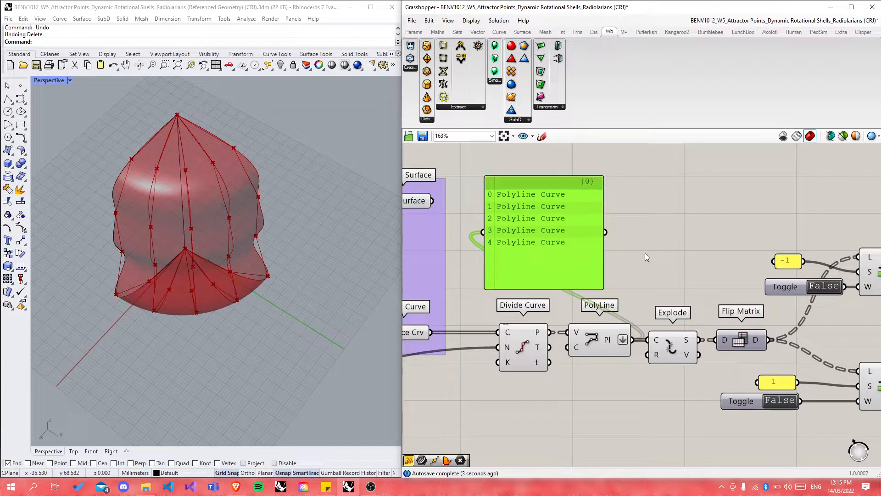
Step: Copy the panel to show Explode segments, six line-like curves per branch
alt+drag(578, 226, 750, 215)
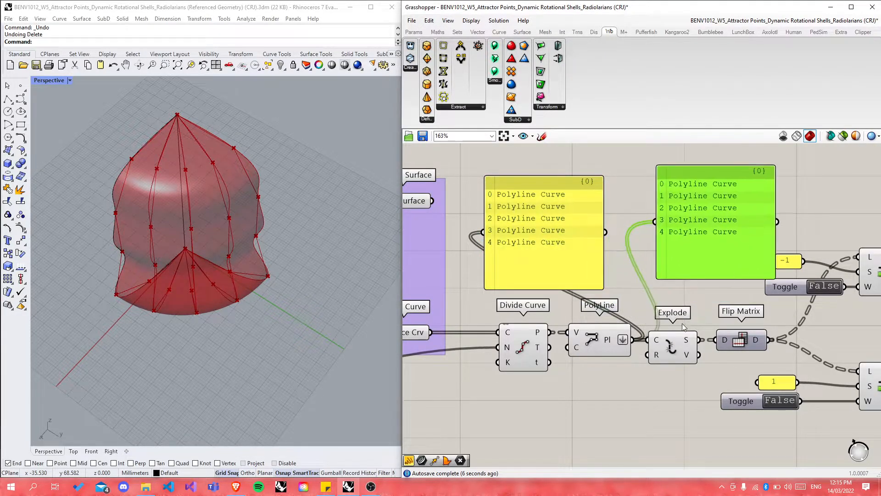
drag(703, 340, 675, 240)
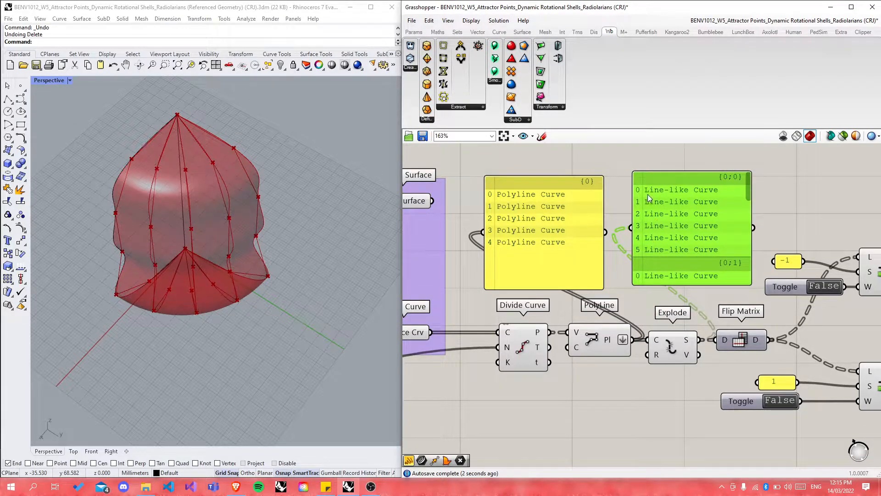
mouse_move(326, 226)
right_down()
mouse_move(309, 233)
mouse_move(323, 229)
right_up()
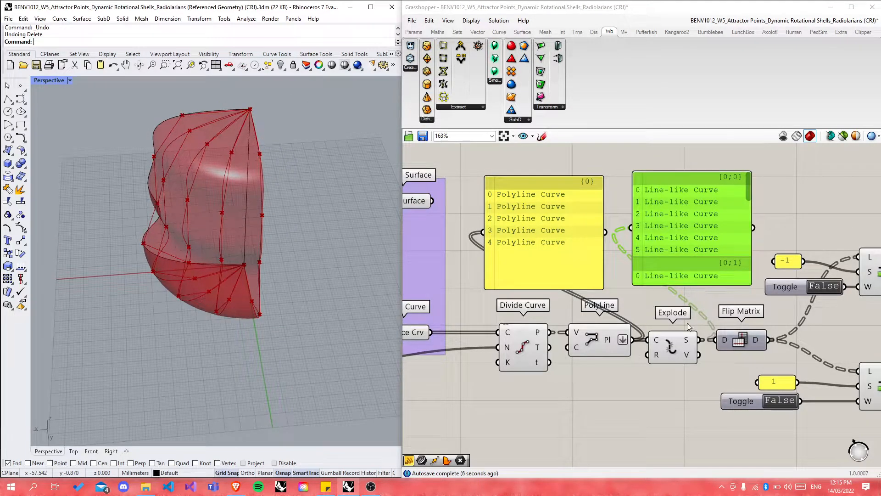
mouse_move(690, 340)
Step: Preview the upper and lower shifted curves on the shell from several angles
scroll(624, 289, down, 2)
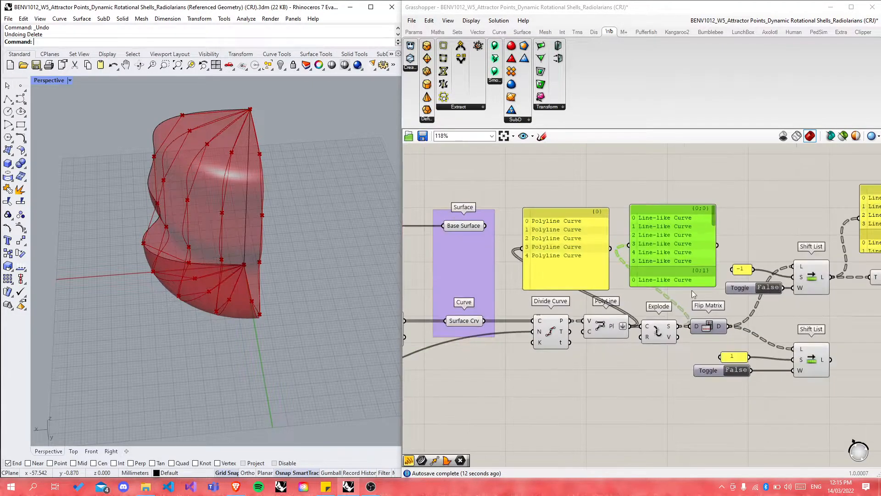
click(809, 279)
scroll(726, 296, down, 3)
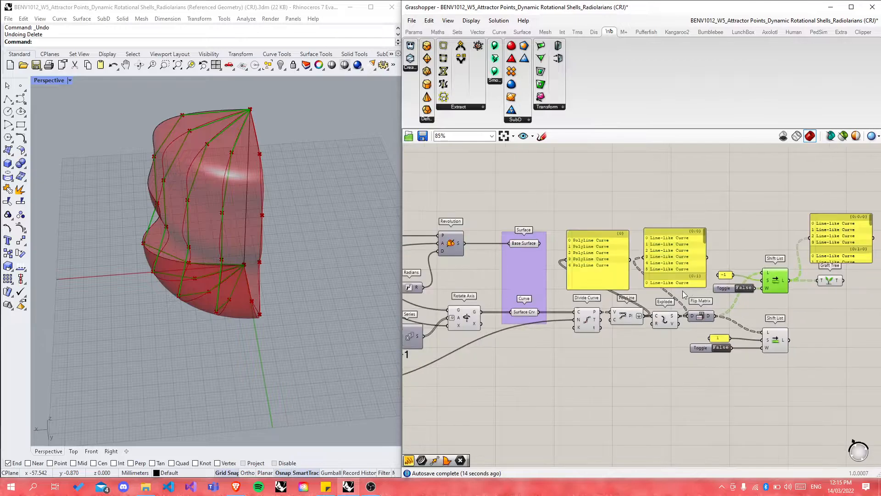
right_drag(147, 265, 350, 265)
scroll(732, 293, up, 3)
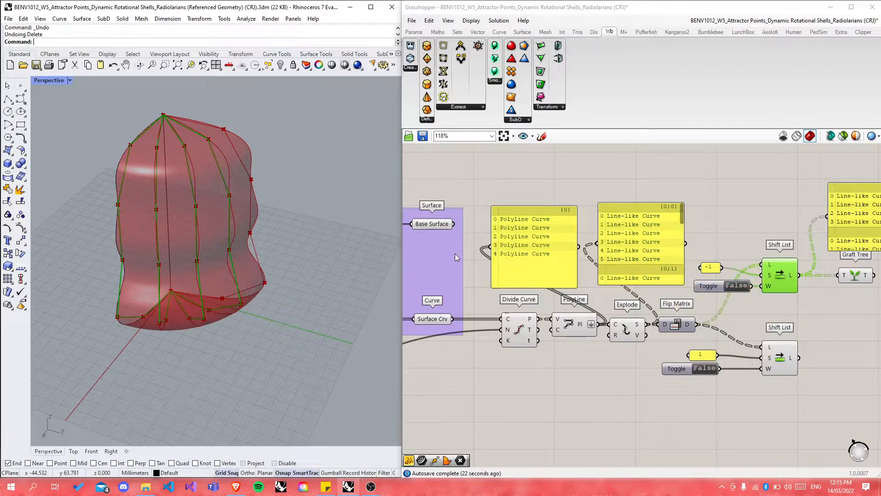
right_drag(323, 235, 296, 249)
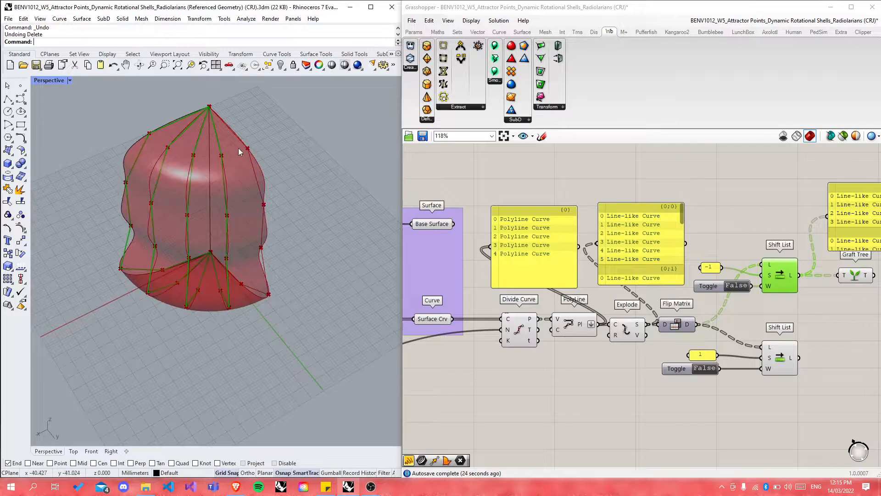
click(780, 358)
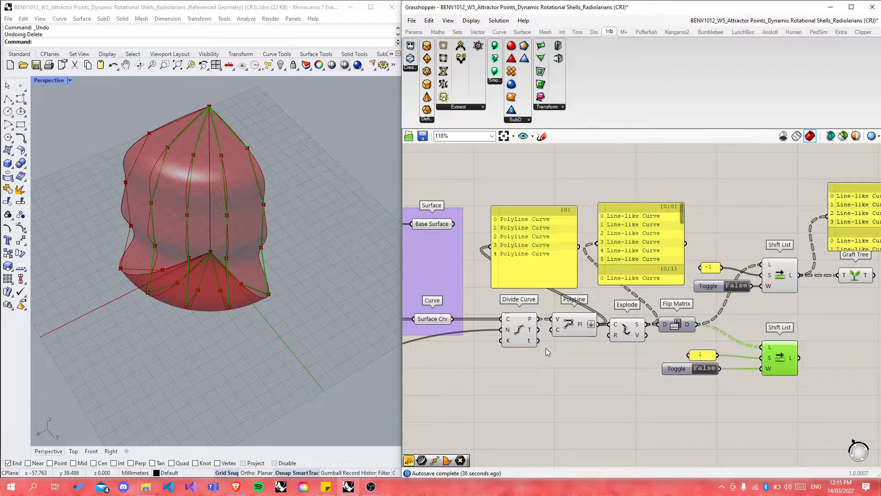
scroll(547, 352, down, 1)
drag(809, 225, 809, 203)
click(778, 329)
scroll(676, 333, down, 2)
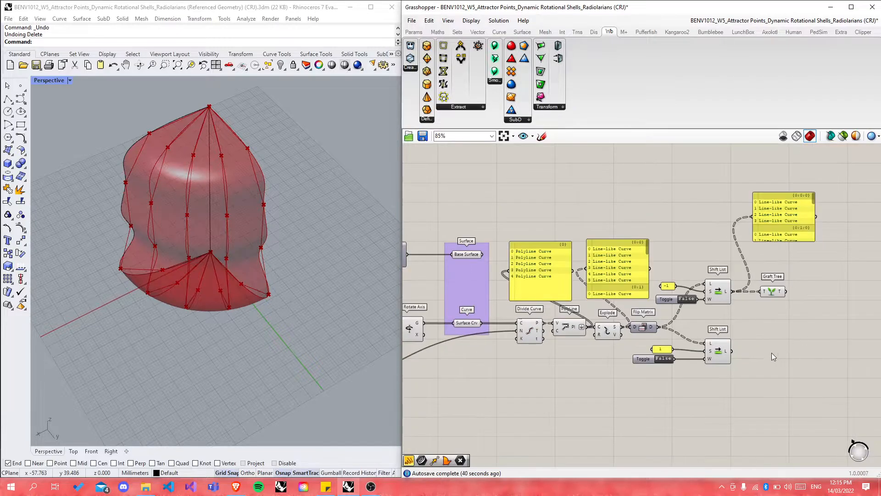
Step: Add a Graft Tree after the lower Shift List
double_click(761, 356)
text(graft)
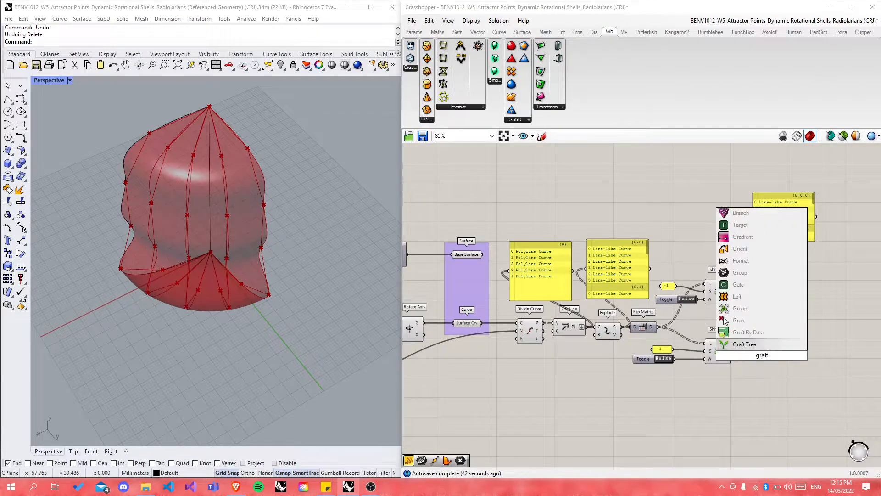
key(Return)
drag(731, 352, 770, 351)
click(770, 318)
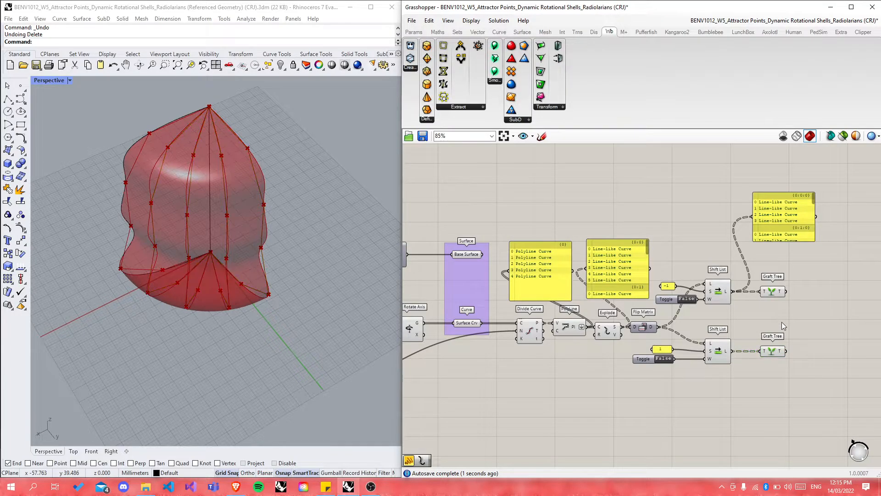
scroll(781, 321, up, 2)
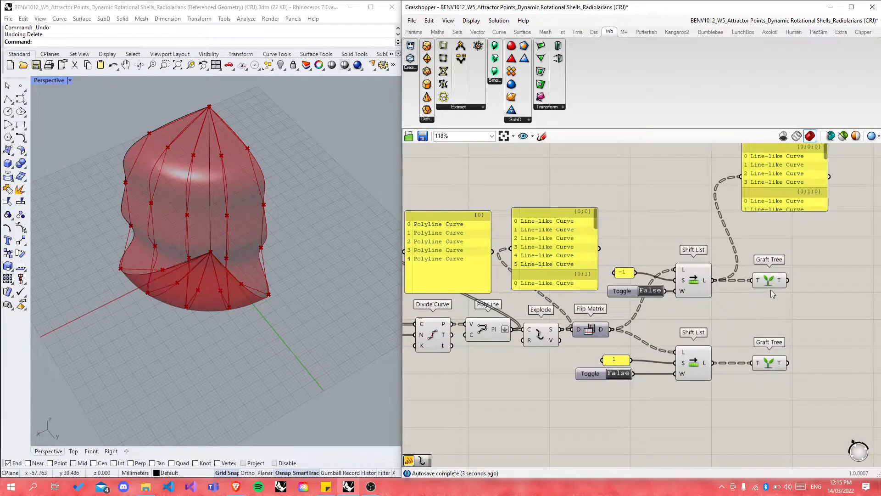
Step: Set both Graft Tree outputs to Graft
right_click(783, 281)
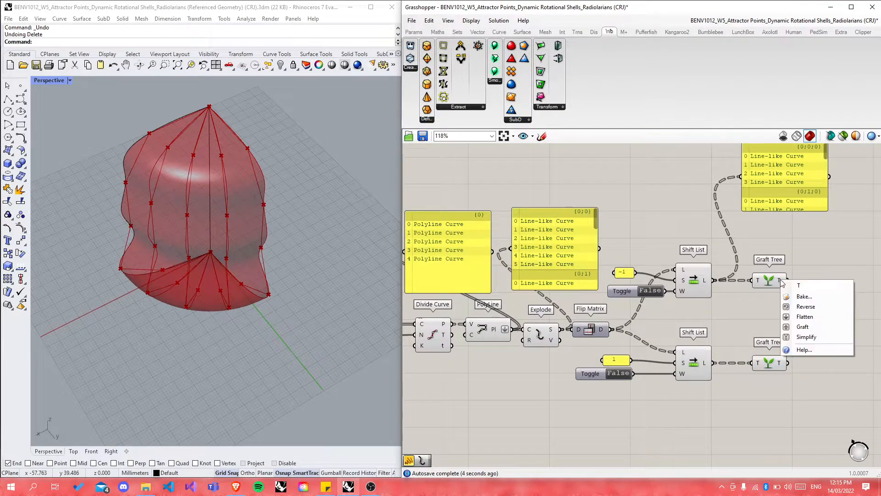
click(803, 327)
right_click(783, 366)
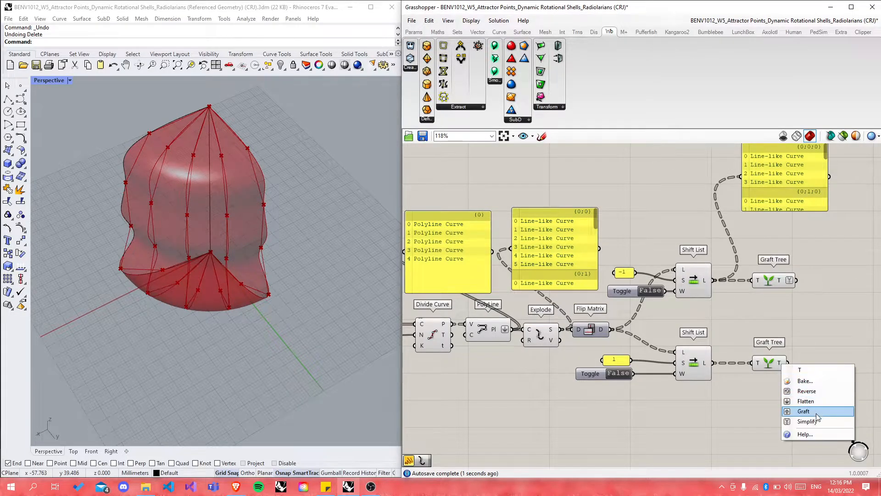
click(807, 413)
Step: Add a panel listing the upper grafted curves as branches {0;0}, {0;1}, {0;2}…
double_click(832, 335)
text(panel)
key(Return)
drag(798, 280, 824, 247)
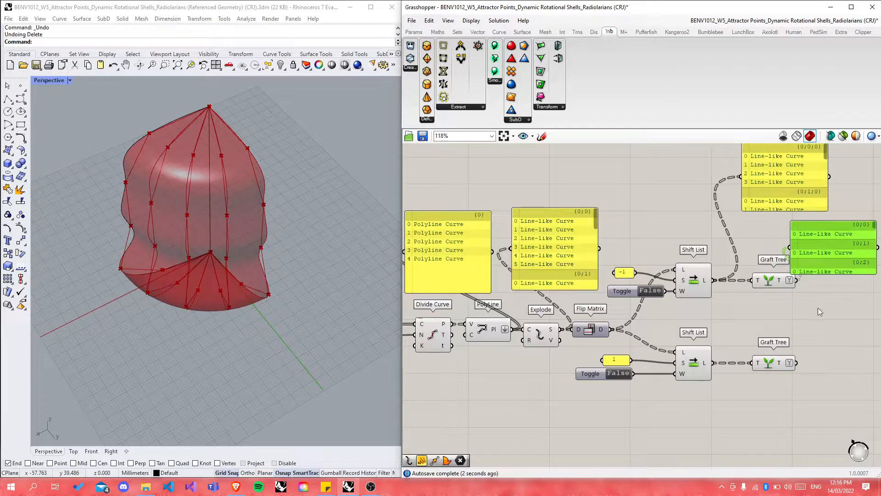
Step: Enlarge and review the grafted-curve panel, delete it, then move the lower Toggle toward Shift List
scroll(737, 291, down, 1)
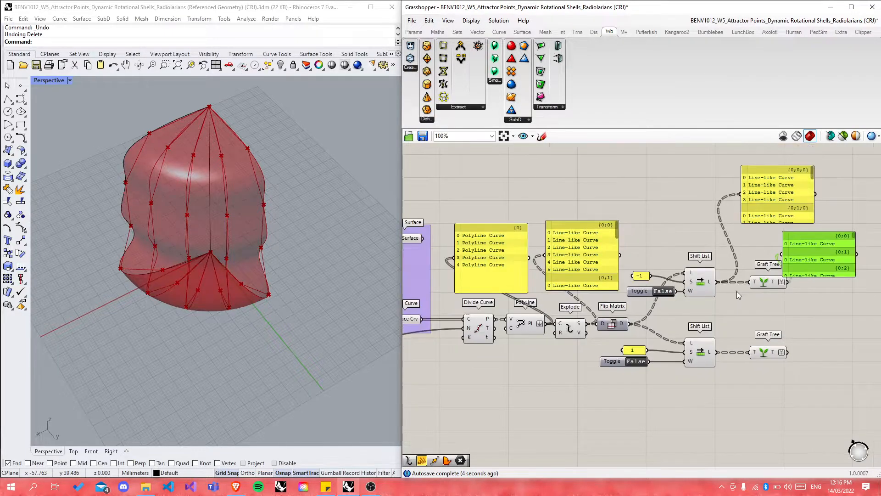
scroll(853, 190, up, 1)
drag(817, 292, 836, 427)
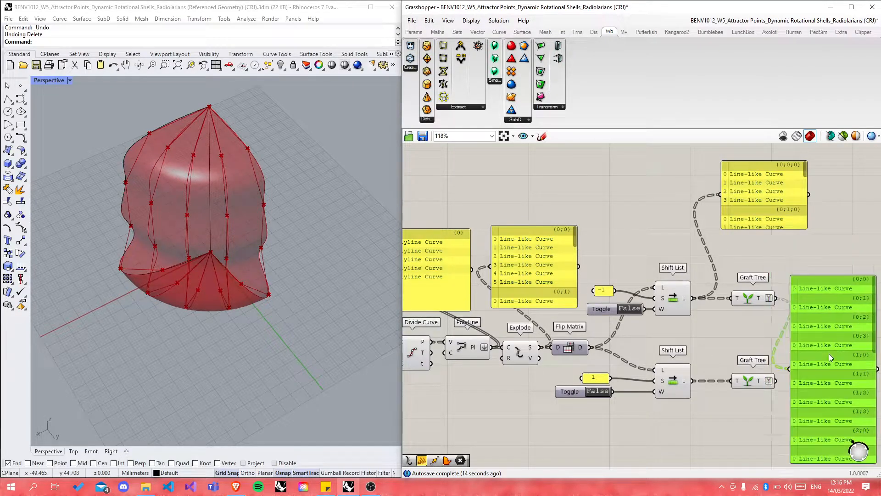
key(Delete)
scroll(827, 346, down, 2)
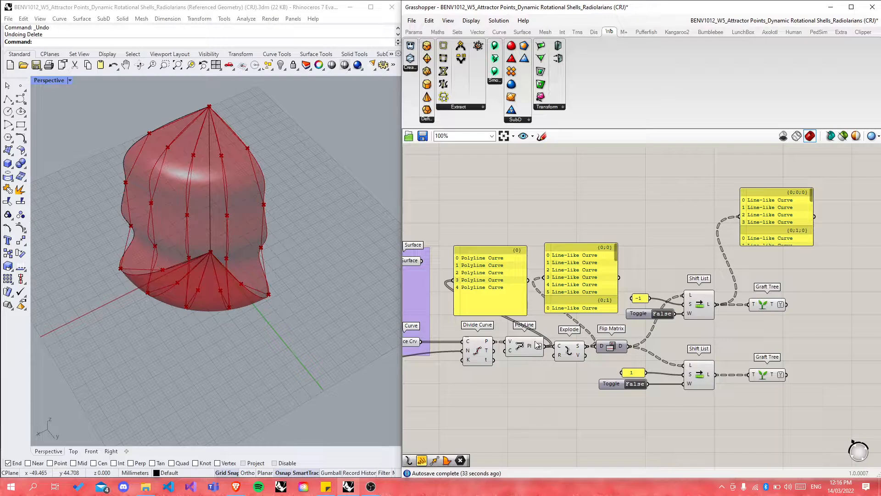
drag(616, 385, 642, 385)
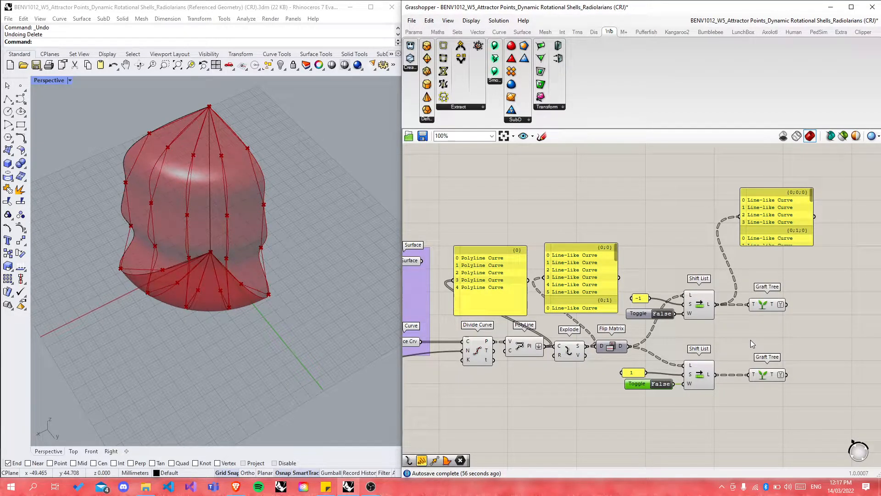
click(697, 307)
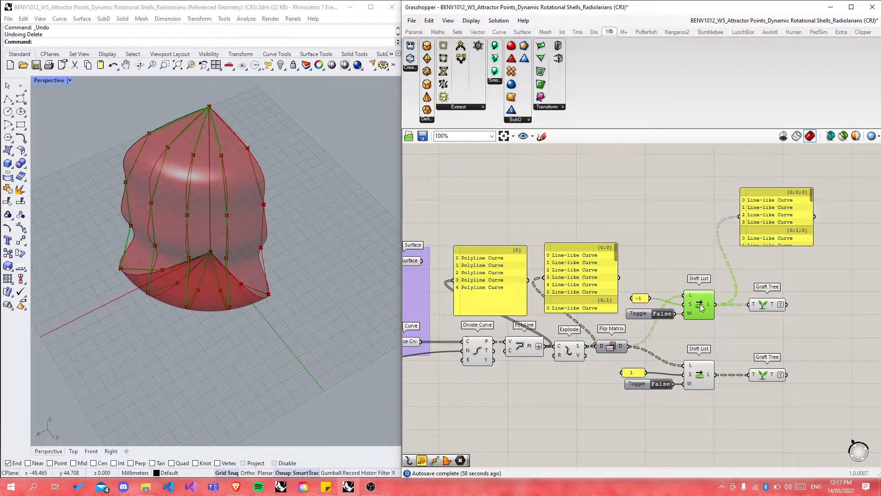
click(476, 351)
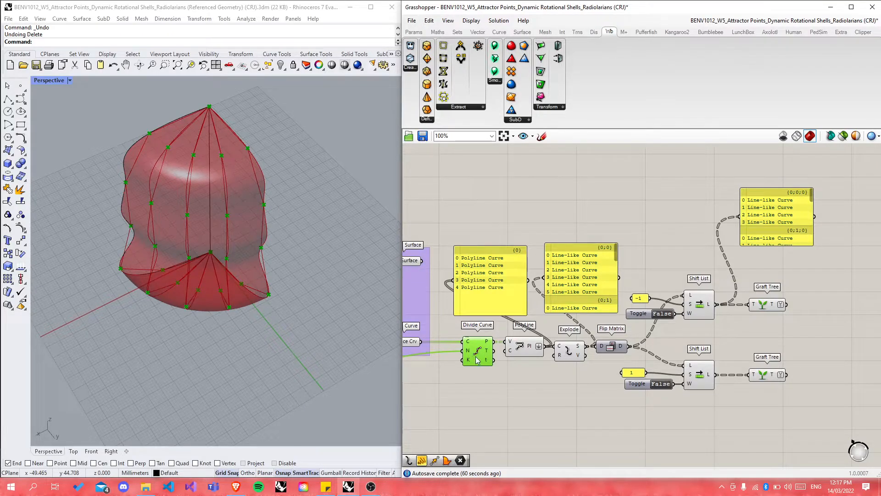
click(525, 350)
click(478, 358)
click(438, 344)
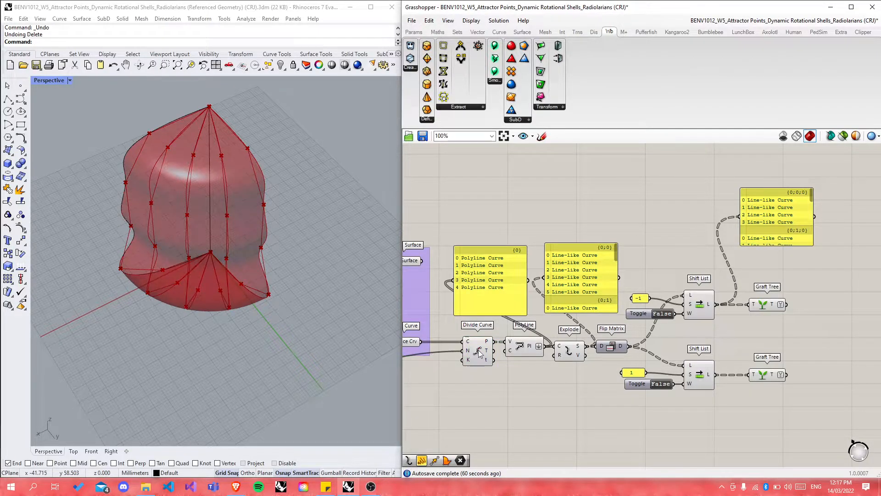
click(479, 360)
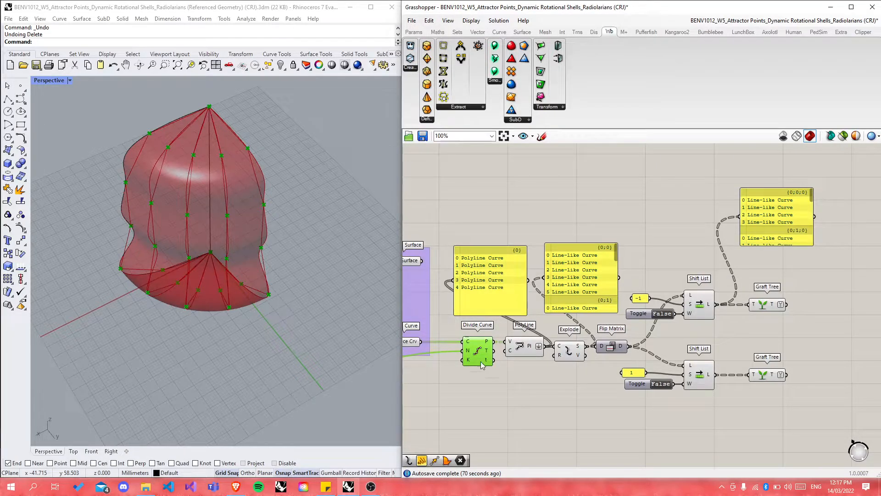
Step: Add a Merge component combining both Graft Tree outputs in D1 and D2
mouse_move(488, 345)
scroll(583, 382, down, 6)
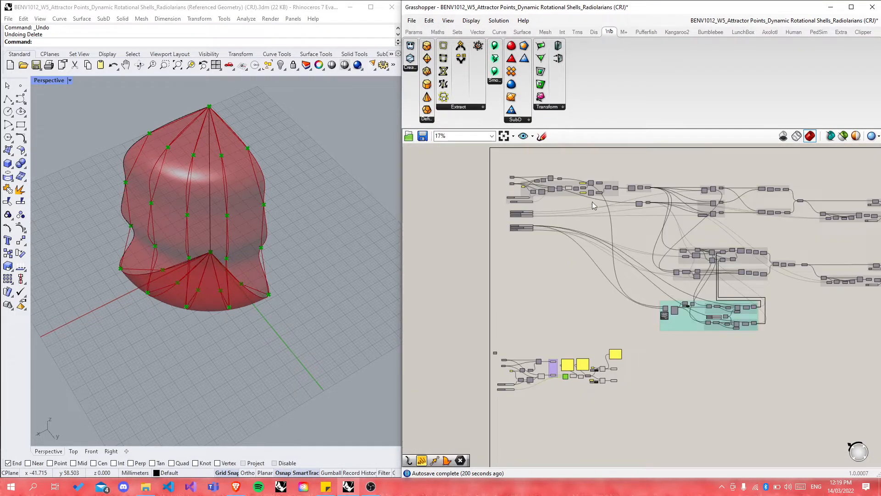
scroll(592, 207, up, 6)
scroll(609, 229, down, 7)
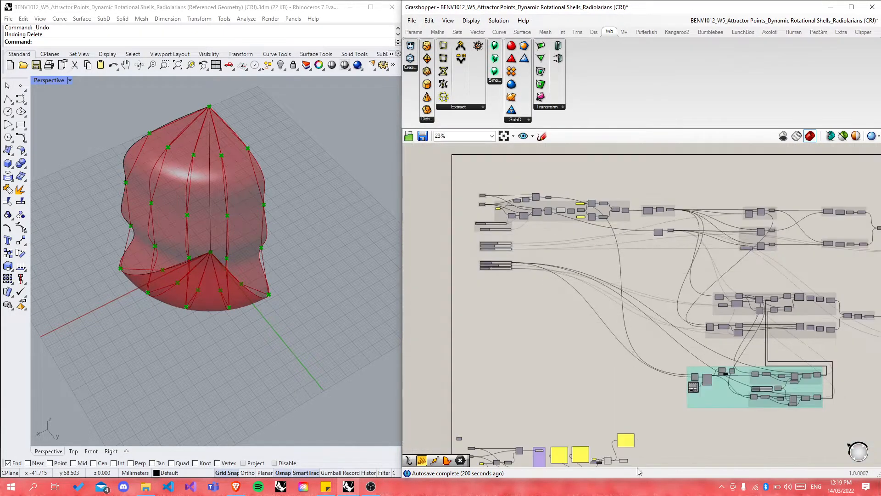
scroll(633, 438, down, 2)
scroll(634, 404, up, 10)
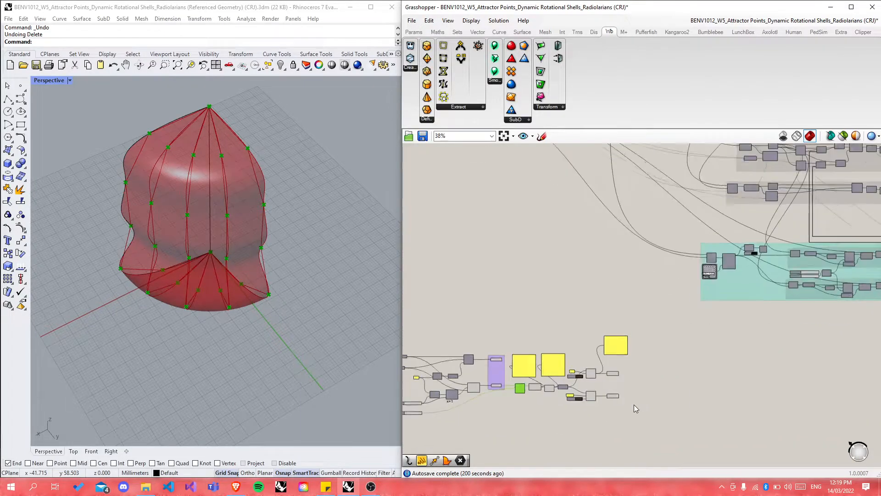
double_click(634, 354)
text(merge)
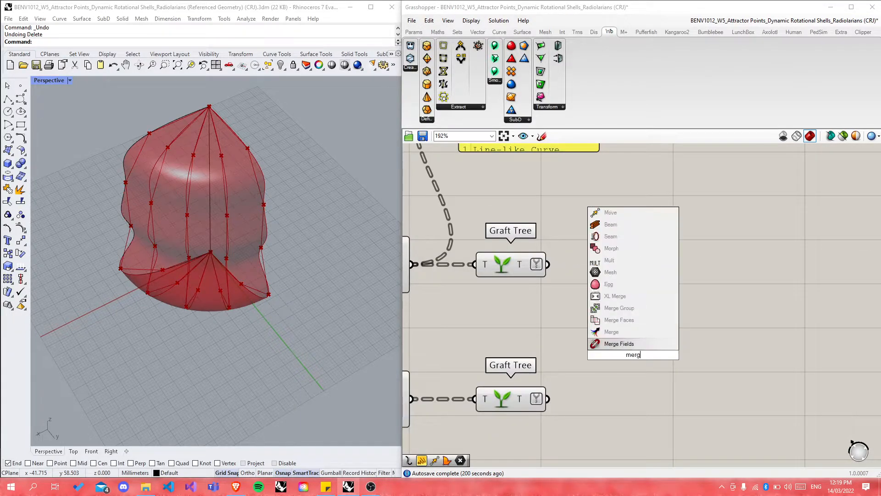
key(Return)
drag(549, 265, 600, 345)
drag(549, 399, 624, 334)
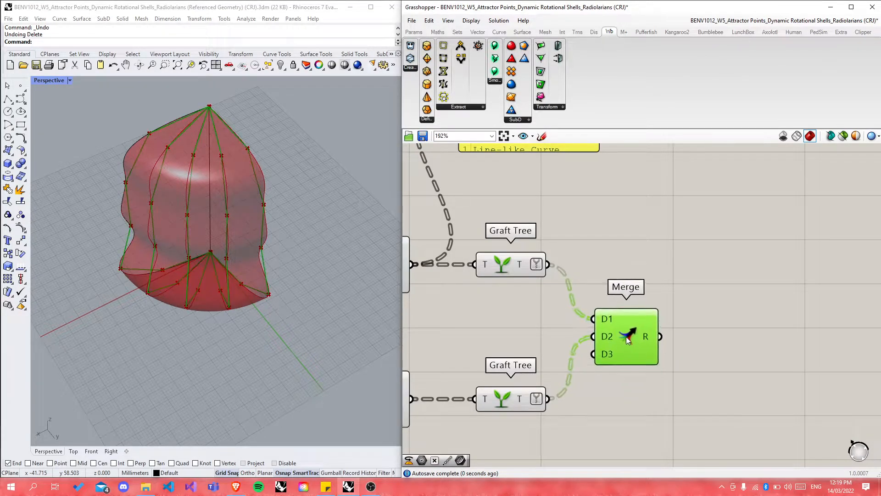
click(621, 407)
Step: Loft the Merge result into faceted strips over the shell
double_click(738, 378)
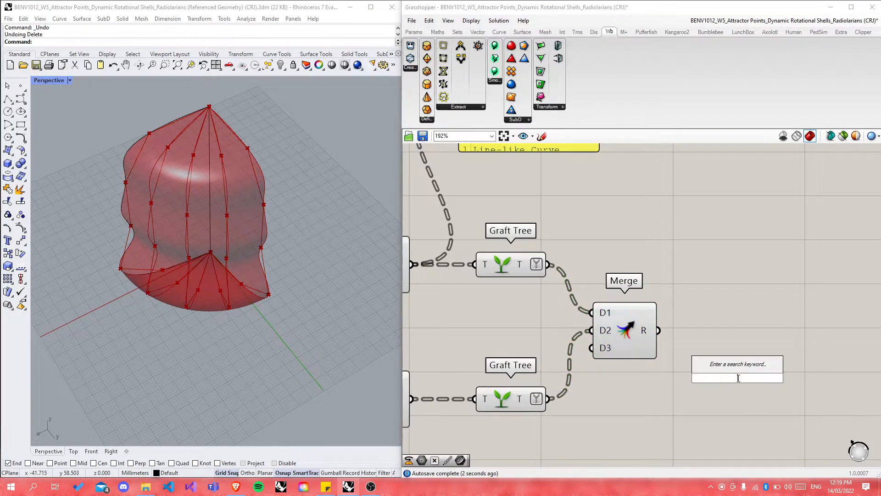
text(loft)
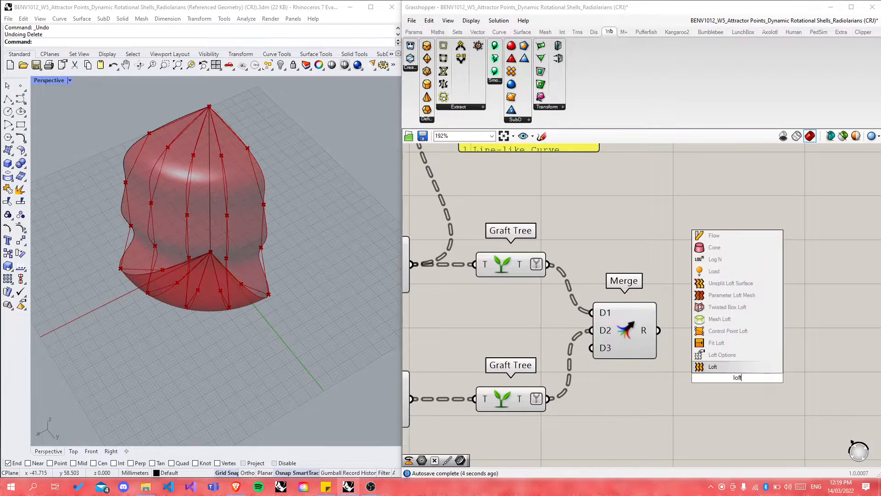
key(Return)
drag(660, 331, 705, 370)
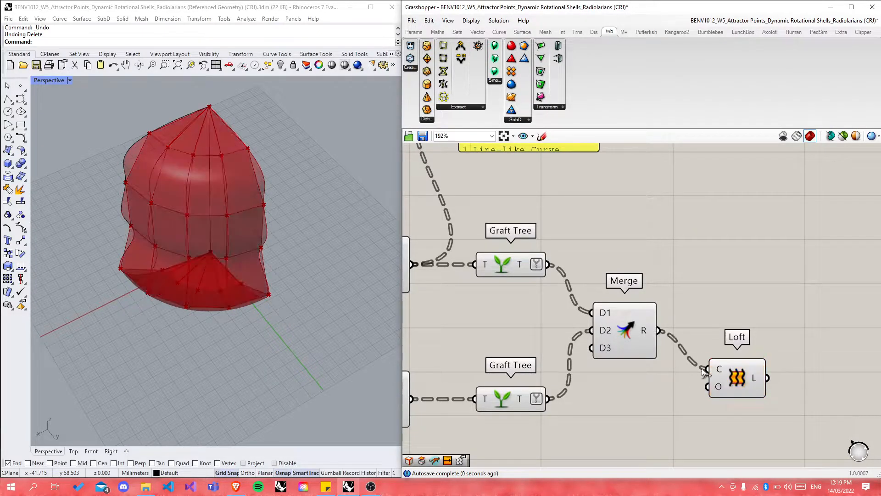
scroll(671, 400, down, 4)
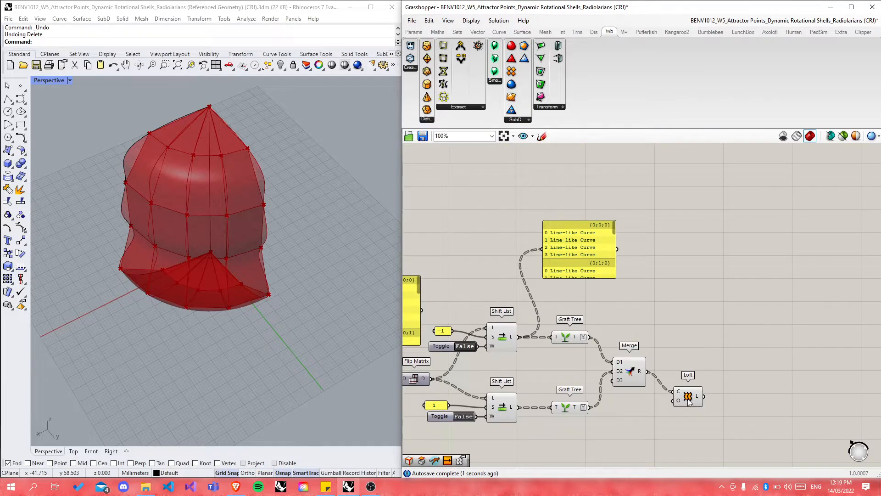
click(694, 374)
Step: Disable preview on the chain of intermediate curve components
click(762, 384)
scroll(766, 381, down, 3)
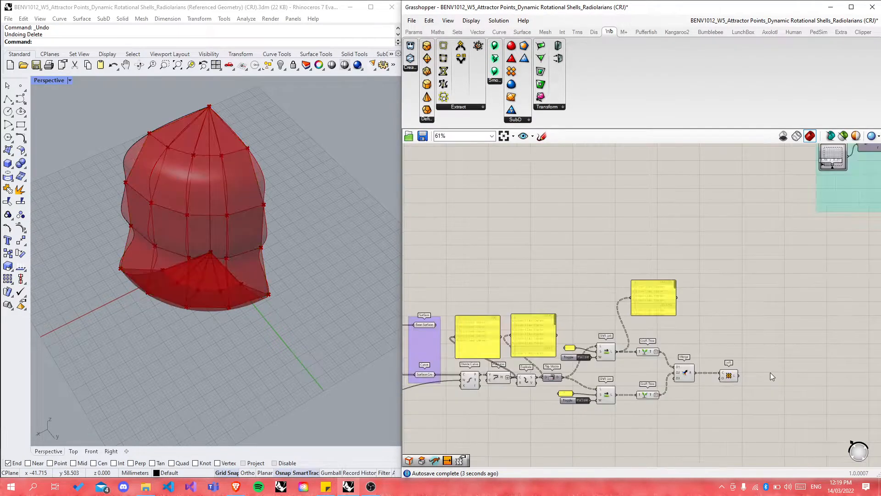
drag(450, 297, 686, 374)
middle_click(683, 372)
click(714, 342)
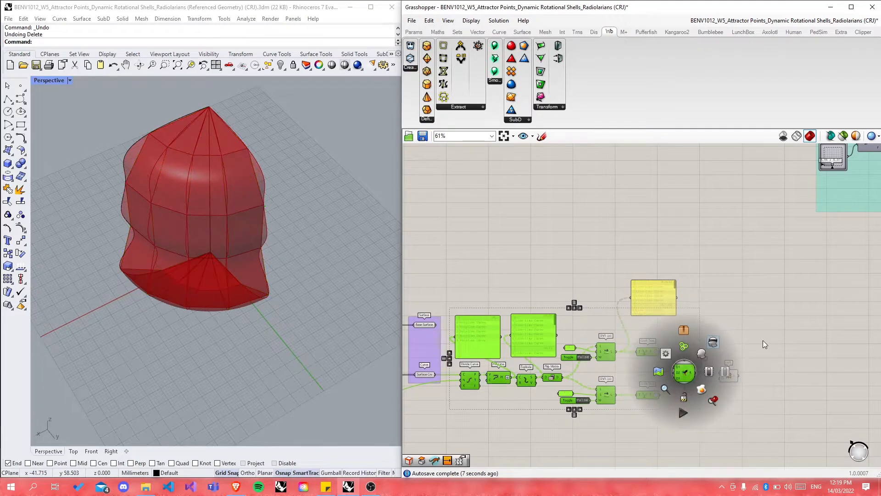
click(763, 342)
Step: Select Base Surface and orbit the Rhino view to inspect the shell
scroll(411, 340, up, 5)
click(428, 303)
right_drag(276, 294, 114, 237)
scroll(469, 307, down, 2)
right_drag(237, 257, 266, 197)
scroll(243, 167, up, 4)
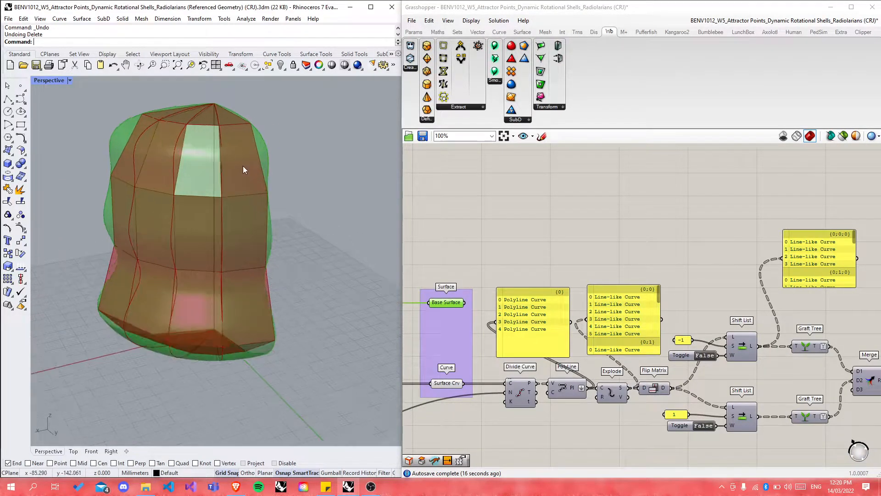
scroll(528, 358, down, 3)
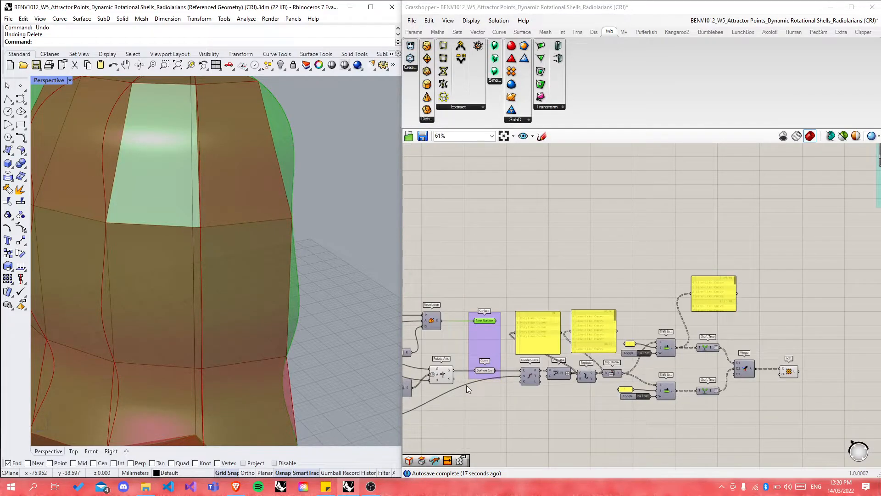
scroll(466, 384, up, 3)
scroll(606, 411, down, 2)
Step: Raise the Subdivision Count slider from 6 to 10 and view the denser panels from above
middle_click(532, 320)
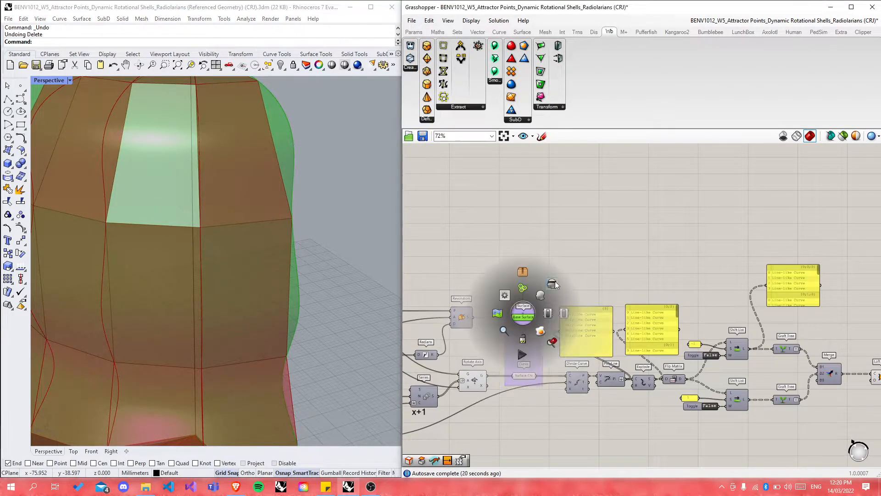
right_drag(629, 266, 590, 252)
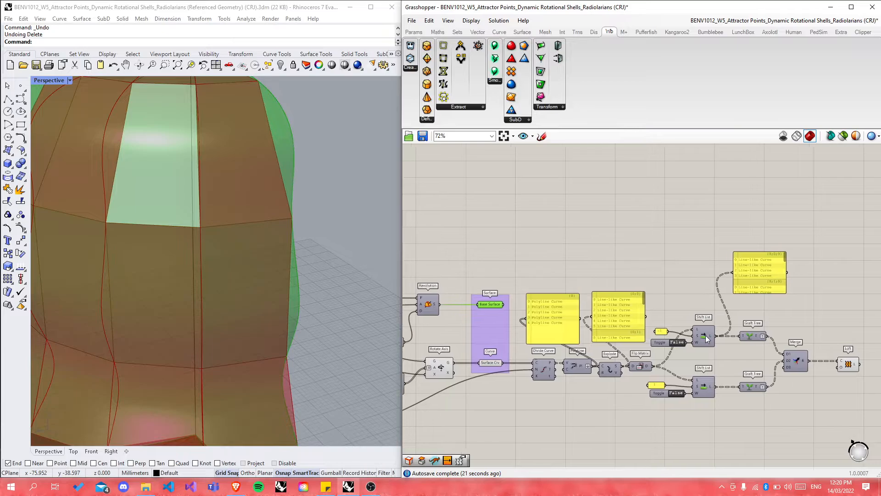
scroll(698, 326, down, 4)
scroll(458, 373, up, 2)
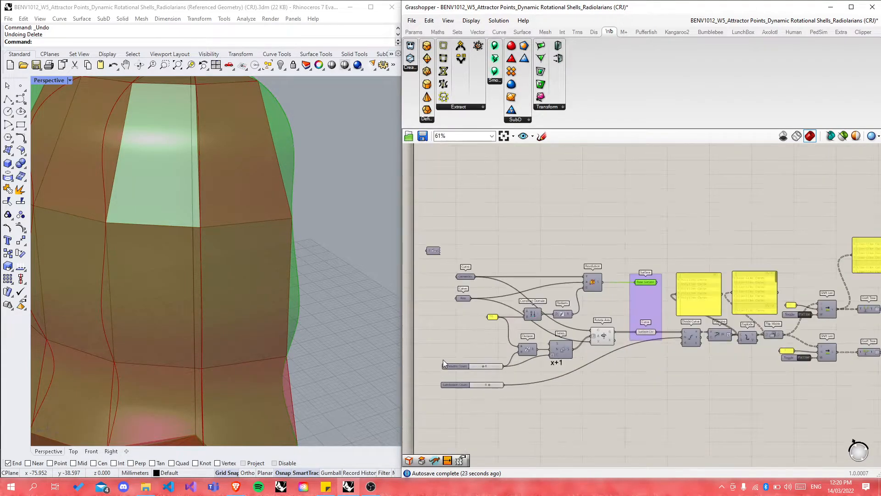
scroll(442, 359, up, 4)
scroll(301, 299, down, 6)
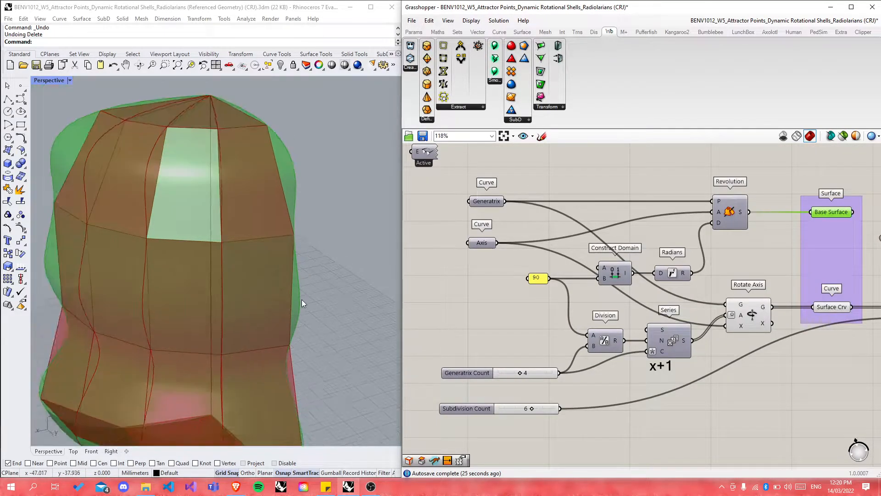
drag(533, 409, 552, 409)
right_drag(361, 315, 276, 306)
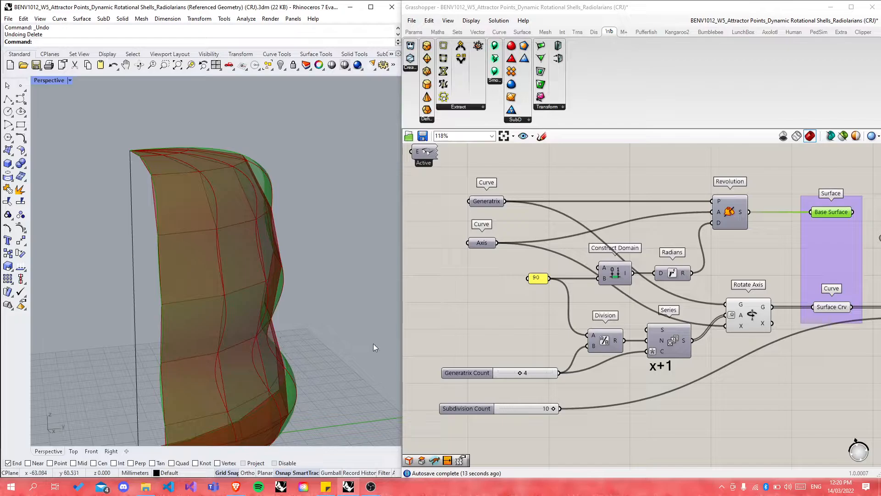
right_drag(353, 301, 185, 257)
click(442, 302)
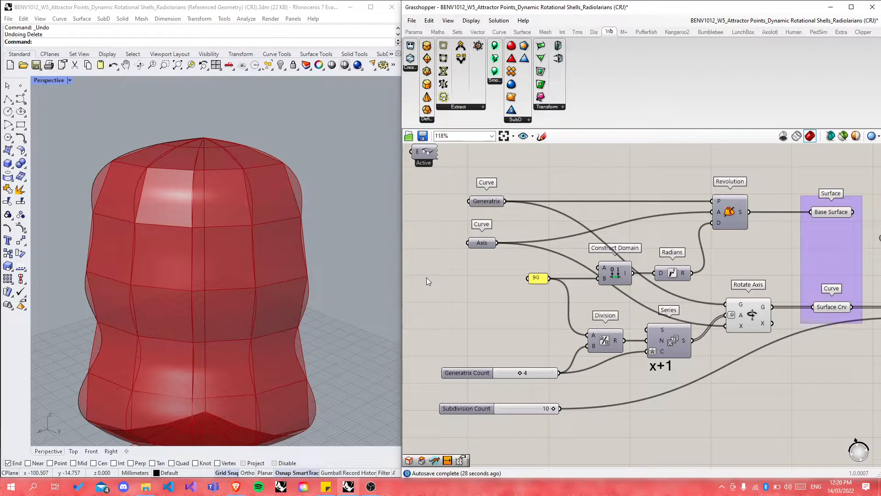
scroll(429, 279, down, 2)
scroll(430, 276, down, 4)
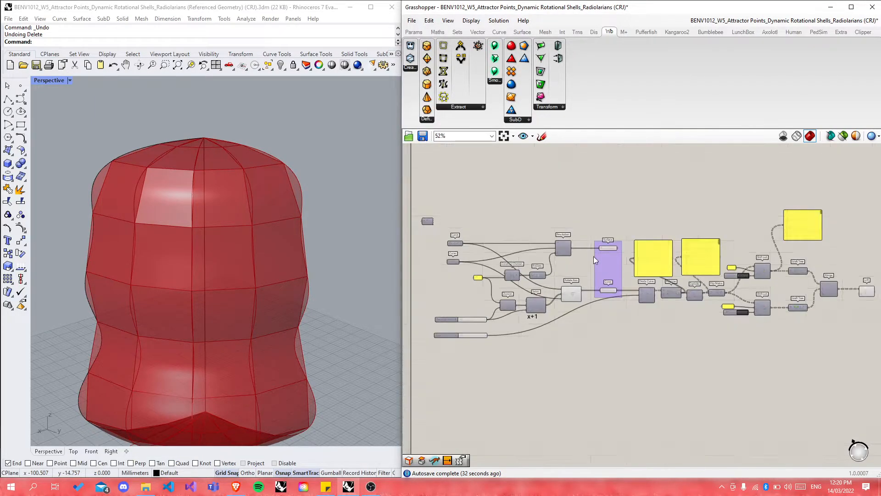
scroll(594, 257, down, 1)
scroll(817, 282, up, 7)
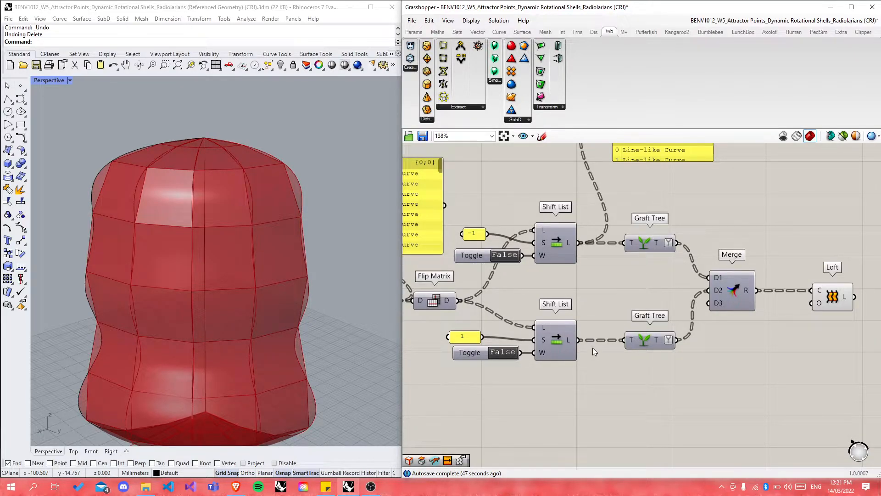
right_click(655, 241)
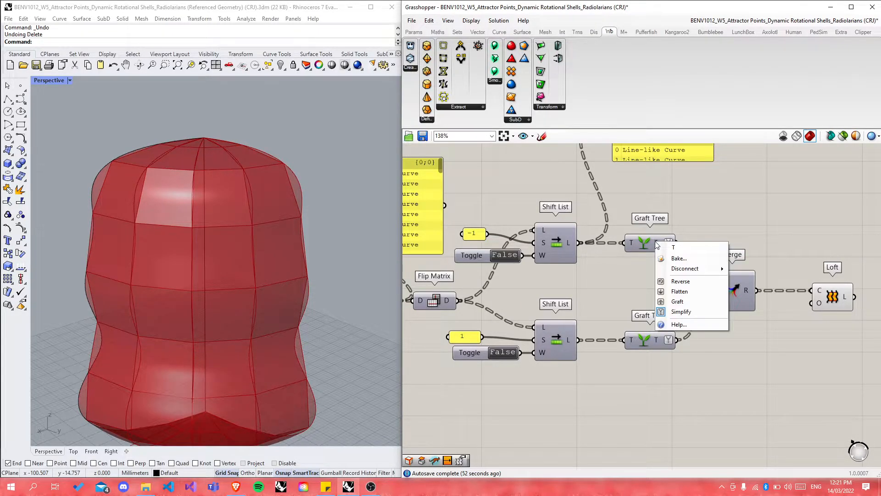
click(709, 205)
double_click(711, 203)
text(//)
key(Return)
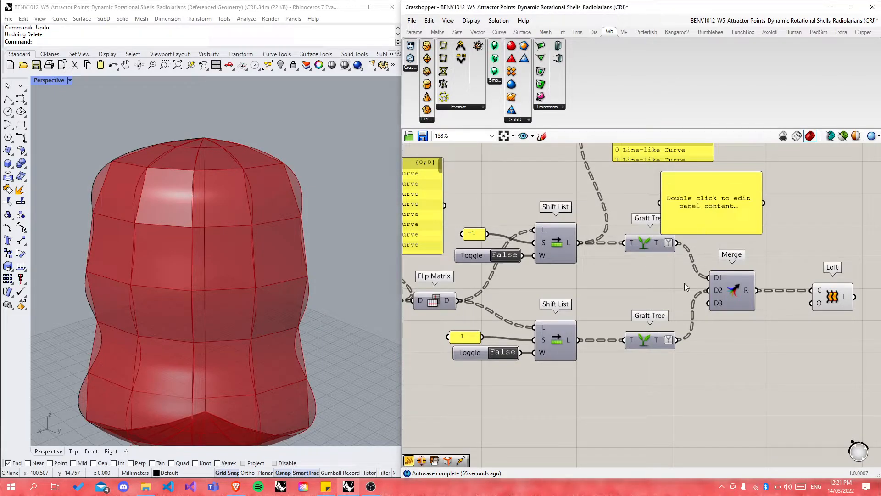
drag(678, 243, 783, 204)
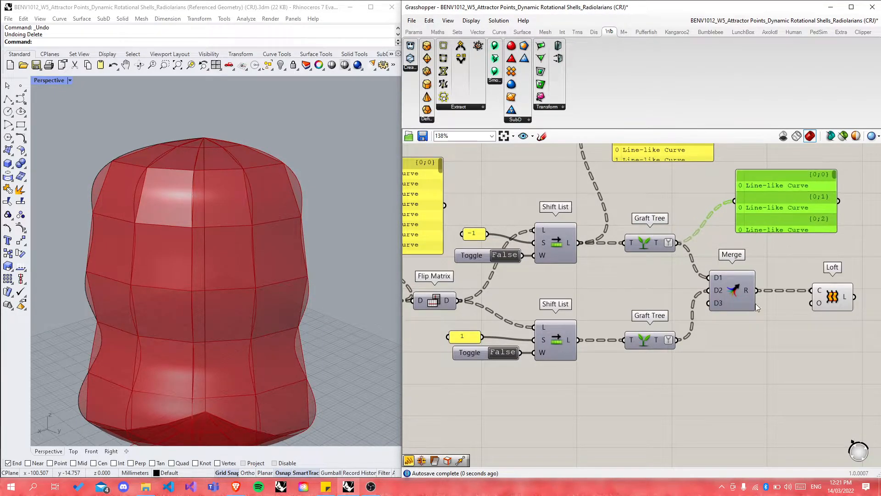
double_click(682, 205)
text(graft)
key(Return)
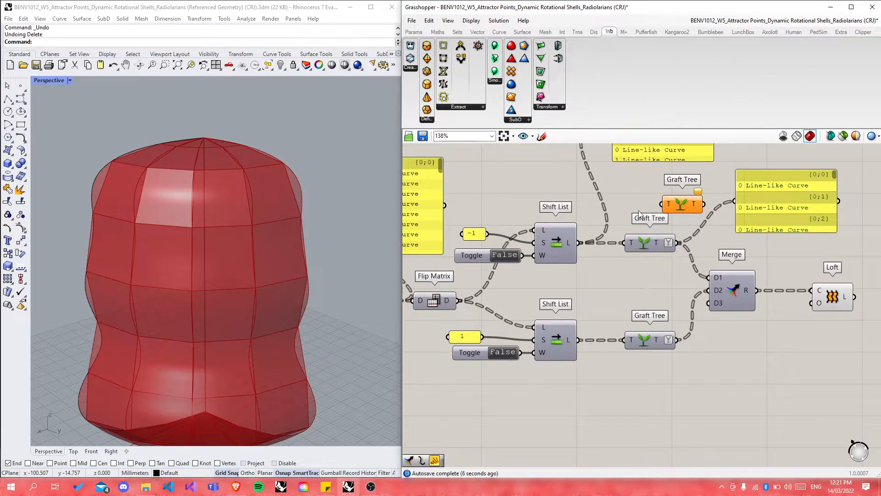
drag(578, 248, 663, 207)
scroll(668, 212, down, 2)
click(714, 220)
click(734, 244)
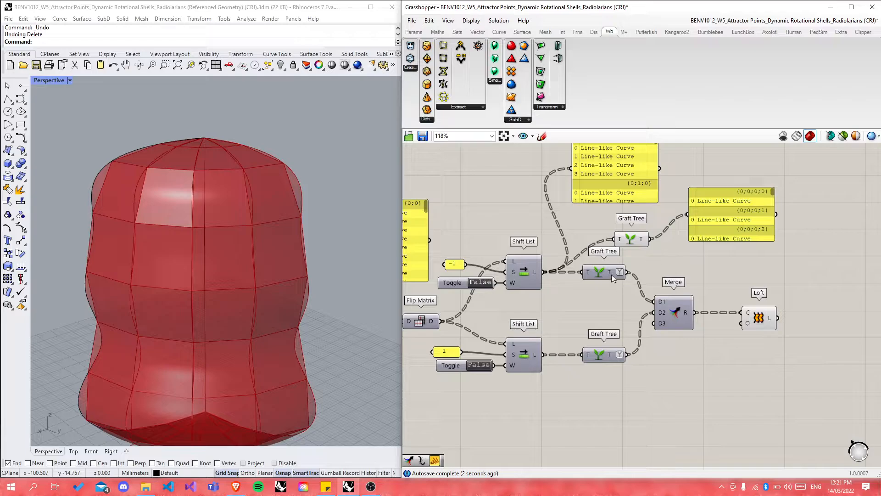
drag(611, 275, 626, 275)
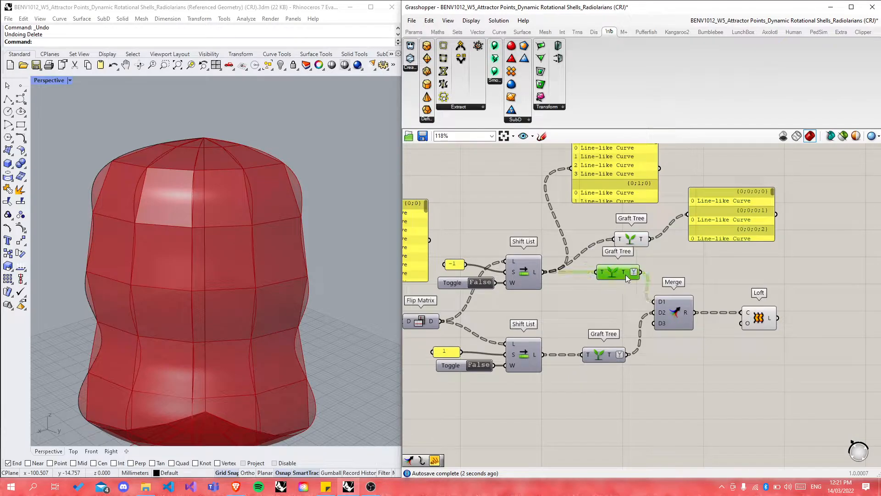
click(746, 195)
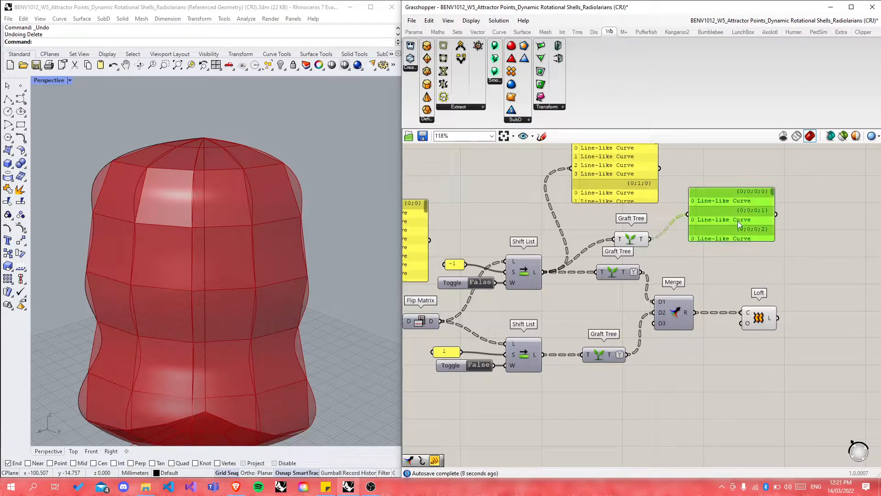
key(Delete)
click(631, 239)
key(Delete)
scroll(779, 256, down, 2)
scroll(765, 304, up, 2)
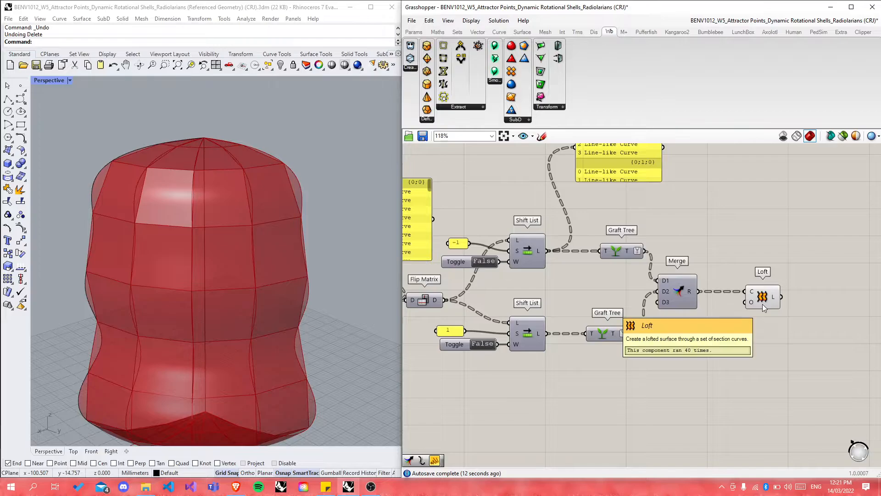
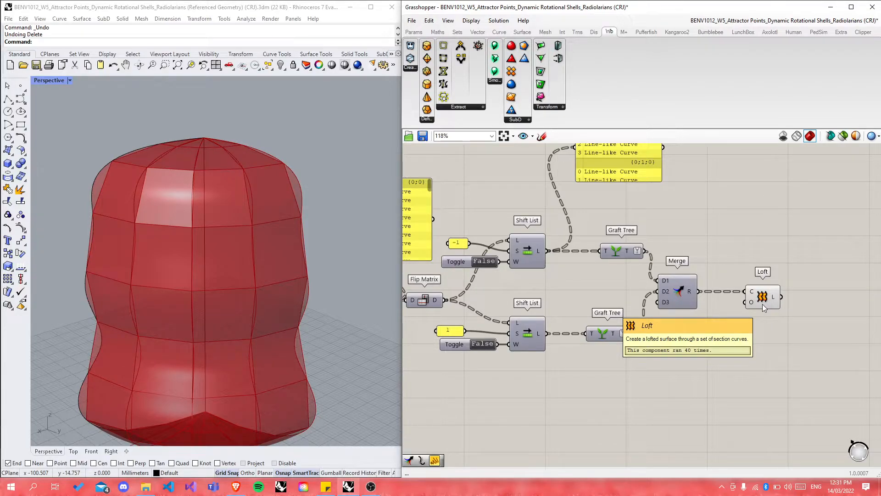
Step: Select the Loft component to highlight the lofted shell in Rhino
scroll(734, 388, down, 6)
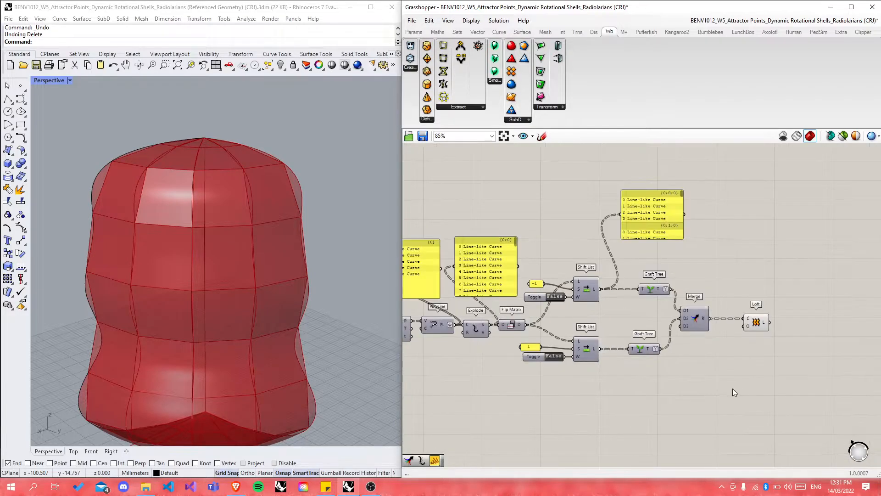
scroll(610, 302, down, 3)
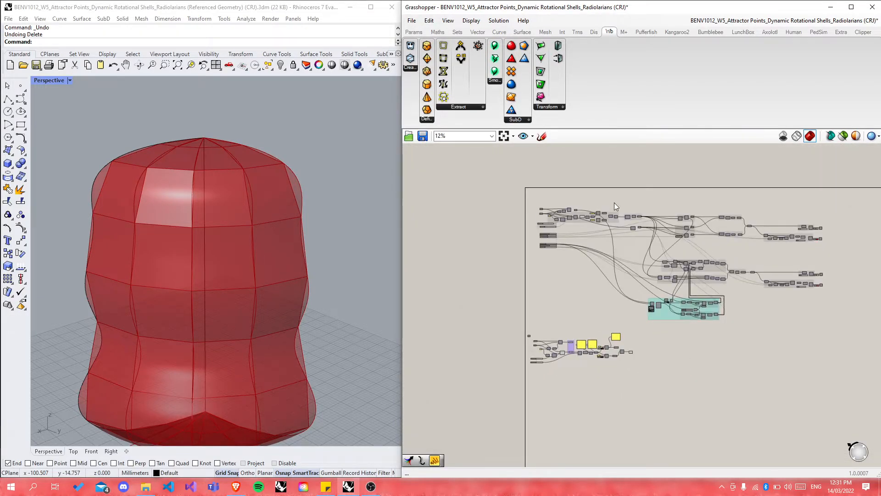
scroll(638, 236, up, 10)
scroll(590, 207, down, 8)
scroll(591, 362, up, 10)
click(573, 345)
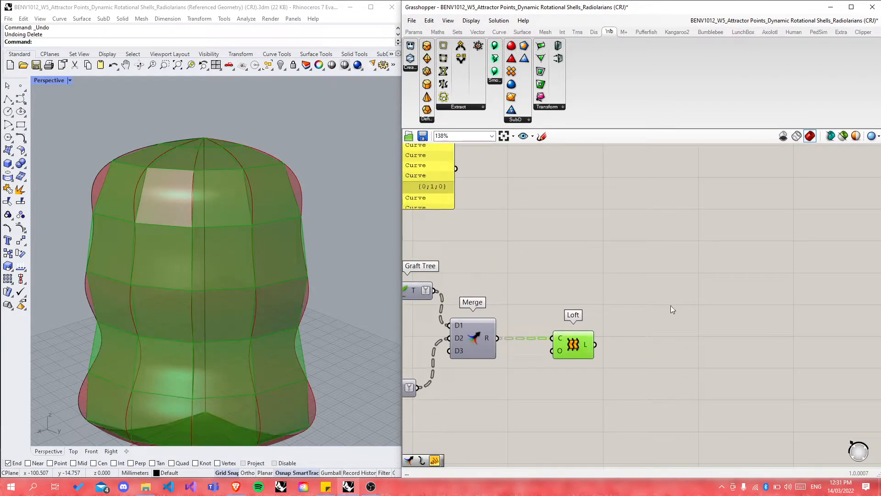
scroll(737, 295, down, 2)
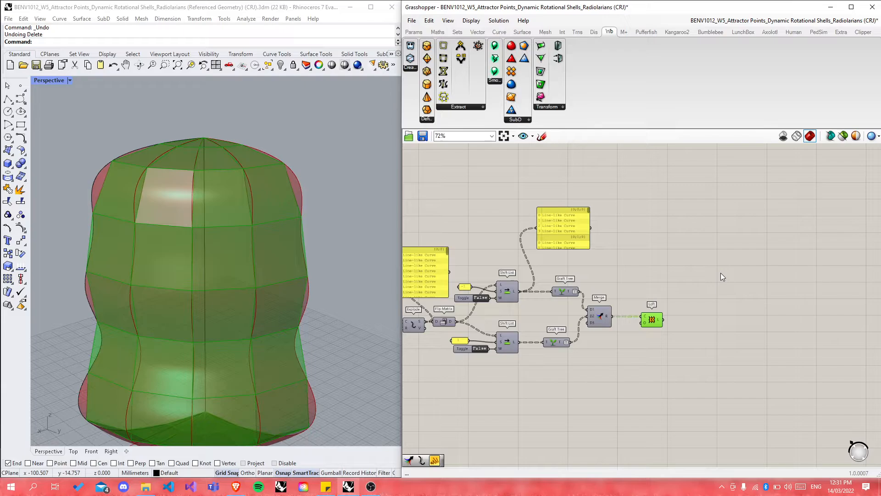
scroll(705, 277, down, 3)
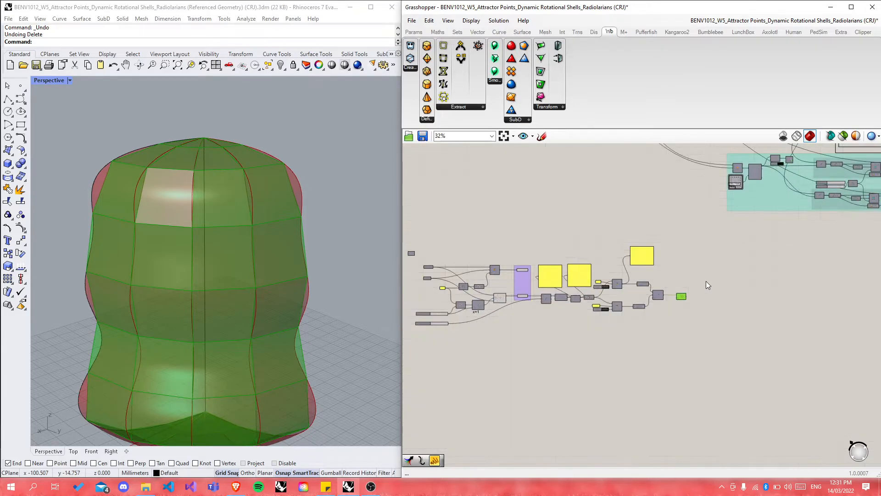
scroll(516, 277, up, 4)
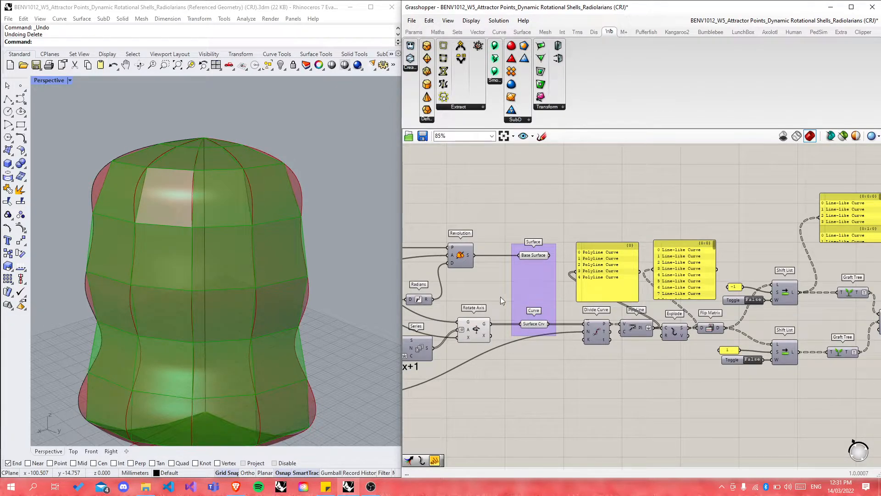
Step: Clear the selection and delete the yellow data panel listing curves
click(491, 297)
scroll(629, 303, down, 2)
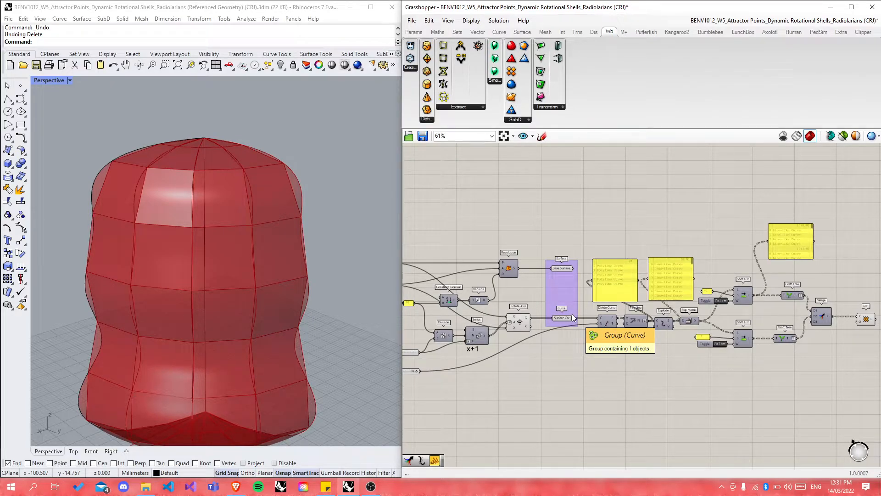
scroll(515, 315, down, 3)
scroll(608, 326, up, 2)
click(608, 274)
key(Delete)
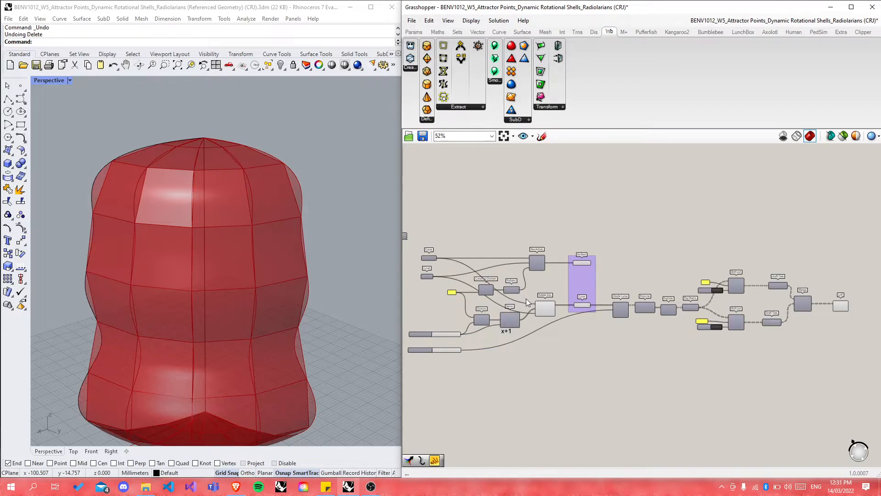
Step: Disable preview on the Surface and Curve inputs and their source components
drag(510, 232, 594, 349)
middle_click(576, 305)
click(607, 270)
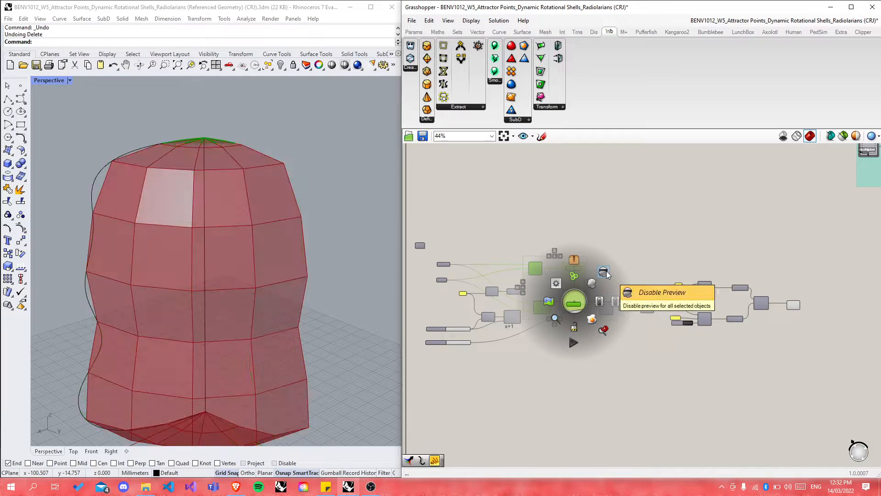
right_drag(320, 299, 233, 281)
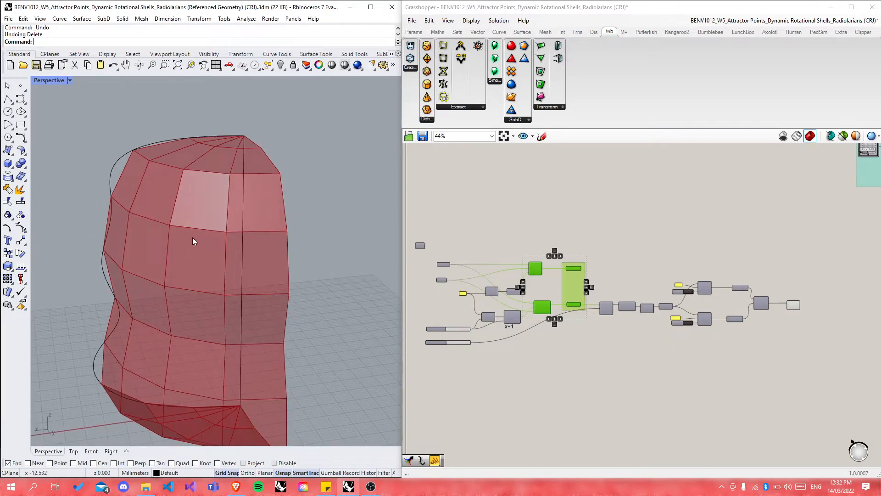
scroll(189, 205, up, 3)
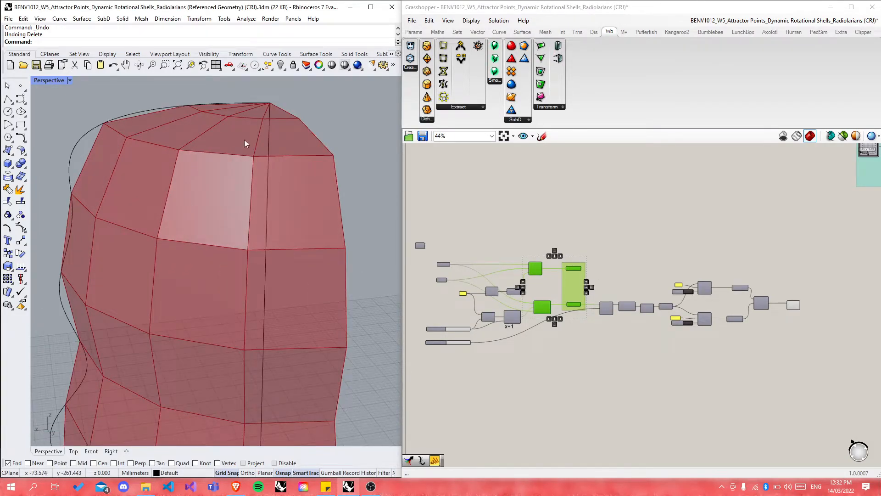
scroll(259, 179, down, 2)
scroll(775, 274, up, 4)
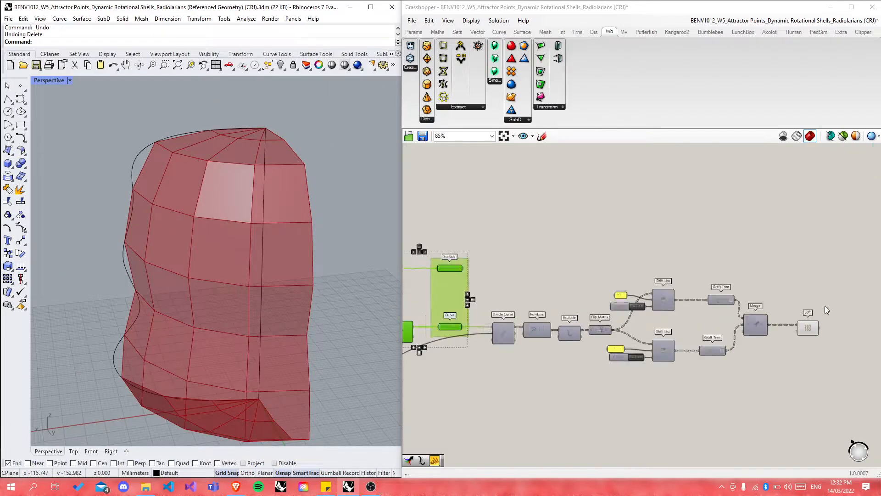
Step: Select Loft and orbit the Rhino view to inspect the lofted shell cells
click(810, 341)
right_drag(295, 197, 140, 170)
right_drag(197, 174, 398, 221)
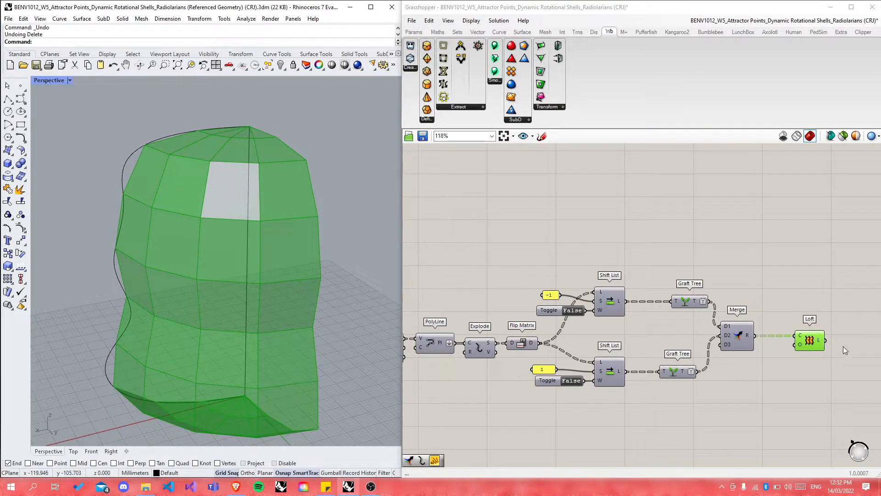
scroll(844, 346, up, 3)
Step: Nudge the Loft component left and orbit to an upright side view of the shell
click(830, 354)
drag(787, 335, 763, 337)
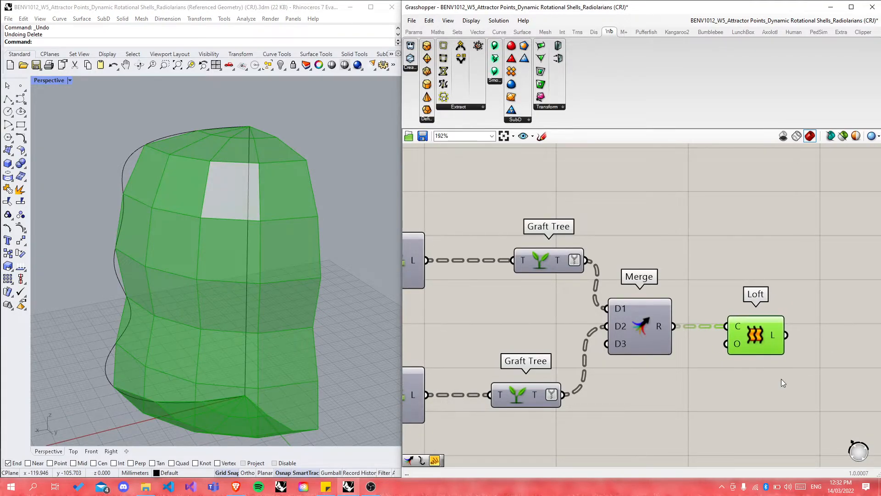
click(781, 379)
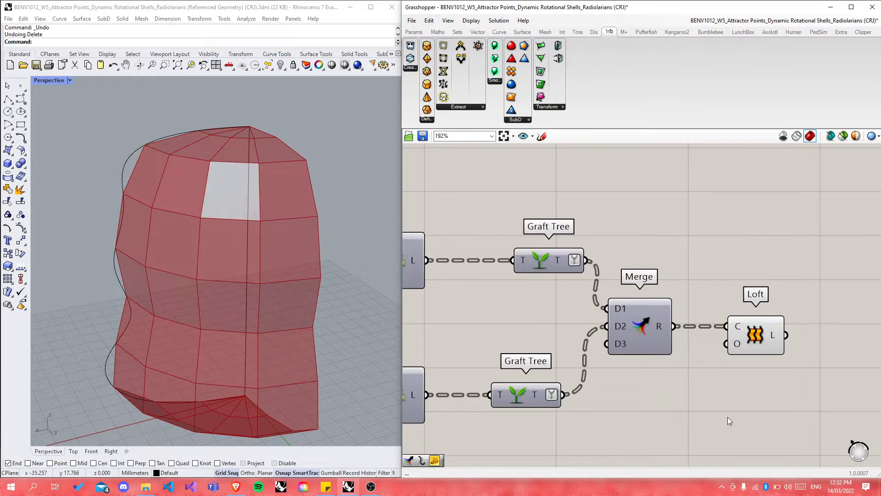
drag(757, 336, 754, 335)
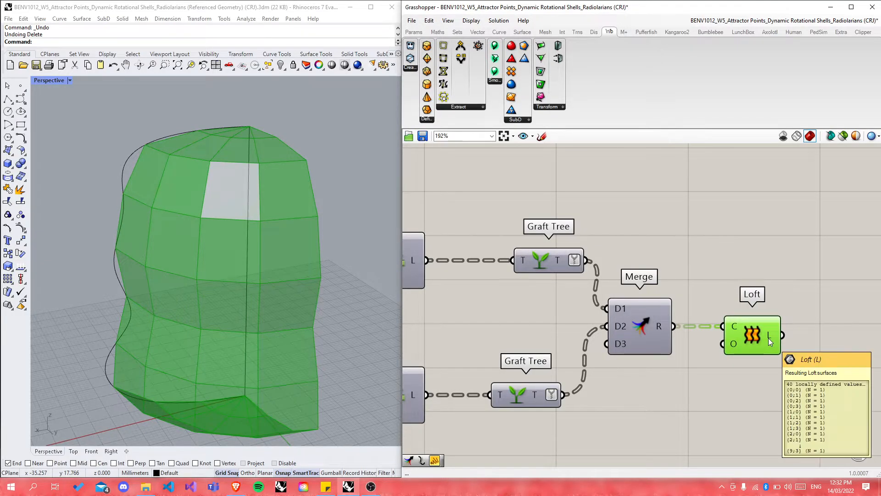
mouse_move(258, 335)
right_down()
mouse_move(293, 311)
mouse_move(278, 183)
mouse_move(245, 342)
right_up()
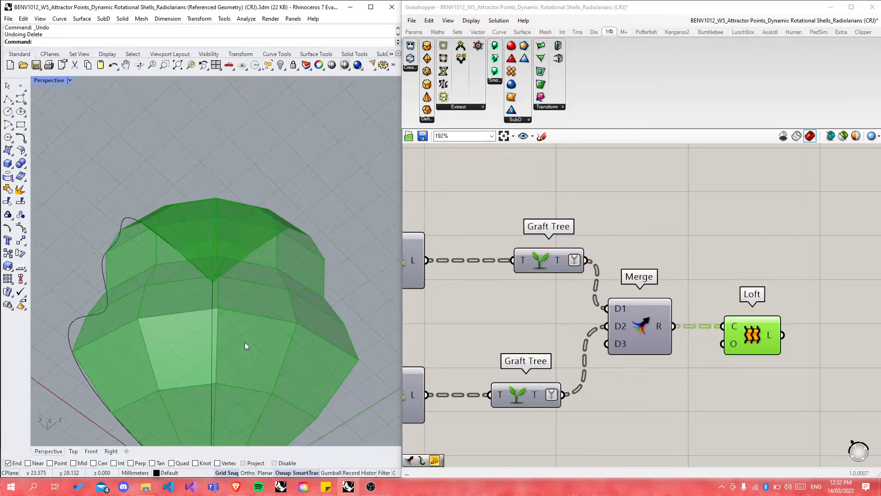
right_drag(265, 248, 246, 260)
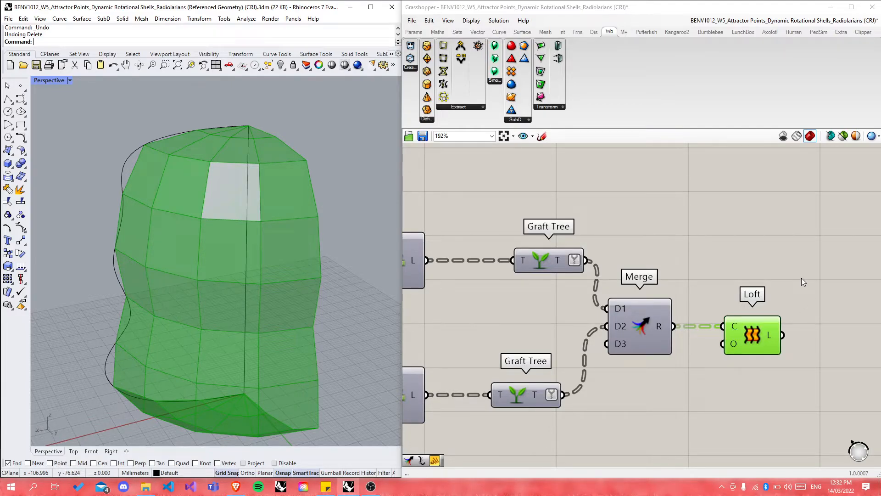
scroll(547, 344, down, 3)
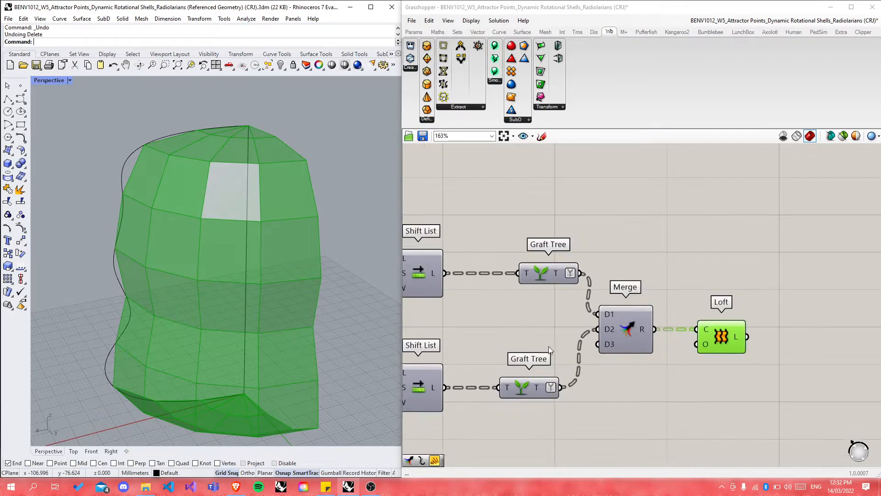
scroll(806, 346, up, 3)
Step: Add a Brep Edges component fed by the Loft output
double_click(753, 338)
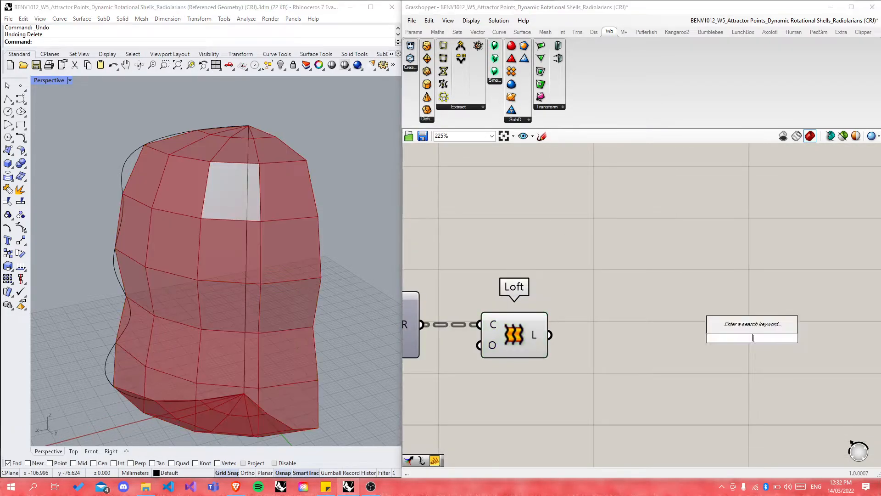
text(brep edge)
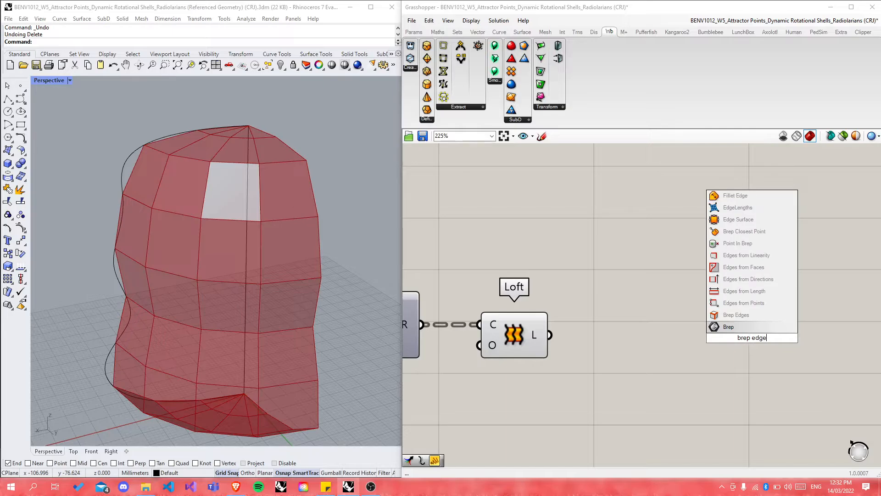
click(744, 317)
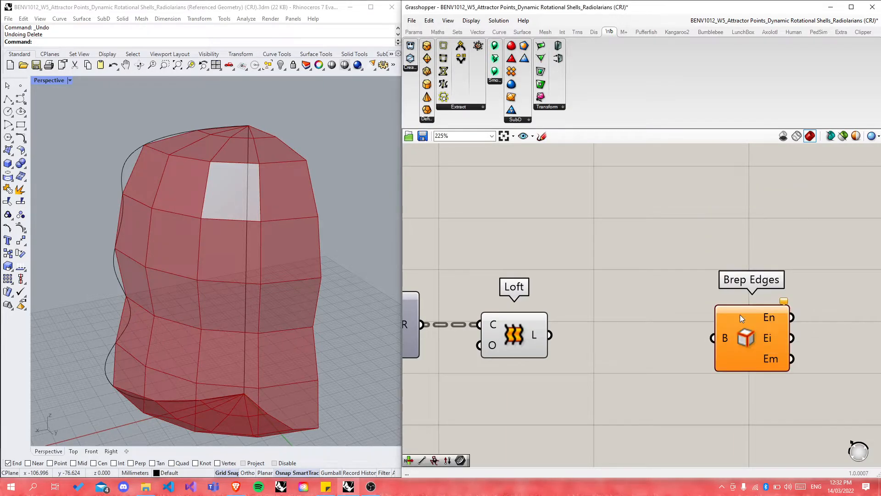
drag(550, 336, 657, 337)
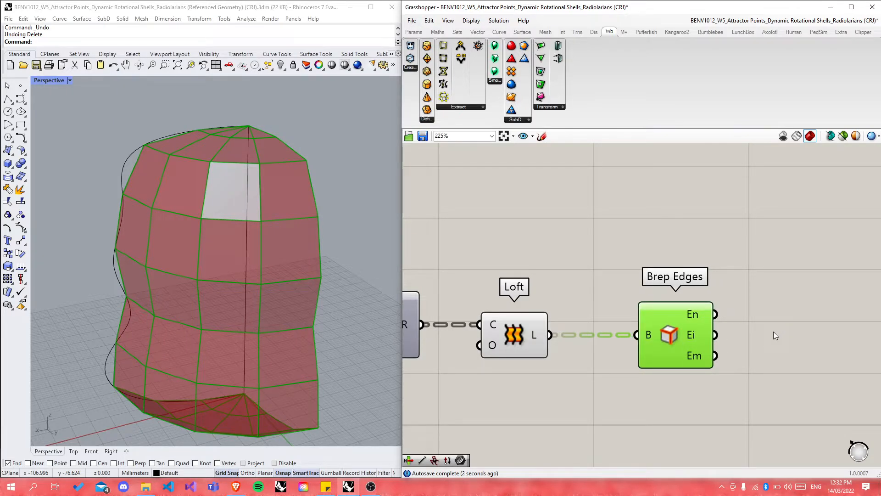
right_drag(329, 221, 279, 199)
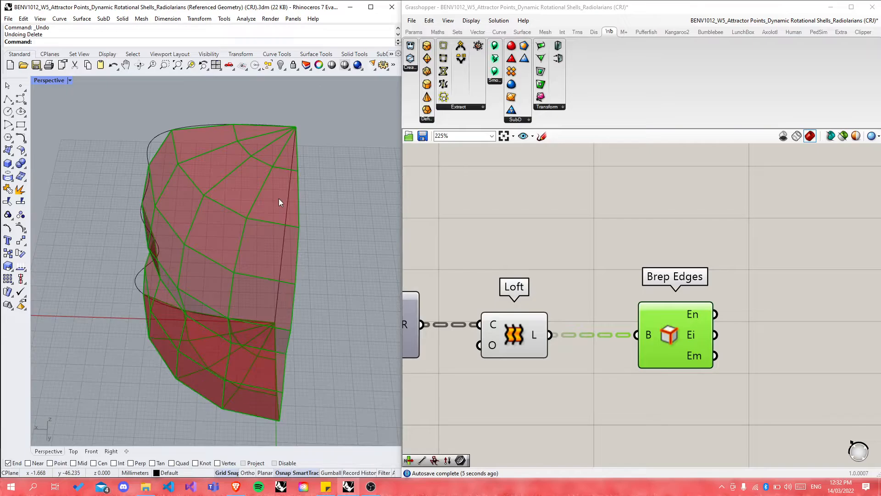
right_drag(302, 230, 263, 286)
Step: Place a Join Curves component beside Brep Edges
click(774, 345)
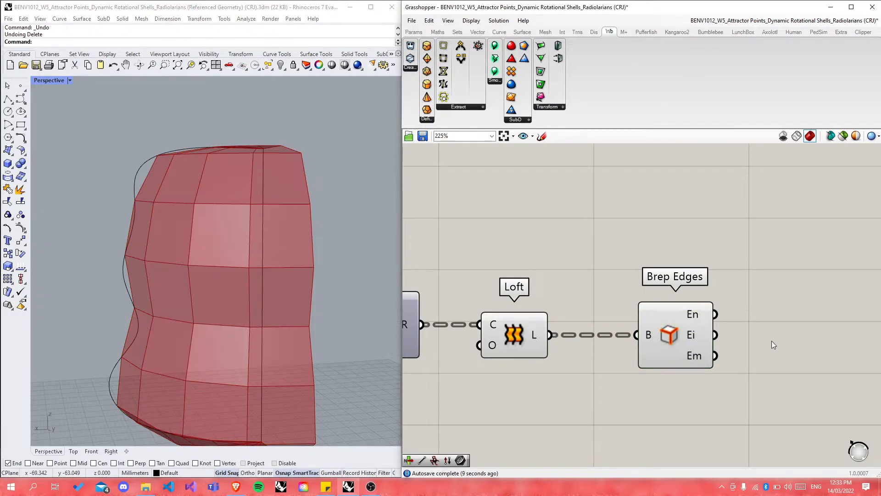
double_click(773, 346)
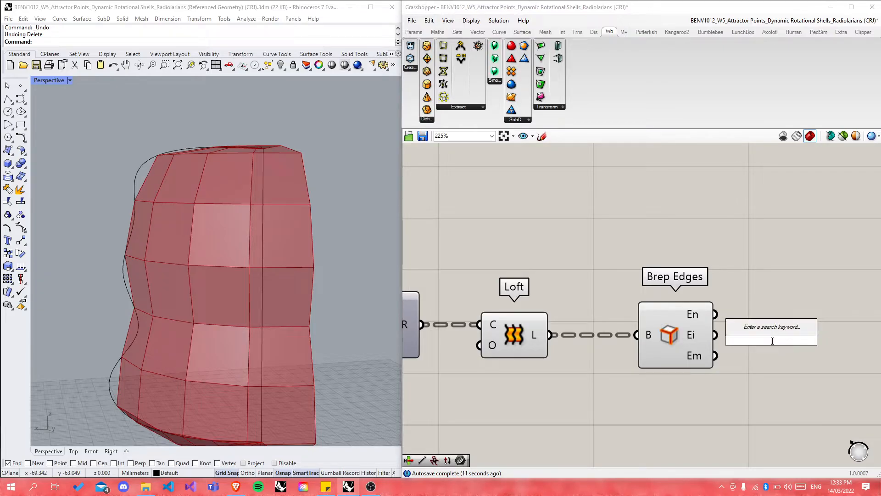
text(join)
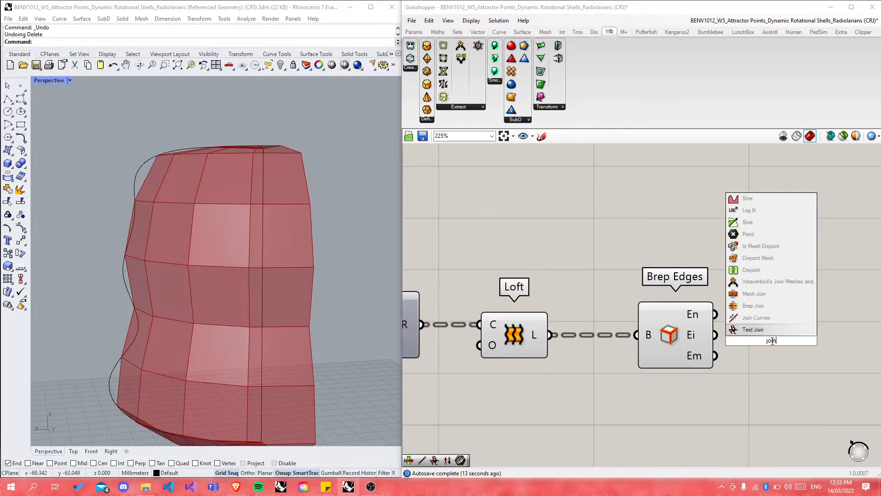
key(Up)
key(Return)
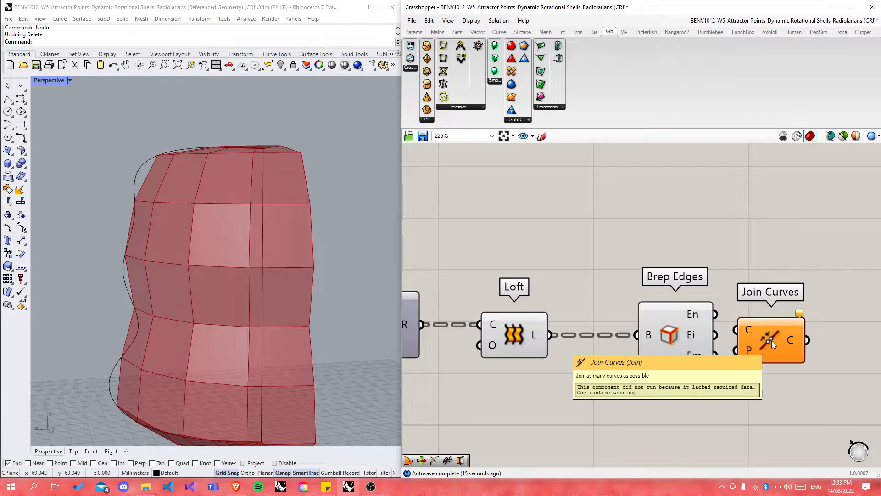
drag(799, 320, 802, 315)
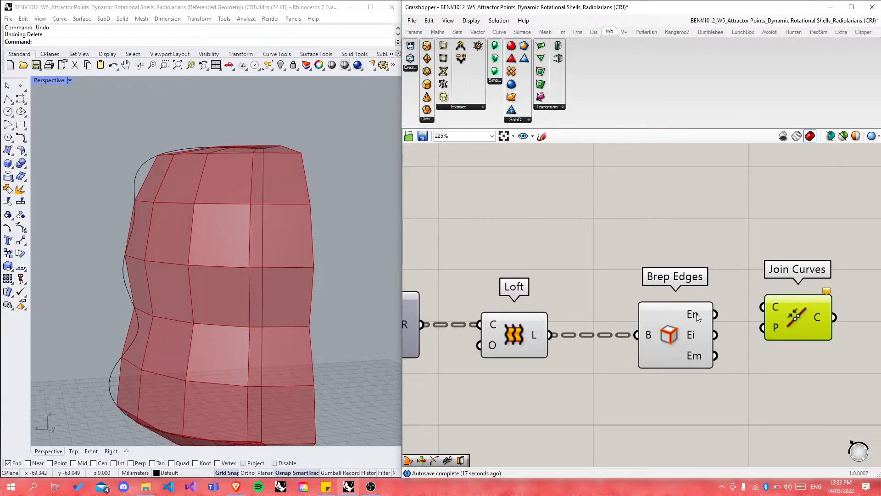
Step: Wire the En naked edges into Join Curves and preview the joined cell boundaries
click(694, 315)
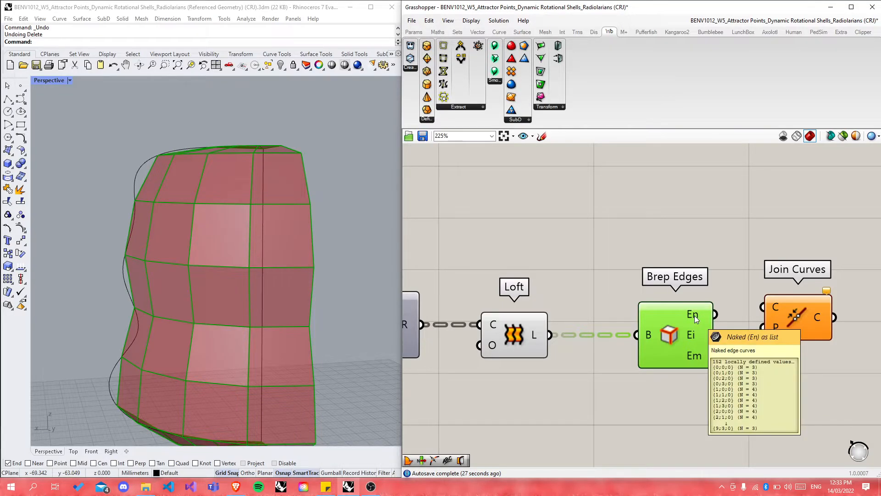
click(725, 288)
drag(714, 315, 762, 306)
scroll(538, 317, down, 3)
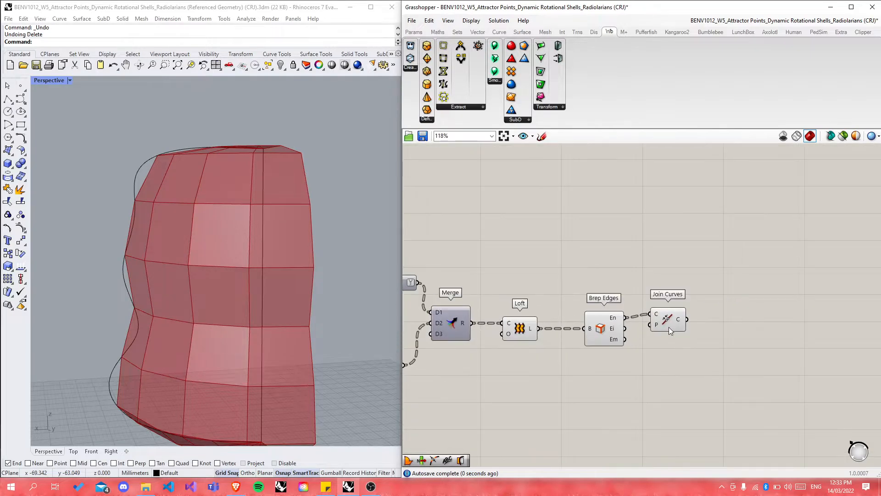
scroll(669, 327, up, 3)
click(686, 322)
drag(712, 330, 711, 324)
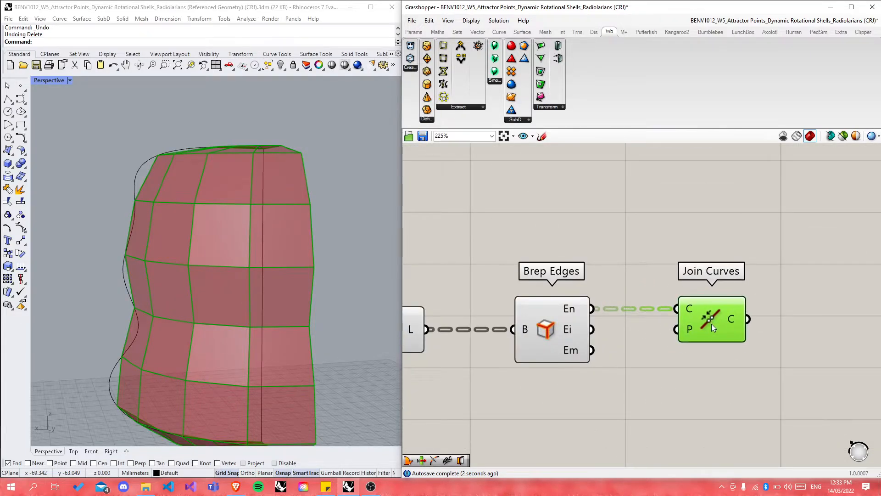
mouse_move(571, 311)
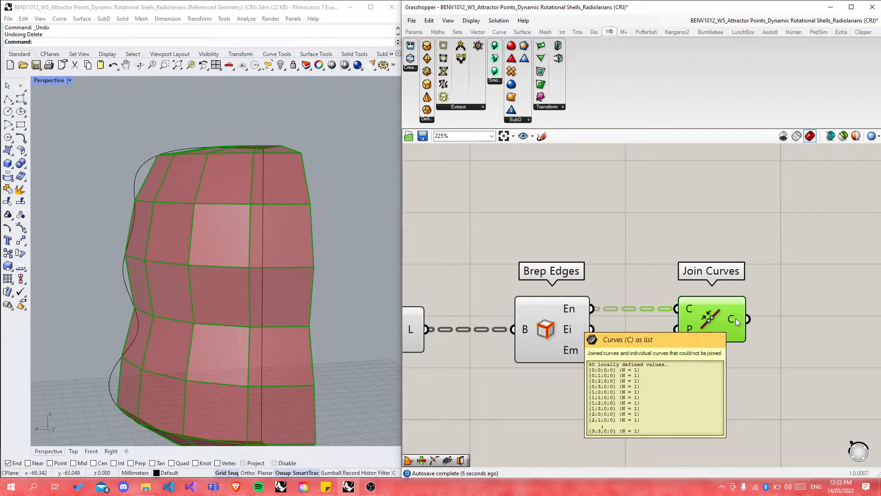
right_drag(324, 273, 385, 296)
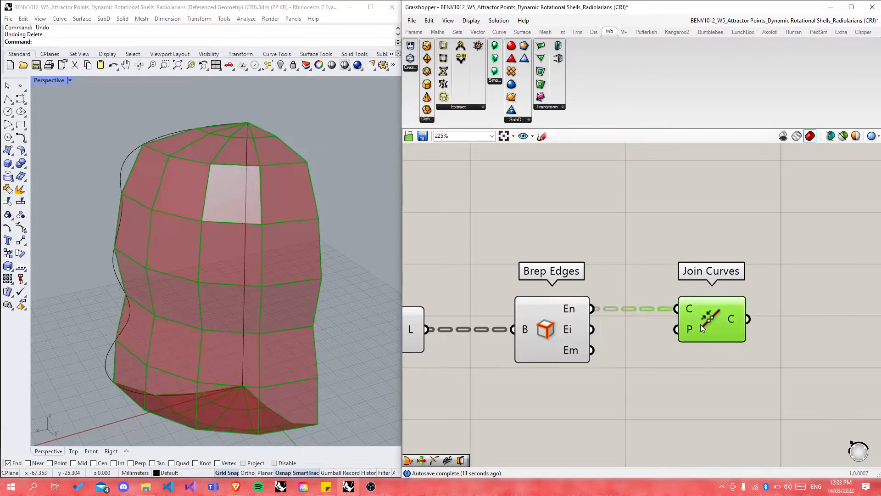
click(793, 274)
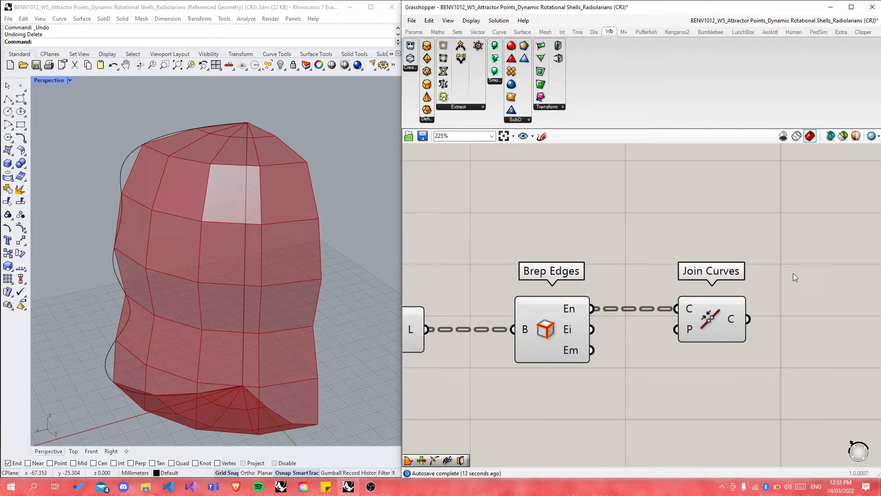
Step: Add a List Item component fed by the Join Curves output
double_click(793, 274)
text(list item)
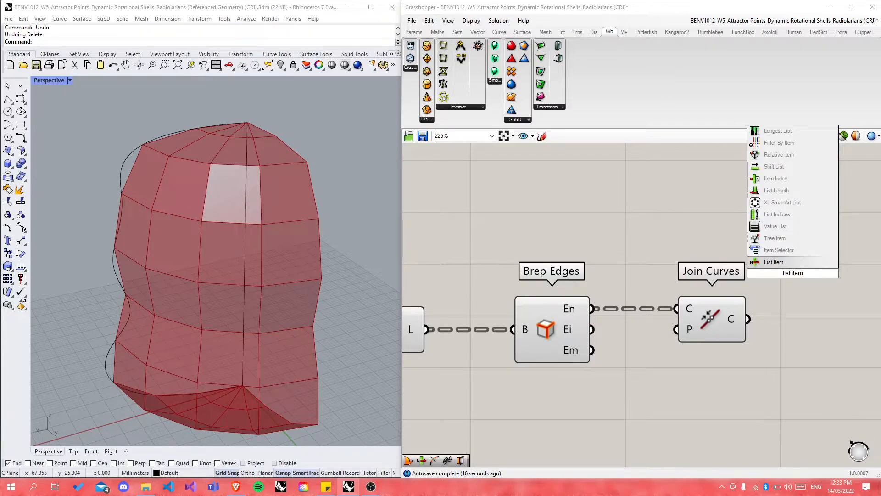
key(Return)
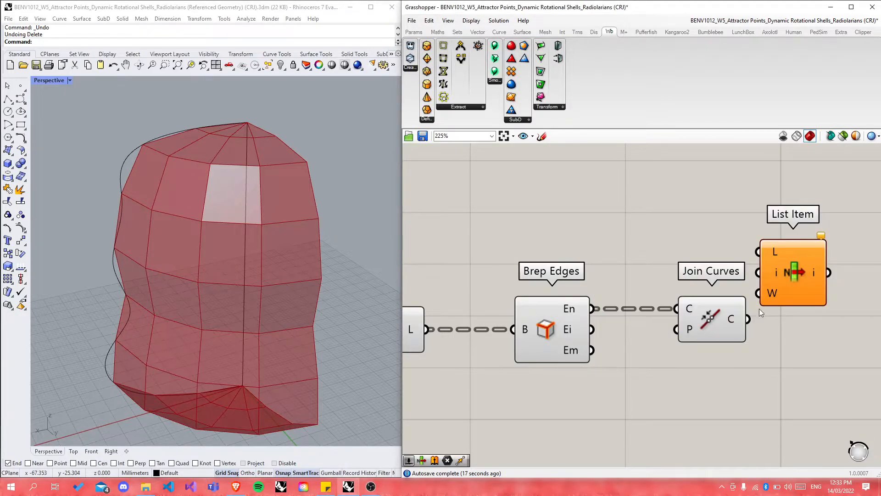
drag(748, 319, 746, 246)
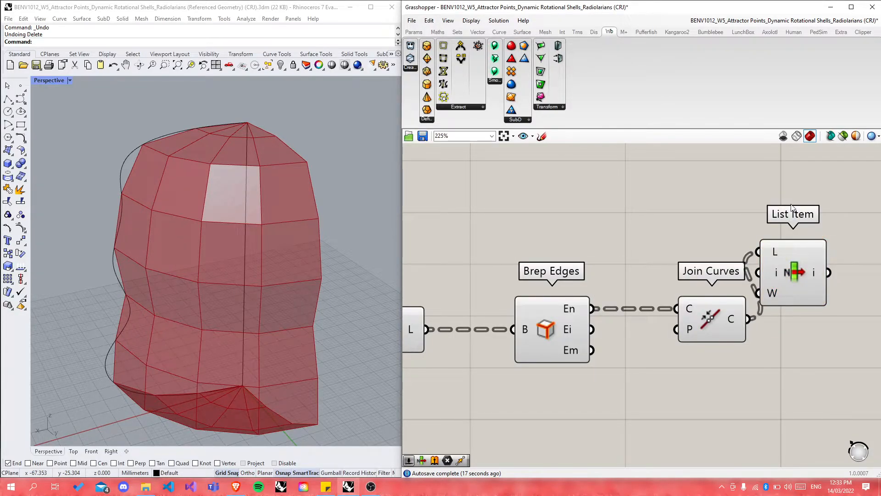
drag(791, 208, 803, 139)
Step: Create a 0<40 Index slider wired into List Item's i input and preview the picked curve
double_click(618, 222)
text(0<)
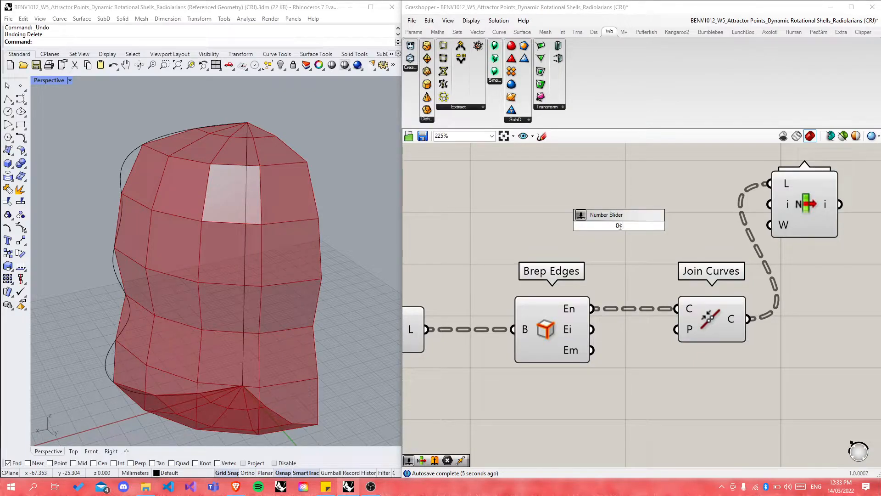
text(40)
key(Return)
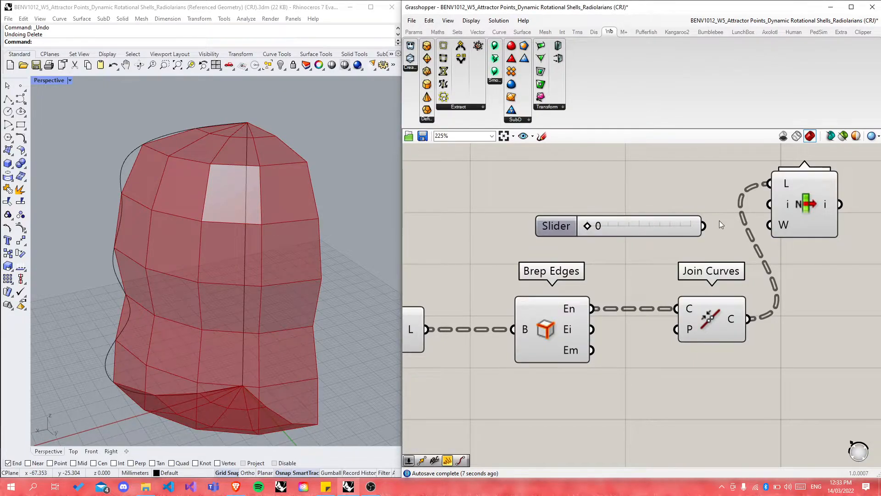
drag(704, 226, 771, 204)
click(794, 204)
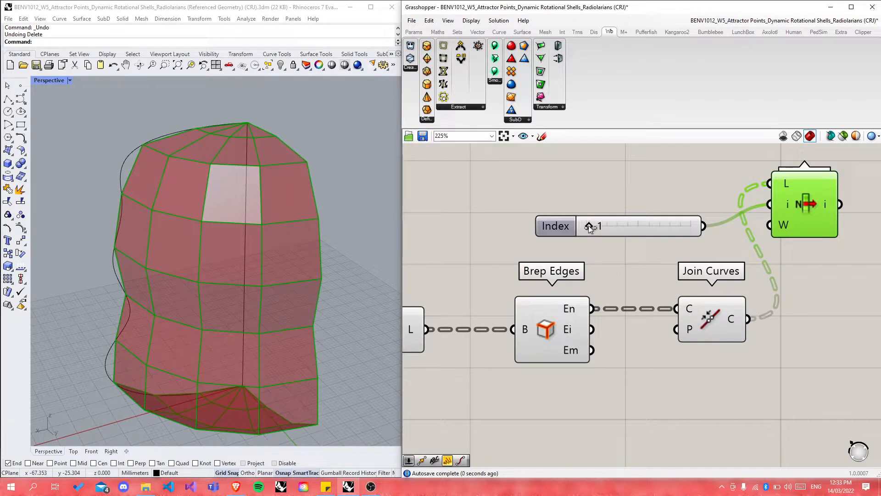
scroll(595, 242, down, 10)
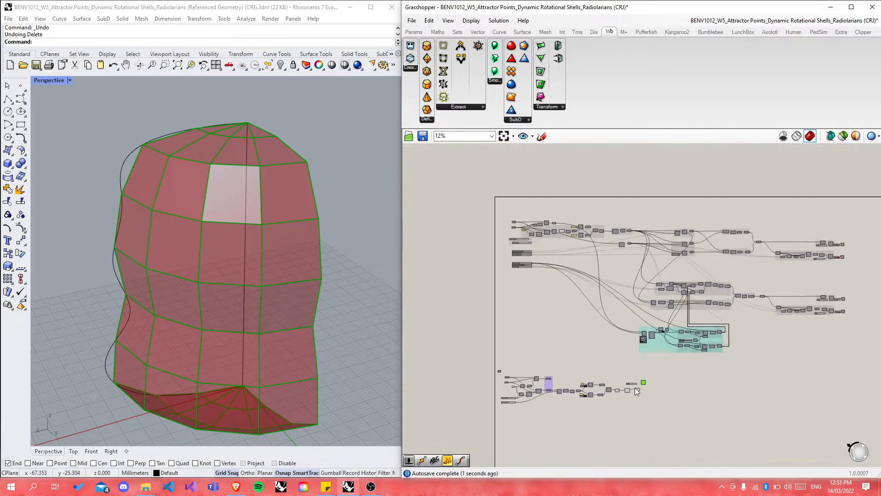
scroll(589, 263, up, 8)
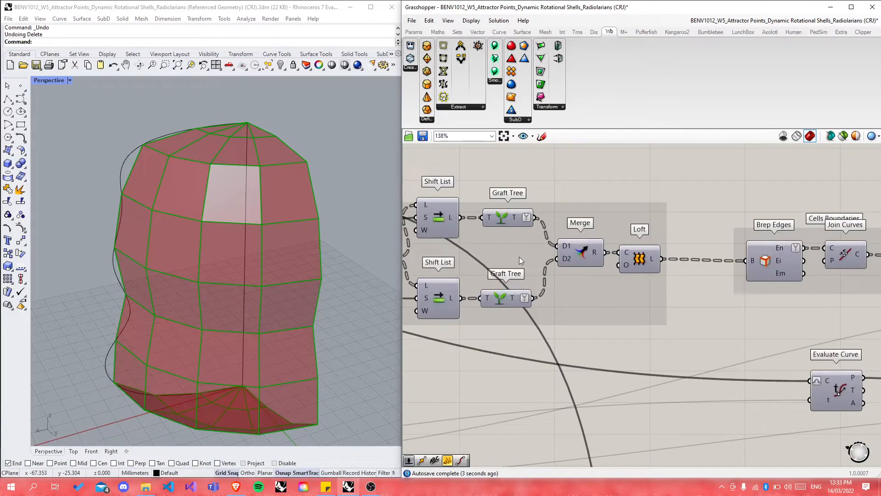
scroll(507, 260, down, 2)
scroll(761, 216, down, 2)
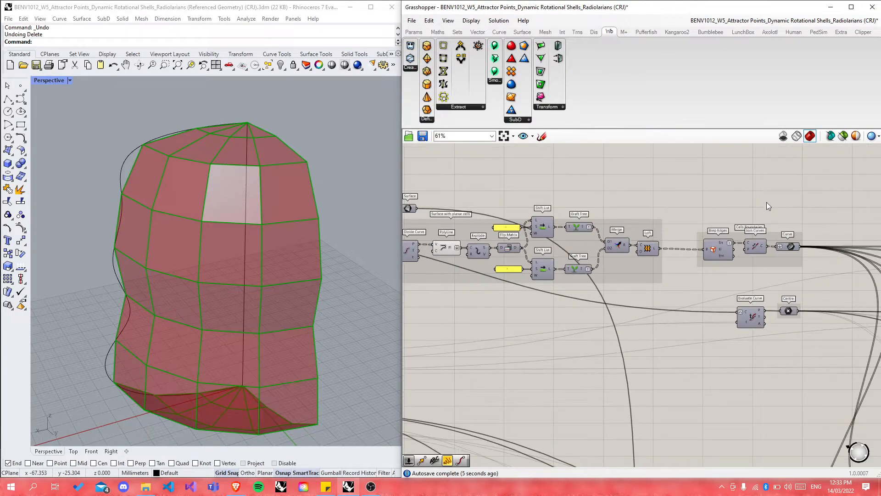
Step: Simplify the Brep Edges En naked-edges output
scroll(765, 201, down, 7)
scroll(775, 334, up, 9)
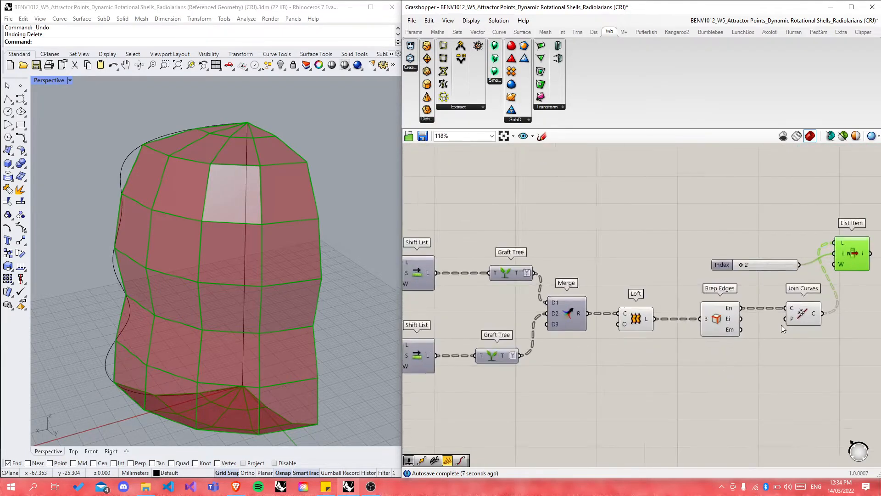
scroll(782, 324, up, 3)
right_click(709, 305)
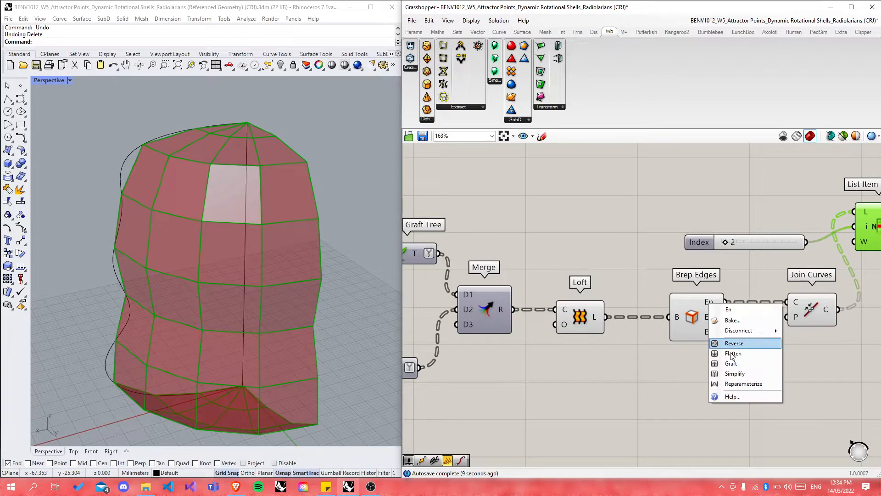
click(729, 373)
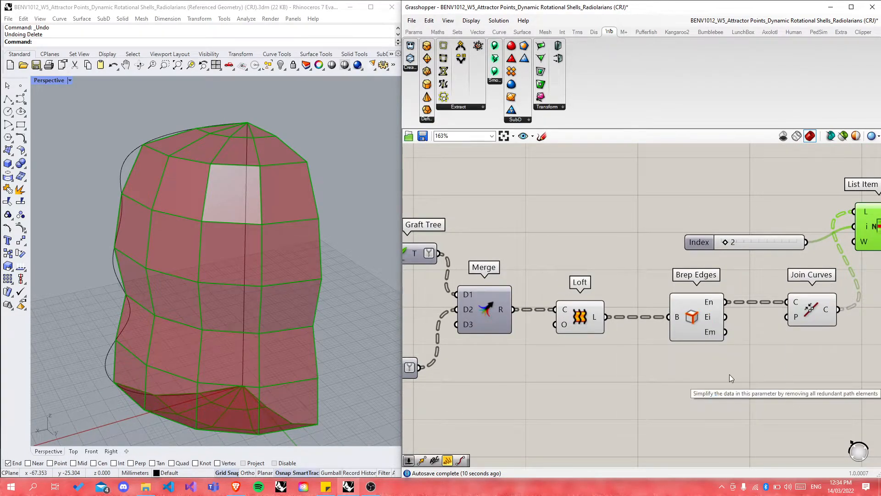
Step: Place Join Curves beside Brep Edges and flatten its C output into one list
click(699, 309)
drag(700, 312, 663, 309)
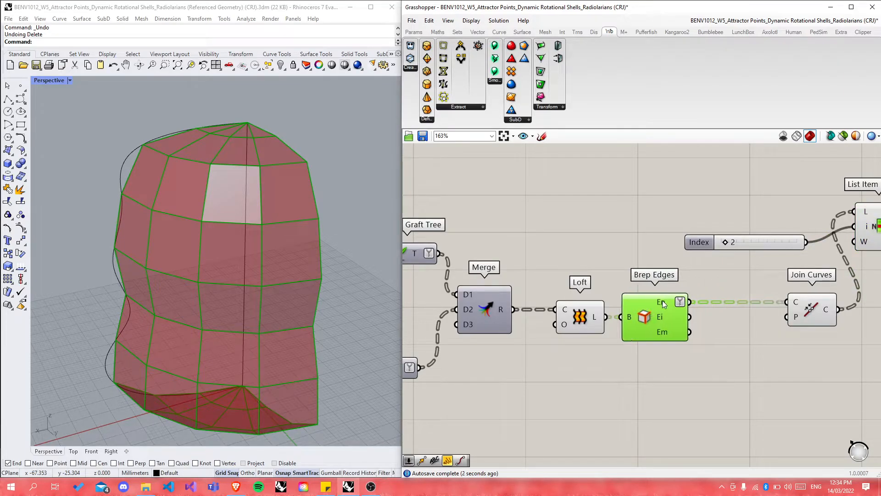
drag(811, 309, 732, 312)
click(580, 339)
scroll(701, 340, up, 2)
right_click(659, 297)
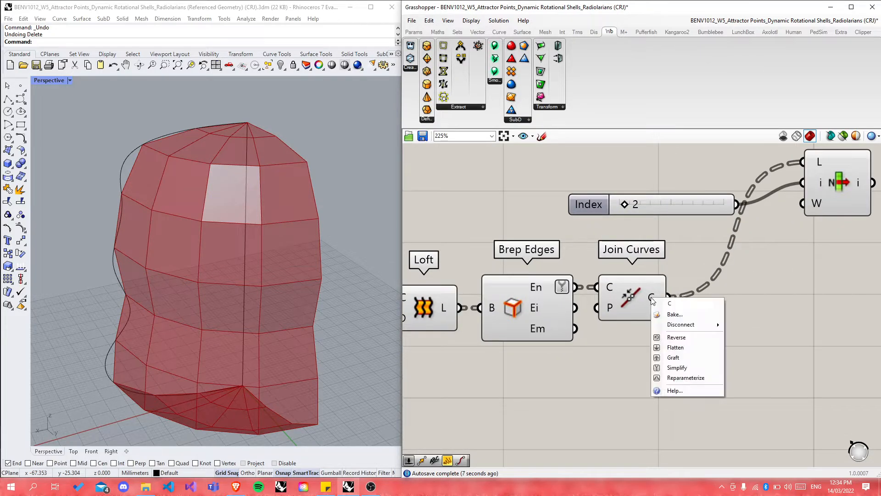
click(670, 347)
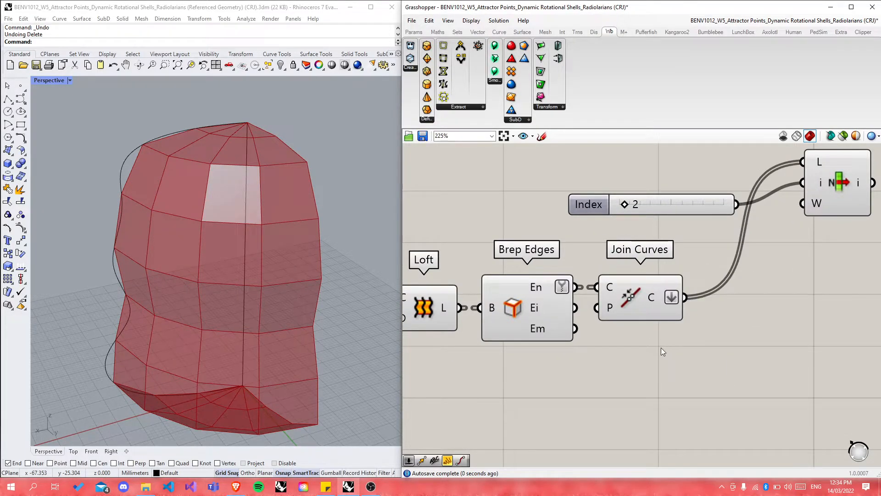
click(830, 185)
Step: Reposition List Item and sweep the Index slider through cells, ending at 9
right_drag(368, 203, 280, 240)
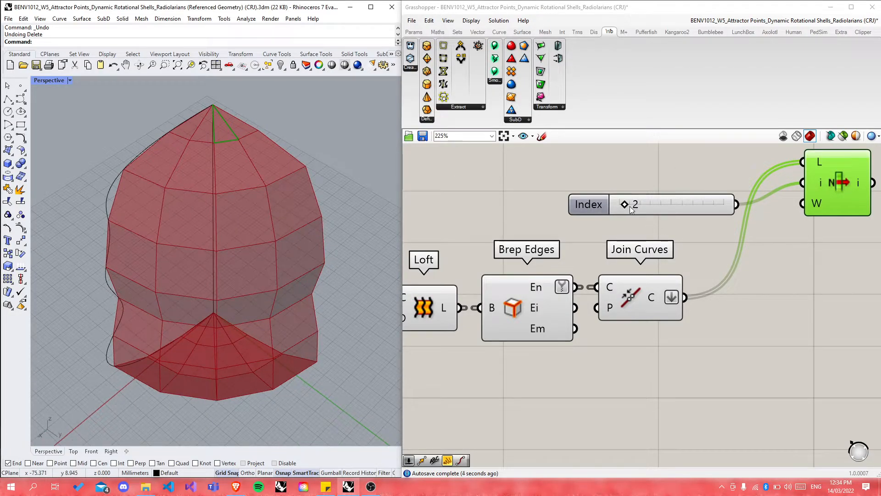
drag(828, 183, 822, 320)
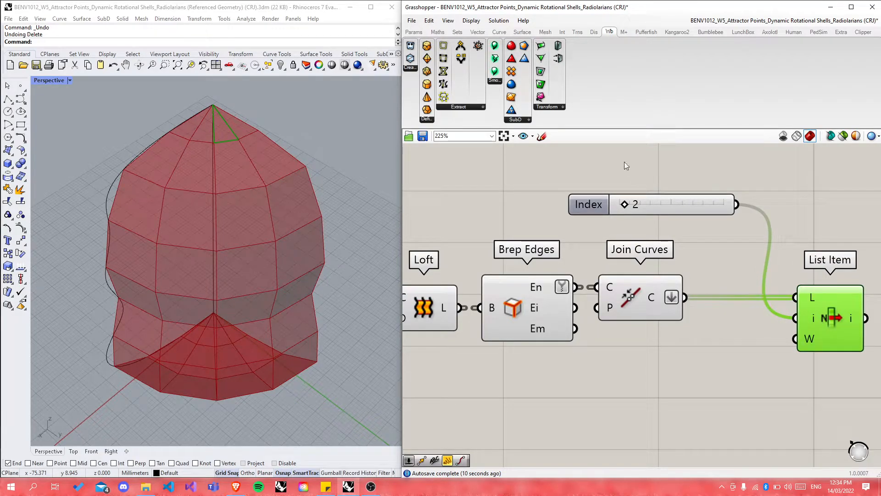
drag(624, 210, 679, 212)
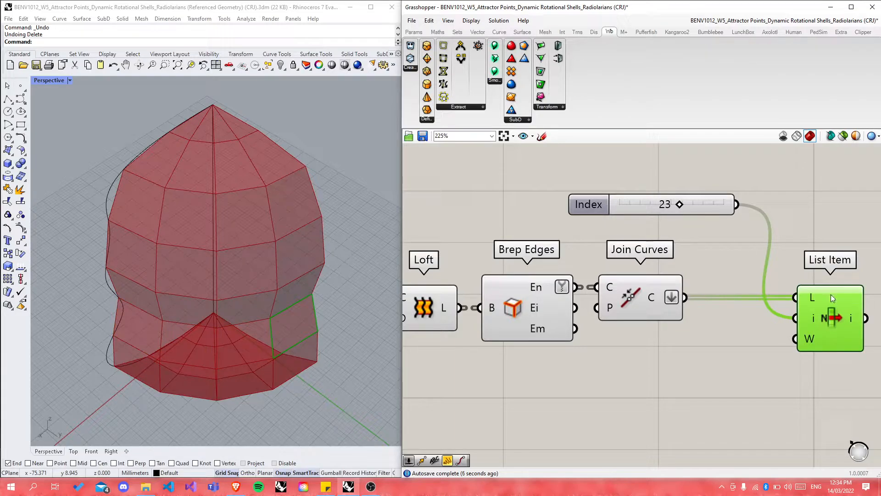
drag(826, 303, 807, 270)
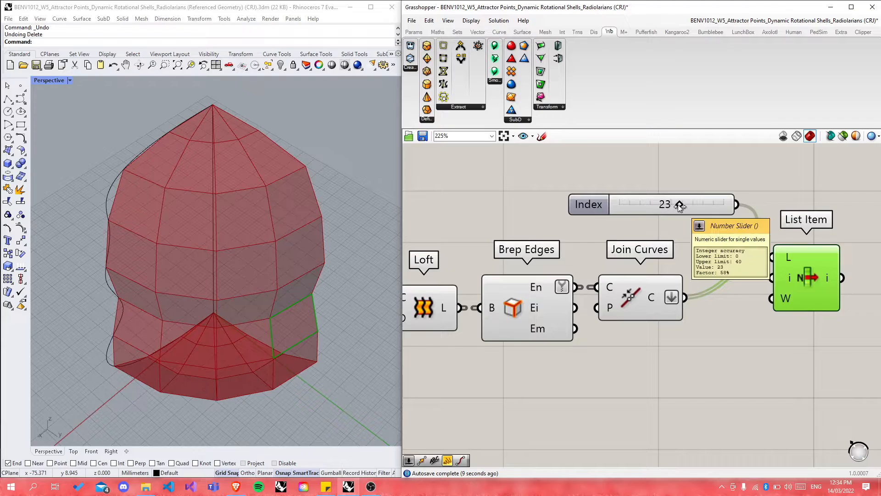
drag(679, 204, 642, 203)
Step: Select List Item to preview the chosen cell boundary in Rhino
click(758, 197)
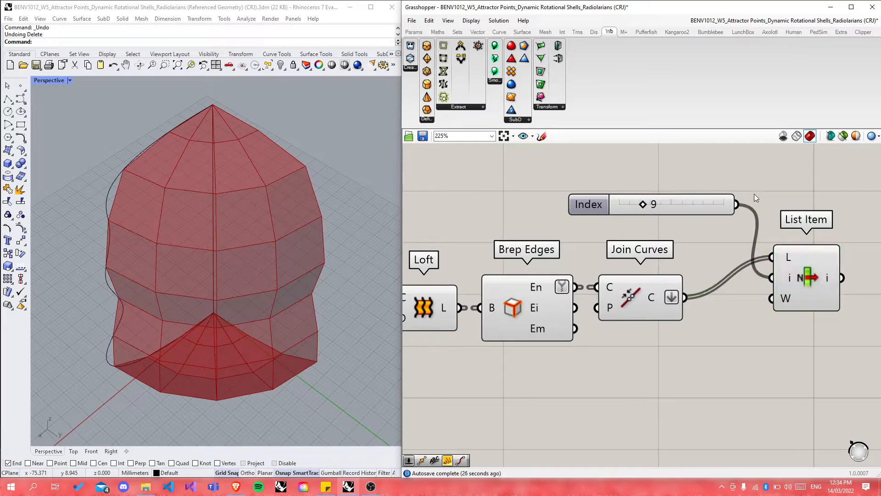
scroll(586, 290, down, 3)
click(689, 301)
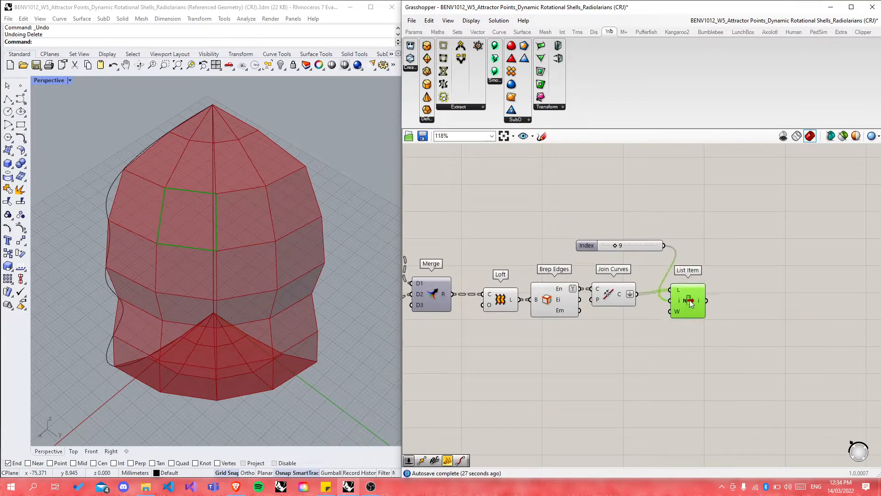
click(775, 336)
scroll(594, 373, down, 4)
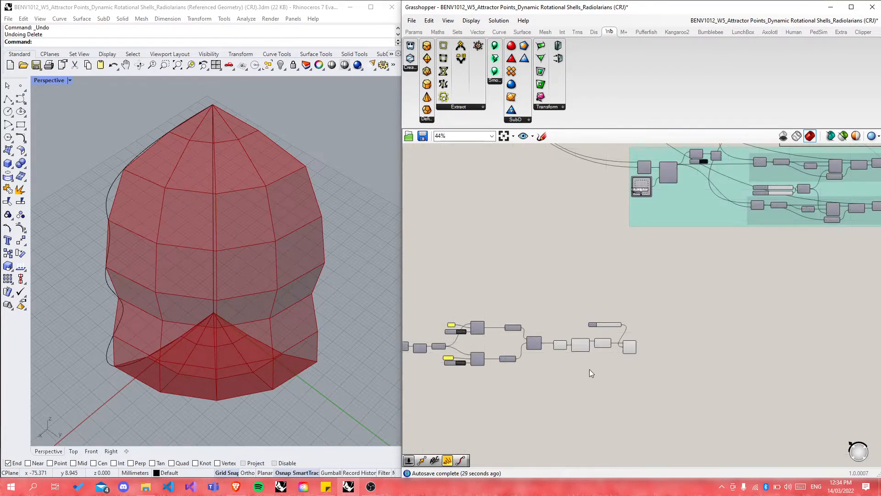
scroll(611, 355, up, 5)
click(606, 348)
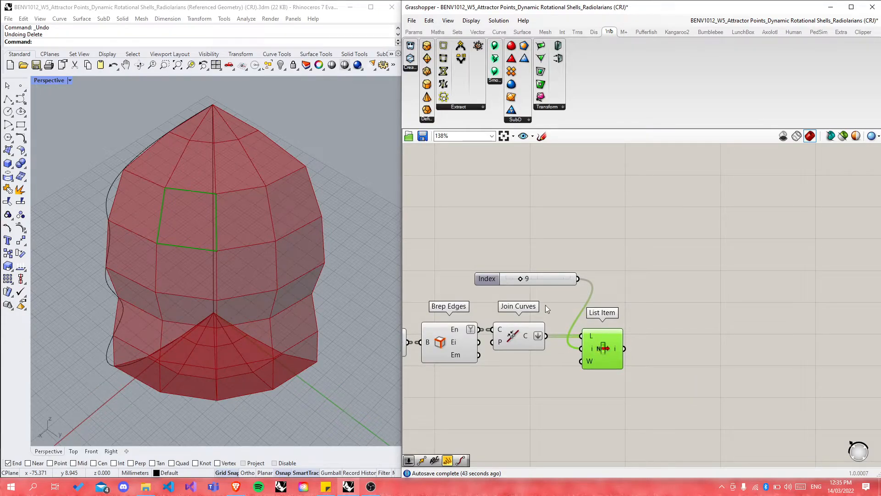
Step: Drag the Index slider to 6 to isolate a cell near the top of the shell
click(559, 280)
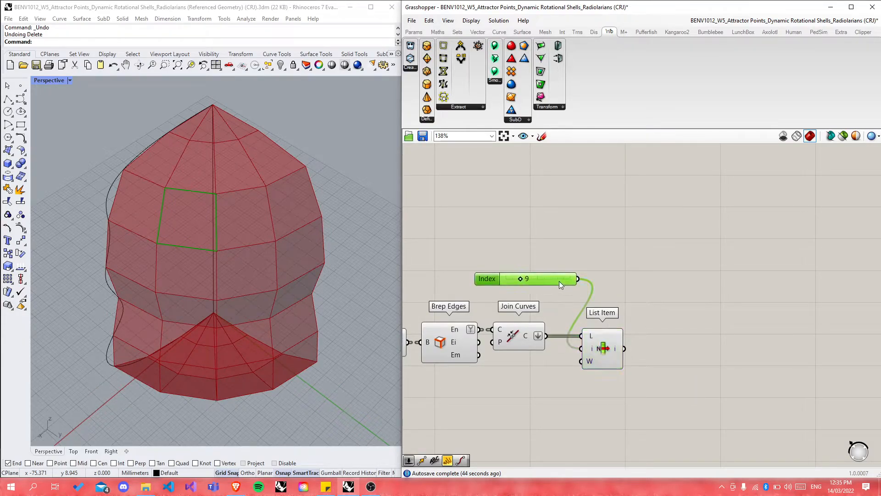
click(604, 353)
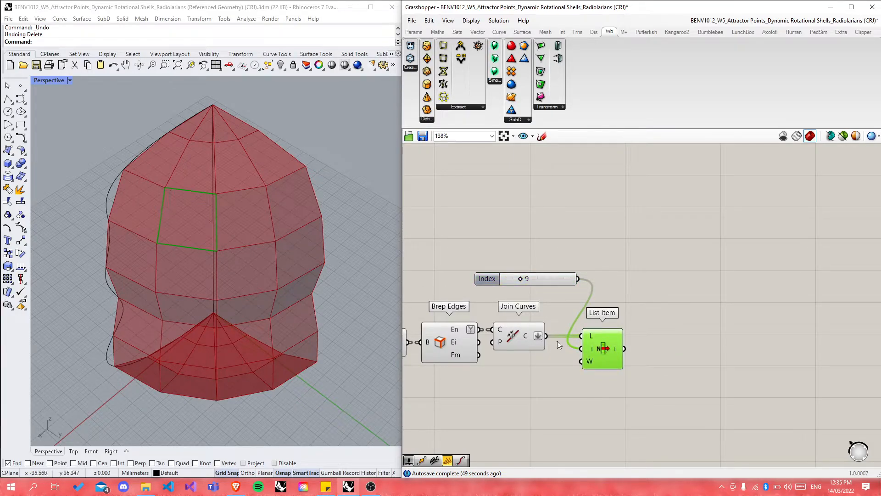
mouse_move(588, 349)
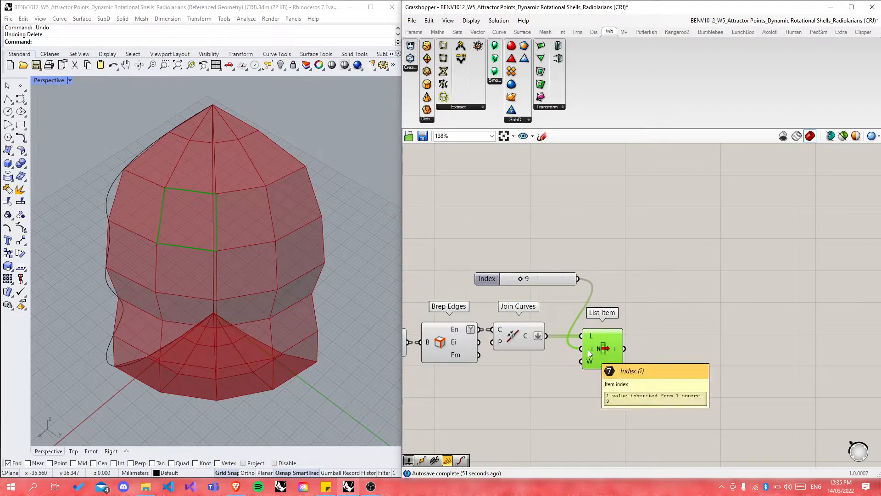
mouse_move(518, 279)
mouse_down()
mouse_move(551, 279)
mouse_move(505, 280)
mouse_move(512, 280)
mouse_up()
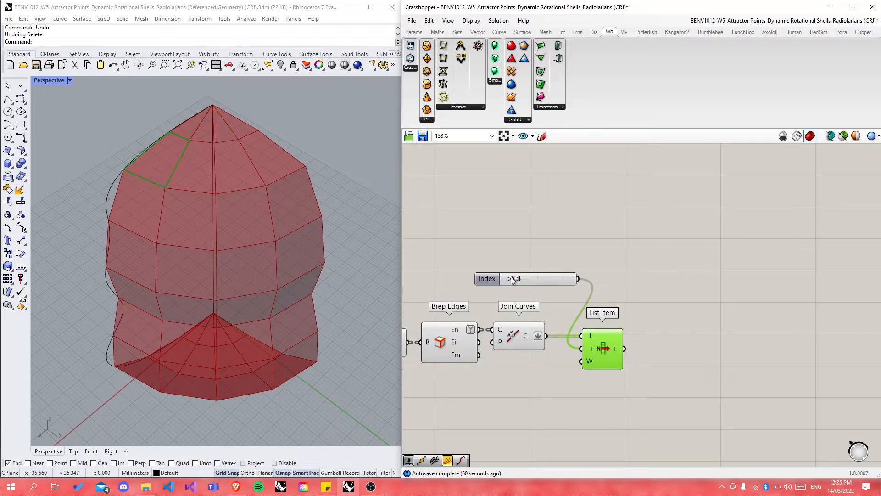
scroll(684, 324, down, 2)
scroll(527, 324, up, 2)
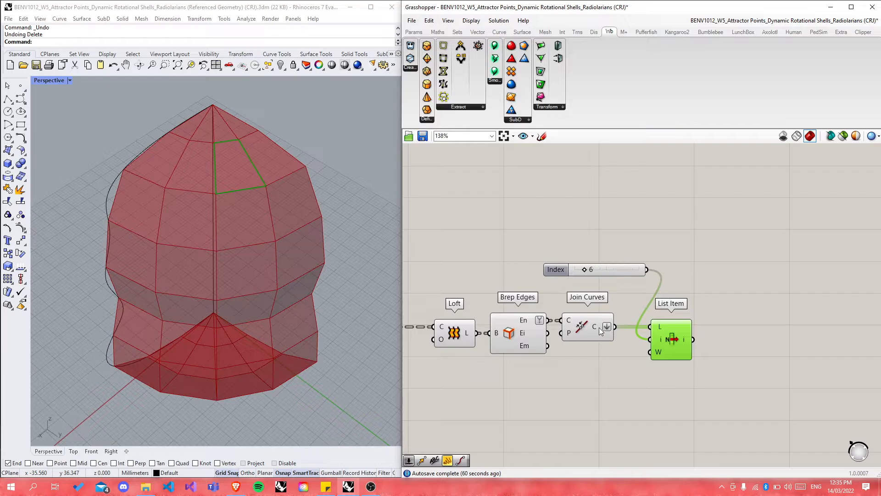
mouse_move(597, 329)
Step: Add a panel listing the joined Polyline Curve cells, placed at the upper right
mouse_move(594, 330)
double_click(634, 392)
text(panel)
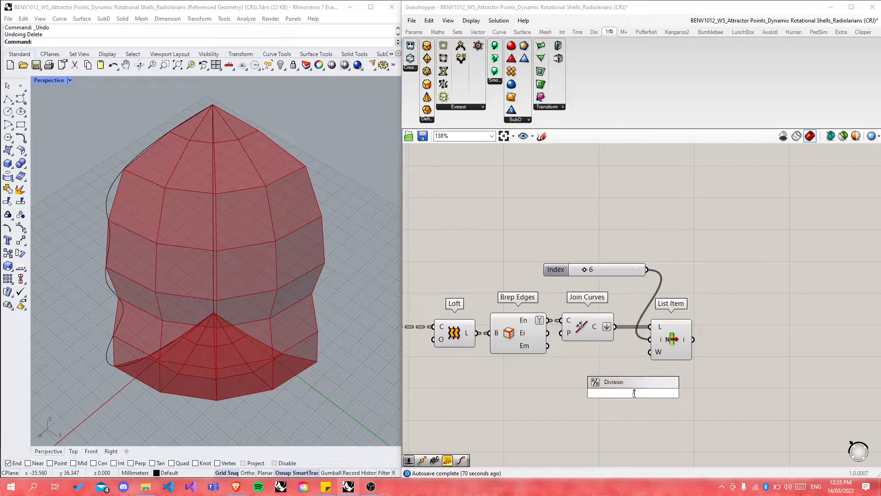
key(Return)
drag(616, 328, 582, 393)
drag(661, 384, 768, 185)
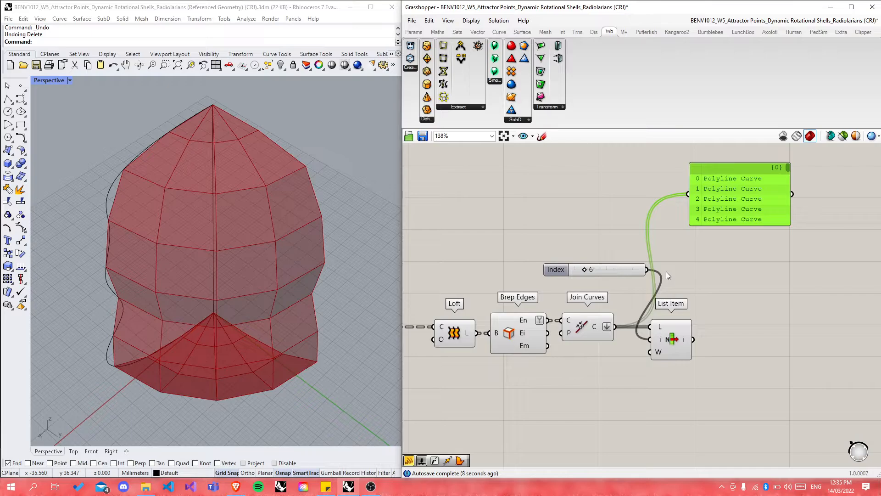
Step: Shift List Item right and set the Index slider to 4
click(673, 343)
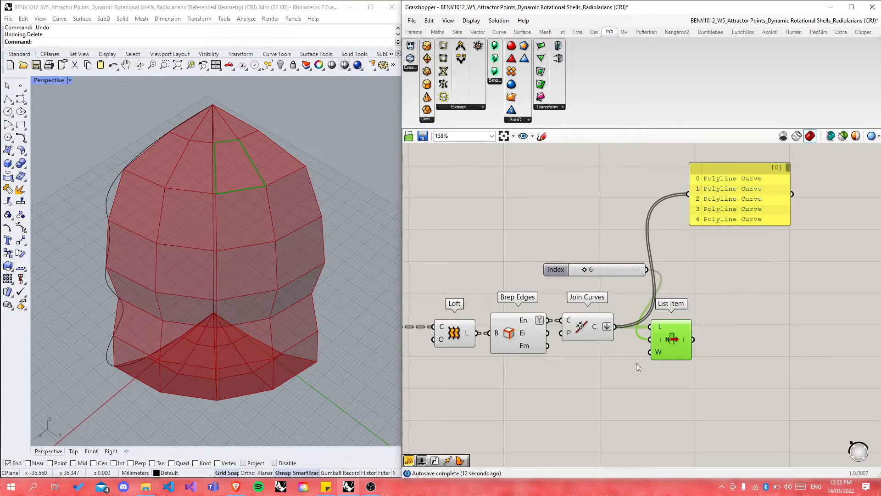
drag(677, 331, 718, 330)
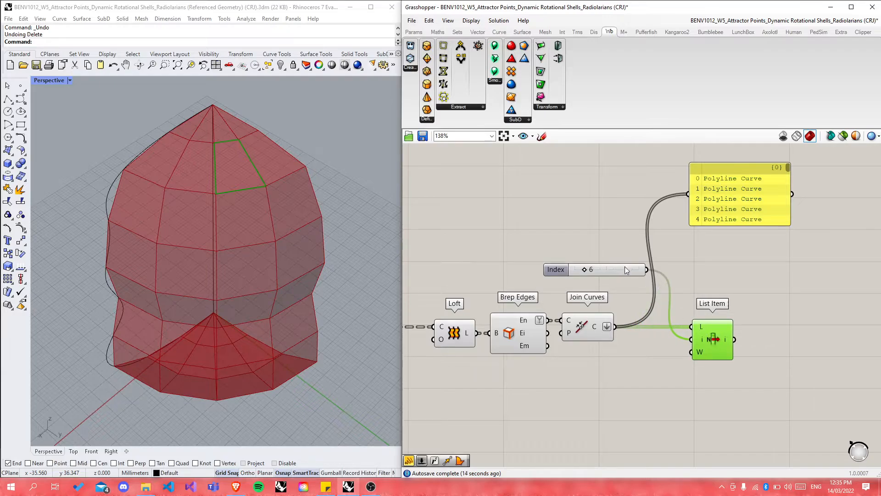
mouse_move(585, 269)
mouse_down()
mouse_move(622, 271)
mouse_move(581, 271)
mouse_up()
Step: Delete the List Item component and its Index slider
key(Delete)
click(632, 270)
key(Delete)
scroll(576, 346, down, 3)
scroll(579, 351, down, 5)
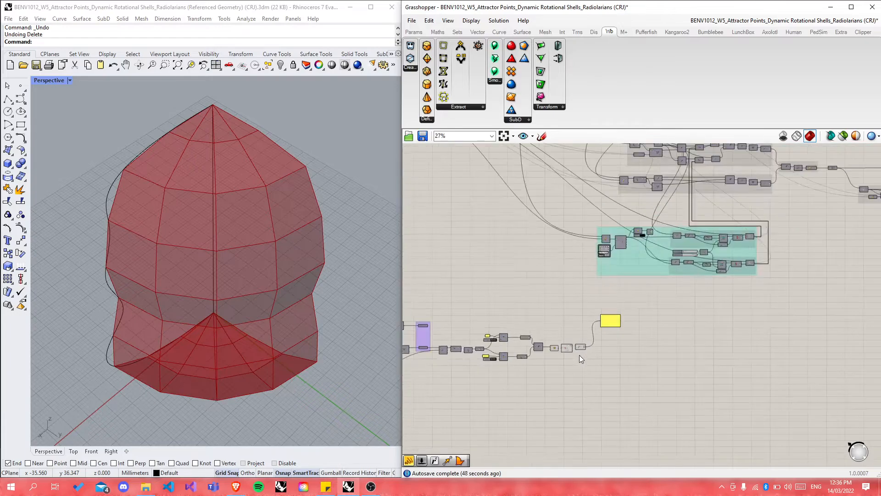
right_drag(567, 201, 564, 252)
scroll(564, 253, up, 5)
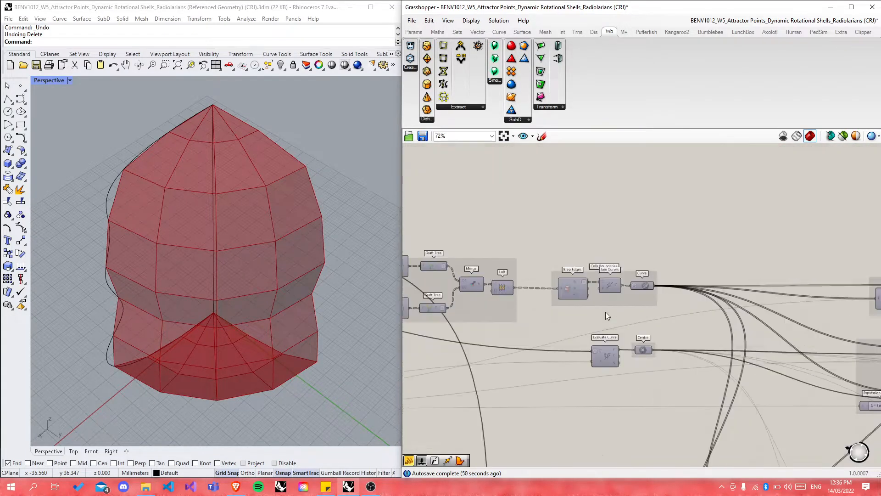
scroll(621, 376, down, 8)
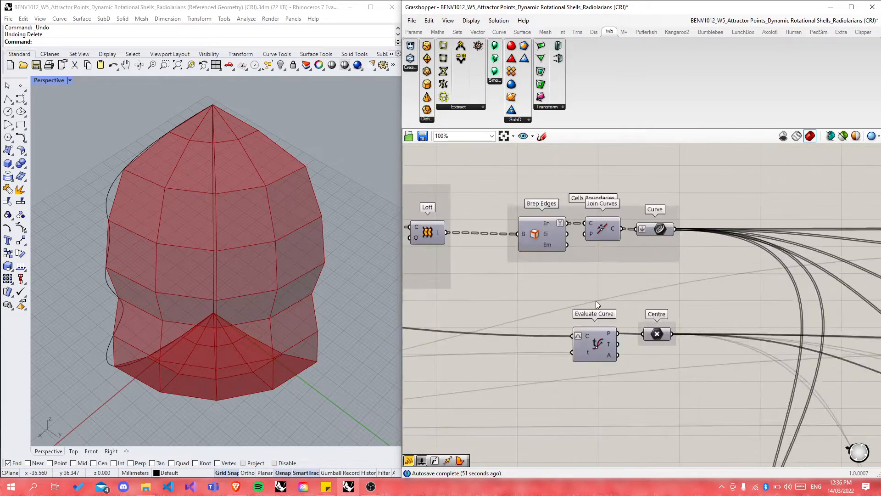
scroll(507, 386, up, 6)
scroll(628, 359, down, 1)
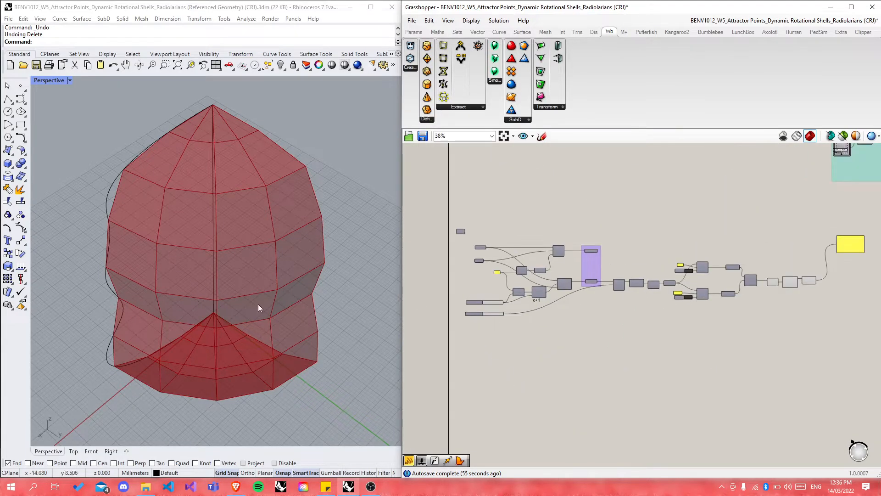
Step: Add an Evaluate Curve component to the definition
double_click(761, 344)
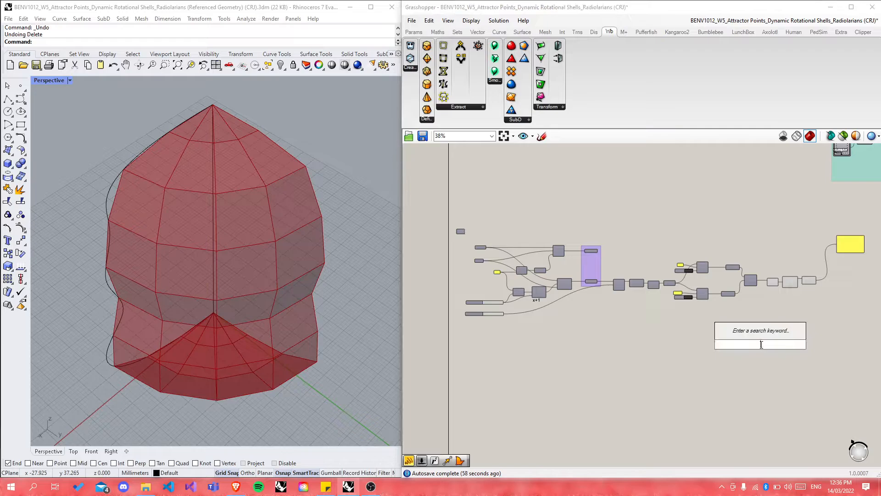
text(ev)
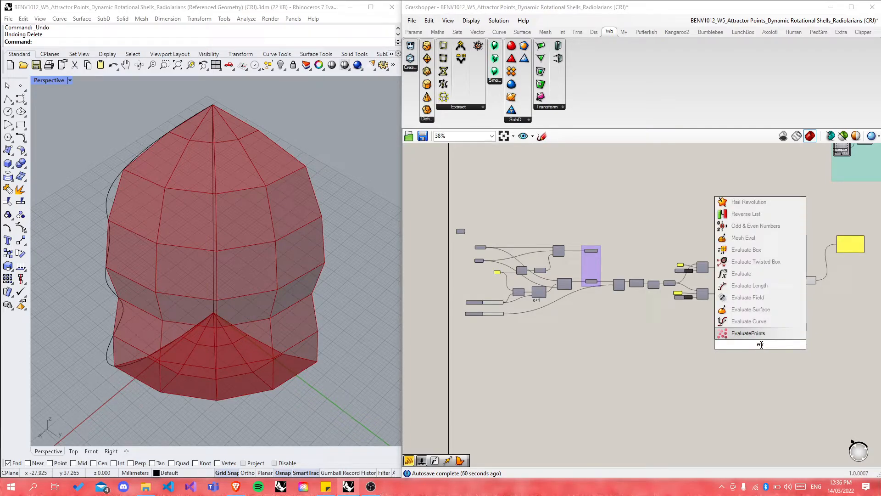
click(748, 321)
scroll(760, 343, up, 5)
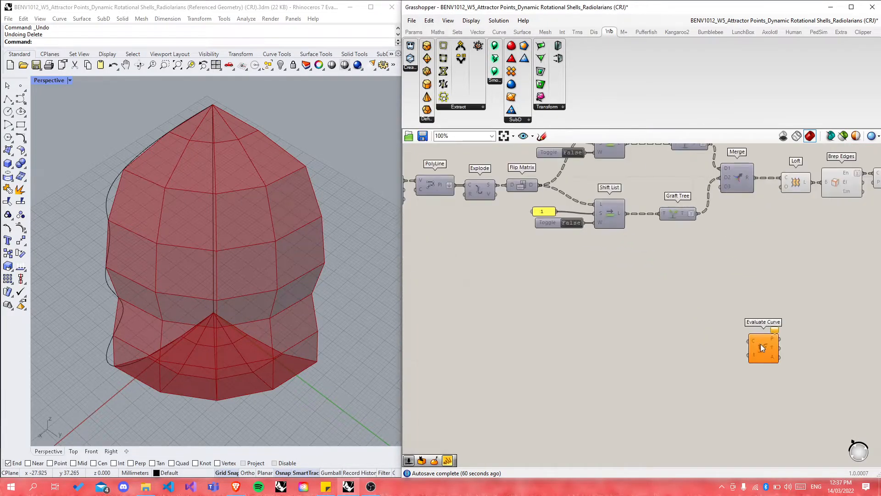
Step: Wire a 0.01-step Parameter slider into Evaluate Curve's t input and set it to 0.5
double_click(706, 359)
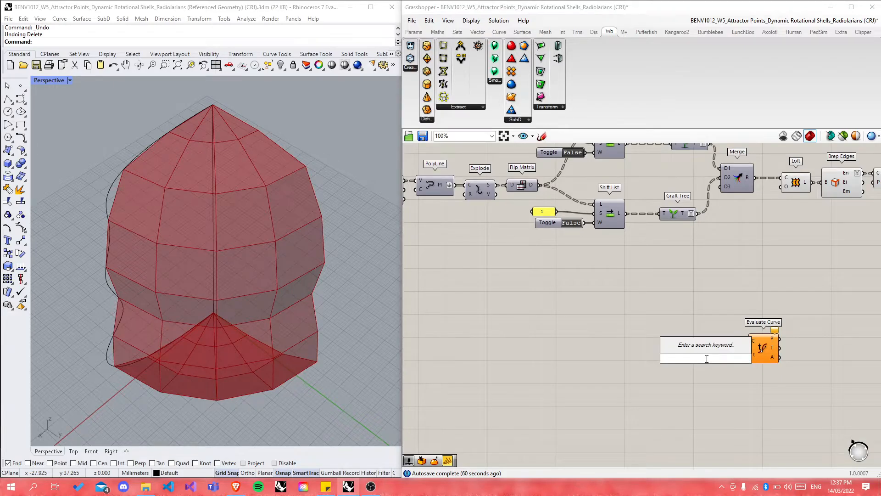
text(0.)
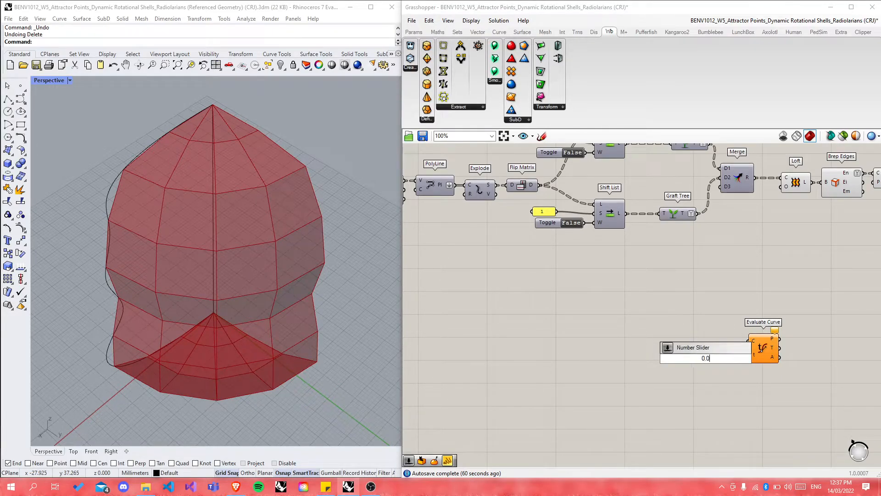
text(01)
key(Return)
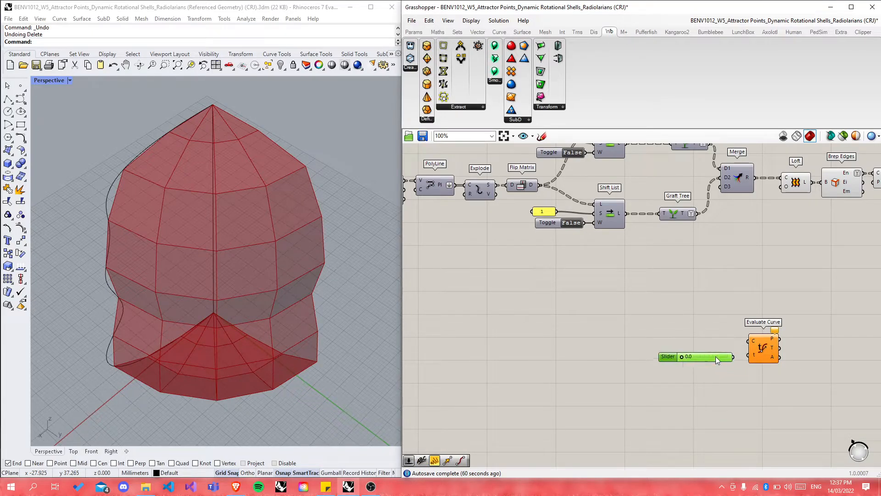
drag(750, 358, 750, 358)
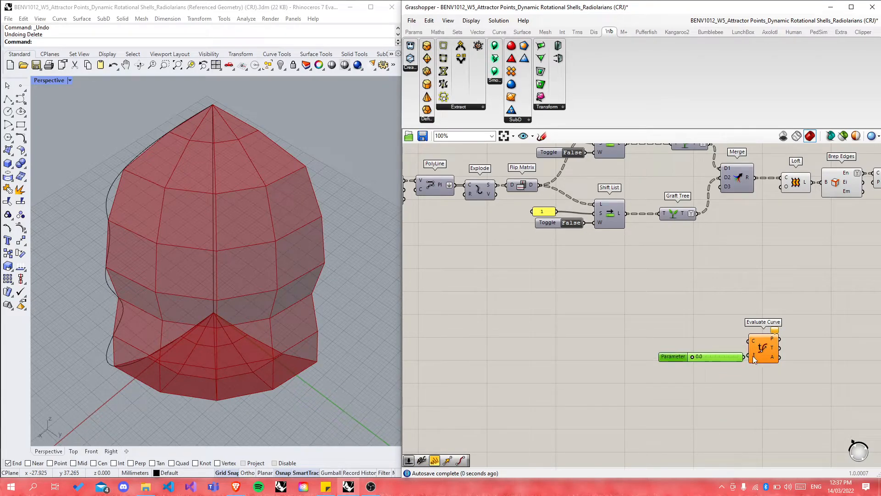
click(745, 371)
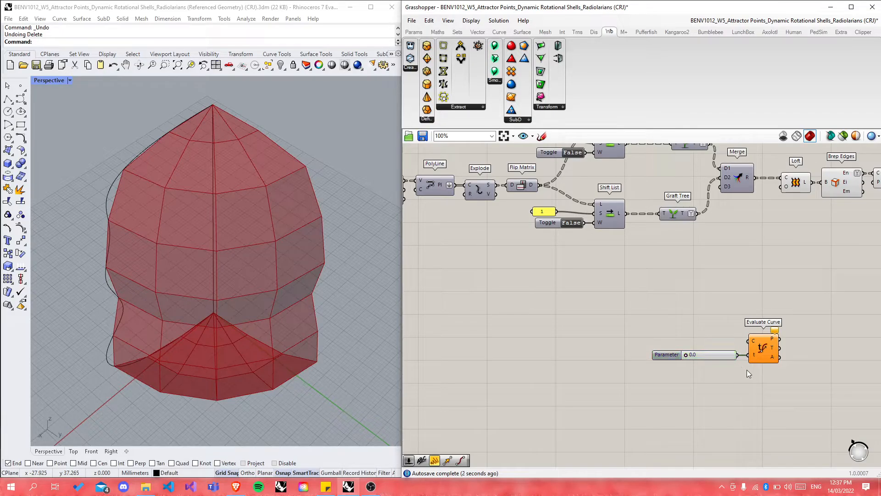
scroll(776, 333, up, 3)
scroll(772, 350, up, 2)
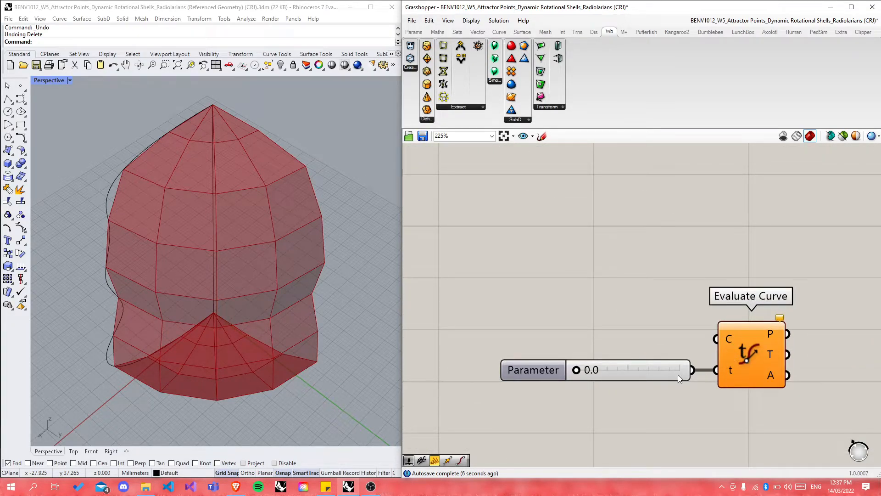
drag(576, 370, 629, 377)
Step: Reparameterize Evaluate Curve's C input to a 0–1 domain
right_click(728, 338)
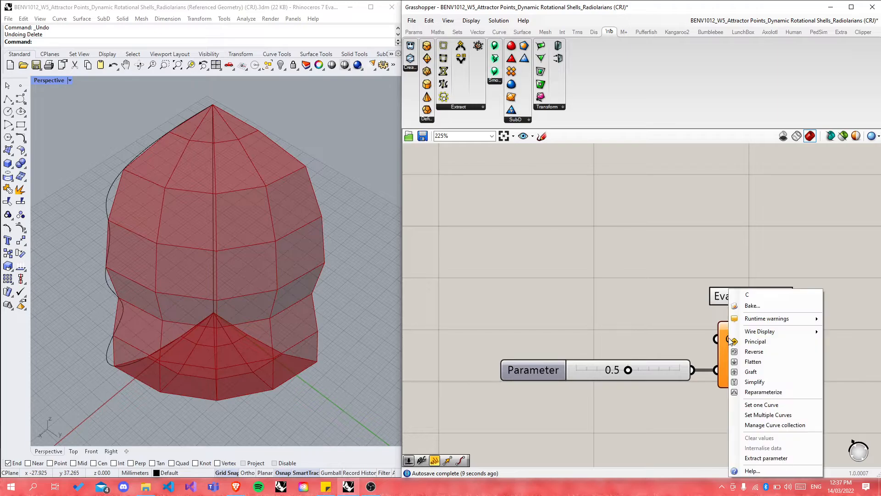
click(750, 392)
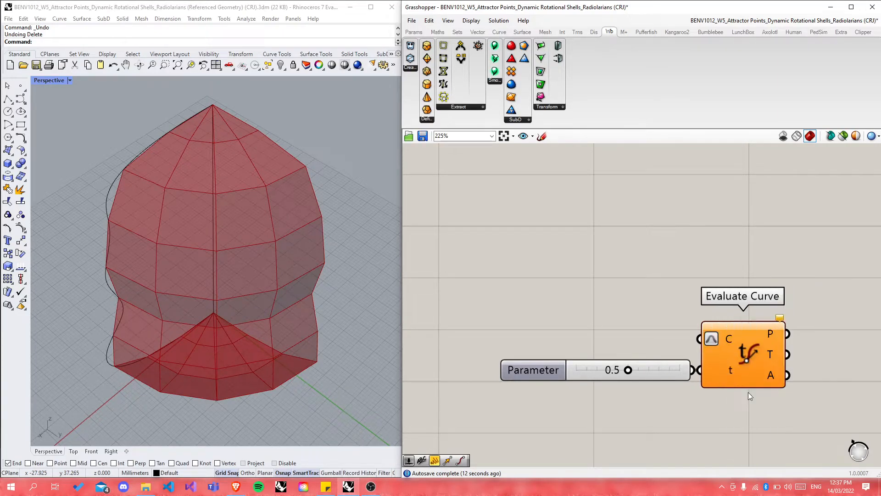
click(752, 358)
click(785, 399)
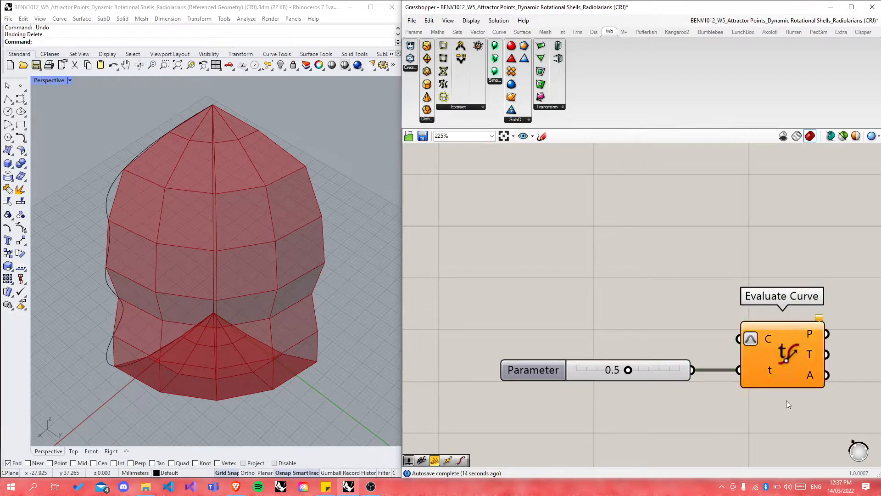
Step: Wire the base curve into Evaluate Curve and orbit the Perspective view to check the midpoint
scroll(787, 397, down, 8)
scroll(494, 315, up, 4)
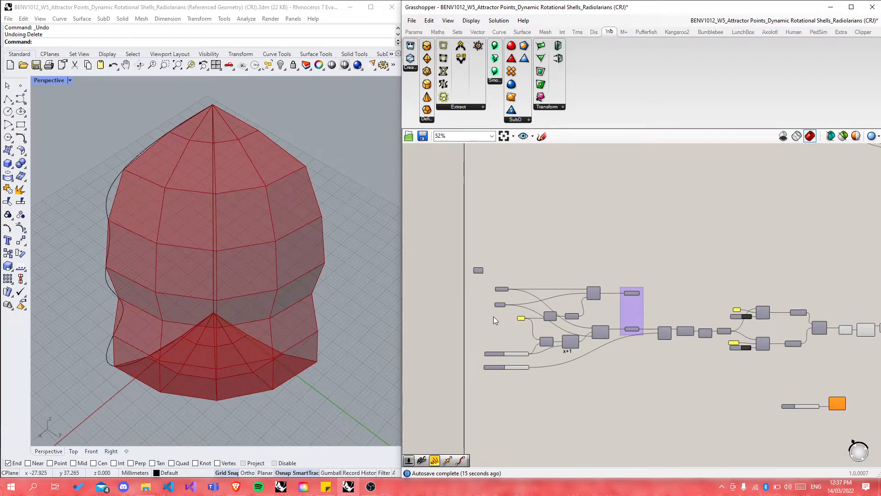
scroll(521, 293, down, 4)
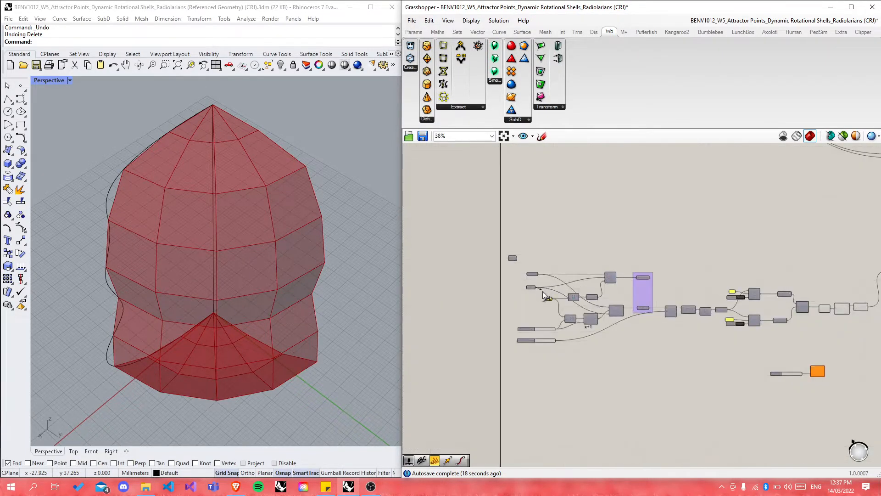
scroll(805, 374, up, 3)
click(815, 368)
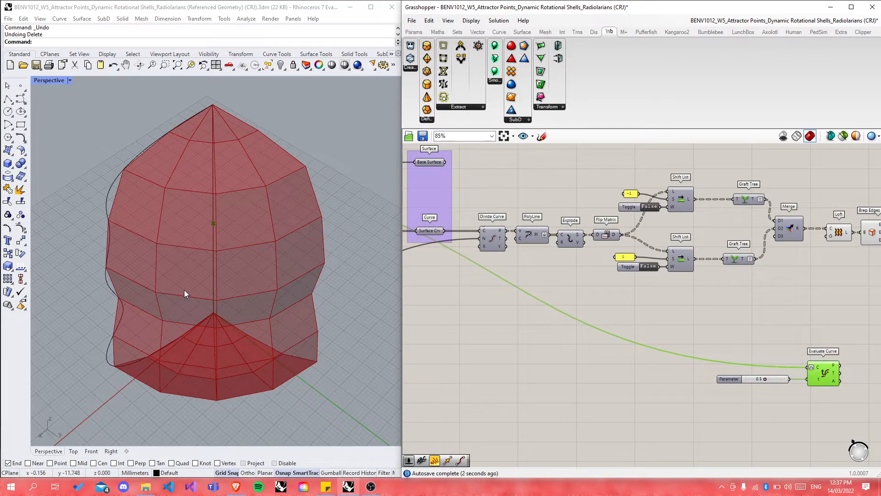
right_drag(183, 290, 305, 260)
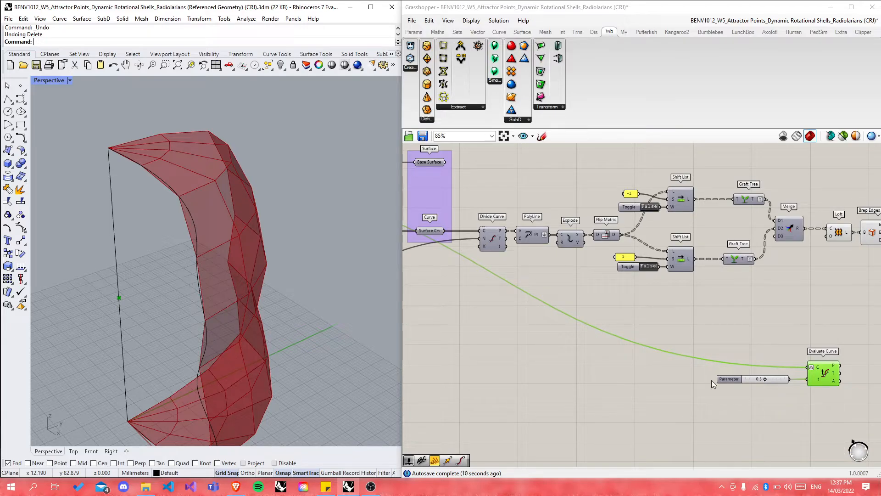
scroll(661, 369, down, 3)
scroll(661, 369, down, 5)
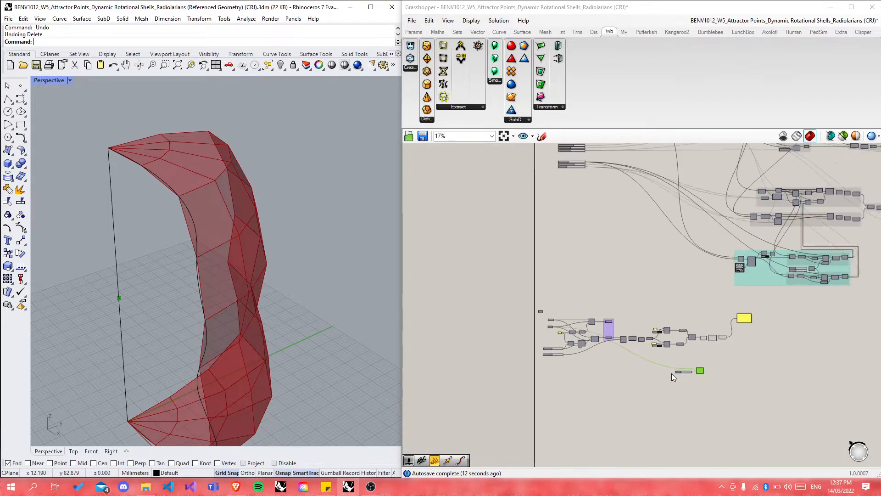
Step: Zoom the Grasshopper canvas in and out to review the whole definition
scroll(699, 206, up, 3)
scroll(579, 237, down, 2)
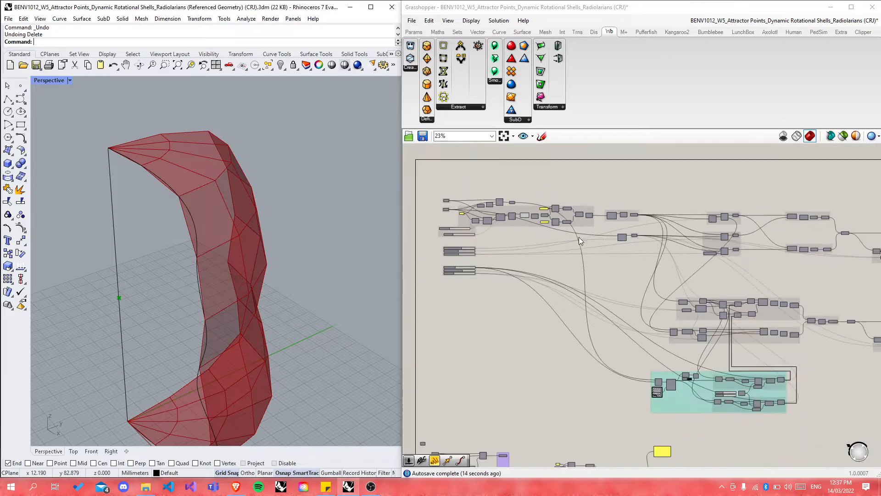
scroll(729, 215, up, 10)
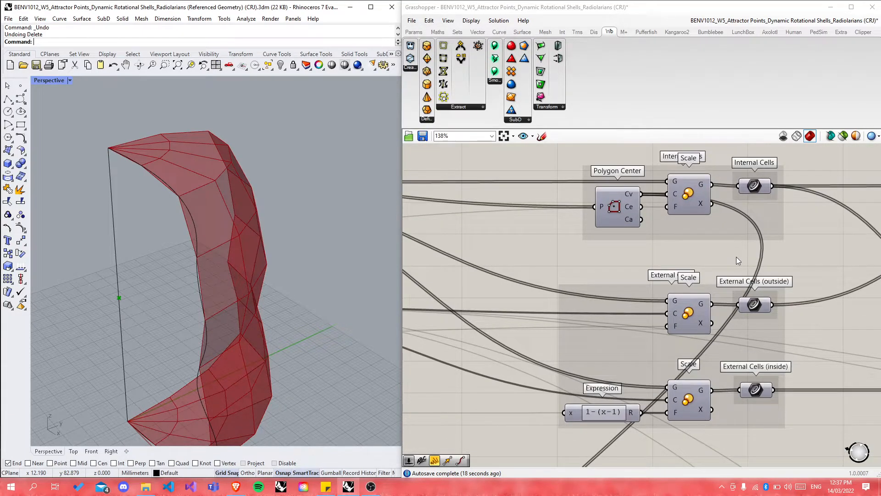
scroll(710, 241, down, 10)
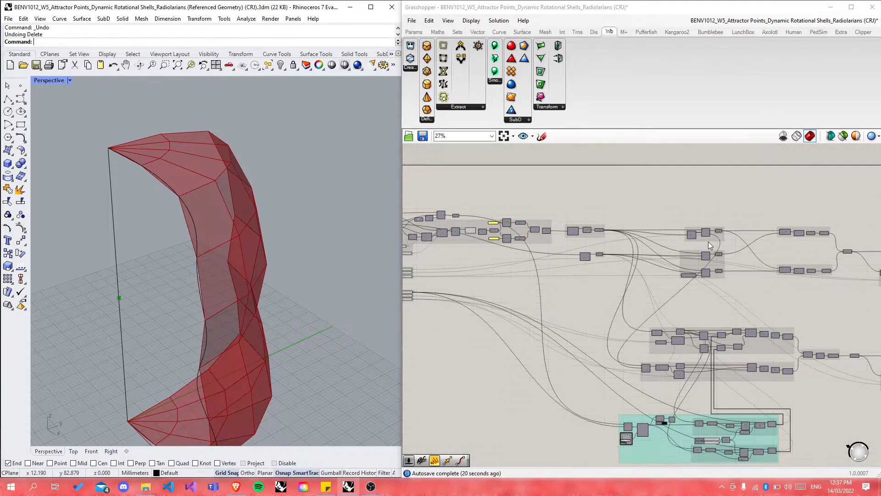
scroll(726, 187, down, 5)
scroll(664, 378, up, 1)
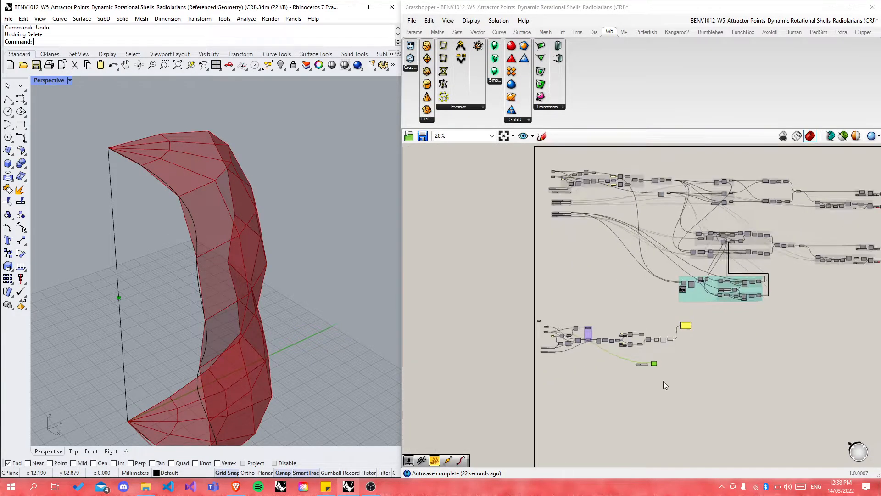
scroll(663, 381, up, 4)
Step: Open the Pantheon coffered-roof photo from the image results in a new Brave tab and zoom in to 400%
click(235, 487)
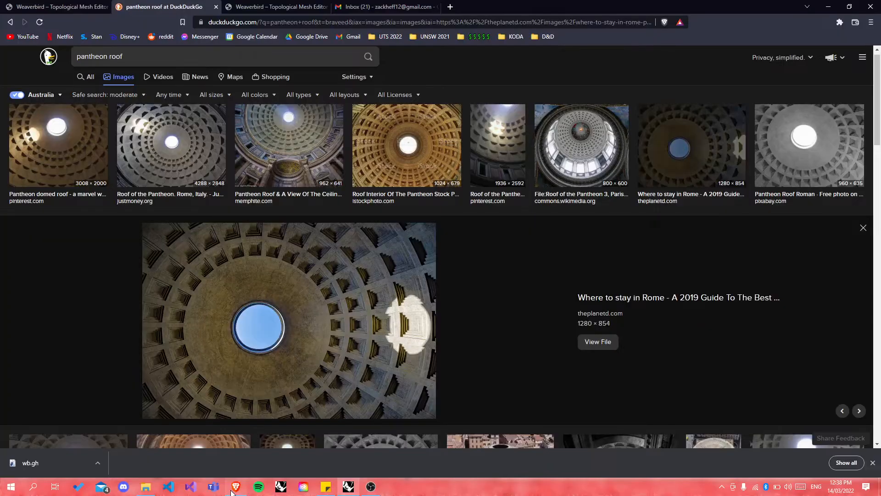
mouse_move(259, 314)
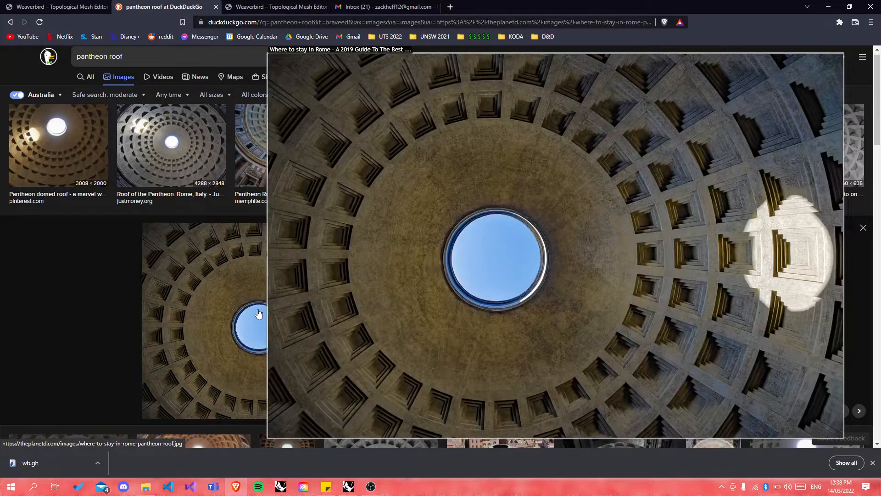
right_click(275, 125)
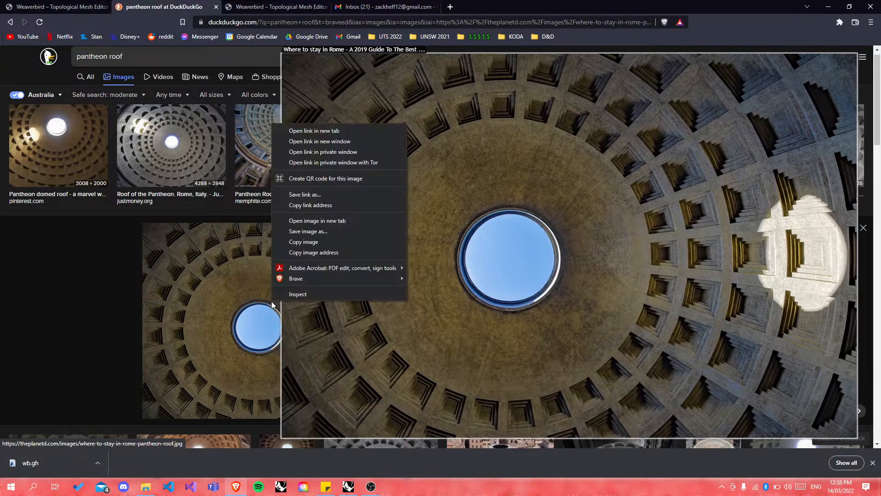
click(320, 224)
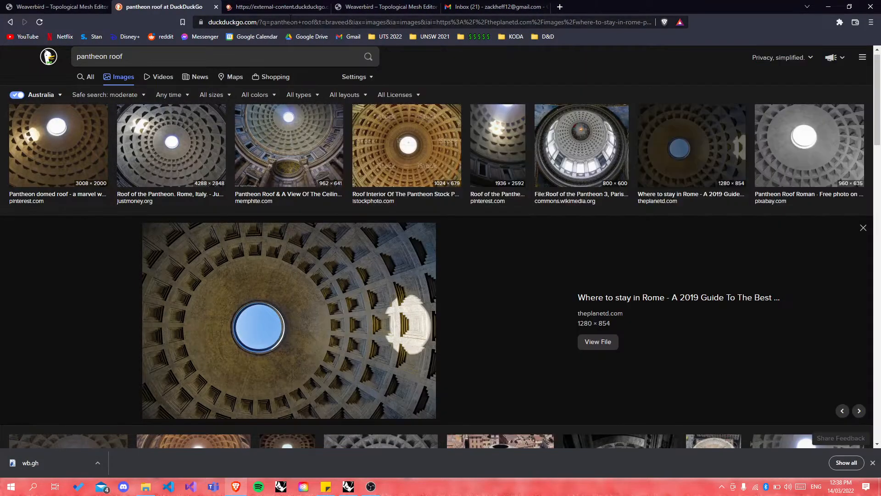
click(285, 7)
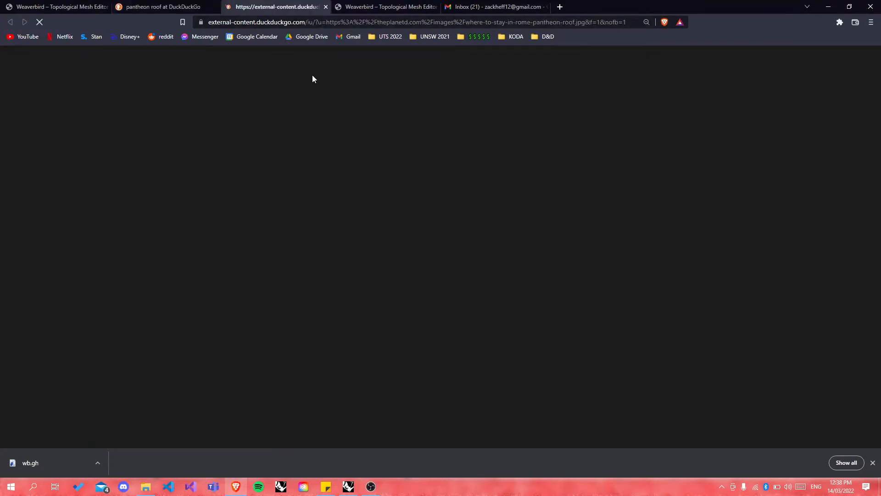
ctrl+scroll(539, 230, up, 7)
ctrl+scroll(548, 227, up, 1)
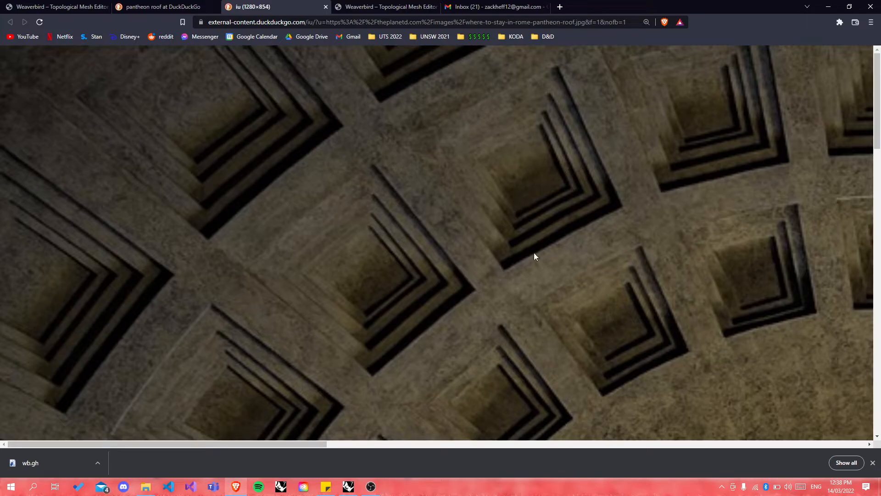
scroll(519, 205, up, 1)
Step: Back in Grasshopper, shift the Internal Cells Scale component slightly and zoom to Join Curves
click(348, 487)
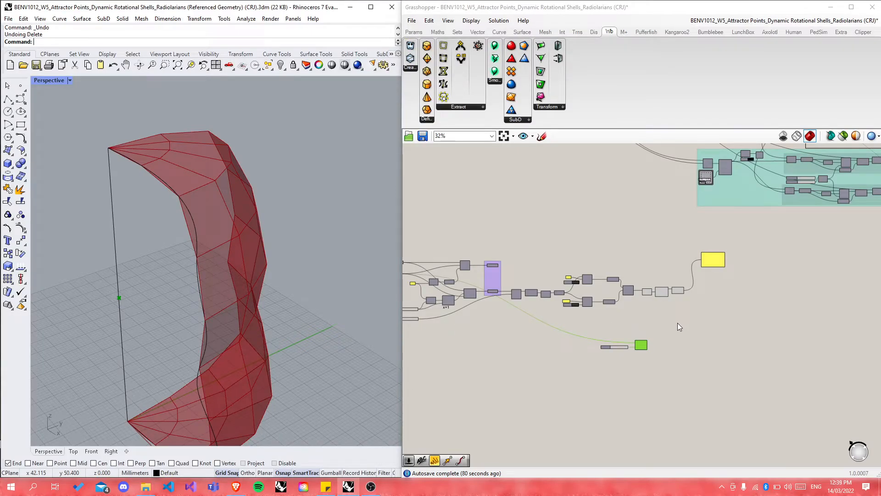
scroll(745, 245, up, 5)
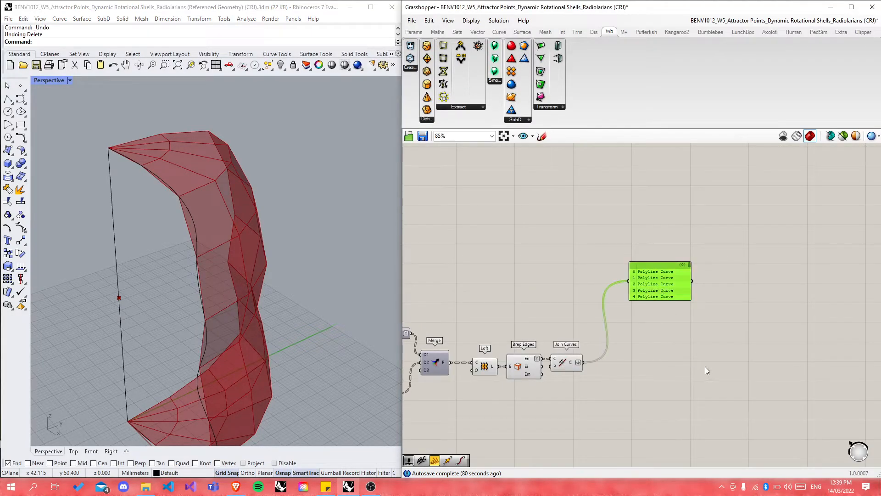
scroll(647, 413, down, 6)
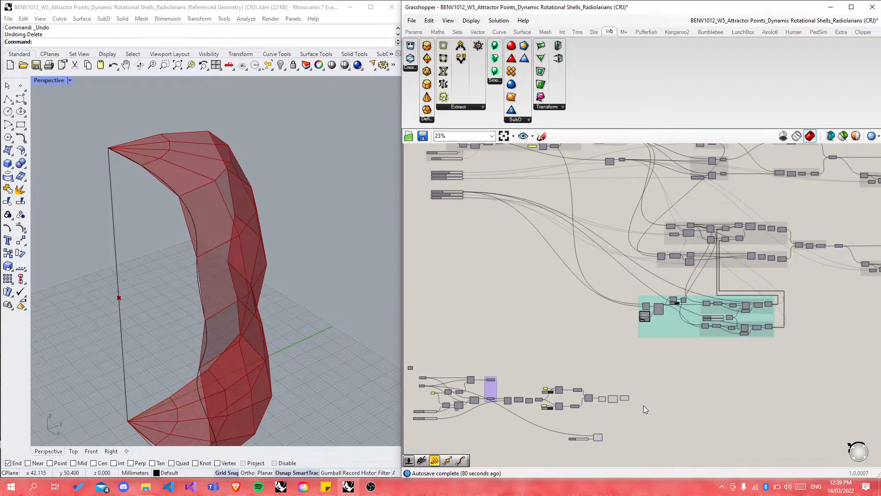
scroll(707, 245, up, 4)
scroll(754, 259, up, 5)
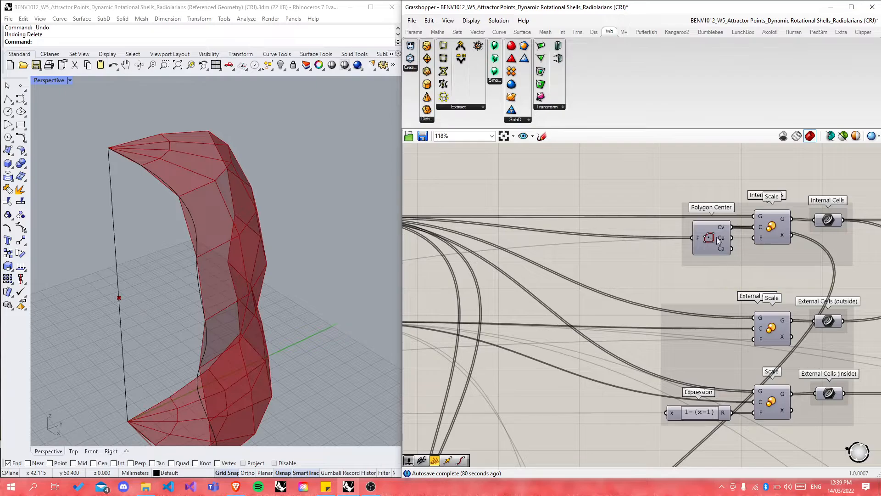
mouse_move(773, 230)
mouse_down()
mouse_move(774, 249)
mouse_move(767, 221)
mouse_up()
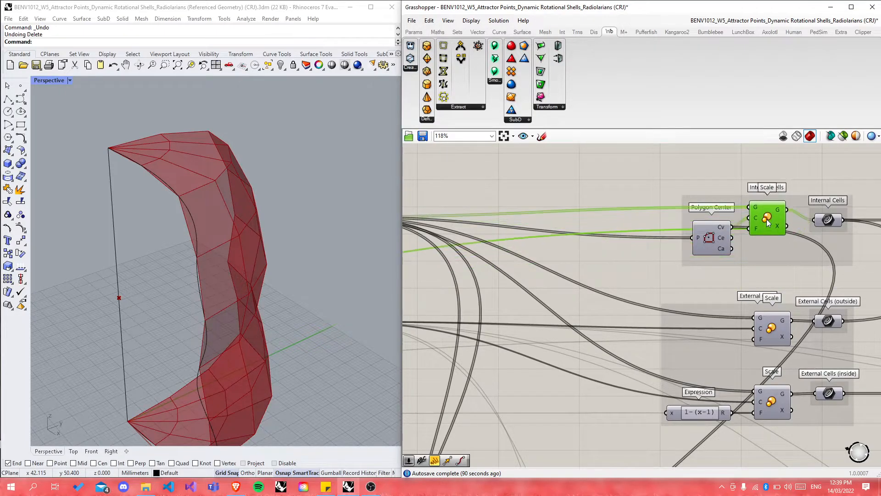
scroll(824, 194, down, 6)
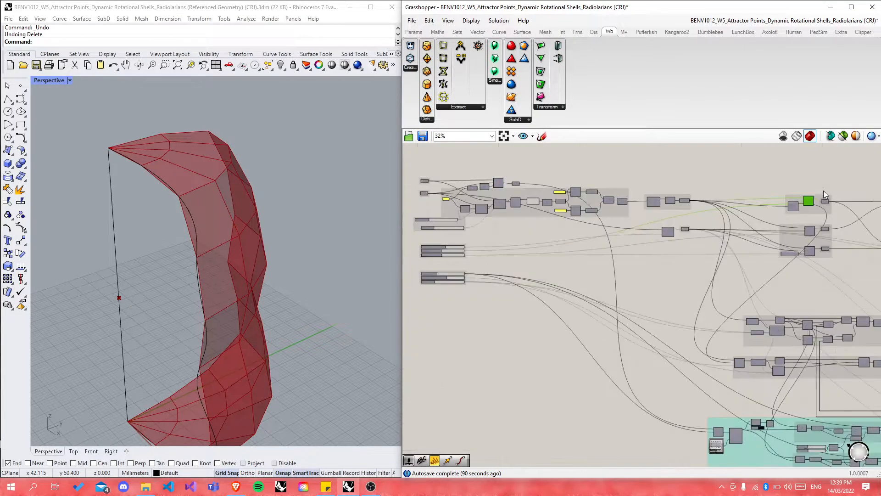
scroll(836, 188, down, 3)
scroll(778, 354, up, 5)
scroll(791, 332, up, 4)
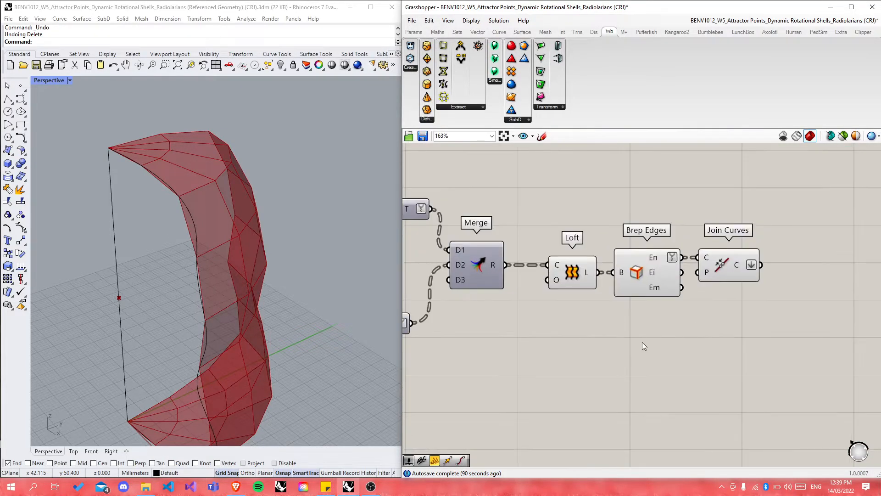
Step: Place a Polygon Center component on the canvas via the 'poly' search
double_click(798, 301)
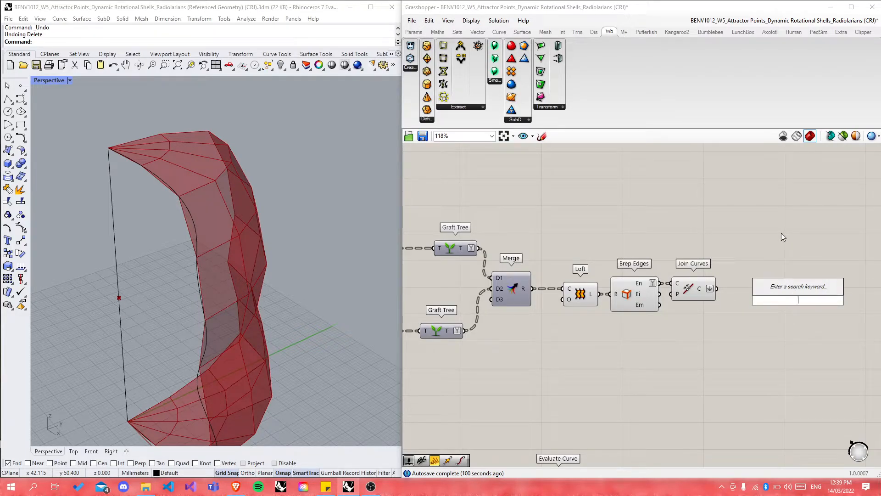
text(poly)
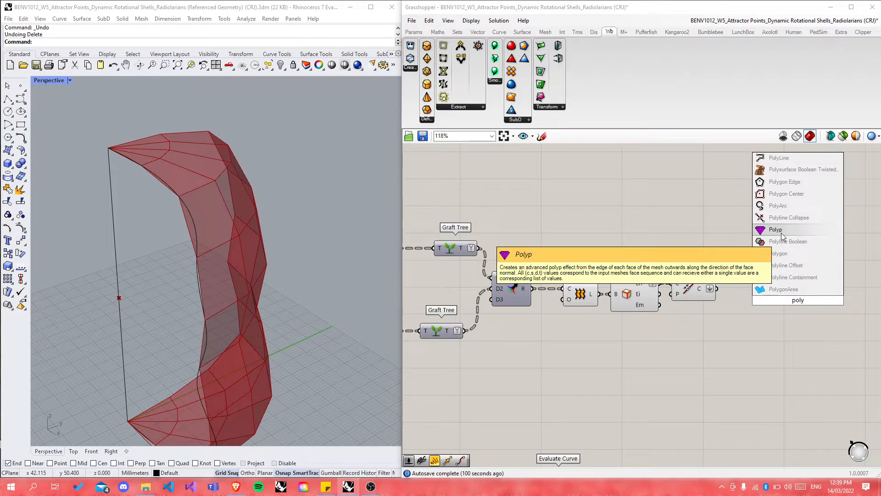
key(Up)
key(Up)
key(Up)
key(Return)
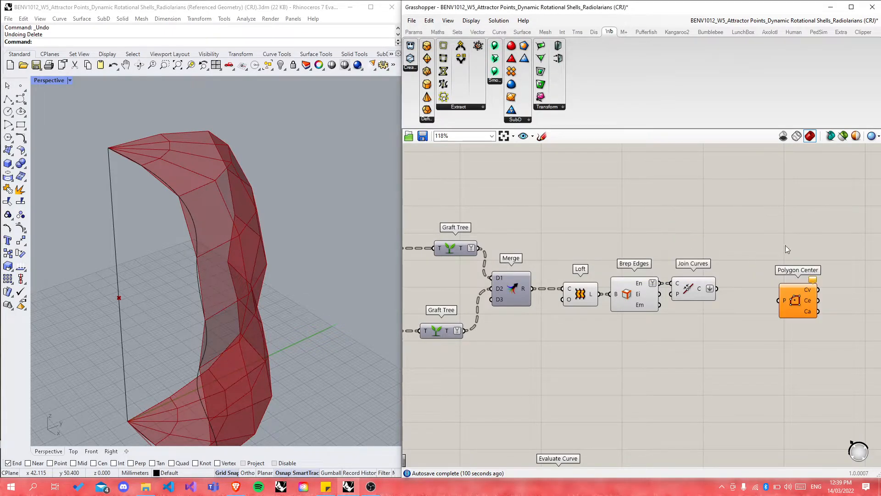
drag(796, 310, 824, 304)
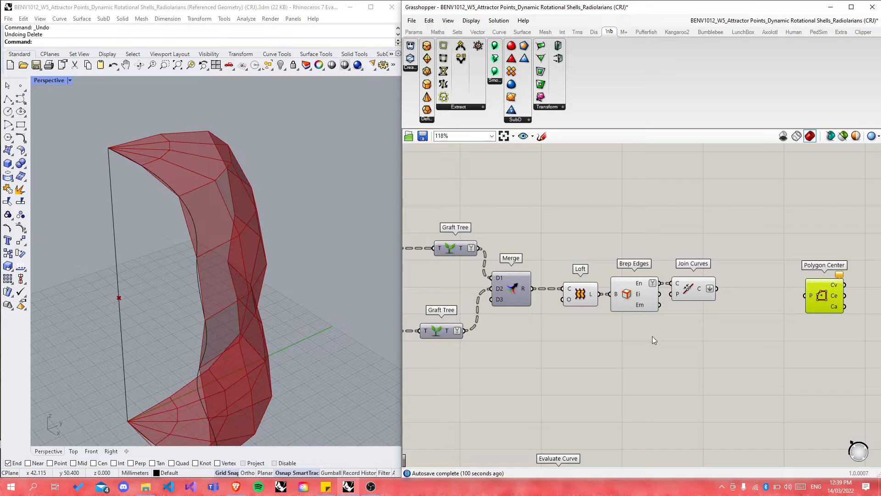
Step: Add a Curve parameter fed from Join Curves, with its preview turned off
scroll(715, 344, down, 2)
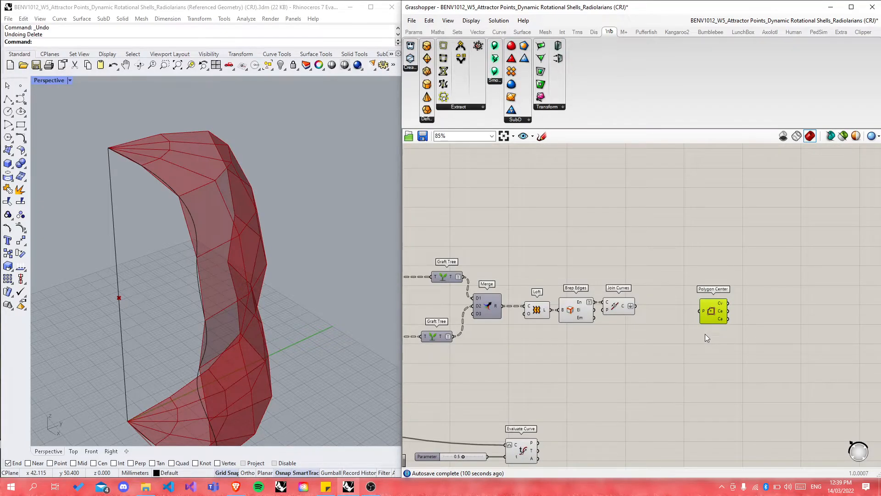
double_click(705, 334)
text(curve)
key(Return)
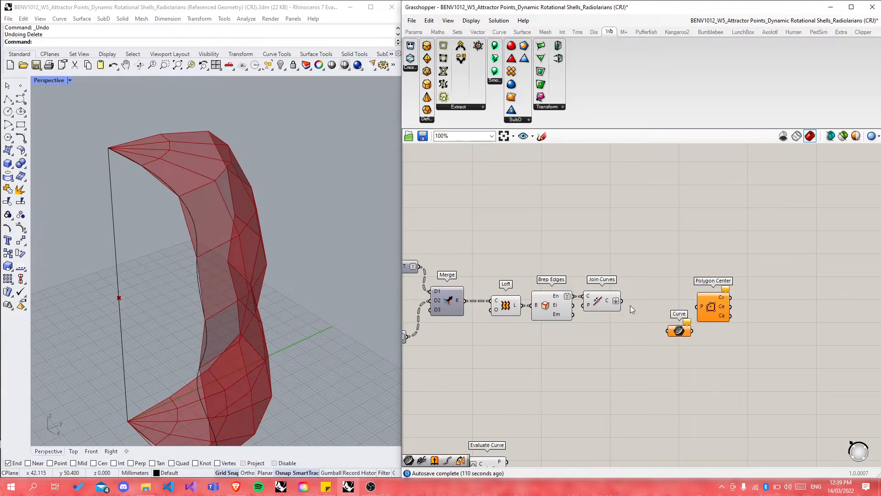
drag(626, 303, 754, 301)
key(space)
click(663, 252)
click(695, 240)
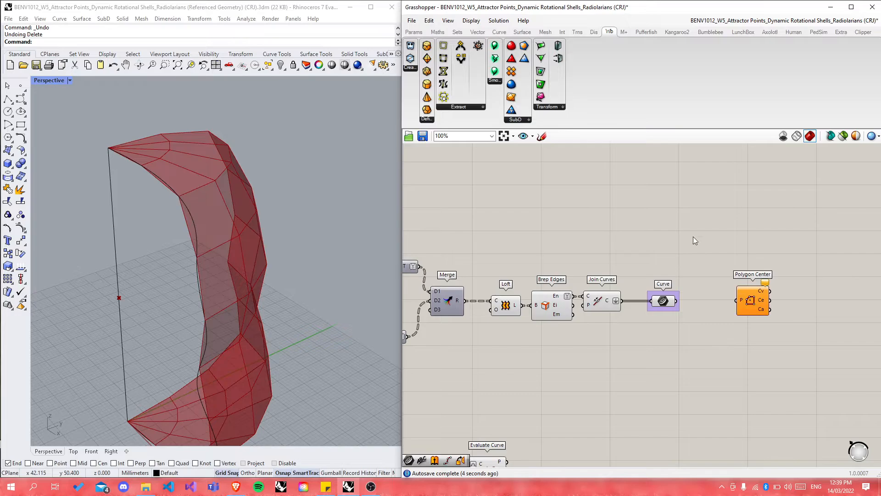
scroll(693, 237, down, 3)
scroll(682, 278, up, 4)
Step: Position Curve and Polygon Center side by side on the canvas
drag(673, 277, 704, 278)
right_drag(704, 278, 585, 278)
drag(649, 274, 701, 276)
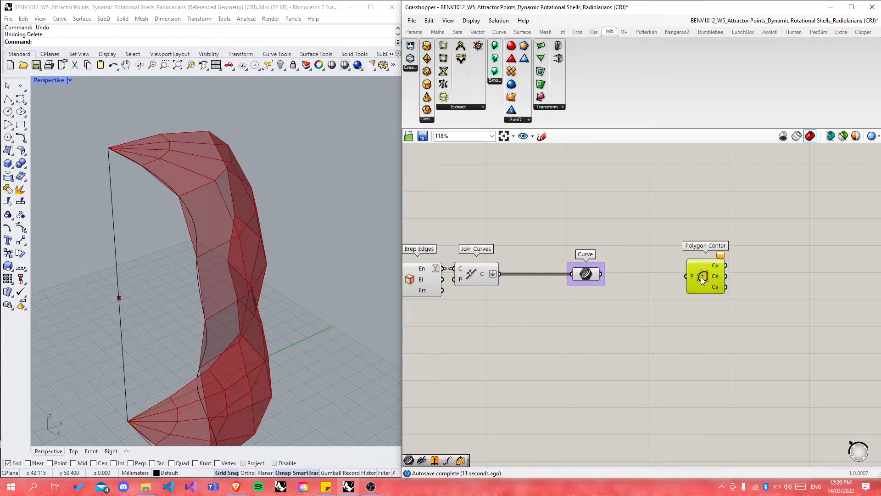
click(613, 305)
scroll(586, 276, down, 7)
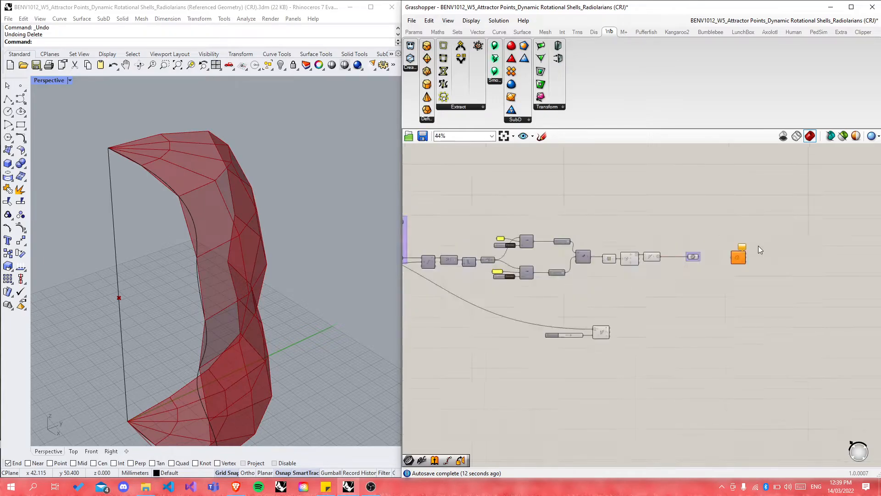
scroll(559, 239, up, 2)
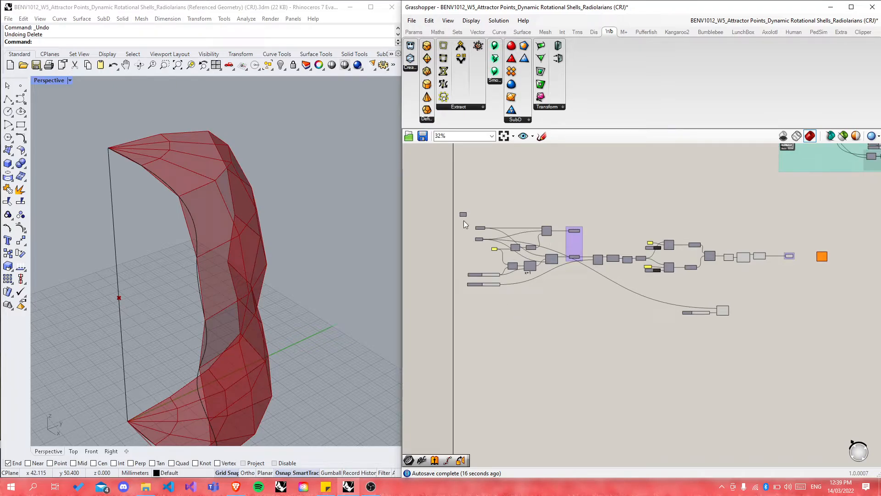
Step: Wire the Curve parameter's output into Polygon Center's P input
drag(459, 198, 591, 337)
click(593, 341)
drag(580, 213, 794, 327)
click(835, 269)
scroll(836, 266, up, 4)
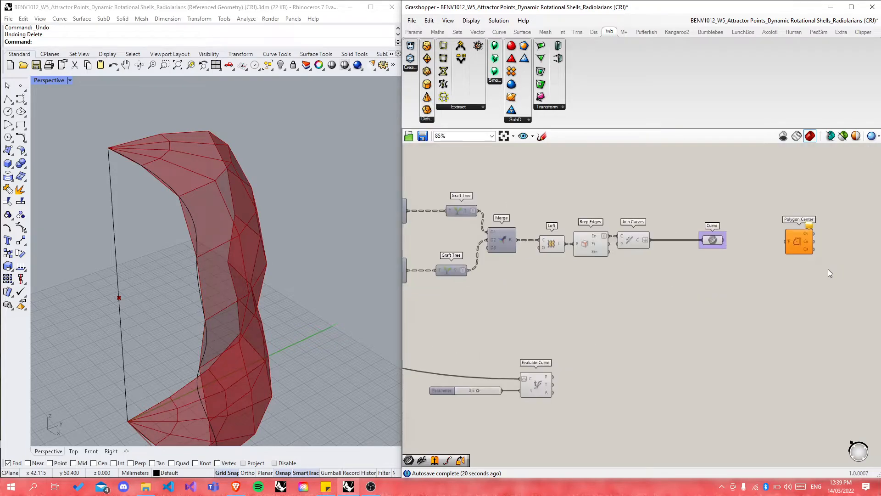
scroll(798, 235, up, 1)
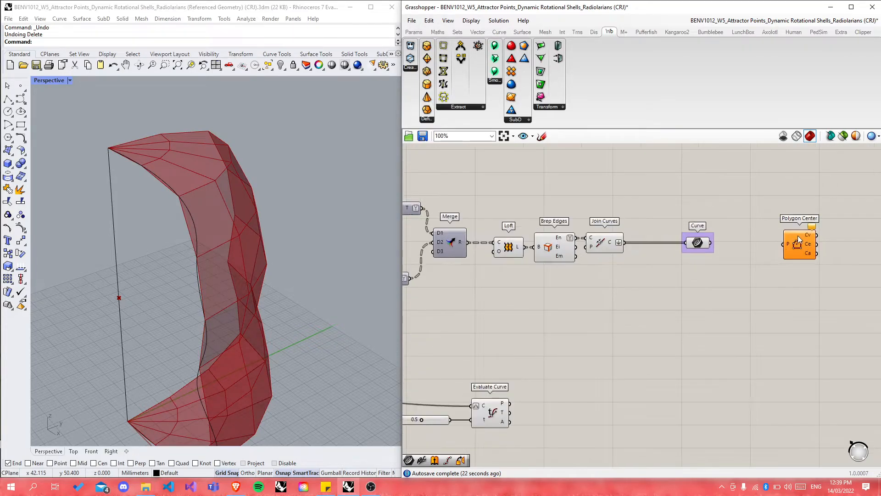
drag(710, 242, 764, 251)
click(636, 324)
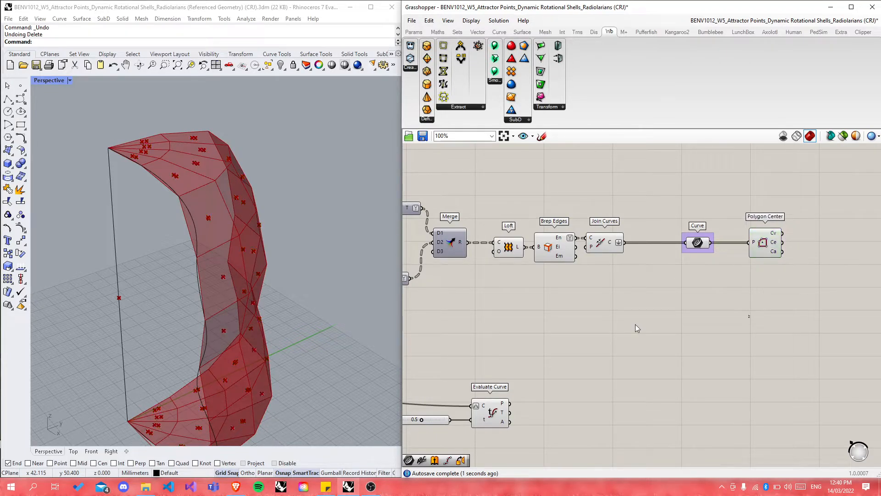
scroll(633, 324, down, 7)
scroll(646, 334, up, 7)
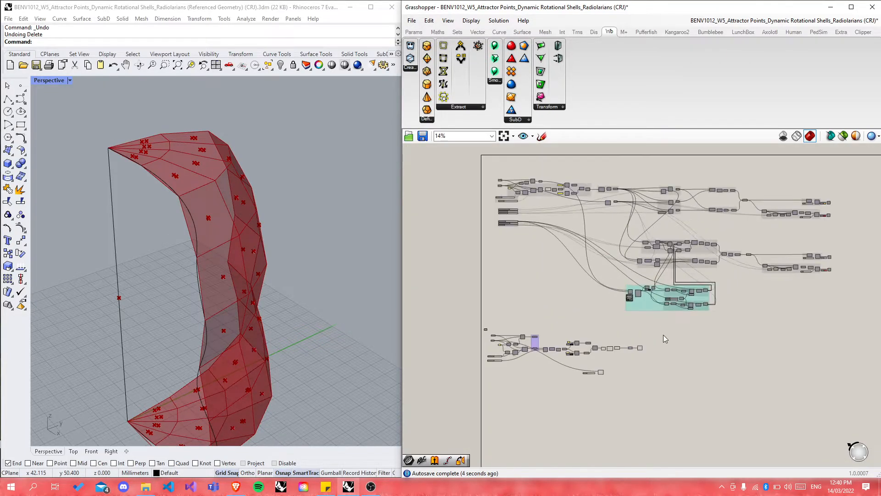
scroll(638, 335, up, 4)
drag(619, 301, 596, 300)
click(653, 380)
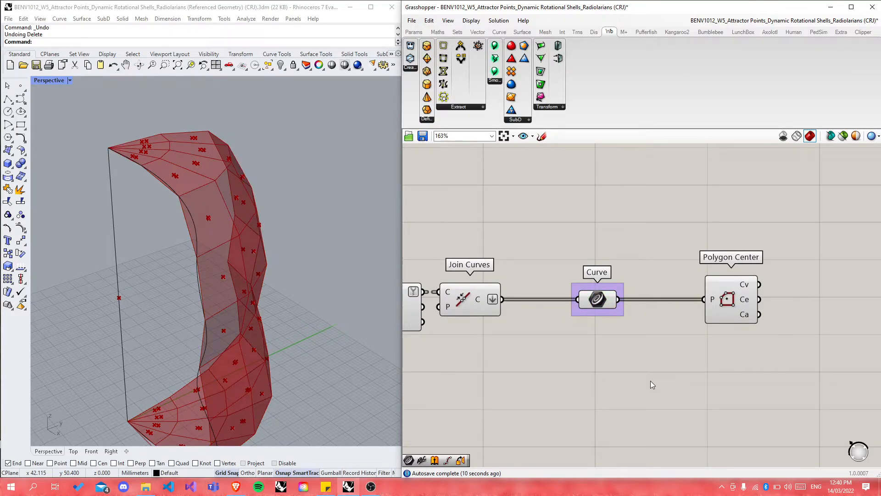
drag(734, 318, 737, 317)
click(358, 299)
right_drag(354, 254, 207, 289)
scroll(287, 218, up, 6)
scroll(301, 226, down, 6)
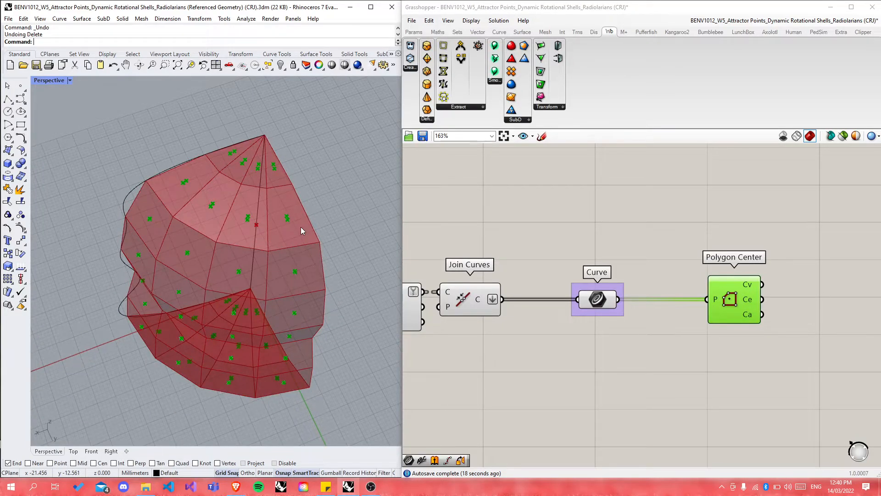
scroll(729, 279, up, 2)
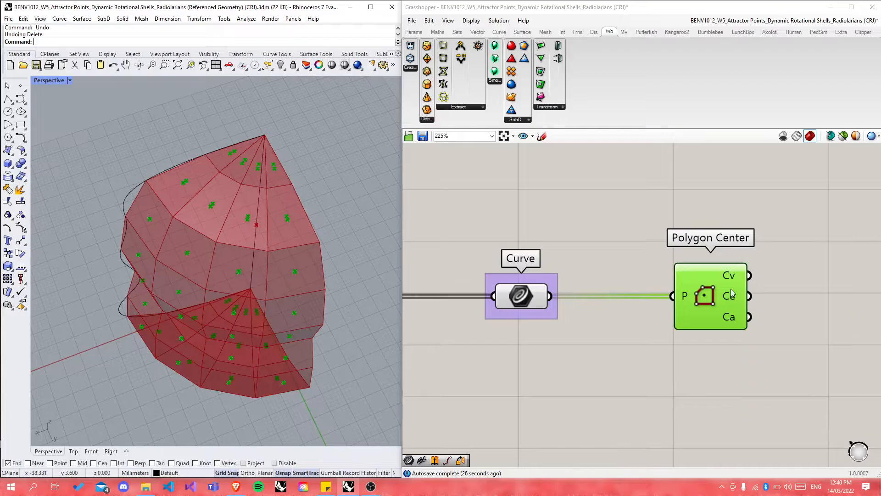
mouse_move(731, 320)
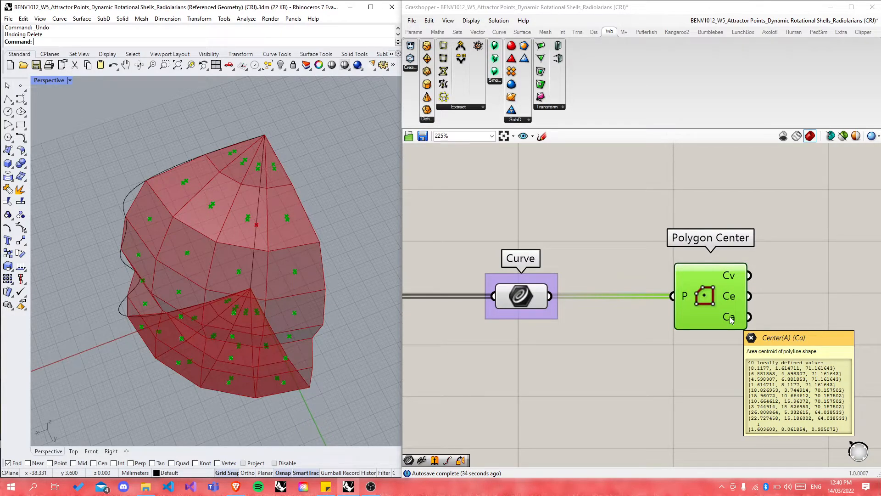
scroll(599, 391, down, 6)
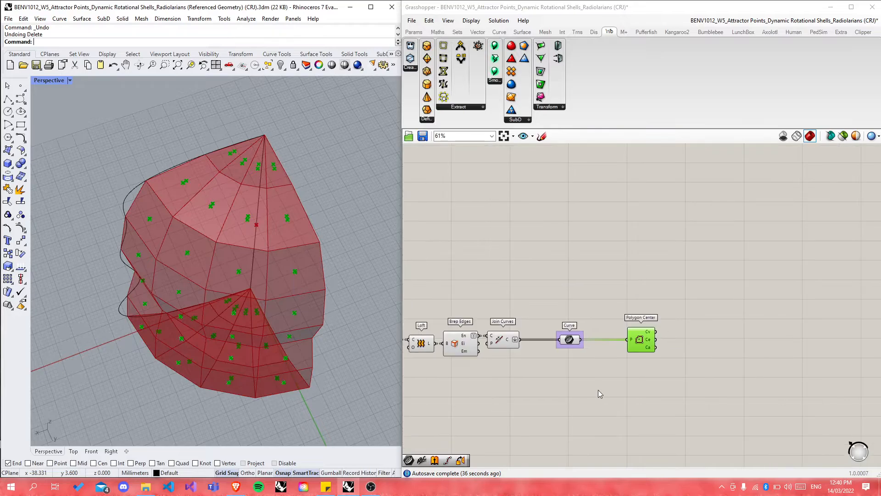
scroll(583, 231, up, 3)
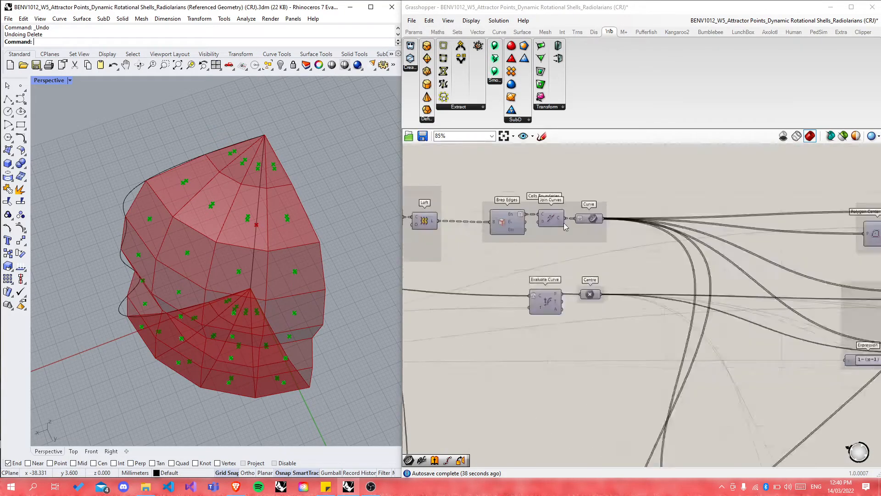
scroll(537, 241, down, 3)
scroll(694, 232, up, 5)
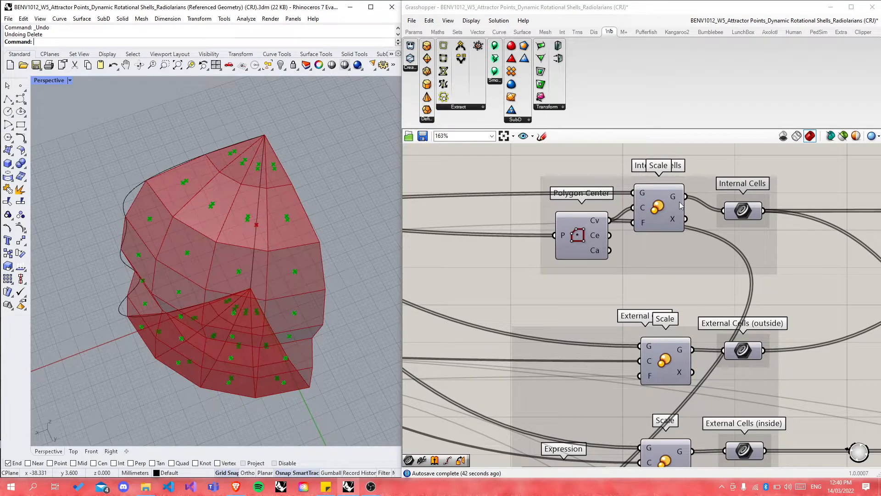
scroll(740, 165, down, 5)
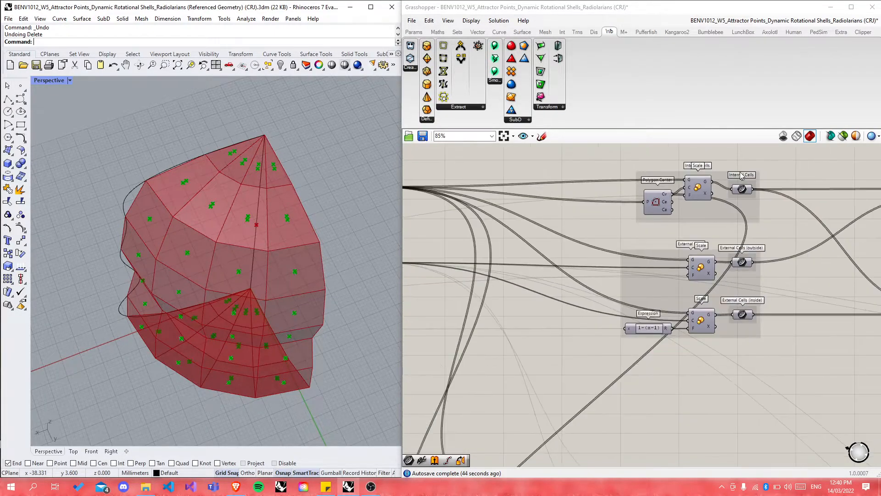
scroll(702, 288, up, 5)
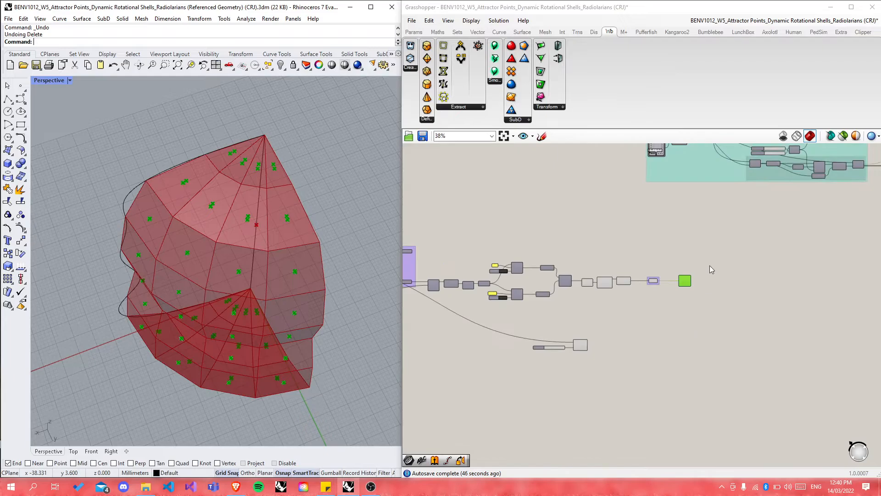
Step: Add a Scale component and wire Polygon Center's centre points into its C input
scroll(712, 307, up, 2)
double_click(714, 304)
text(scale)
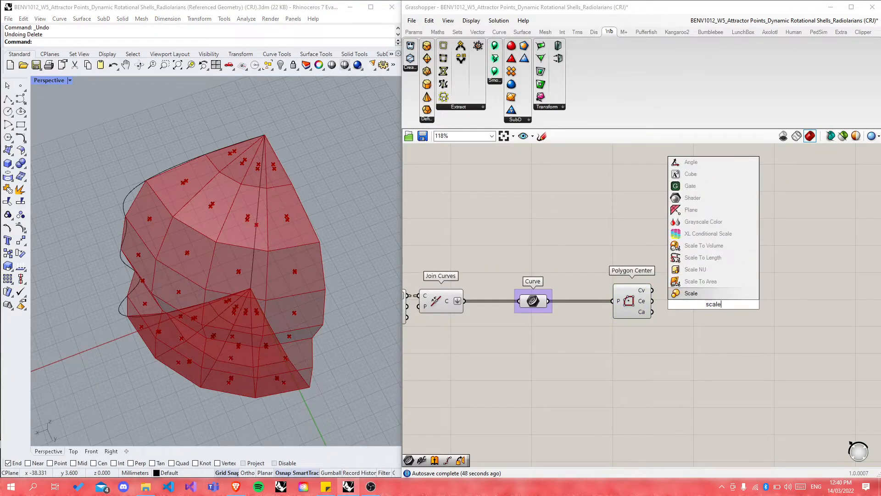
key(Return)
scroll(693, 304, up, 4)
drag(575, 303, 691, 313)
drag(574, 356, 580, 334)
Step: Start a number slider by typing 0.00 in the canvas search
click(676, 296)
scroll(669, 322, down, 4)
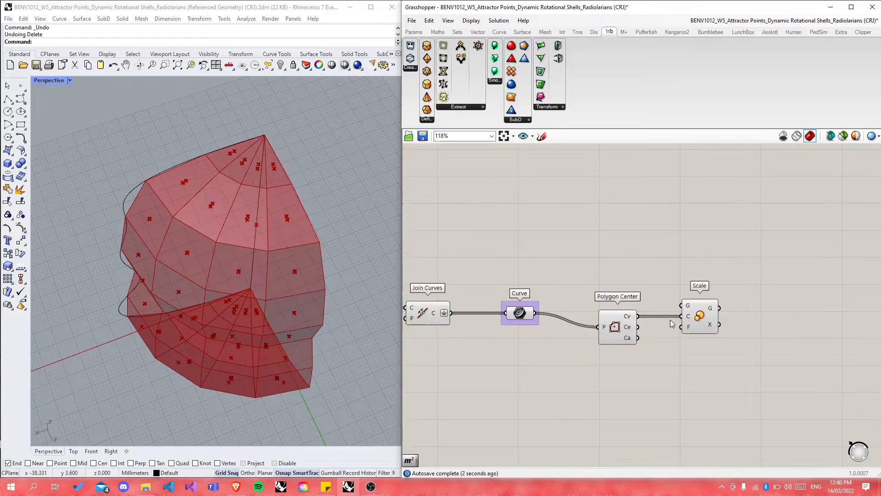
double_click(593, 420)
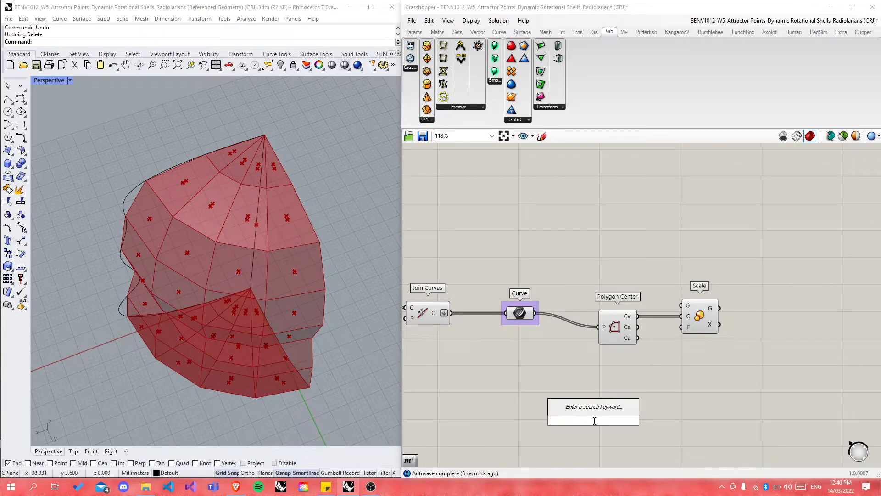
text(0.00<1)
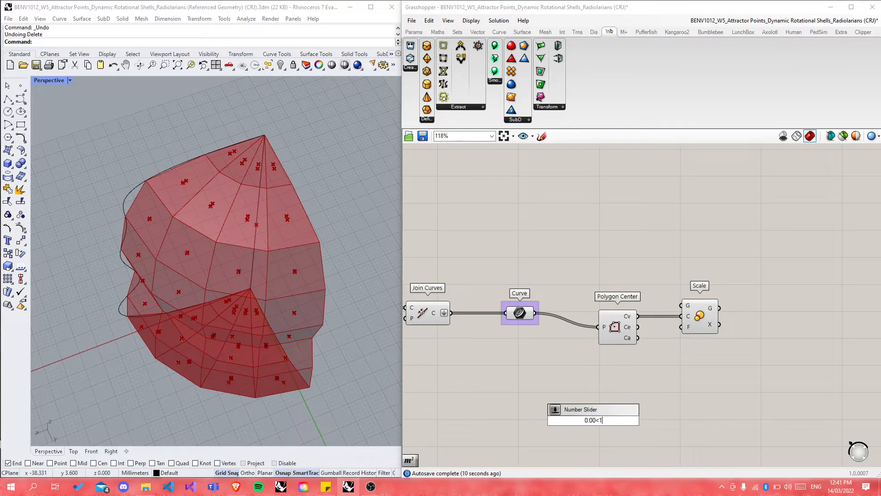
Step: Place the slider, wire it to Scale's F input and set the Factor to 0.83
key(Return)
drag(638, 420, 682, 335)
drag(578, 420, 624, 422)
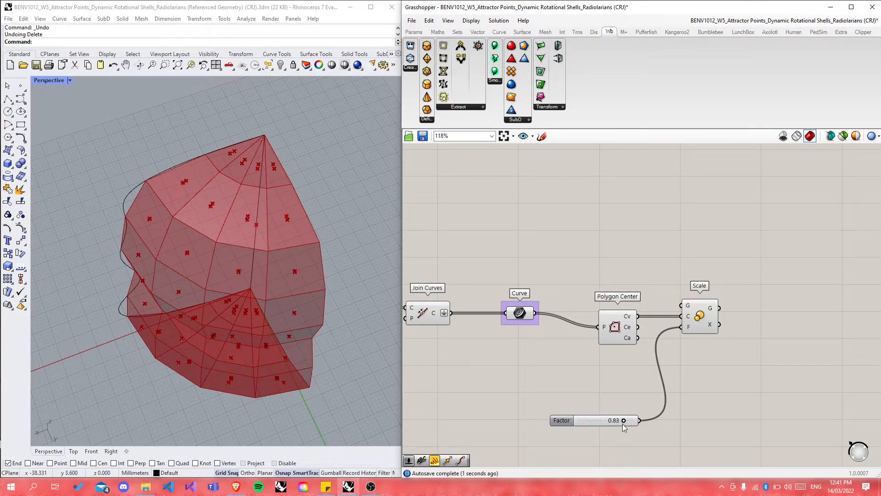
drag(561, 420, 546, 391)
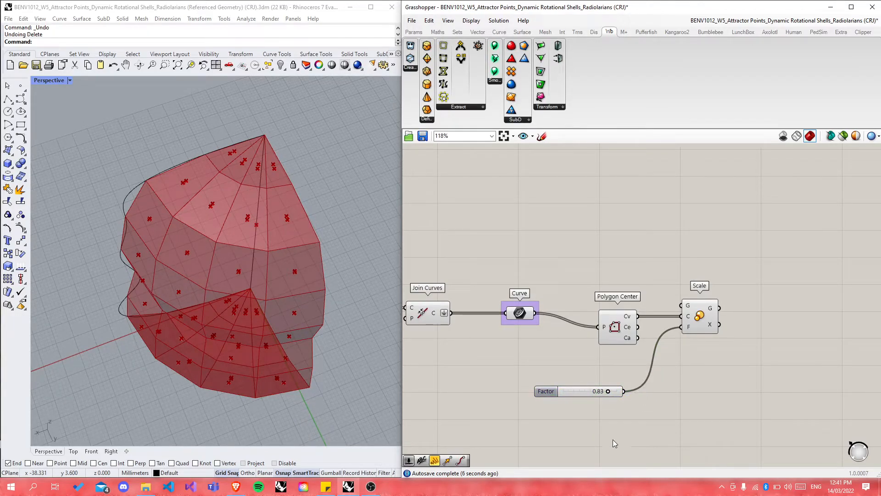
Step: Feed the cell curves into Scale's G input and tidy Polygon Center and Scale below
click(522, 319)
click(528, 342)
drag(668, 307, 681, 305)
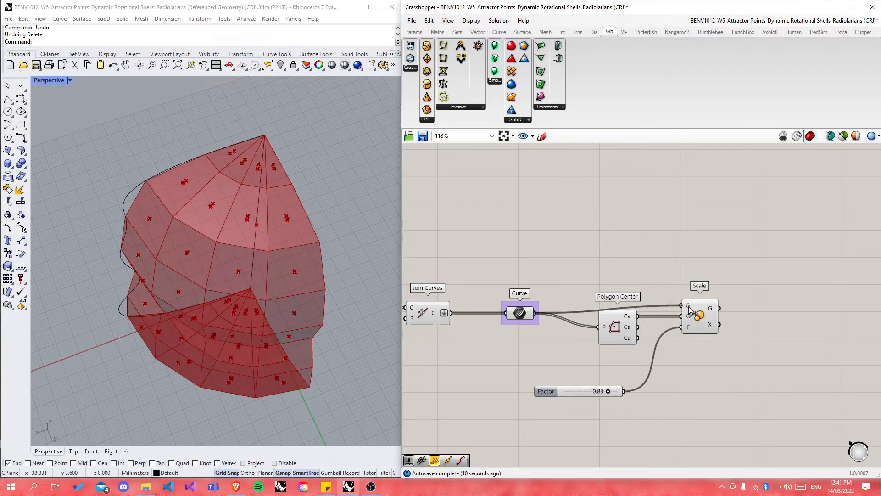
scroll(271, 220, up, 8)
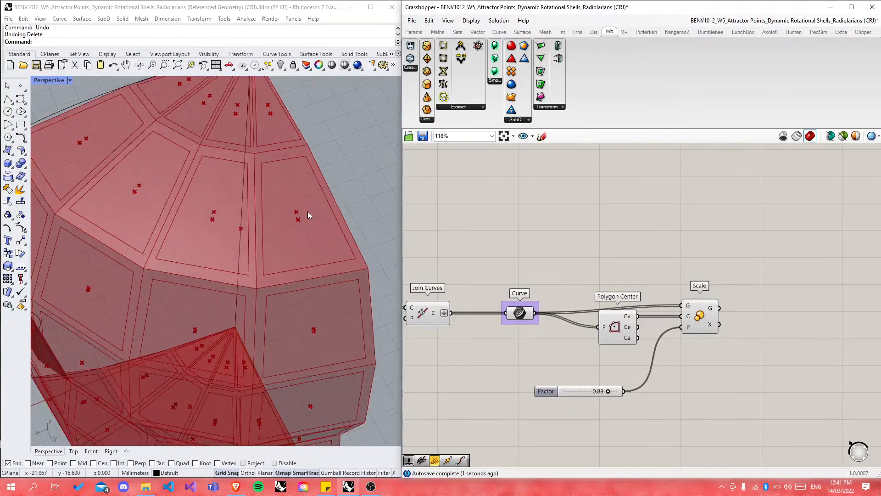
right_drag(330, 184, 353, 200)
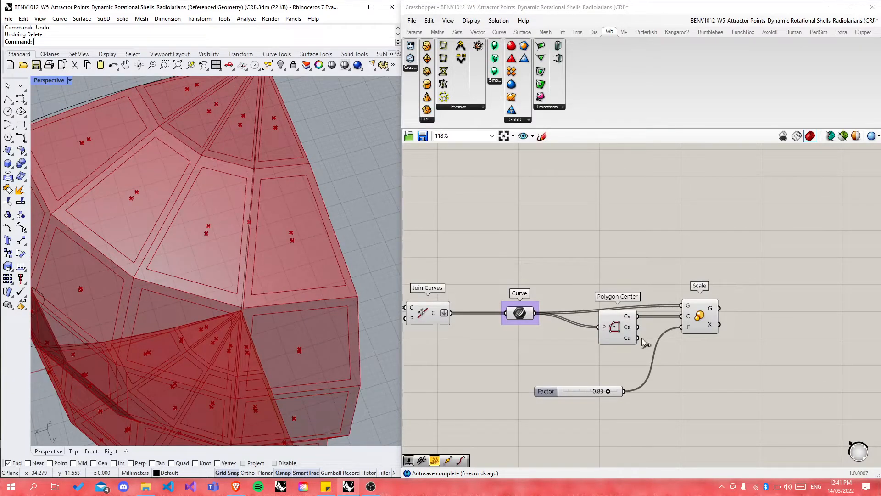
drag(620, 333, 620, 347)
drag(699, 319, 698, 327)
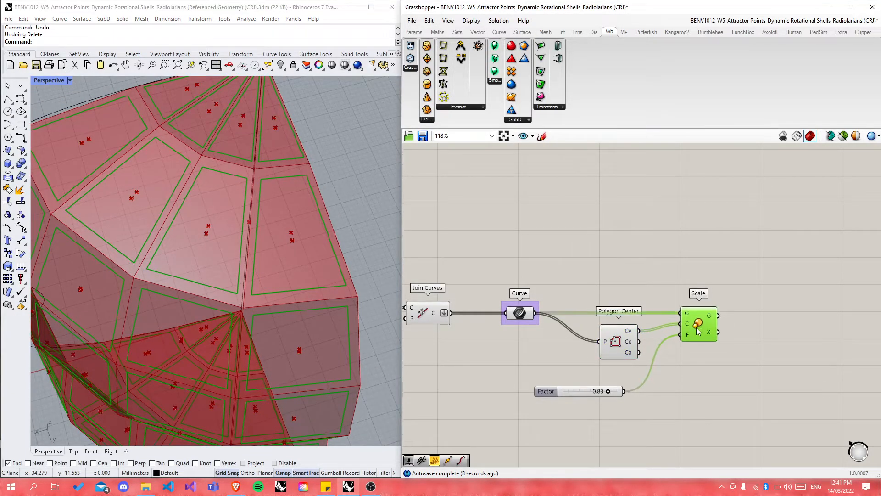
click(590, 424)
scroll(590, 425, down, 2)
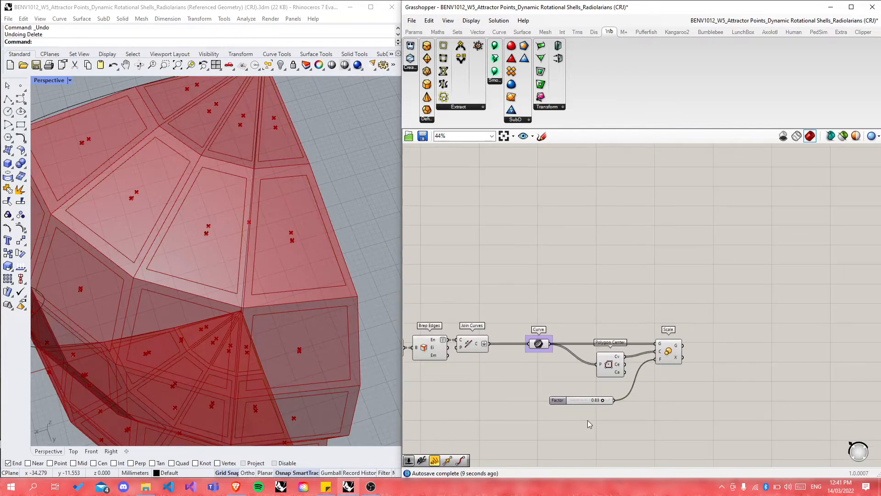
scroll(596, 387, down, 2)
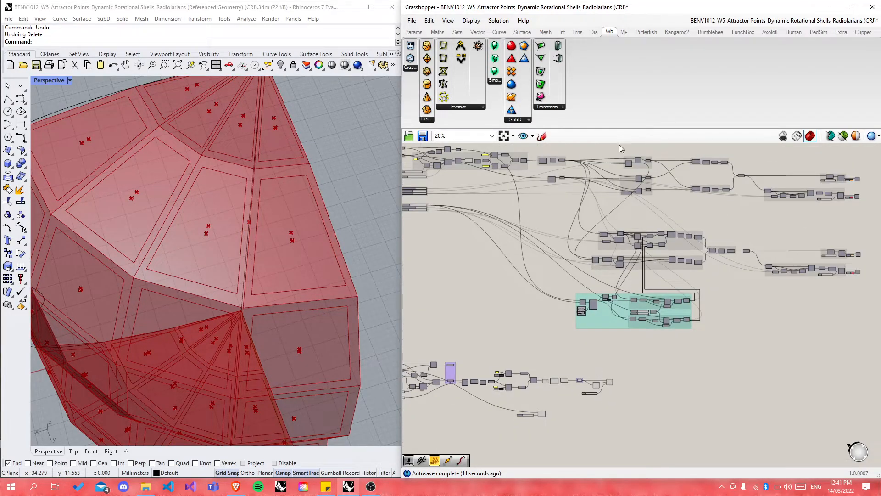
scroll(665, 163, up, 3)
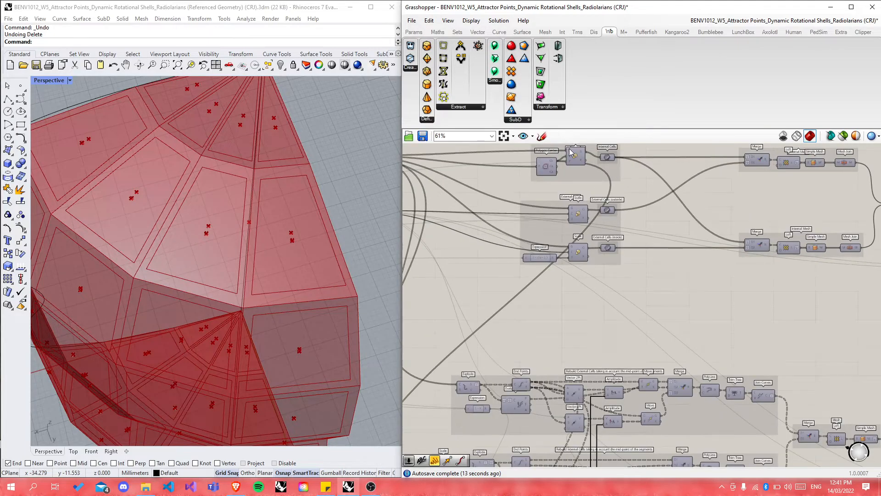
scroll(571, 152, up, 3)
scroll(554, 284, down, 2)
scroll(557, 204, up, 2)
drag(528, 208, 526, 220)
drag(583, 196, 586, 205)
click(656, 217)
click(629, 193)
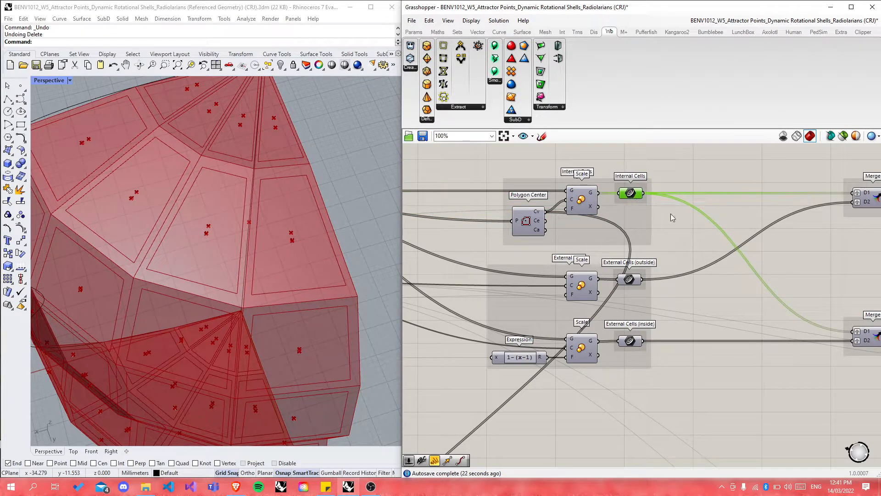
scroll(735, 171, down, 3)
key(space)
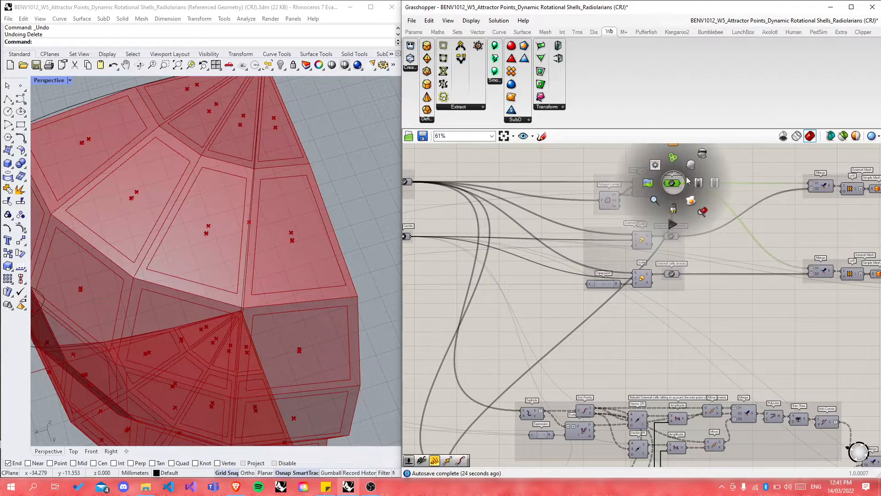
click(691, 166)
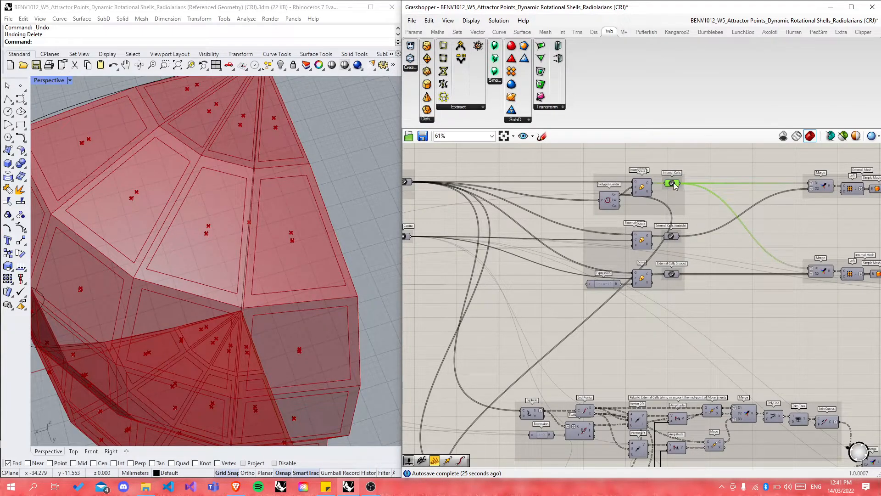
key(space)
click(673, 216)
right_drag(293, 271, 316, 299)
key(space)
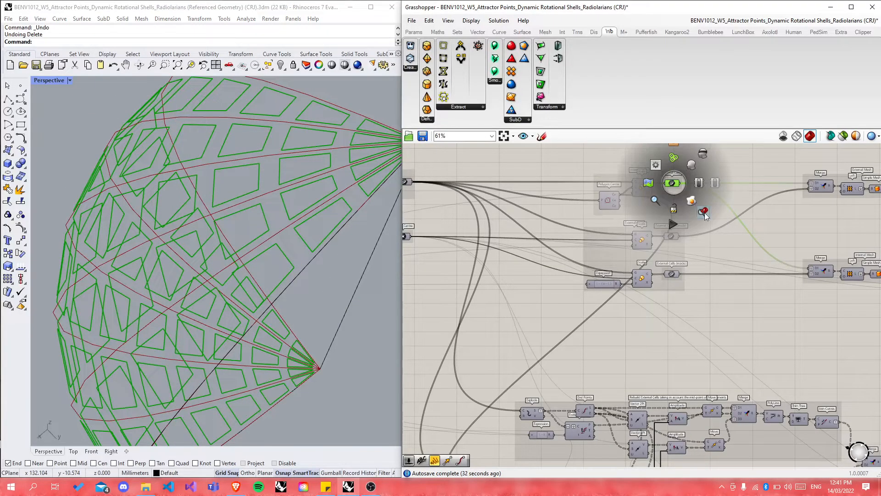
click(704, 154)
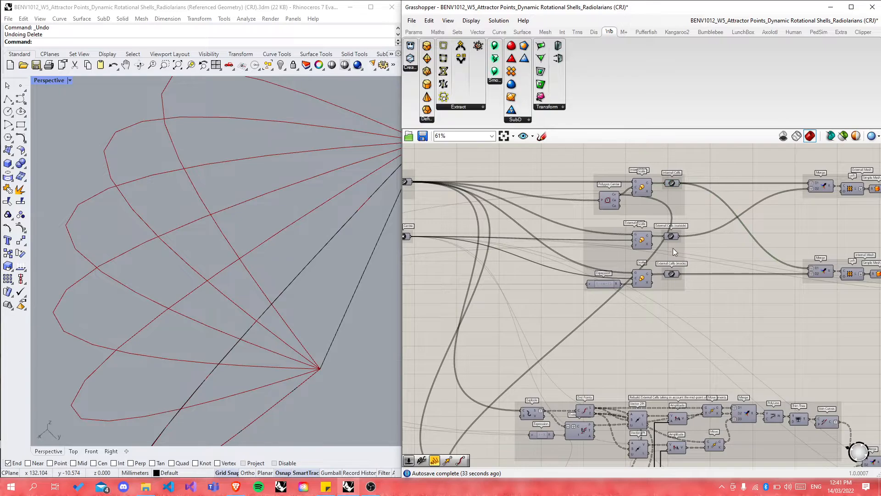
scroll(687, 207, down, 3)
scroll(688, 207, down, 3)
Step: Restore the shell preview and lower the Factor slider to shrink the inset cells
scroll(673, 374, up, 7)
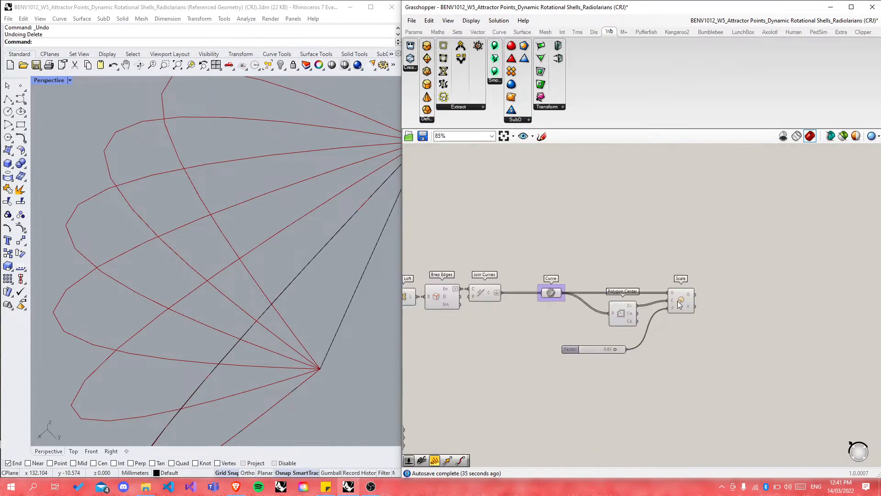
middle_click(679, 306)
click(707, 332)
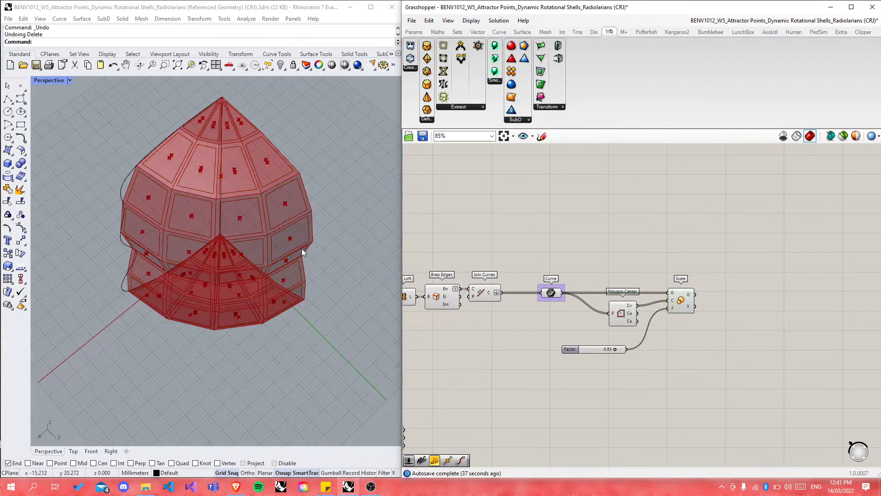
right_drag(302, 249, 251, 243)
scroll(258, 216, up, 6)
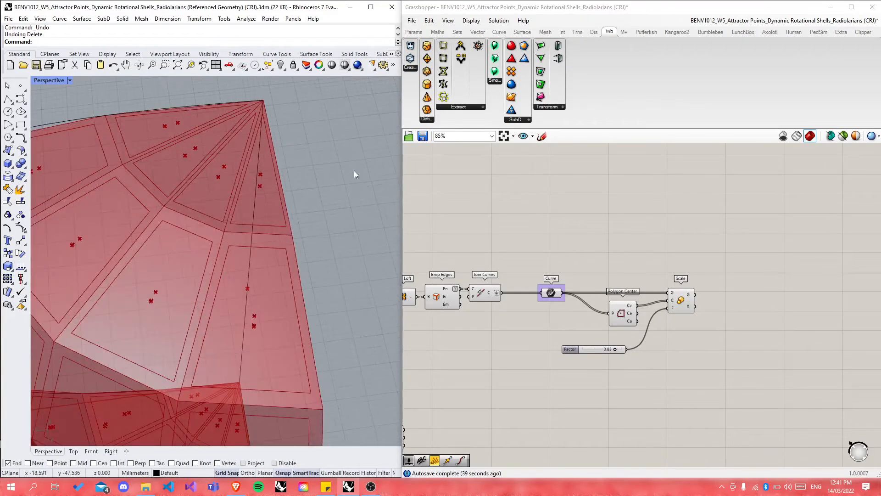
scroll(554, 321, up, 3)
drag(624, 351, 602, 351)
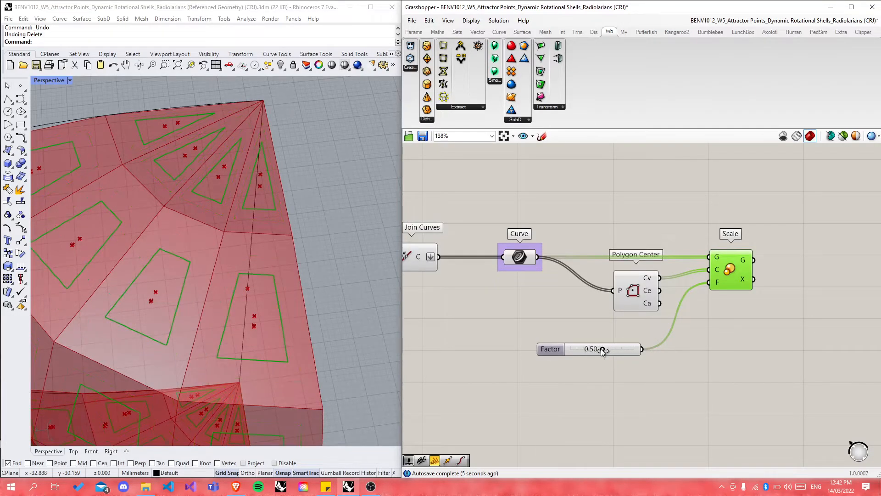
Step: Orbit the shell, then shift Polygon Center slightly down-left on the canvas
right_drag(294, 257, 428, 317)
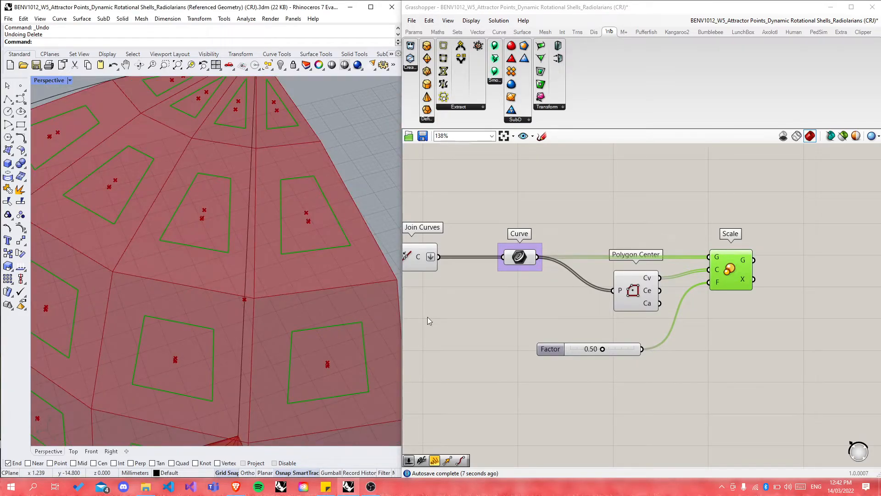
click(428, 317)
click(632, 297)
drag(632, 298, 627, 313)
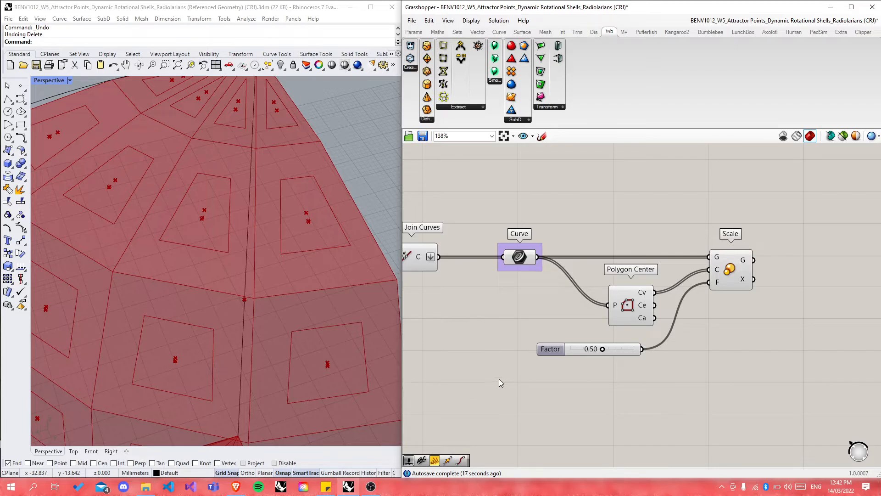
Step: Zoom Rhino's viewport to the External Cells (outside) geometry
scroll(496, 383, down, 3)
scroll(494, 382, down, 10)
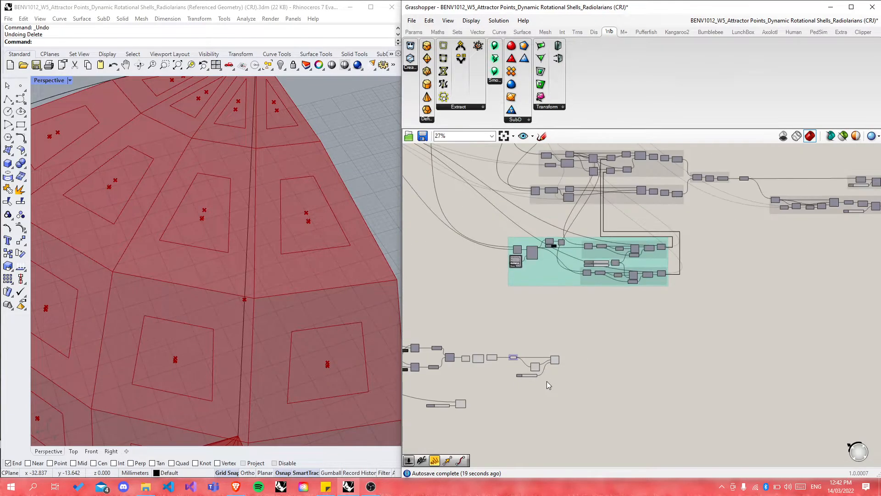
scroll(575, 187, up, 10)
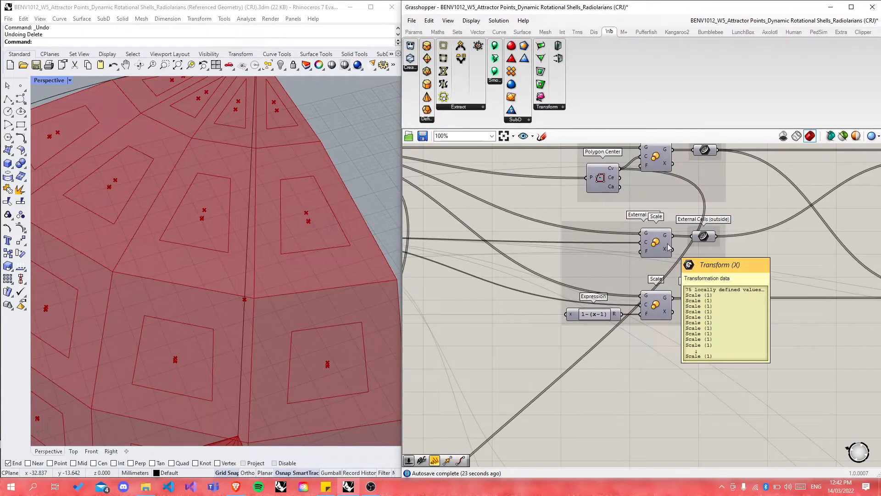
click(704, 237)
key(space)
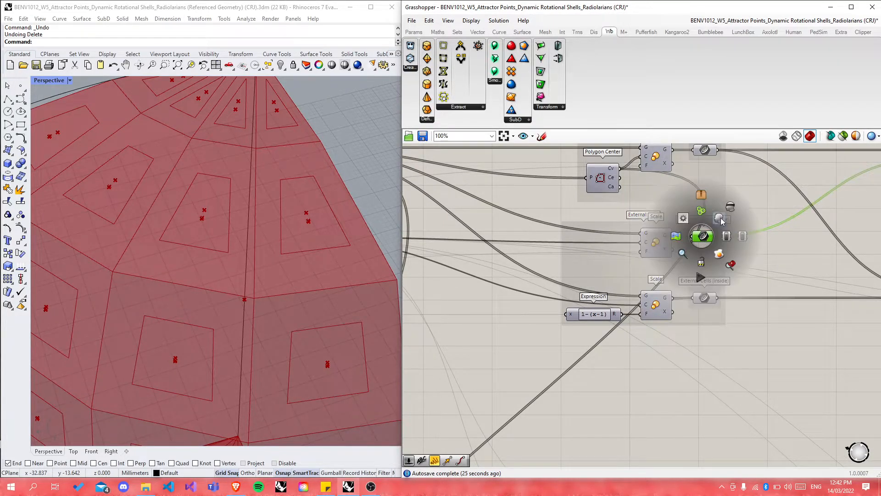
key(space)
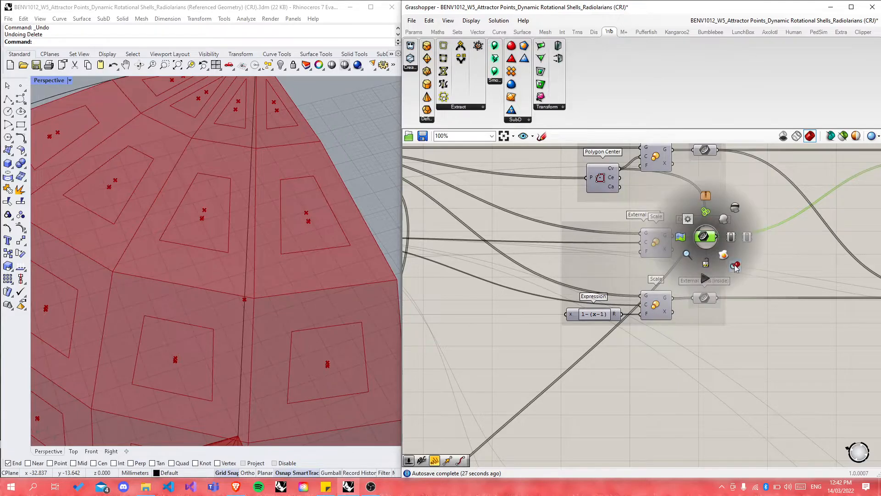
click(687, 254)
Step: Orbit and zoom around the outer cell wireframe, then select the External Scale component
scroll(247, 239, up, 6)
right_drag(247, 239, 222, 243)
scroll(222, 243, down, 6)
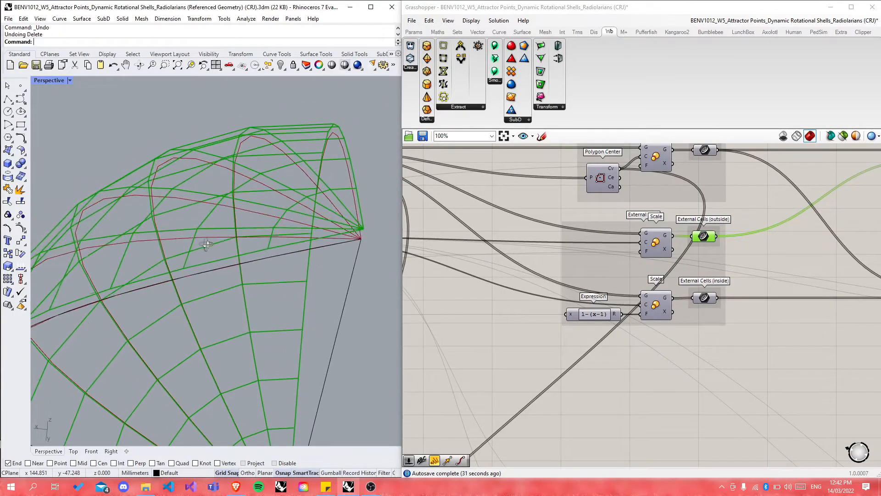
scroll(251, 332, up, 8)
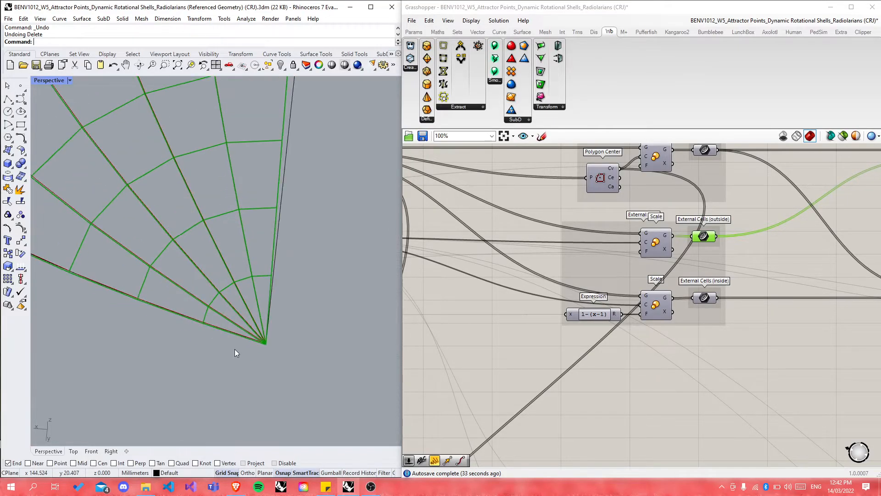
right_drag(251, 332, 293, 365)
scroll(296, 360, down, 5)
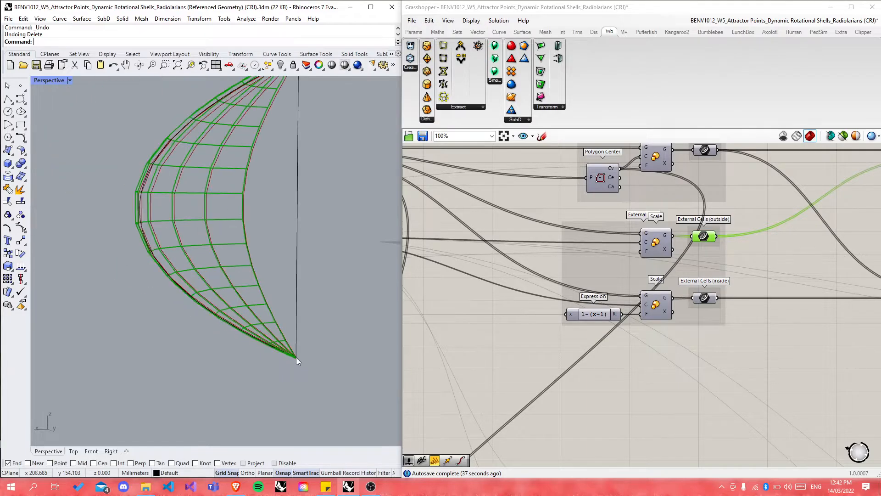
scroll(297, 205, up, 3)
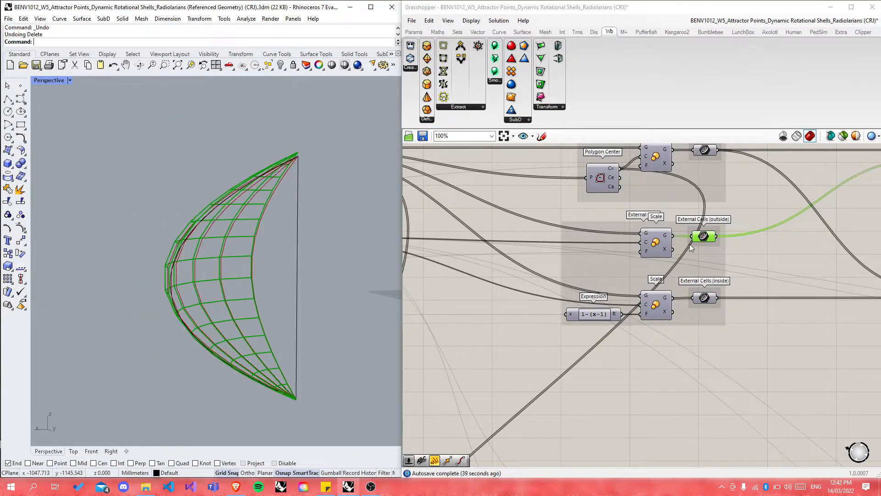
click(656, 243)
scroll(768, 262, down, 8)
Step: Zoom Rhino's view to the cells from the Scale fed by the 1-(x-1) Expression
scroll(545, 256, up, 8)
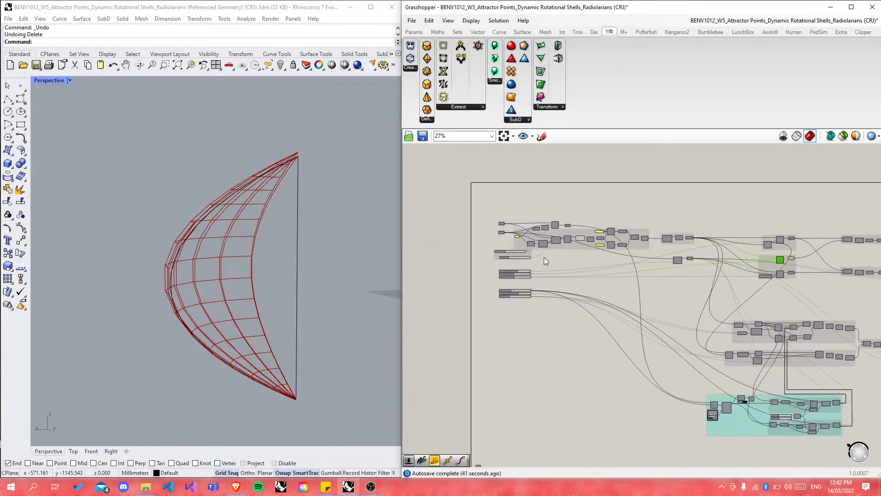
scroll(524, 262, down, 6)
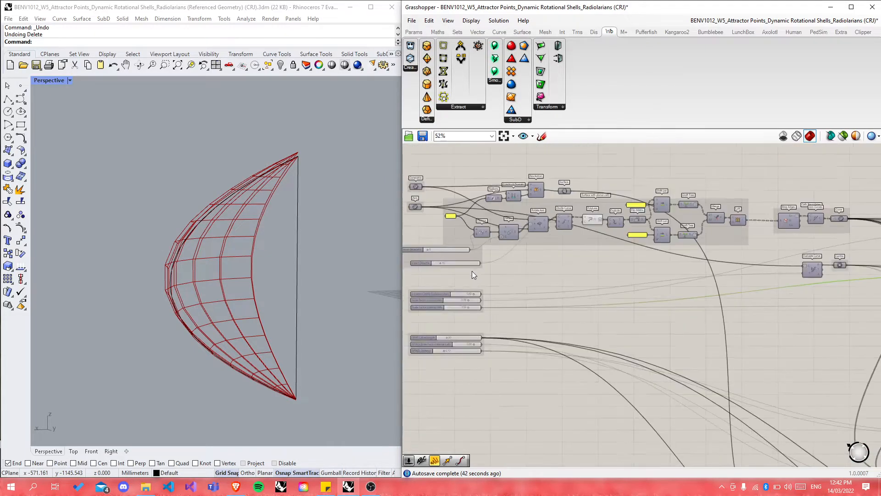
scroll(748, 272, up, 1)
scroll(748, 269, up, 6)
scroll(569, 267, down, 4)
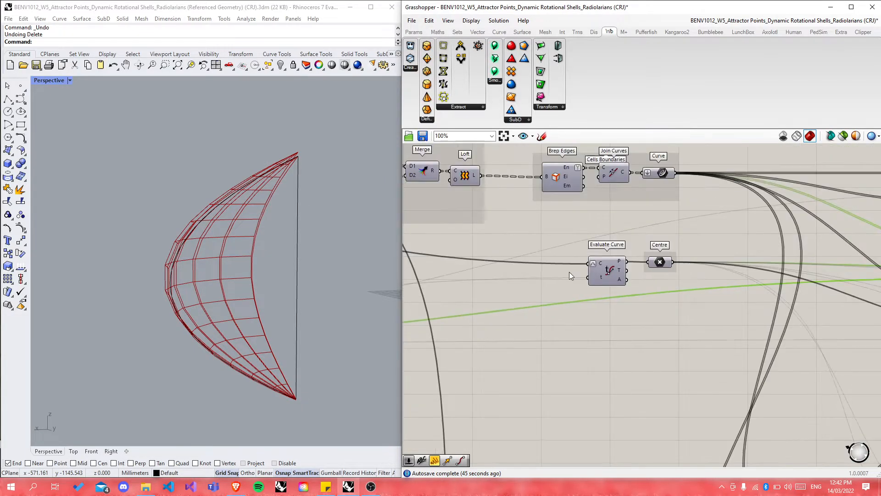
scroll(476, 248, down, 1)
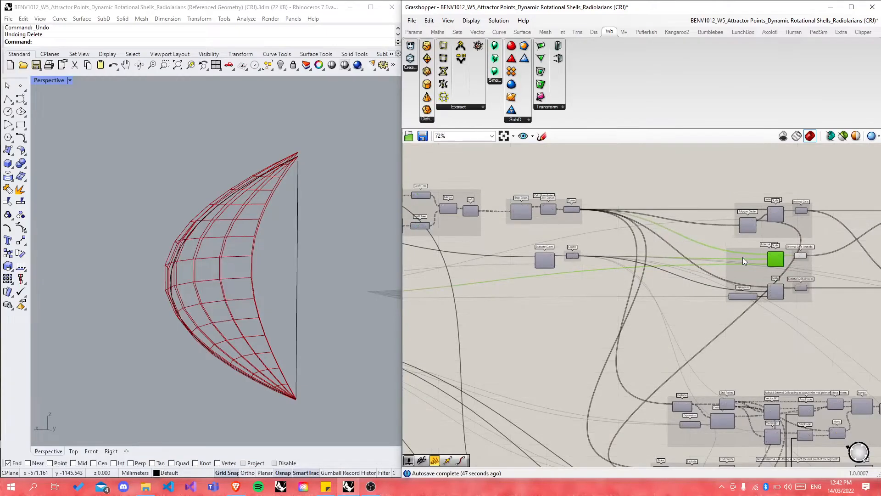
scroll(743, 257, up, 3)
scroll(744, 261, down, 1)
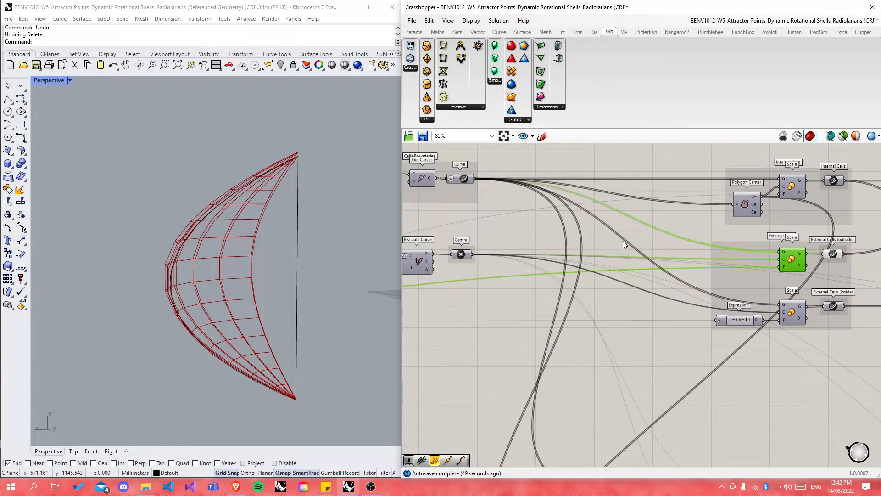
scroll(623, 241, up, 1)
click(689, 335)
click(689, 318)
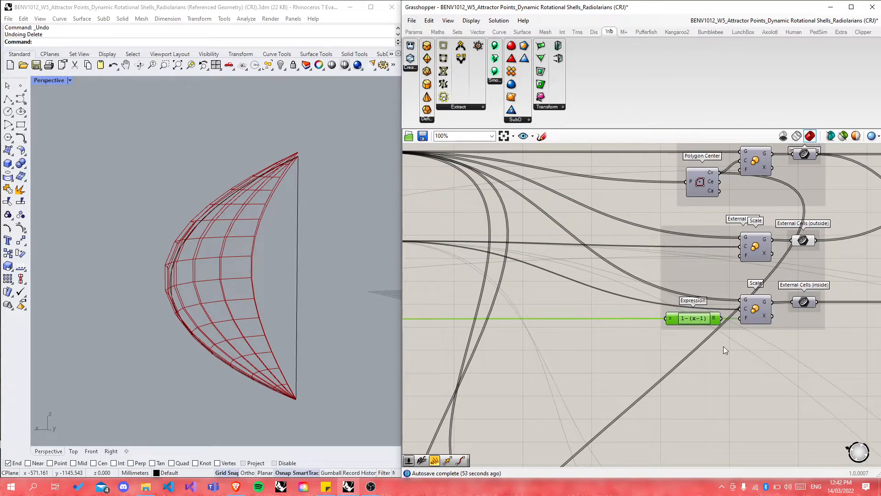
scroll(723, 349, up, 1)
click(765, 298)
middle_click(765, 298)
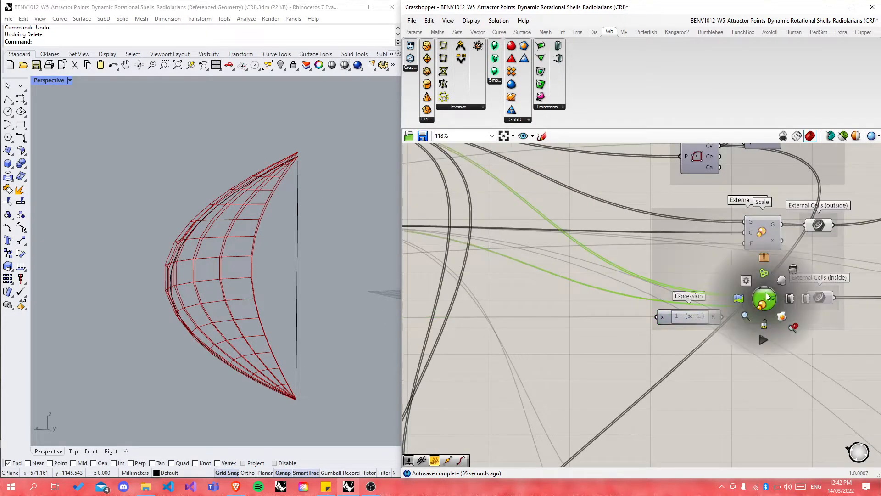
click(782, 280)
Step: Orbit the shell to compare the inner cell wireframes against the outer ones
scroll(220, 248, up, 3)
right_drag(221, 248, 285, 235)
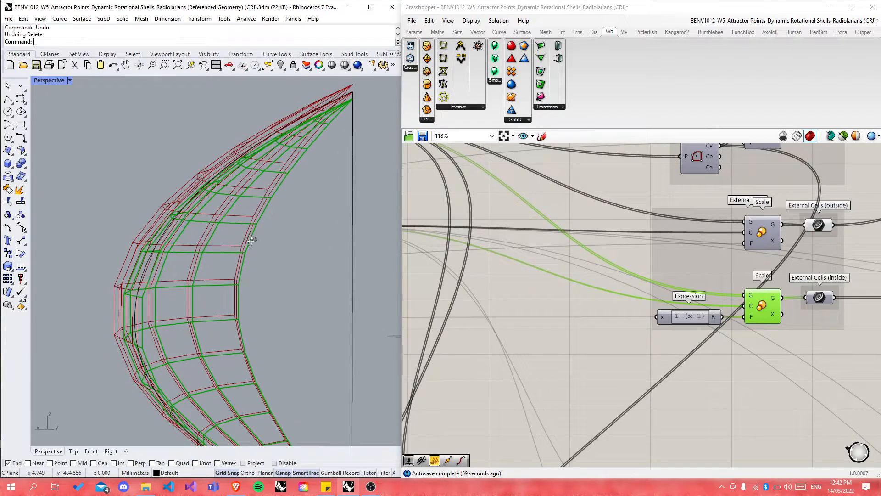
scroll(522, 285, down, 2)
scroll(637, 308, up, 1)
scroll(638, 307, up, 2)
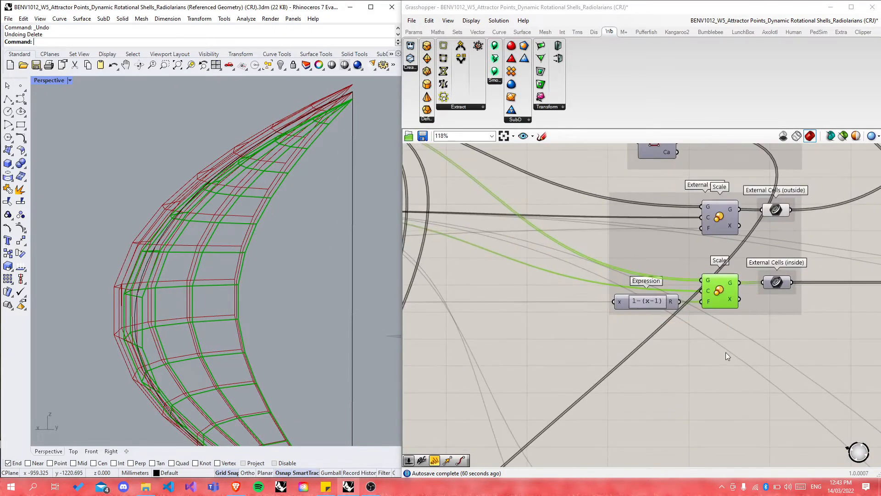
Step: Deselect the Scale, select a cluster of components briefly, then clear the selection and zoom out
click(704, 372)
scroll(625, 232, down, 6)
drag(592, 183, 663, 237)
middle_click(664, 238)
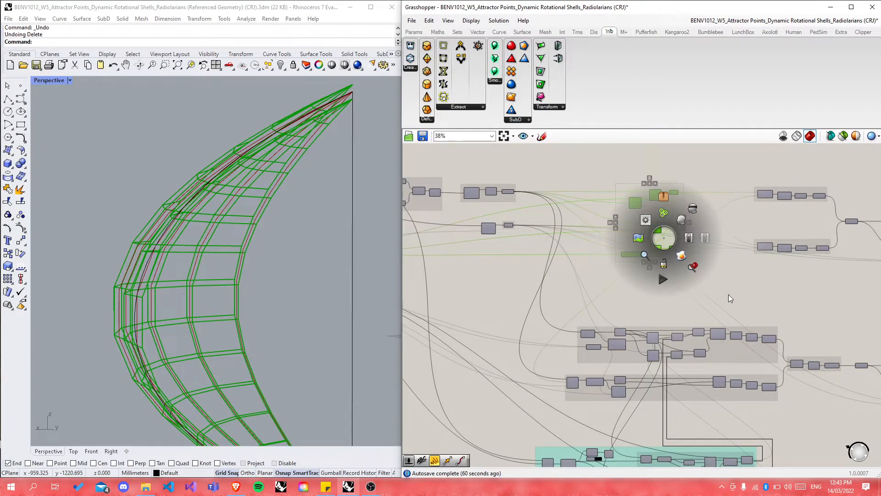
scroll(715, 261, down, 6)
click(715, 262)
scroll(712, 232, down, 4)
Step: Zoom Rhino's view to the first Scale component's scaled cells, then deselect it
scroll(691, 296, up, 15)
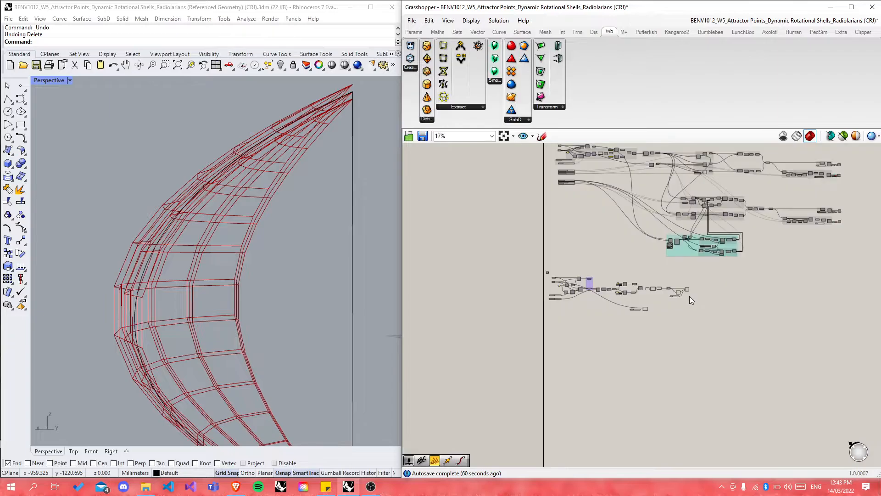
scroll(671, 296, up, 2)
scroll(633, 288, up, 3)
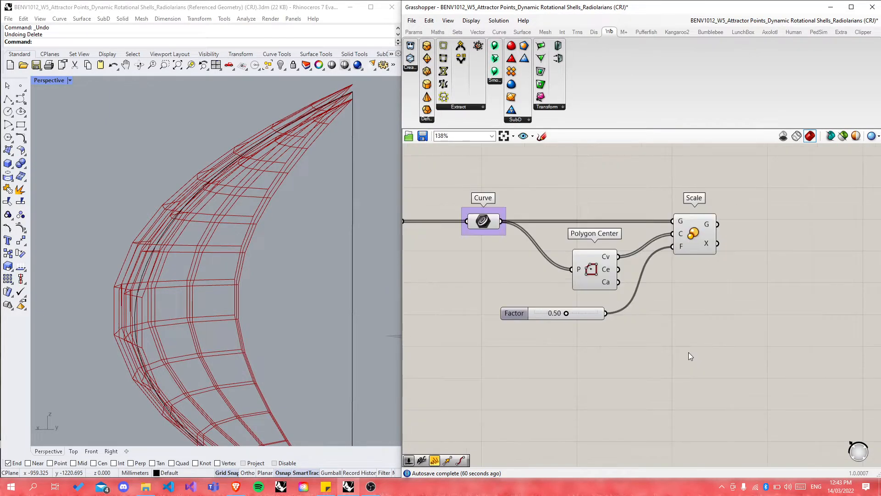
double_click(687, 394)
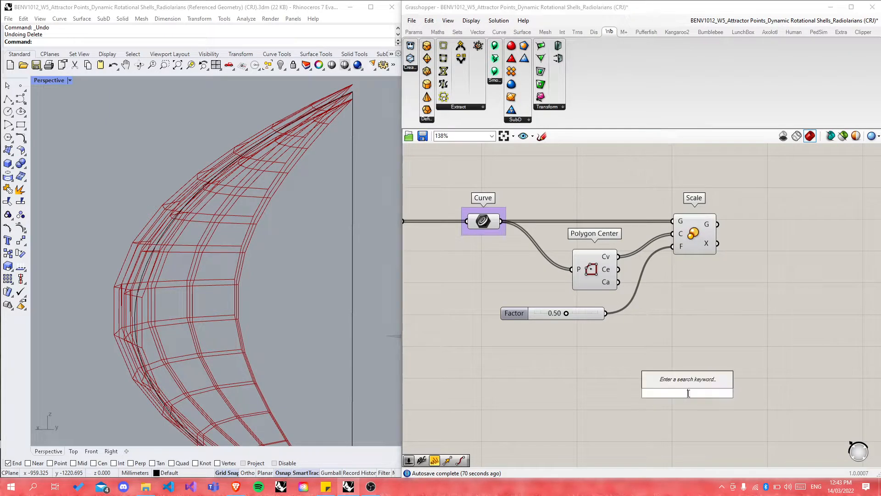
click(692, 233)
middle_click(692, 230)
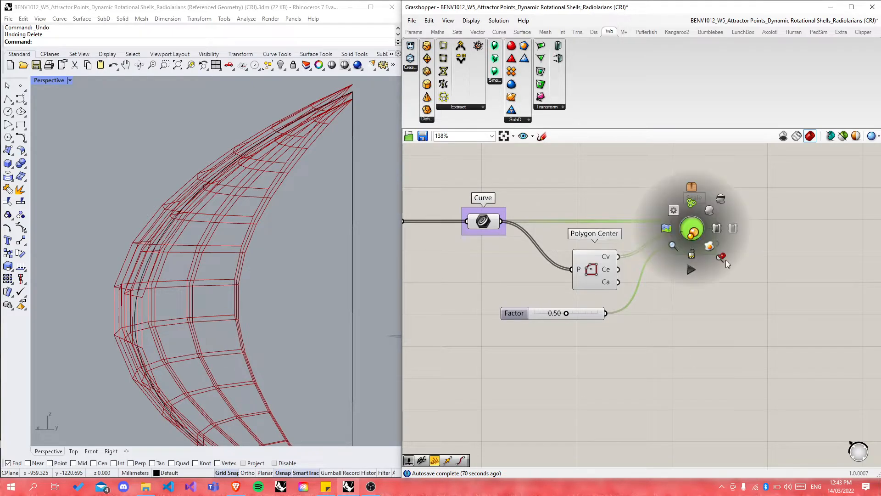
click(727, 262)
click(695, 364)
Step: Add a second Scale component and place it below the first one
double_click(685, 364)
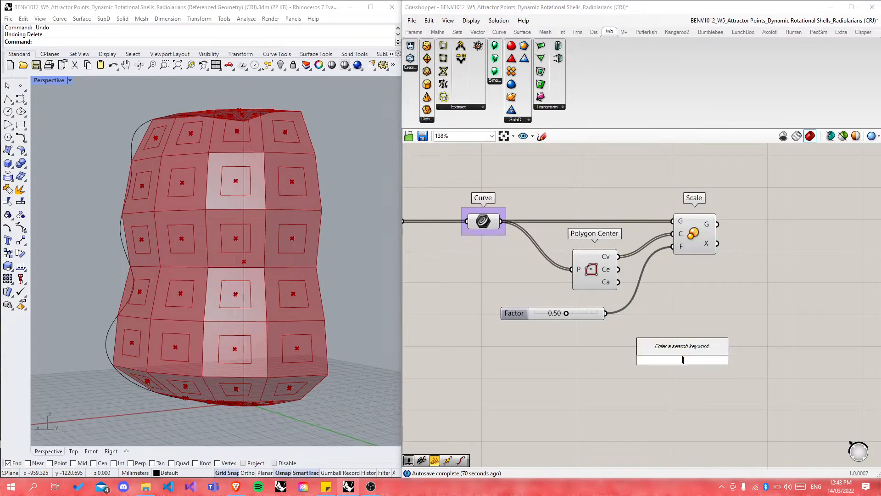
text(scale)
key(Return)
drag(685, 361, 700, 372)
click(738, 301)
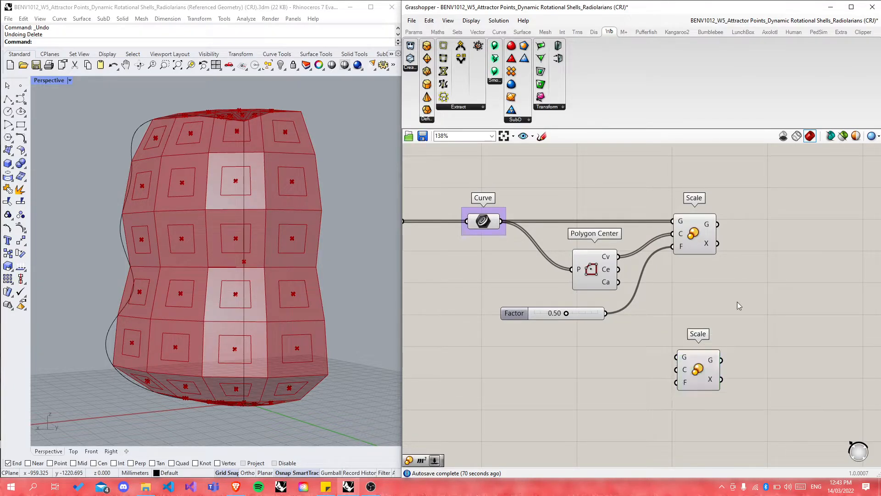
Step: Add a Curve parameter fed by the first Scale's geometry output
double_click(757, 226)
text(curve)
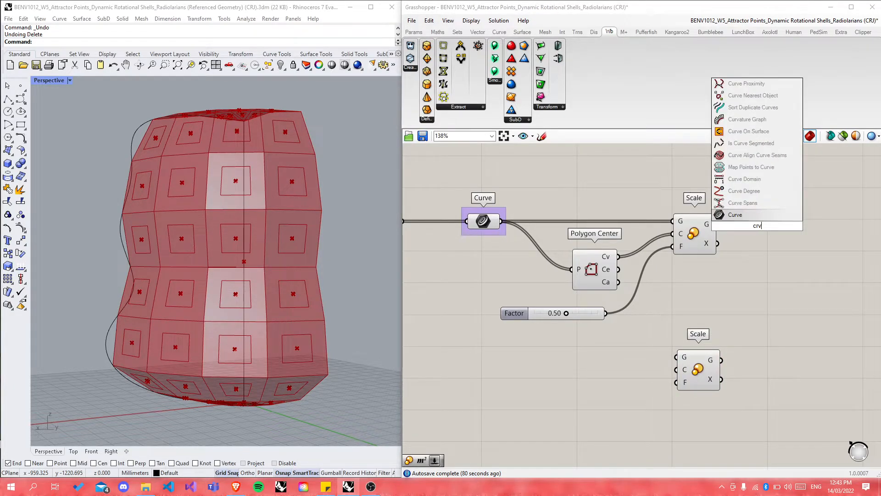
key(Return)
drag(715, 225, 788, 224)
Step: Rename the Curve parameter to 'Internal cells'
right_click(788, 224)
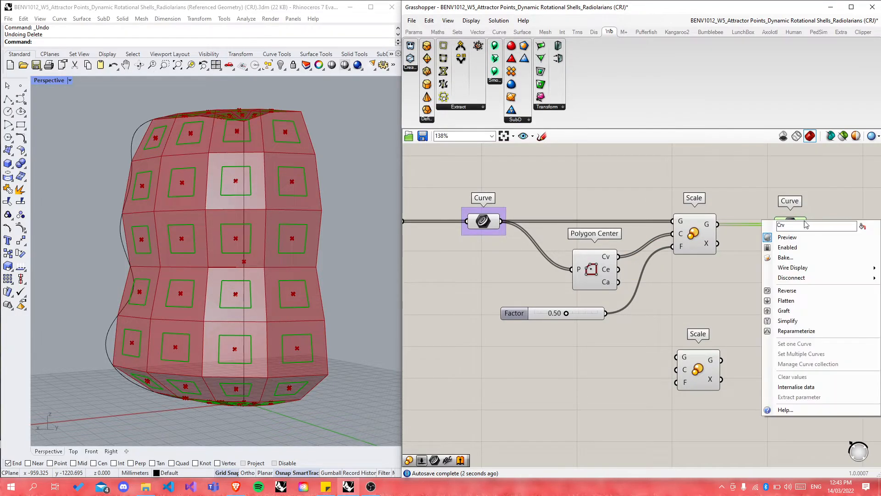
text(Interior Crvs)
key(BackSpace)
key(BackSpace)
key(BackSpace)
key(BackSpace)
scroll(703, 372, down, 6)
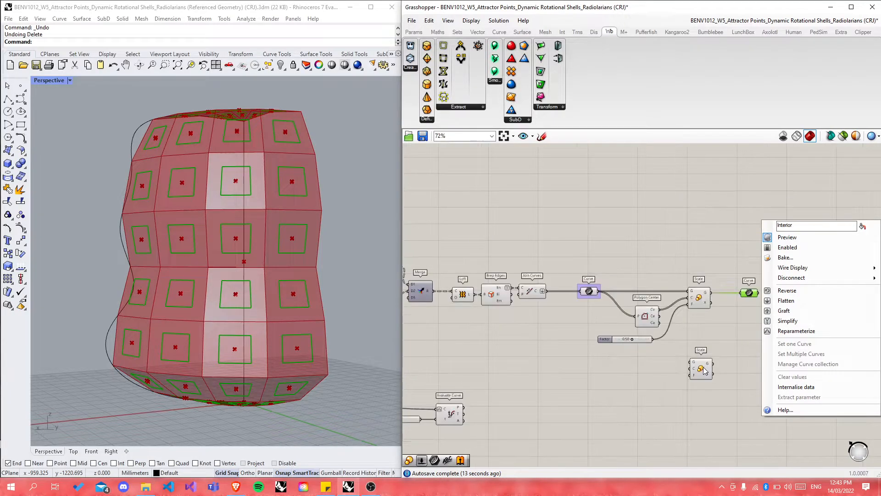
scroll(640, 240, up, 5)
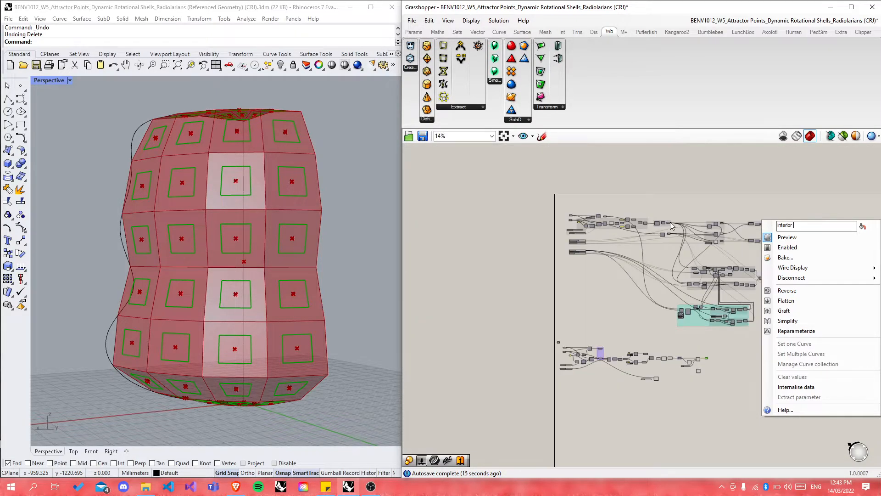
scroll(640, 240, up, 2)
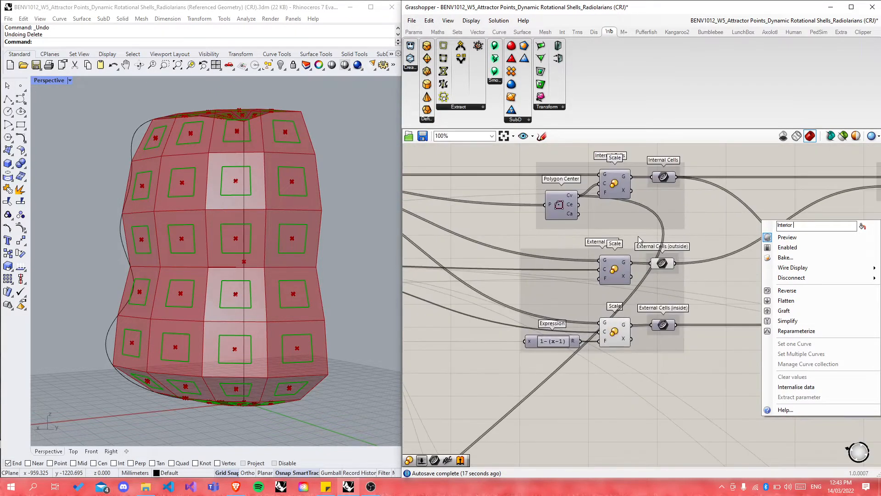
scroll(682, 205, down, 7)
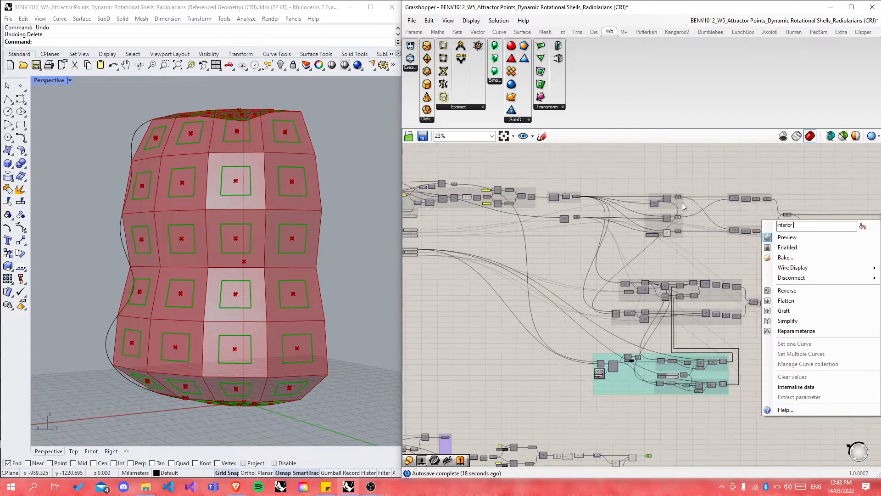
scroll(677, 261, up, 8)
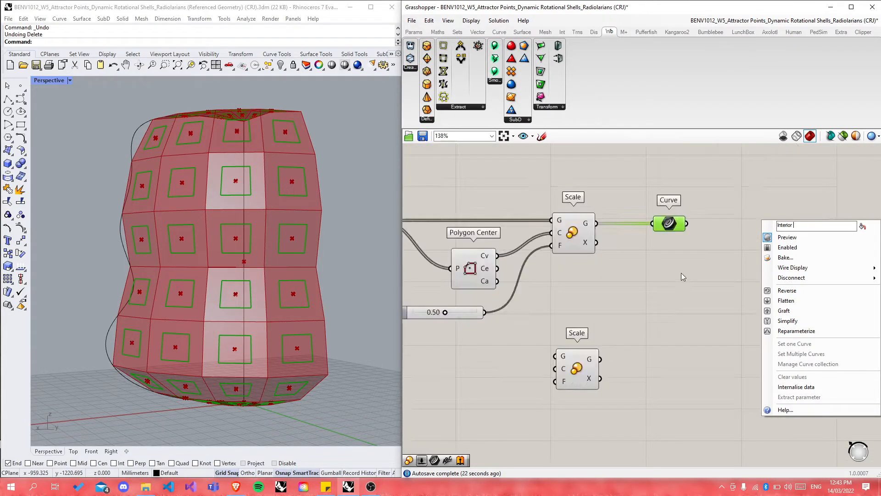
key(BackSpace)
key(BackSpace)
key(BackSpace)
key(BackSpace)
key(BackSpace)
text(ernal cells)
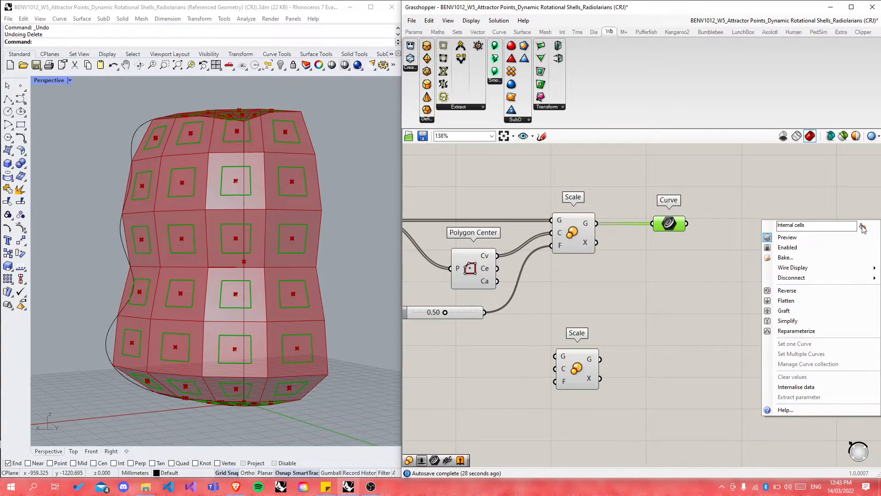
key(Return)
scroll(780, 213, down, 1)
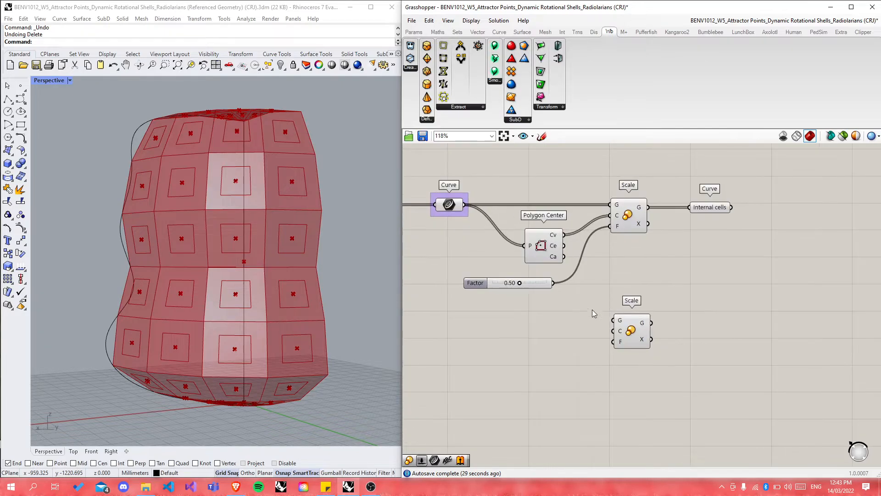
scroll(742, 324, down, 2)
scroll(510, 307, up, 2)
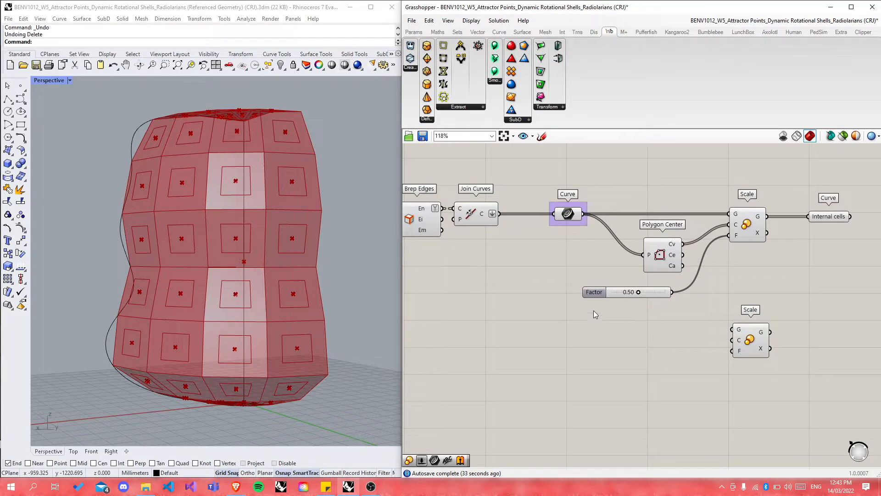
Step: Wire the shell cell curves into the second Scale's G input
click(568, 213)
right_drag(545, 264, 538, 299)
right_drag(364, 289, 262, 295)
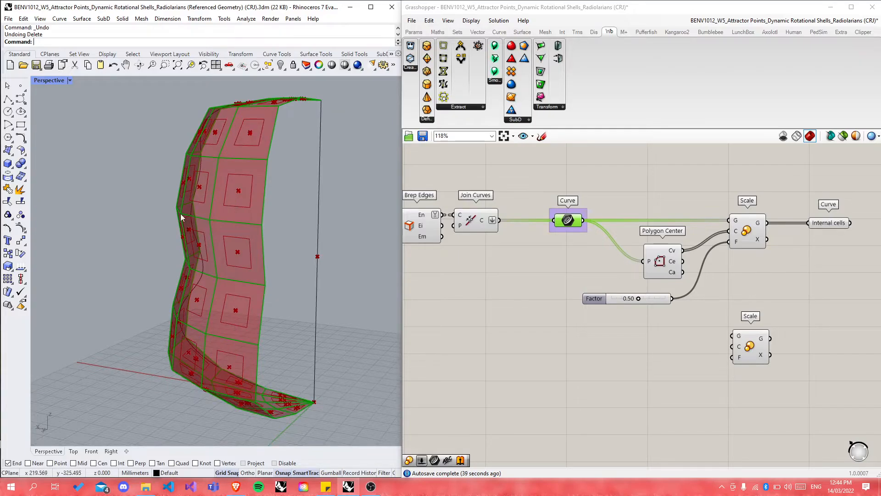
scroll(183, 214, up, 5)
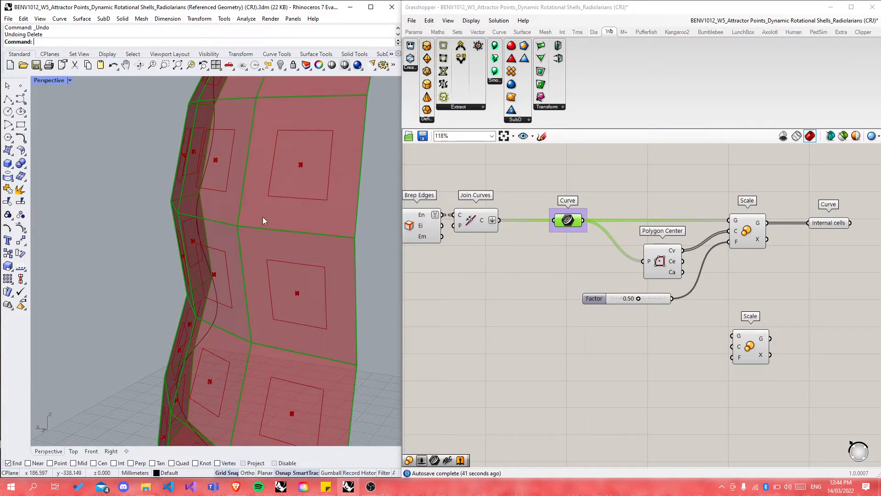
scroll(252, 213, down, 5)
scroll(687, 299, up, 2)
scroll(687, 299, up, 1)
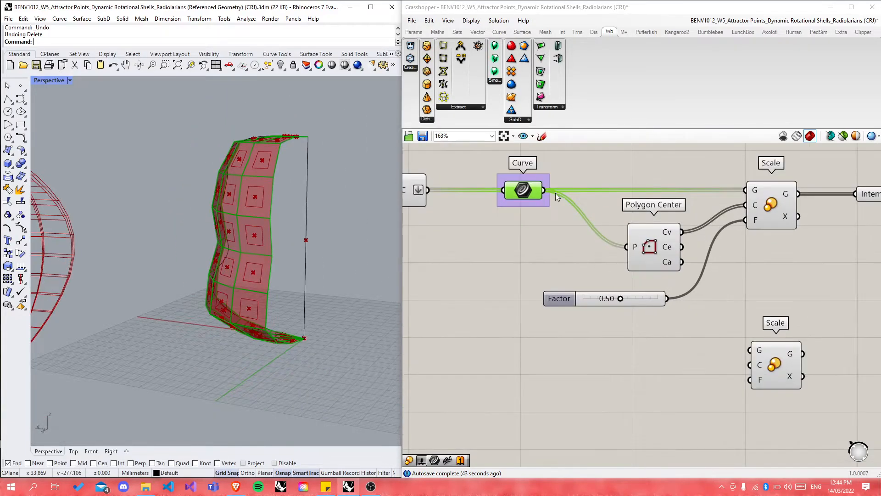
drag(545, 191, 757, 350)
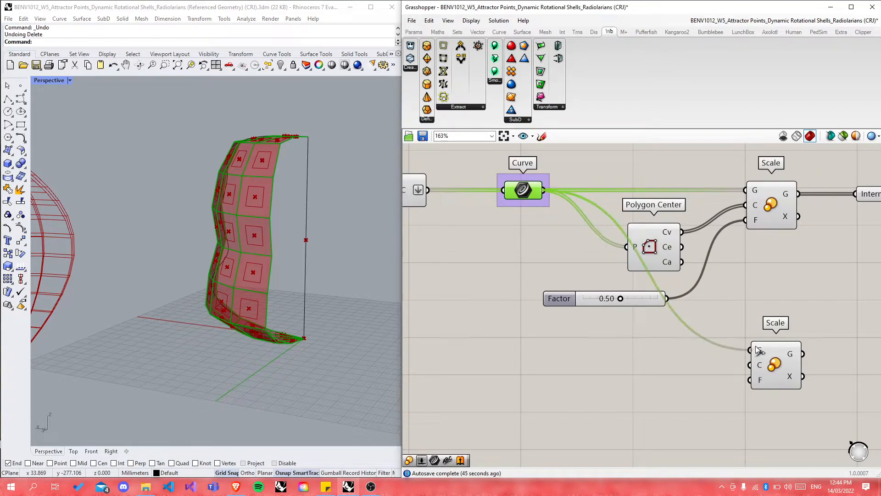
Step: Preview the second Scale's scaled cell copy in Rhino and nudge the component into place
click(773, 365)
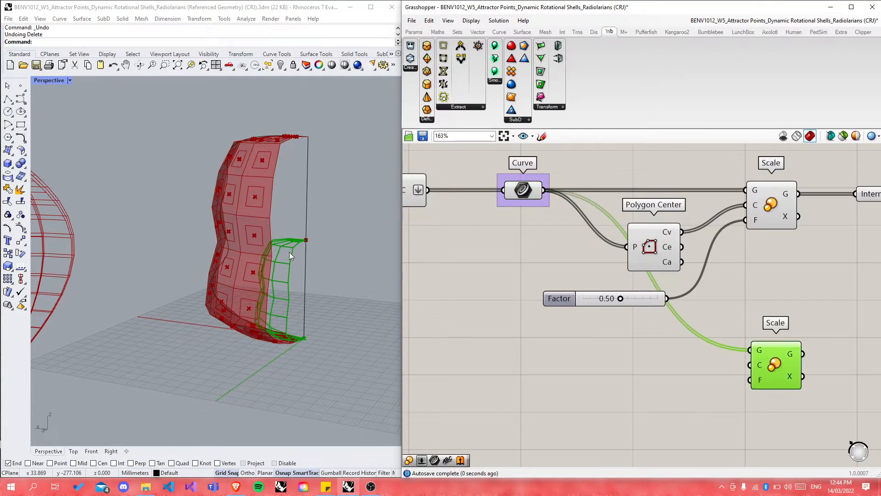
scroll(320, 302, up, 3)
right_drag(324, 306, 317, 304)
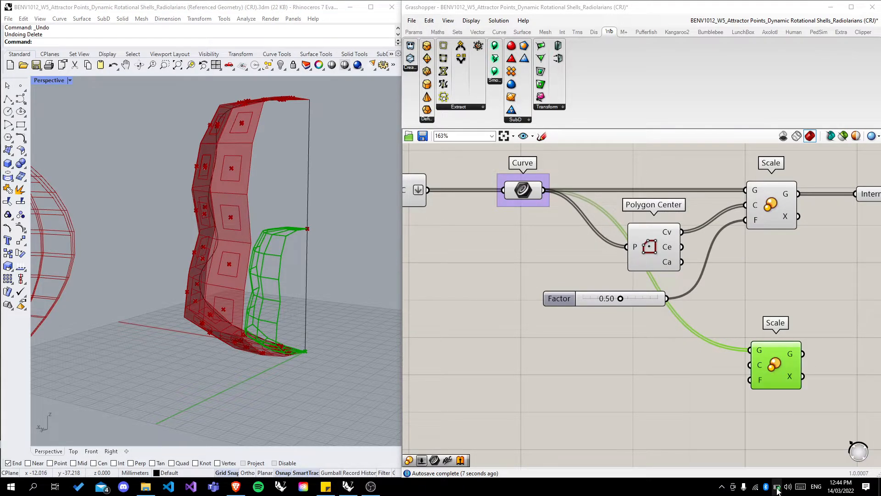
click(777, 489)
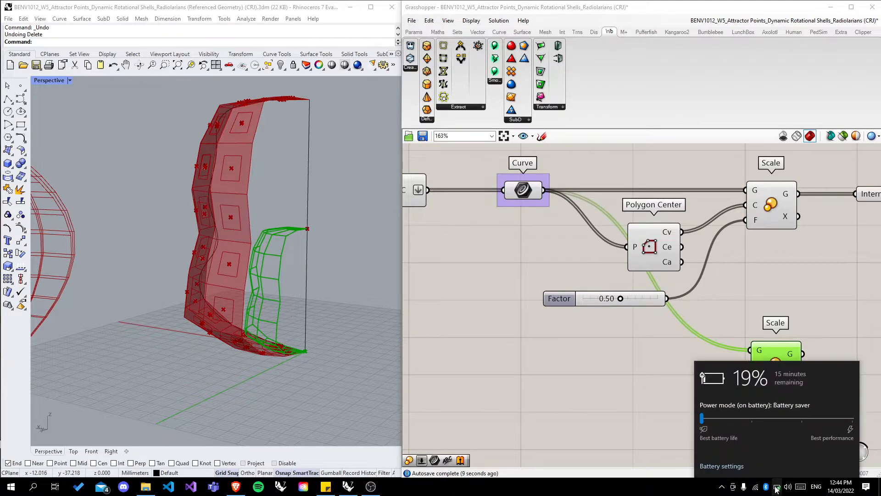
click(612, 389)
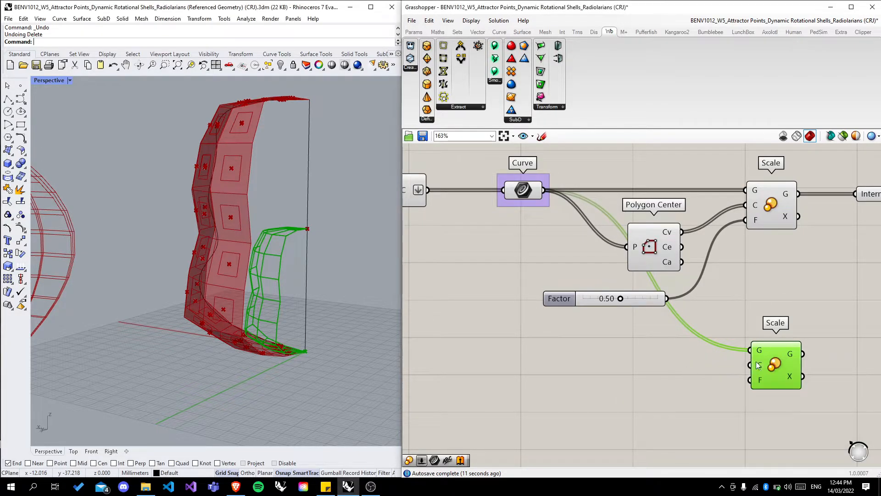
drag(777, 369, 772, 365)
click(647, 399)
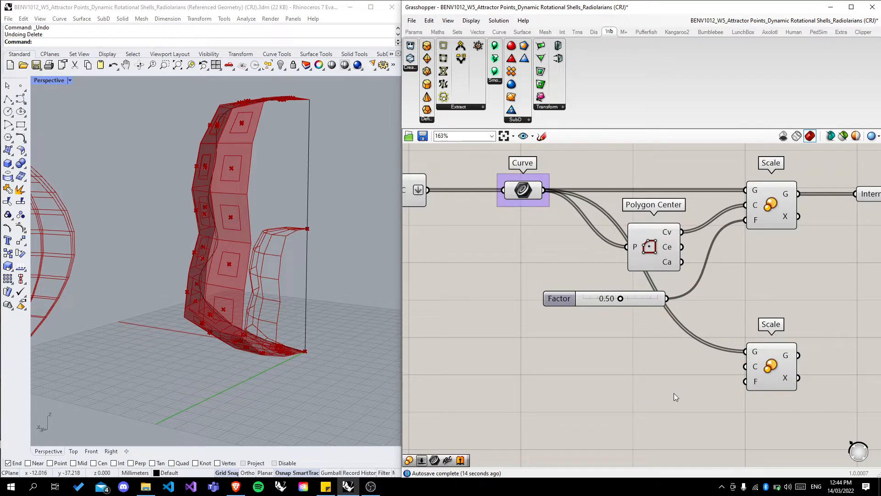
scroll(675, 394, down, 2)
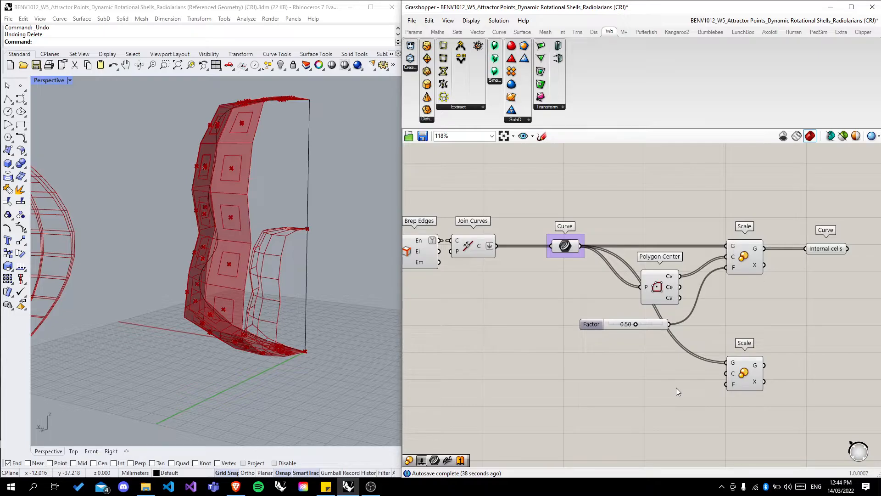
Step: Undo a mistakenly added Curve parameter and Line + Pt component
scroll(778, 298, down, 2)
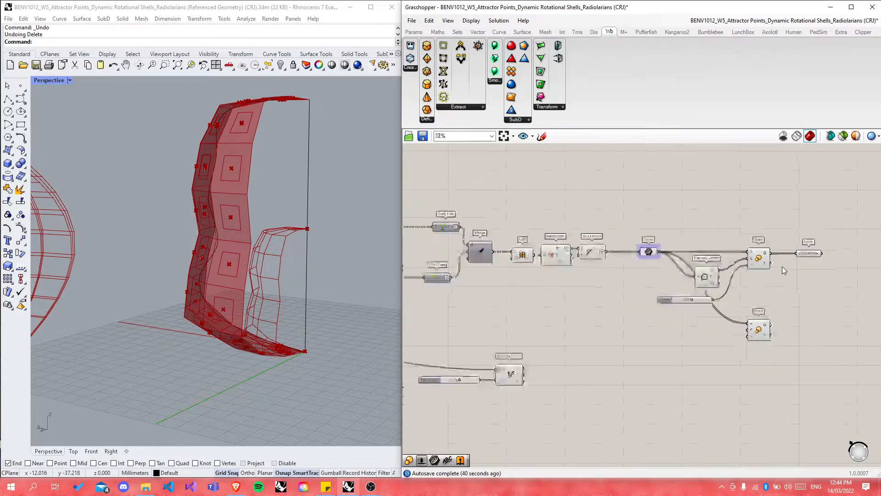
scroll(583, 385, up, 1)
double_click(550, 375)
text(curve)
key(Return)
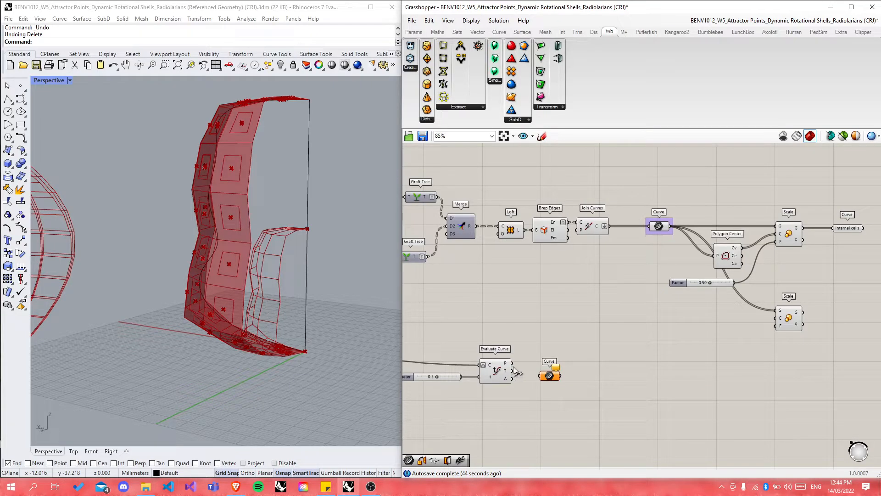
drag(511, 363, 601, 363)
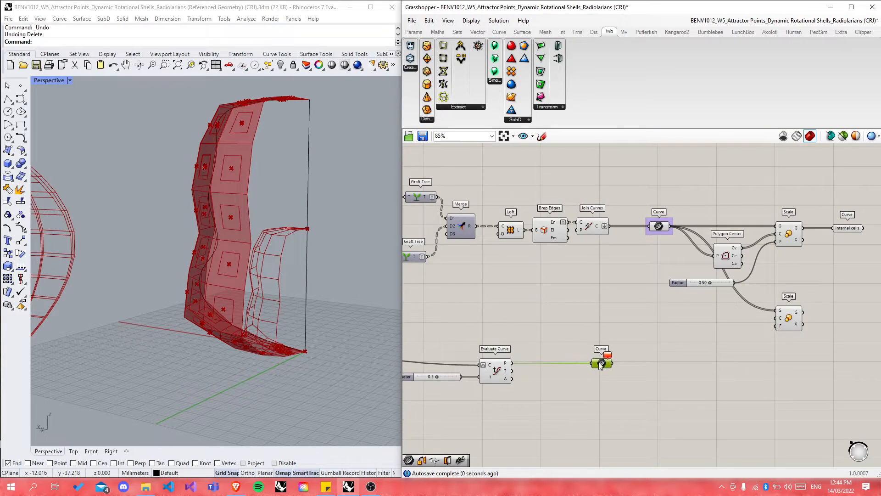
scroll(504, 367, up, 3)
double_click(670, 387)
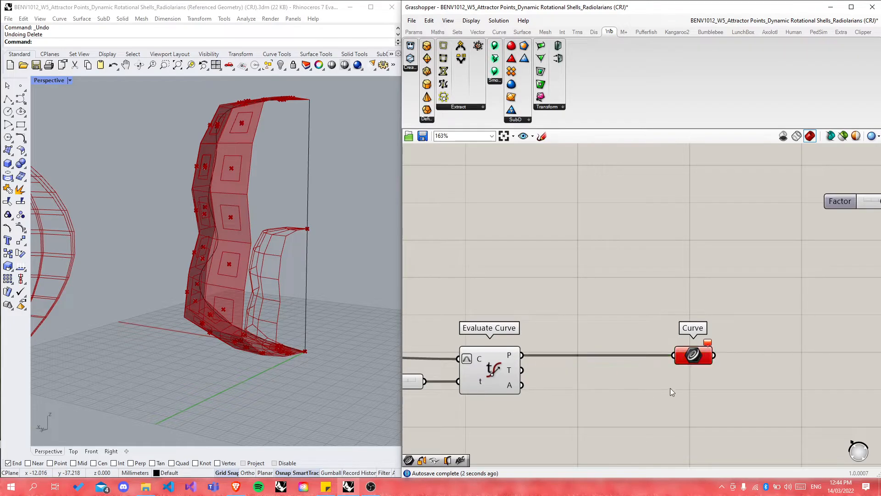
text(pt)
key(Return)
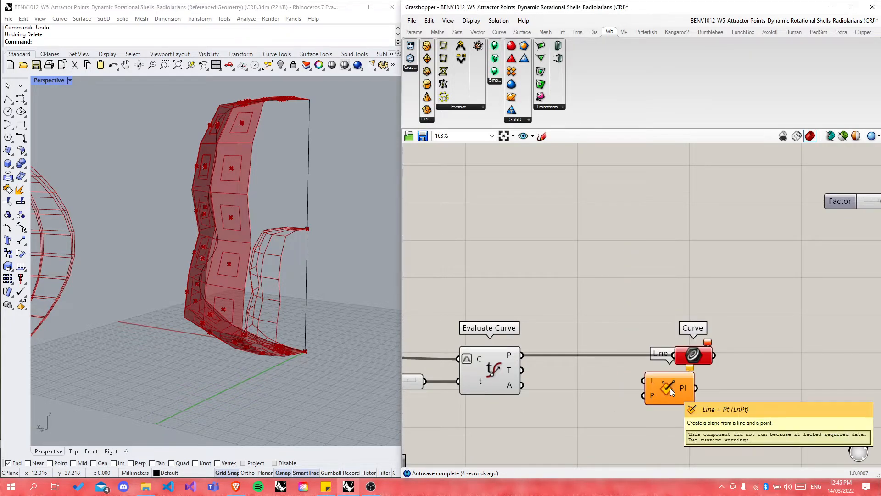
key(ctrl+z)
key(ctrl+z)
Step: Add a Point parameter fed by Evaluate Curve's point output
double_click(675, 377)
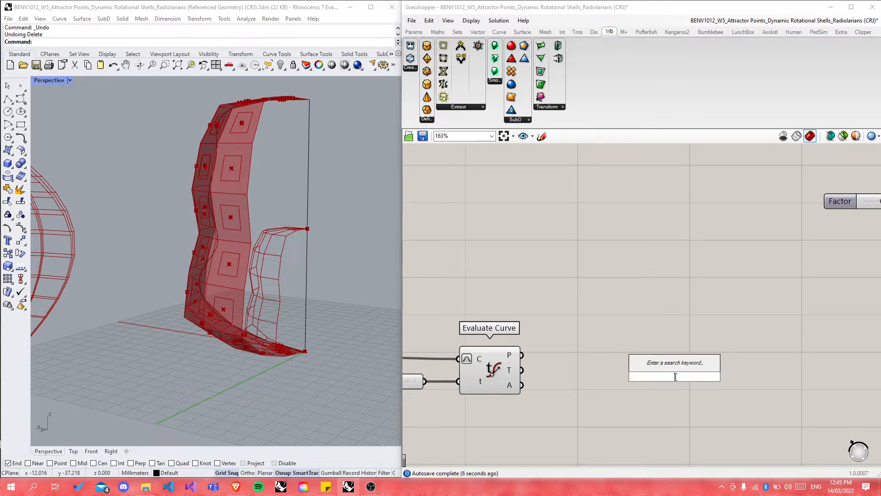
text(point)
key(Return)
drag(520, 361, 647, 354)
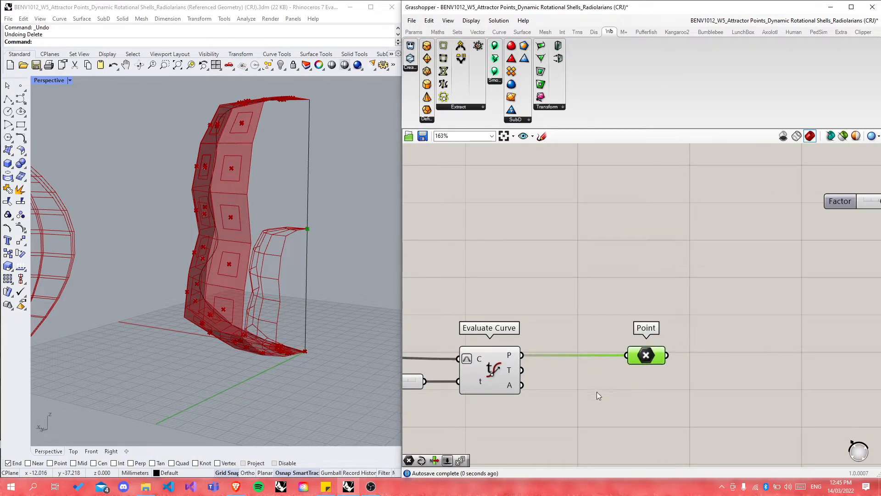
click(601, 390)
scroll(680, 381, down, 5)
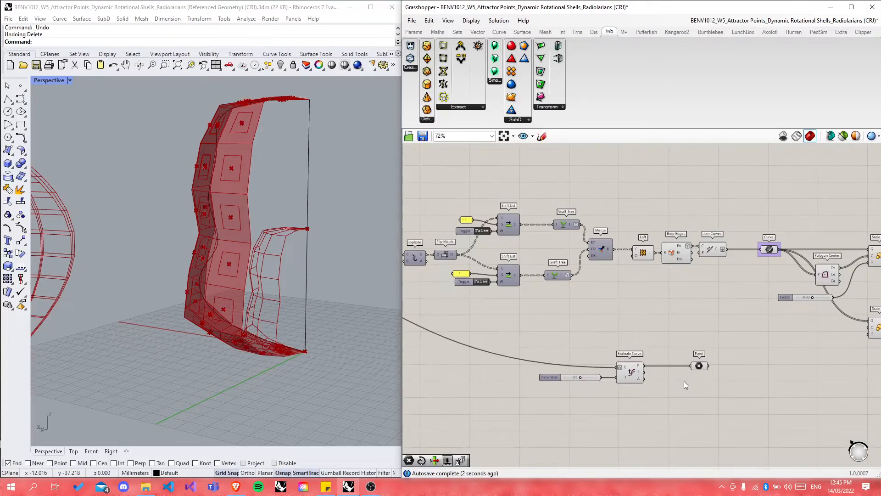
scroll(689, 373, up, 5)
Step: Rename the Point parameter to 'Axis Centre Pt'
click(703, 368)
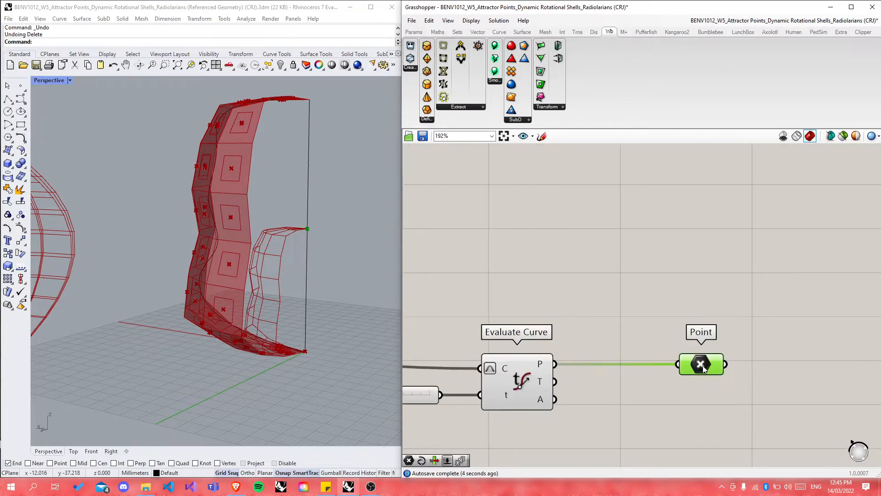
right_click(703, 368)
text(Centre P)
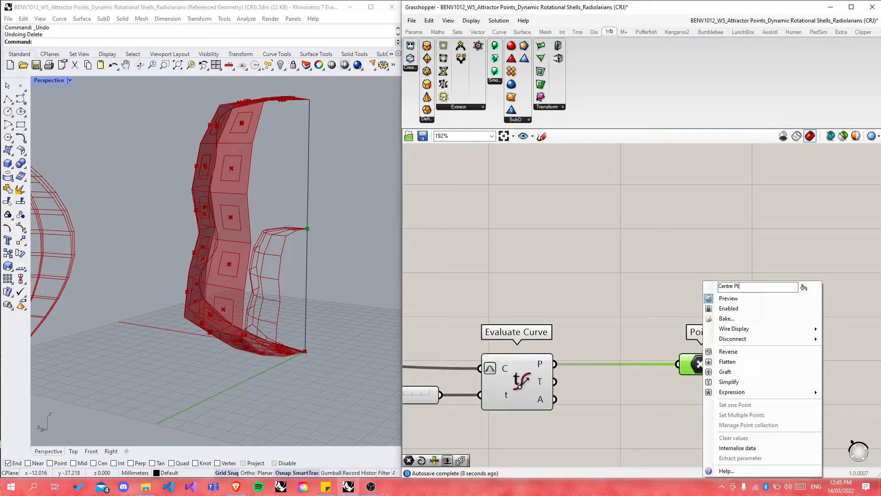
text(t)
key(Home)
text(Axis)
key(Return)
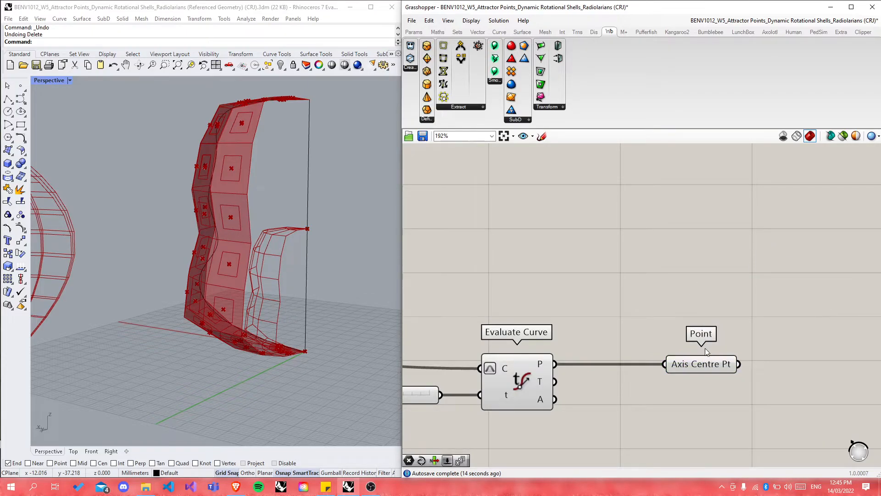
Step: Move Axis Centre Pt right and wire it into the second Scale's centre input
scroll(602, 355, down, 4)
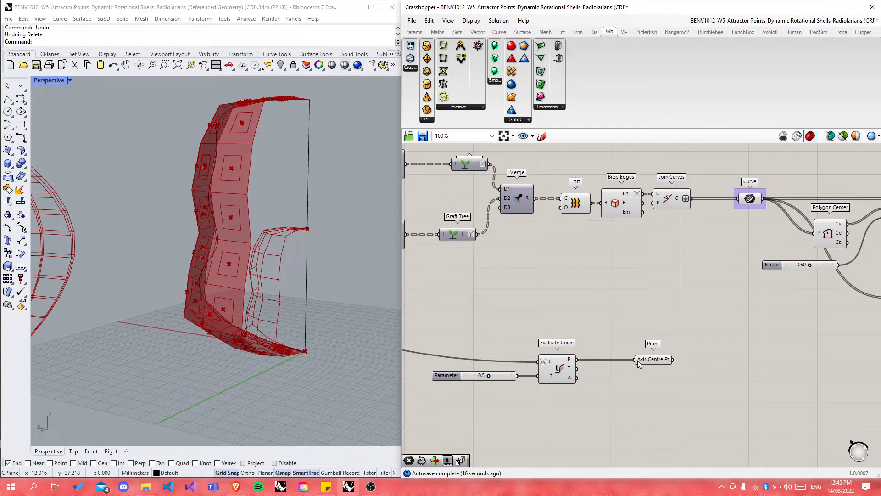
scroll(639, 360, down, 1)
drag(618, 346, 698, 384)
middle_click(645, 363)
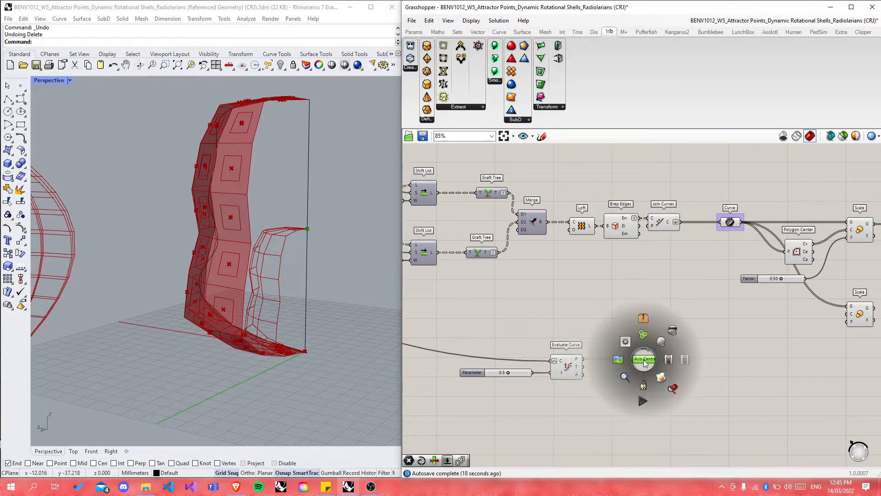
drag(652, 360, 718, 360)
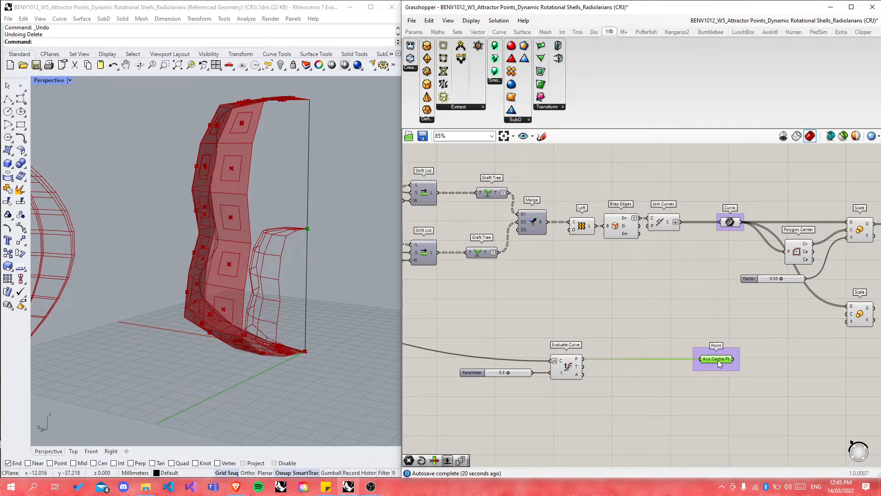
click(643, 362)
scroll(619, 363, down, 3)
scroll(710, 365, down, 2)
scroll(682, 368, up, 4)
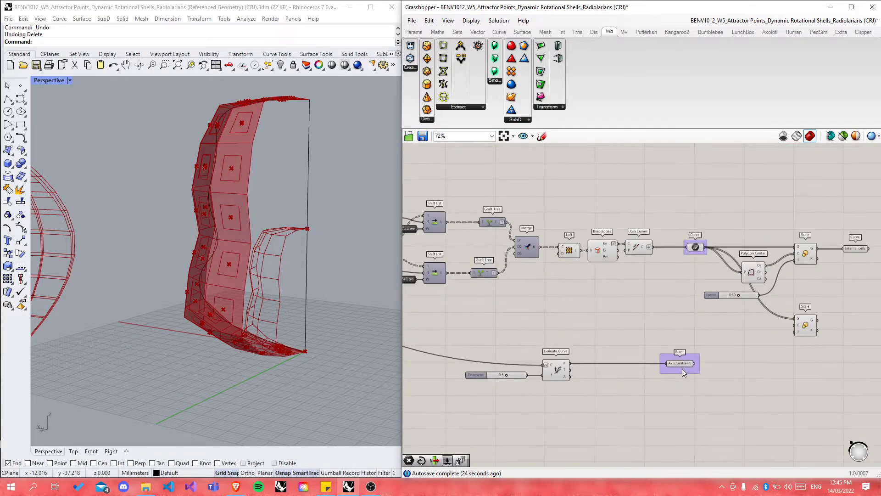
scroll(682, 372, up, 2)
drag(698, 361, 839, 308)
Step: Add a Number Slider into the second Scale's factor and set it to 1.06
right_drag(326, 222, 292, 267)
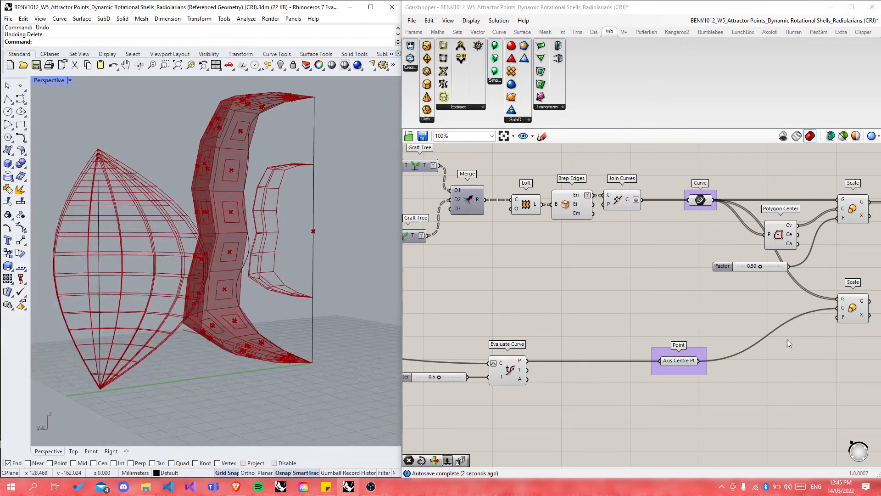
double_click(769, 401)
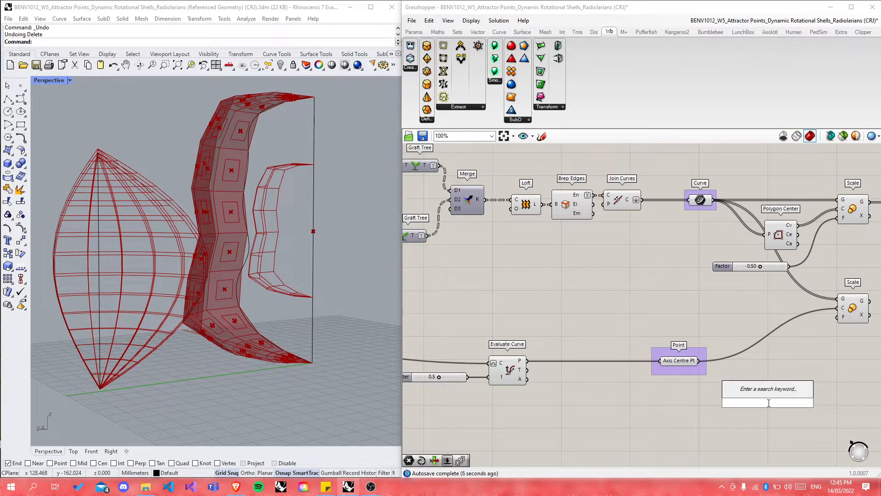
text(1)
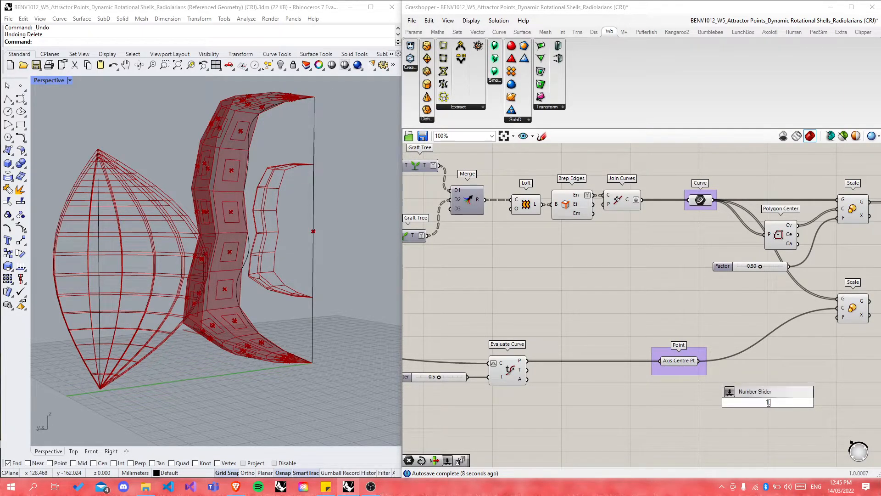
text(.00<)
key(Return)
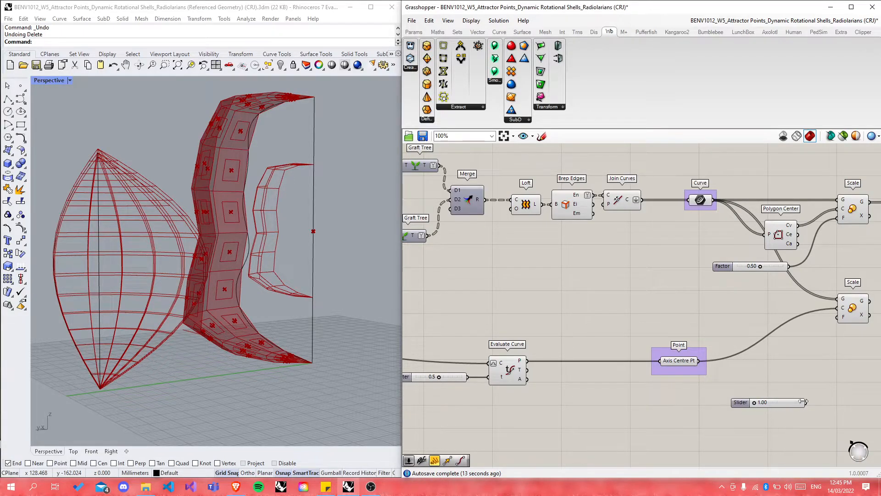
drag(806, 403, 836, 316)
drag(756, 402, 758, 403)
Step: Orbit the Rhino view to inspect the enlarged cell grid around the shell
right_drag(349, 303, 318, 297)
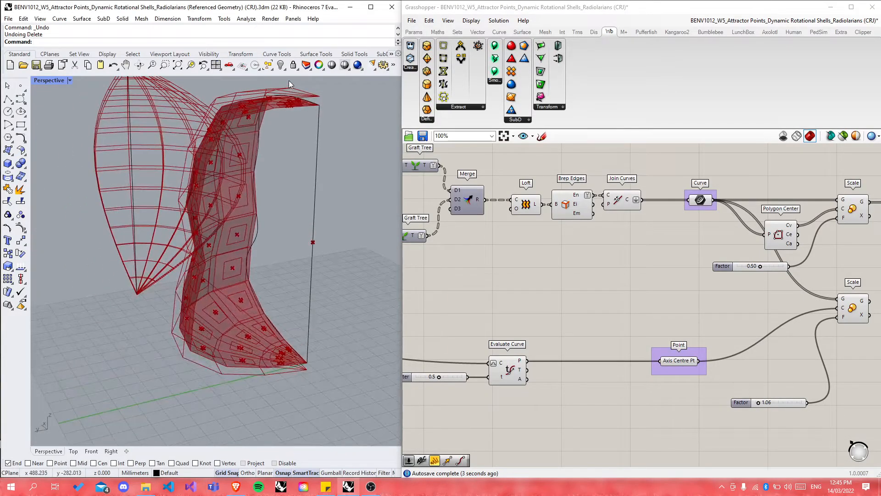
scroll(292, 81, up, 6)
mouse_move(285, 172)
right_down()
mouse_move(297, 187)
mouse_move(290, 184)
mouse_move(291, 203)
mouse_move(272, 167)
right_up()
scroll(270, 166, down, 6)
right_drag(275, 202, 302, 212)
Step: Move the 1.06 Factor slider beside the 0.50 Factor slider
drag(796, 402, 478, 361)
scroll(809, 352, down, 5)
scroll(493, 349, up, 5)
scroll(478, 336, down, 6)
scroll(728, 328, up, 5)
drag(745, 329, 569, 343)
scroll(590, 359, down, 2)
scroll(541, 348, up, 7)
Step: Stack the two Factor sliders and rename the 0.50 slider 'Internal Cells Scale'
click(558, 332)
click(482, 343)
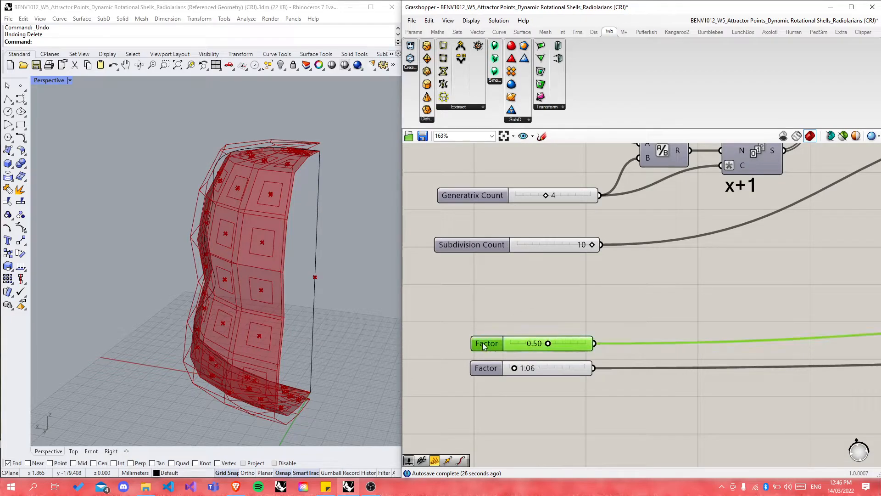
right_click(483, 343)
text(Int)
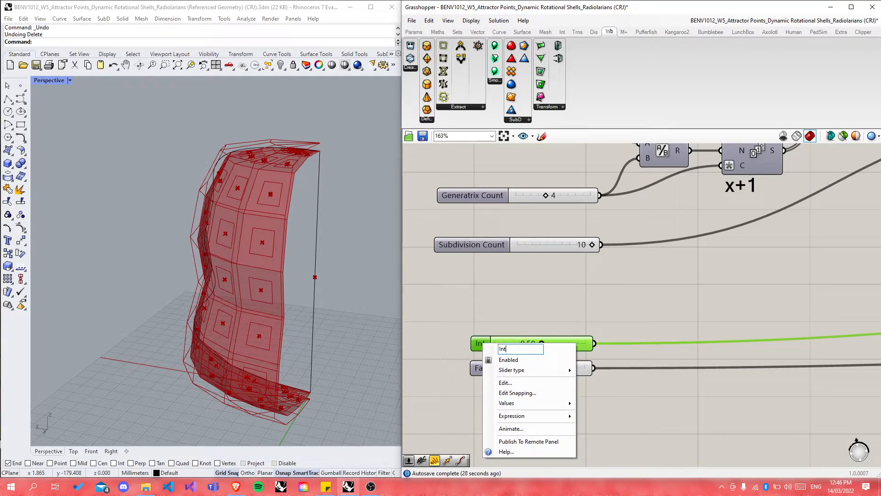
text(ernal CEll)
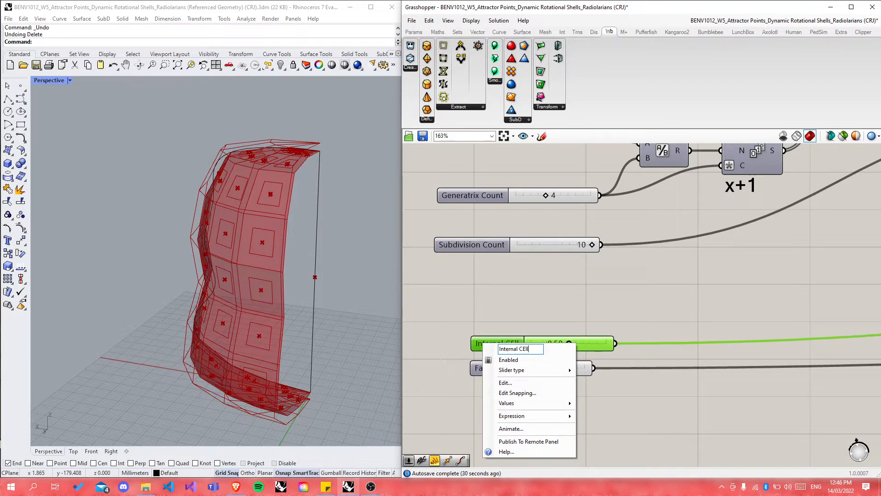
key(BackSpace)
key(BackSpace)
key(BackSpace)
text(ells Scale)
click(539, 321)
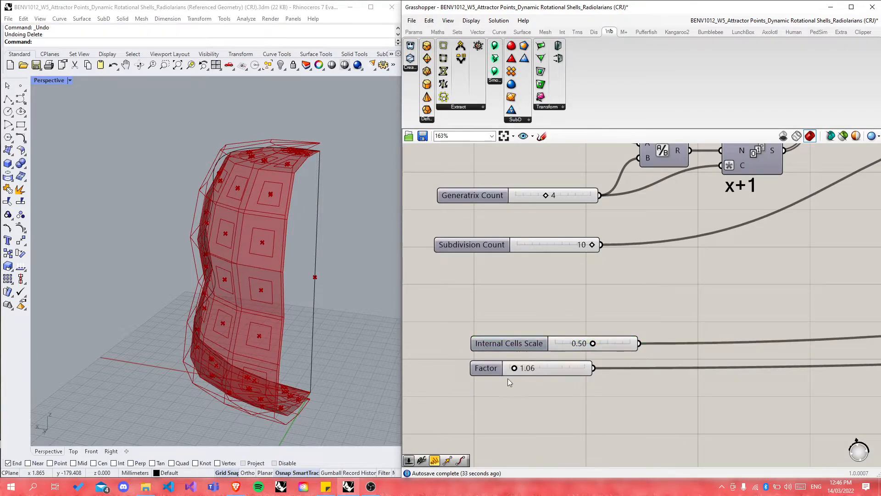
Step: Rename the 1.06 Factor slider 'EXternal Cells Scale'
right_click(486, 368)
text(EXternal Cel)
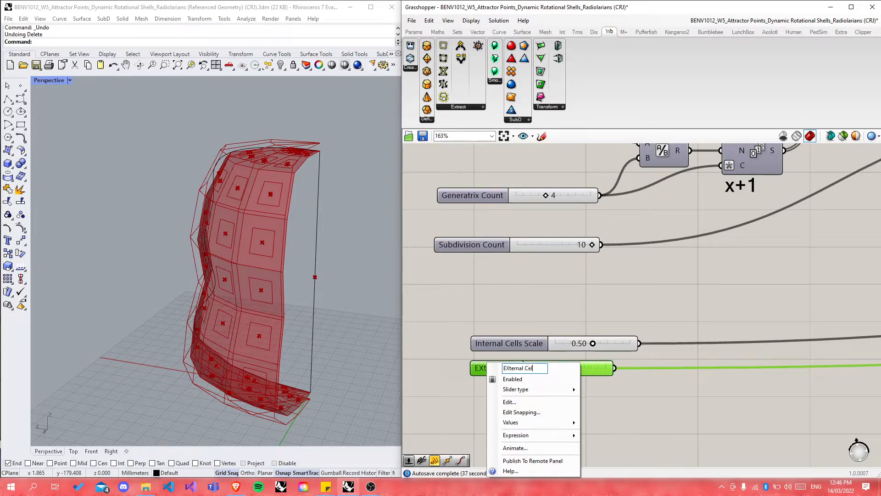
text(ls Scale)
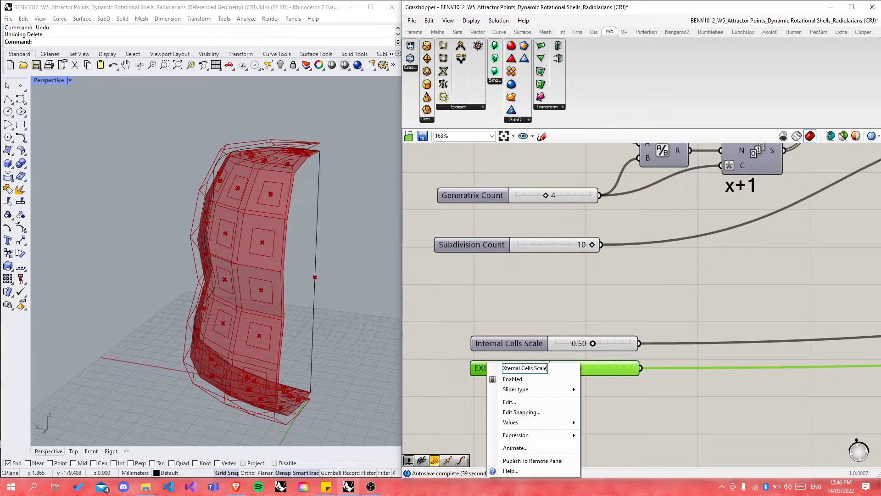
key(Return)
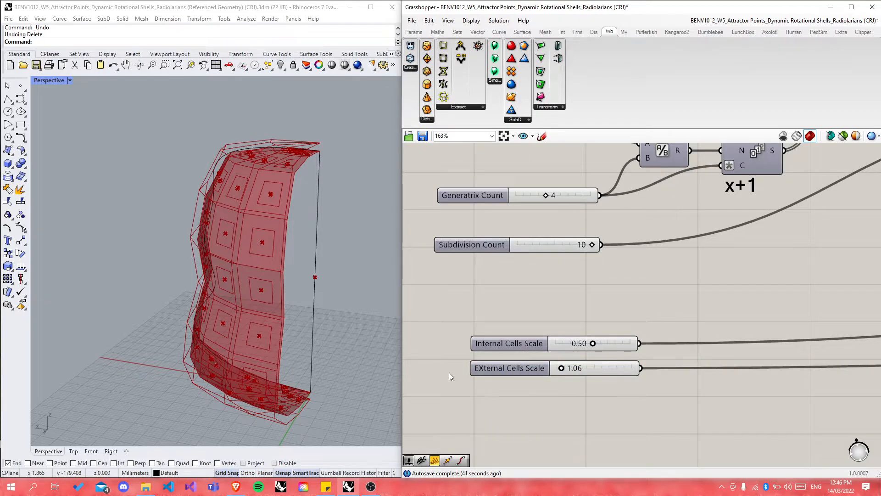
scroll(449, 372, down, 9)
scroll(751, 322, up, 3)
scroll(817, 333, down, 2)
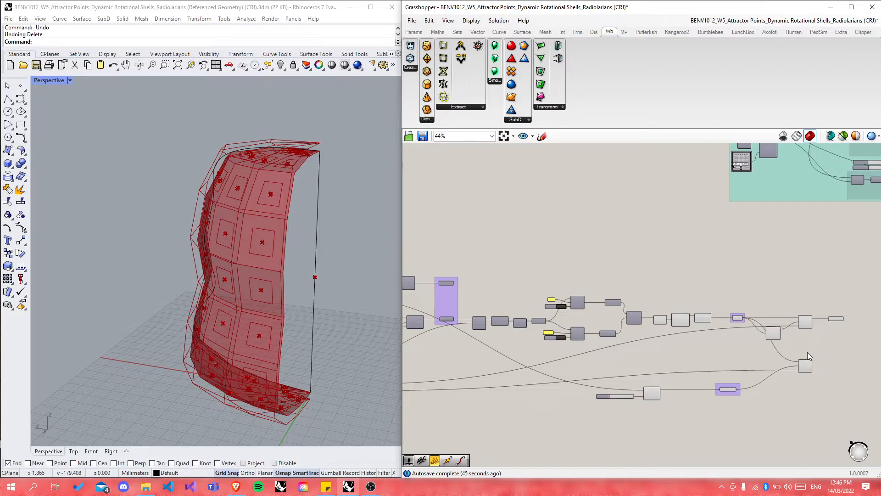
scroll(812, 328, up, 3)
Step: Add a Curve parameter (crv) beside the second Scale component
click(850, 315)
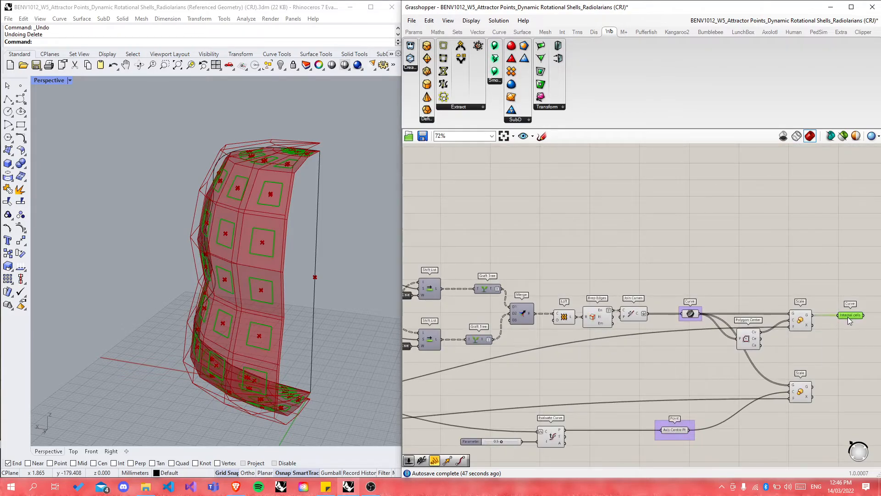
click(802, 393)
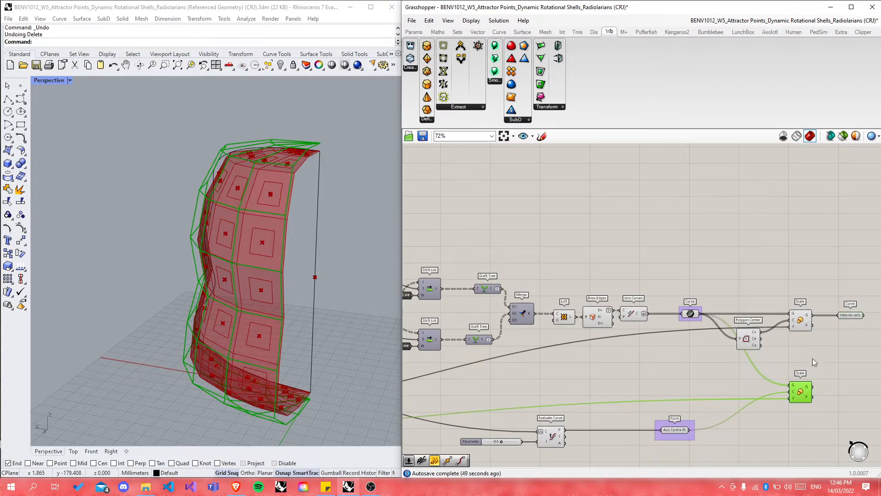
click(836, 390)
double_click(836, 389)
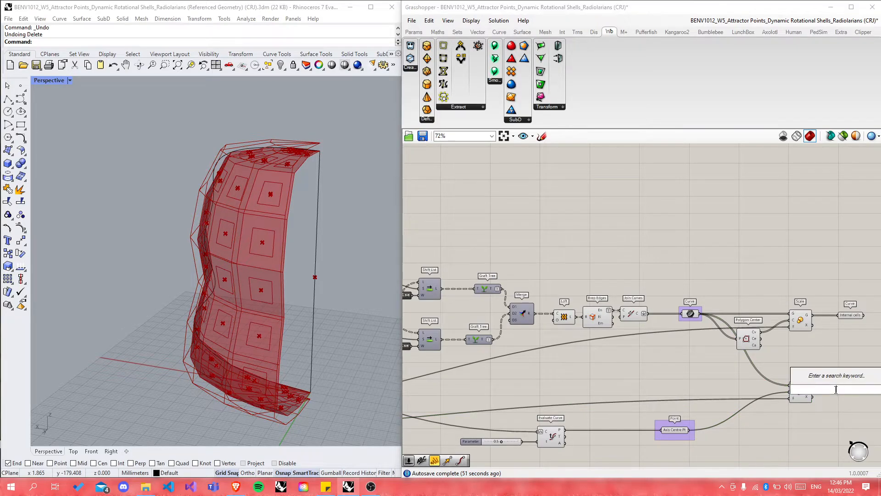
text(crv)
key(Return)
Step: Name the curve parameter 'EXternal Cells' and line it up with Internal cells
right_click(808, 393)
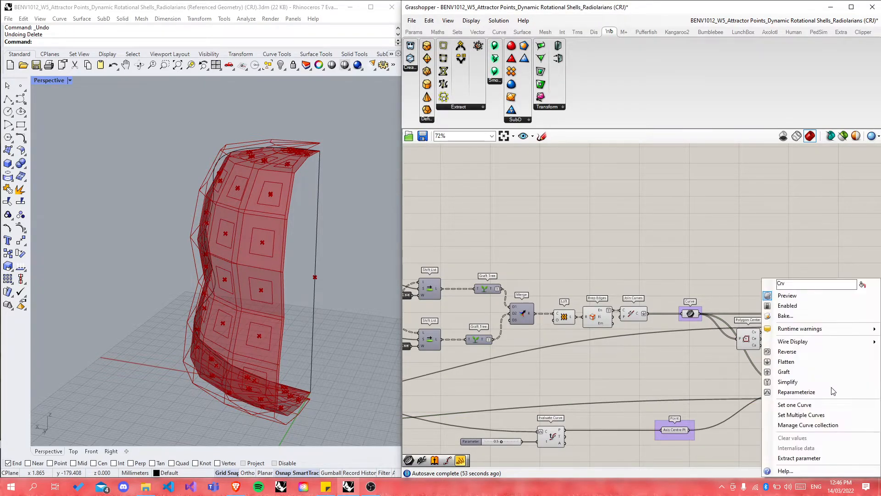
double_click(789, 284)
text(EXtem)
text(al Cells)
click(830, 230)
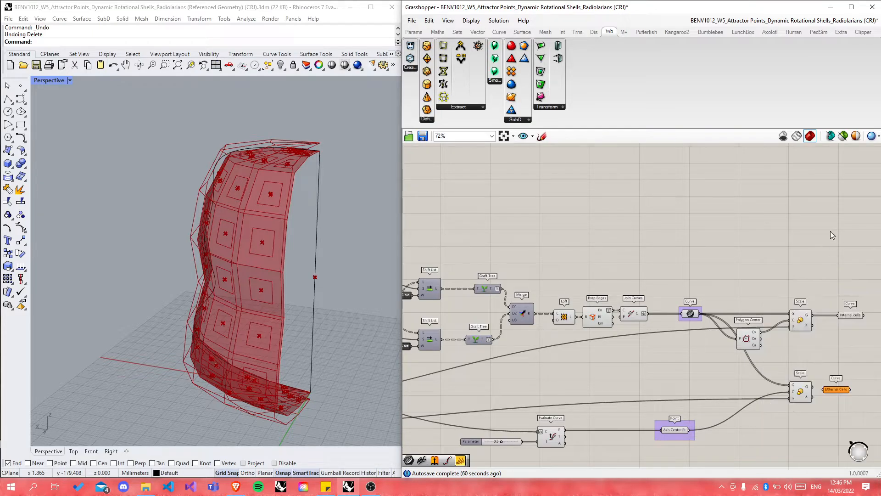
scroll(852, 392, up, 3)
drag(816, 388, 843, 382)
click(814, 411)
scroll(689, 324, down, 2)
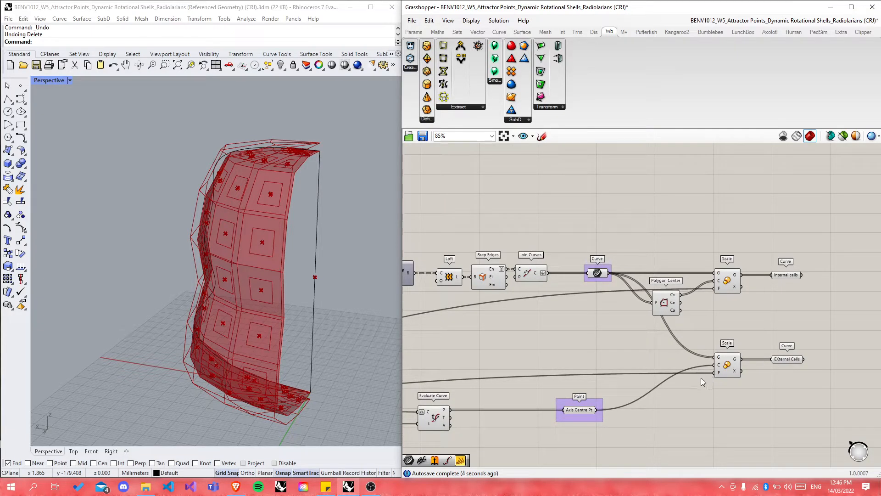
scroll(791, 366, up, 3)
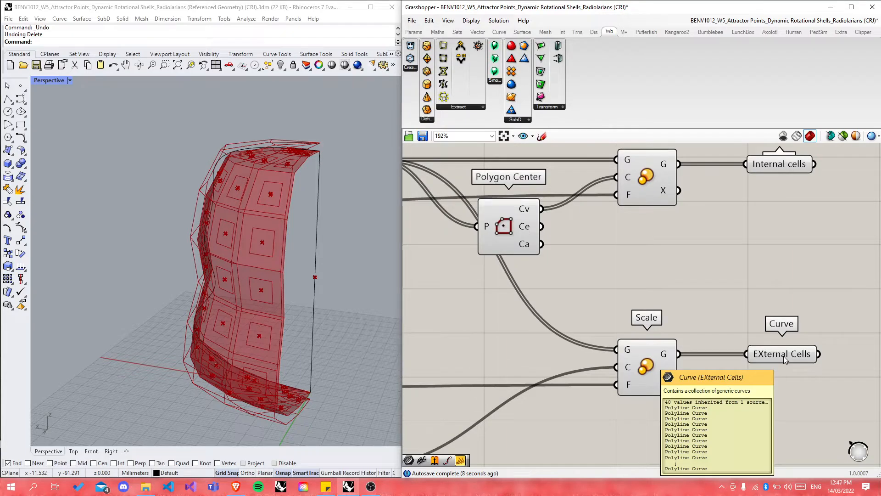
Step: Correct the curve parameter's name to 'Exterior Cells' and preview its curves
right_click(784, 356)
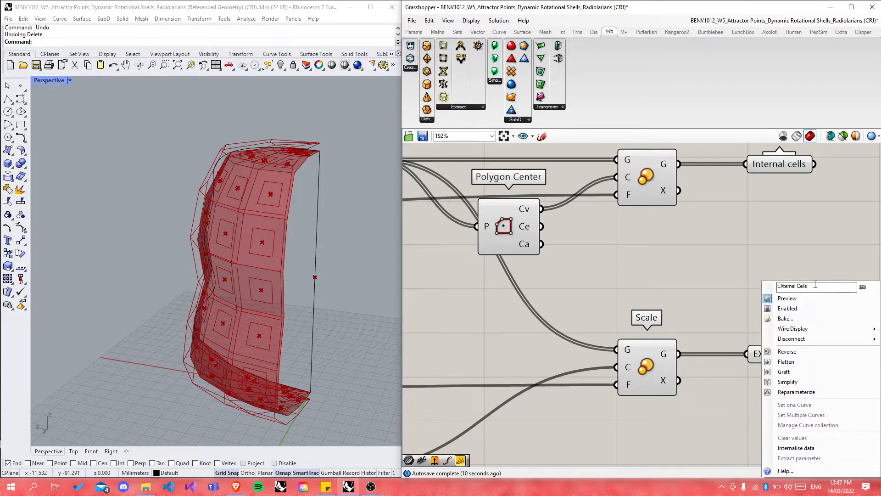
drag(812, 287, 757, 282)
double_click(802, 286)
click(815, 246)
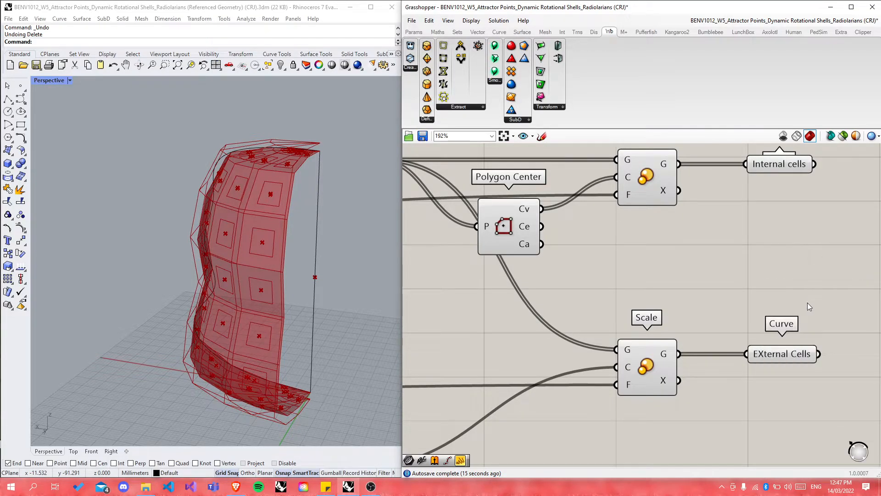
right_click(786, 358)
drag(812, 286, 716, 271)
text(Extterior)
key(BackSpace)
text(er)
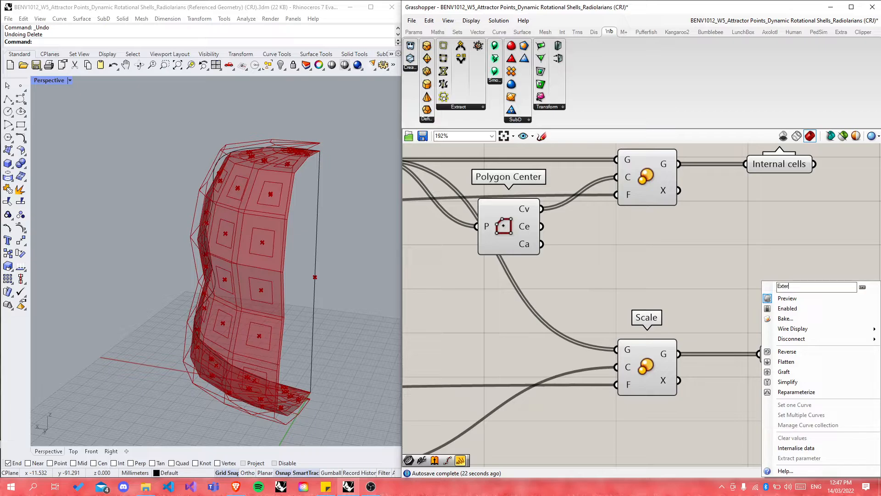
text(ior Cells)
key(Return)
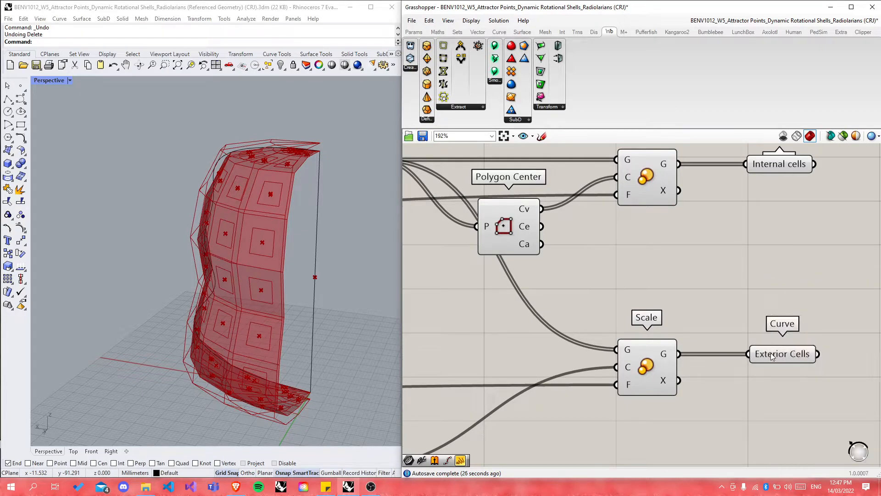
click(775, 357)
click(736, 259)
Step: Duplicate the exterior Scale component directly below itself
scroll(735, 257, down, 5)
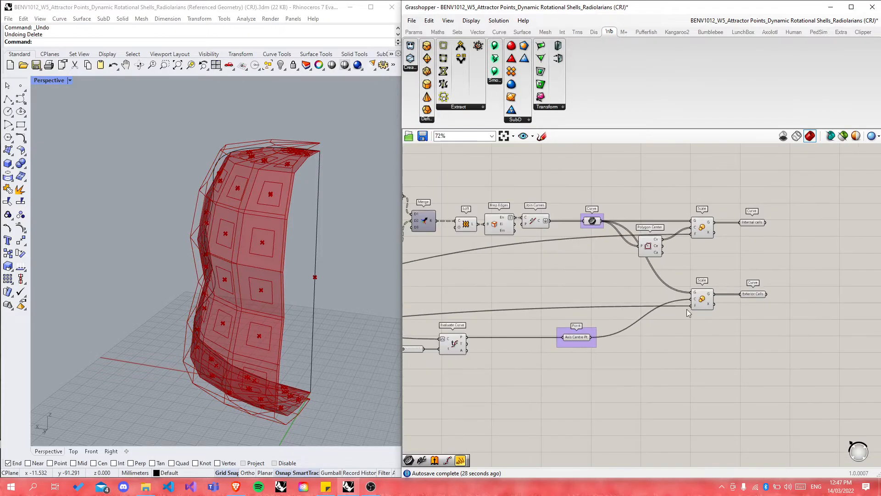
scroll(604, 333, up, 2)
alt+drag(752, 288, 755, 375)
click(782, 345)
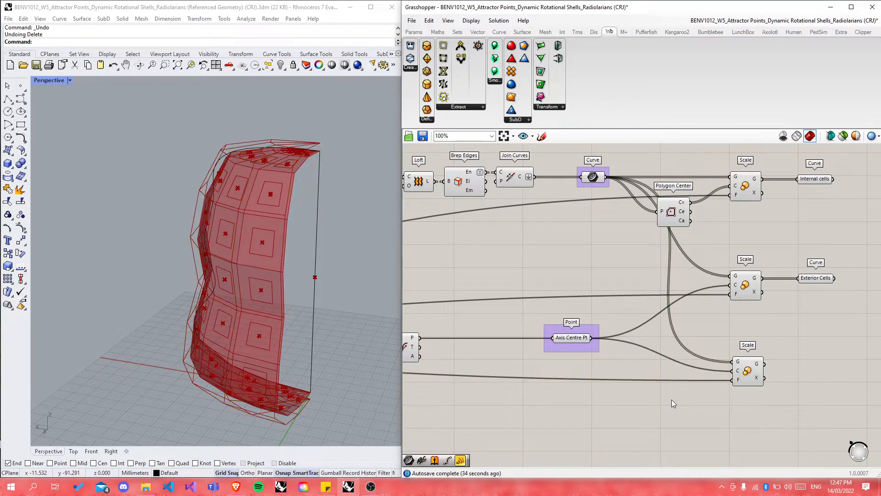
scroll(716, 391, up, 4)
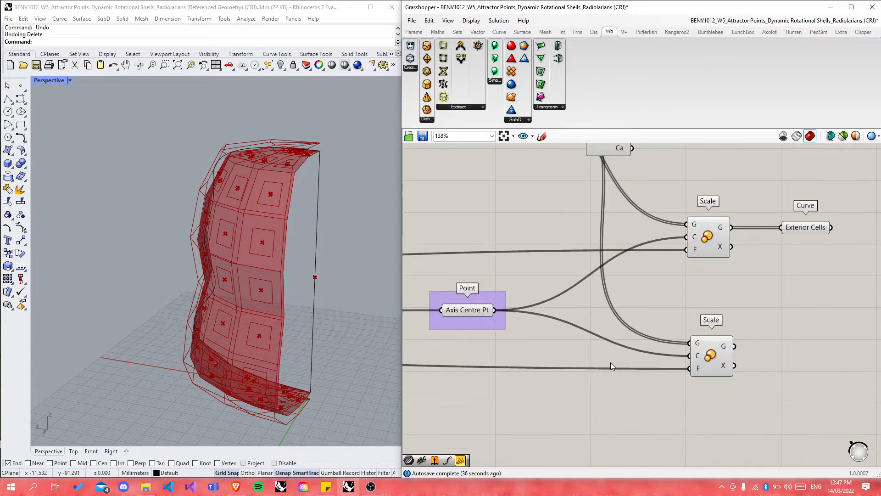
Step: Place an Expression component below the second Scale with formula x-(1-x)
double_click(566, 396)
text(ex)
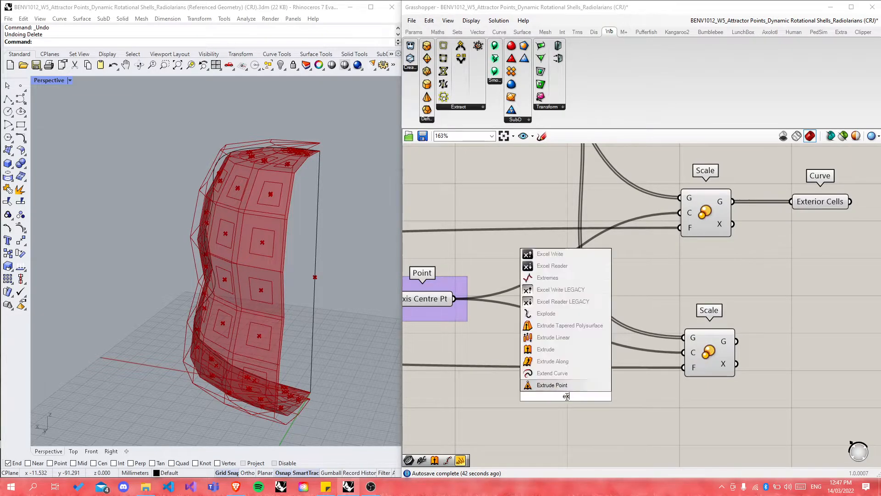
text(pres)
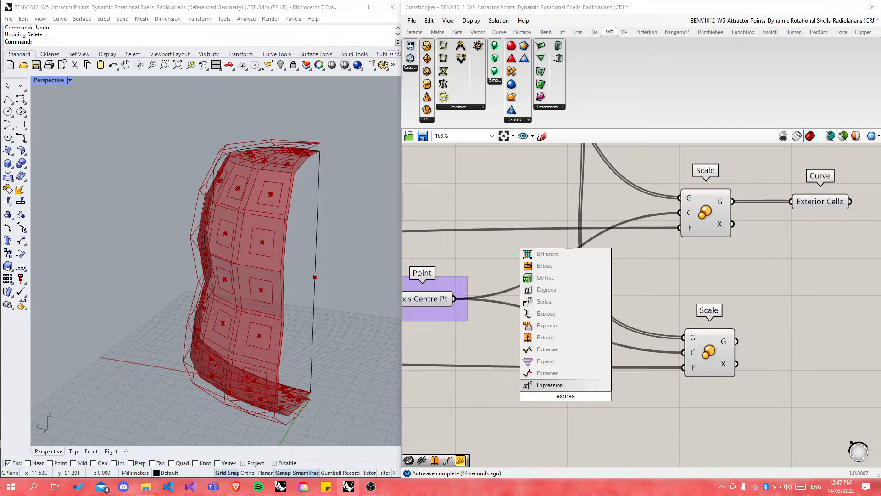
key(Return)
drag(566, 395, 431, 402)
double_click(567, 419)
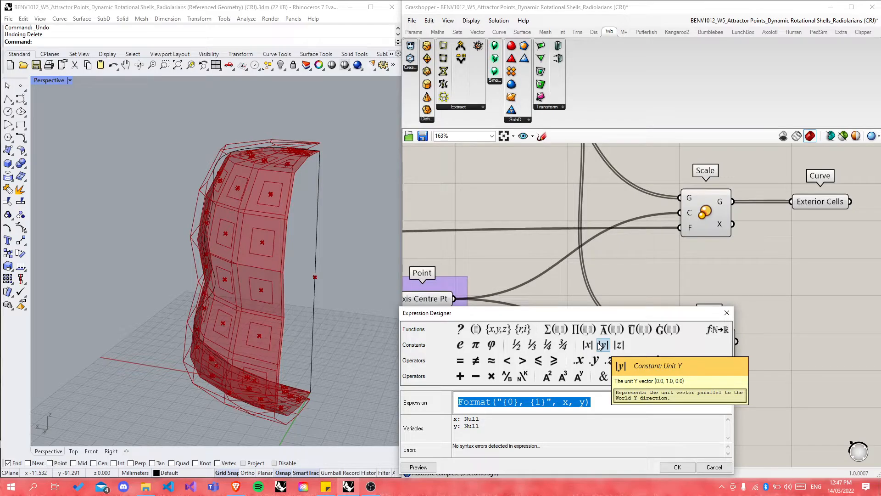
text(x-)
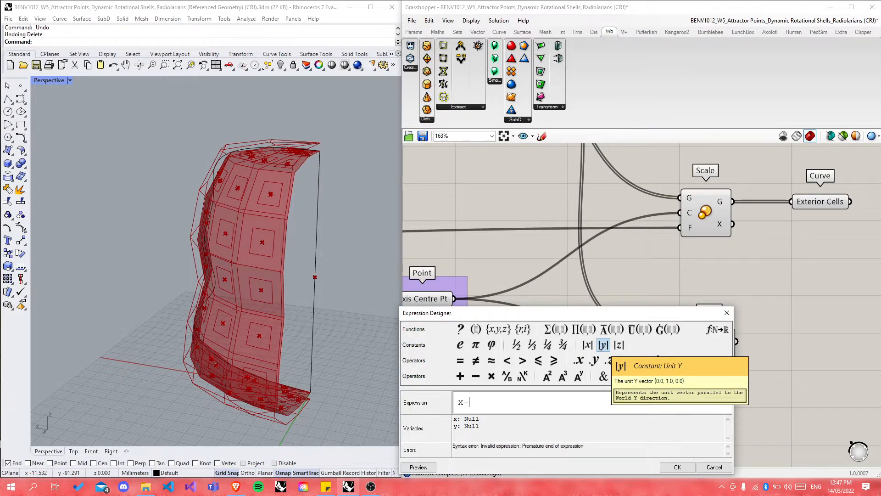
text(()
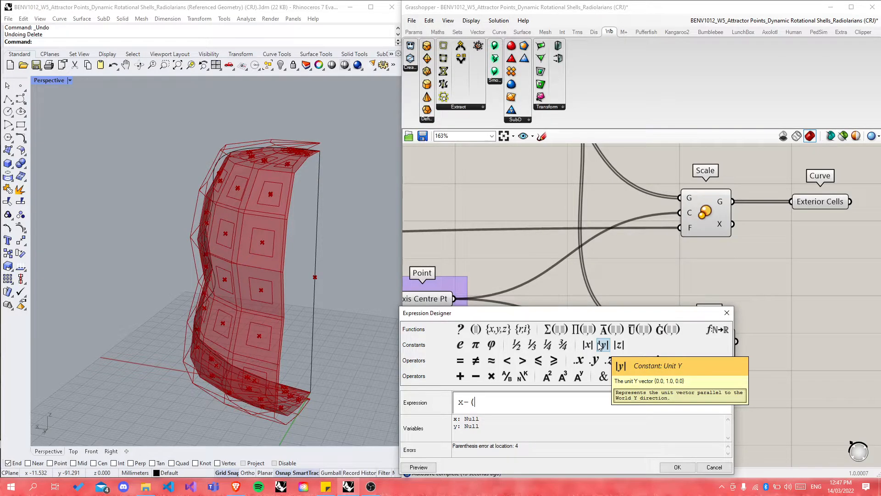
text(1-x))
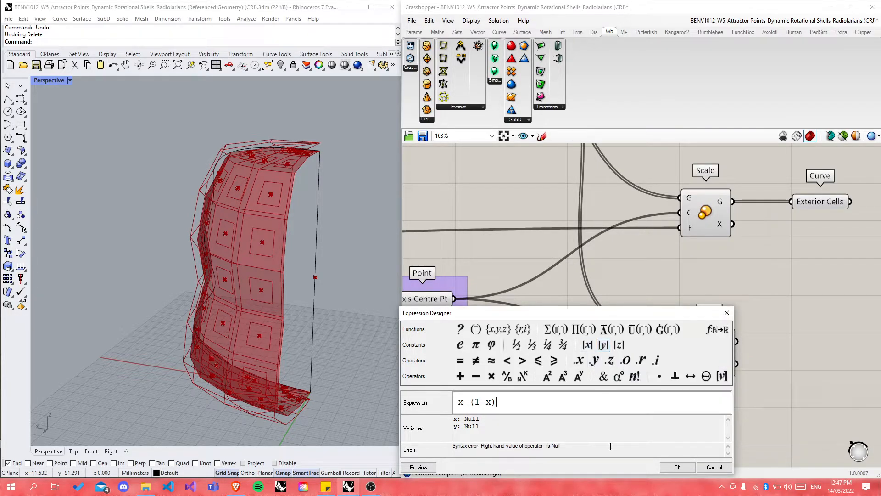
click(677, 467)
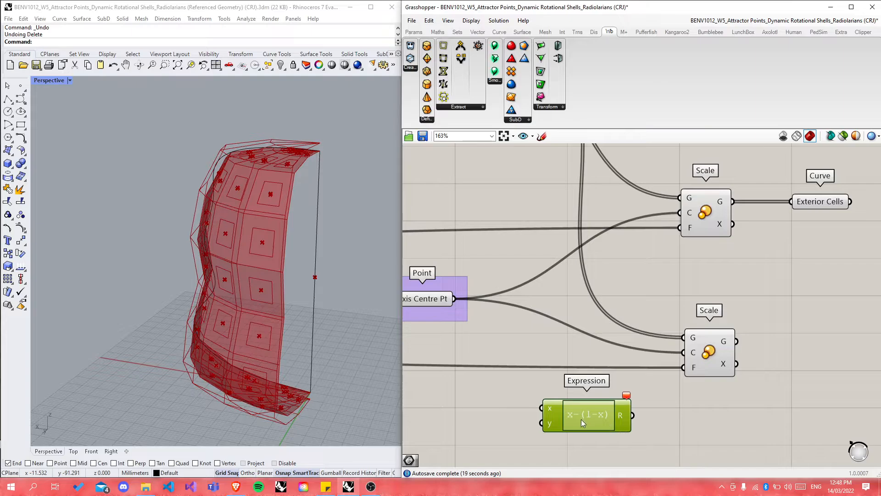
Step: Remove the unused y input from the Expression component
right_click(550, 404)
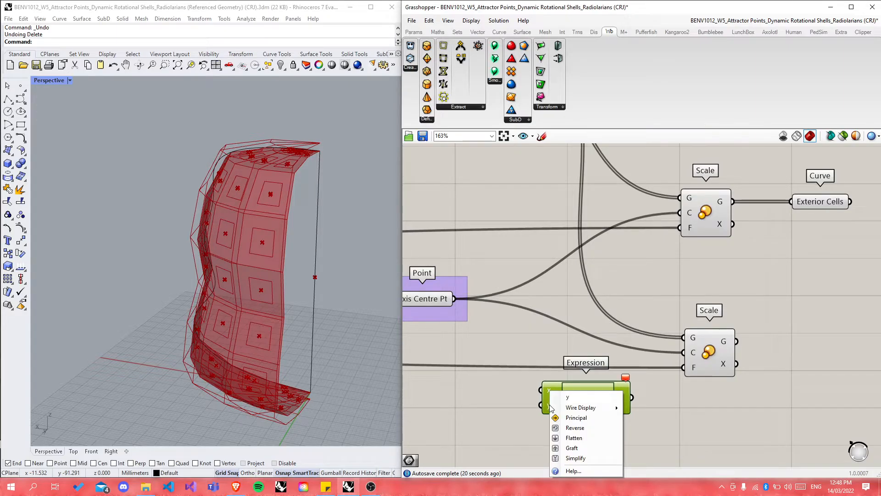
click(515, 425)
scroll(512, 435, down, 8)
scroll(559, 153, up, 12)
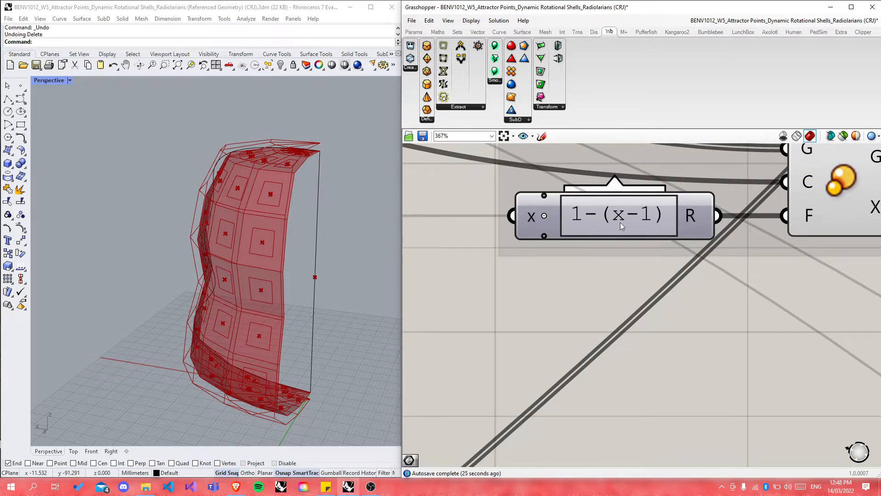
scroll(572, 225, down, 11)
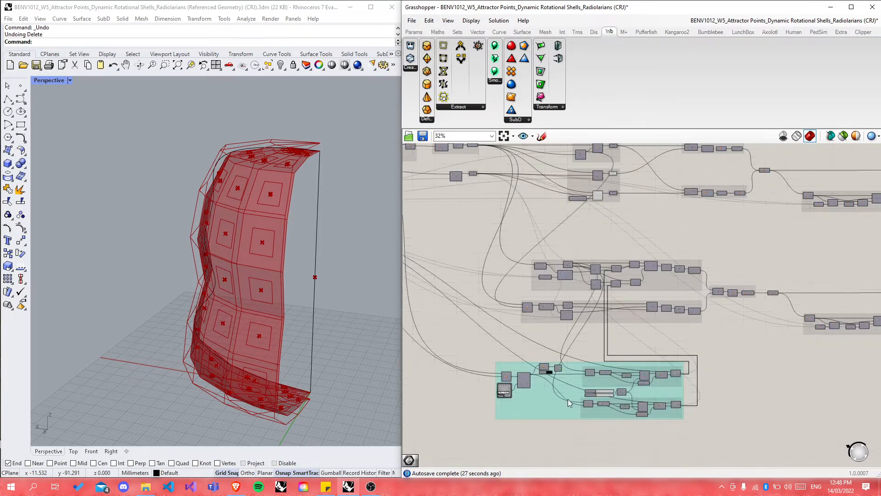
scroll(550, 389, up, 14)
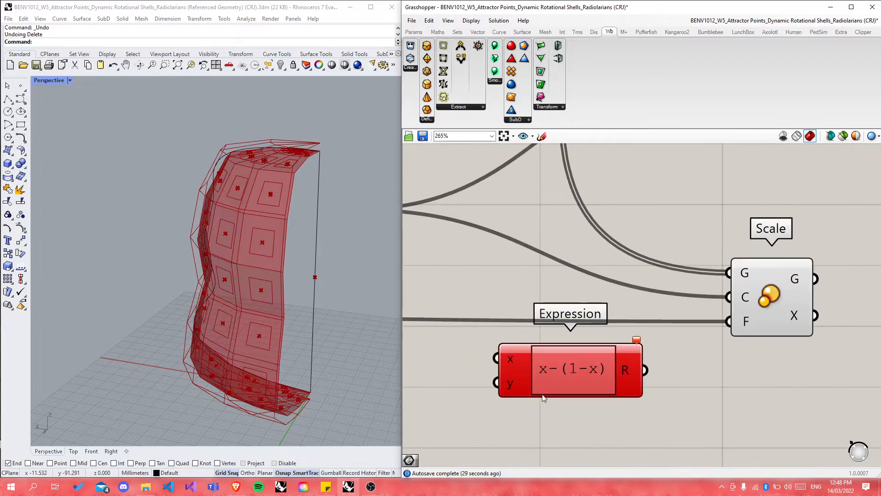
click(540, 376)
scroll(535, 388, down, 5)
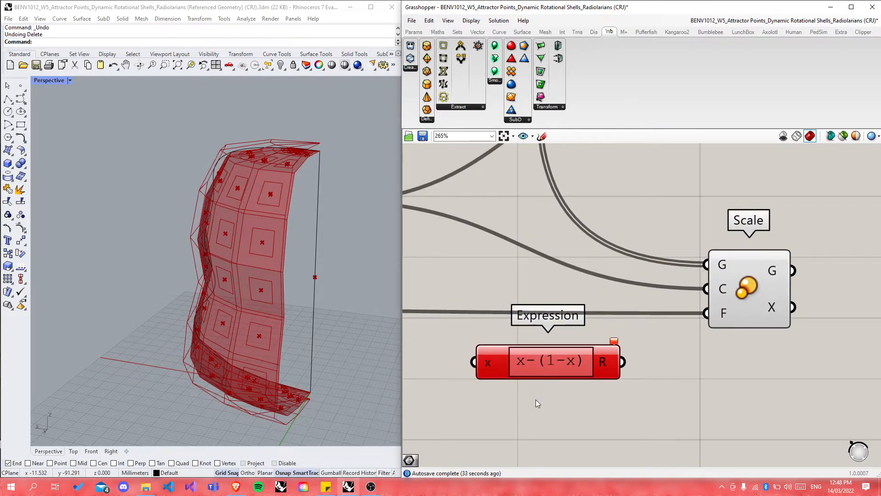
scroll(537, 402, down, 9)
scroll(535, 240, down, 4)
scroll(538, 245, up, 4)
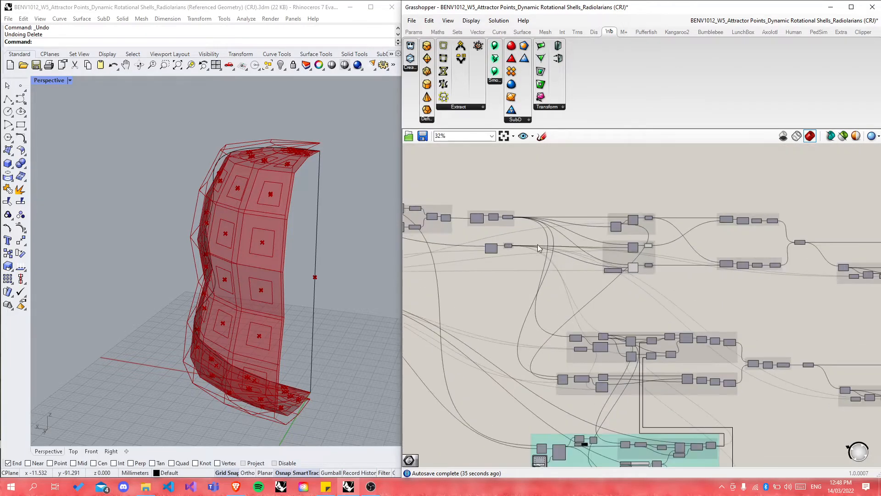
scroll(526, 244, up, 4)
scroll(737, 298, up, 4)
scroll(695, 216, down, 6)
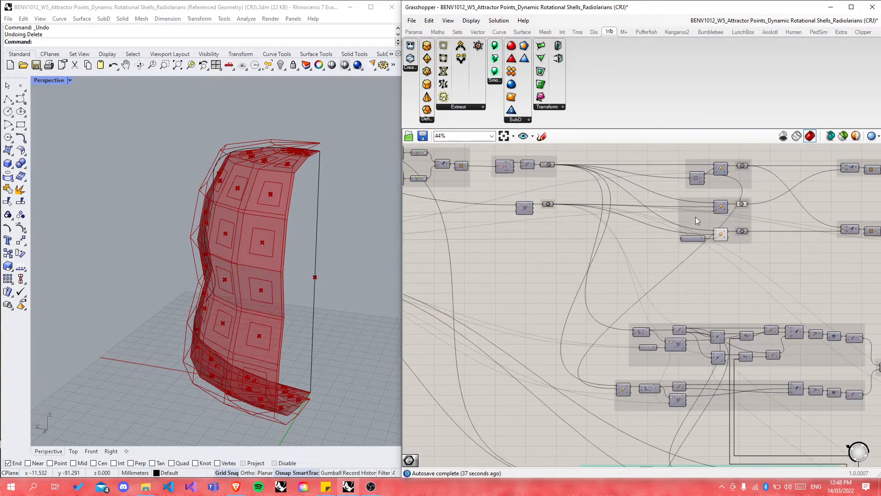
scroll(677, 395, up, 10)
Step: Change the Expression formula to 1-(x-1)
double_click(626, 407)
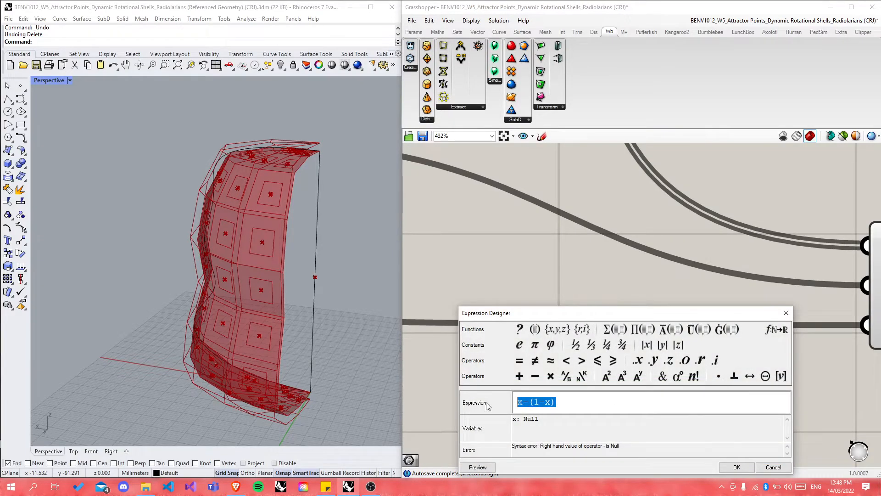
text(1-()
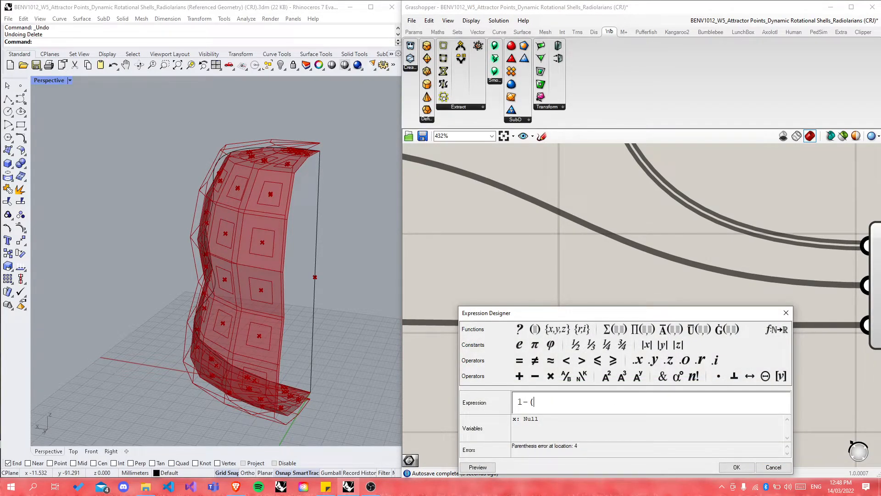
text(x-1))
click(737, 467)
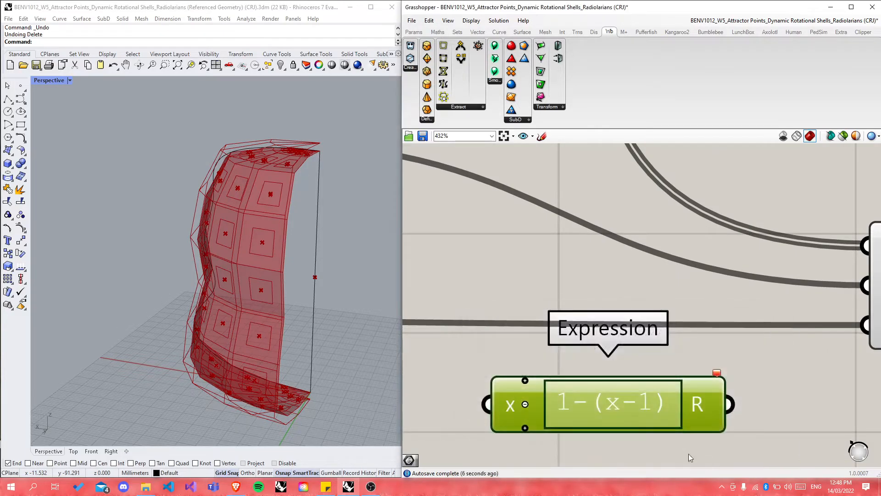
click(754, 378)
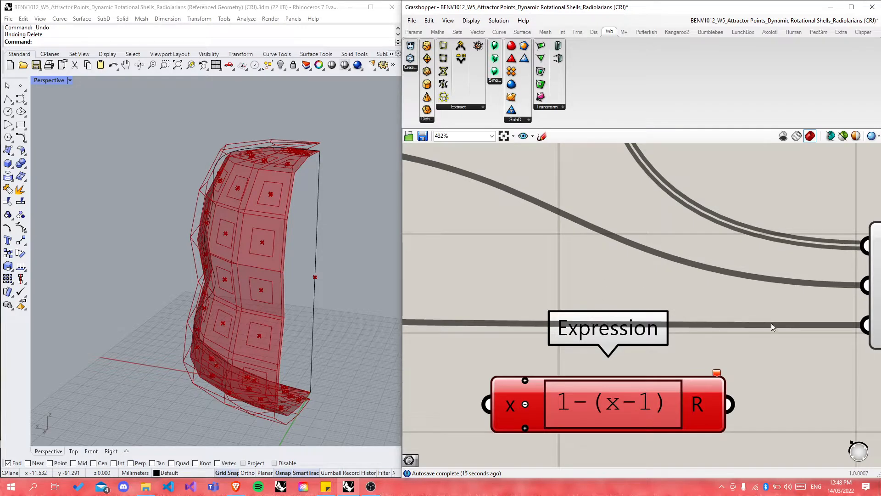
Step: Route the factor wire into the Expression's x input and its R into the lower Scale's factor
ctrl+shift+drag(860, 327, 487, 404)
drag(733, 406, 854, 328)
drag(667, 404, 715, 330)
Step: Orbit the Rhino view to inspect the scaled cells
click(712, 382)
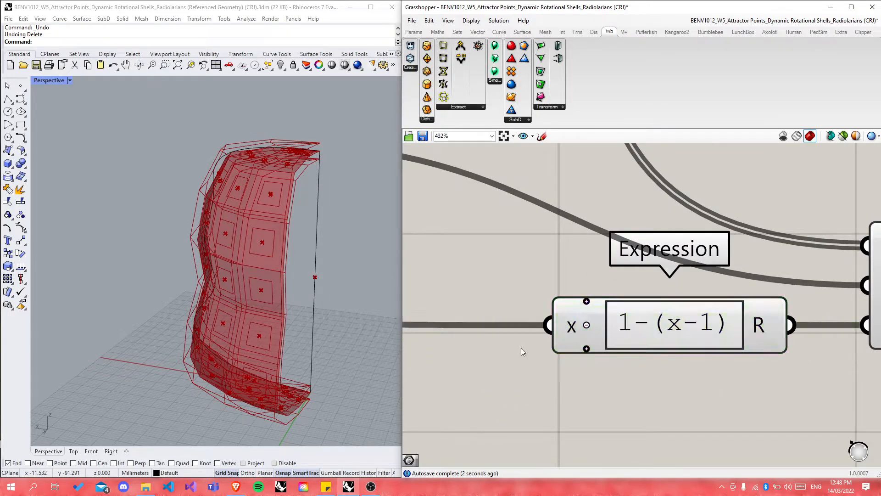
right_drag(304, 288, 281, 277)
scroll(611, 368, down, 5)
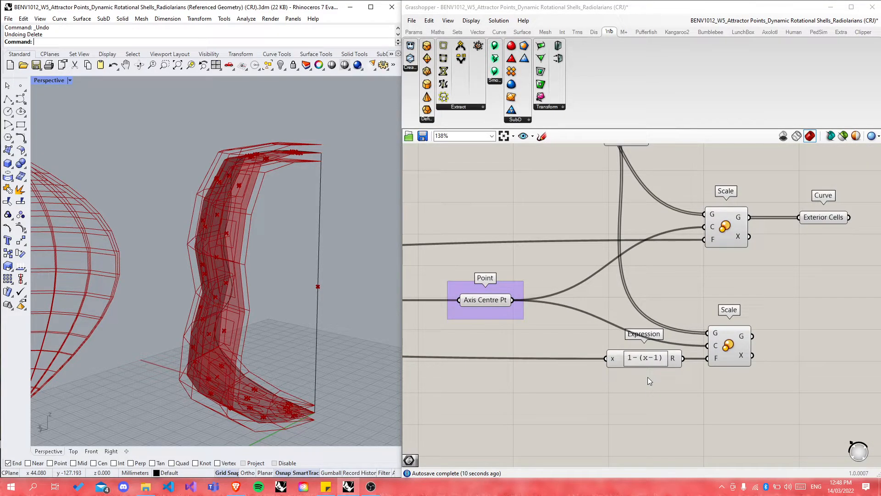
Step: Nudge the Expression slightly left and check the lower Scale outputs 40 polyline curves
drag(623, 360, 612, 361)
click(657, 395)
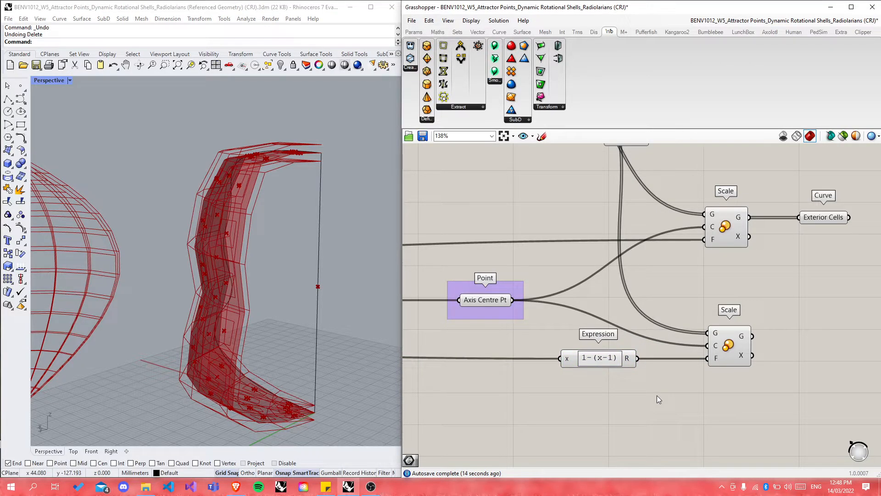
scroll(657, 395, down, 5)
scroll(767, 356, up, 2)
scroll(557, 337, up, 2)
click(558, 349)
scroll(568, 353, up, 3)
scroll(527, 346, down, 4)
scroll(487, 341, down, 2)
scroll(765, 338, up, 5)
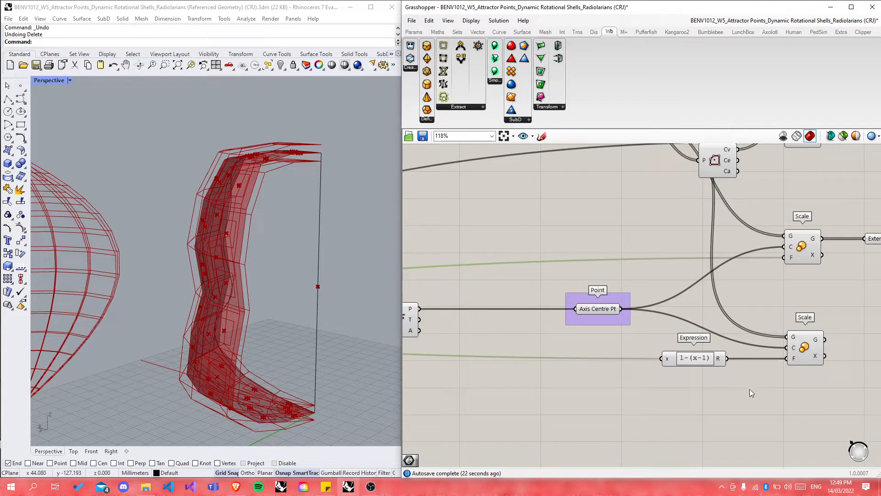
scroll(601, 361, down, 2)
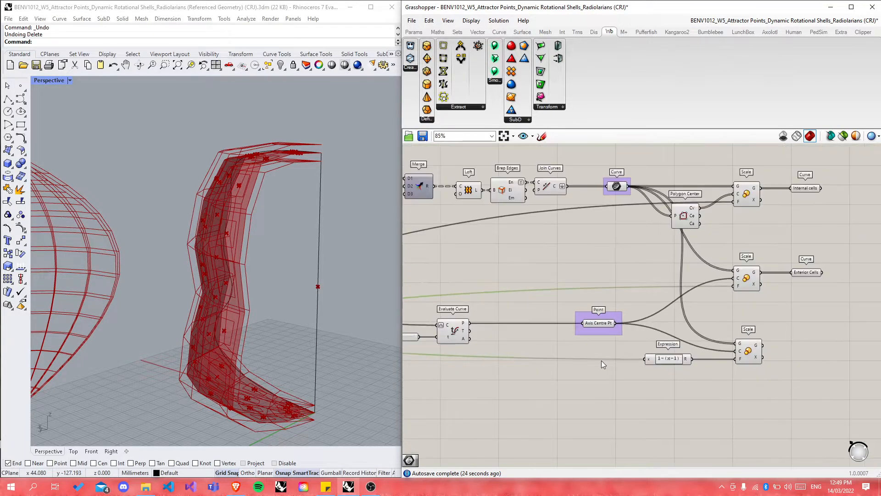
mouse_move(760, 353)
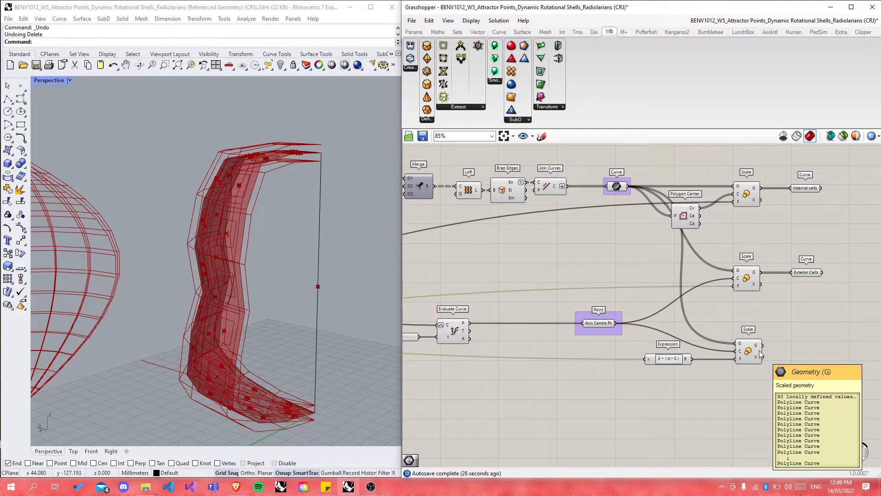
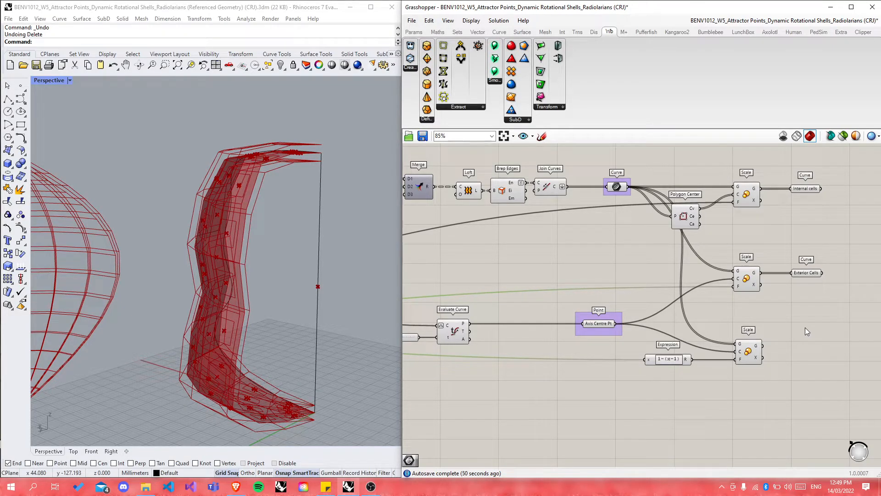
Step: Set the External Cells Scale slider from 1.06 to 1.10 and view the rescaled shell side-on in Rhino
scroll(733, 362, up, 3)
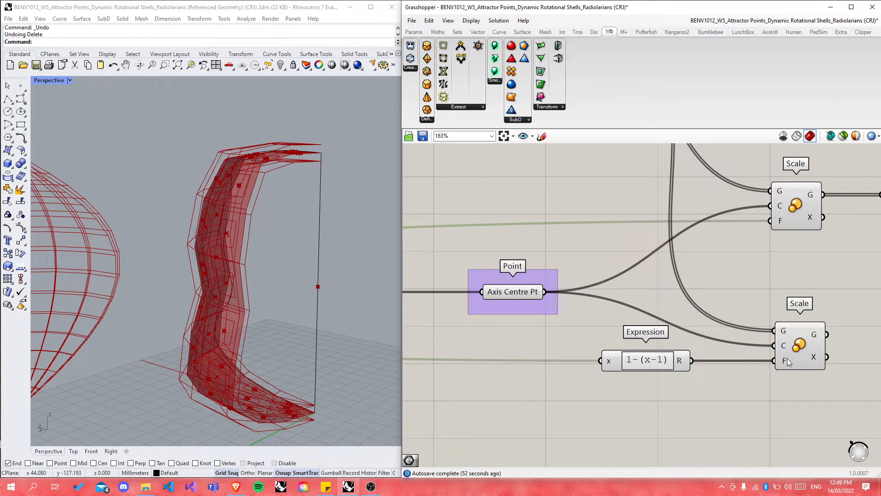
scroll(811, 363, down, 10)
scroll(516, 353, up, 8)
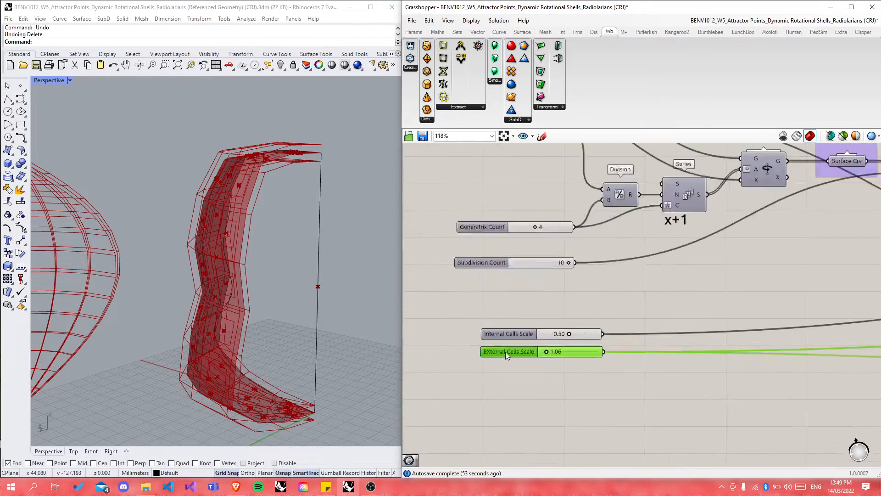
scroll(506, 352, up, 4)
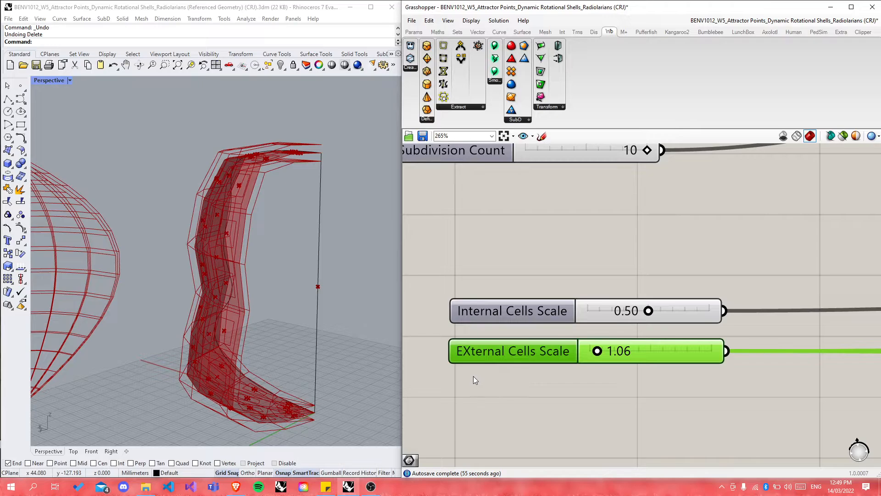
scroll(592, 360, up, 5)
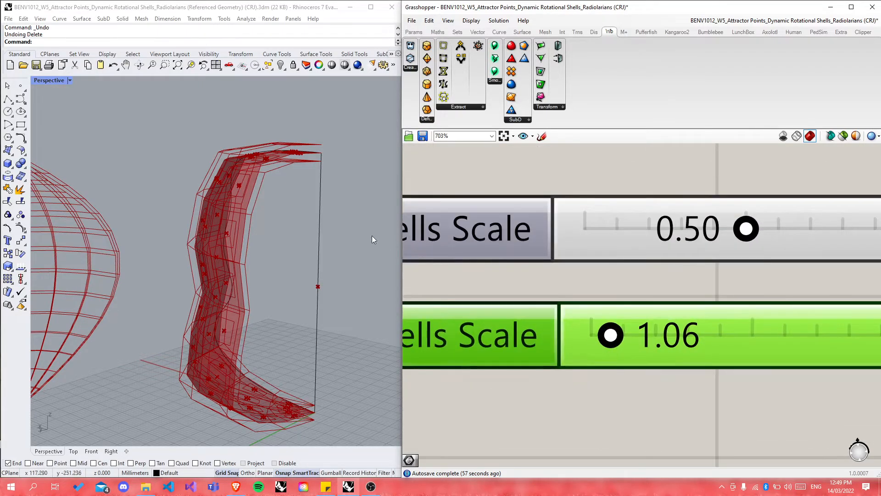
scroll(317, 146, up, 5)
mouse_move(601, 333)
mouse_down()
mouse_move(594, 337)
mouse_move(613, 335)
mouse_up()
scroll(357, 273, down, 5)
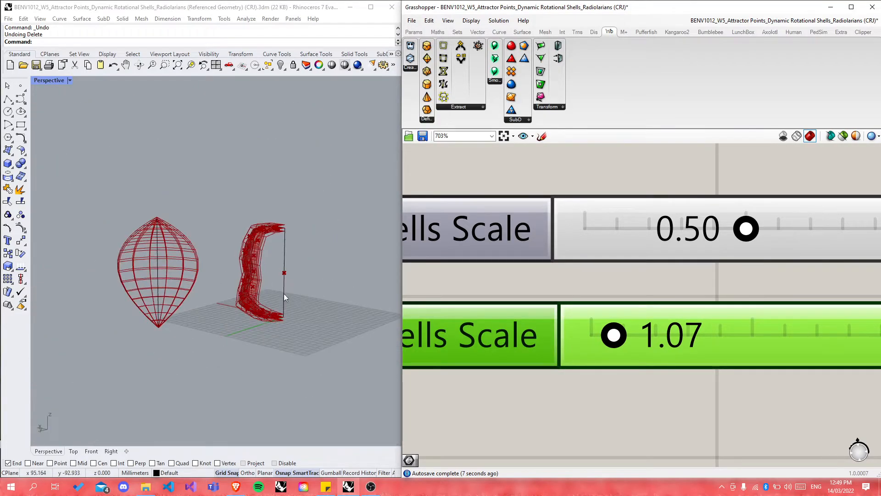
scroll(433, 330, down, 4)
mouse_move(512, 335)
mouse_down()
mouse_move(667, 344)
mouse_move(516, 333)
mouse_up()
scroll(257, 225, up, 10)
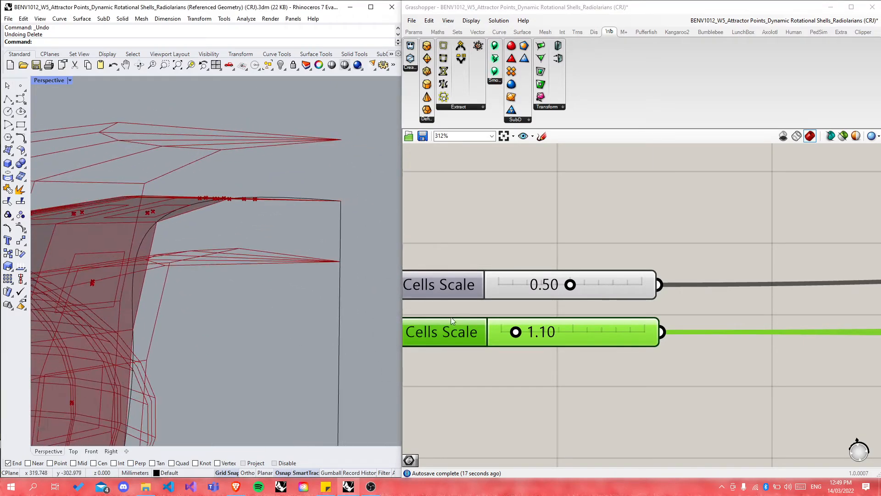
scroll(322, 264, down, 8)
right_drag(343, 316, 321, 297)
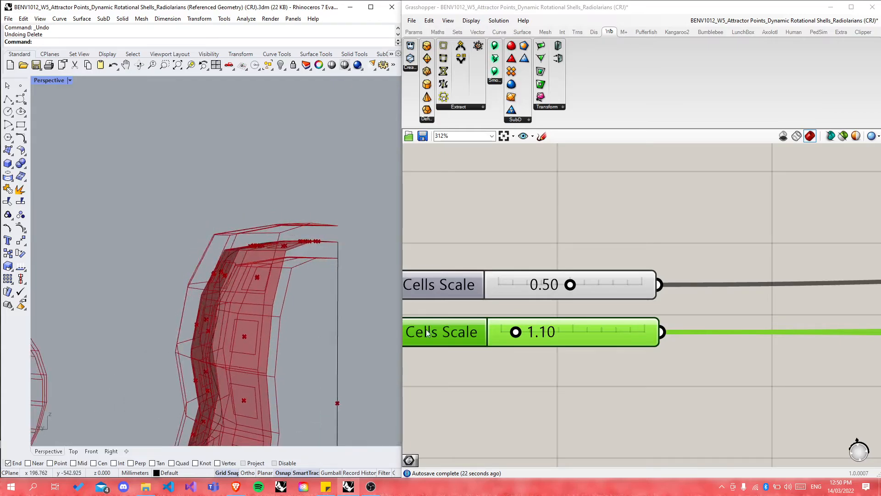
scroll(431, 314, down, 10)
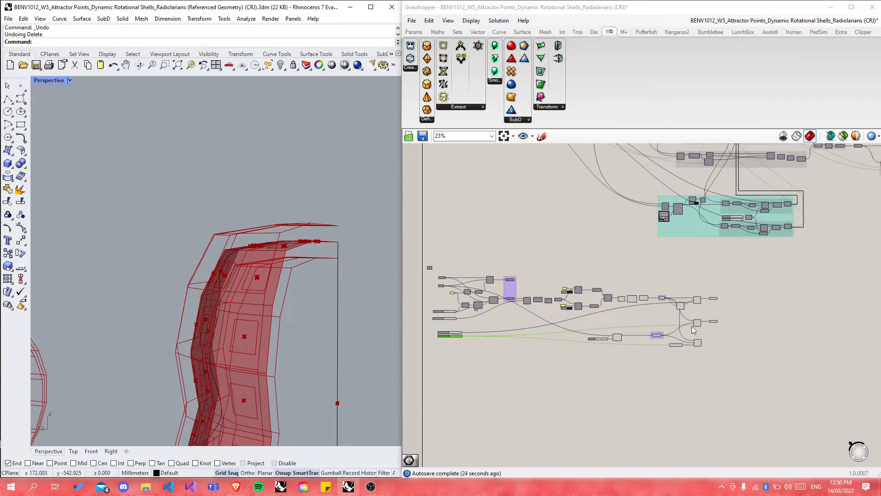
Step: Shift the 1-(x-1) Expression component slightly left, next to the lower Scale component
scroll(449, 318, up, 9)
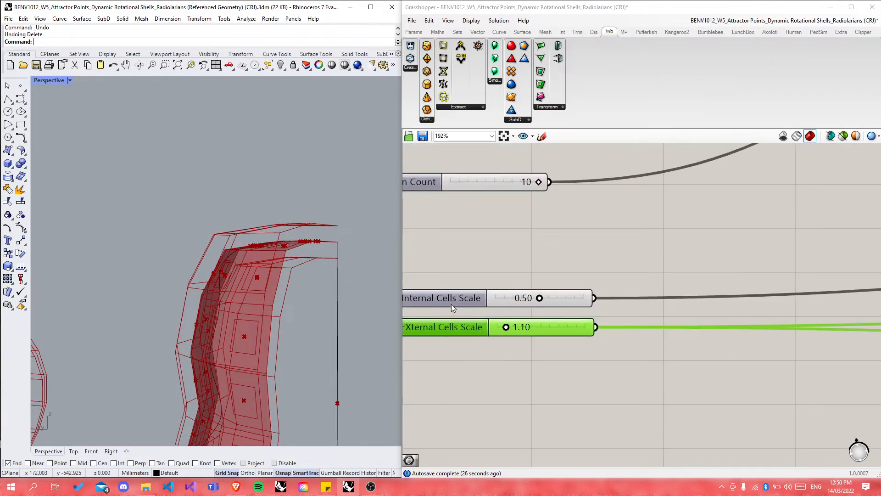
scroll(481, 325, down, 6)
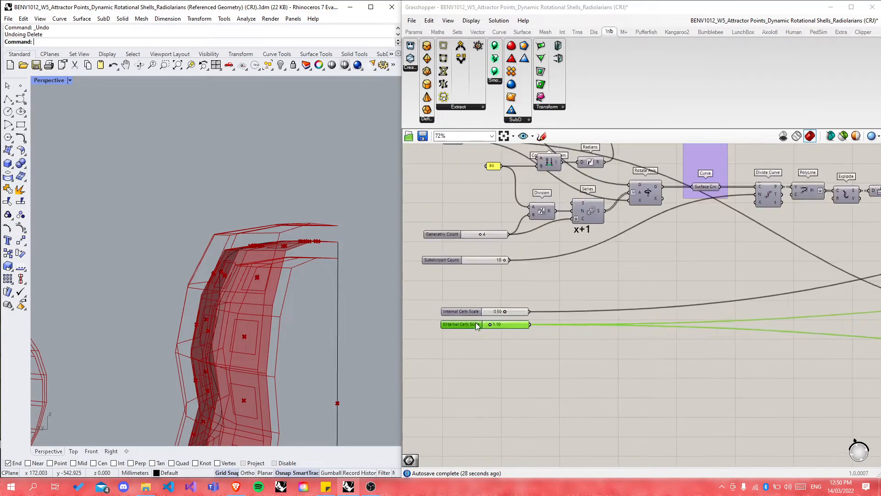
scroll(533, 321, down, 3)
scroll(696, 302, up, 8)
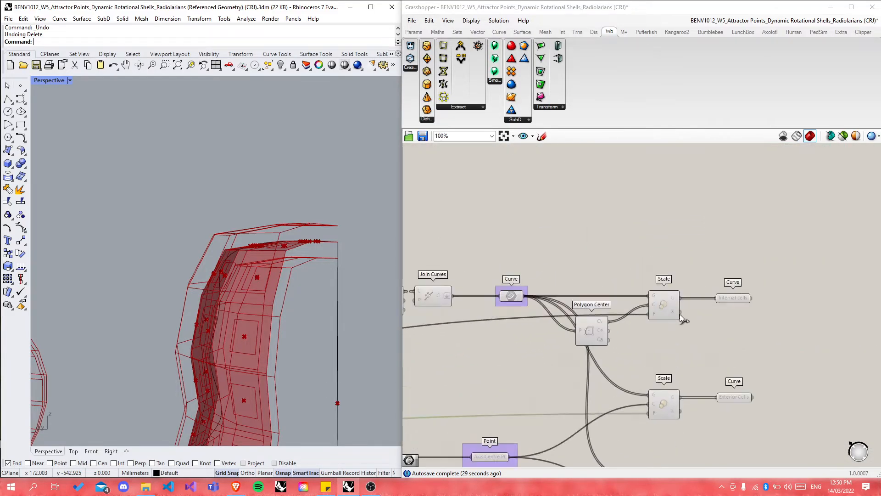
scroll(731, 301, down, 5)
scroll(505, 313, up, 5)
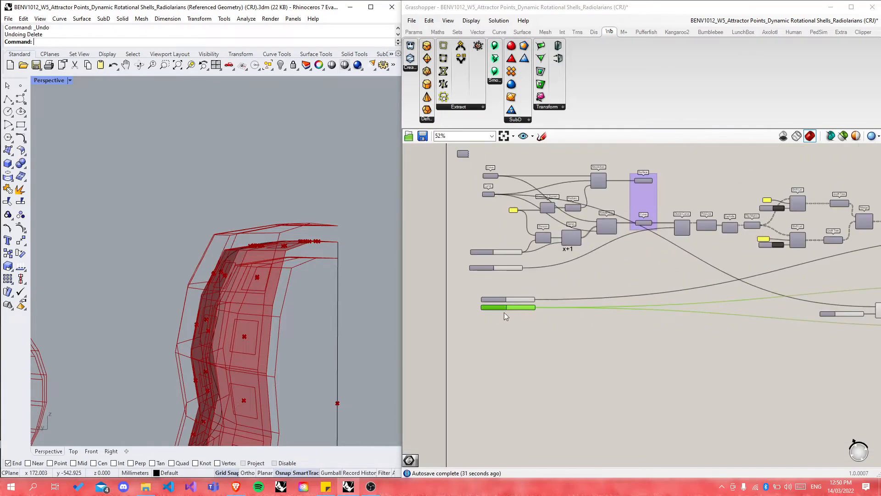
scroll(489, 307, down, 6)
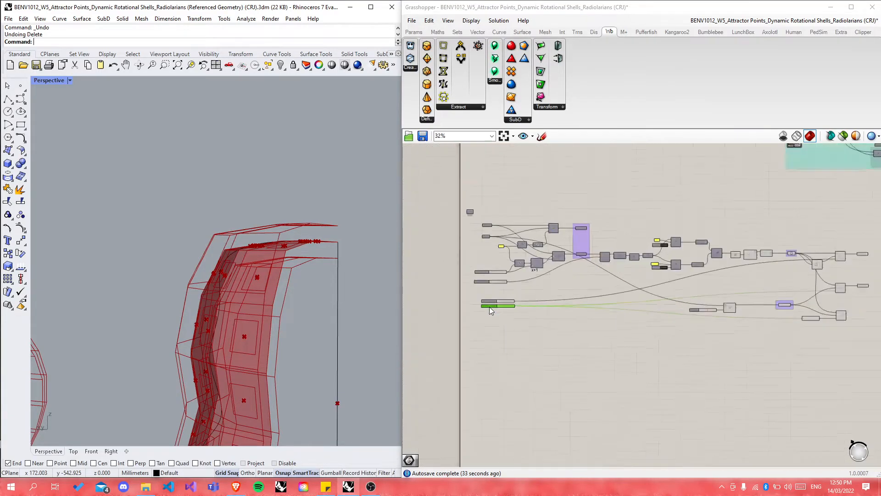
scroll(621, 321, up, 8)
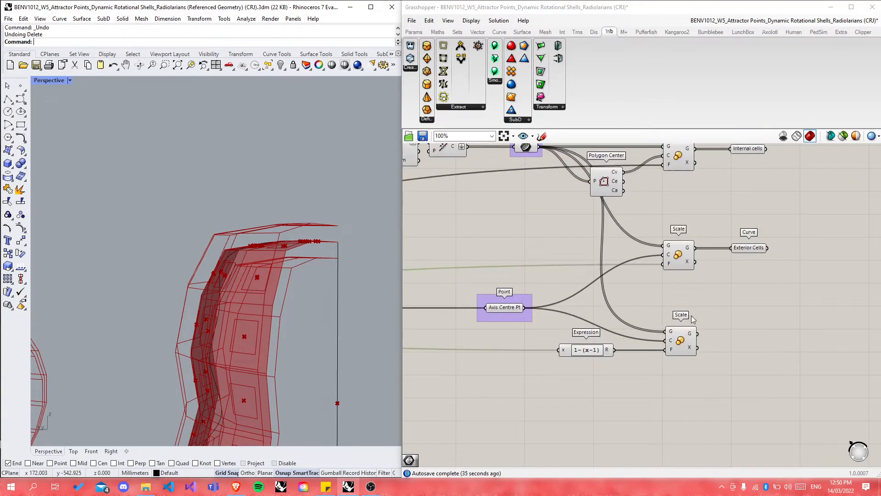
mouse_move(585, 354)
mouse_down()
mouse_move(570, 353)
mouse_move(594, 350)
mouse_up()
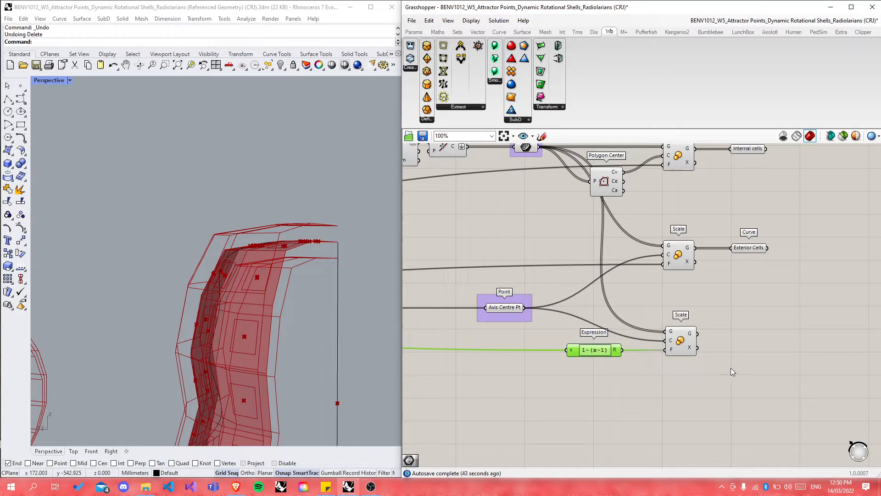
Step: Add a Curve parameter named Interior Frame and wire the lower Scale's geometry output into it
double_click(749, 347)
text(curve)
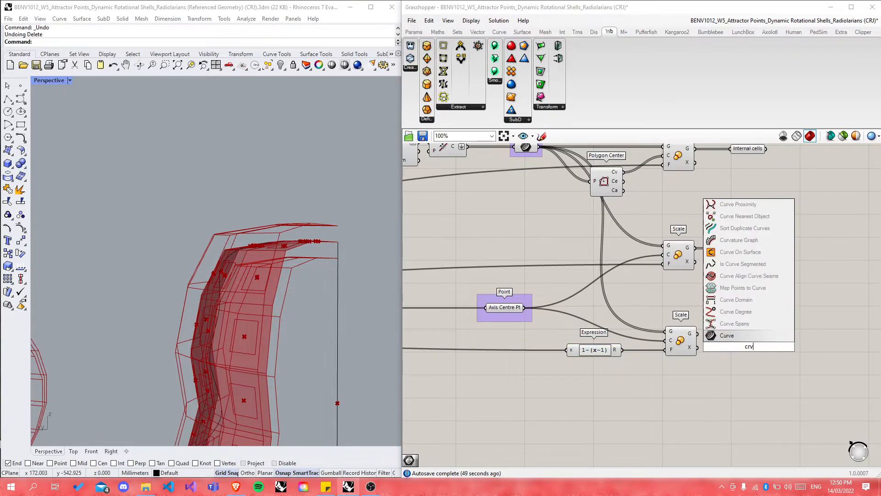
key(Return)
right_click(747, 348)
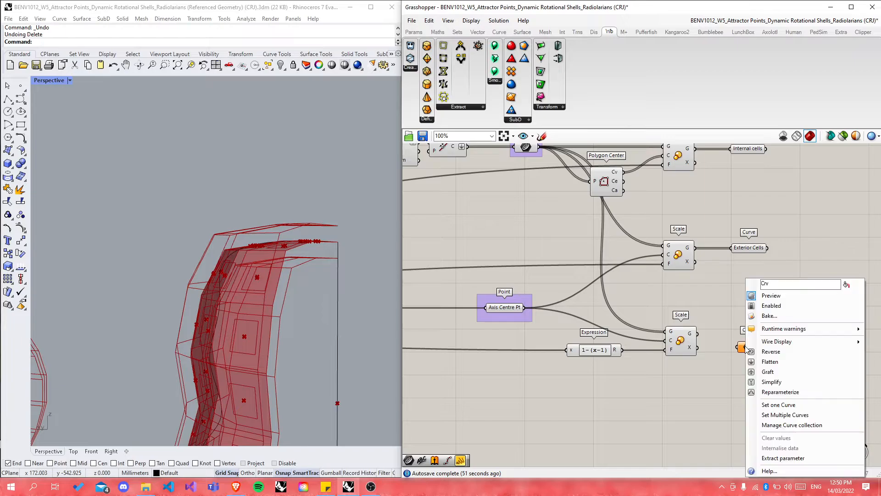
text(Interio)
text(r)
text( Cells)
key(BackSpace)
key(BackSpace)
key(BackSpace)
key(BackSpace)
text(Frame)
key(Return)
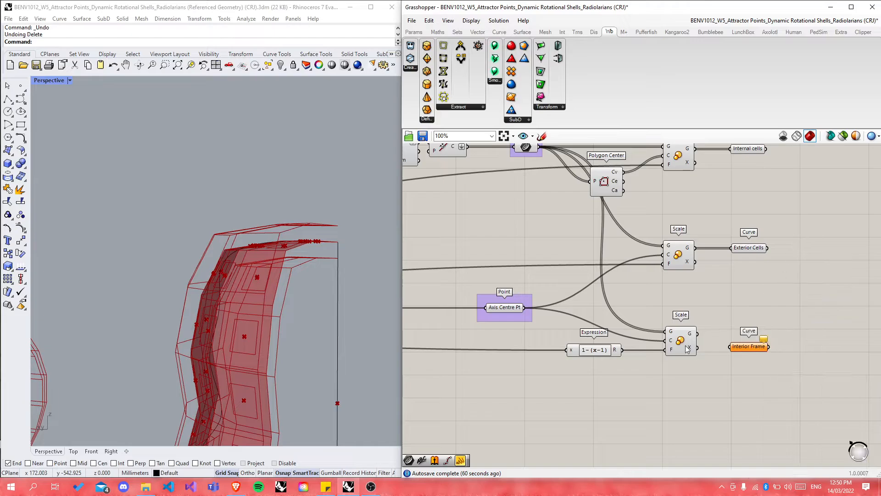
drag(696, 338, 752, 332)
Step: Rename the Exterior Cells parameter to Exterior Frame
click(748, 248)
right_click(749, 248)
drag(793, 253, 783, 253)
text(Frame)
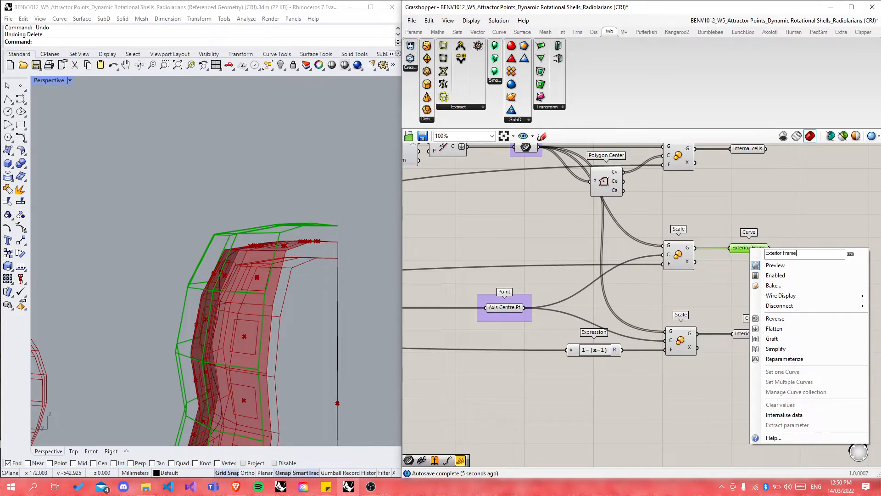
key(Return)
click(751, 248)
click(731, 363)
scroll(716, 370, down, 1)
Step: Add two 'to scale slider (1.00 to 2.00)' notes beside the interior and exterior Scale factor inputs
scroll(536, 170, up, 1)
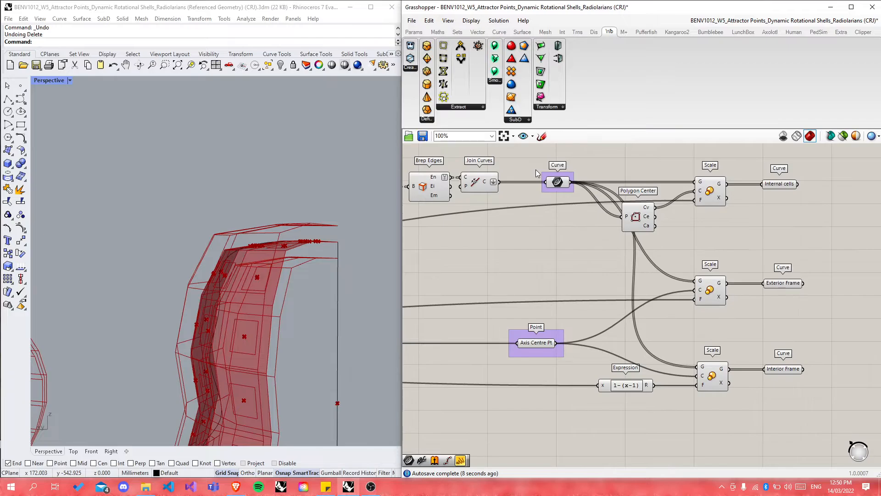
double_click(576, 420)
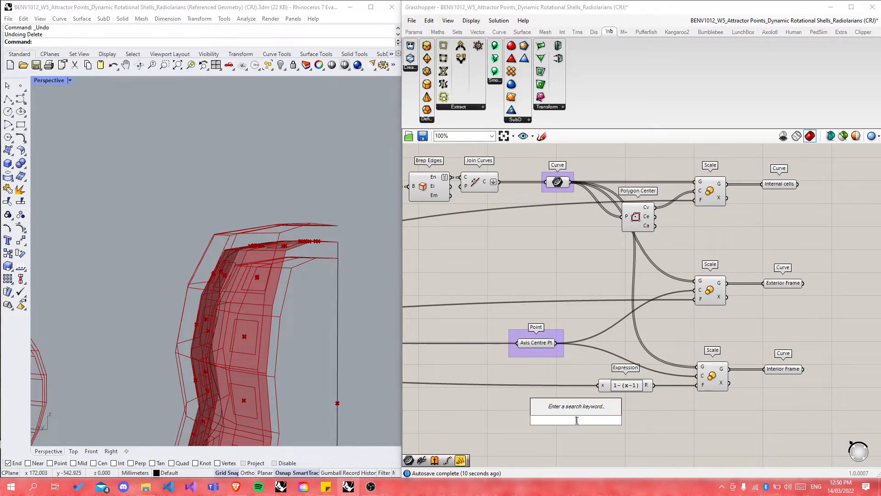
text(~to)
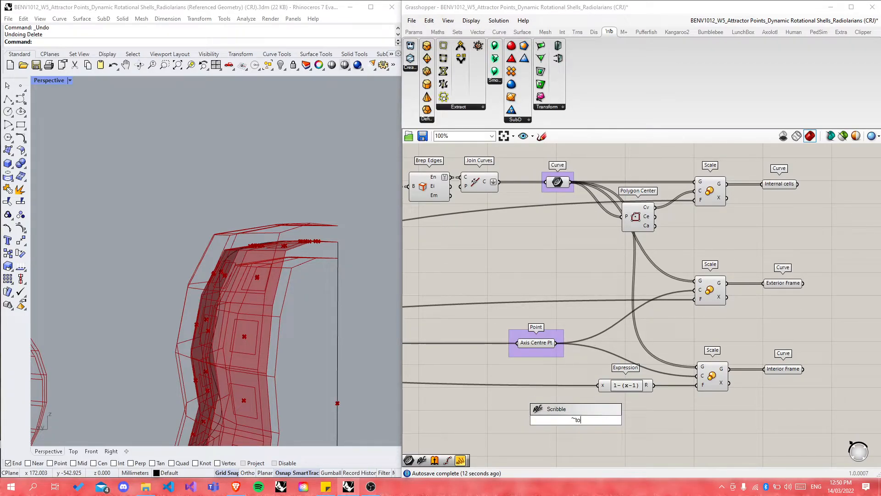
text( scale slider)
text( ()
text(1)
text( to 2)
text(.00)
text(.00)
text())
key(Return)
mouse_move(577, 420)
mouse_down()
mouse_move(530, 411)
mouse_move(516, 396)
mouse_move(521, 293)
mouse_move(505, 294)
mouse_up()
key(ctrl+c)
key(ctrl+v)
click(561, 309)
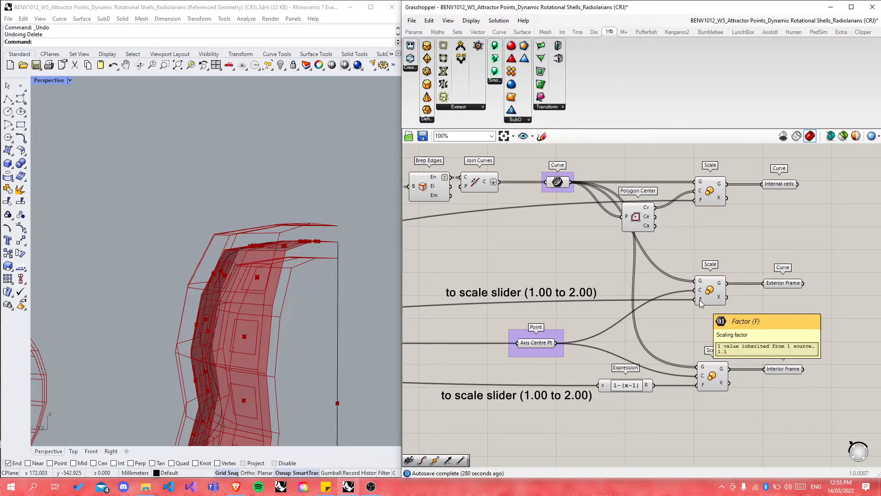
Step: Zoom in on the Generatrix Count, Subdivision Count and cell-scale sliders, placing External Cells Scale beside the Point component
scroll(753, 326, down, 5)
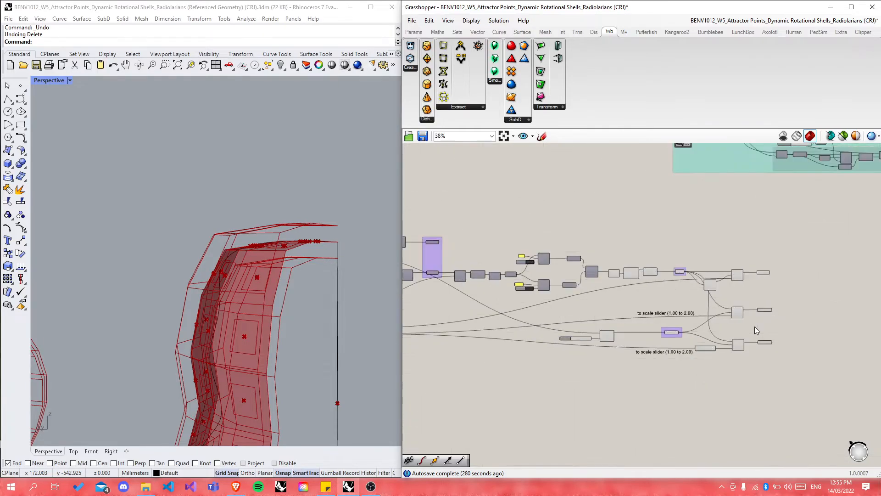
scroll(592, 346, down, 2)
scroll(453, 343, up, 6)
drag(464, 328, 526, 297)
scroll(660, 333, up, 4)
scroll(526, 298, down, 8)
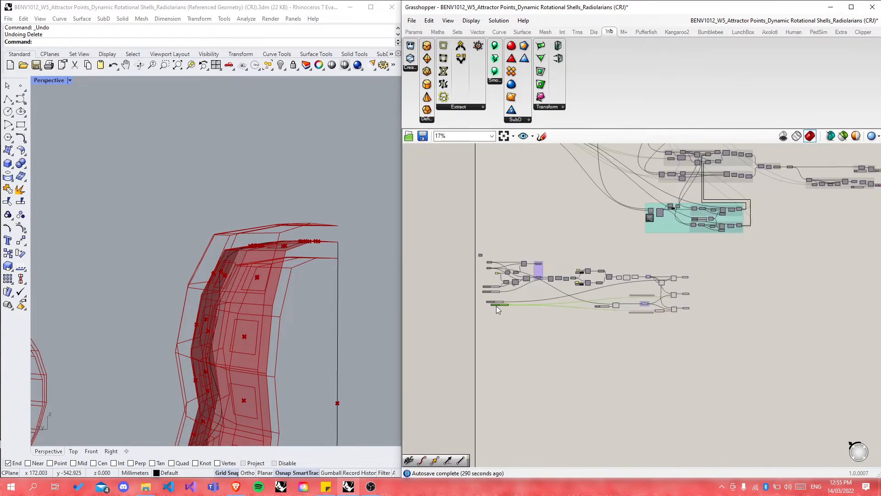
scroll(496, 304, up, 7)
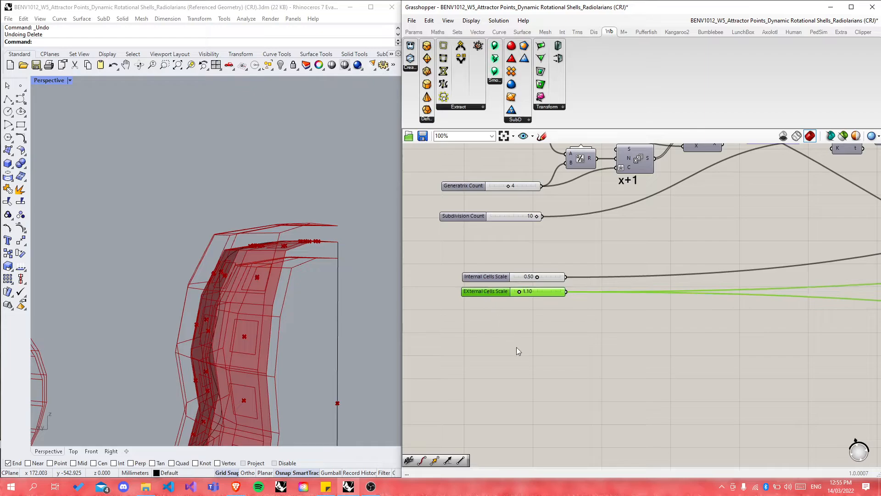
click(519, 364)
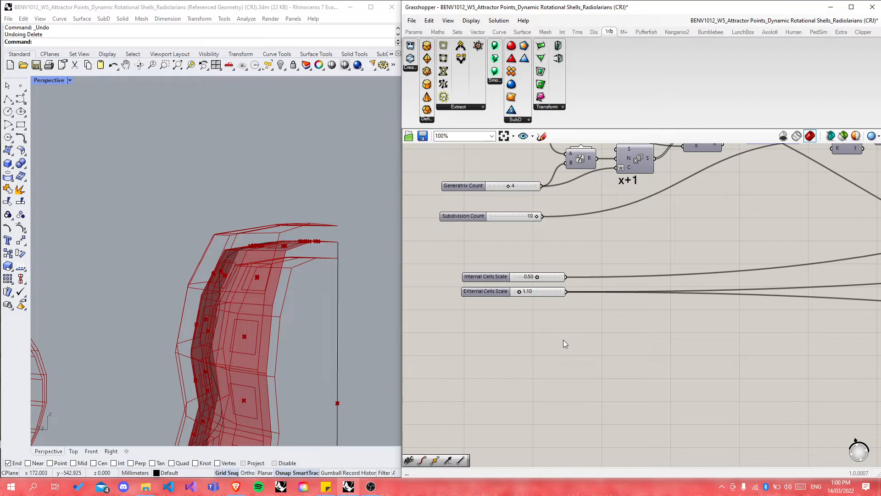
Step: Zoom out and back in to show the Scale components feeding Internal cells, Exterior Frame and Interior Frame
scroll(560, 343, down, 5)
scroll(617, 321, down, 1)
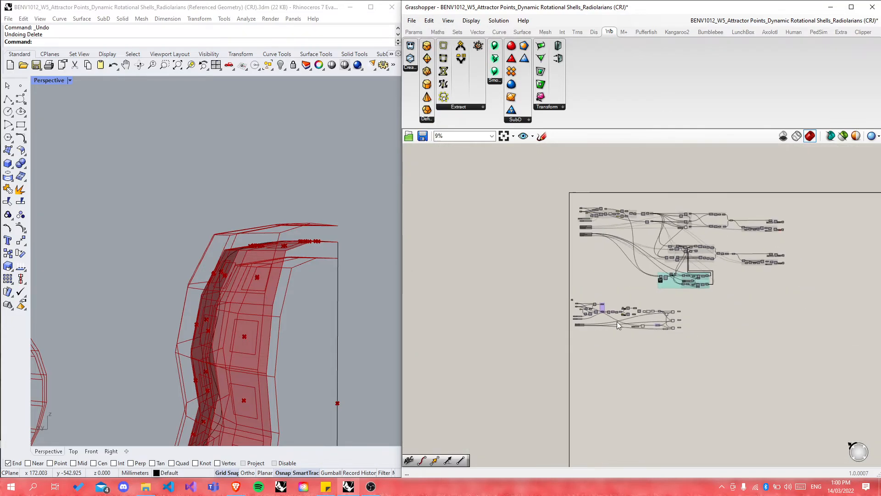
scroll(747, 223, up, 5)
scroll(685, 218, up, 4)
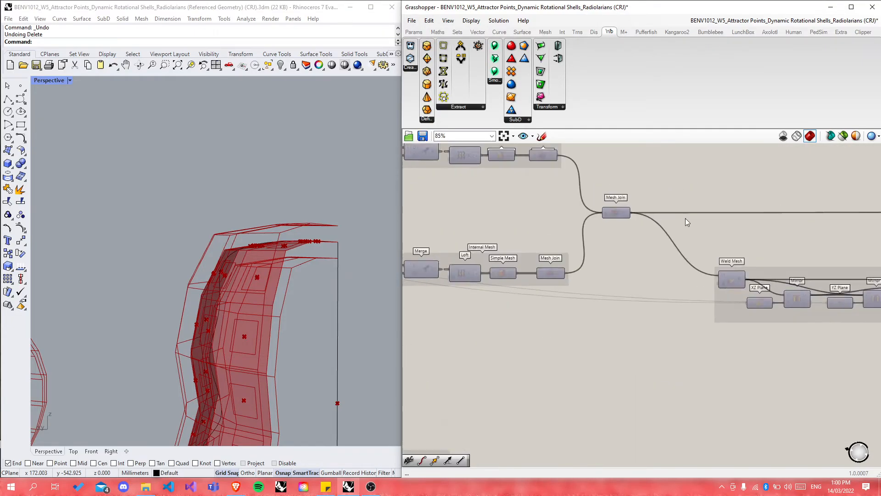
scroll(718, 227, down, 1)
scroll(623, 210, up, 3)
scroll(624, 213, up, 1)
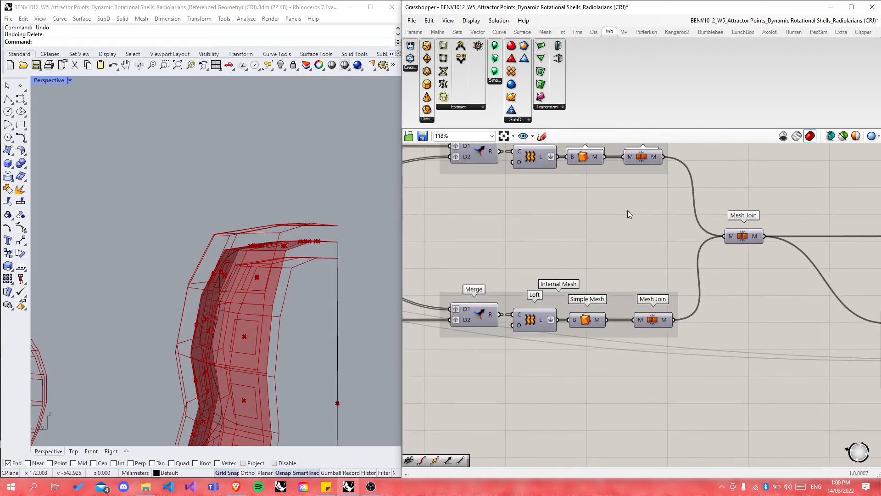
scroll(624, 220, down, 3)
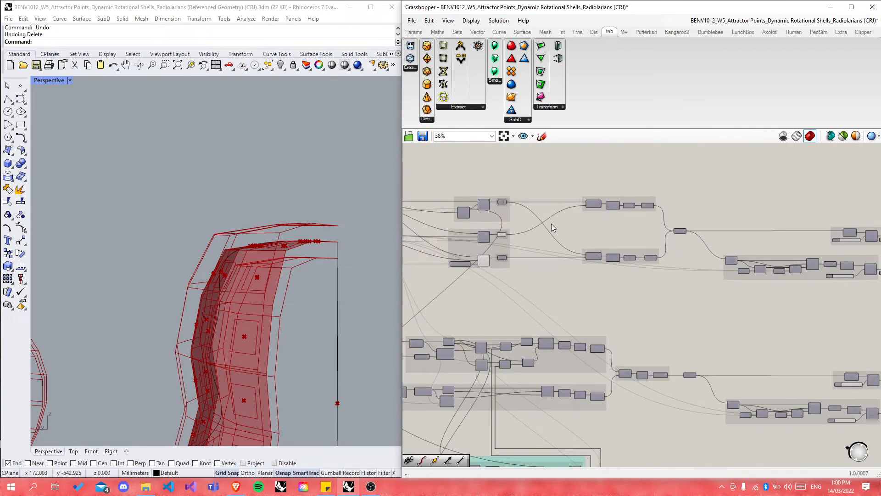
scroll(572, 242, up, 2)
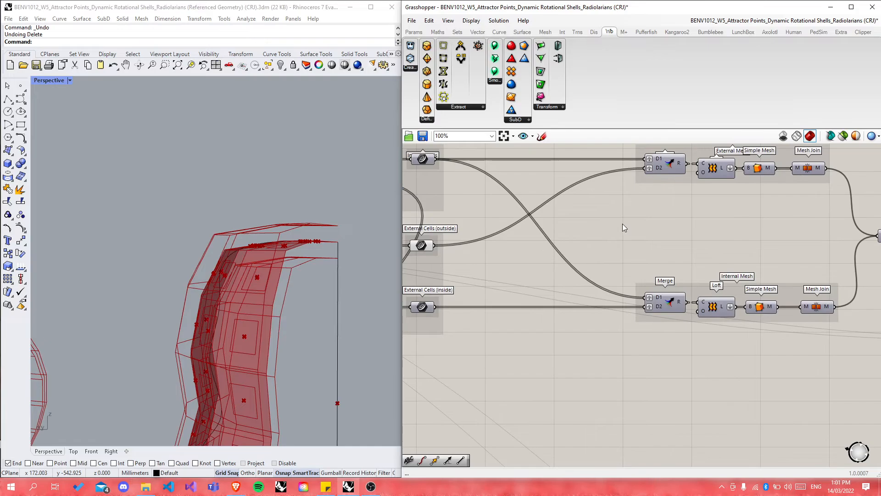
scroll(676, 247, down, 1)
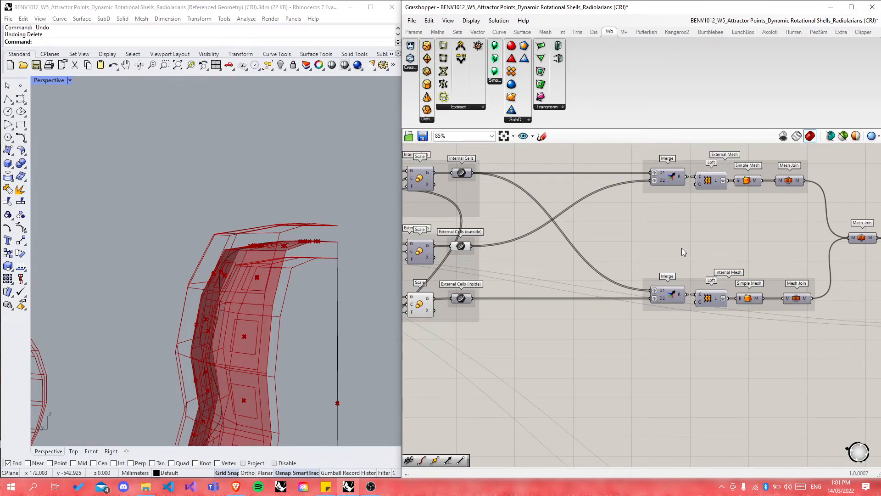
scroll(676, 225, down, 4)
scroll(629, 379, up, 5)
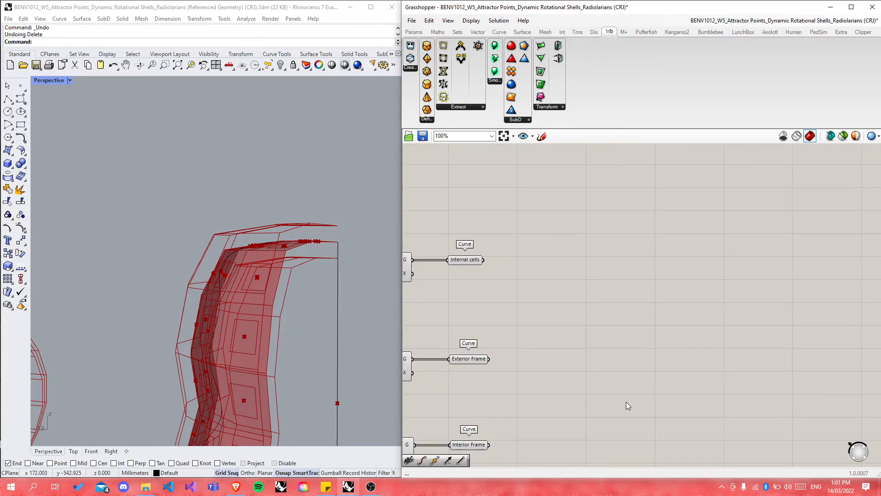
scroll(632, 335, down, 2)
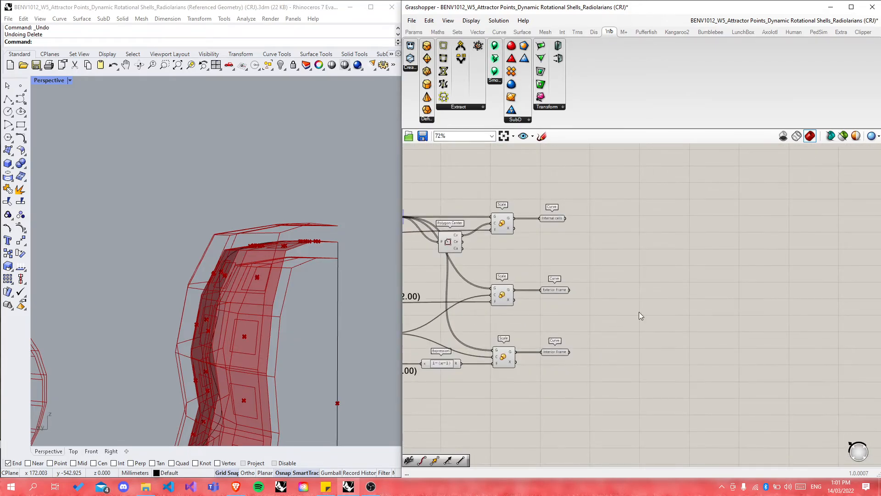
scroll(572, 250, up, 3)
click(534, 190)
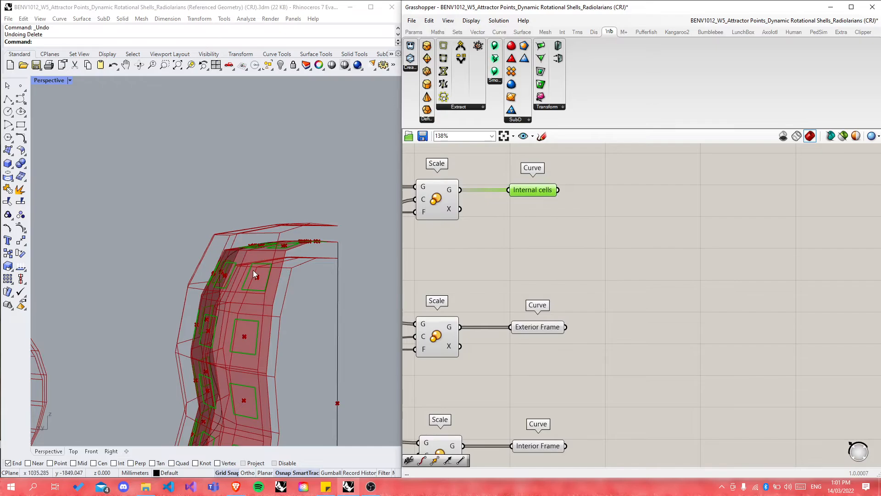
scroll(301, 311, up, 8)
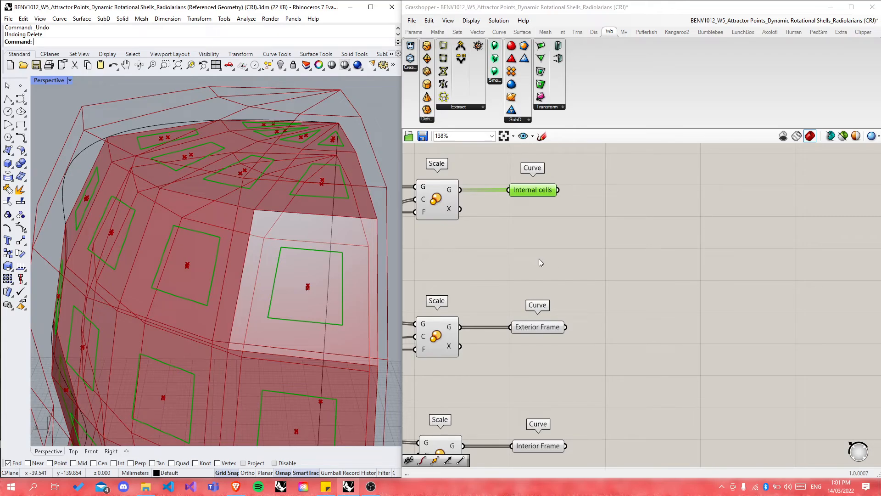
click(537, 327)
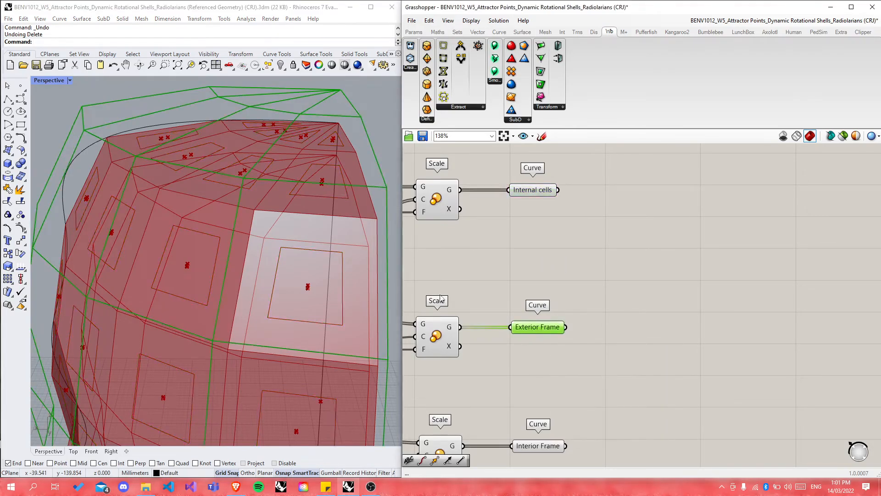
scroll(306, 235, down, 5)
scroll(307, 231, up, 6)
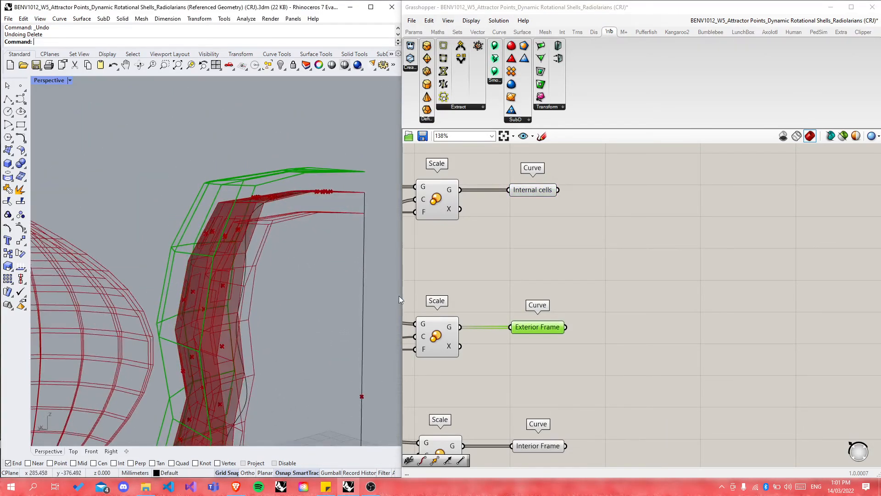
click(533, 446)
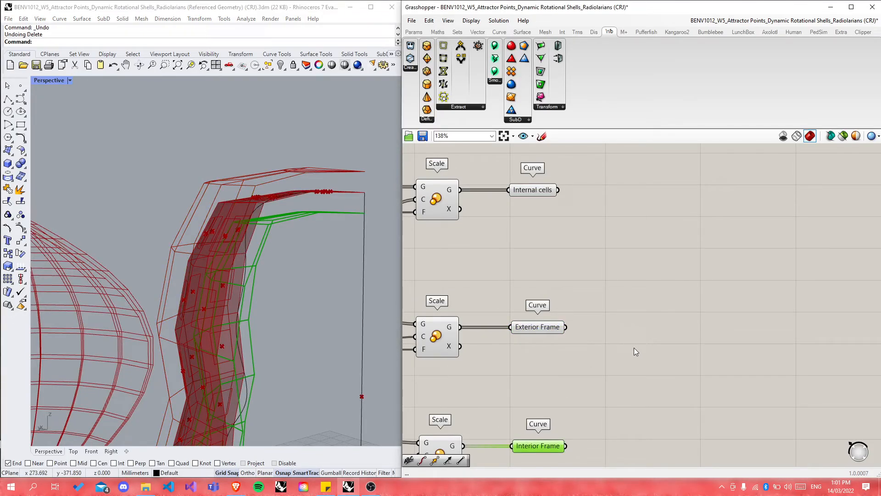
click(635, 329)
Step: Place a Merge component, duplicate it below, and move the upper copy higher
scroll(639, 322, down, 3)
double_click(640, 319)
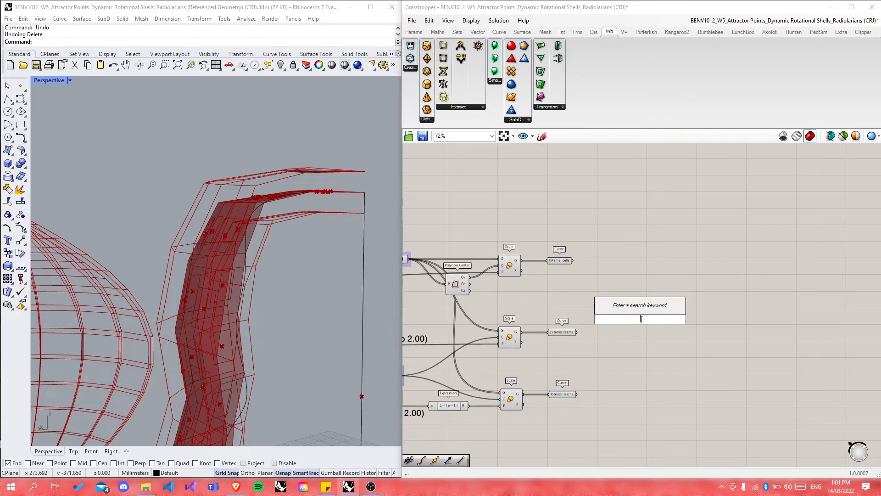
text(merge)
key(Return)
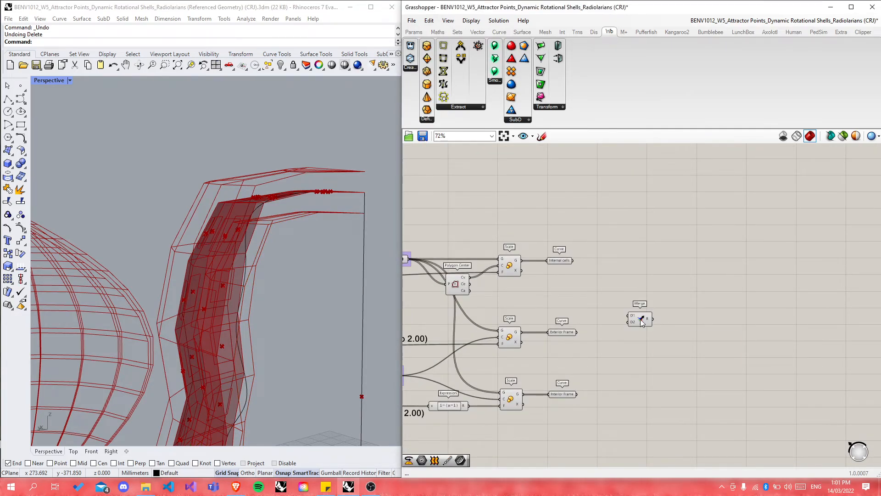
alt+drag(641, 319, 641, 382)
click(648, 281)
drag(638, 318, 648, 279)
click(653, 317)
scroll(619, 303, up, 4)
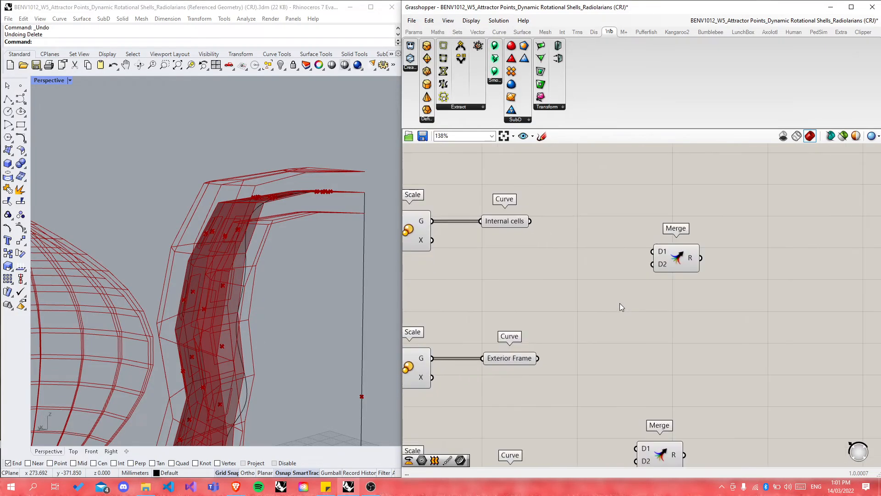
Step: Feed the Internal cells curves into the upper Merge's D1 and Exterior Frame into D2
drag(531, 221, 652, 251)
drag(537, 358, 686, 233)
click(711, 270)
Step: Wire the Internal cells curves into the lower Merge component as well
scroll(602, 228, down, 4)
scroll(604, 331, up, 4)
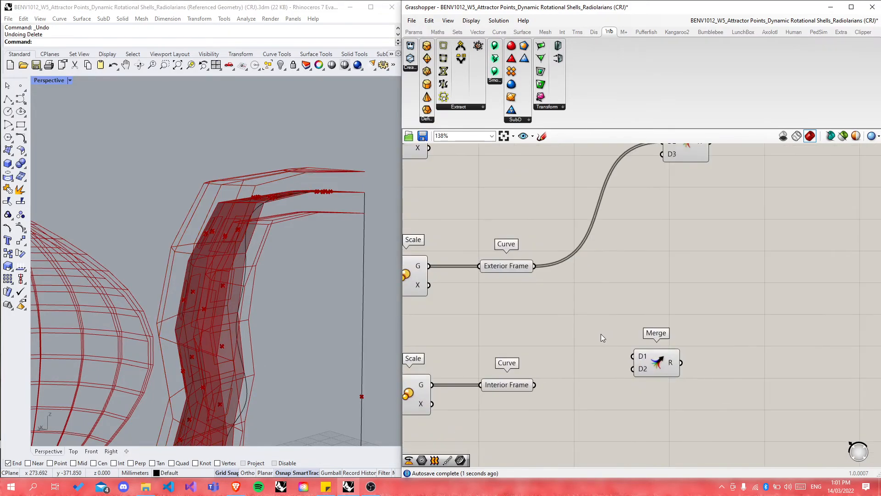
scroll(549, 335, down, 3)
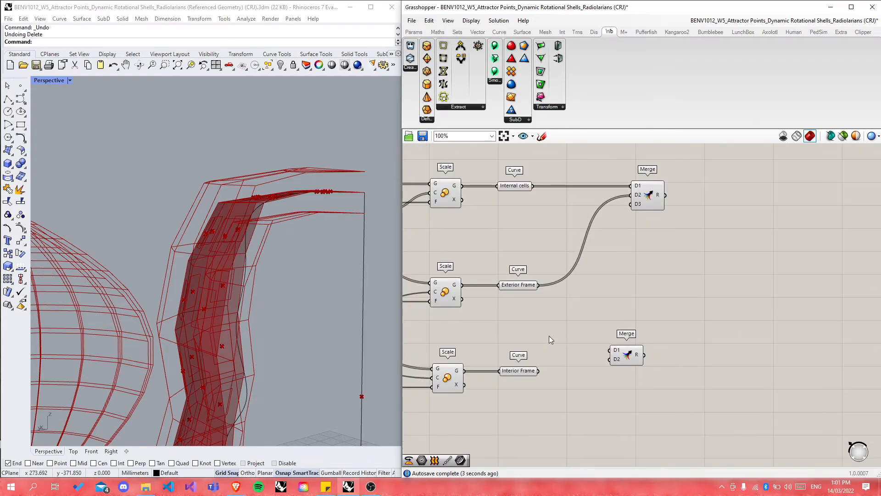
scroll(548, 340, down, 8)
scroll(579, 252, up, 6)
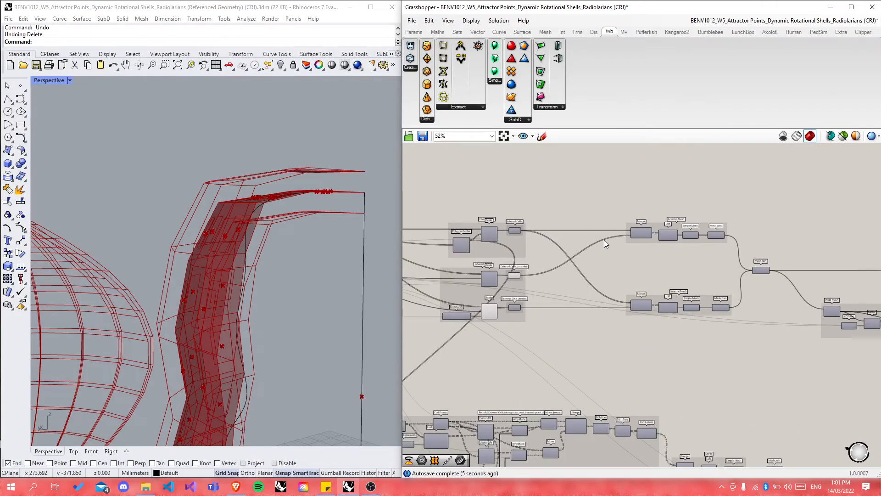
scroll(604, 239, down, 3)
scroll(592, 247, down, 2)
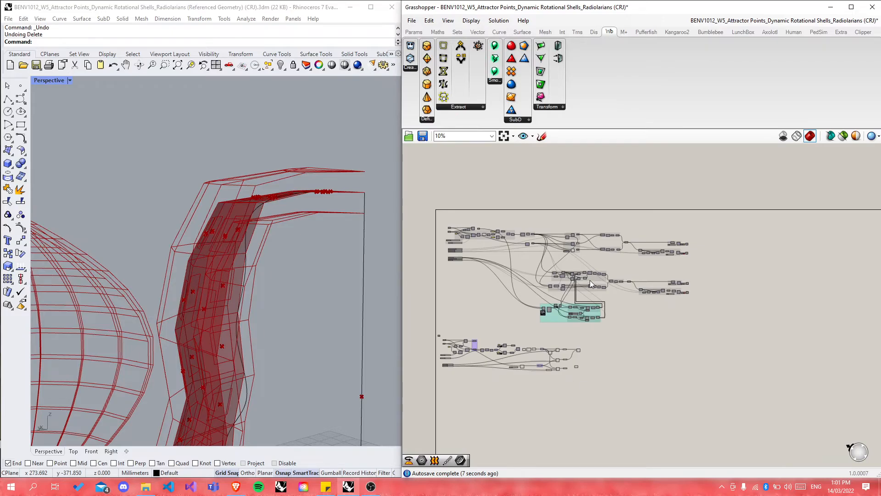
scroll(589, 276, up, 10)
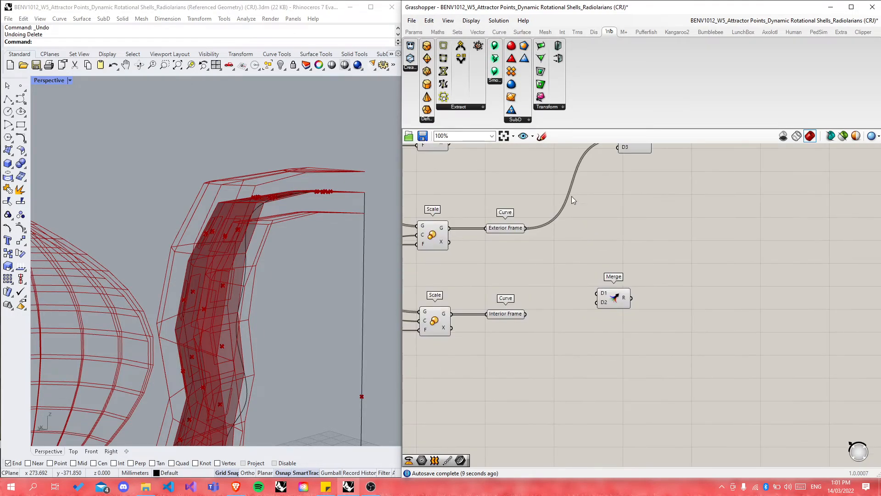
scroll(569, 192, down, 3)
drag(542, 183, 612, 297)
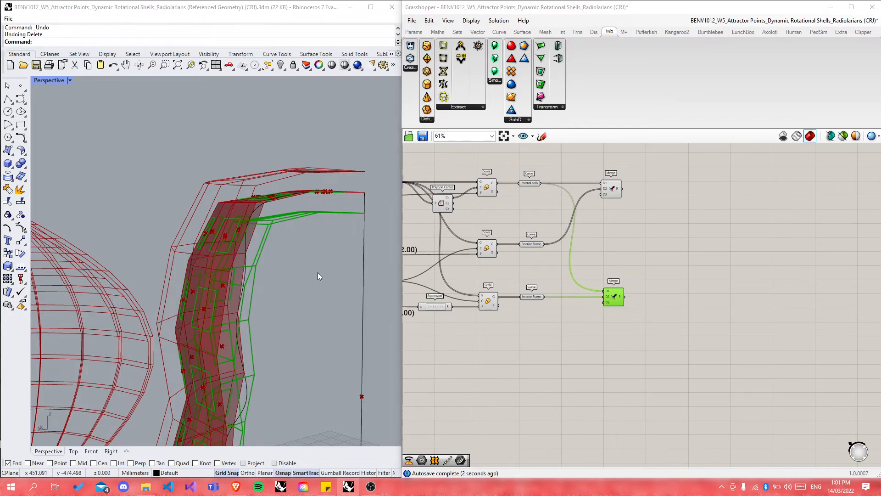
scroll(306, 244, up, 2)
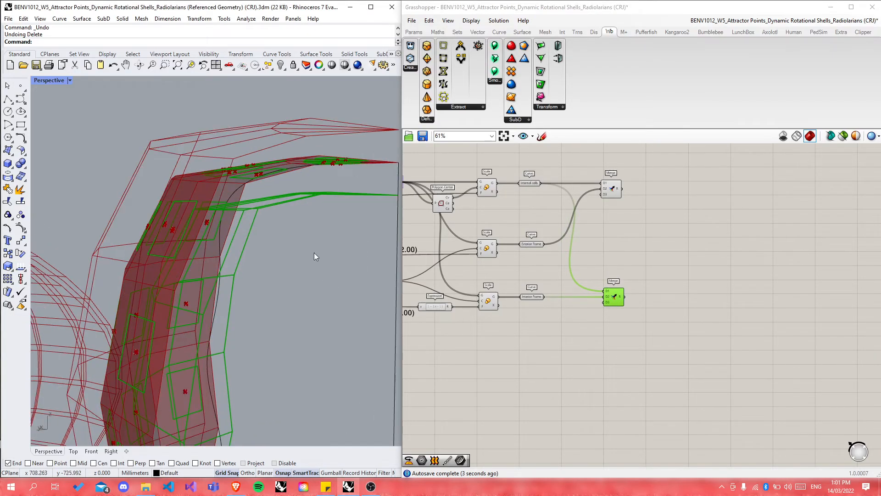
click(611, 189)
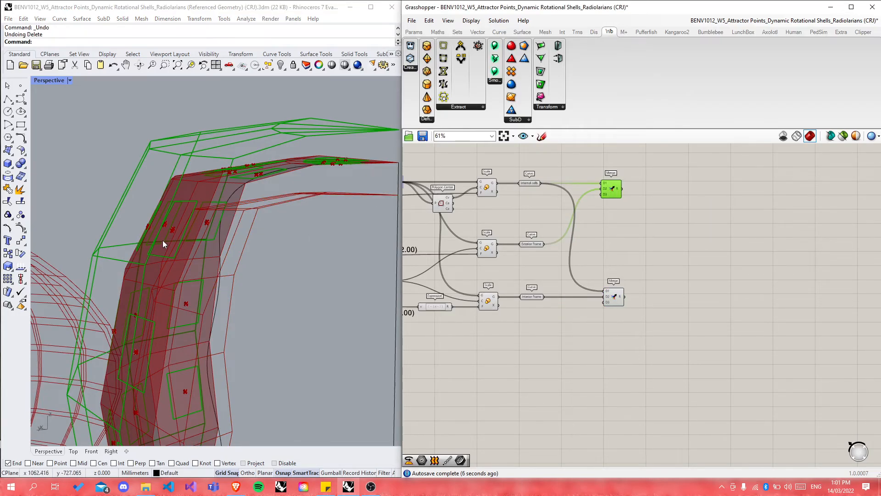
click(590, 301)
click(616, 299)
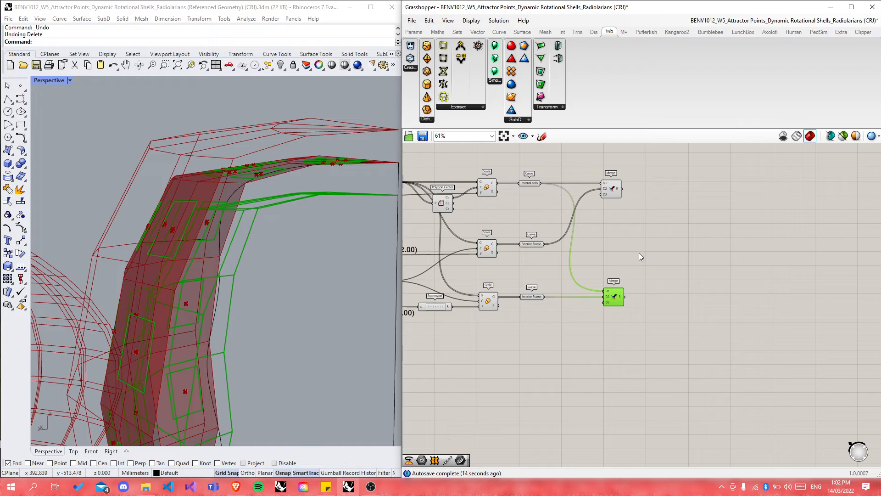
scroll(593, 220, up, 2)
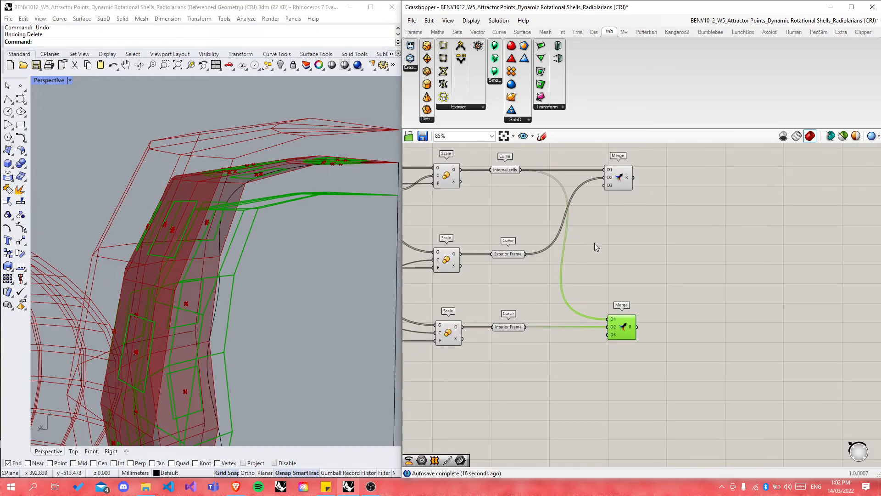
scroll(595, 242, up, 1)
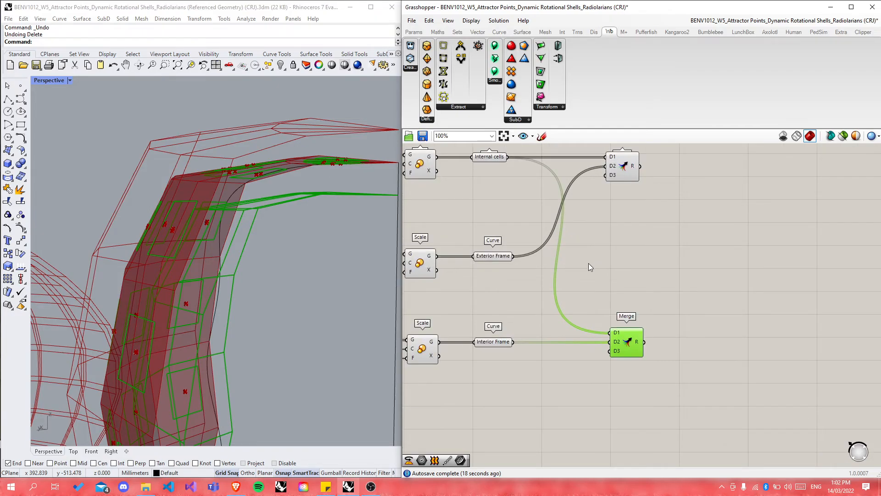
scroll(554, 341, down, 1)
Step: Graft the D1 and D2 inputs on both the upper and lower Merge components
scroll(594, 191, up, 5)
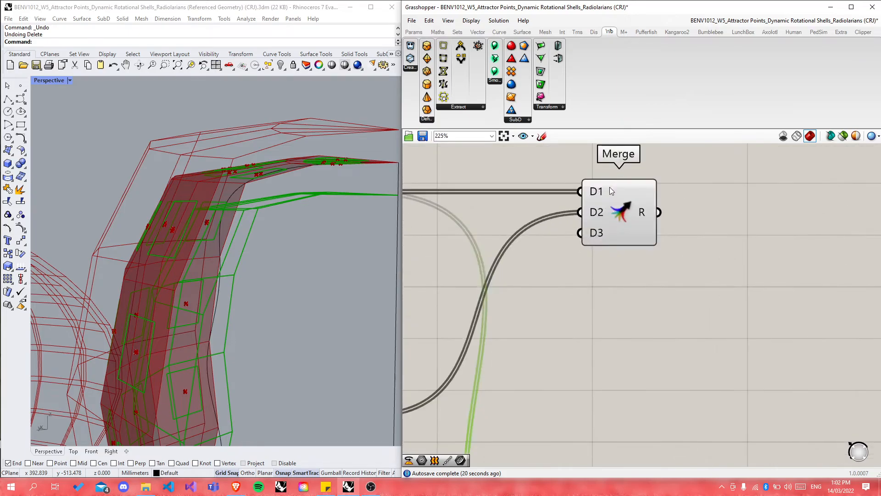
right_click(599, 194)
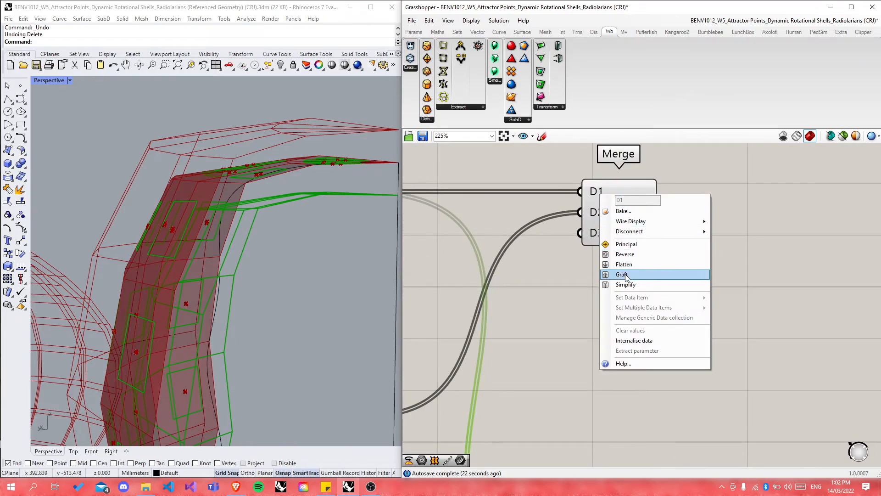
click(622, 274)
right_click(595, 212)
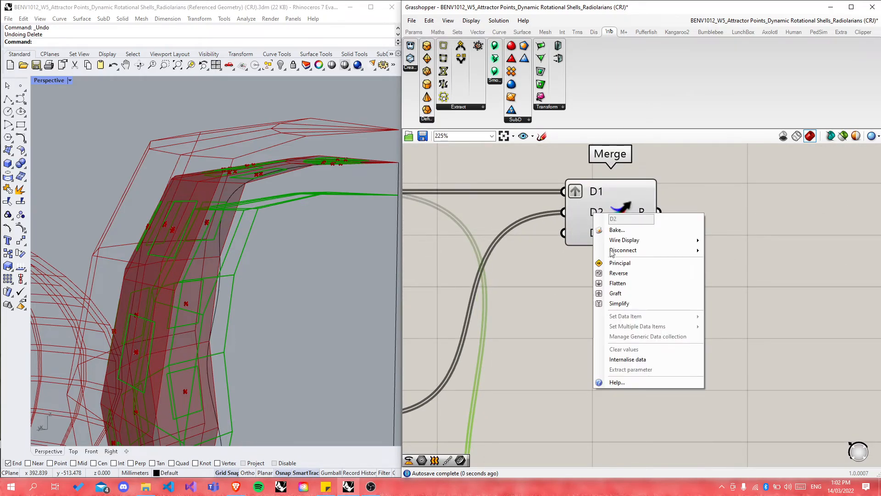
click(616, 293)
scroll(616, 294, down, 5)
scroll(601, 329, up, 6)
right_click(649, 322)
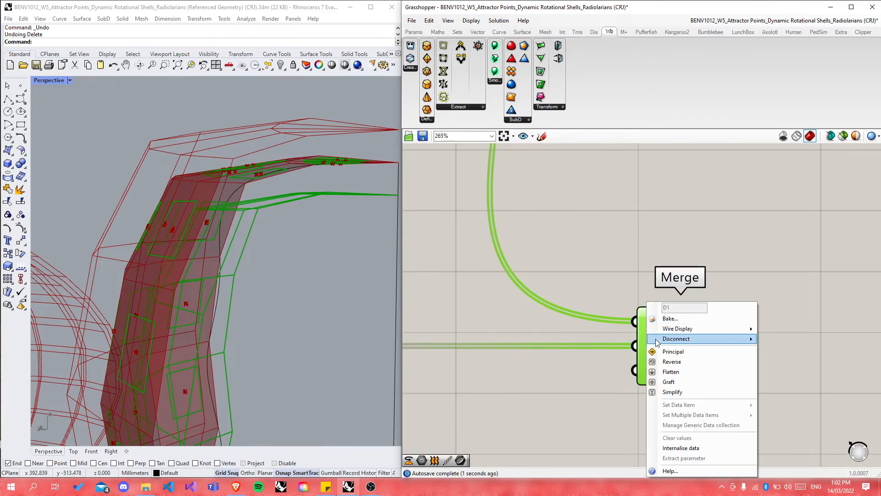
click(673, 379)
right_click(649, 354)
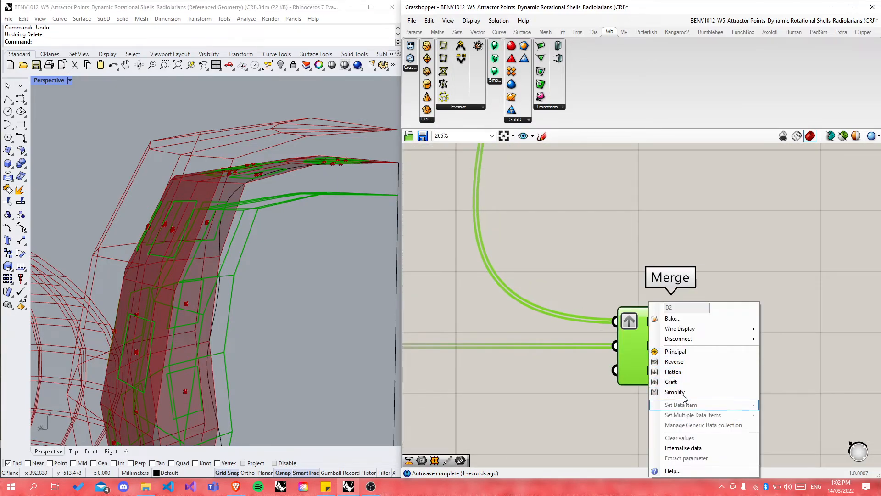
click(671, 382)
scroll(610, 399, down, 5)
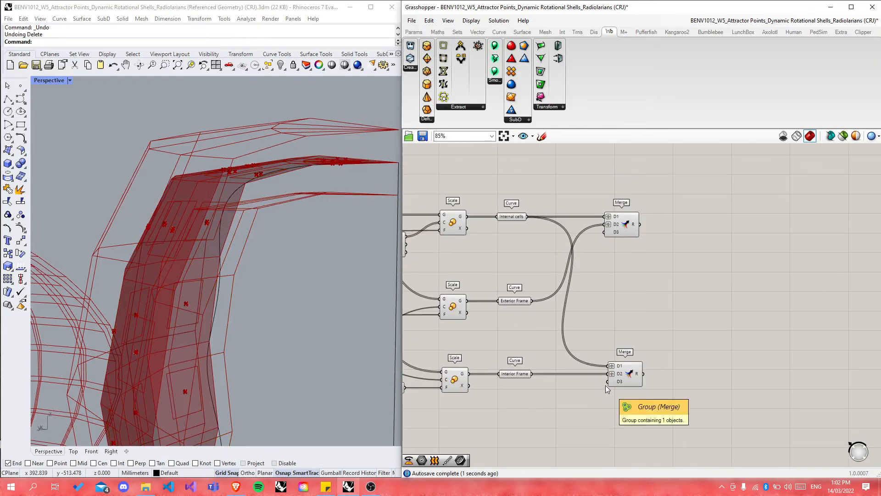
Step: Move the lower Merge up beside the upper one and line the two up
scroll(564, 327, up, 2)
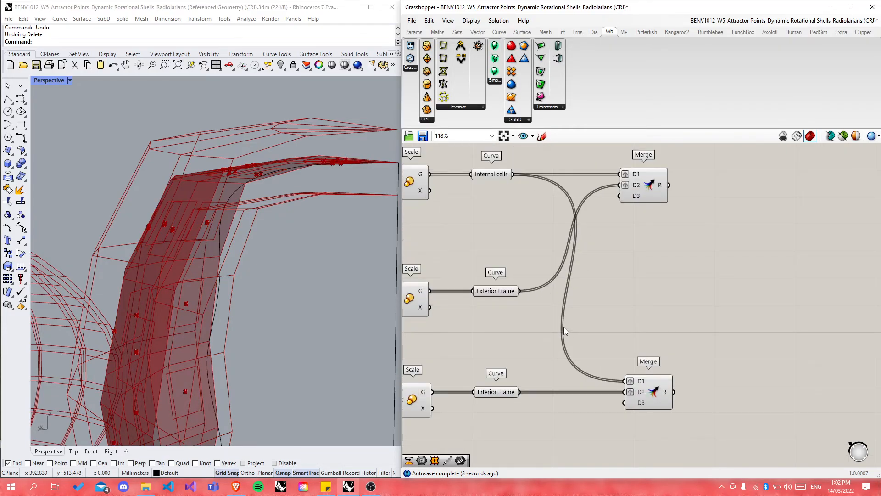
drag(643, 384, 659, 260)
drag(643, 185, 661, 187)
click(632, 340)
scroll(609, 373, down, 2)
scroll(523, 247, up, 2)
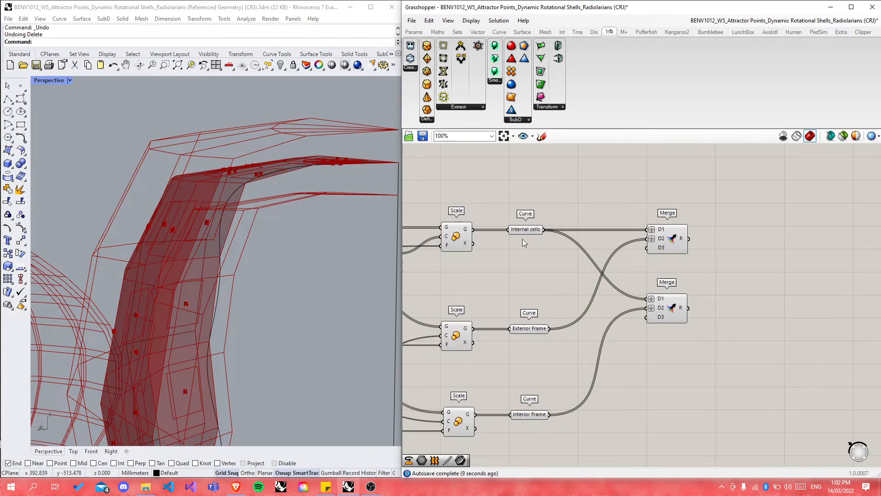
Step: Preview the Internal cells, Exterior Frame and Interior Frame curves in Rhino
click(529, 228)
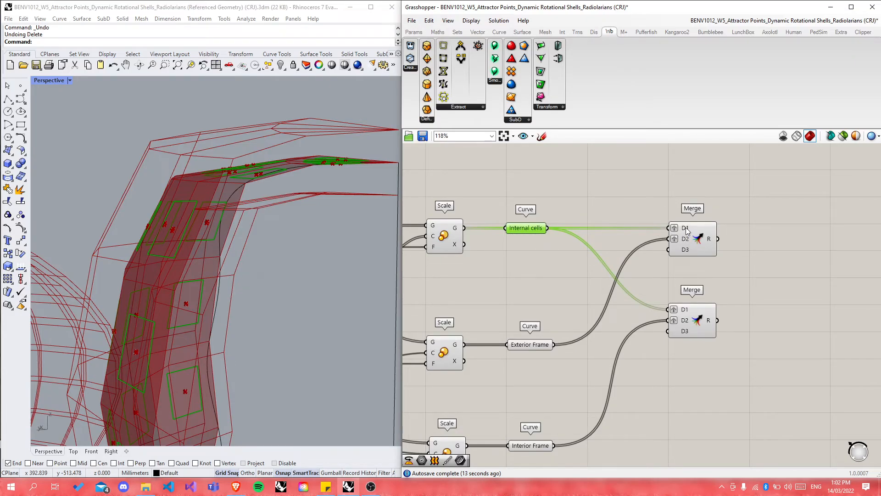
click(539, 346)
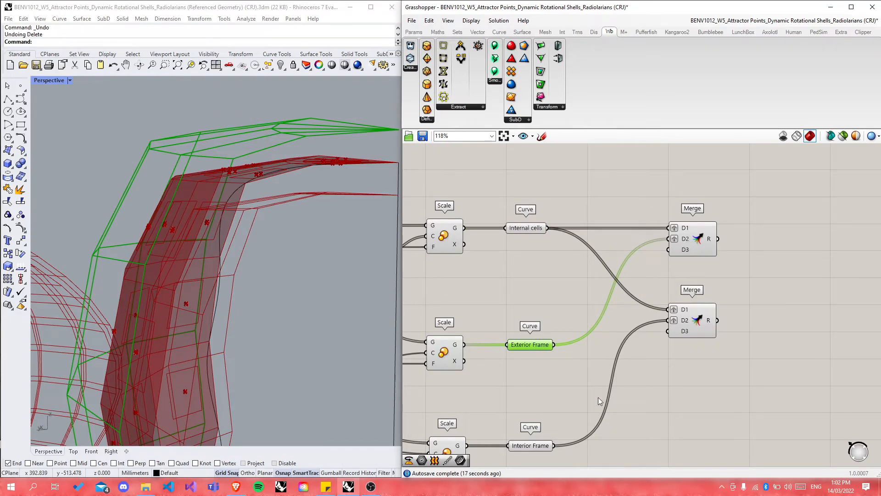
click(541, 447)
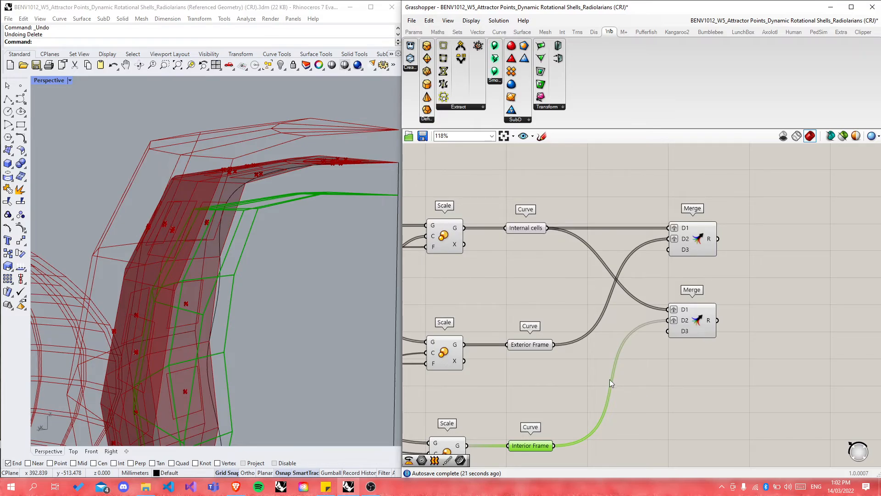
scroll(549, 393, down, 8)
scroll(556, 398, down, 1)
scroll(625, 351, down, 2)
scroll(611, 235, up, 2)
scroll(657, 209, up, 4)
scroll(657, 211, up, 3)
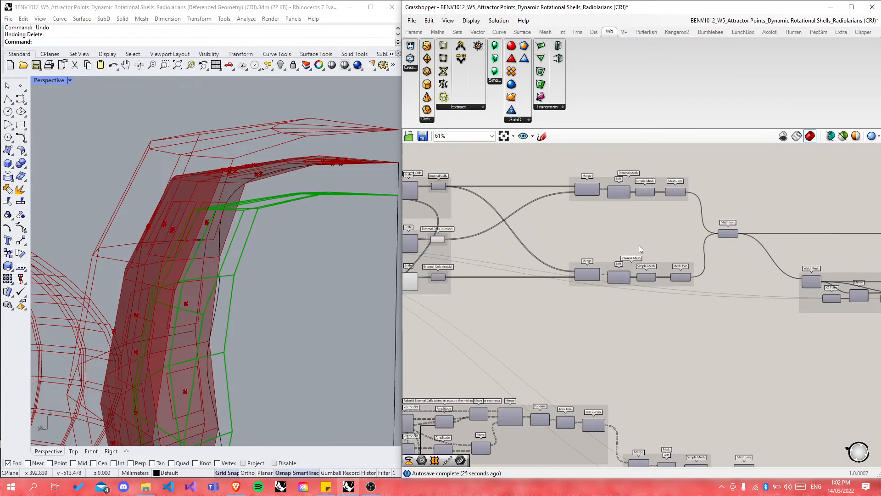
scroll(660, 224, up, 2)
scroll(660, 224, up, 2)
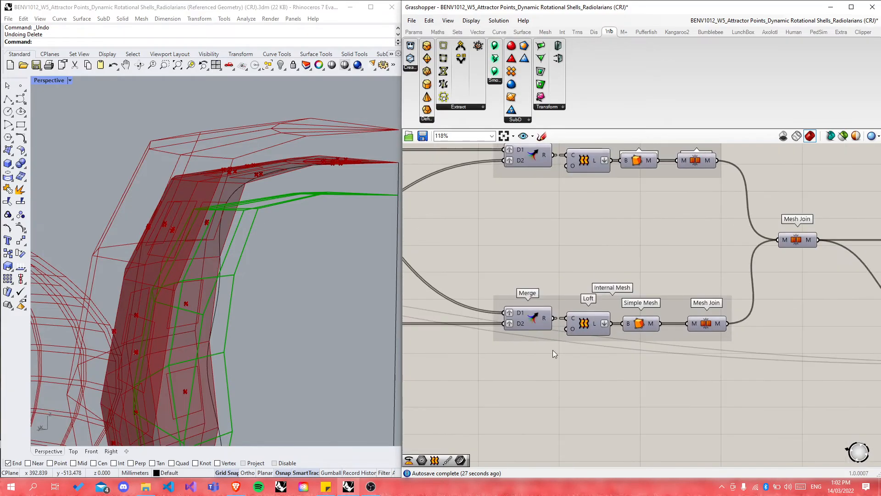
scroll(555, 353, down, 2)
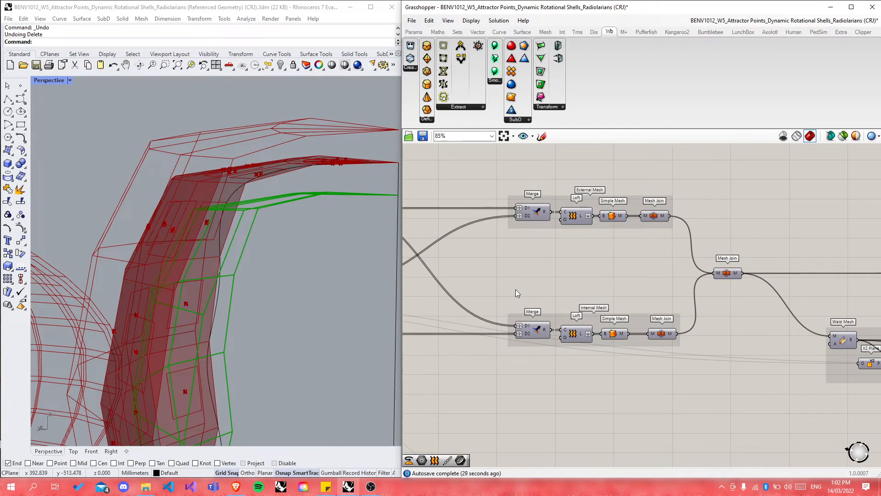
scroll(580, 254, up, 2)
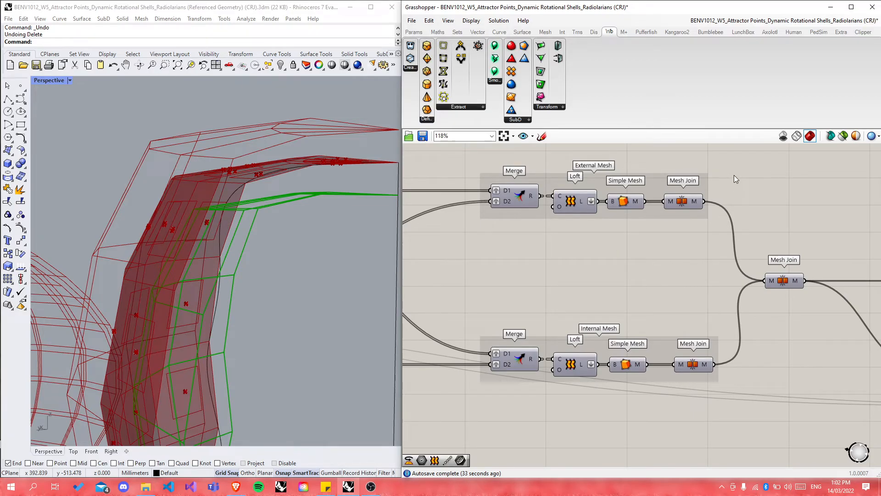
scroll(734, 175, down, 3)
scroll(695, 350, down, 2)
Step: Add a Loft component fed by the merged curves
scroll(687, 332, up, 8)
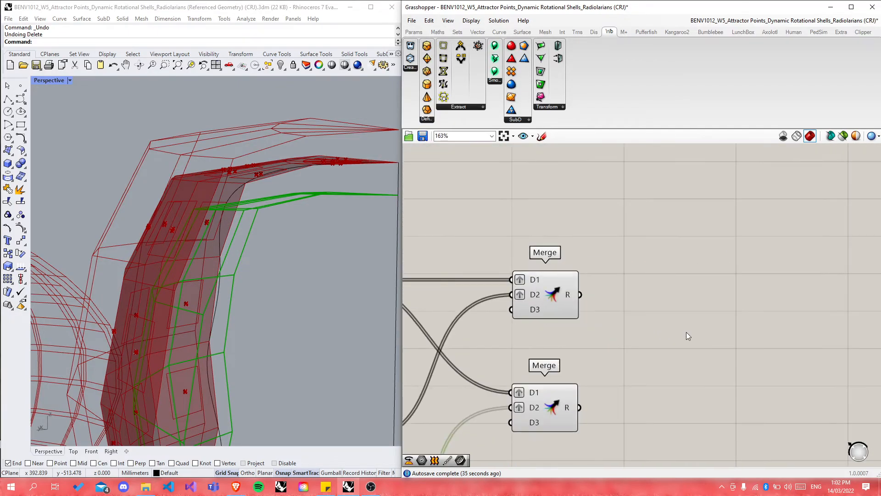
double_click(686, 333)
text(loft)
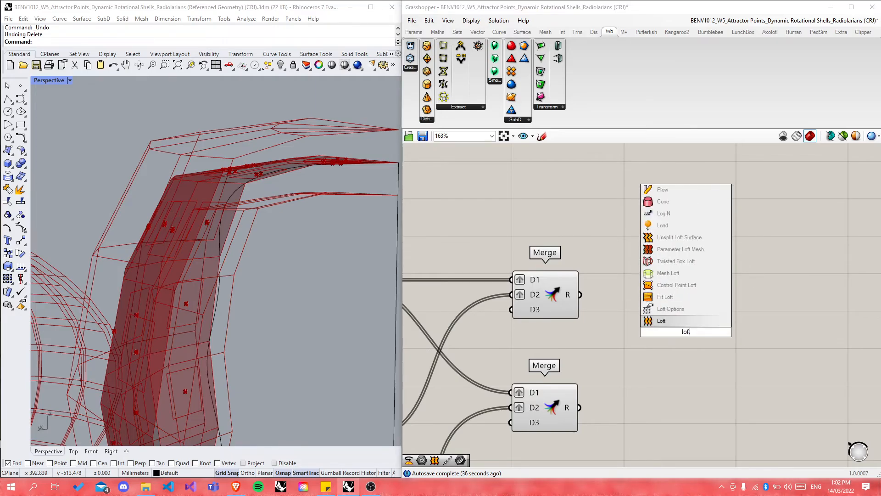
key(Return)
drag(613, 314, 654, 301)
click(687, 241)
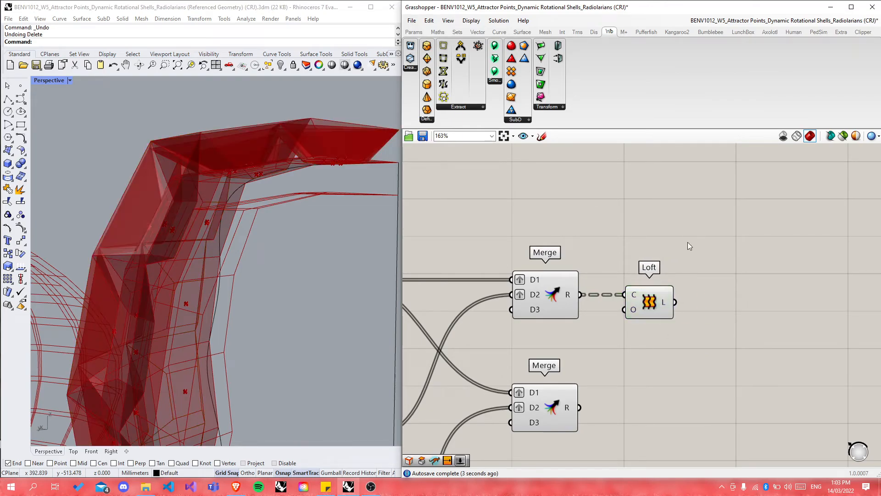
Step: Flatten the Loft's L output instead of its input, then orbit to inspect the red shell
right_click(632, 300)
click(670, 384)
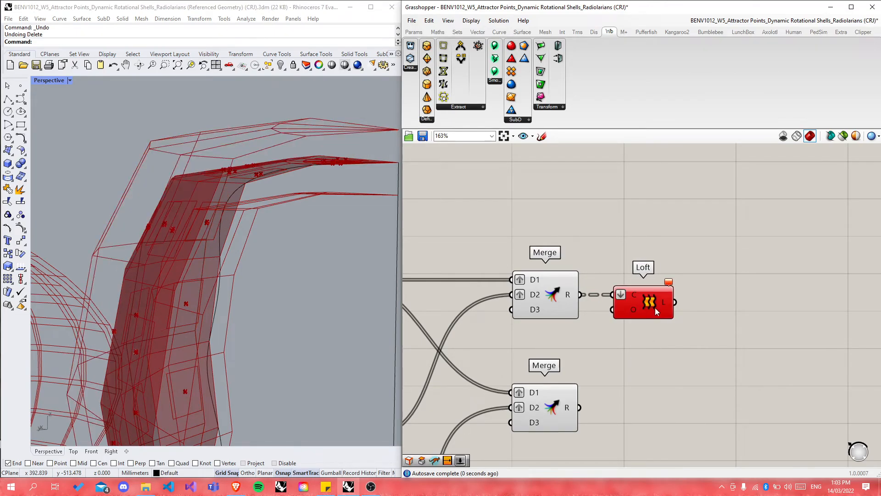
key(ctrl+z)
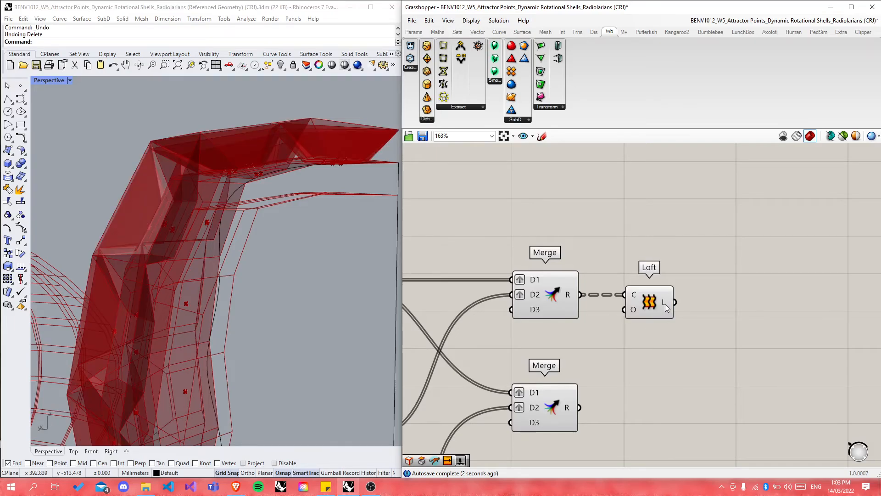
right_click(665, 303)
click(688, 341)
click(657, 301)
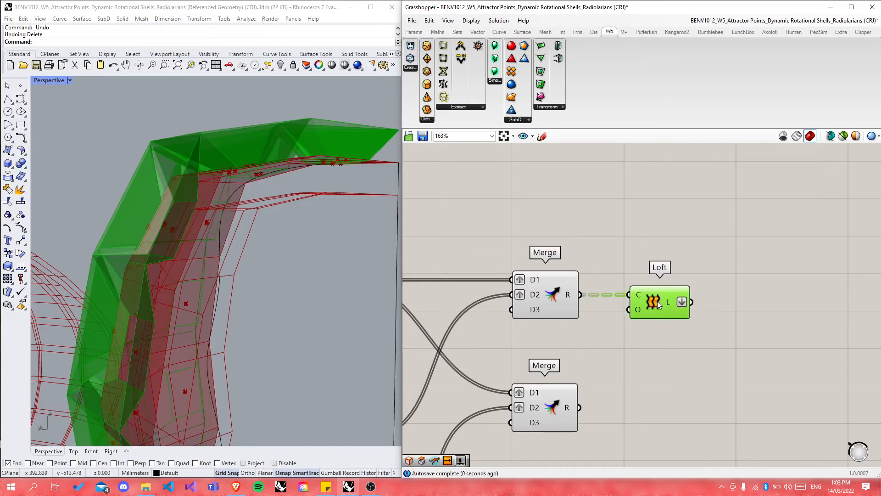
click(679, 343)
right_drag(272, 272, 295, 299)
right_drag(301, 232, 305, 321)
click(236, 486)
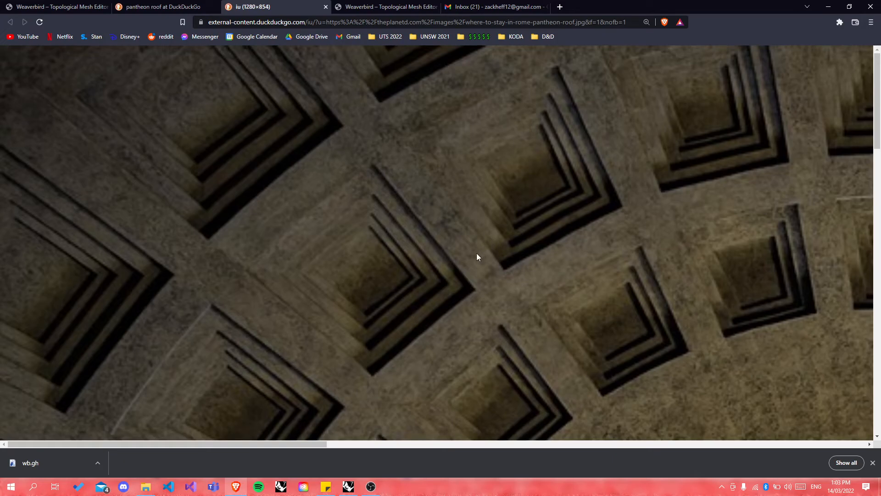
click(341, 489)
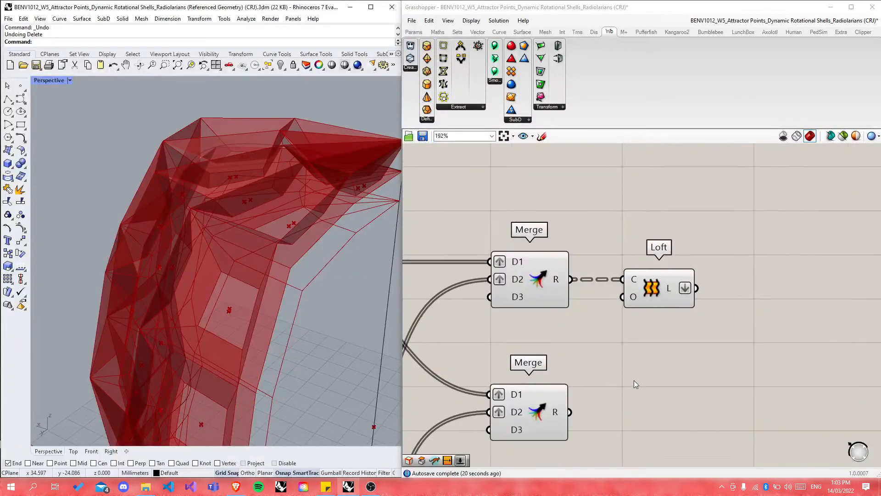
Step: Highlight the Loft's shell in green, orbit to inspect it, and copy the Loft component
scroll(561, 188, down, 1)
click(646, 271)
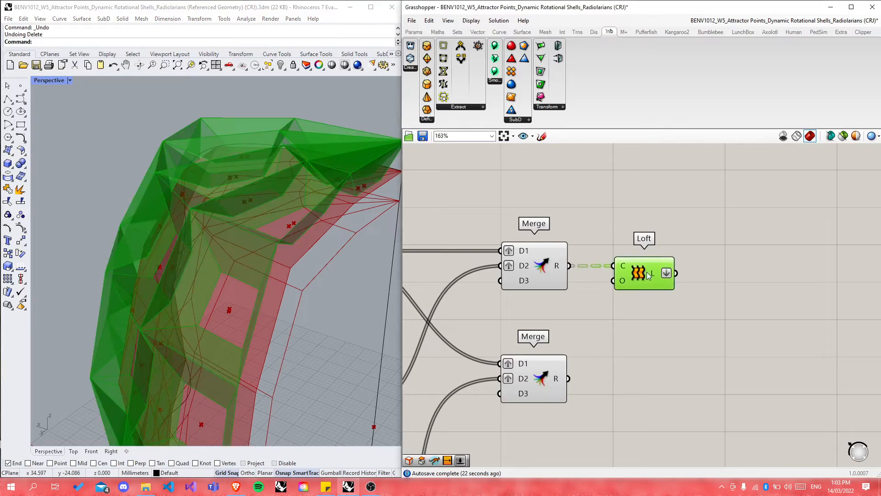
right_drag(342, 313, 428, 313)
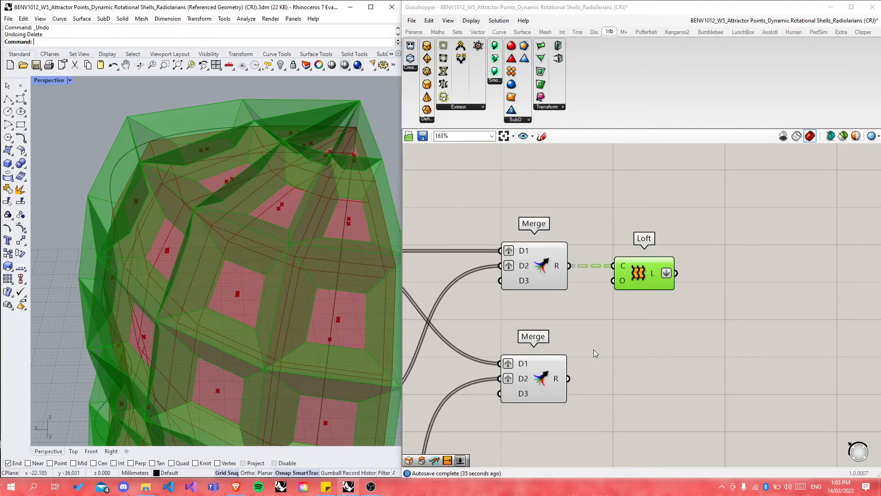
key(ctrl+v)
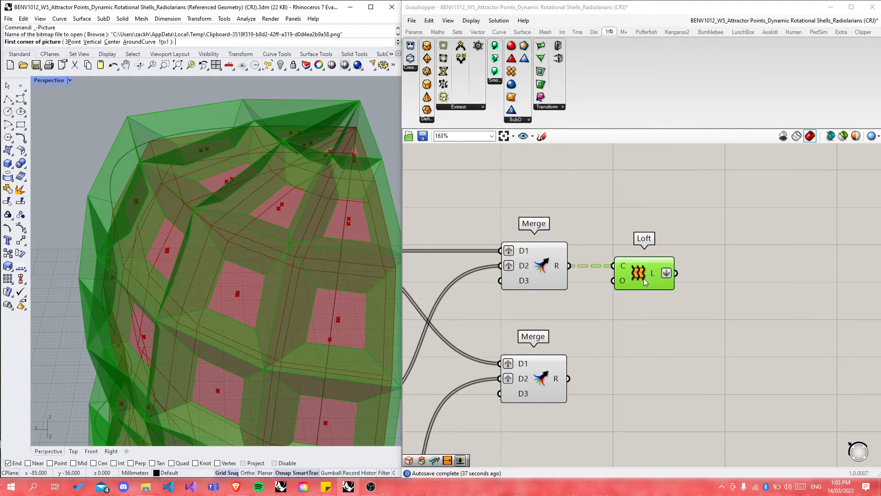
Step: Paste a second Loft beside the lower Merge and wire the Merge's R output into its C input
click(643, 338)
click(637, 285)
key(ctrl+c)
key(ctrl+v)
drag(649, 294, 639, 395)
drag(569, 379, 636, 389)
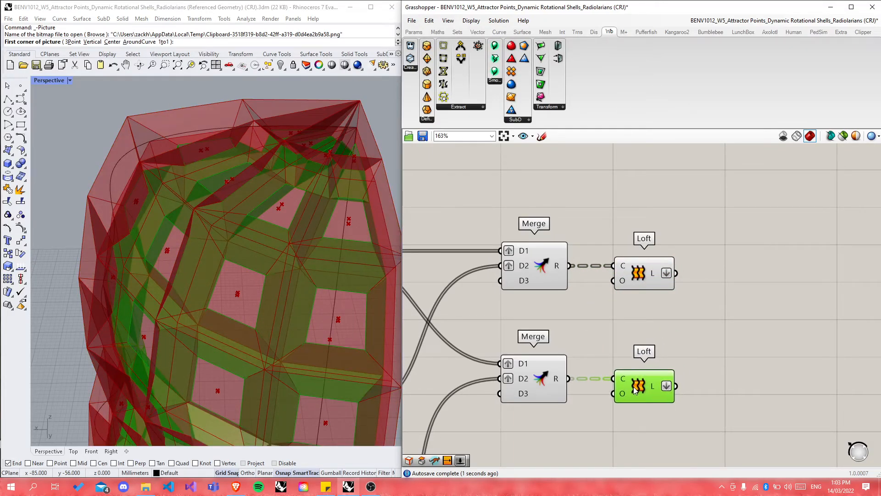
click(701, 354)
Step: Orbit the Perspective view to see the red shell side-on
mouse_move(337, 340)
right_down()
mouse_move(240, 292)
mouse_move(193, 293)
mouse_move(305, 328)
mouse_move(260, 335)
mouse_move(228, 327)
mouse_move(325, 335)
right_up()
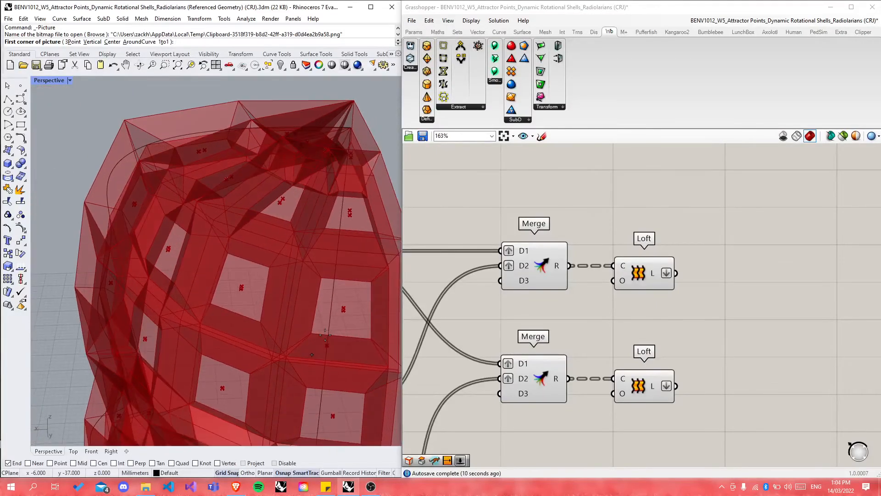
scroll(289, 284, down, 7)
right_drag(287, 283, 200, 276)
scroll(200, 277, up, 4)
scroll(201, 276, up, 6)
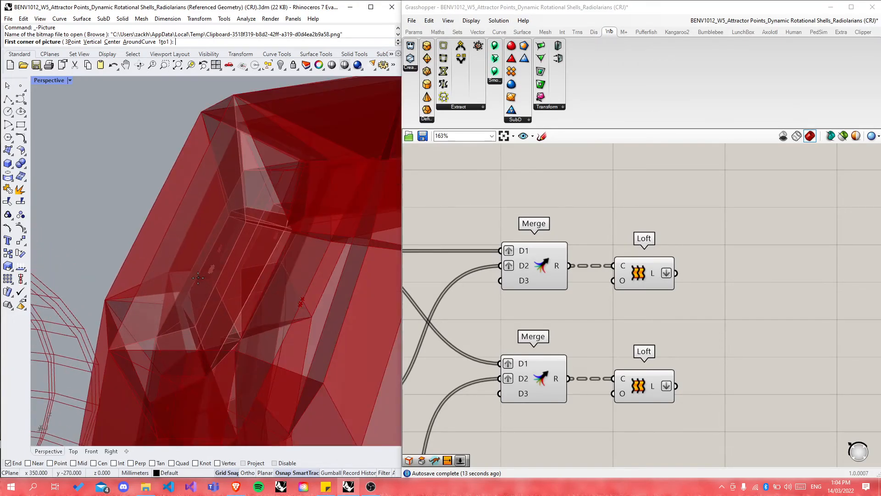
Step: Highlight the upper and then the lower Loft to compare their lofted shells
click(632, 277)
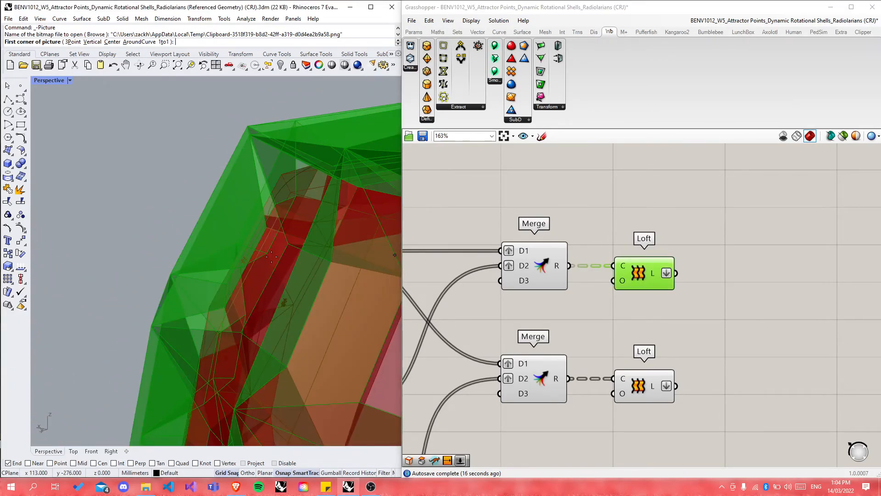
right_drag(275, 276, 227, 226)
scroll(238, 275, down, 6)
scroll(243, 273, up, 5)
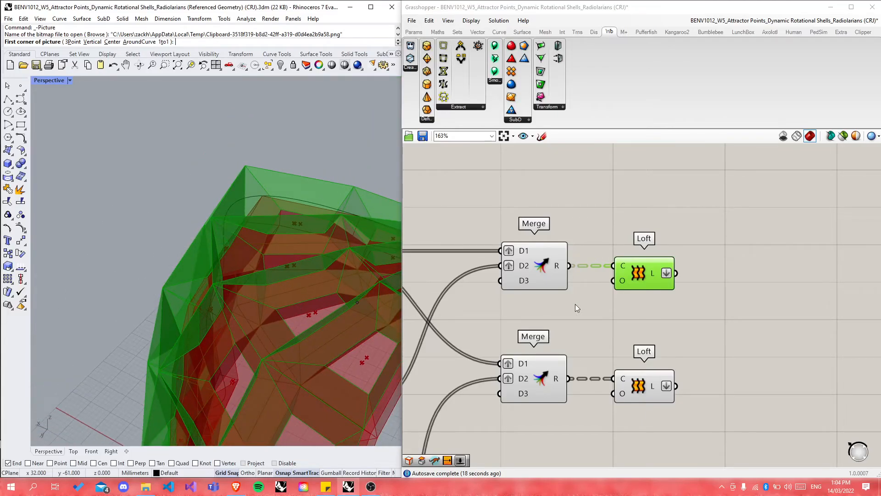
scroll(639, 399, up, 3)
right_drag(356, 318, 297, 261)
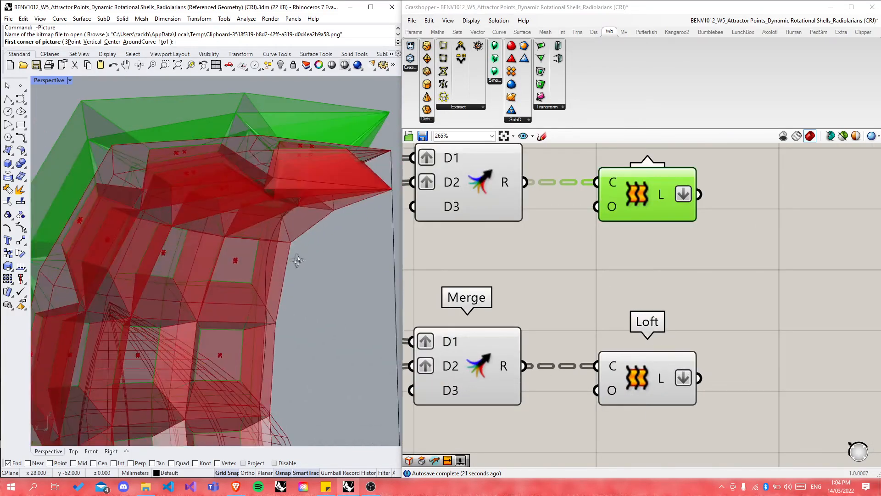
scroll(170, 184, up, 3)
click(602, 373)
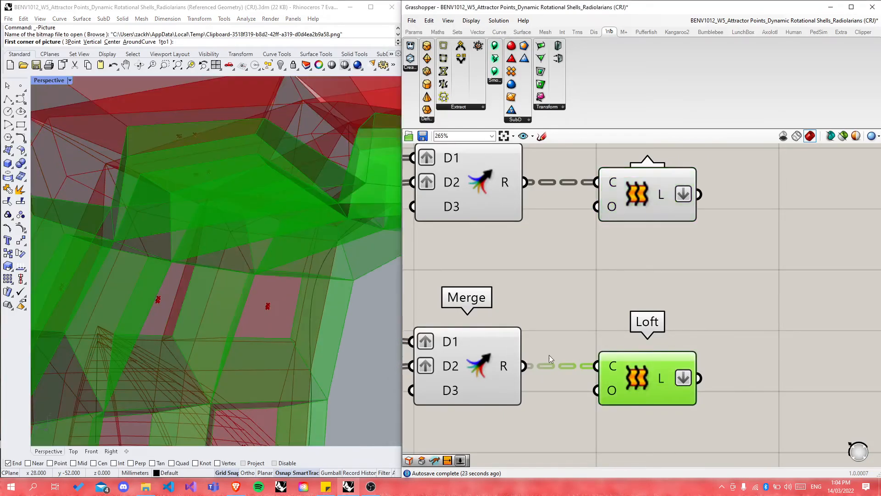
scroll(754, 304, down, 10)
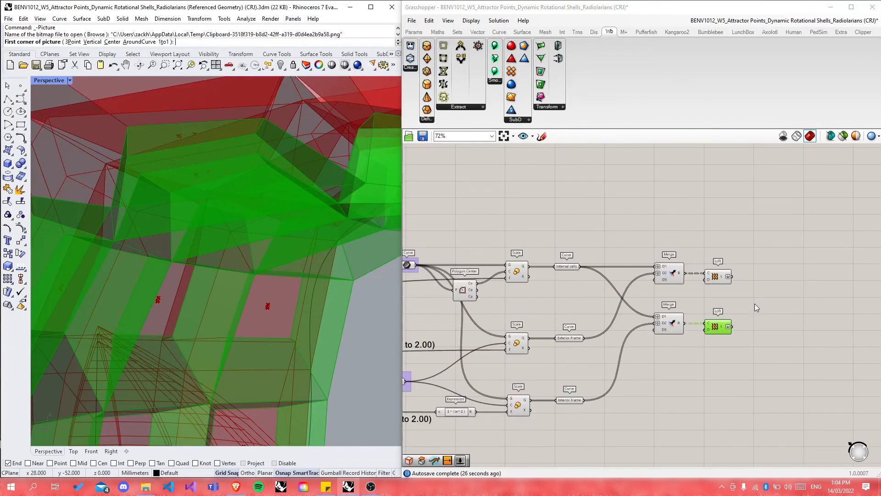
scroll(514, 324, up, 10)
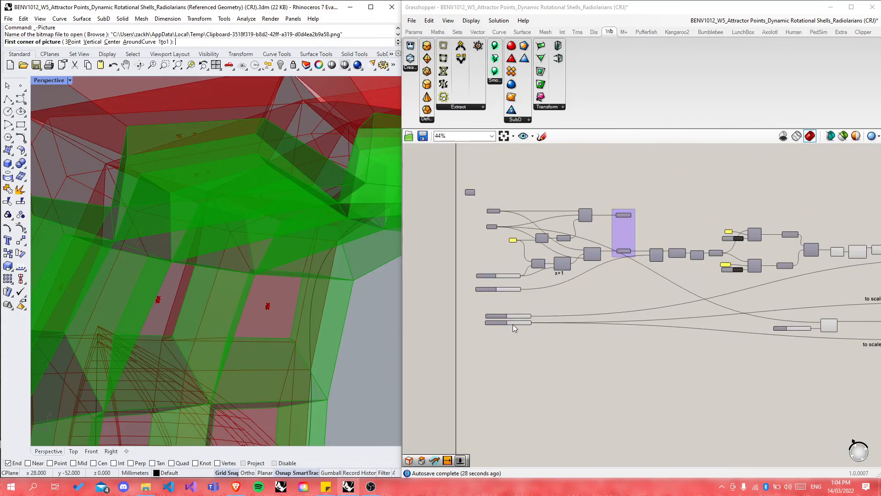
scroll(273, 304, down, 6)
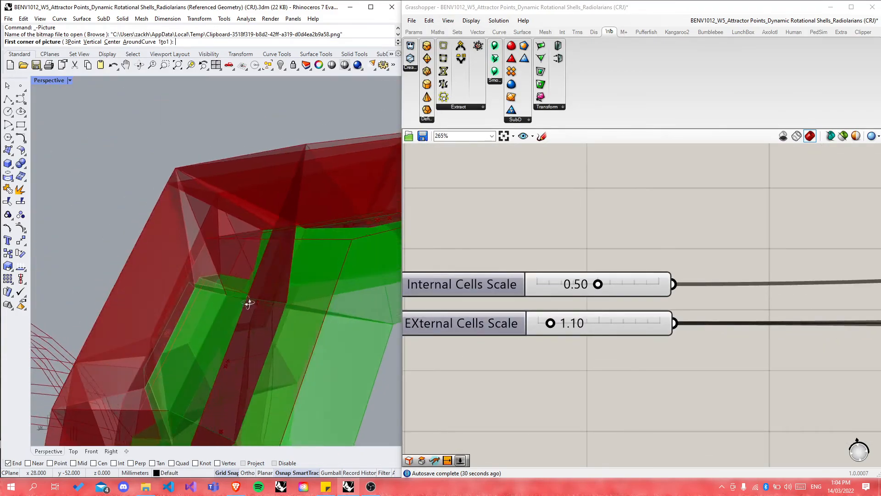
scroll(269, 290, up, 3)
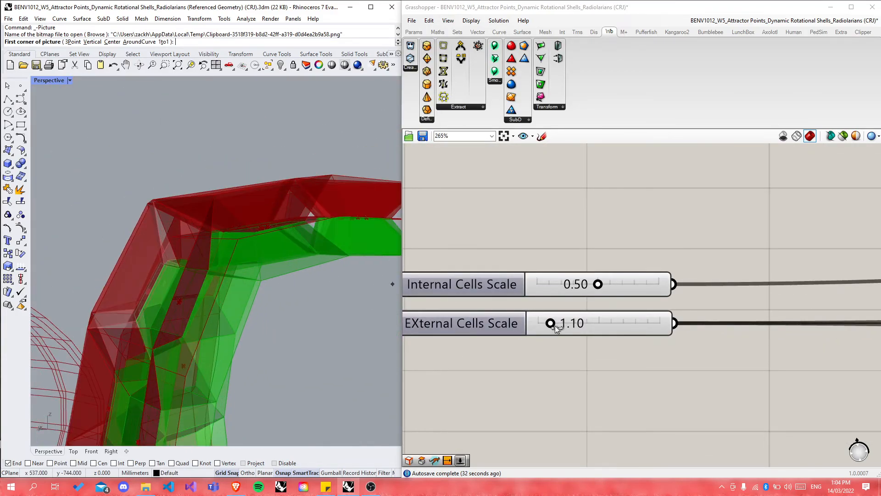
mouse_move(552, 324)
mouse_down()
mouse_move(539, 325)
mouse_move(549, 324)
mouse_up()
right_drag(262, 291, 274, 306)
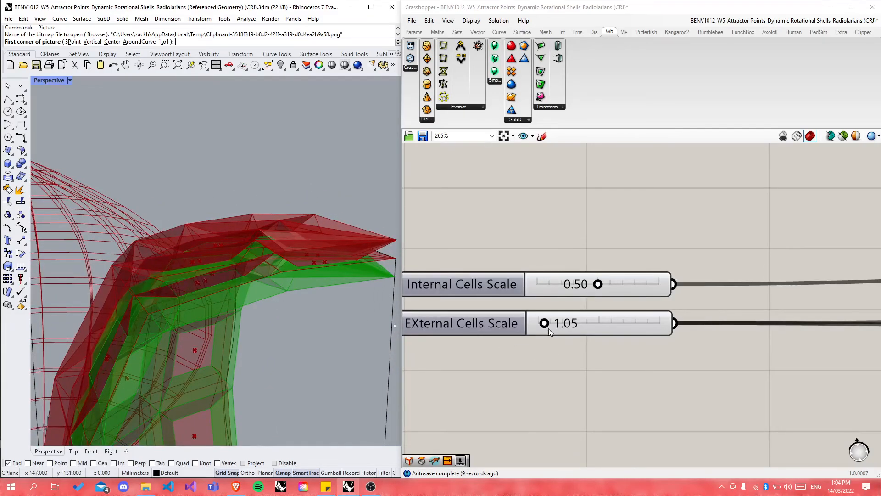
drag(545, 323, 551, 325)
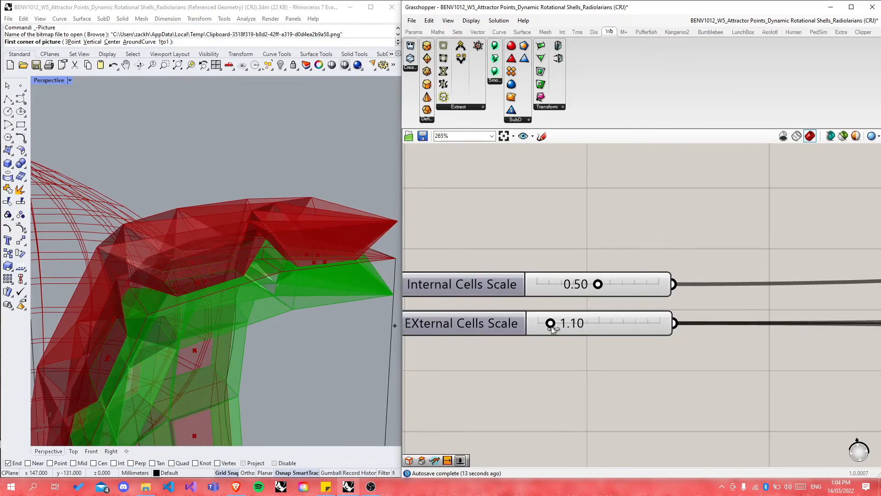
mouse_move(281, 321)
right_down()
mouse_move(278, 336)
mouse_move(271, 317)
right_up()
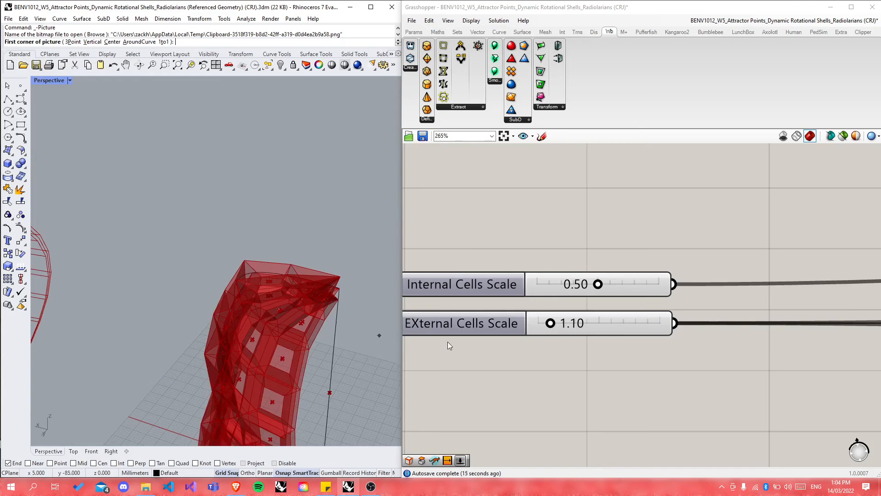
scroll(448, 345, down, 10)
Step: Add Simple Mesh components from a 'simple' search, placing one beside each Loft
scroll(851, 300, up, 6)
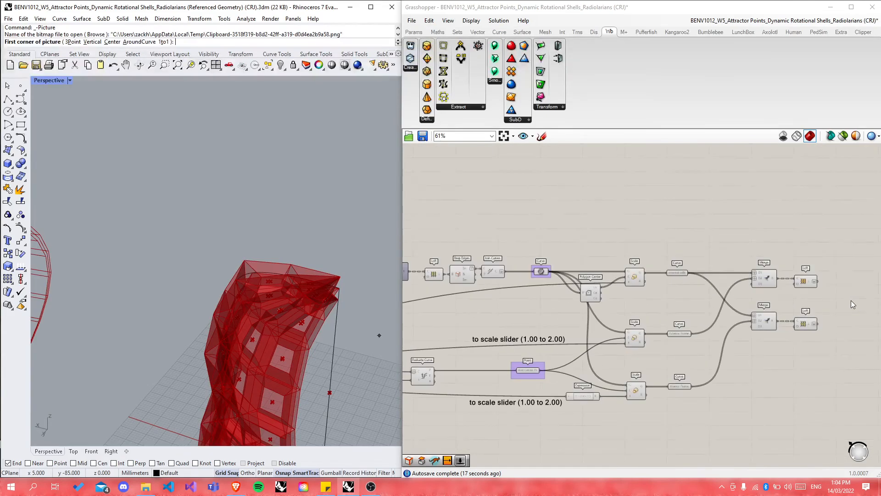
scroll(812, 333, up, 1)
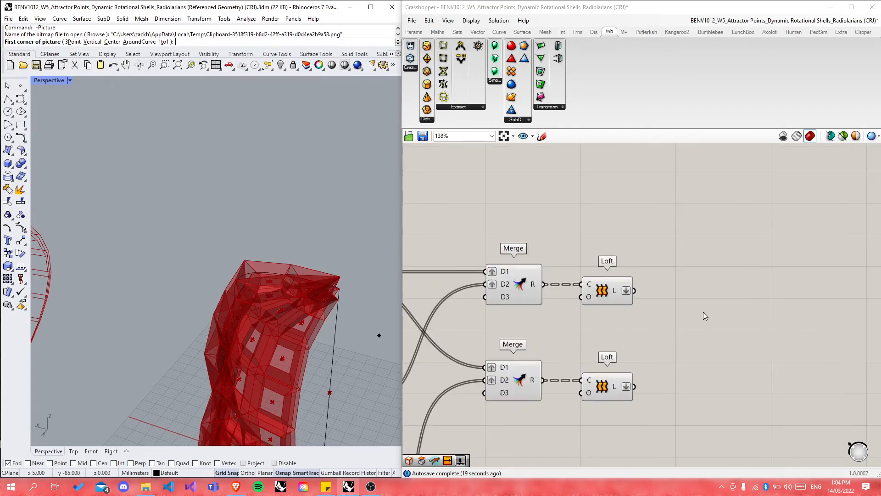
double_click(703, 312)
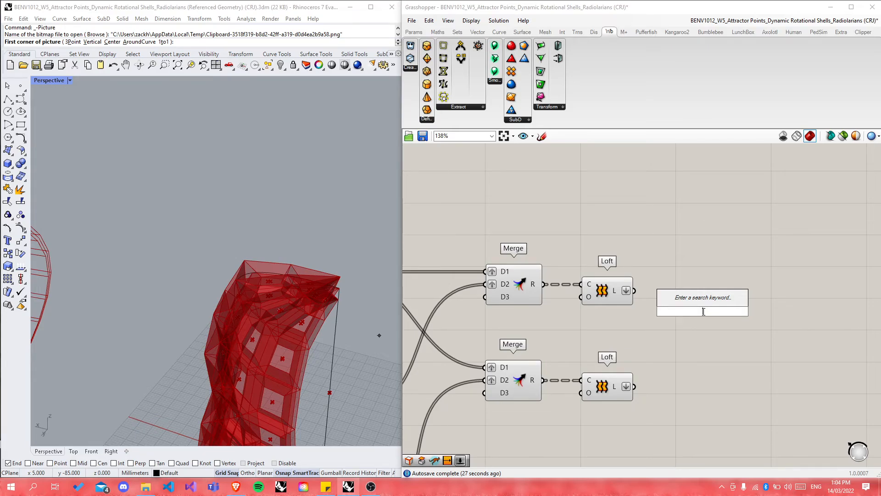
text(simple)
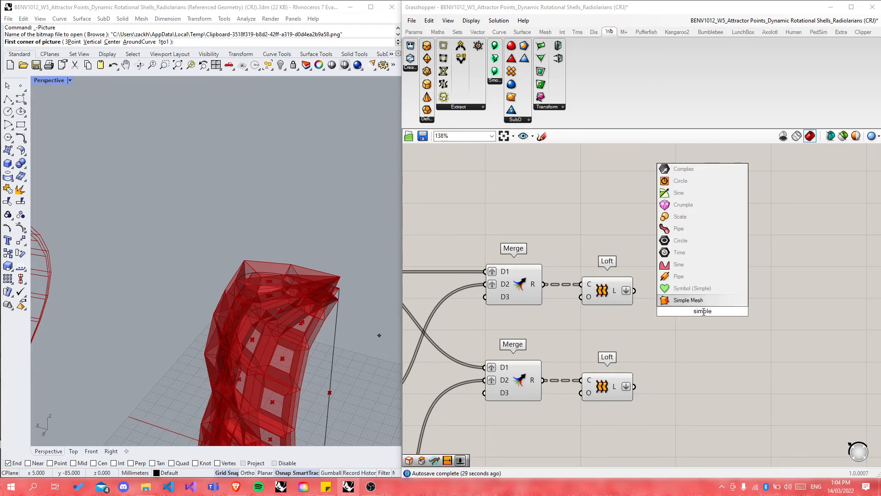
key(Return)
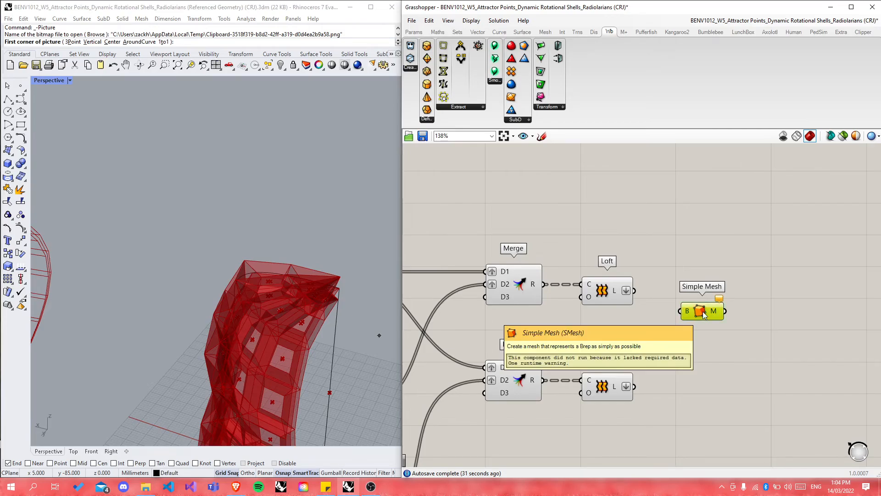
drag(706, 314, 692, 387)
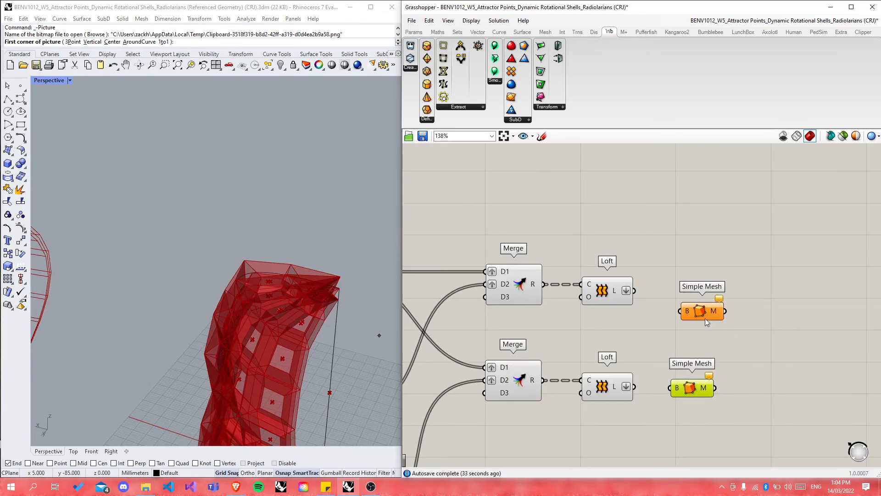
drag(705, 312, 694, 286)
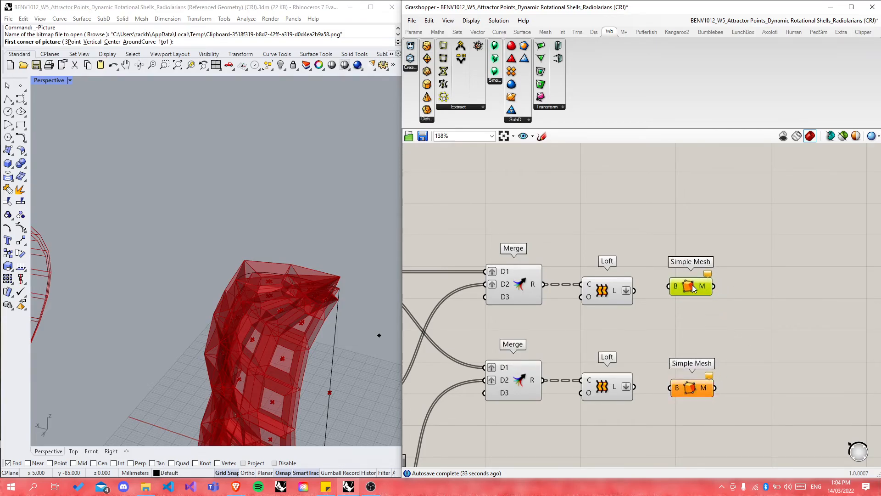
Step: Wire the upper and lower Loft outputs into their own Simple Mesh B inputs
click(600, 292)
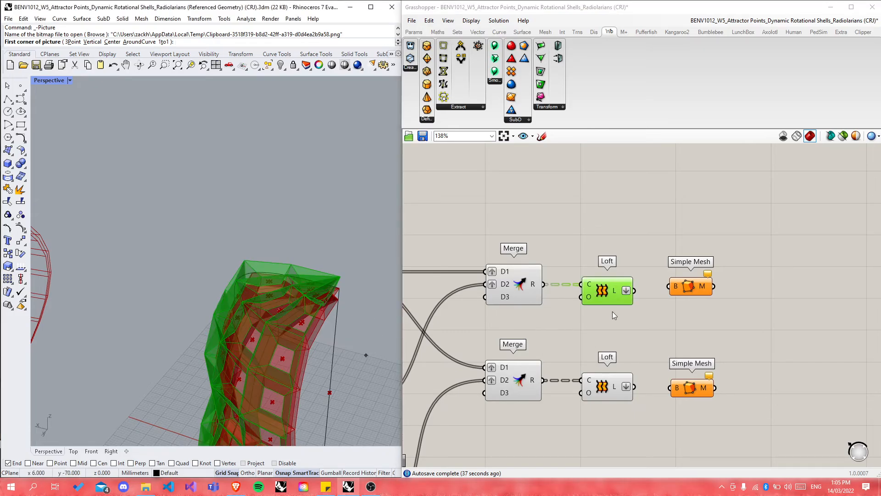
click(602, 320)
drag(634, 291, 689, 297)
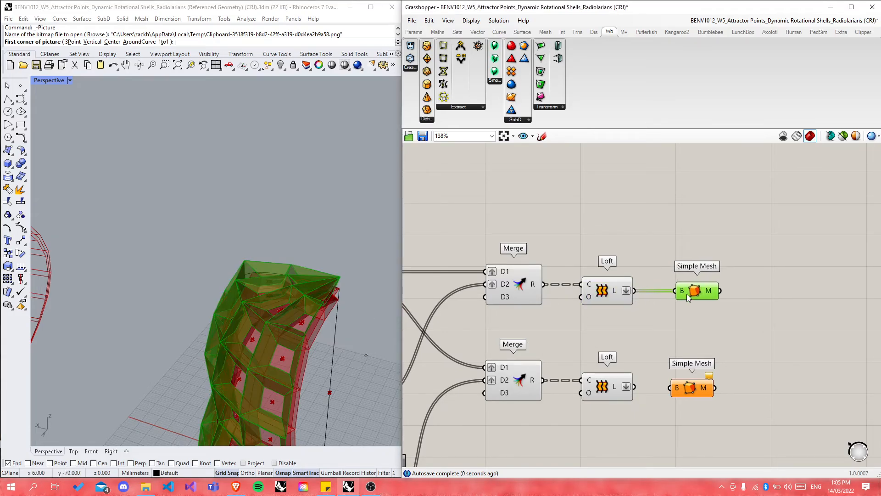
click(671, 341)
drag(635, 387, 685, 387)
click(702, 359)
click(700, 296)
click(703, 310)
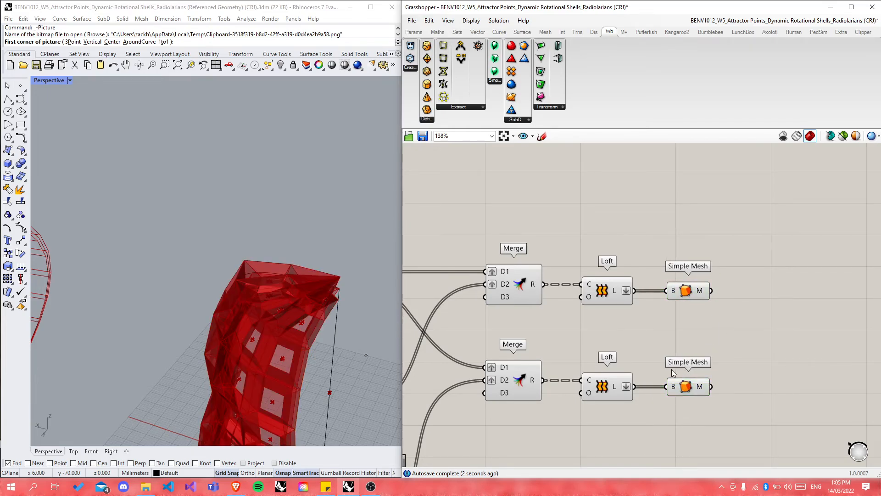
scroll(623, 400, up, 2)
Step: Place a Mesh Brep component from a 'mesh' search, then delete it as unneeded
double_click(773, 332)
text(mesh)
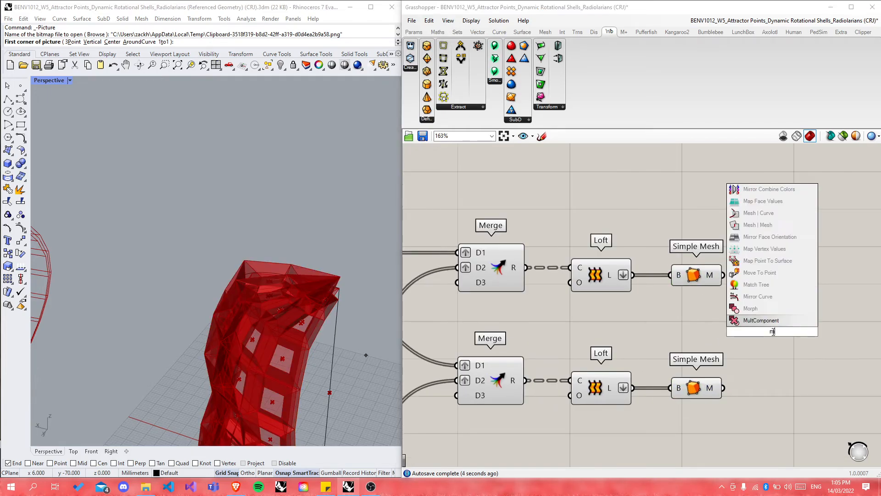
click(755, 308)
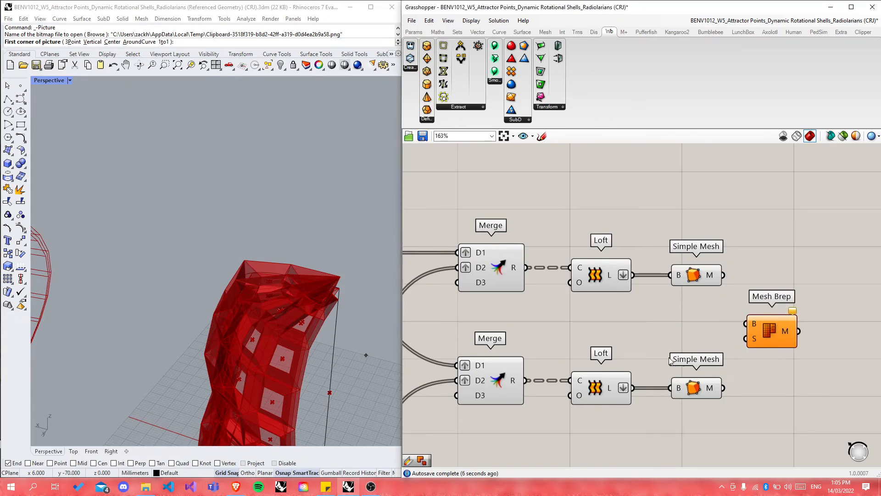
scroll(649, 395, down, 10)
scroll(778, 223, up, 8)
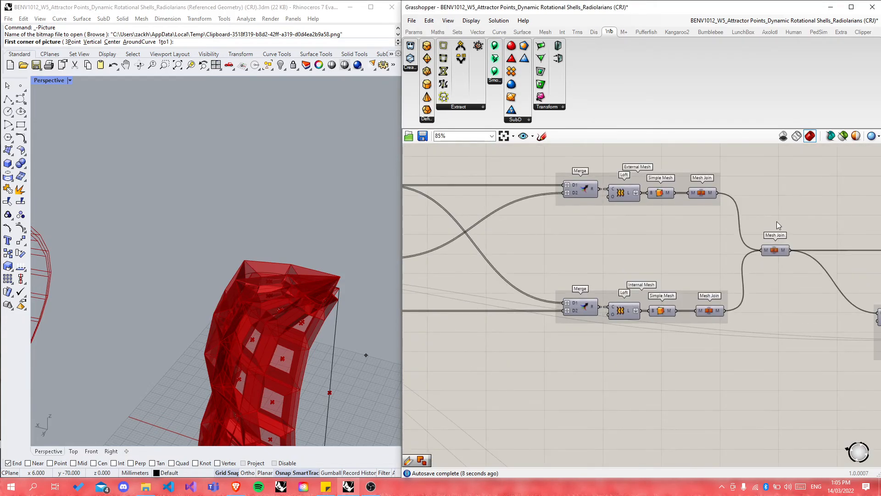
scroll(695, 189, down, 3)
scroll(695, 189, down, 3)
scroll(692, 360, down, 4)
scroll(669, 450, up, 13)
click(636, 381)
key(Delete)
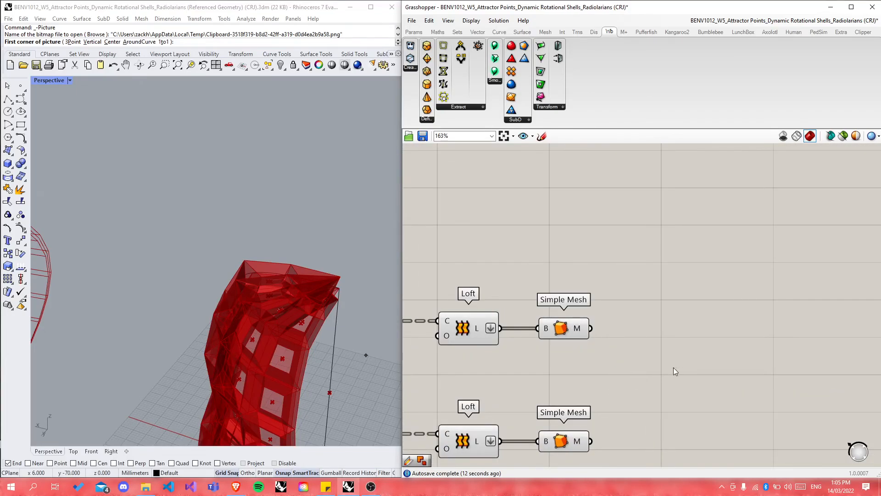
scroll(673, 367, down, 2)
scroll(680, 308, up, 2)
click(580, 293)
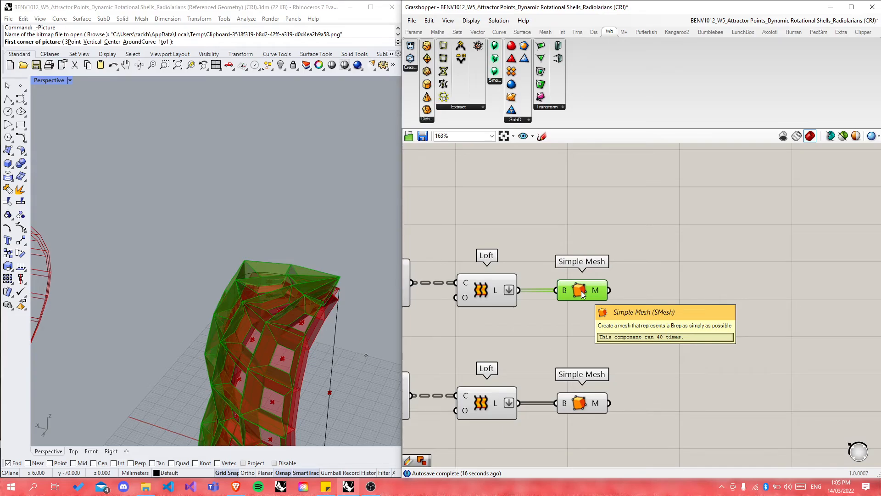
Step: Add a Mesh Join via a 'mesh join' search and make a second copy below it
double_click(705, 369)
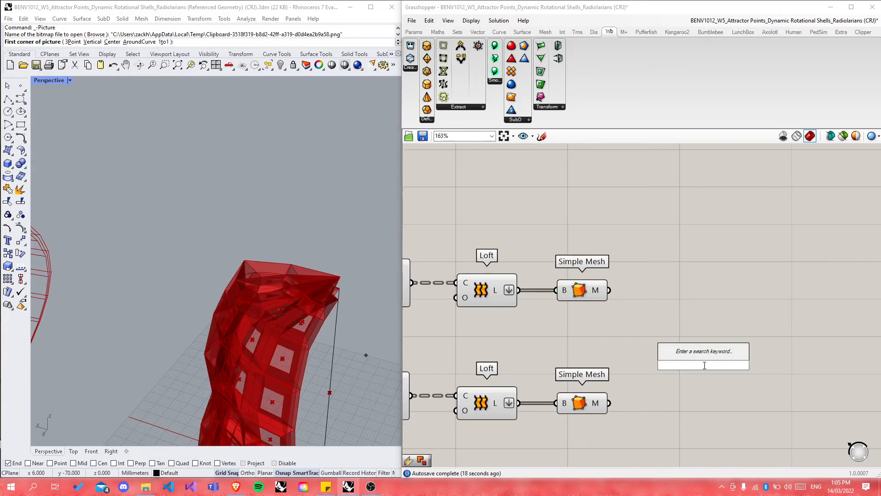
text(mesh join)
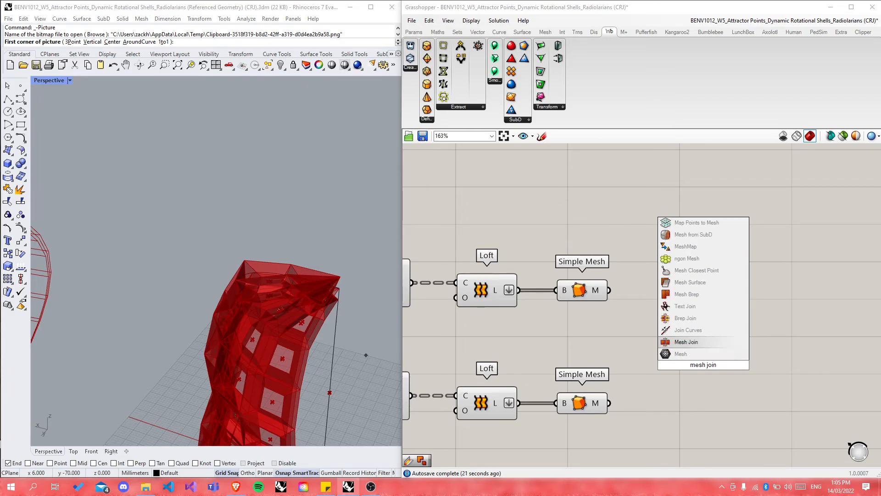
key(Return)
click(696, 371)
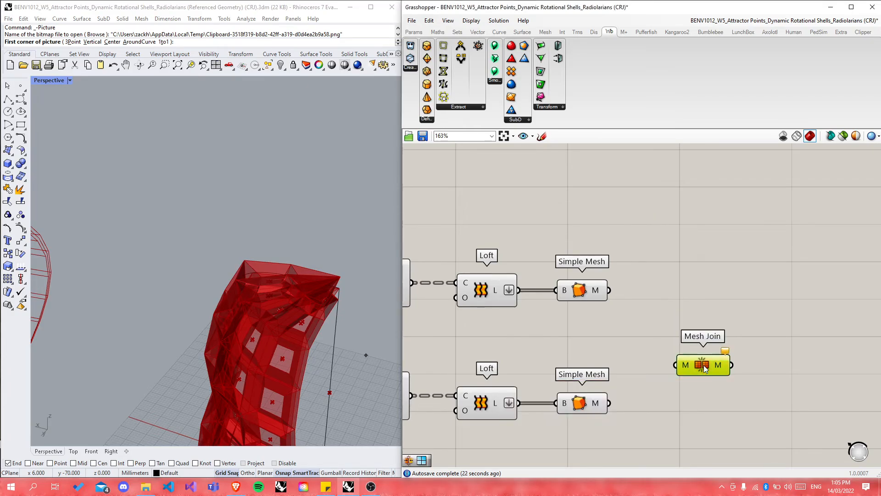
alt+drag(696, 372, 689, 418)
Step: Wire each Simple Mesh M output into its own Mesh Join and align the two joins
drag(609, 291, 676, 286)
drag(615, 406, 661, 406)
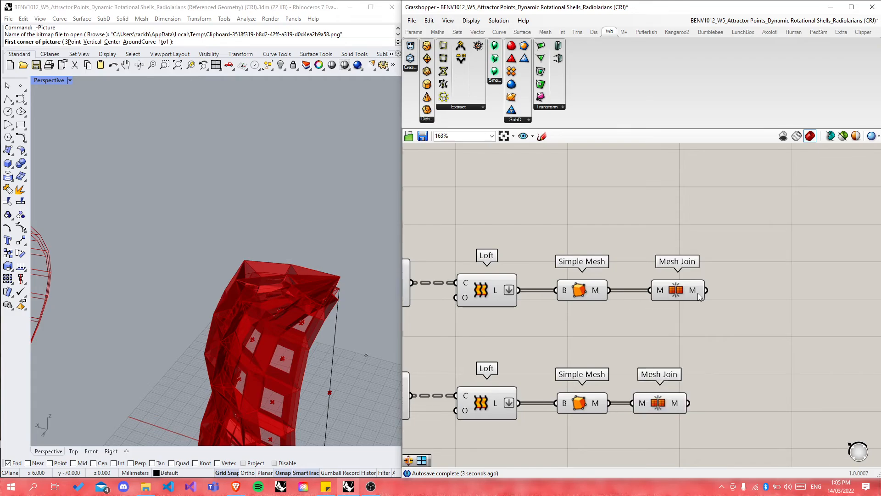
mouse_move(693, 295)
drag(694, 295, 670, 295)
drag(663, 409, 658, 409)
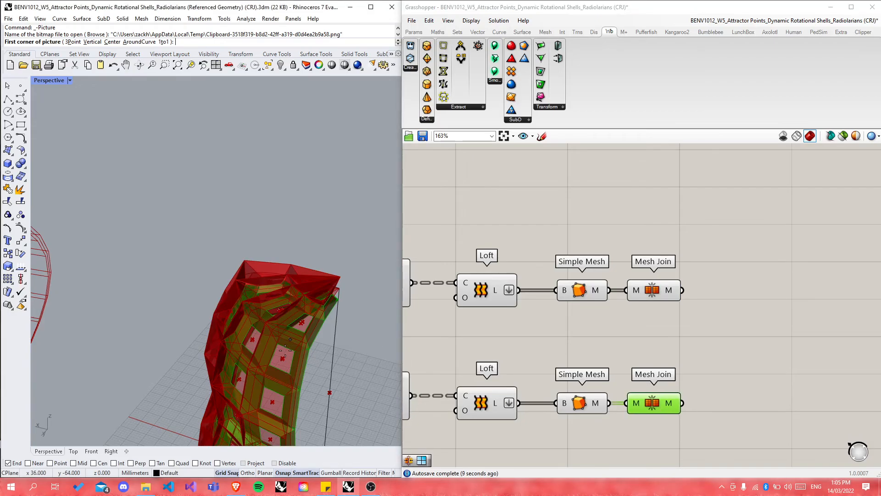
Step: Add a third Mesh Join between the rows and feed both joined meshes into its M input
double_click(720, 368)
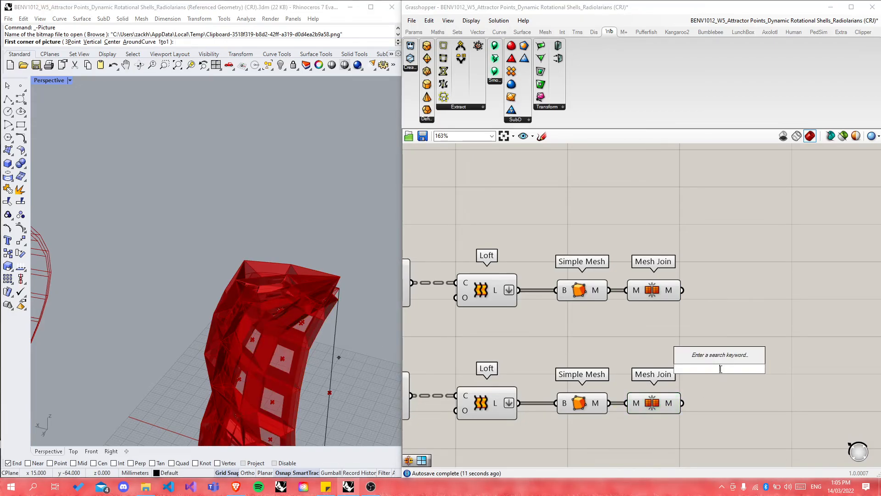
text(mesh)
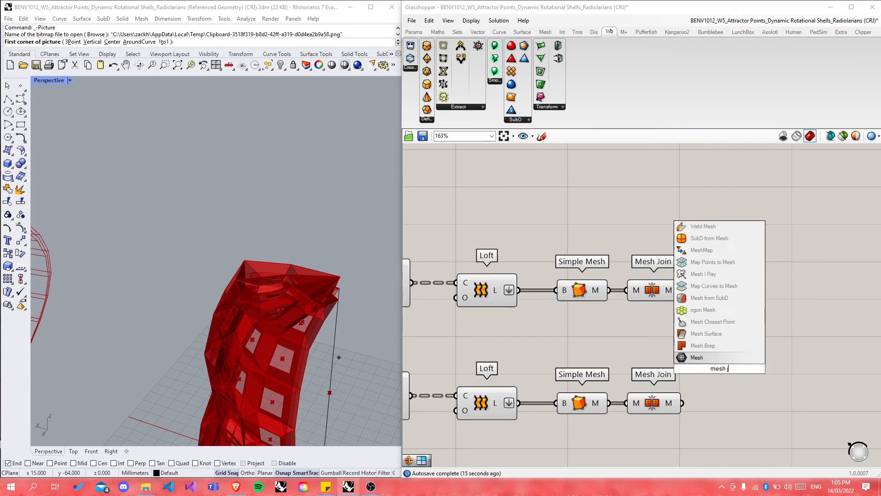
text( join)
key(Return)
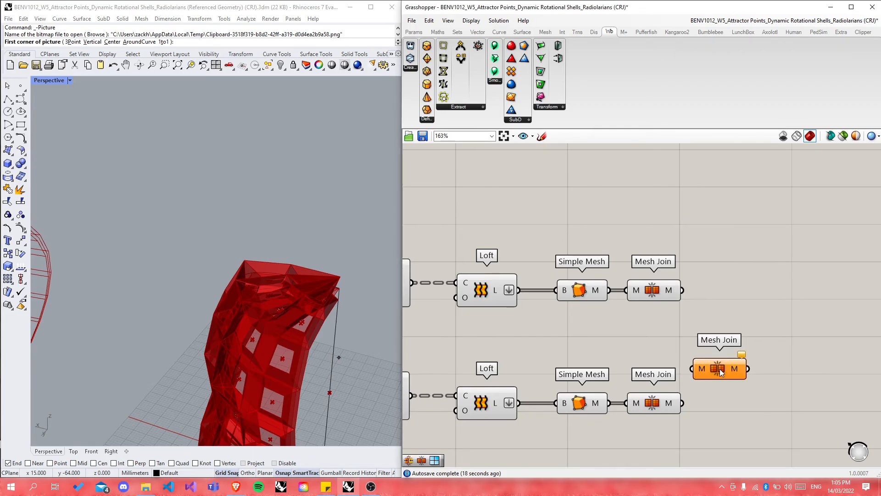
drag(683, 290, 692, 369)
drag(683, 403, 692, 368)
drag(719, 368, 762, 351)
shift+drag(683, 290, 761, 349)
click(758, 377)
click(752, 395)
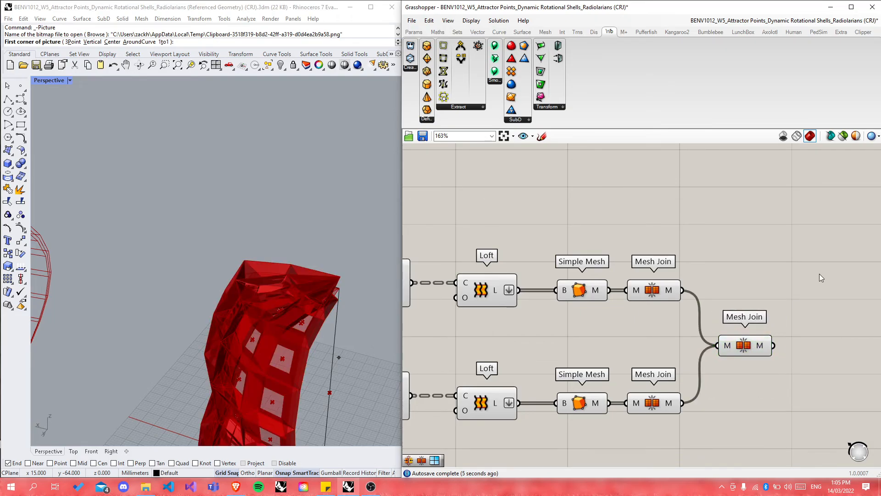
scroll(821, 277, down, 4)
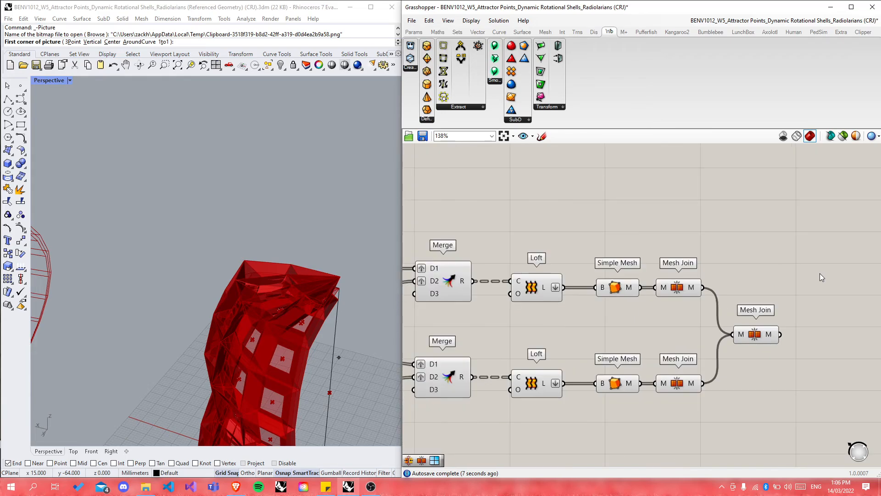
scroll(682, 235, up, 1)
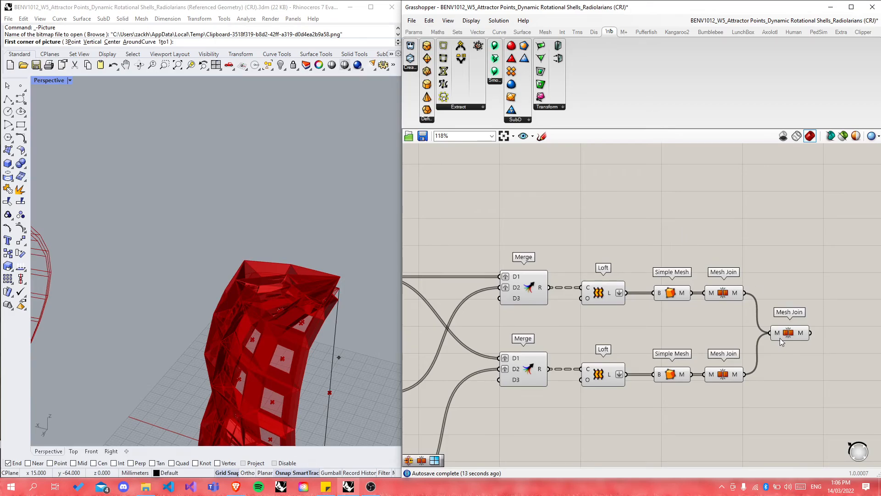
Step: Window-select the lower group of components and hide their preview
scroll(781, 340, up, 2)
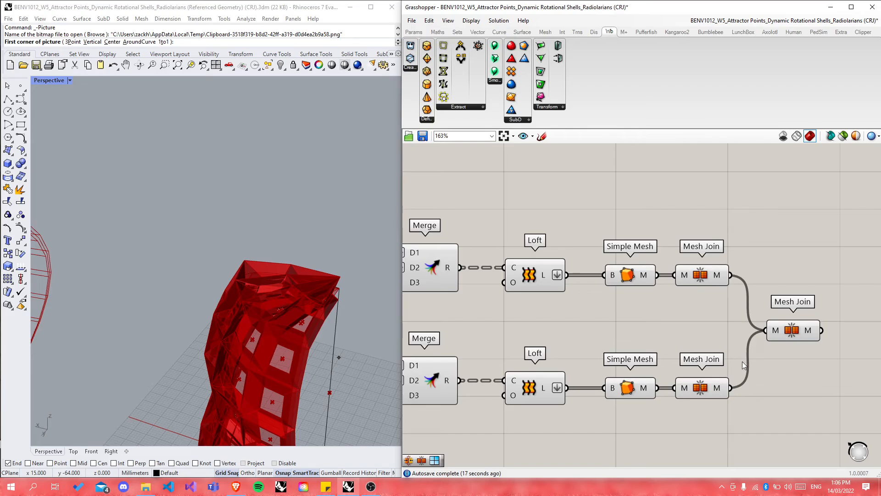
scroll(590, 324, down, 10)
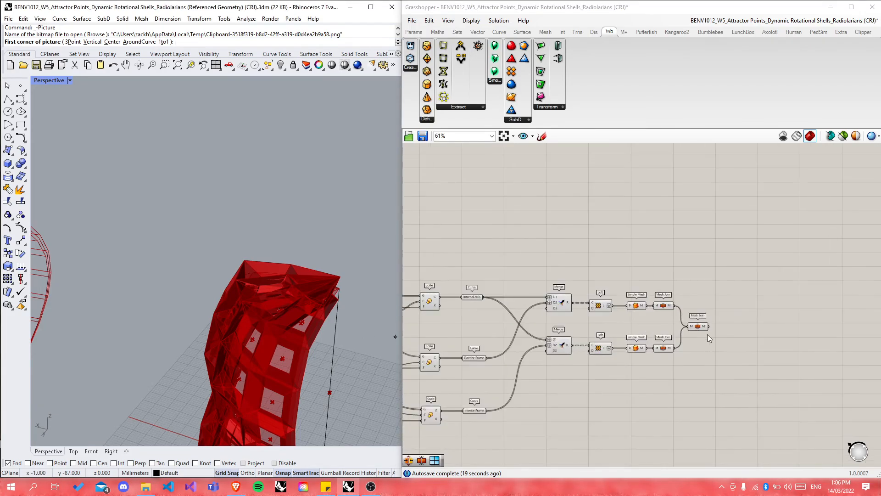
drag(487, 285, 703, 429)
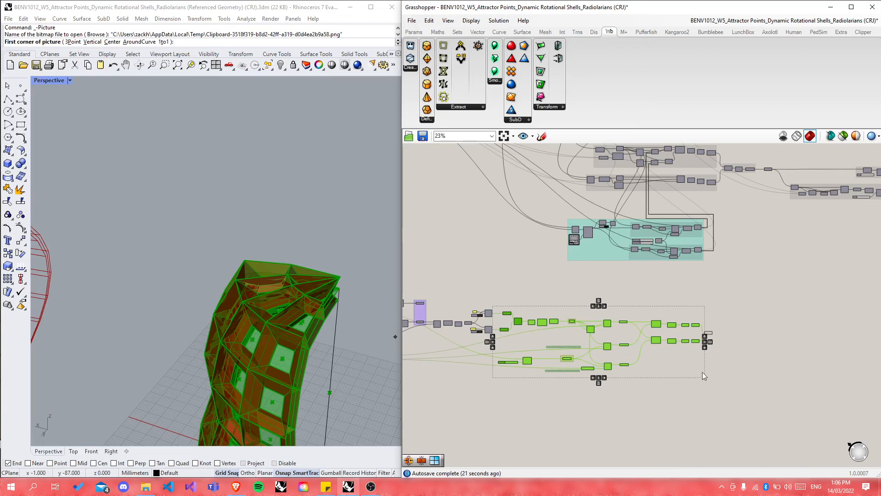
middle_click(687, 343)
click(717, 317)
click(723, 394)
Step: Orbit the red shell and highlight the upper Simple Mesh, its joined mesh, and the final combined mesh
right_drag(306, 353, 591, 325)
scroll(279, 335, up, 8)
scroll(706, 323, up, 3)
scroll(707, 322, up, 5)
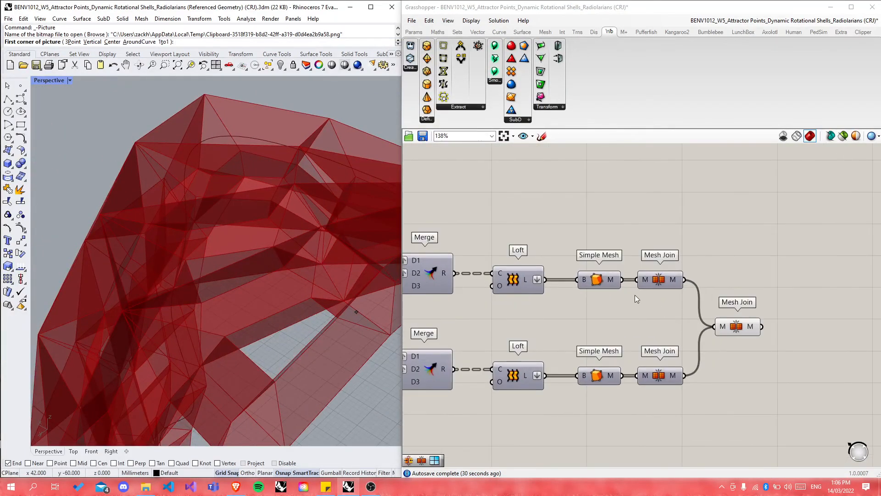
click(609, 283)
click(667, 287)
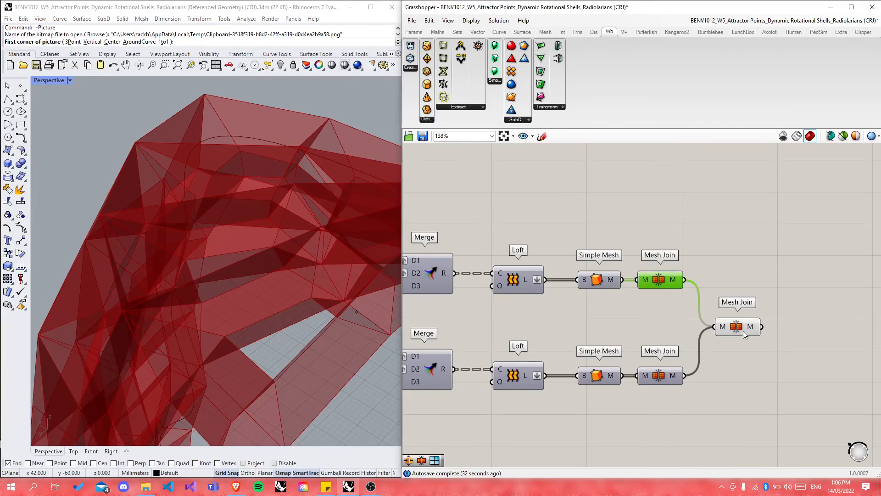
click(742, 331)
click(727, 380)
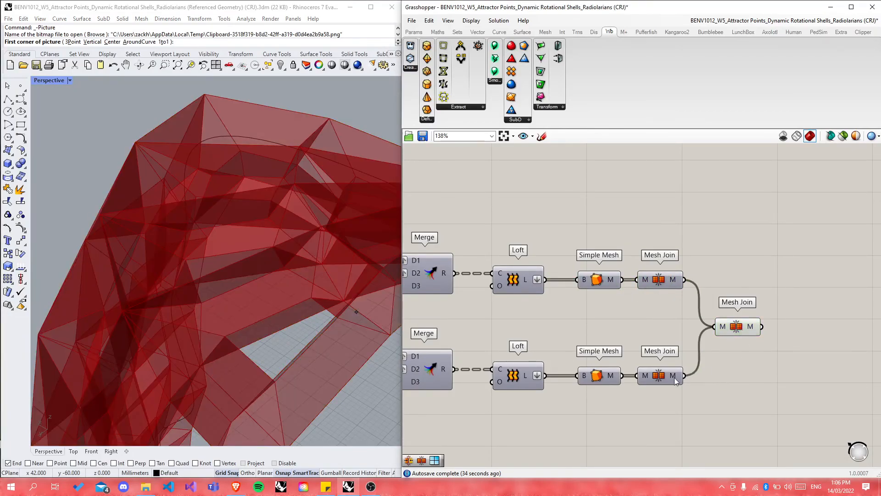
Step: Inspect the shell's sides and base, then lower External Cells Scale from 1.10 to 1.03
mouse_move(674, 374)
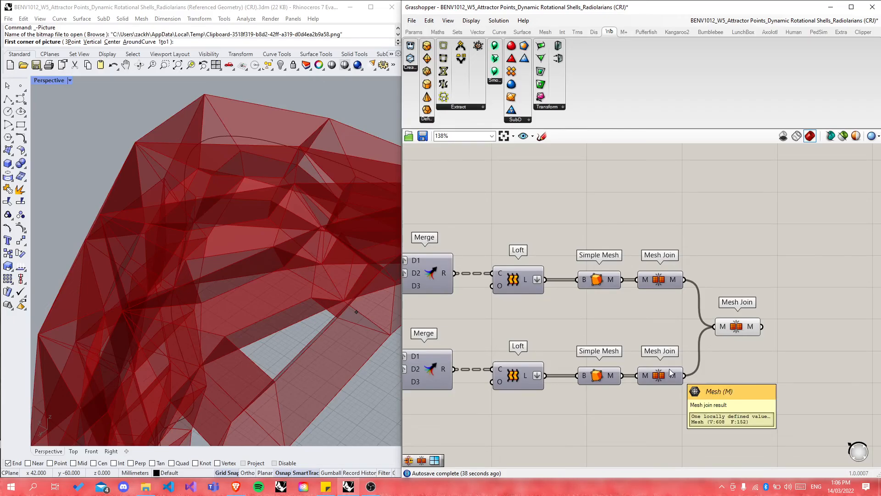
scroll(246, 249, down, 5)
right_drag(246, 250, 222, 239)
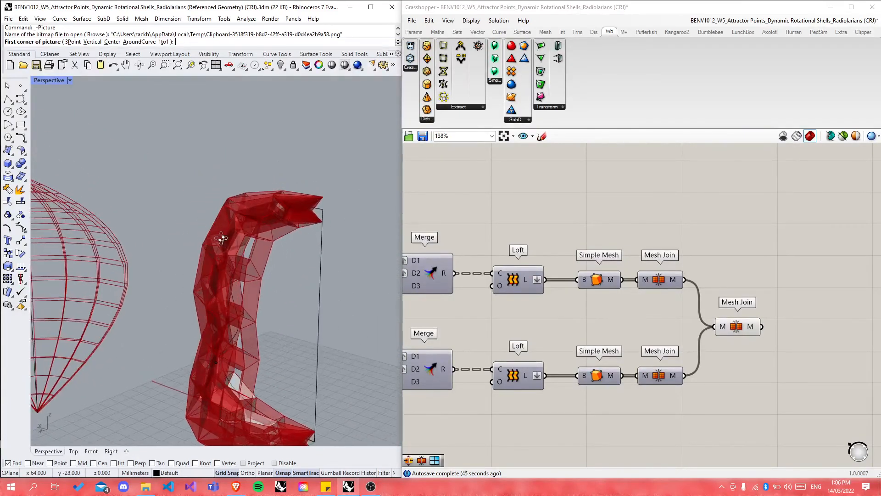
scroll(223, 239, down, 6)
scroll(211, 310, up, 11)
scroll(211, 310, up, 5)
right_drag(244, 345, 193, 337)
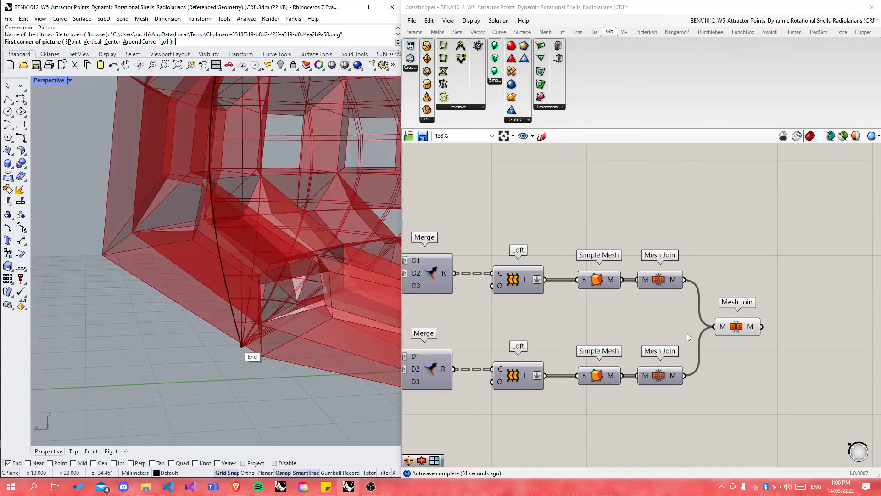
scroll(771, 334, down, 10)
scroll(590, 356, up, 10)
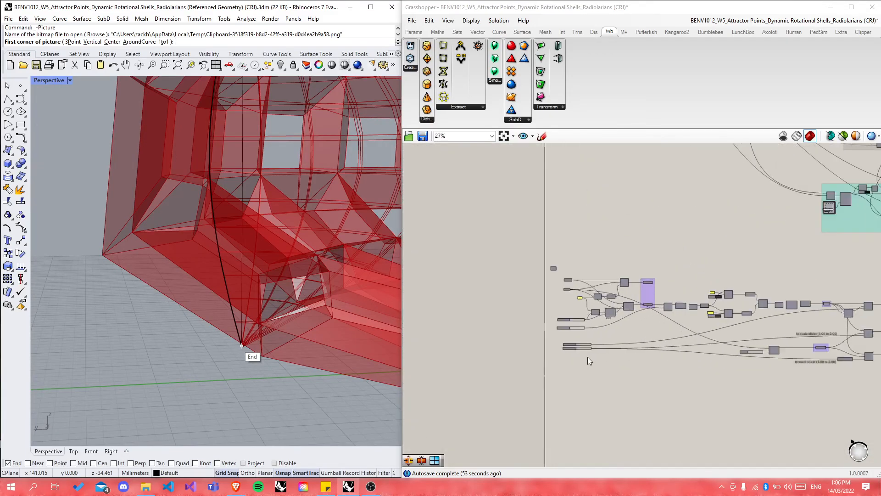
drag(597, 340, 590, 340)
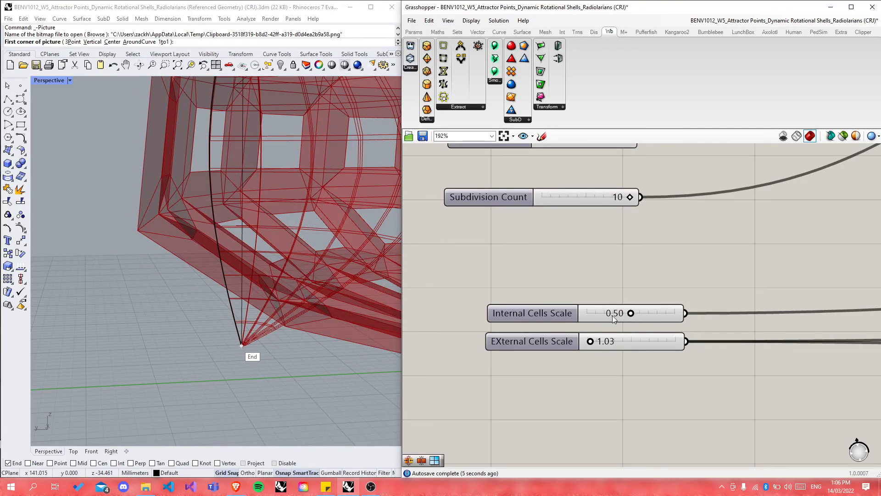
Step: Set the Internal Cells Scale slider to 0.64, up from 0.50, and inspect the reshaped shell
scroll(312, 329, down, 12)
scroll(366, 277, up, 6)
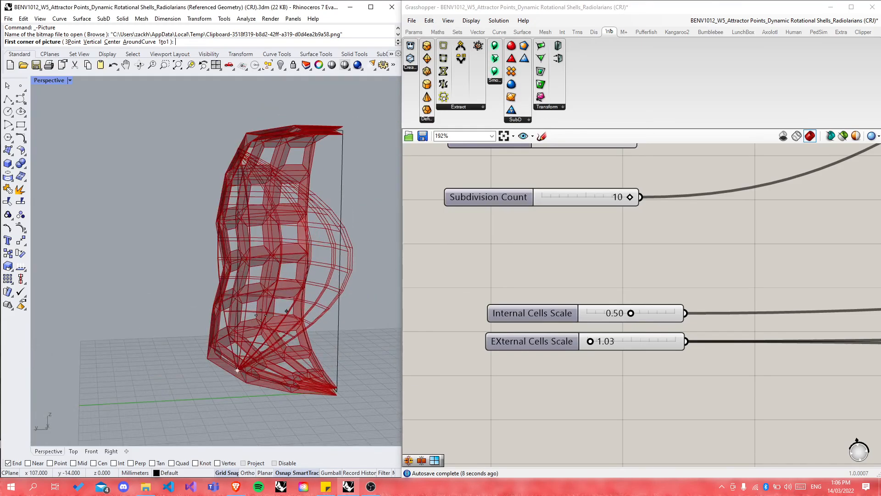
scroll(266, 313, up, 8)
mouse_move(337, 335)
right_down()
mouse_move(304, 319)
mouse_move(263, 321)
mouse_move(331, 327)
right_up()
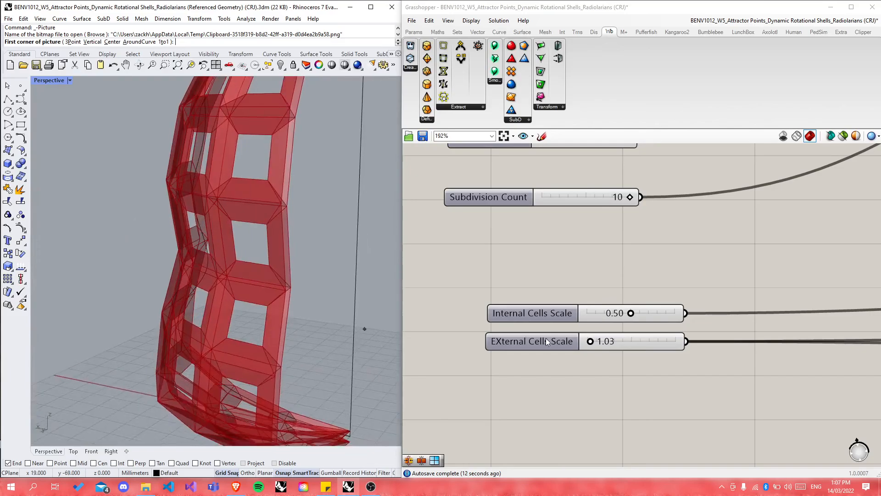
mouse_move(633, 314)
mouse_down()
mouse_move(668, 316)
mouse_move(630, 315)
mouse_move(644, 316)
mouse_up()
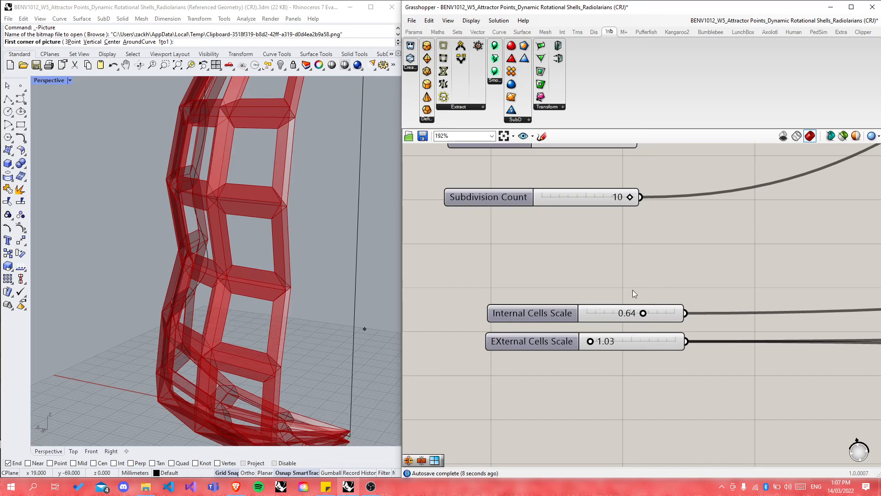
scroll(321, 317, up, 5)
scroll(275, 317, down, 3)
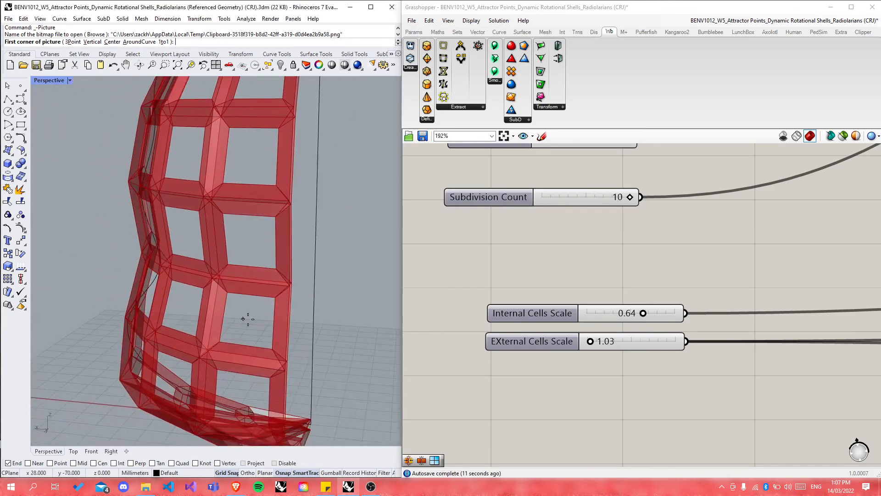
scroll(474, 403, down, 8)
scroll(635, 414, up, 6)
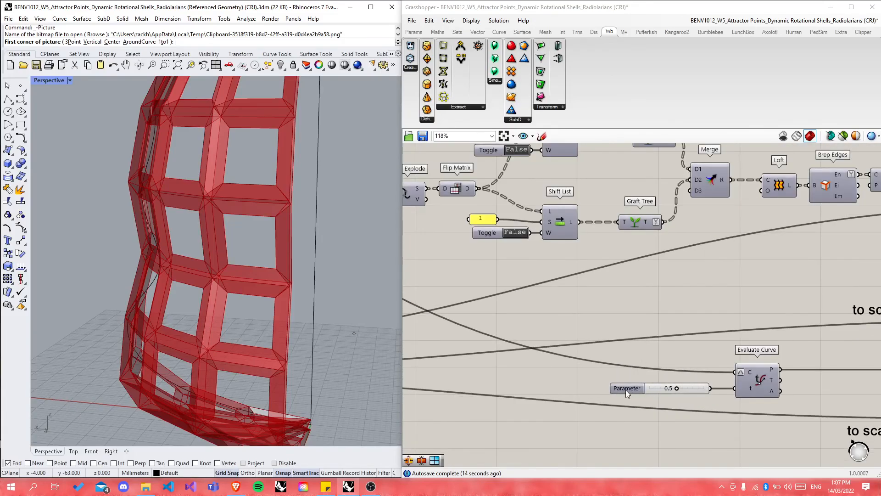
Step: Rename the Parameter slider to 'Axis Point', try 0.1, then return it to 0.5
click(627, 390)
scroll(643, 387, down, 4)
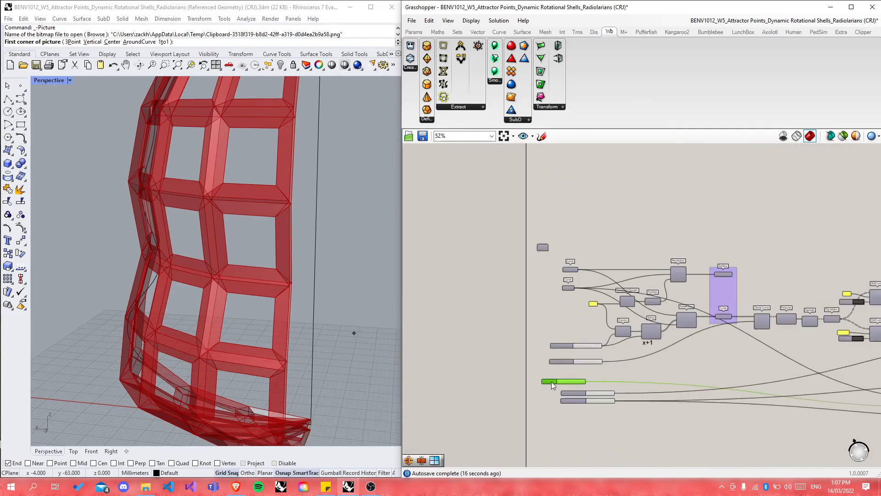
scroll(552, 381, up, 5)
right_click(580, 372)
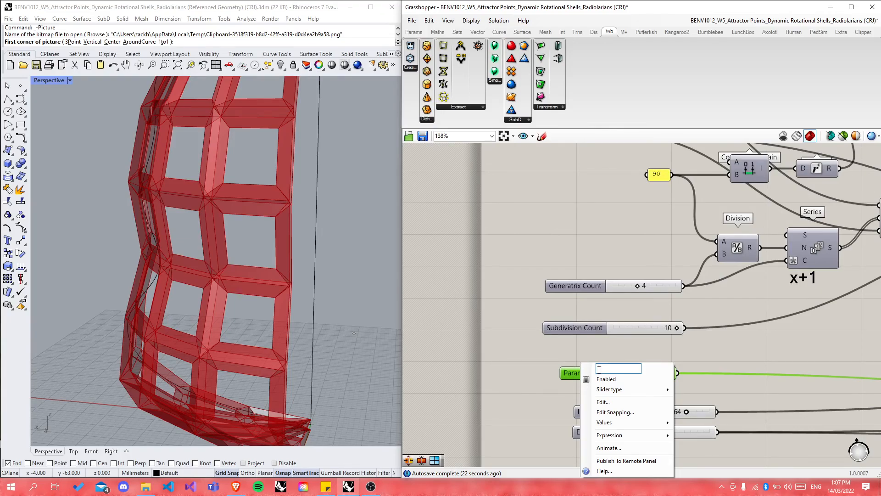
text(Axis Point)
key(Return)
mouse_move(638, 374)
mouse_down()
mouse_move(604, 375)
mouse_move(696, 371)
mouse_move(623, 374)
mouse_move(637, 373)
mouse_up()
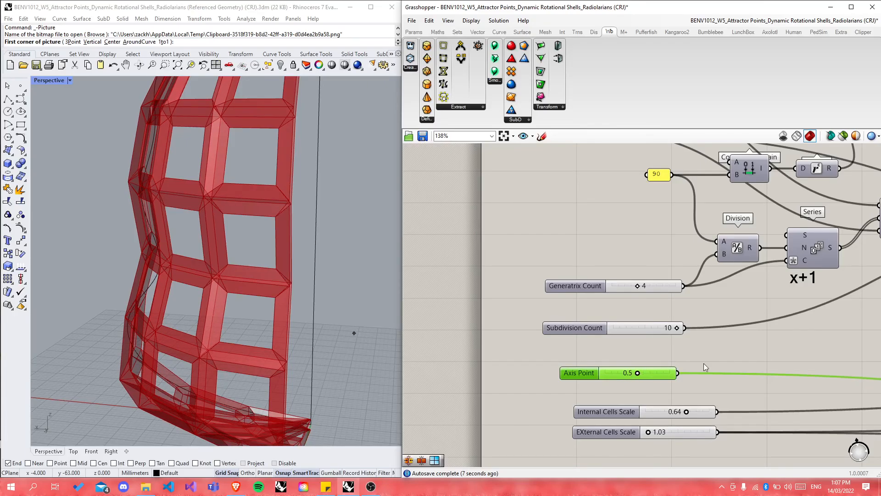
click(742, 354)
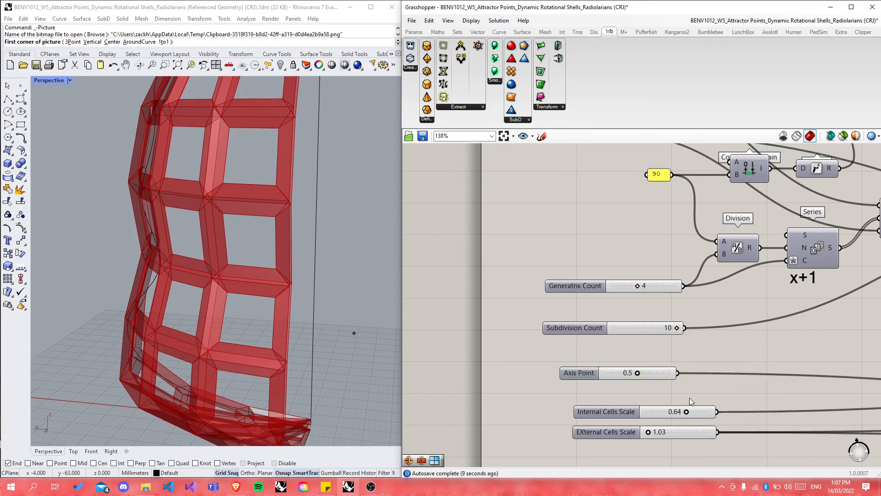
scroll(539, 361, down, 10)
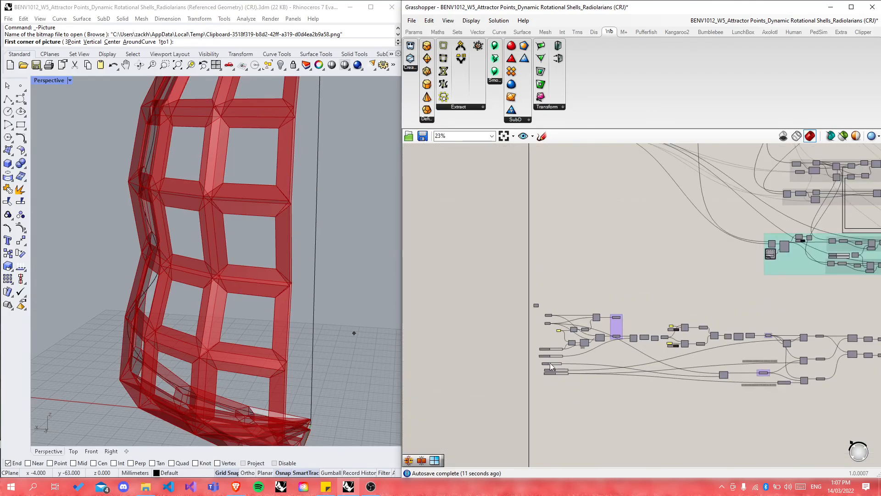
Step: Select the lower shell definition to highlight it, orbit the shell, then deselect everything
scroll(709, 361, up, 2)
scroll(450, 322, down, 1)
drag(447, 296, 806, 426)
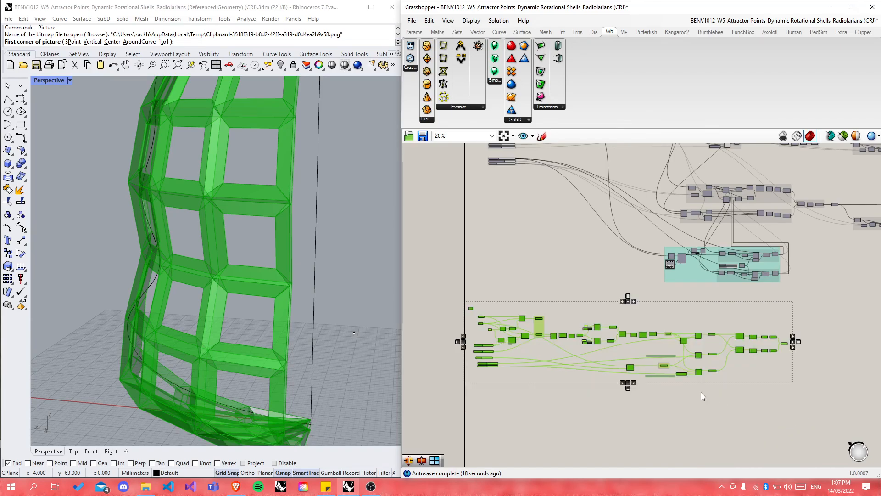
scroll(668, 375, up, 3)
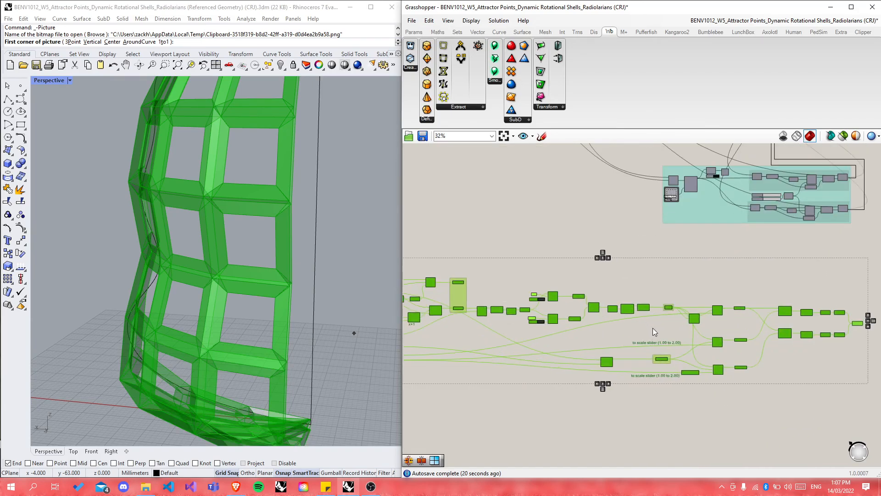
mouse_move(352, 345)
right_down()
mouse_move(266, 339)
mouse_move(358, 353)
right_up()
click(700, 444)
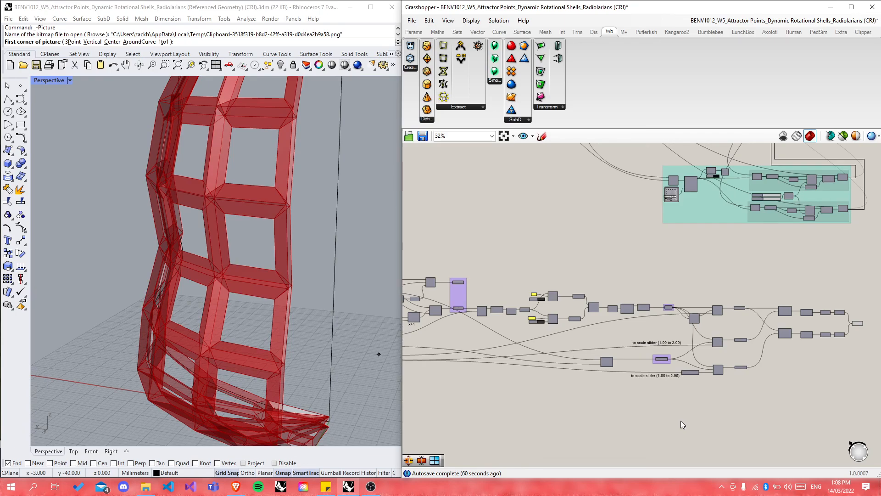
Step: Check the final Mesh Join's combined mesh output and bring the OBS recording window forward
scroll(848, 344, up, 4)
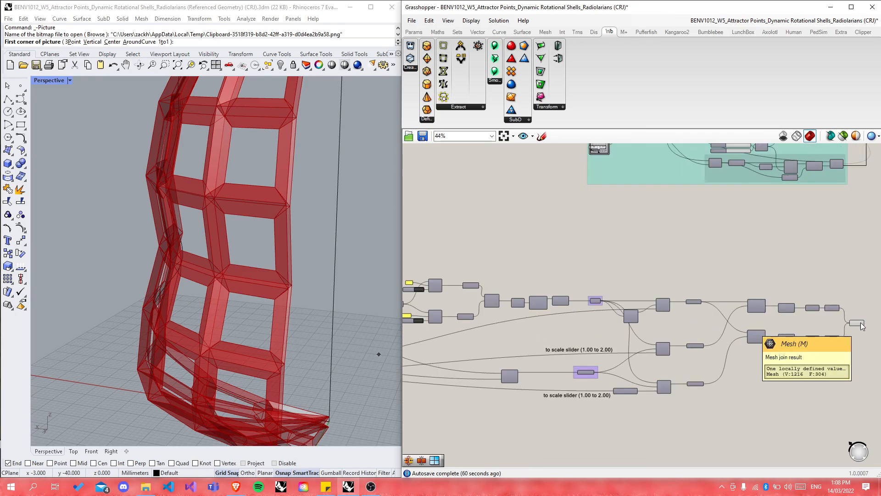
mouse_move(862, 326)
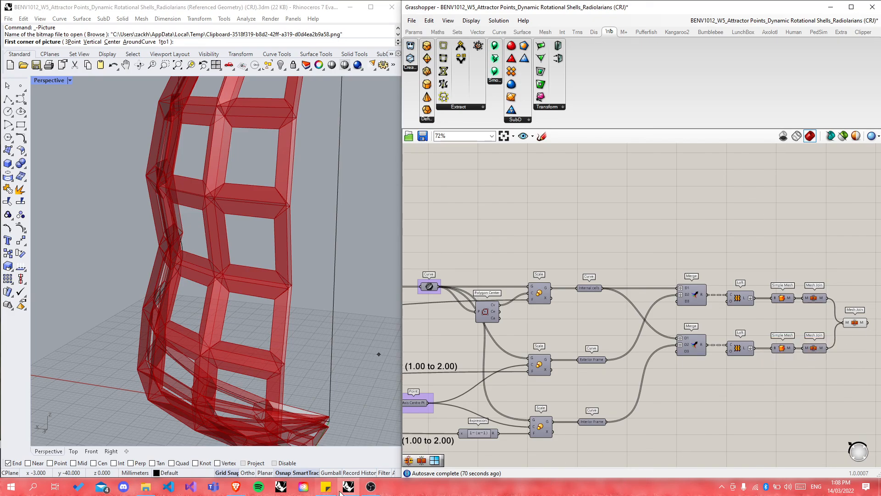
click(371, 486)
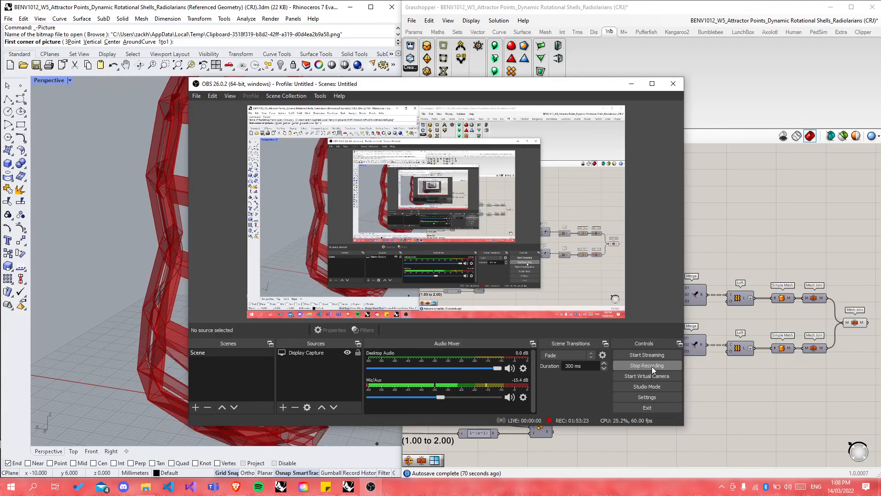